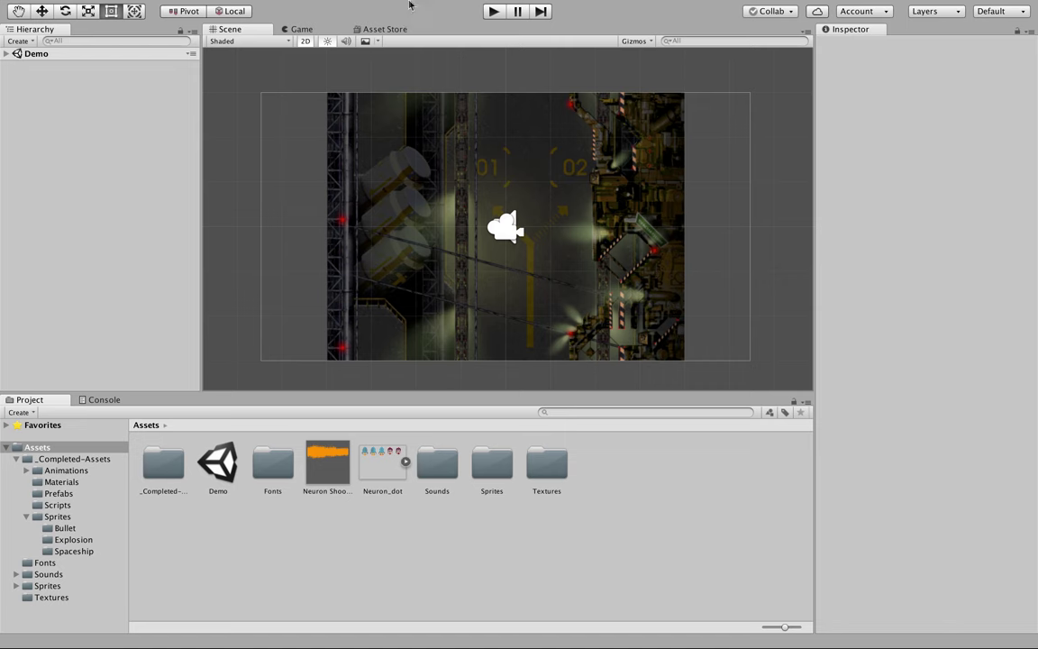
# Select the Demo scene and show the Game view with the 'Shooting Game / Press X' title
pyautogui.moveTo(410, 5)
pyautogui.click(219, 474)
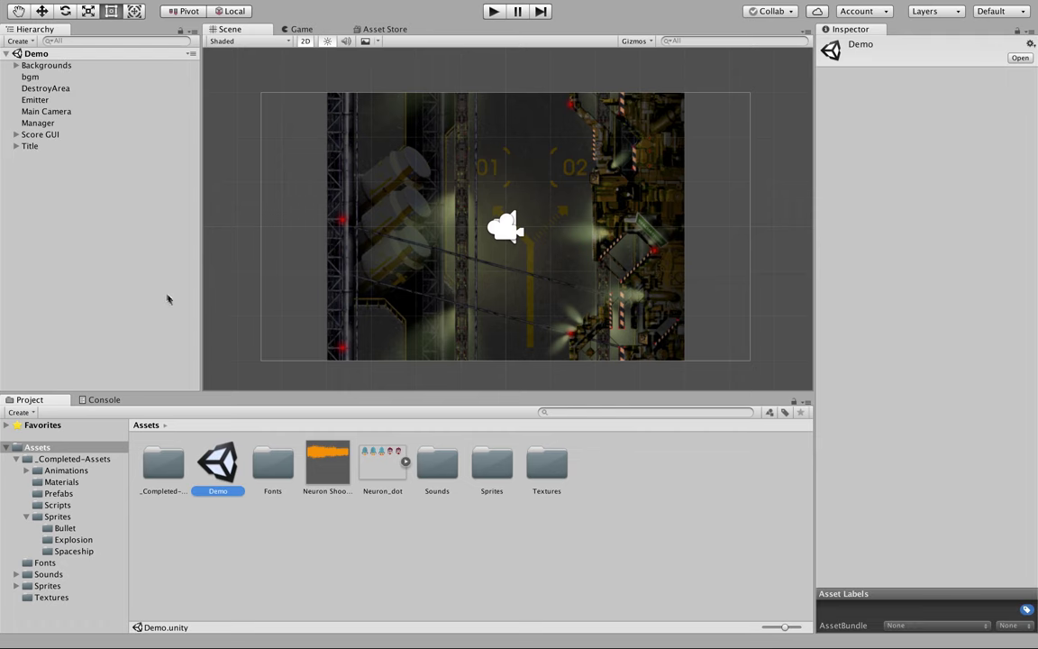
pyautogui.click(293, 32)
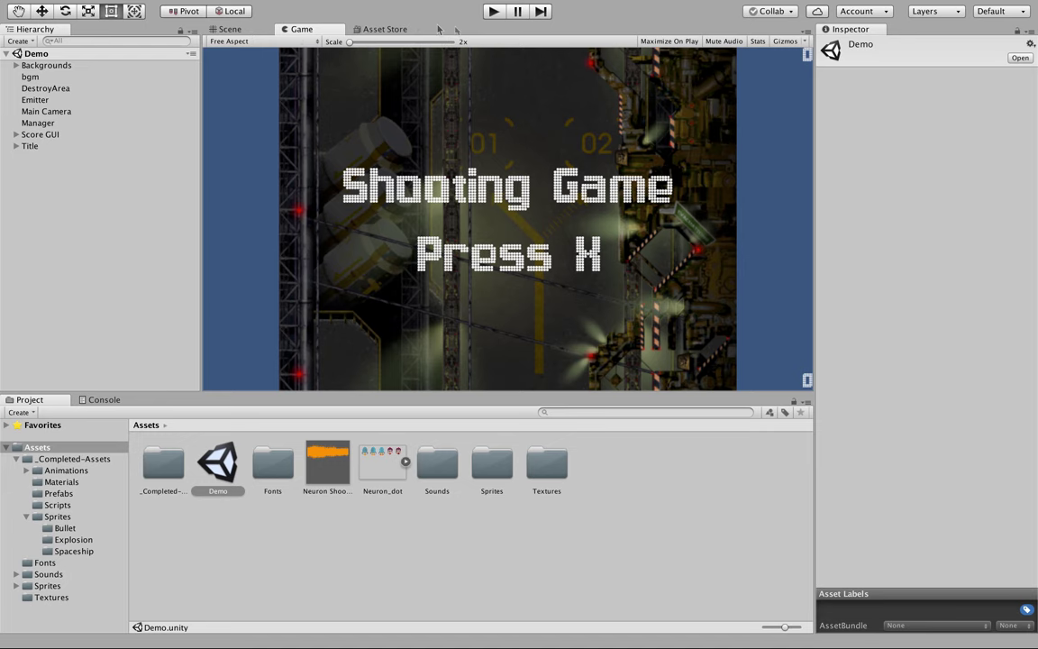
# Play-test the Demo game, steering with arrow keys to reach 3200 points, then stop play mode
pyautogui.click(494, 13)
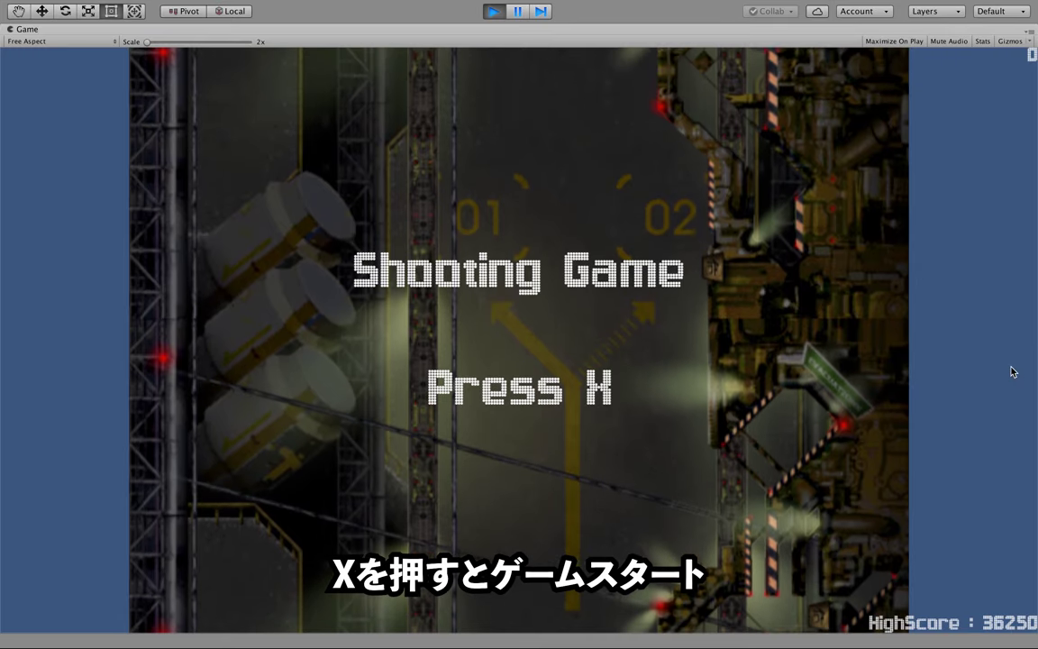
pyautogui.press('x')
pyautogui.press('Up')
pyautogui.press('Left')
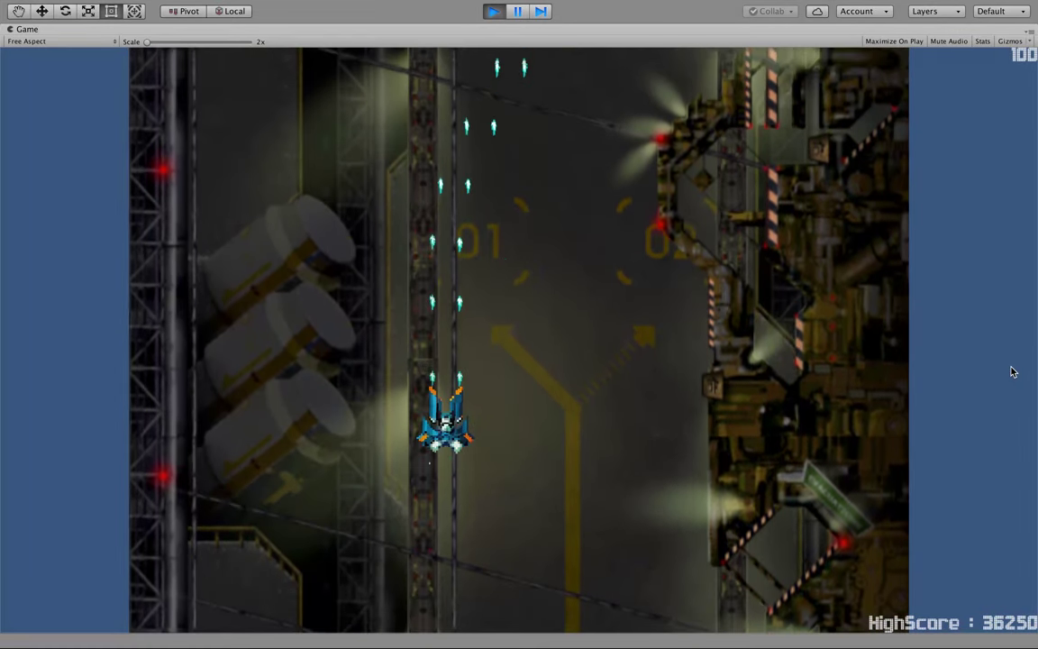
pyautogui.press('Down')
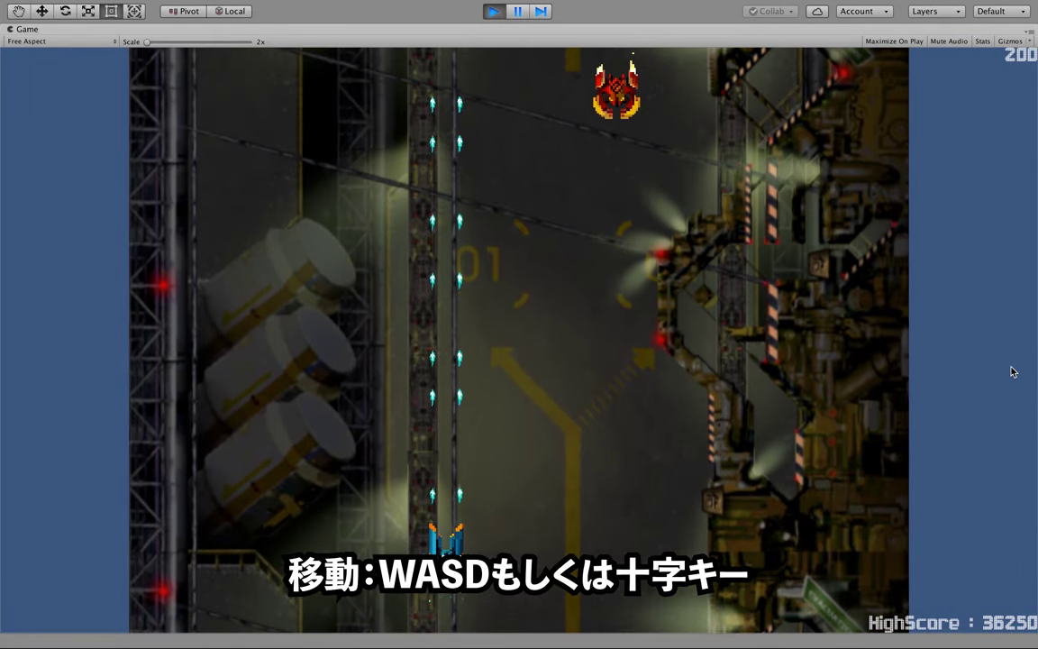
pyautogui.press('Left')
pyautogui.press('Right')
pyautogui.press('Up')
pyautogui.press('Left')
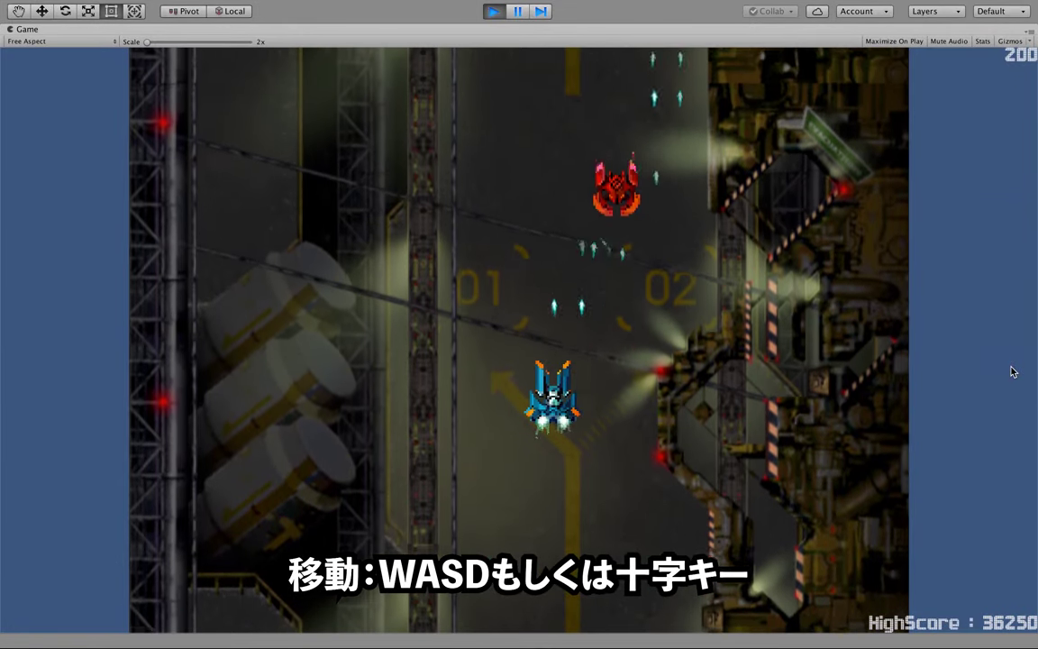
pyautogui.press('Right')
pyautogui.press('Down')
pyautogui.press('Left')
pyautogui.press('Left')
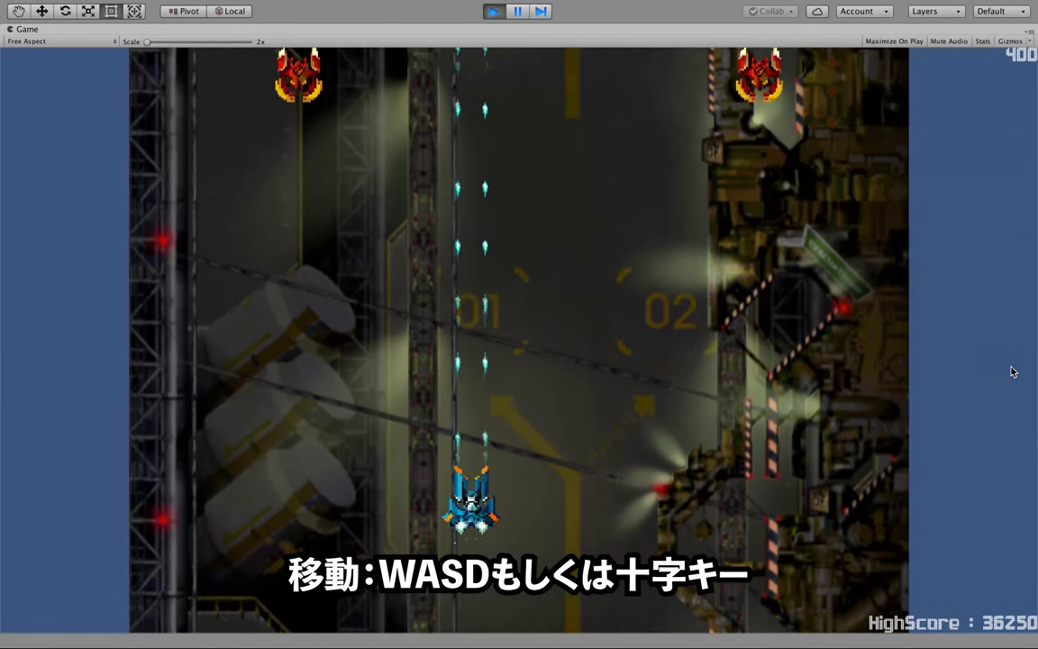
pyautogui.press('Left')
pyautogui.press('Left')
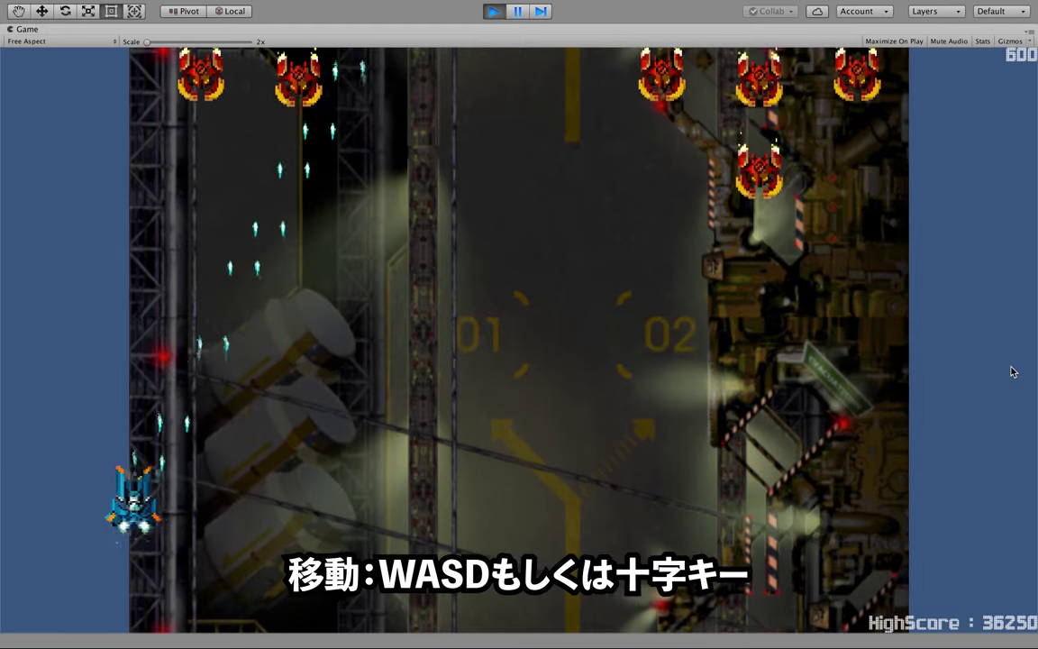
pyautogui.press('Up')
pyautogui.press('Right')
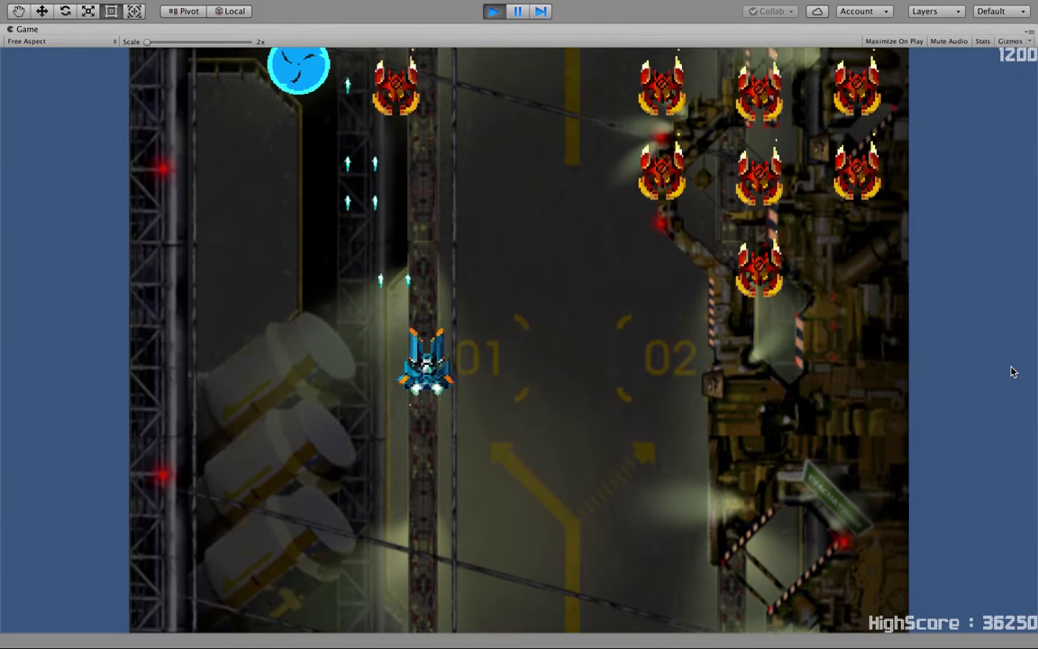
pyautogui.press('Right')
pyautogui.press('Down')
pyautogui.press('Left')
pyautogui.press('Right')
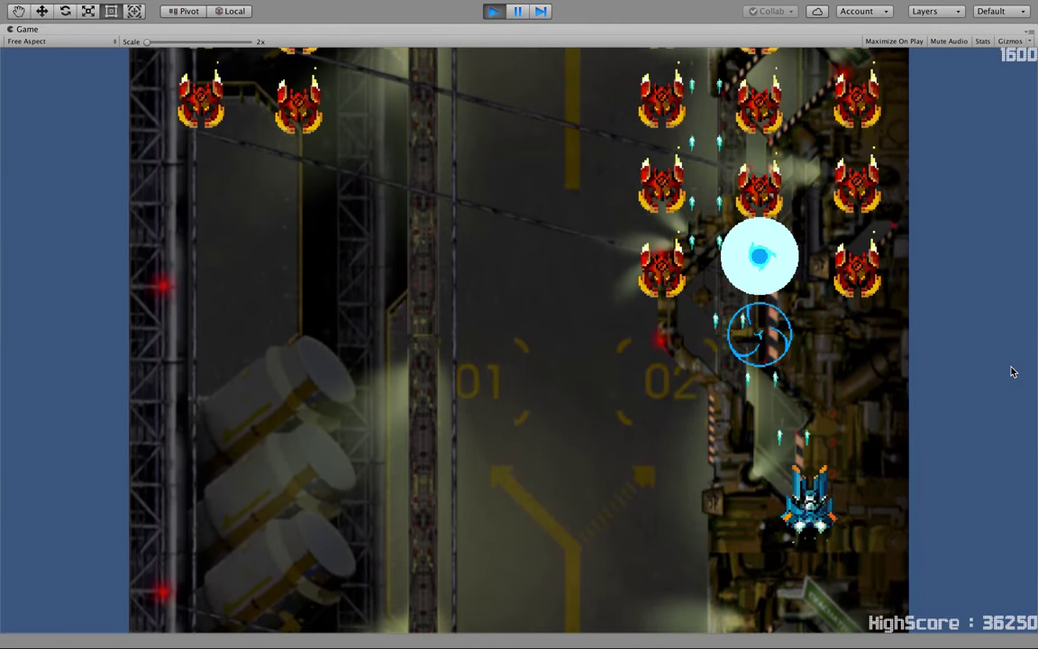
pyautogui.press('Left')
pyautogui.press('Right')
pyautogui.press('Up')
pyautogui.press('Left')
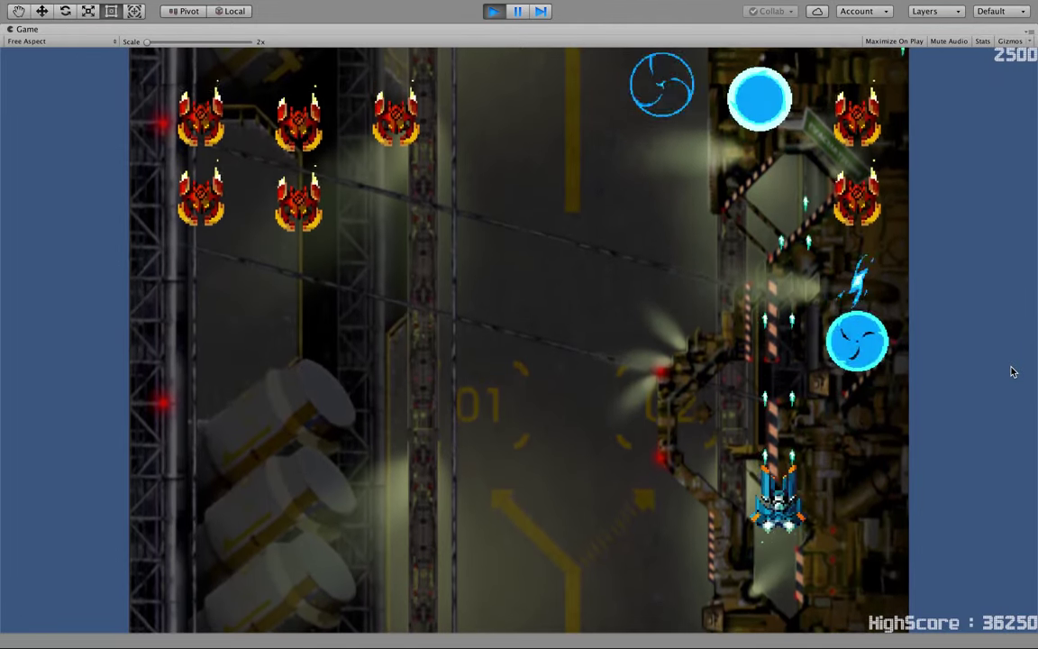
pyautogui.press('Right')
pyautogui.press('Left')
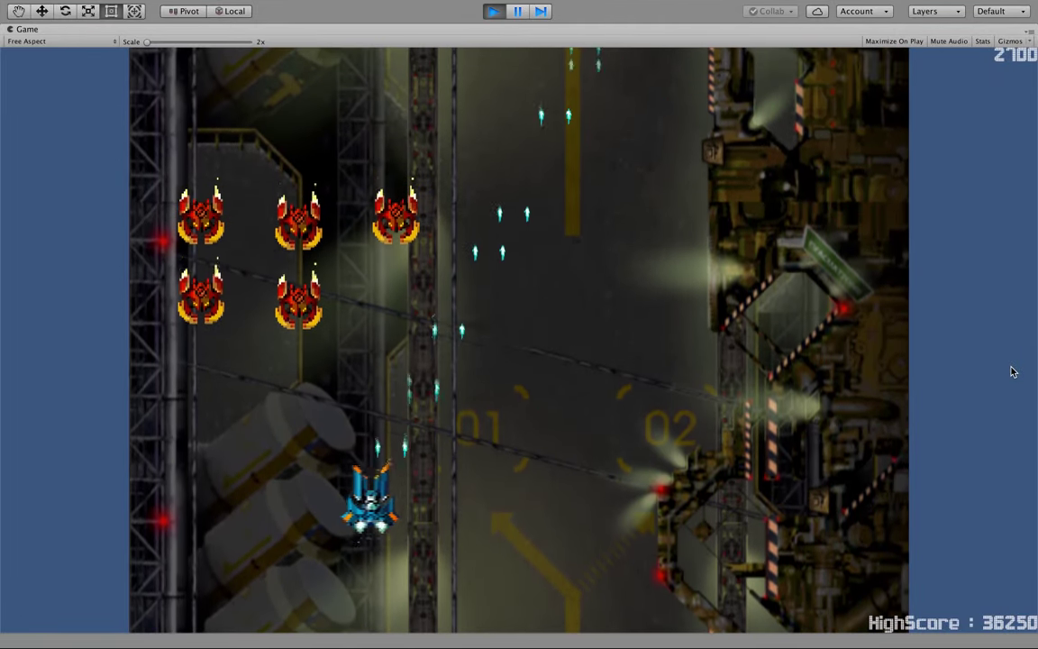
pyautogui.press('Left')
pyautogui.press('Right')
pyautogui.press('Left')
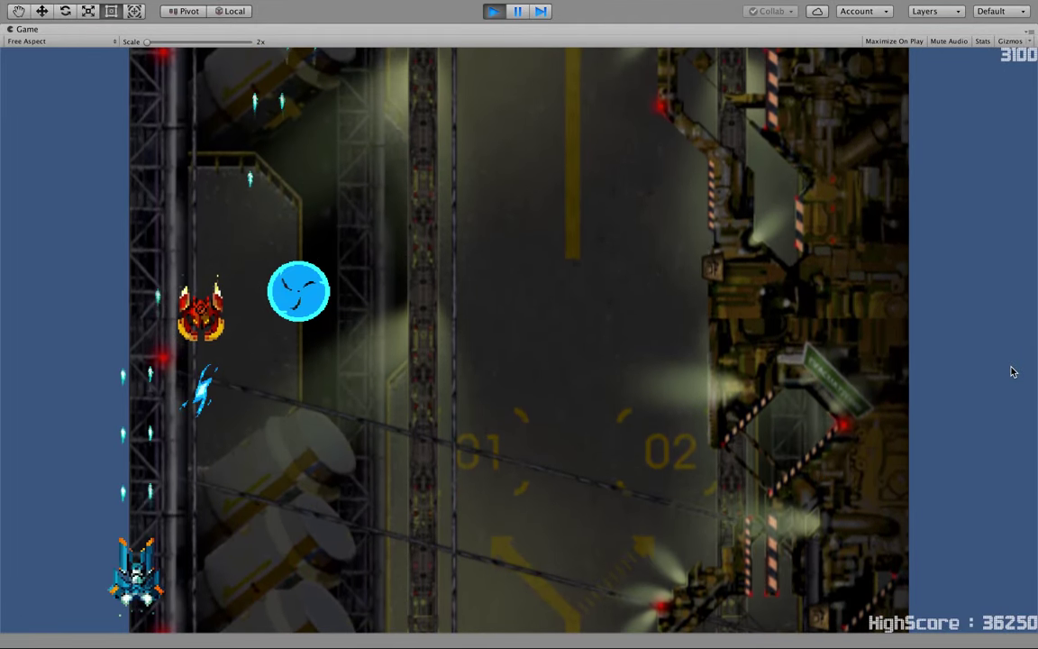
pyautogui.press('Up')
pyautogui.press('Right')
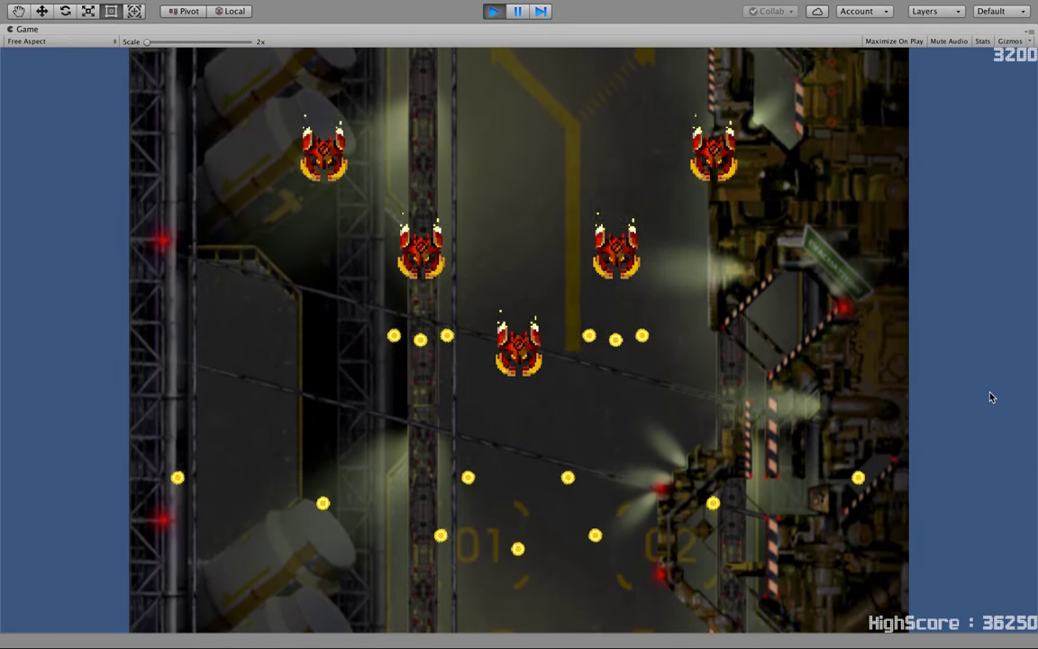
pyautogui.click(494, 11)
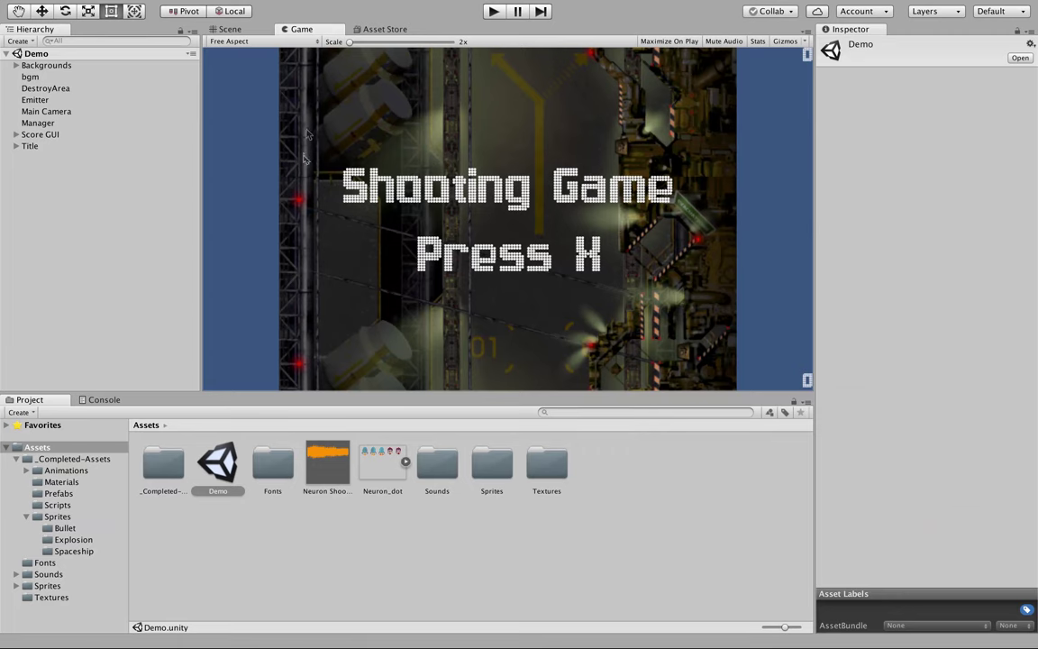
pyautogui.moveTo(753, 16)
pyautogui.moveTo(284, 4)
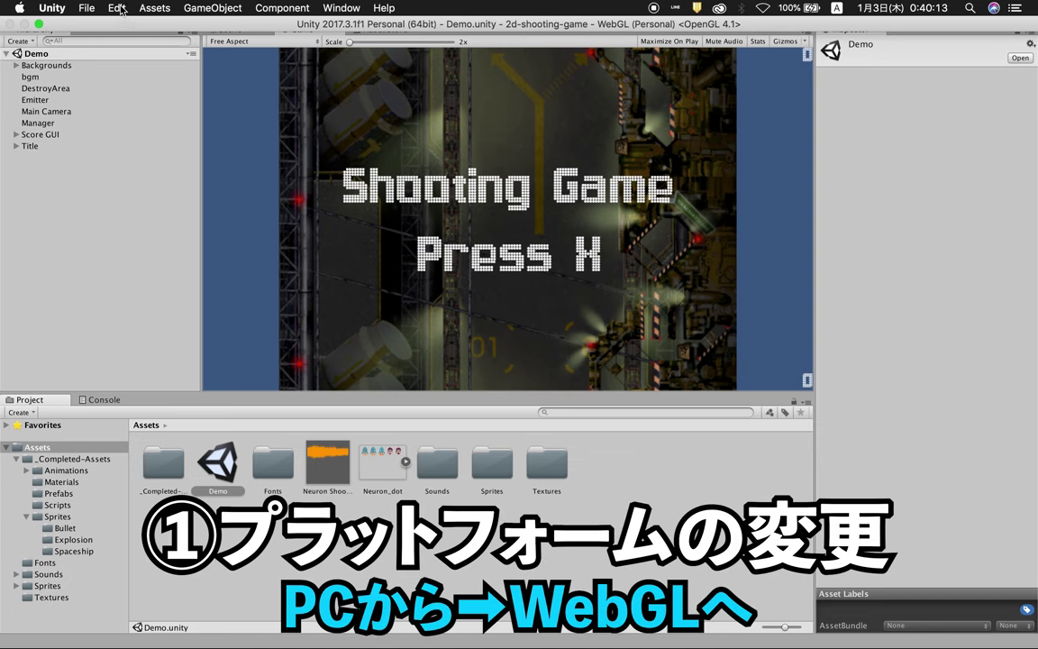
pyautogui.click(105, 9)
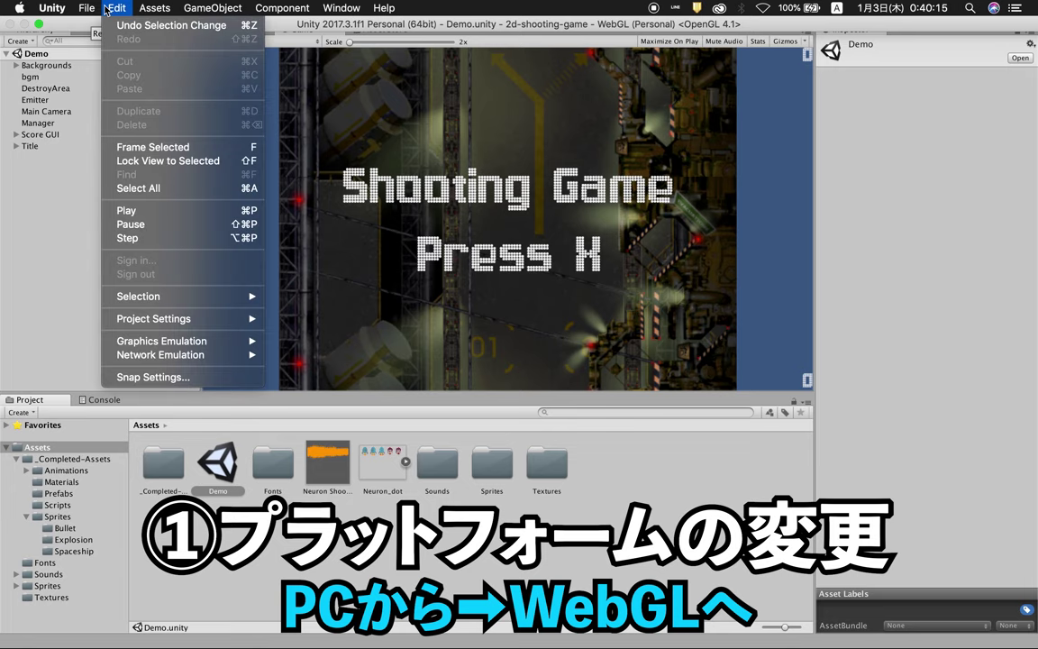
pyautogui.moveTo(94, 10)
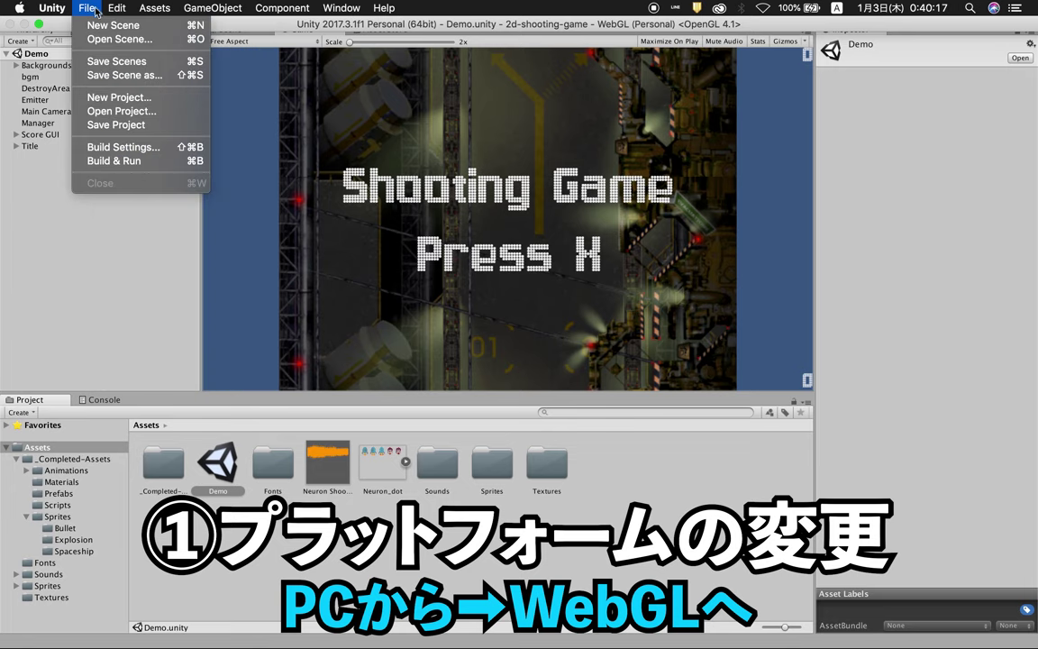
pyautogui.click(123, 147)
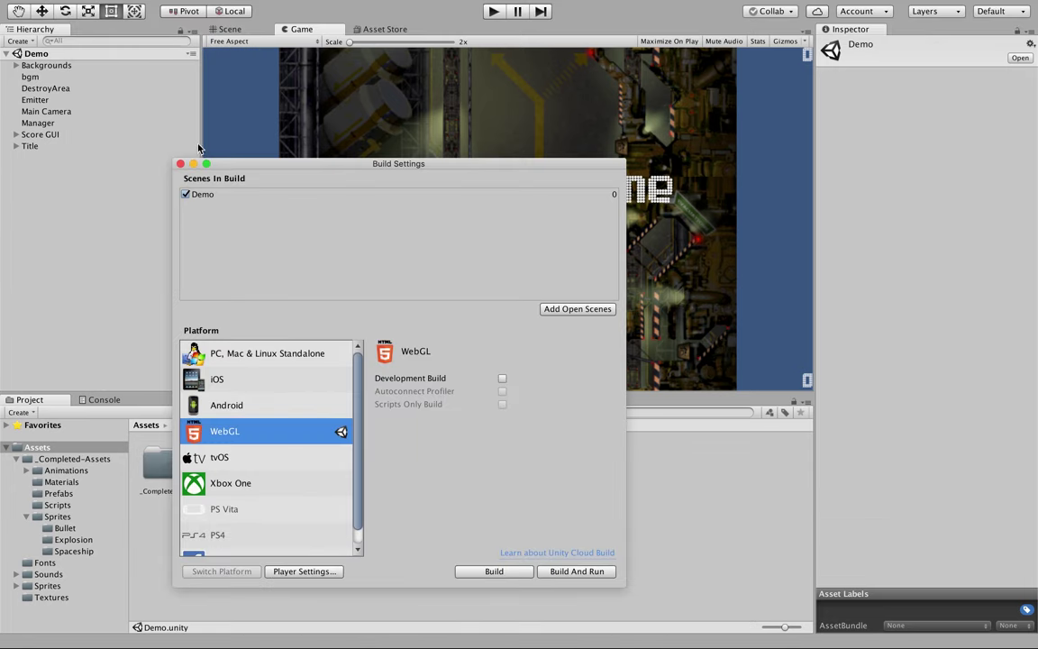
pyautogui.moveTo(301, 169); pyautogui.dragTo(304, 100)
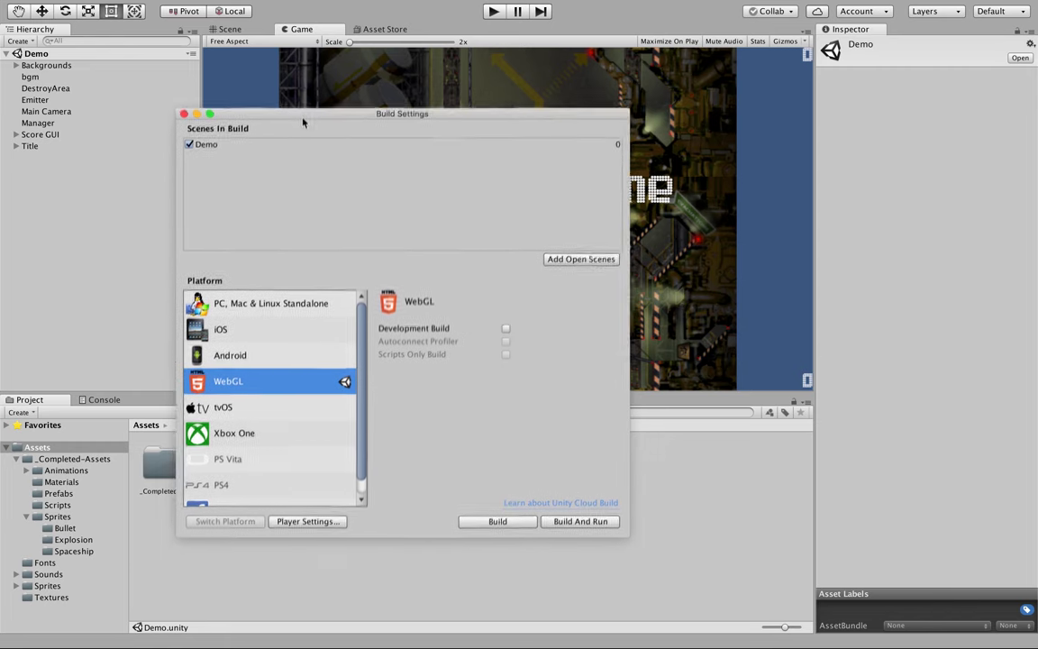
pyautogui.click(286, 285)
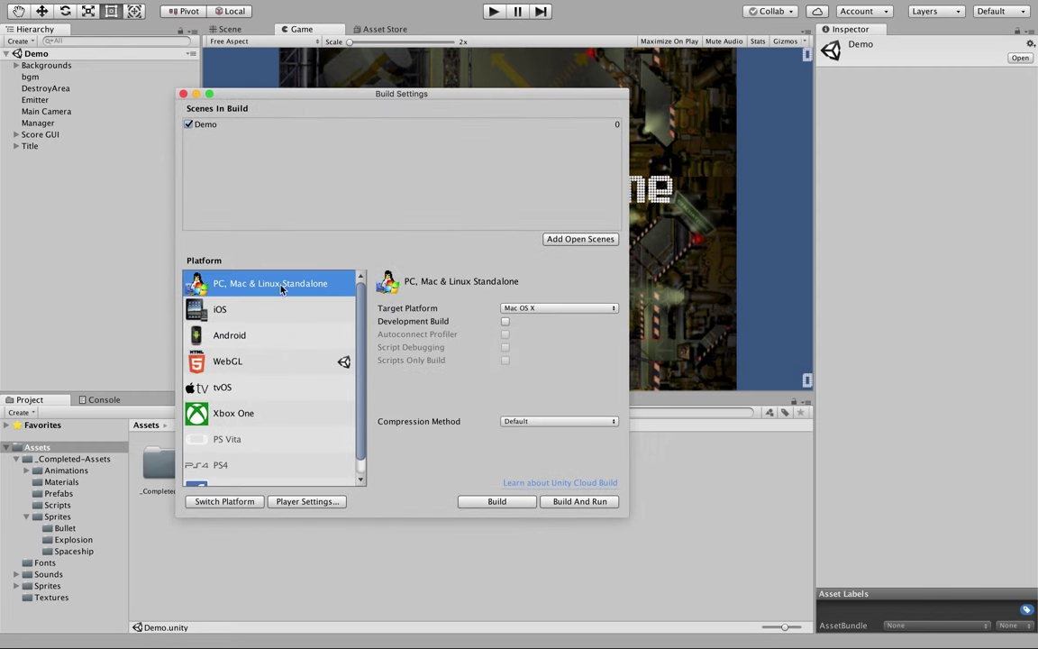
pyautogui.click(262, 365)
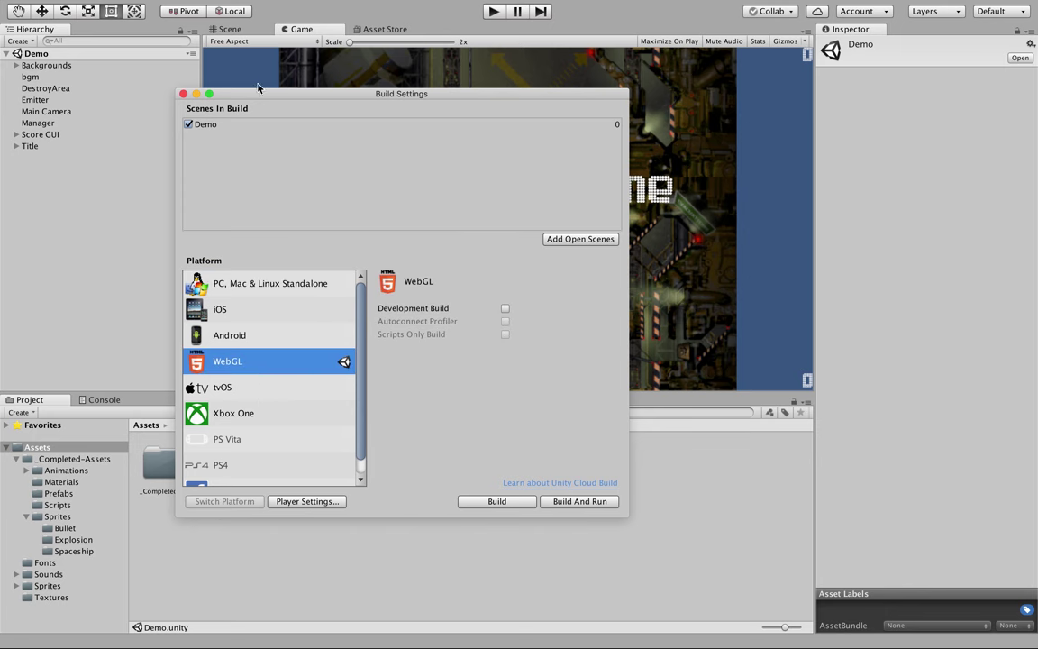
pyautogui.click(183, 94)
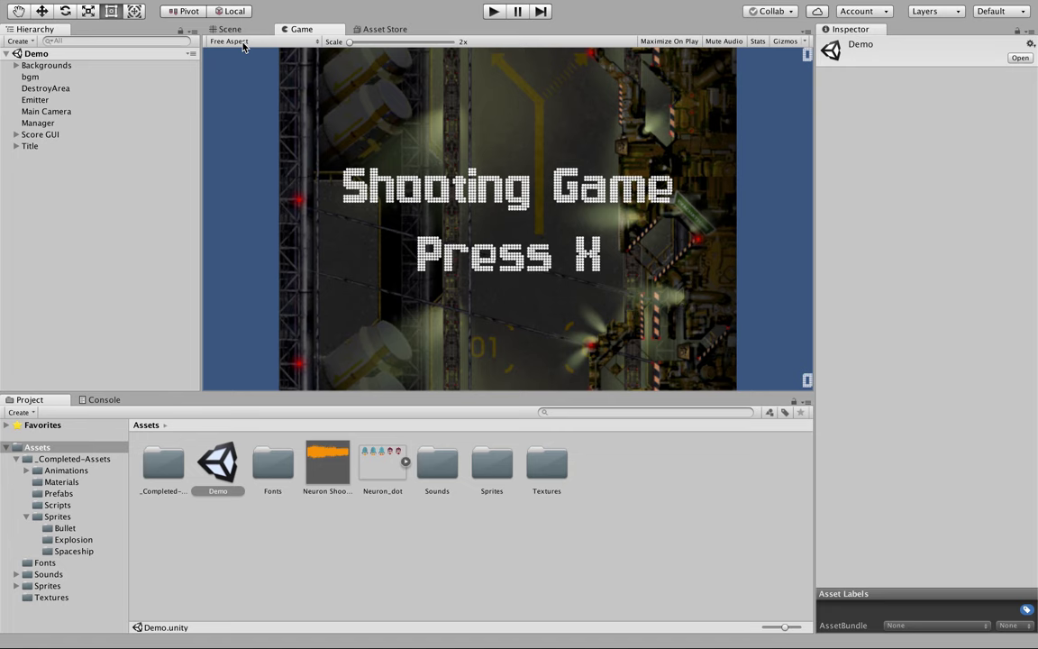
# Switch the Game view from Free Aspect to the Web (600x450) resolution
pyautogui.click(242, 43)
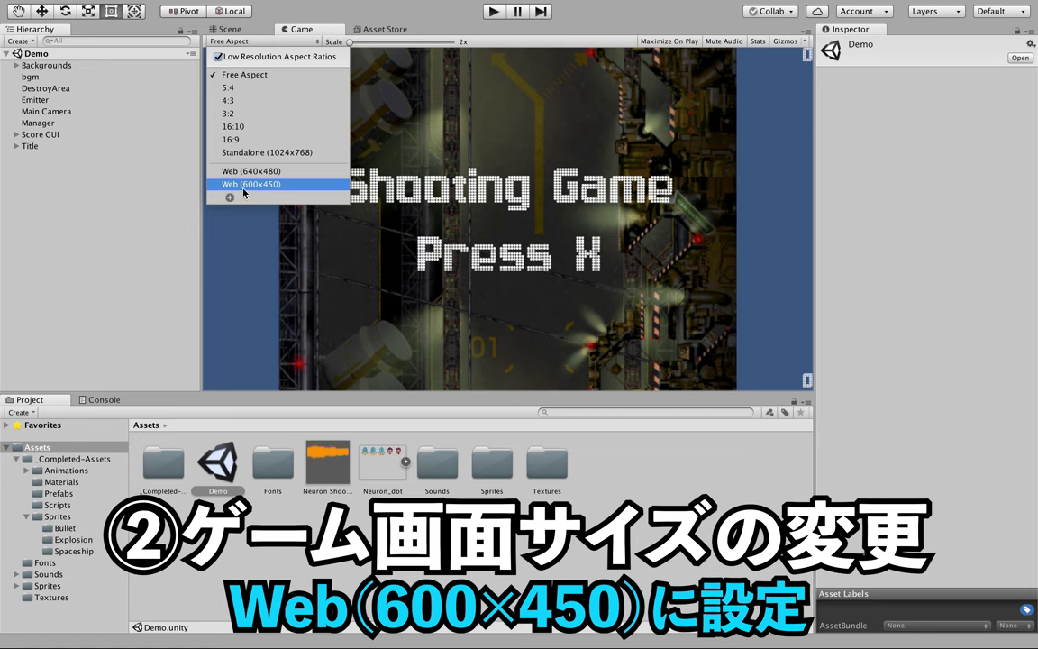
pyautogui.click(230, 197)
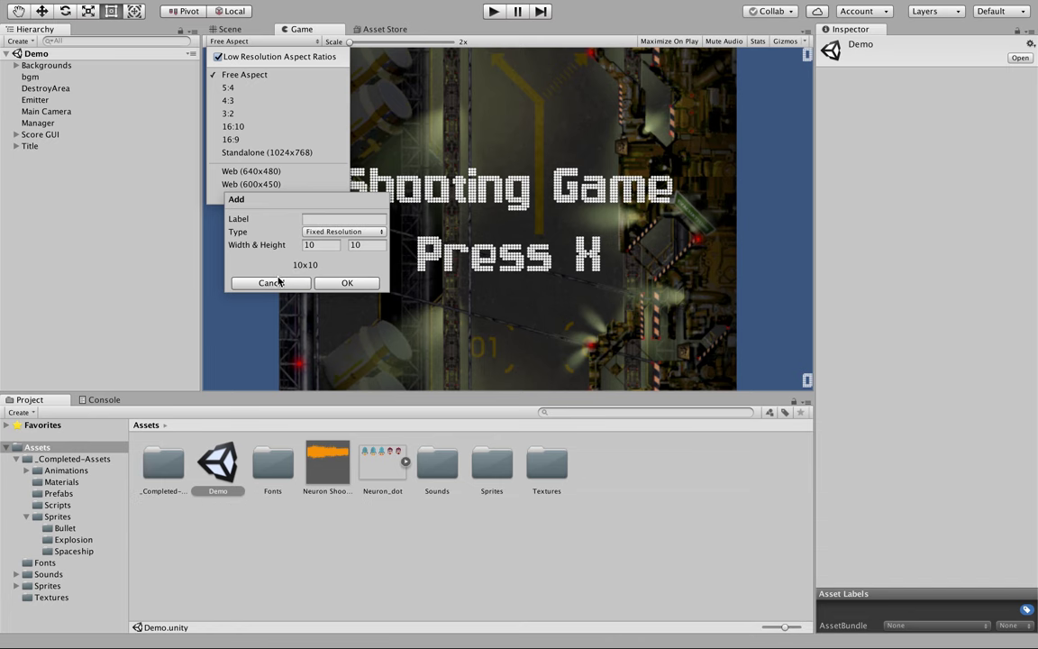
pyautogui.click(277, 283)
pyautogui.click(268, 185)
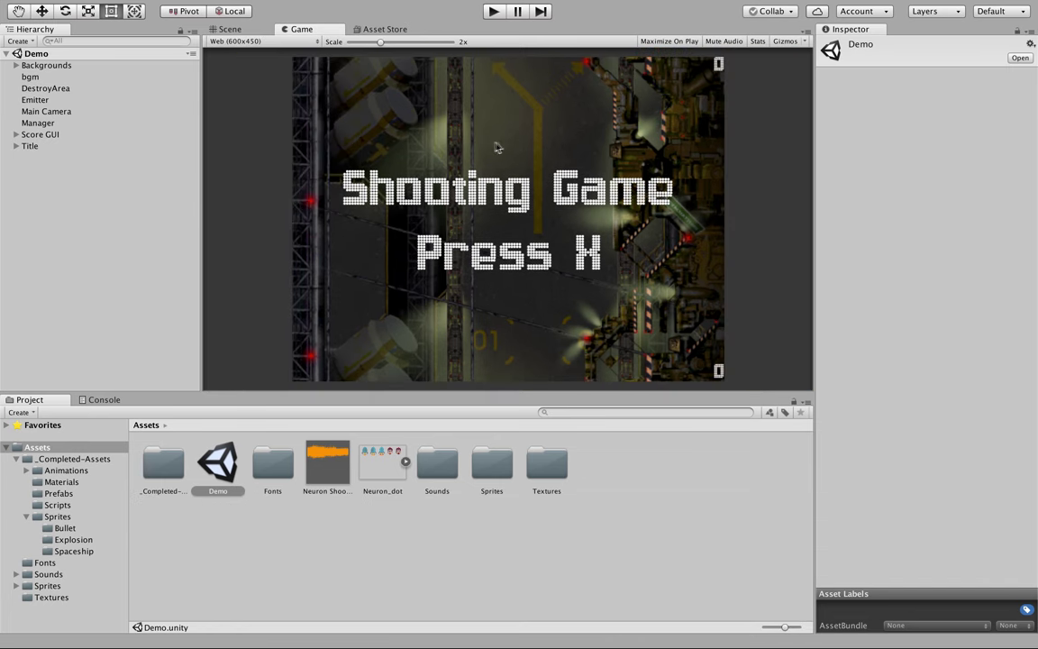
# Run the game at Web (600x450) size and shoot down enemy waves to a score of 3200
pyautogui.click(495, 12)
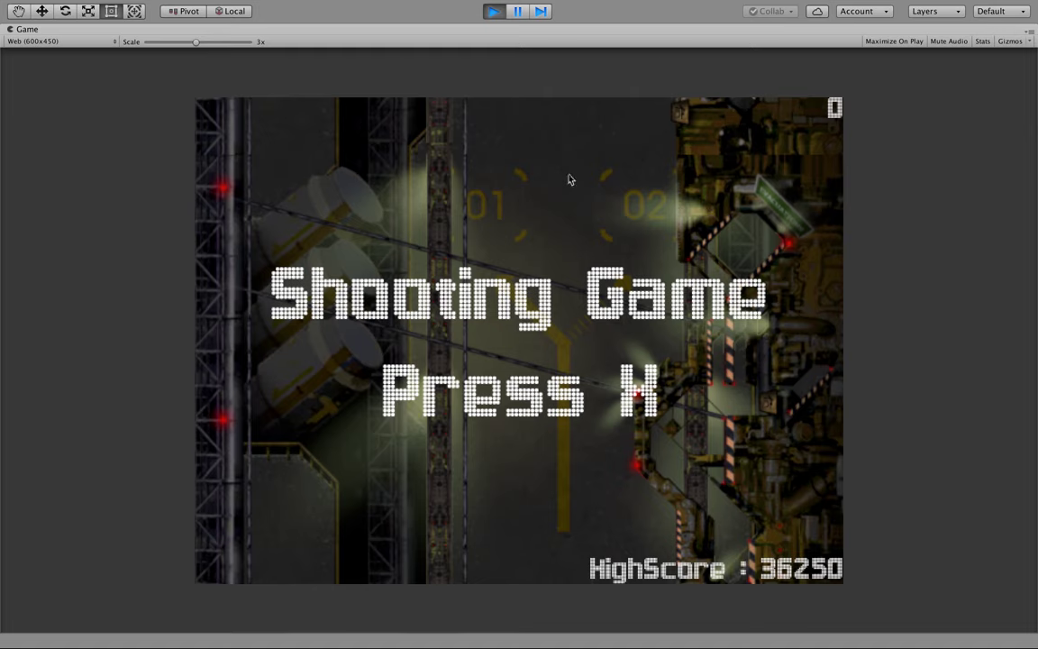
pyautogui.press('x')
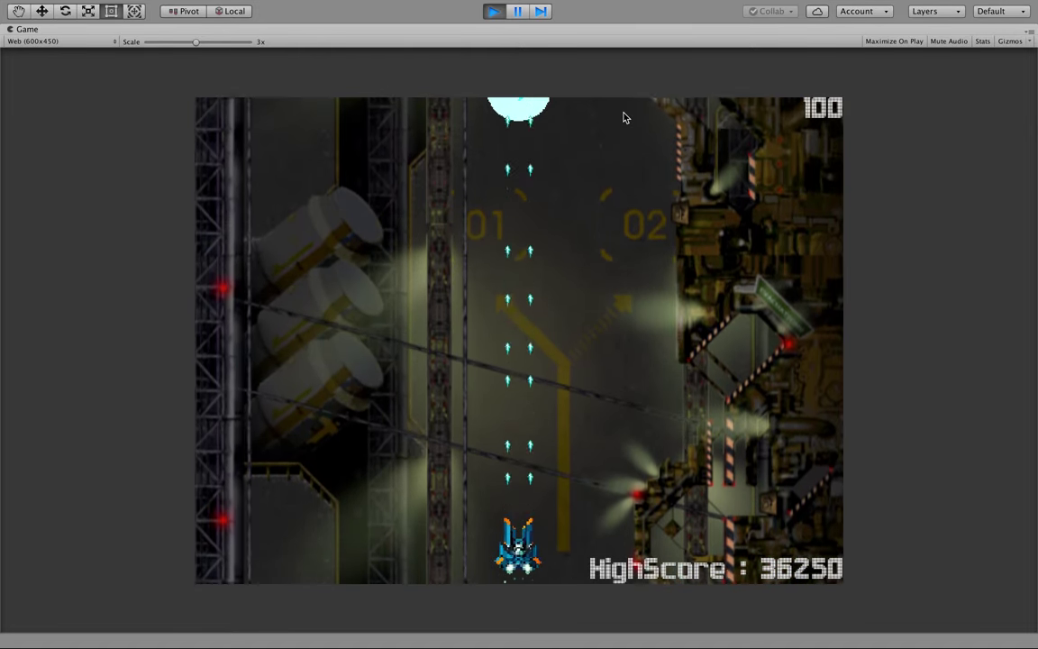
pyautogui.press('Left')
pyautogui.press('Right')
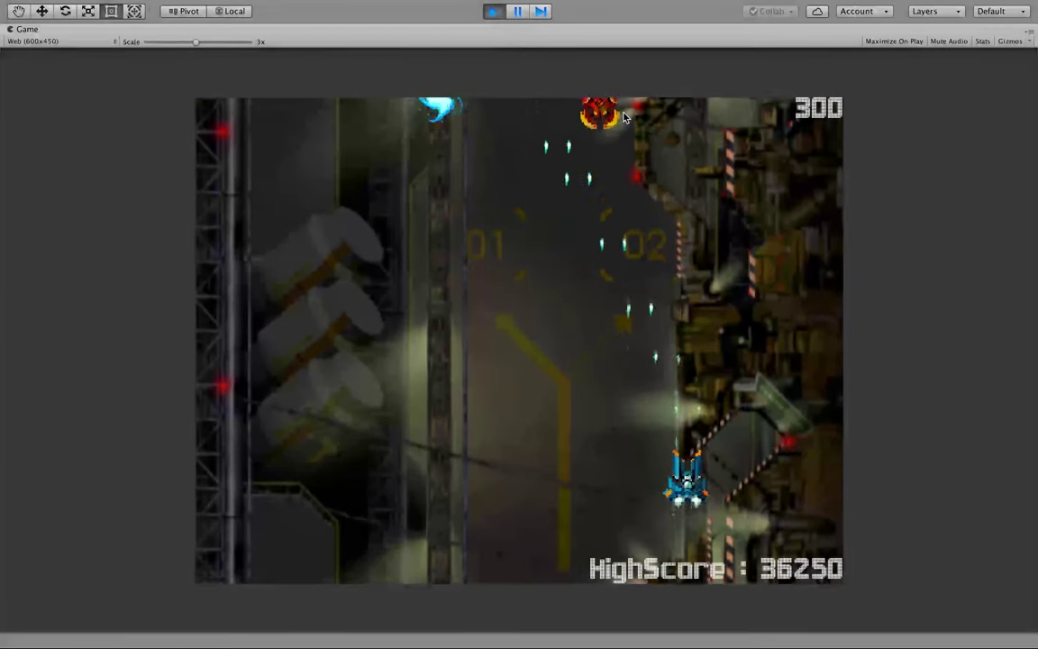
pyautogui.press('Left')
pyautogui.press('Up')
pyautogui.press('Right')
pyautogui.press('Left')
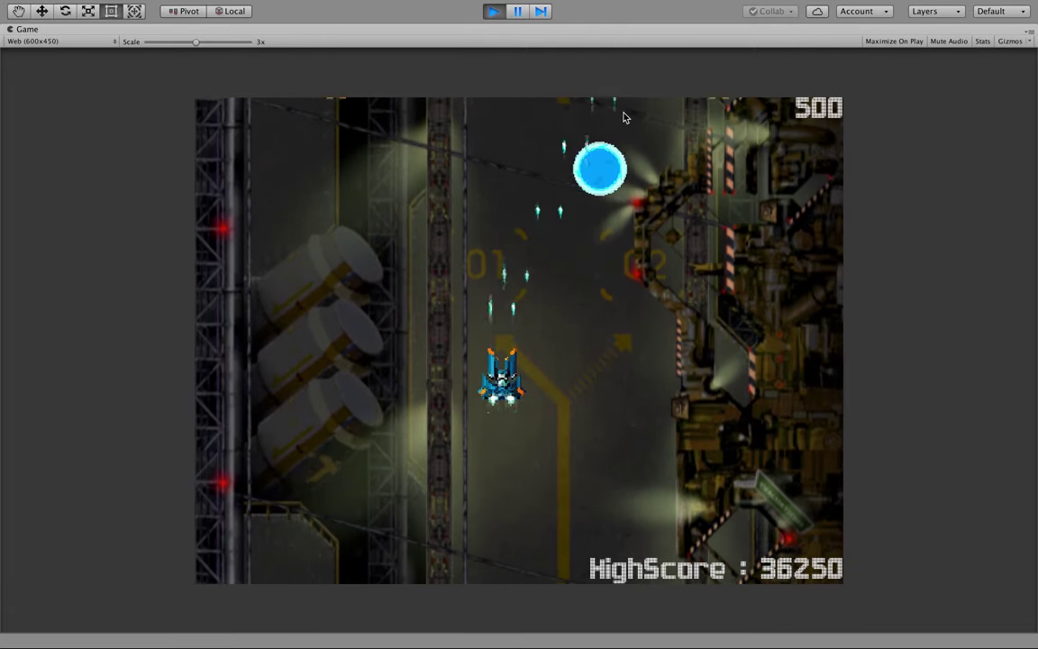
pyautogui.press('Down')
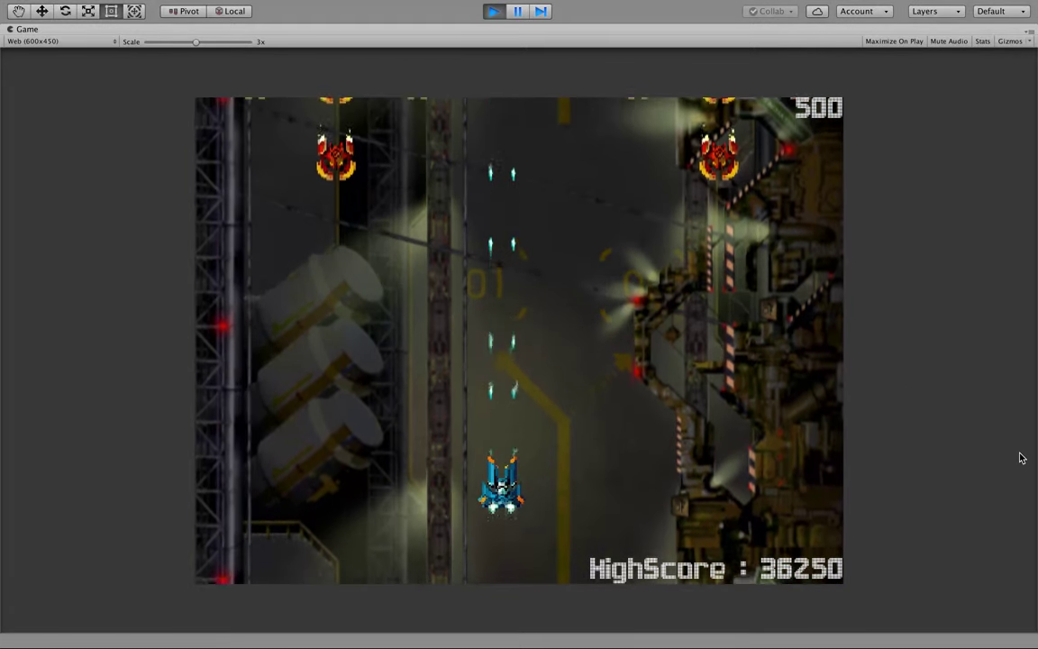
pyautogui.press('Left')
pyautogui.press('Right')
pyautogui.press('Left')
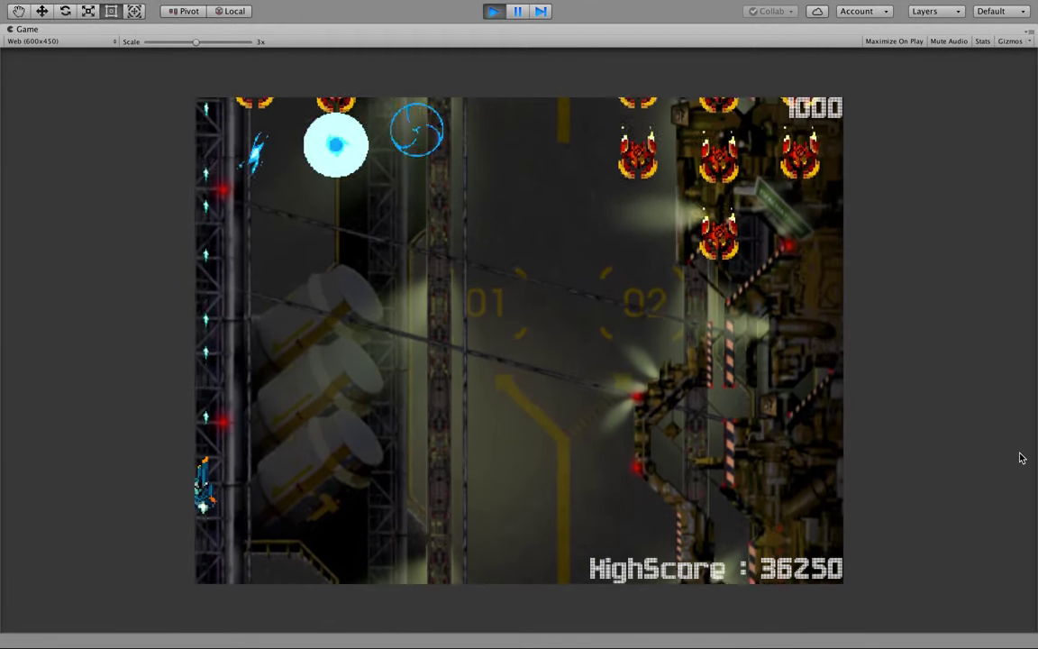
pyautogui.press('Right')
pyautogui.press('Right')
pyautogui.press('Up')
pyautogui.press('Left')
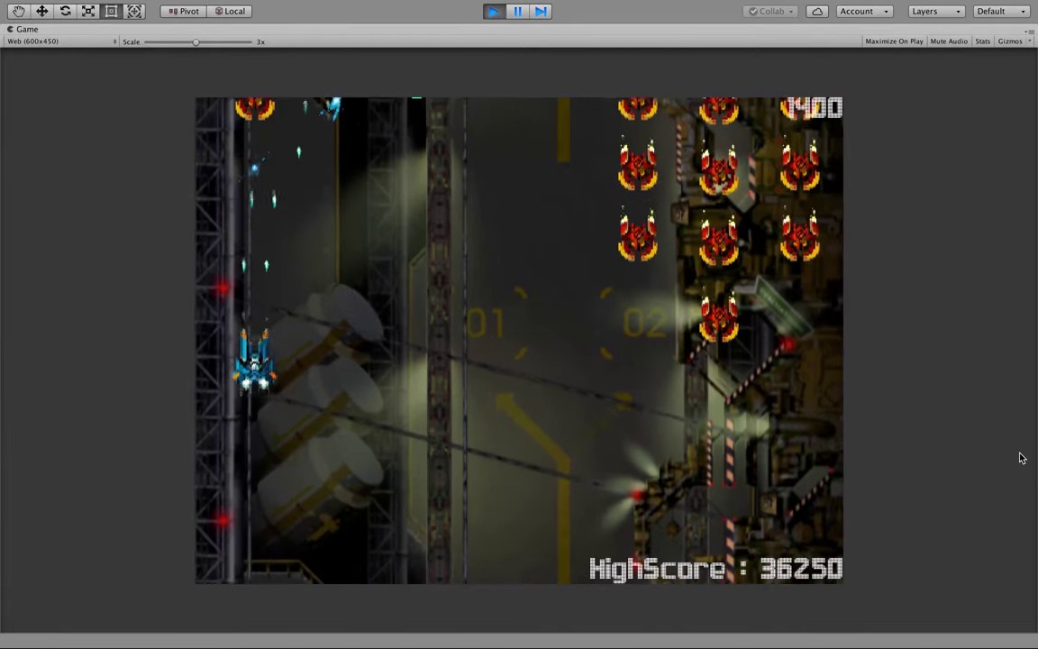
pyautogui.press('Down')
pyautogui.press('Right')
pyautogui.press('Right')
pyautogui.press('Down')
pyautogui.press('Right')
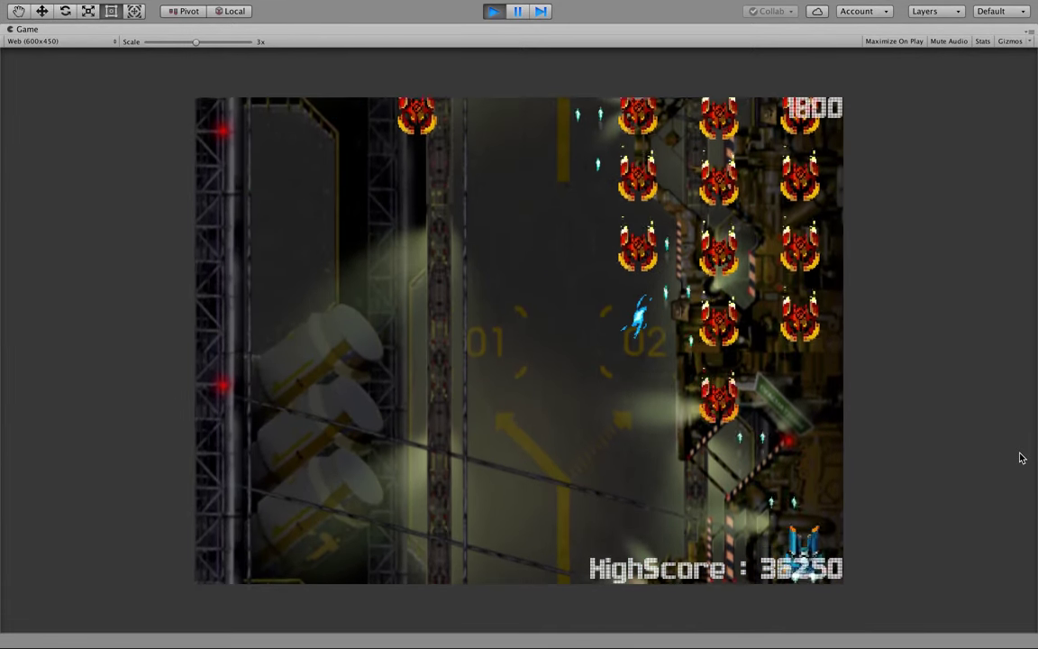
pyautogui.press('Left')
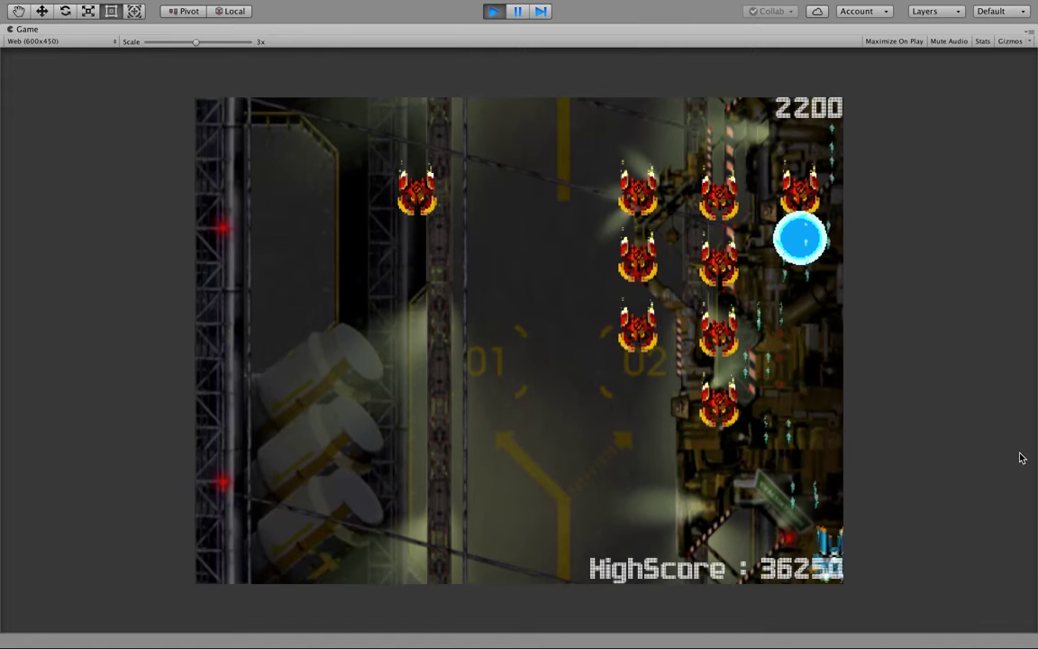
pyautogui.press('Left')
pyautogui.press('Up')
pyautogui.press('Right')
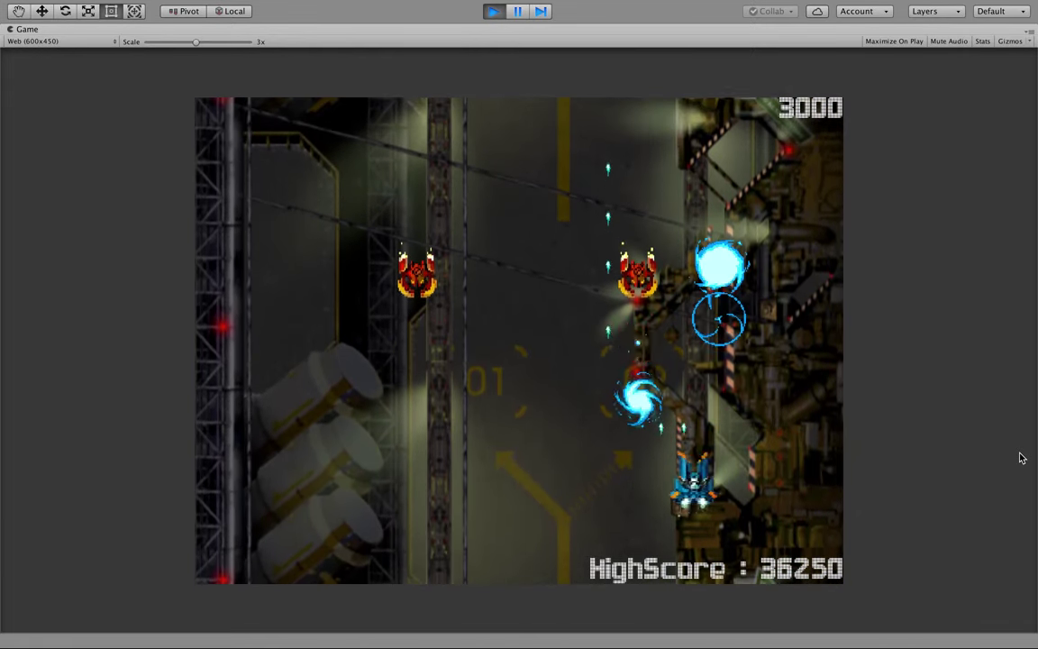
pyautogui.press('Left')
pyautogui.press('Left')
pyautogui.press('Down')
pyautogui.press('Up')
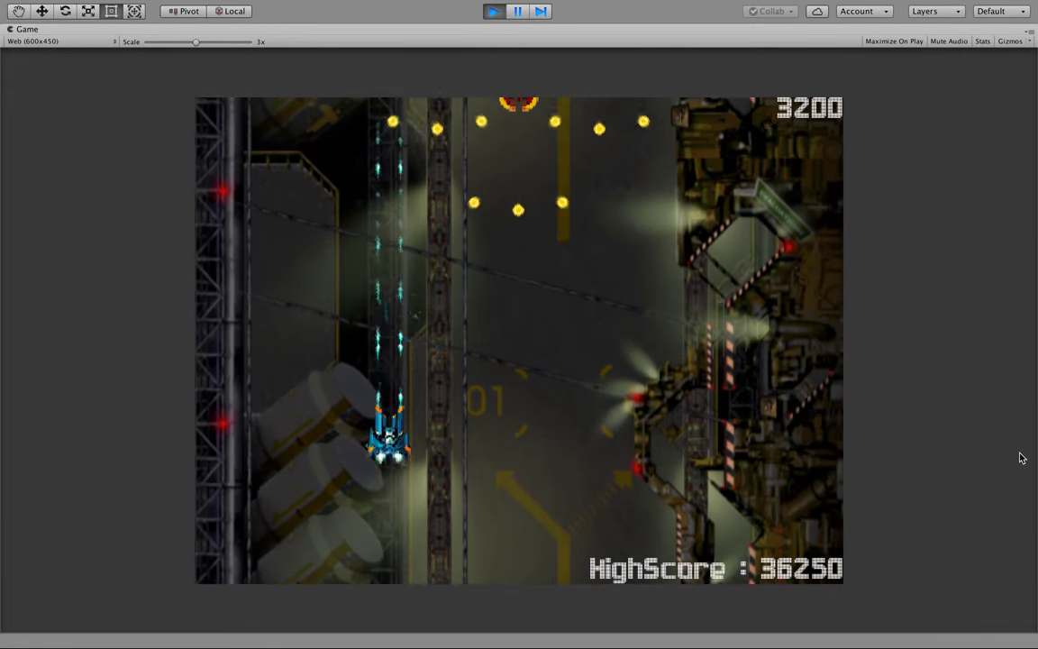
pyautogui.press('Left')
pyautogui.press('Right')
pyautogui.press('Left')
pyautogui.press('Down')
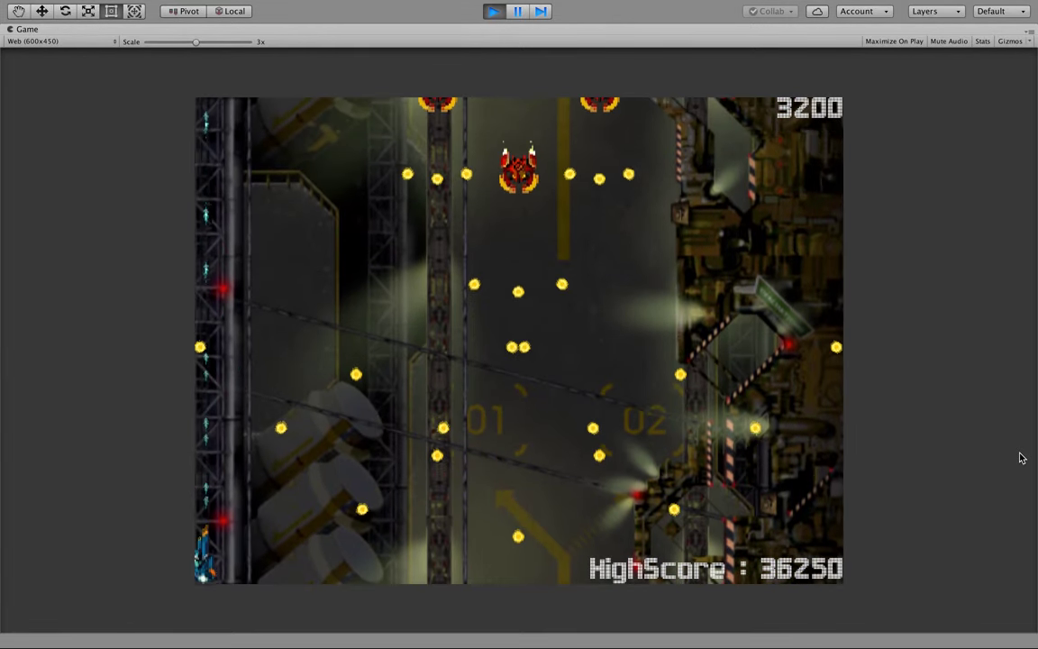
pyautogui.press('Up')
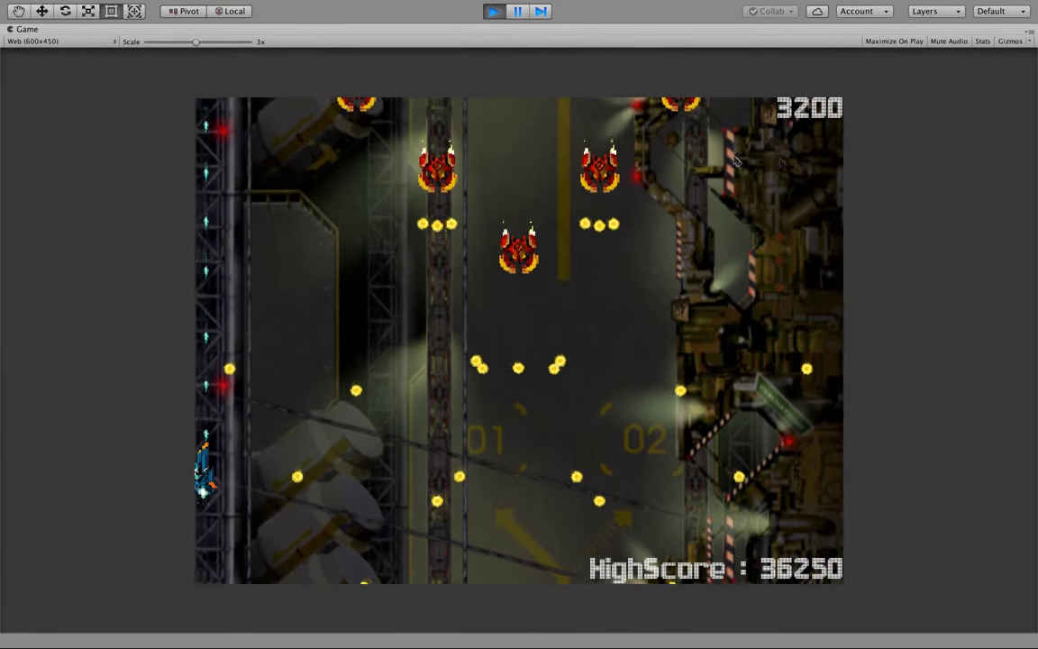
# Stop play mode and inspect the Neuron_dot texture's import settings, showing Sprite Mode Single
pyautogui.click(494, 11)
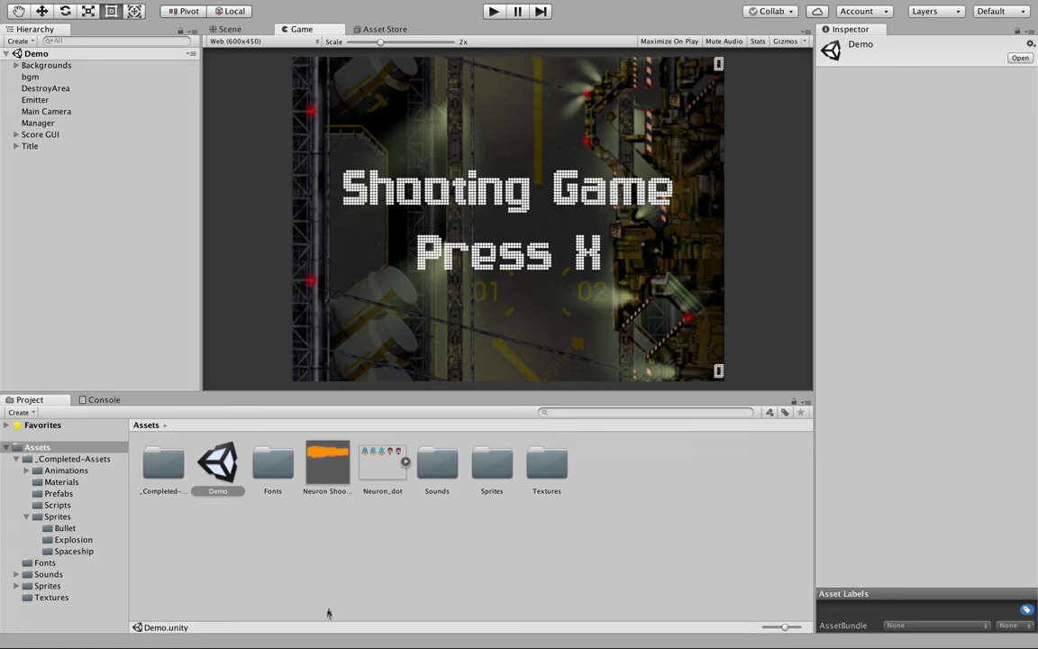
pyautogui.click(373, 487)
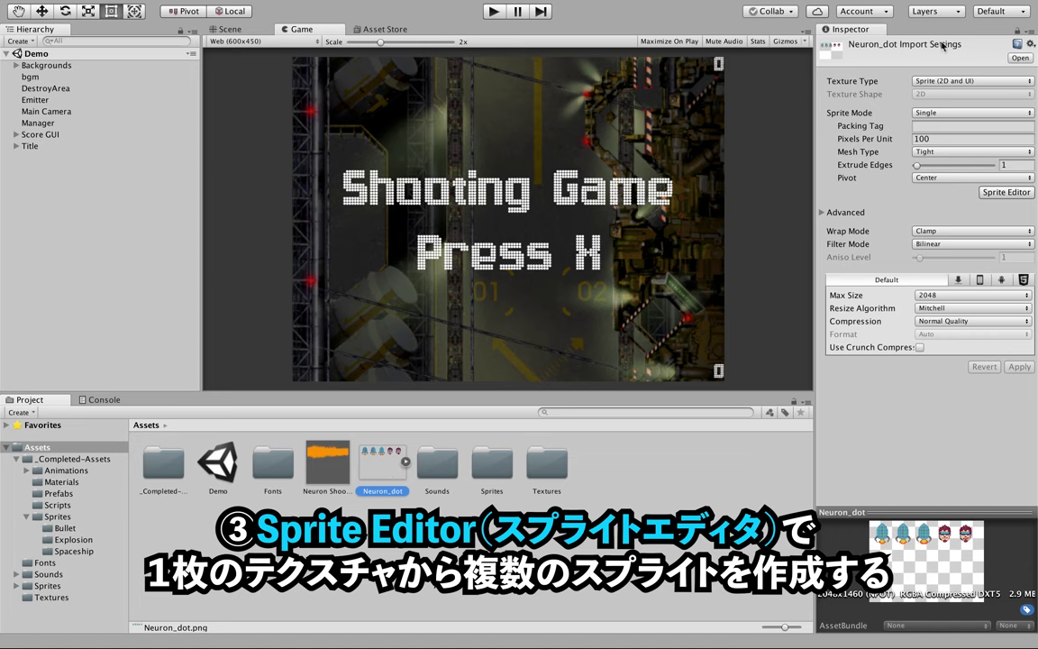
pyautogui.doubleClick(327, 478)
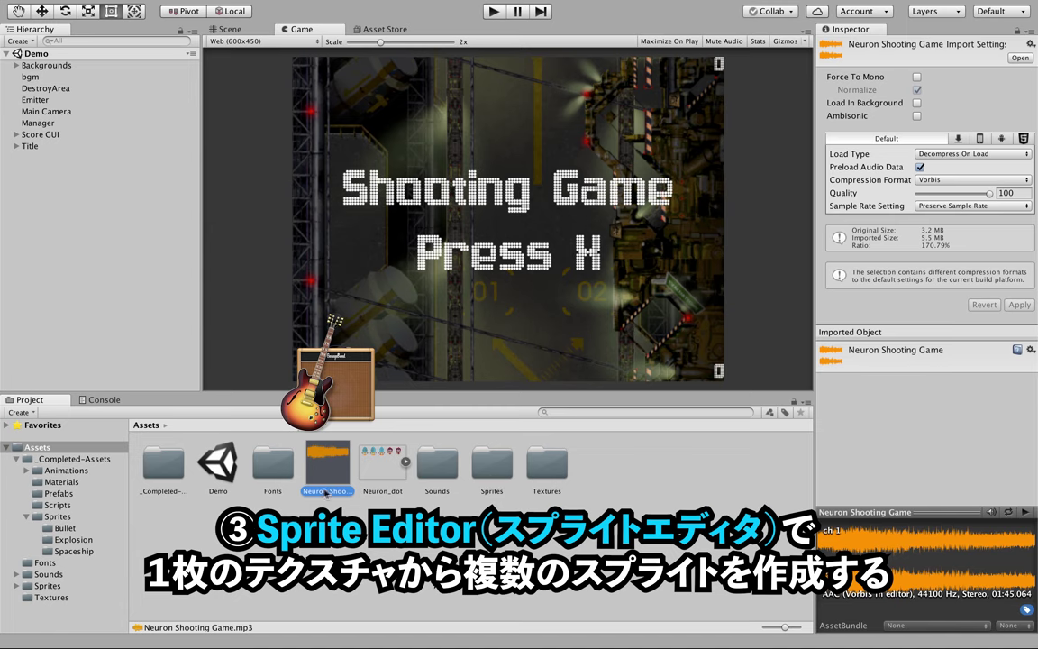
pyautogui.click(377, 478)
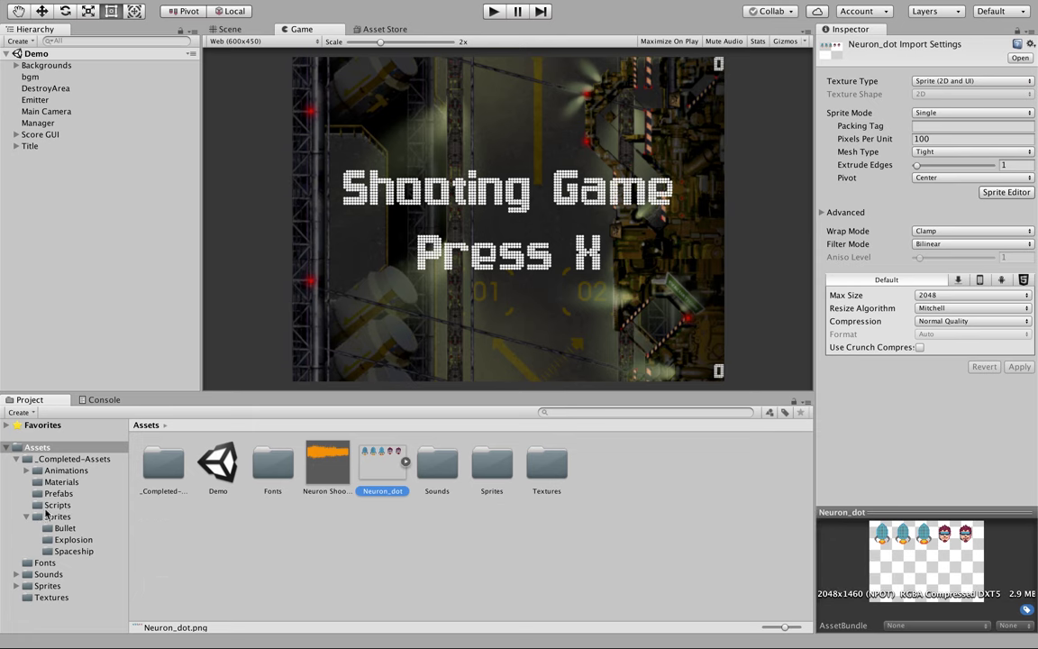
# Expand the sliced Spaceship sprite sheet and run a brief play test
pyautogui.click(54, 550)
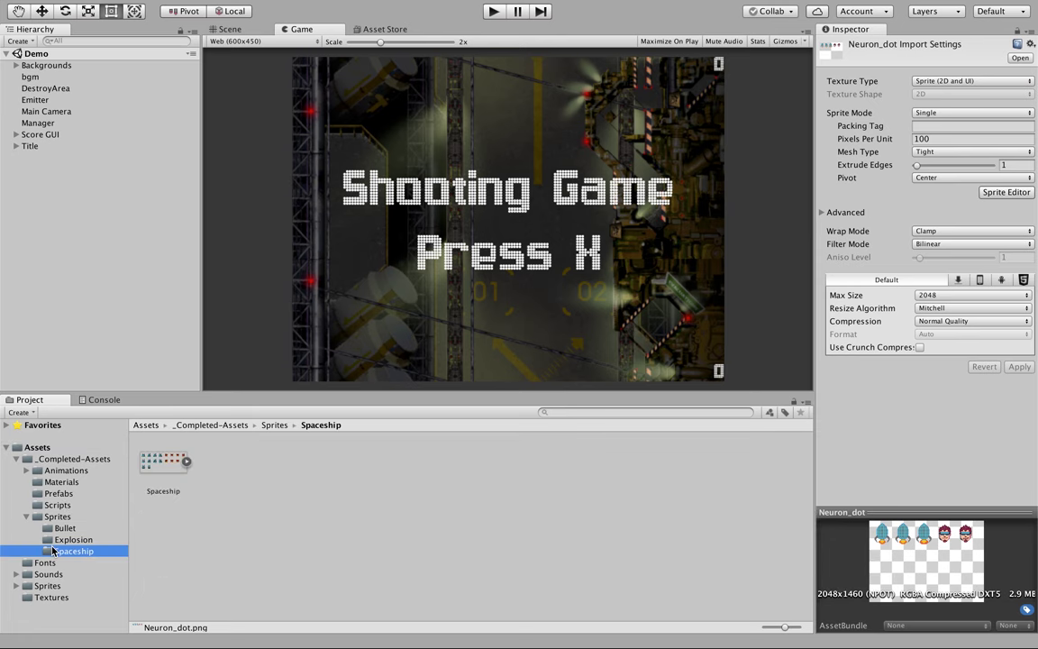
pyautogui.click(186, 461)
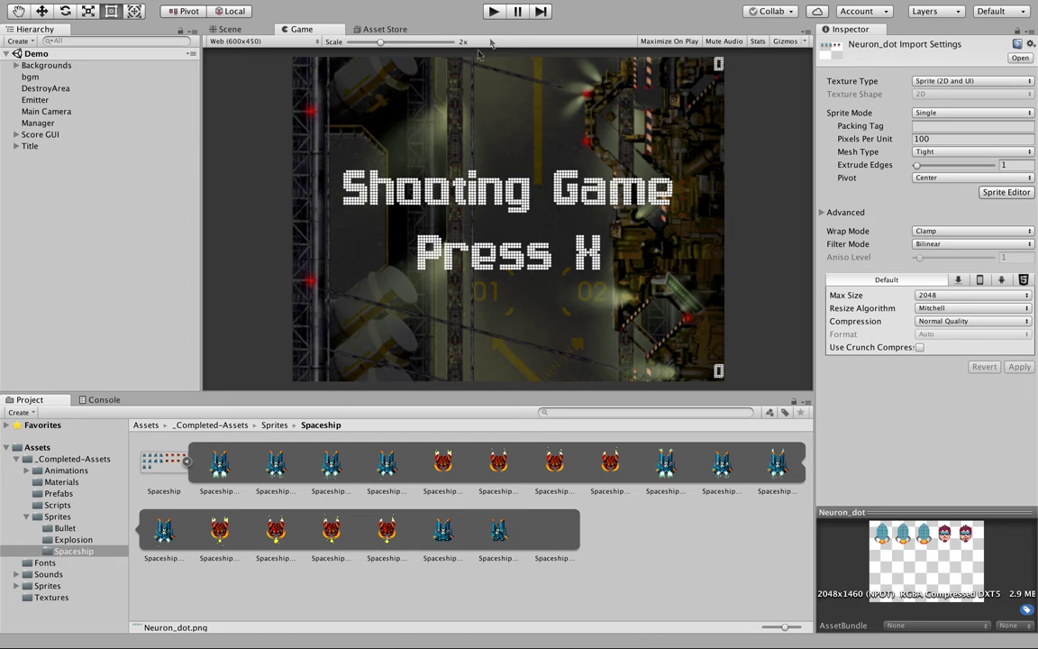
pyautogui.click(493, 11)
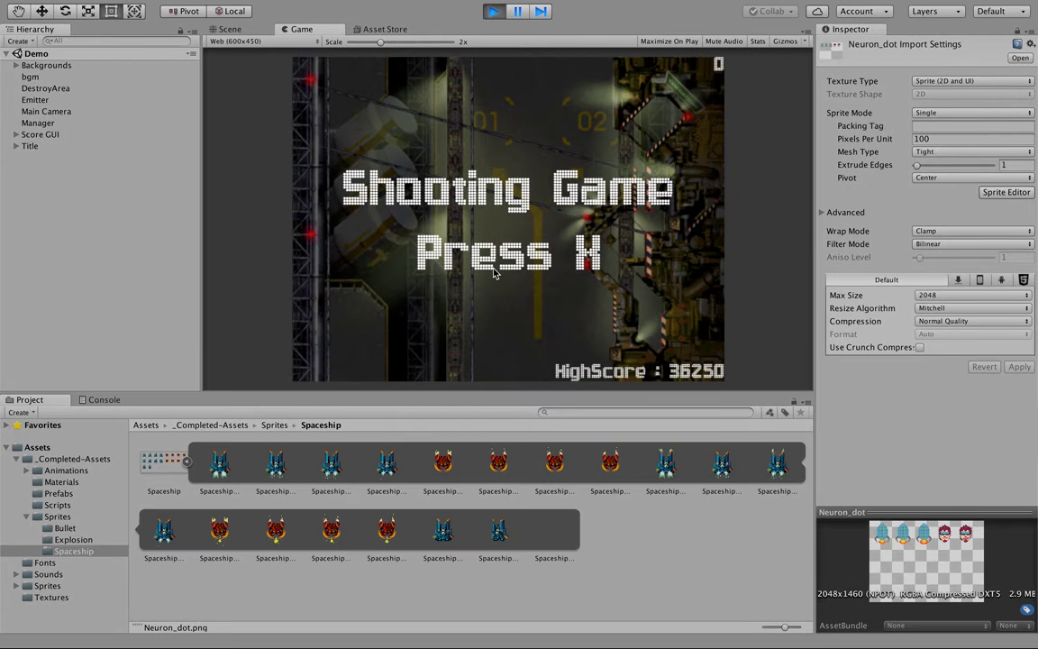
pyautogui.press('x')
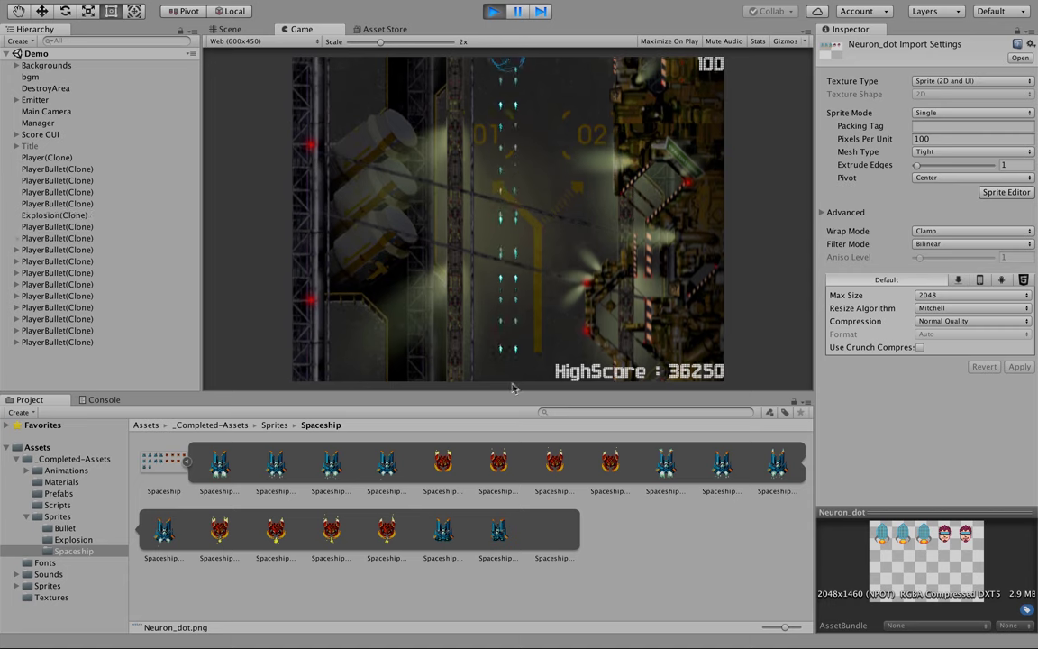
pyautogui.click(494, 10)
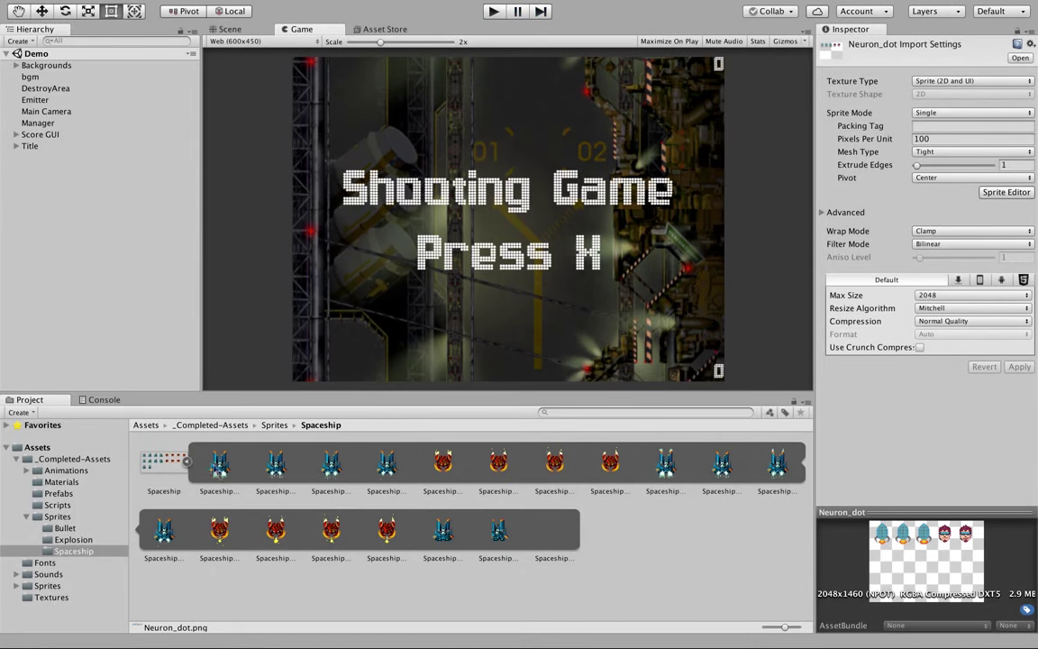
# Recheck the Spaceship sheet's slices, then expand Neuron_dot to see its single sprite
pyautogui.click(186, 462)
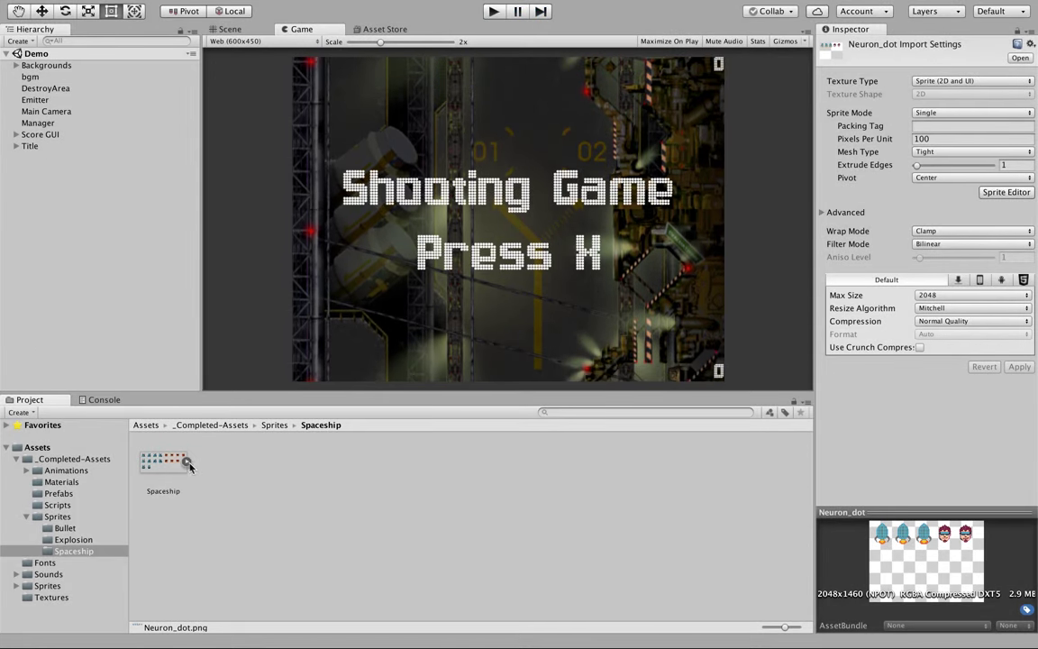
pyautogui.click(146, 425)
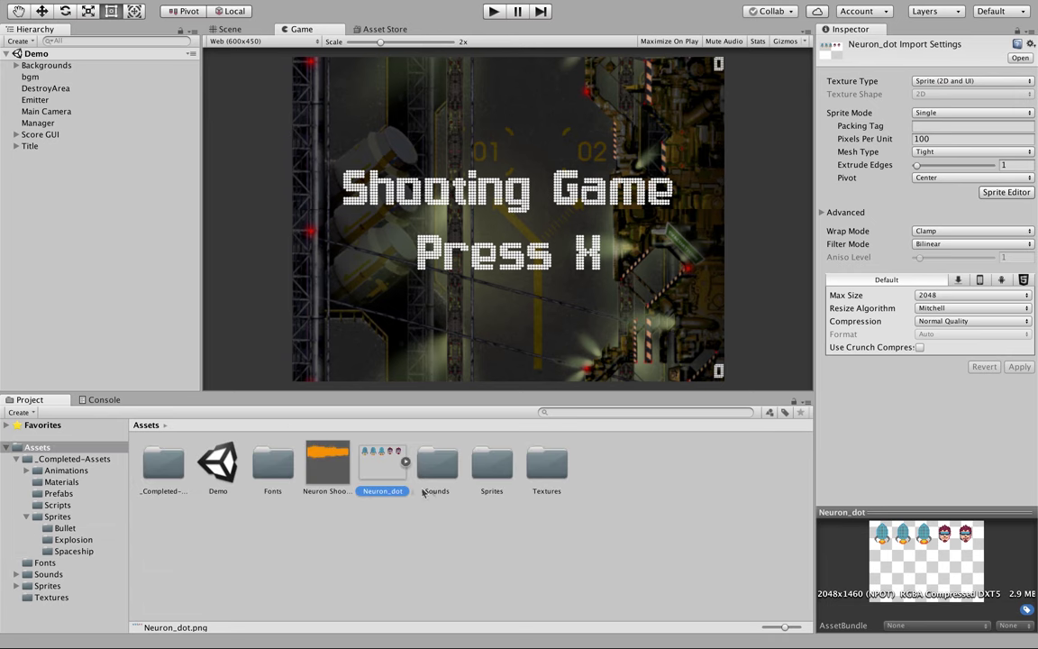
pyautogui.click(54, 517)
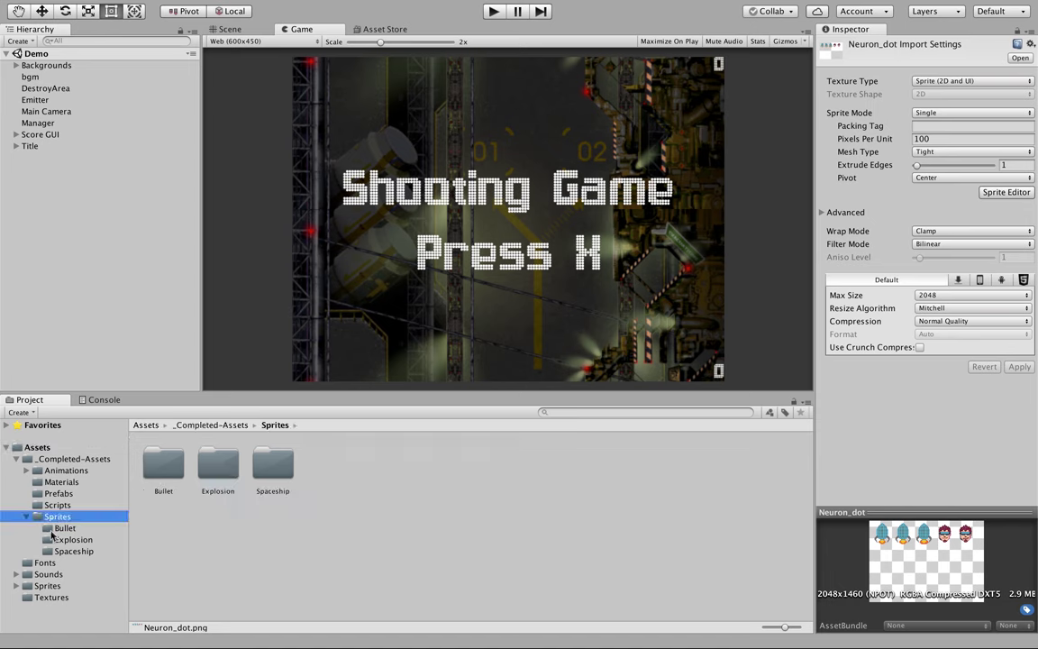
pyautogui.click(57, 552)
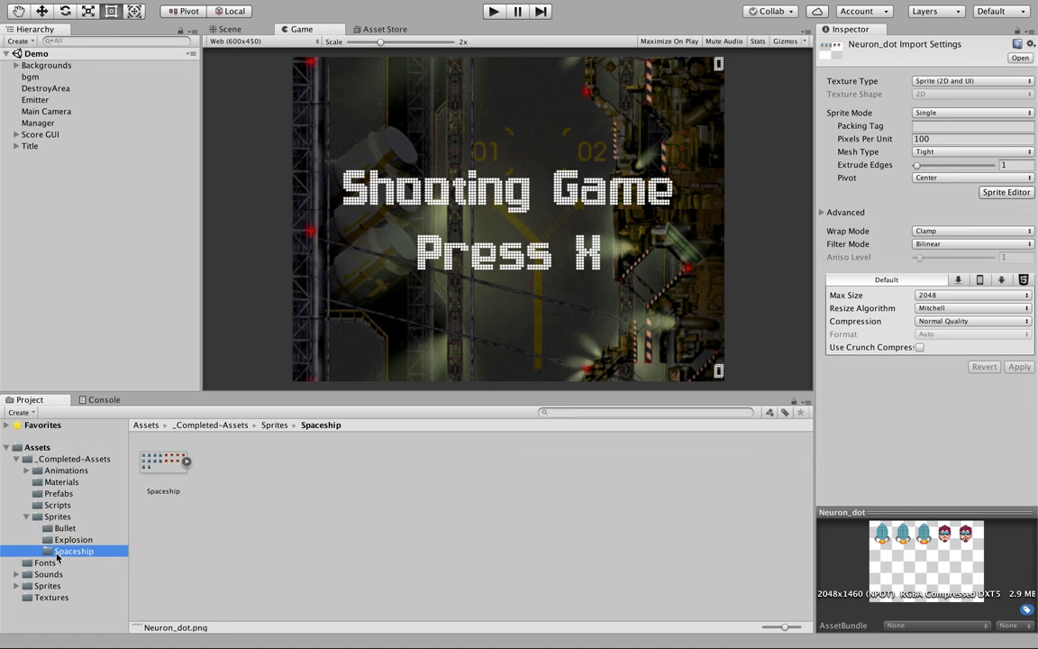
pyautogui.click(187, 463)
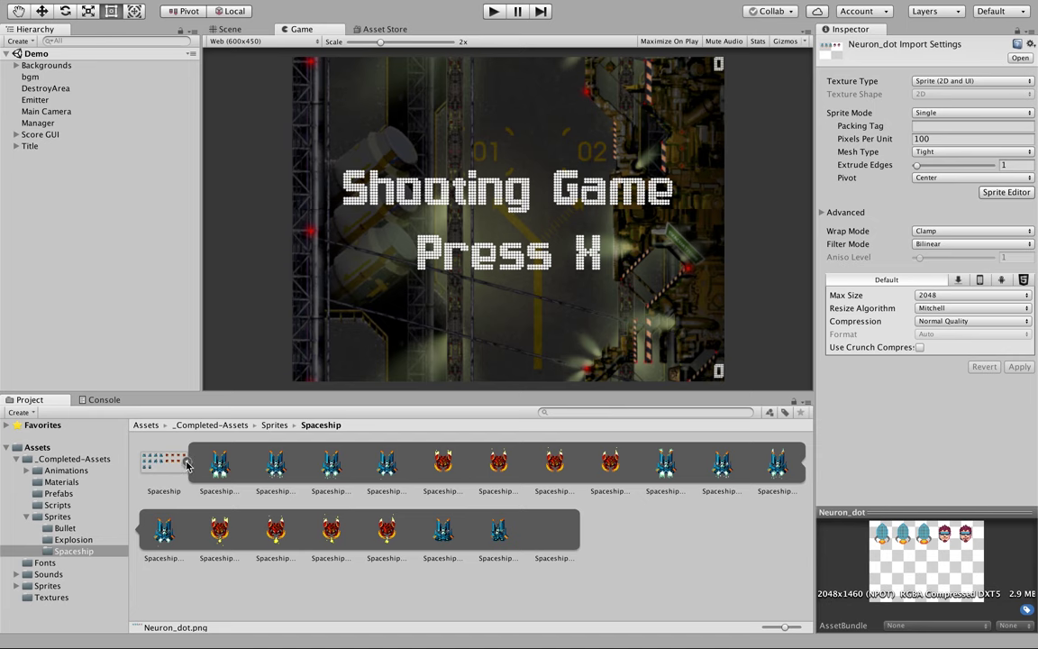
pyautogui.click(186, 463)
pyautogui.click(60, 448)
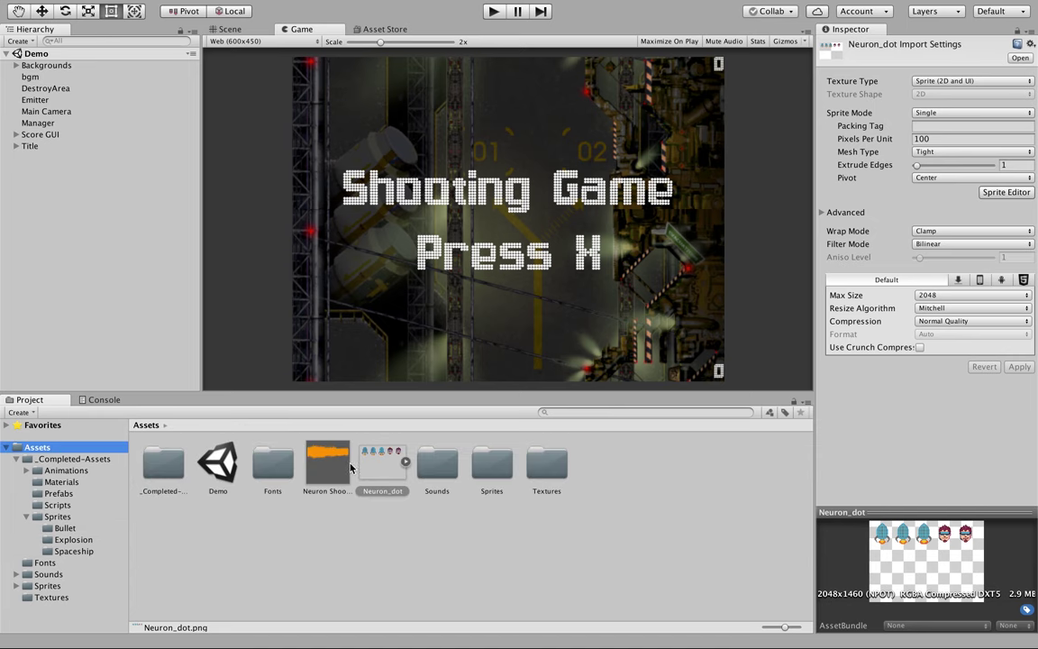
pyautogui.click(404, 463)
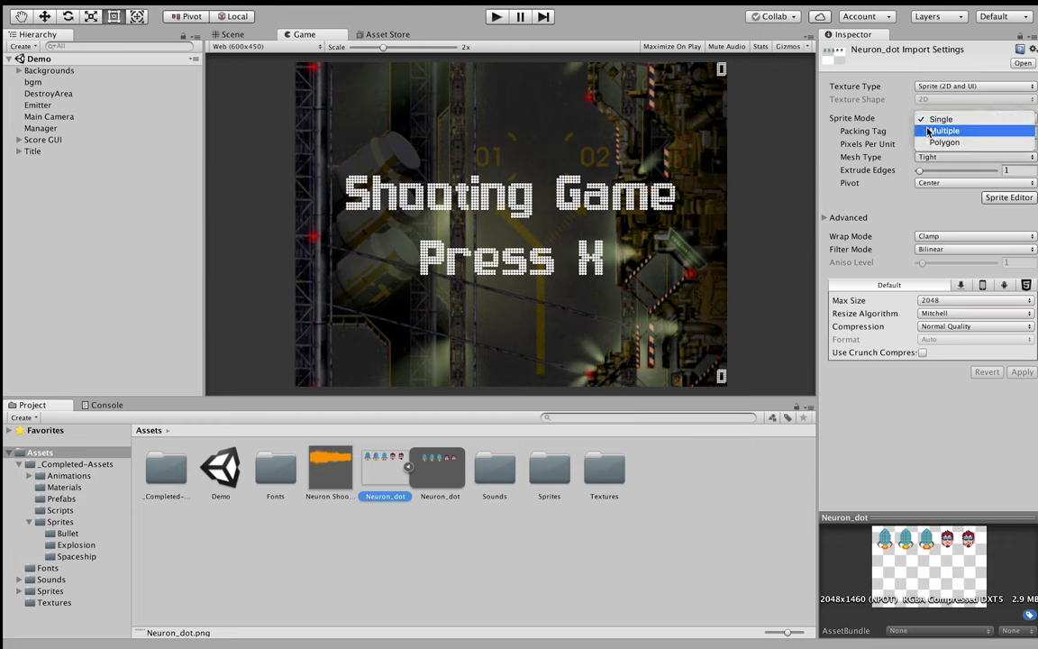
# Set Neuron_dot to Multiple sprite mode with 50 pixels per unit and open the Sprite Editor
pyautogui.click(932, 130)
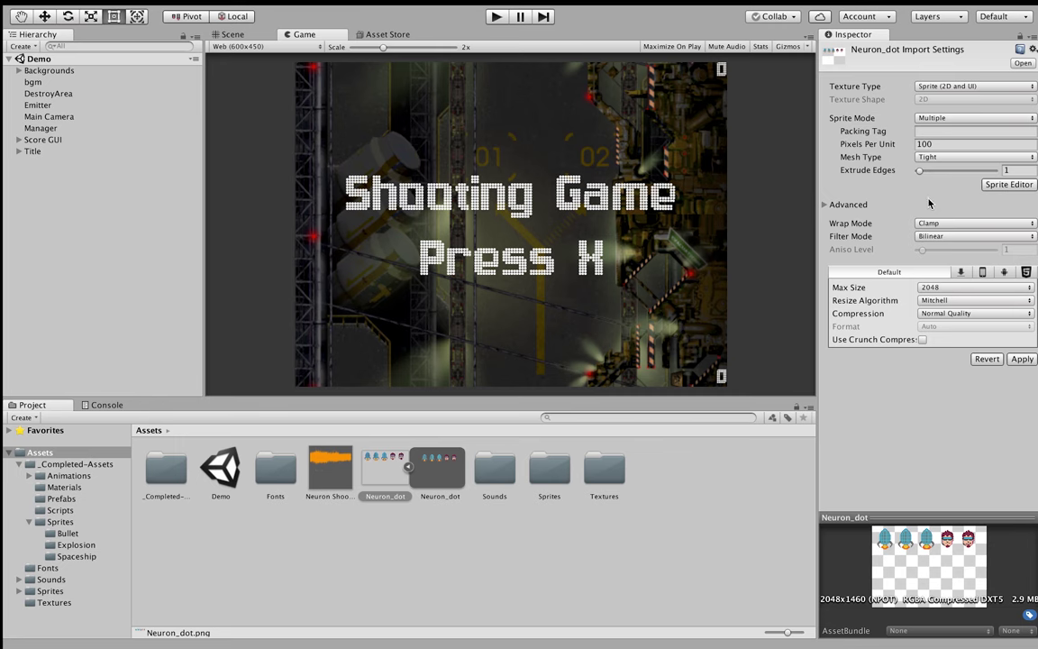
pyautogui.click(950, 144)
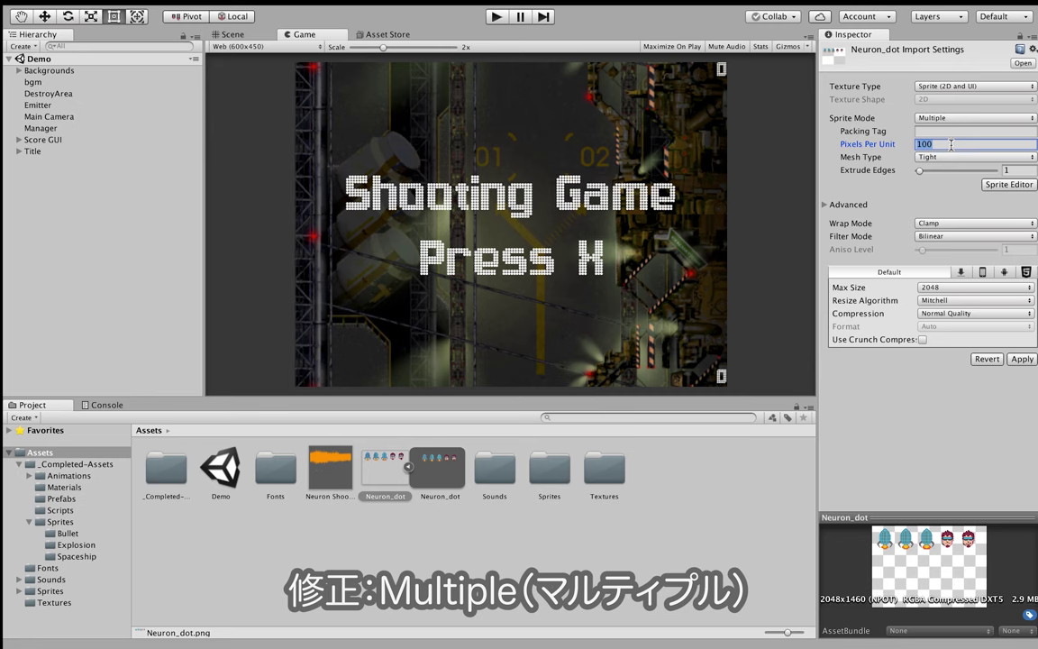
pyautogui.press('BackSpace')
pyautogui.write('0')
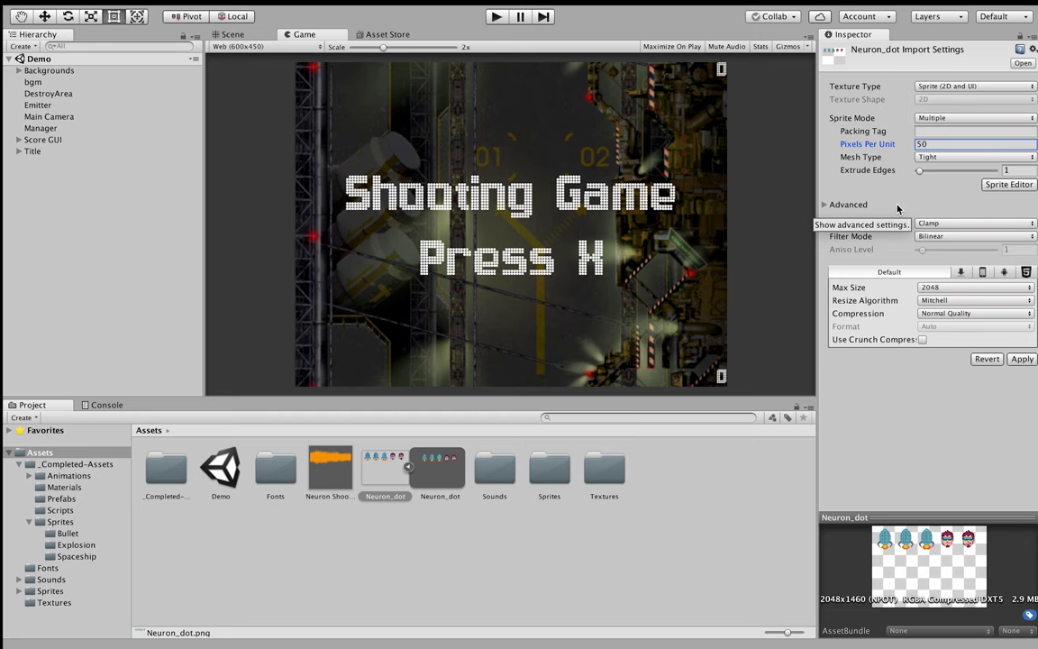
pyautogui.click(1004, 185)
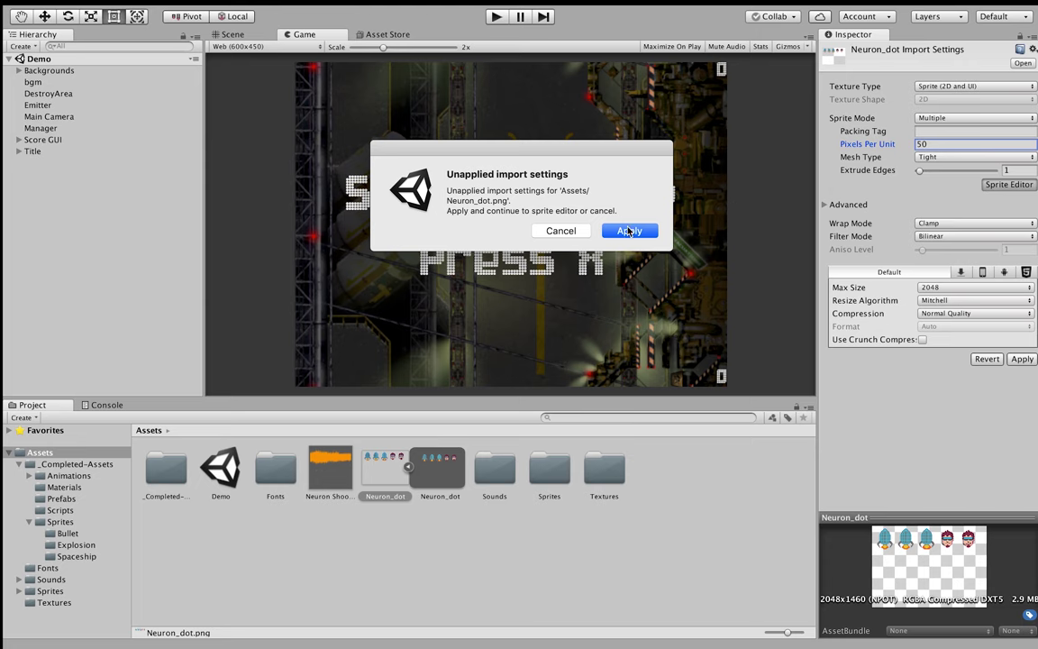
# Apply the import settings, auto-slice Neuron_dot into five sprites, and apply the slices
pyautogui.press('Return')
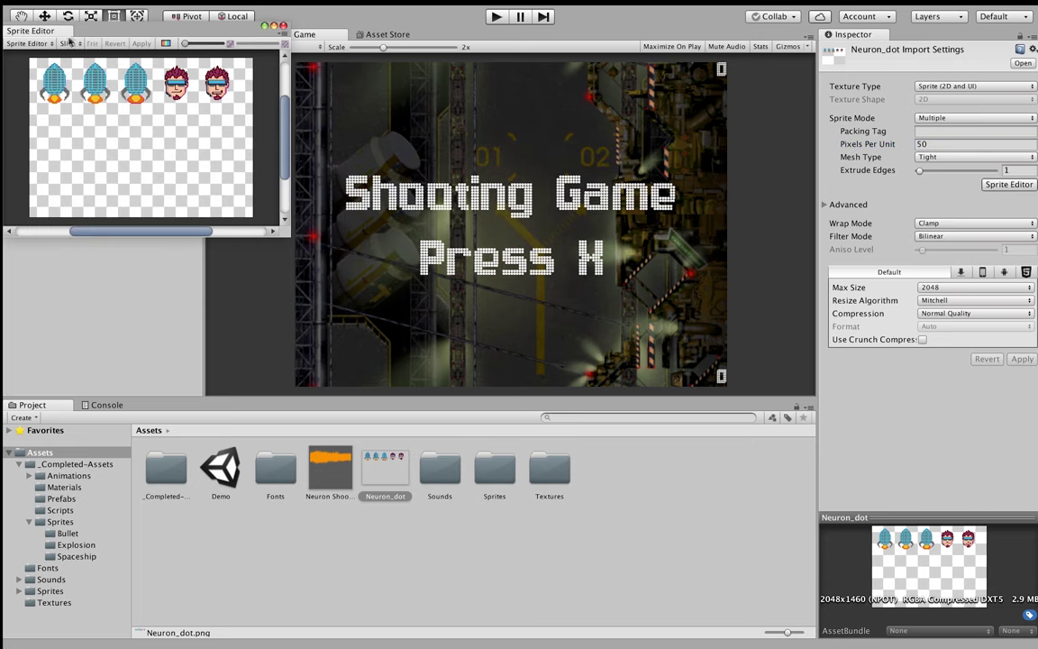
pyautogui.click(70, 44)
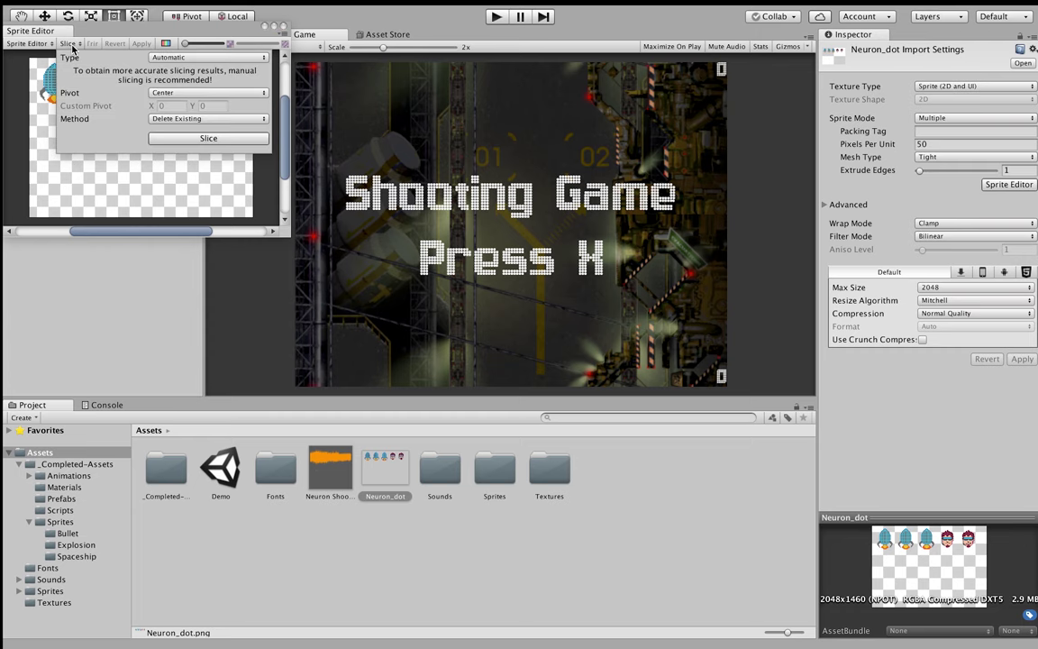
pyautogui.click(163, 58)
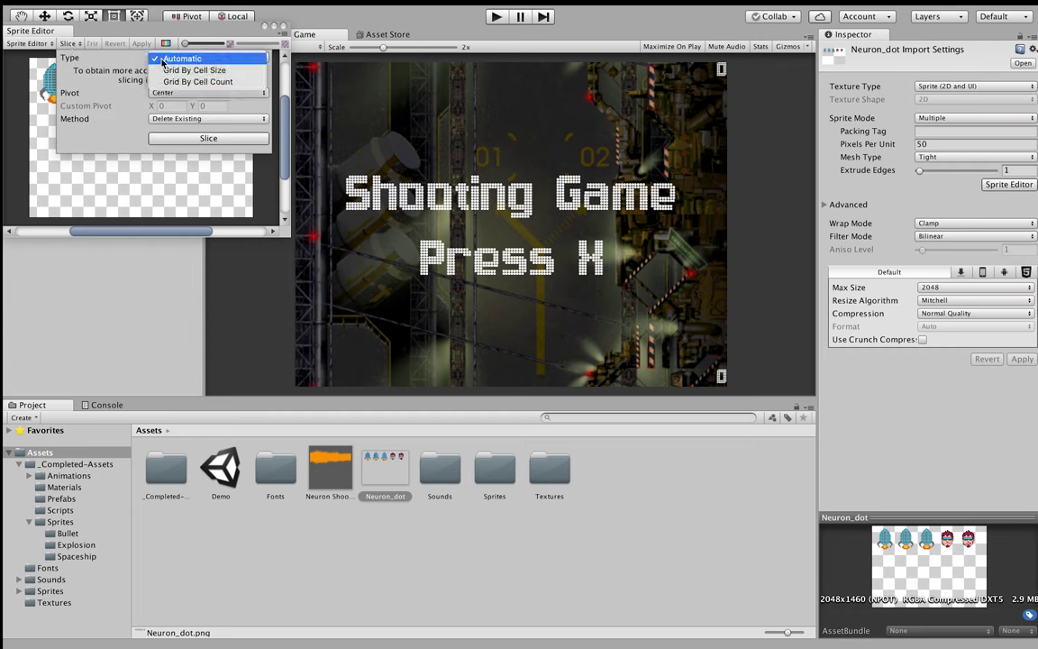
pyautogui.click(167, 59)
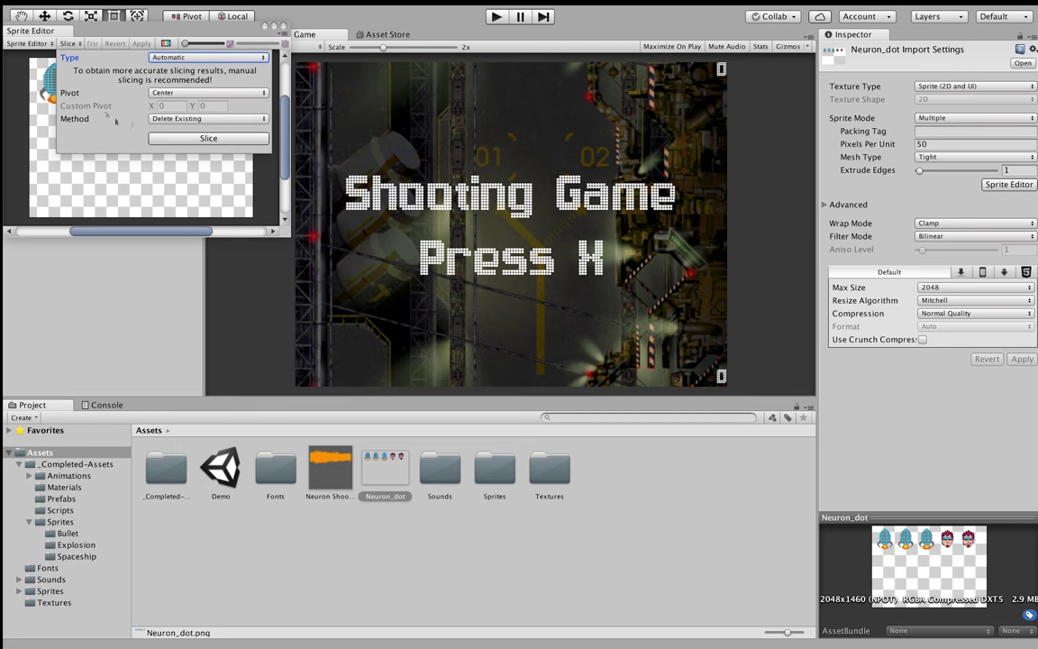
pyautogui.click(171, 138)
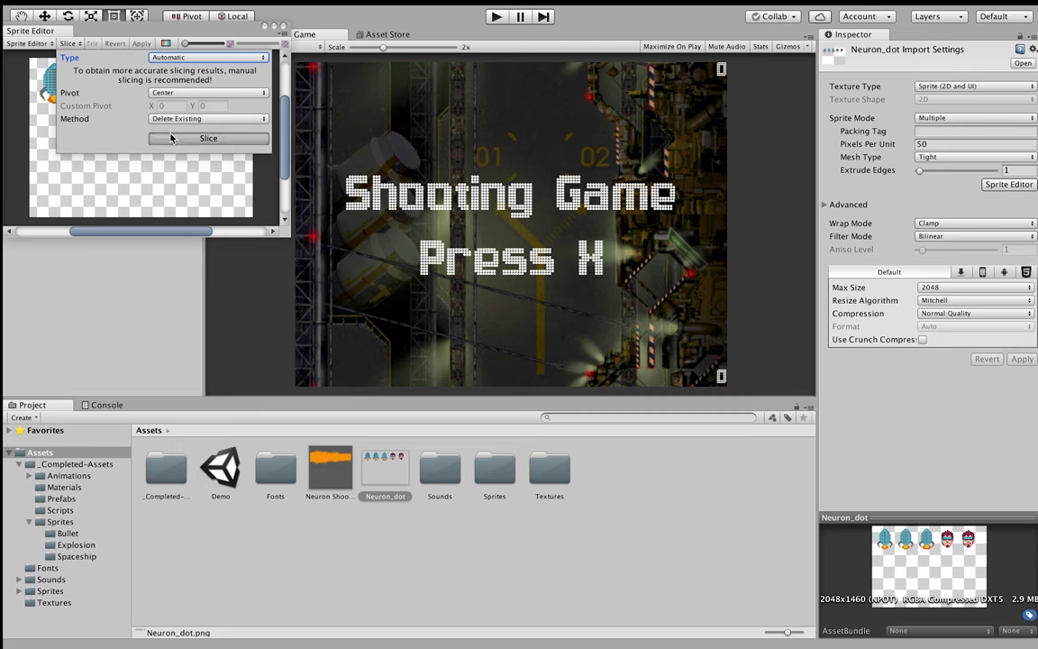
pyautogui.click(171, 137)
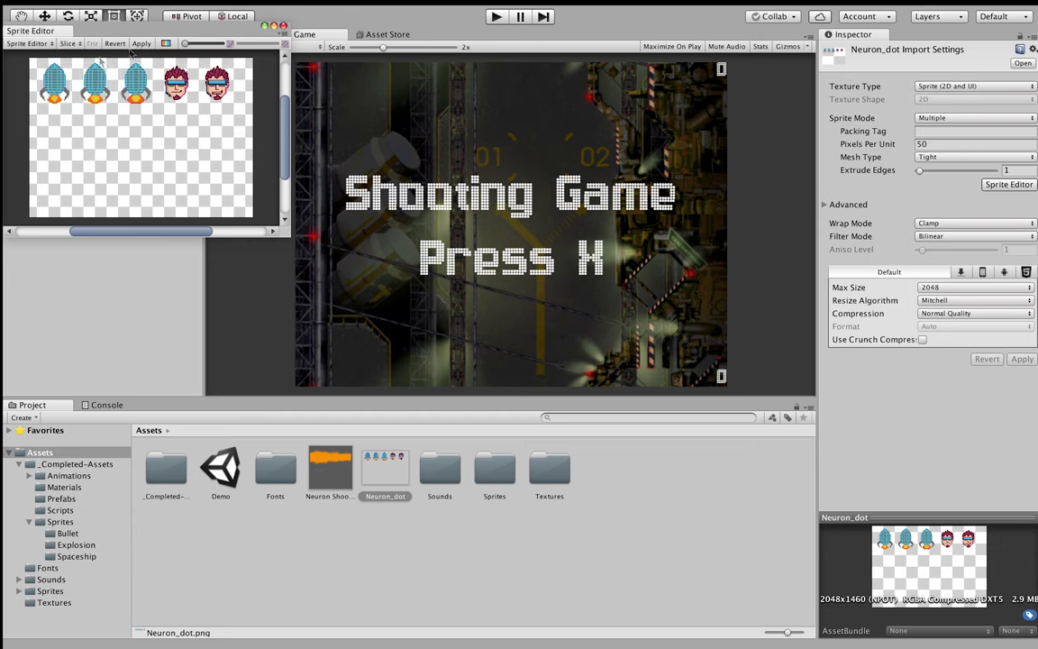
pyautogui.click(271, 28)
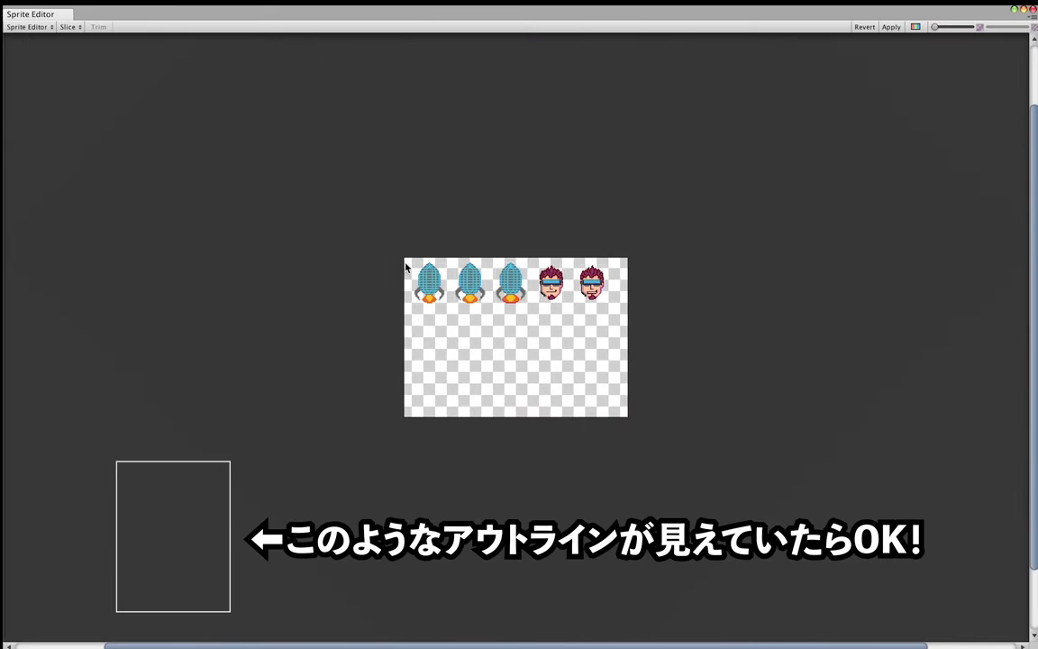
pyautogui.click(1018, 12)
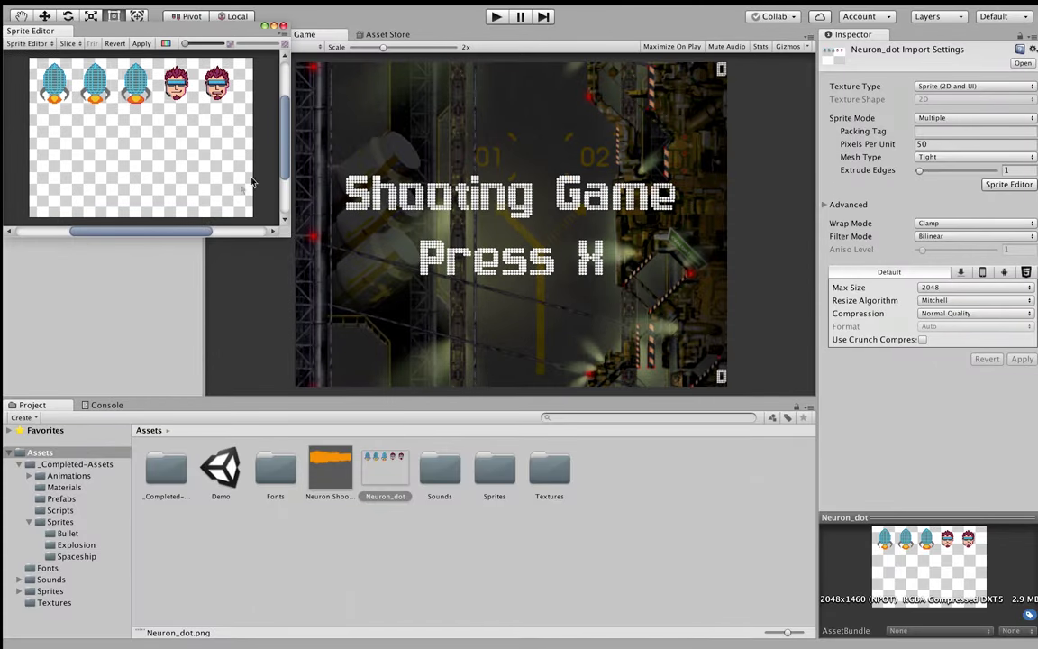
pyautogui.click(140, 45)
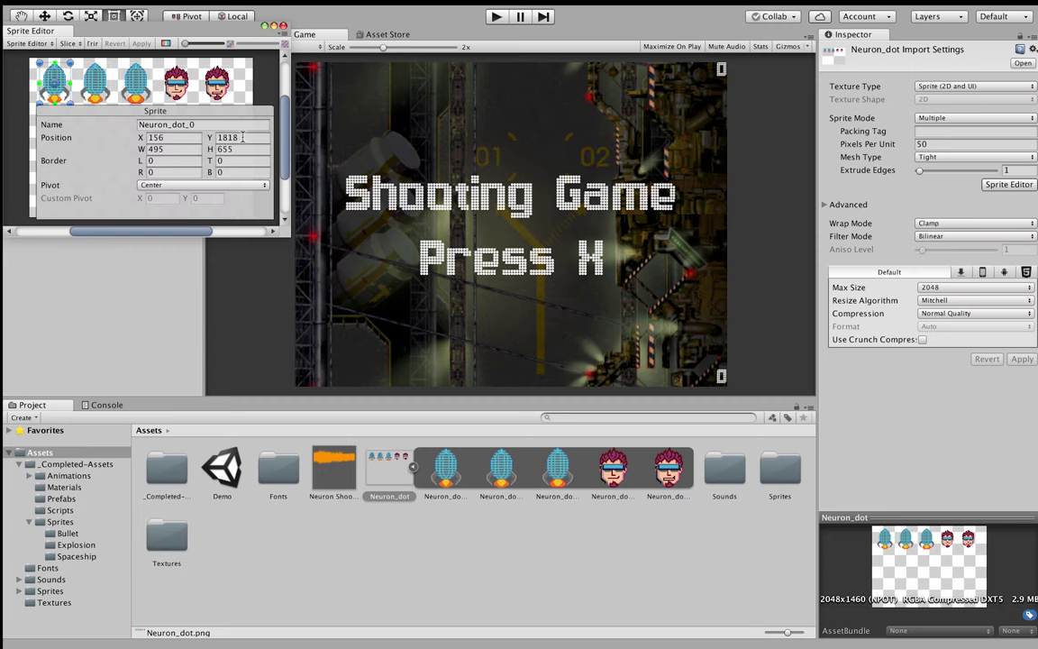
# Close the Sprite Editor and preview the three ship sprites Neuron_dot_0 to Neuron_dot_2
pyautogui.click(285, 25)
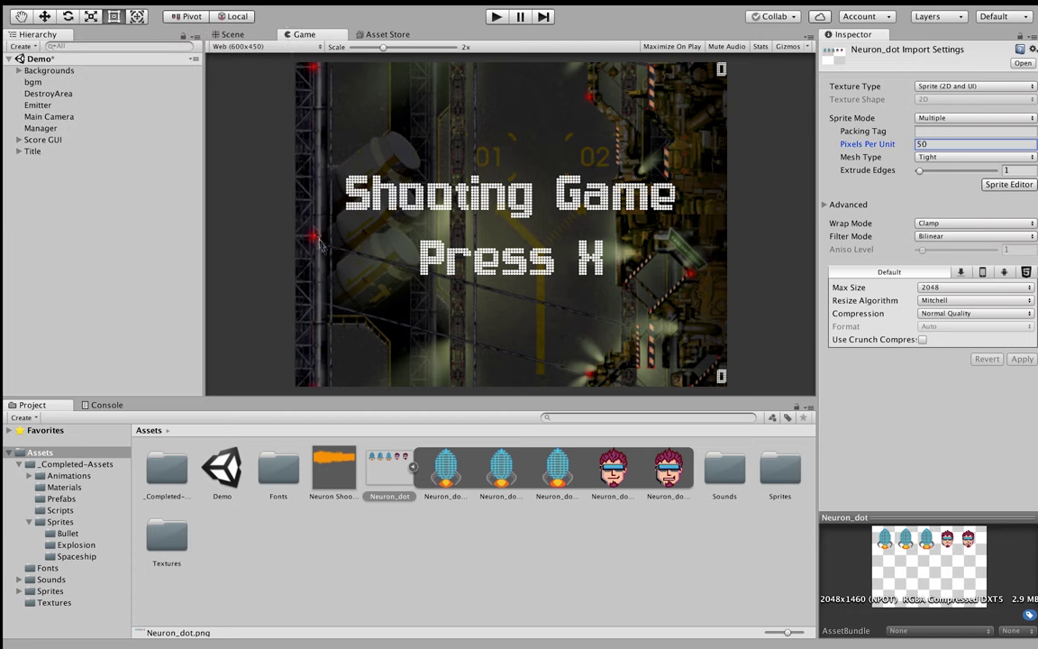
pyautogui.click(445, 467)
pyautogui.click(501, 467)
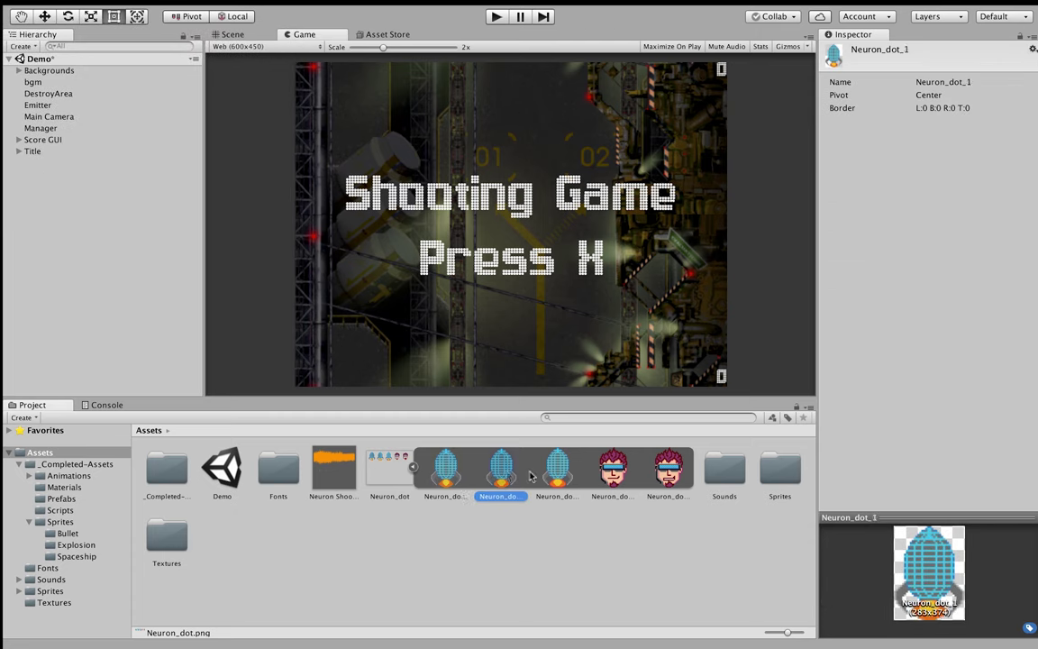
pyautogui.click(557, 467)
pyautogui.click(462, 474)
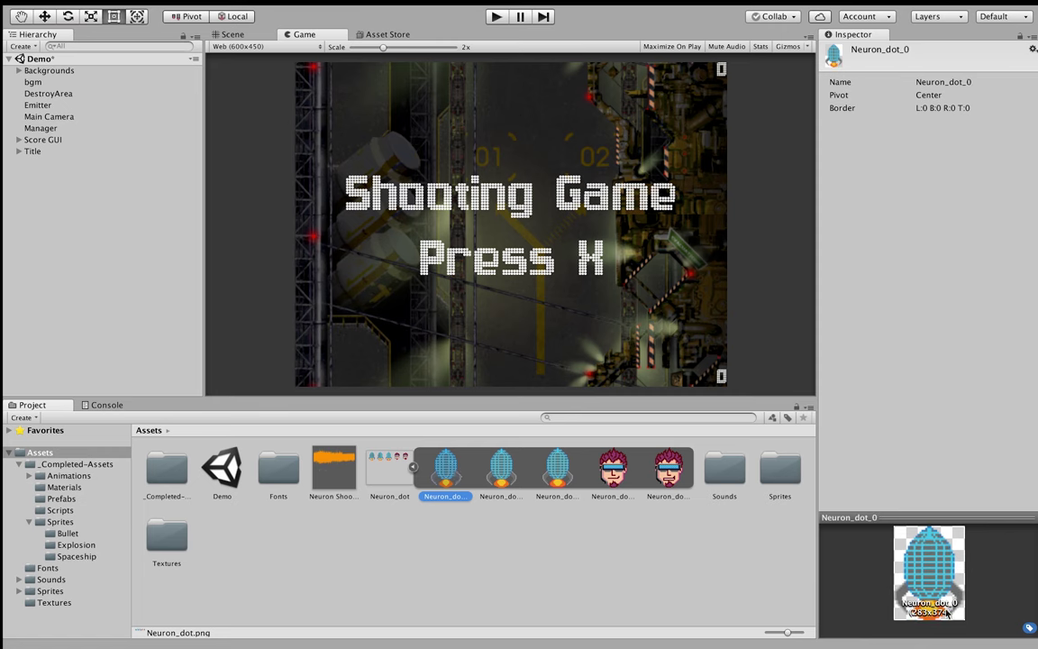
pyautogui.click(512, 491)
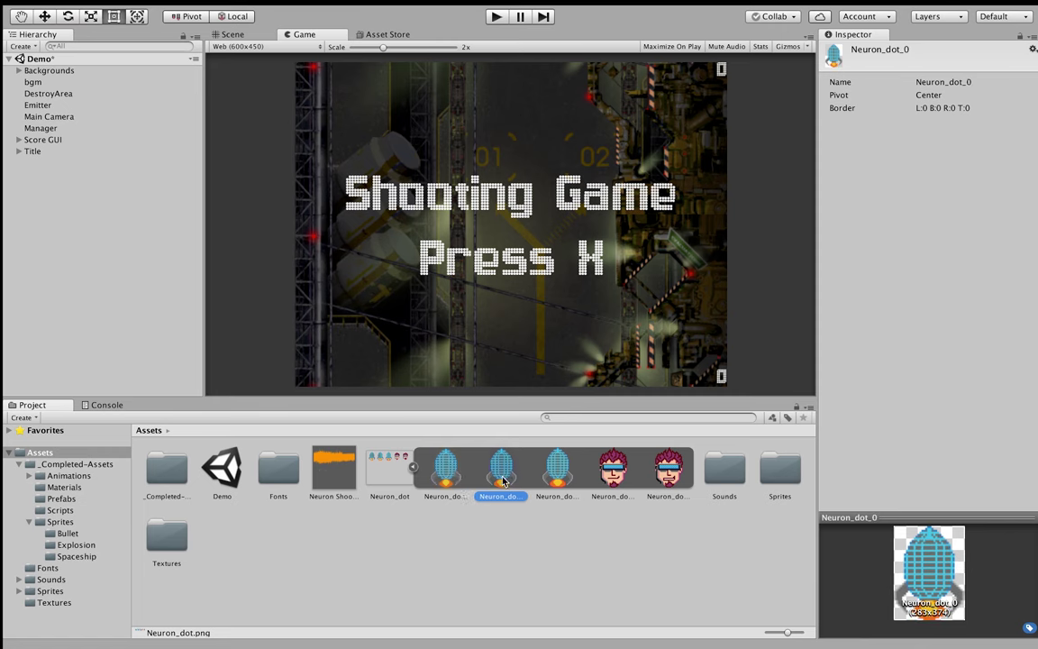
pyautogui.press('Right')
pyautogui.click(445, 478)
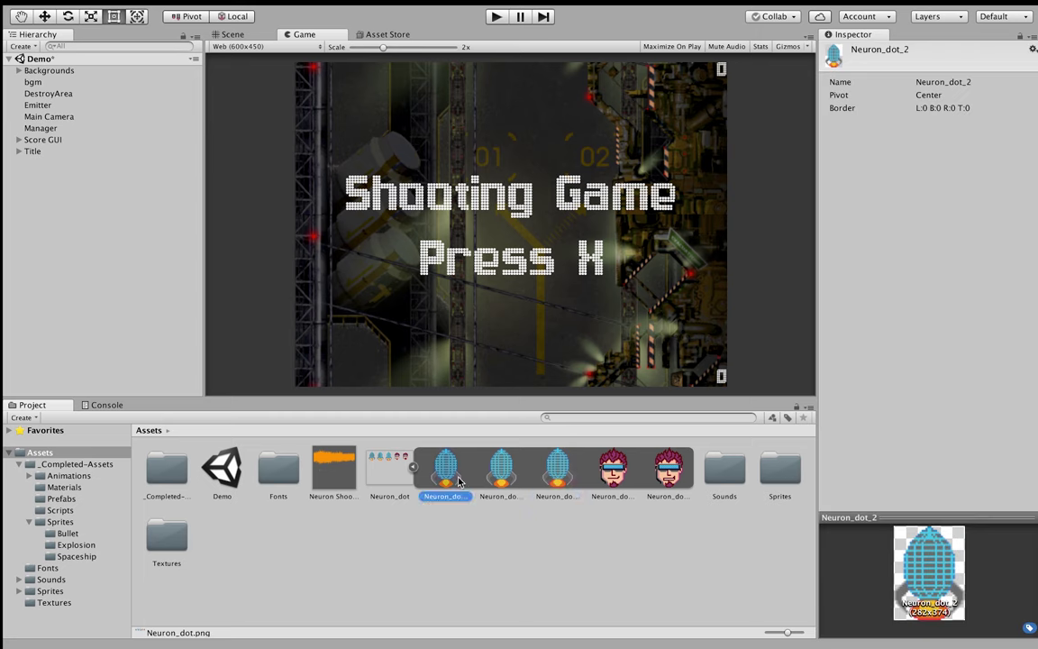
pyautogui.click(501, 477)
pyautogui.click(446, 482)
pyautogui.click(501, 484)
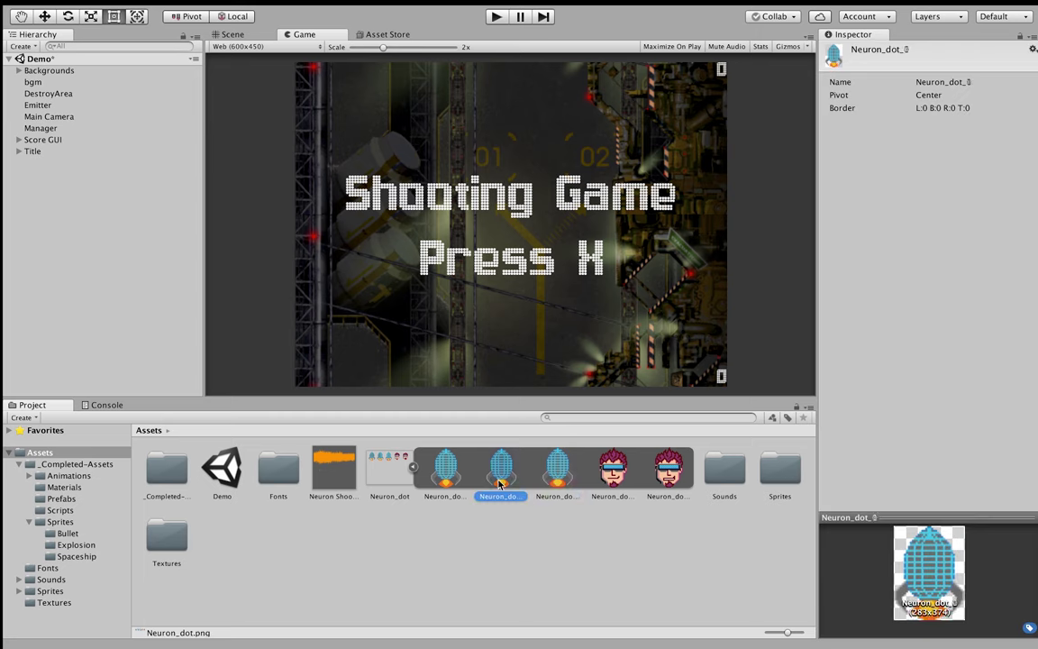
pyautogui.click(548, 485)
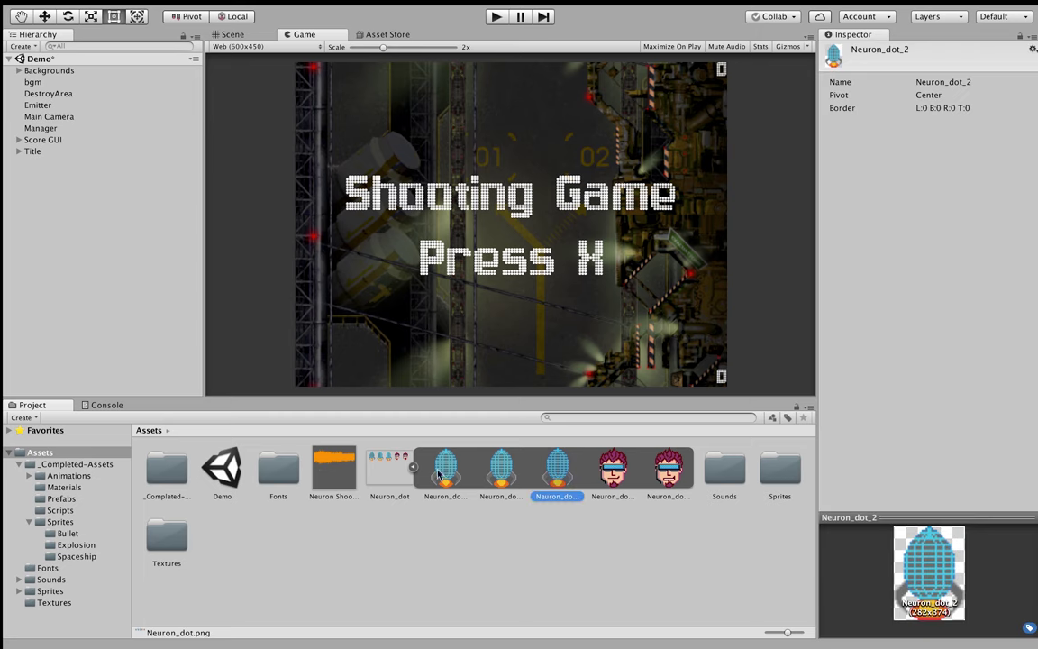
pyautogui.click(445, 477)
pyautogui.click(501, 478)
pyautogui.click(558, 478)
# Compare the face sprites Neuron_dot_3 and Neuron_dot_4, then collapse the Neuron_dot sprite list
pyautogui.click(612, 473)
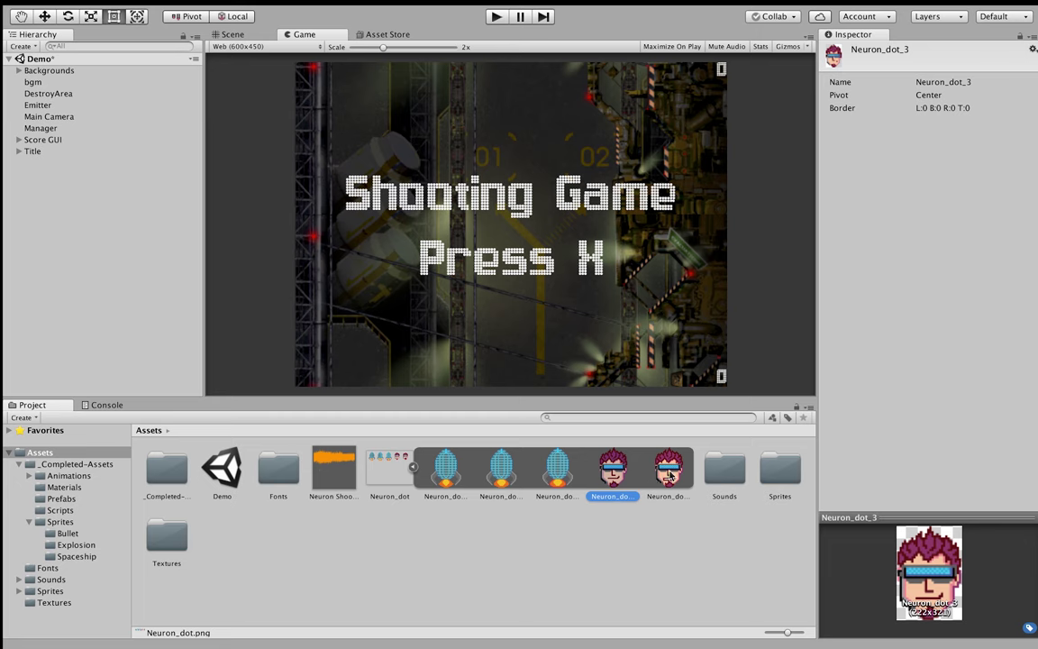
pyautogui.click(667, 475)
pyautogui.click(612, 476)
pyautogui.click(669, 477)
pyautogui.click(613, 475)
pyautogui.click(669, 476)
pyautogui.click(612, 476)
pyautogui.click(669, 475)
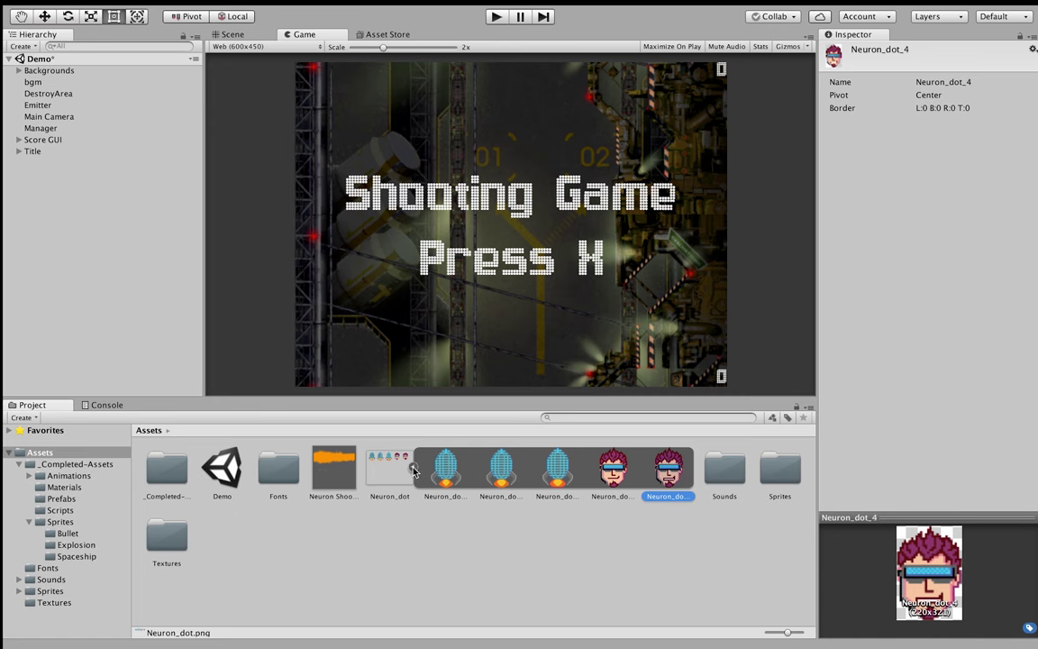
pyautogui.click(412, 469)
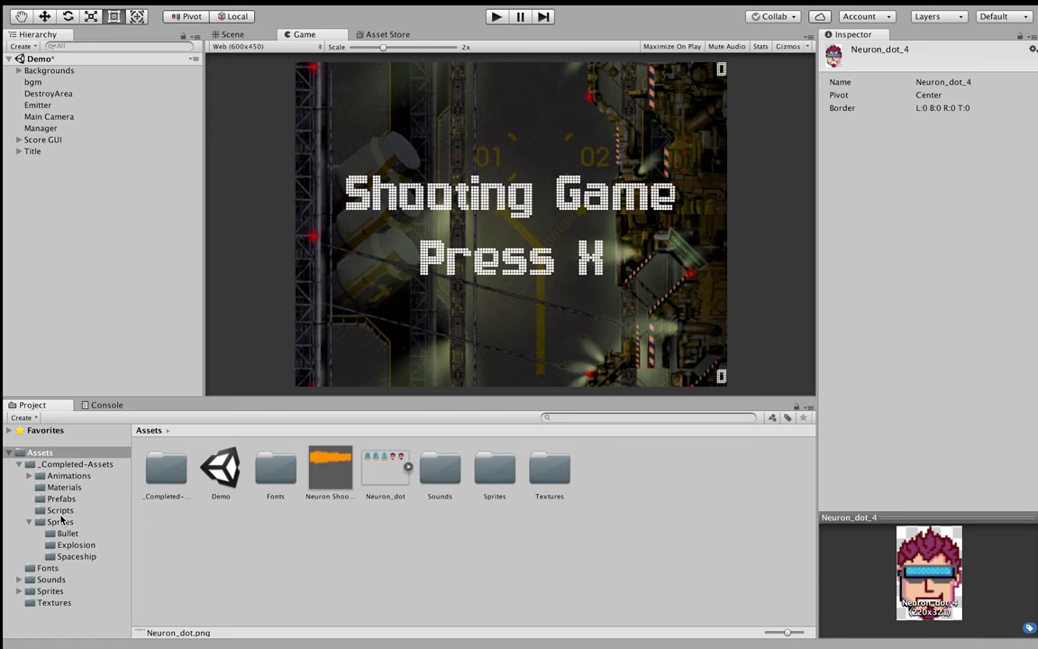
pyautogui.click(72, 556)
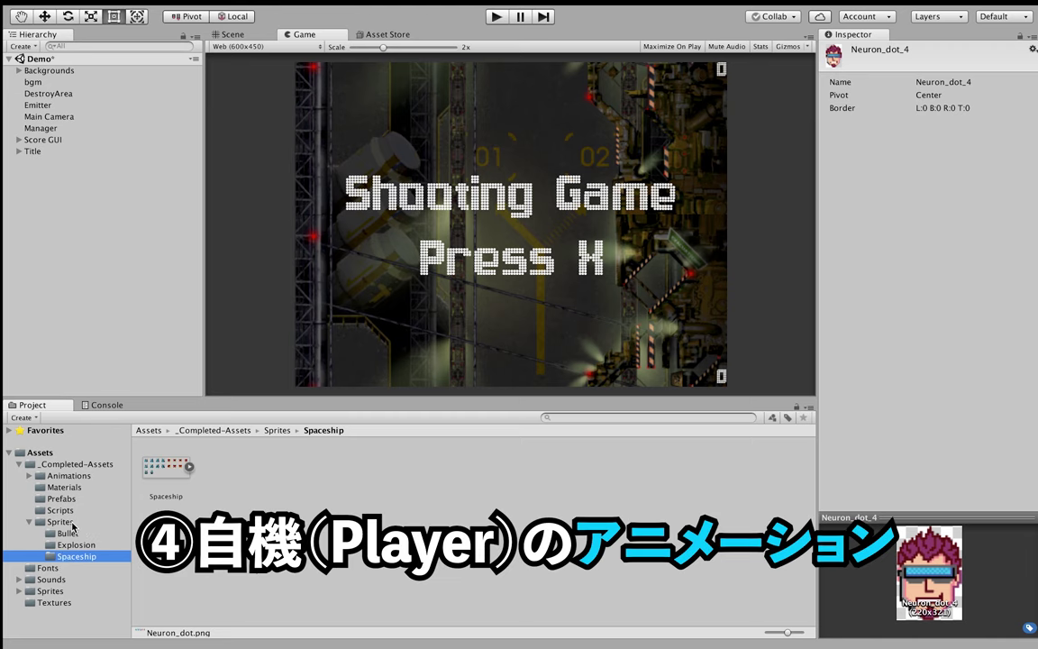
# Expand Neuron_dot in Assets and compare its three ship sprites
pyautogui.click(72, 522)
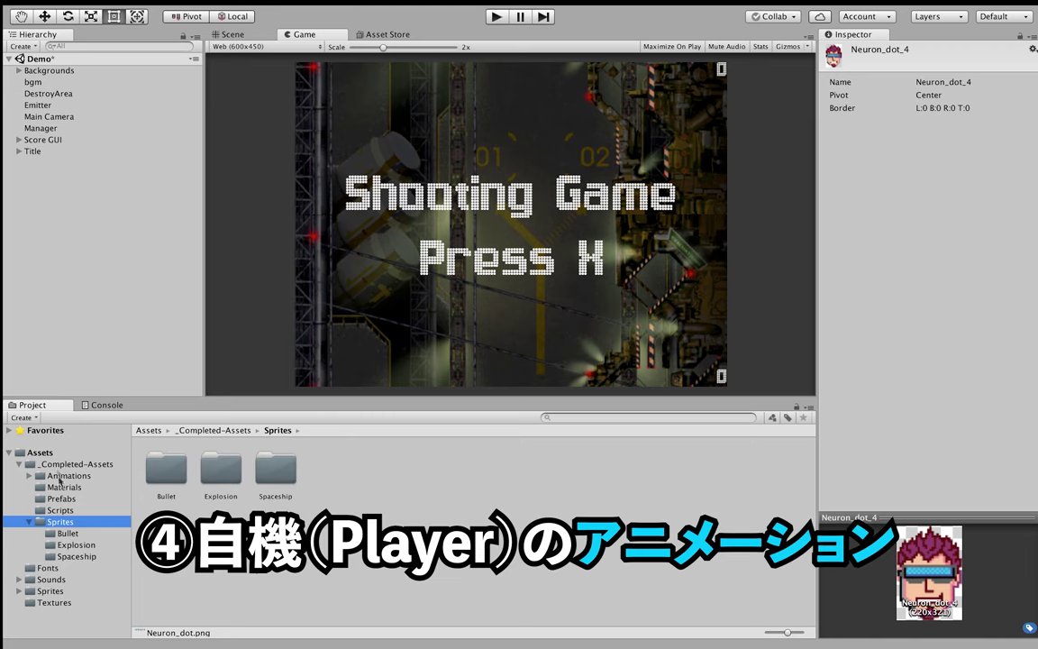
pyautogui.click(41, 453)
pyautogui.click(407, 467)
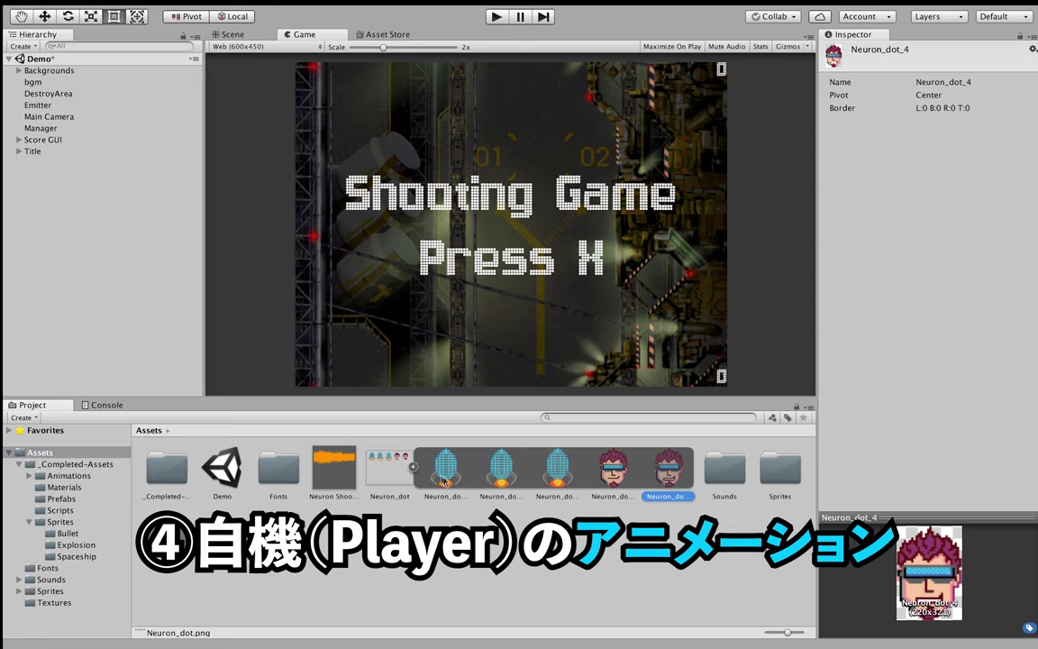
pyautogui.click(445, 467)
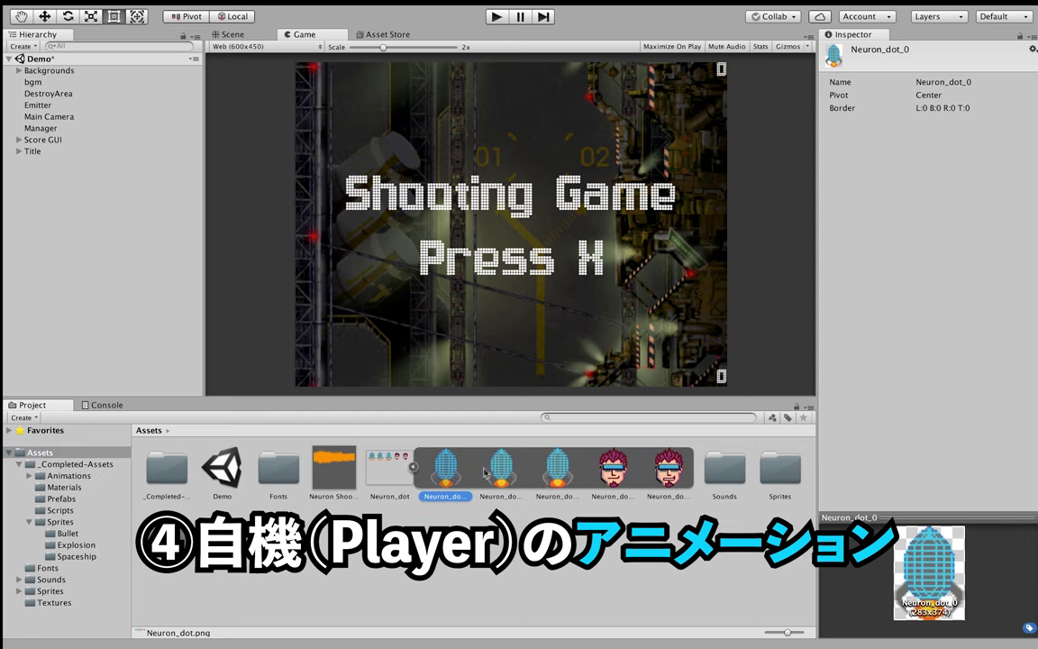
pyautogui.click(501, 467)
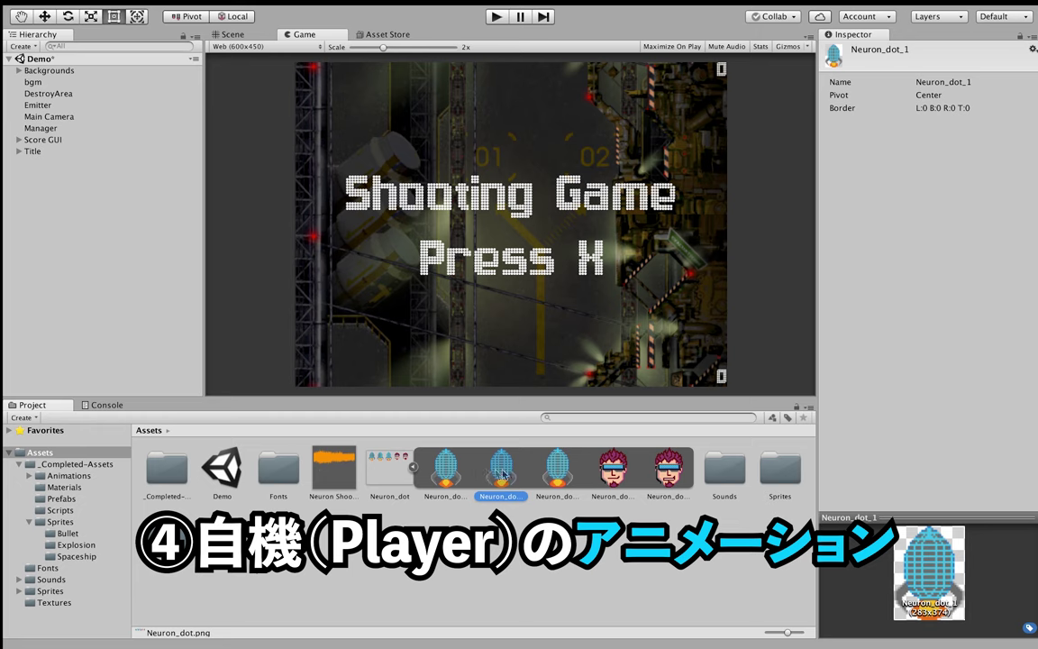
pyautogui.click(456, 468)
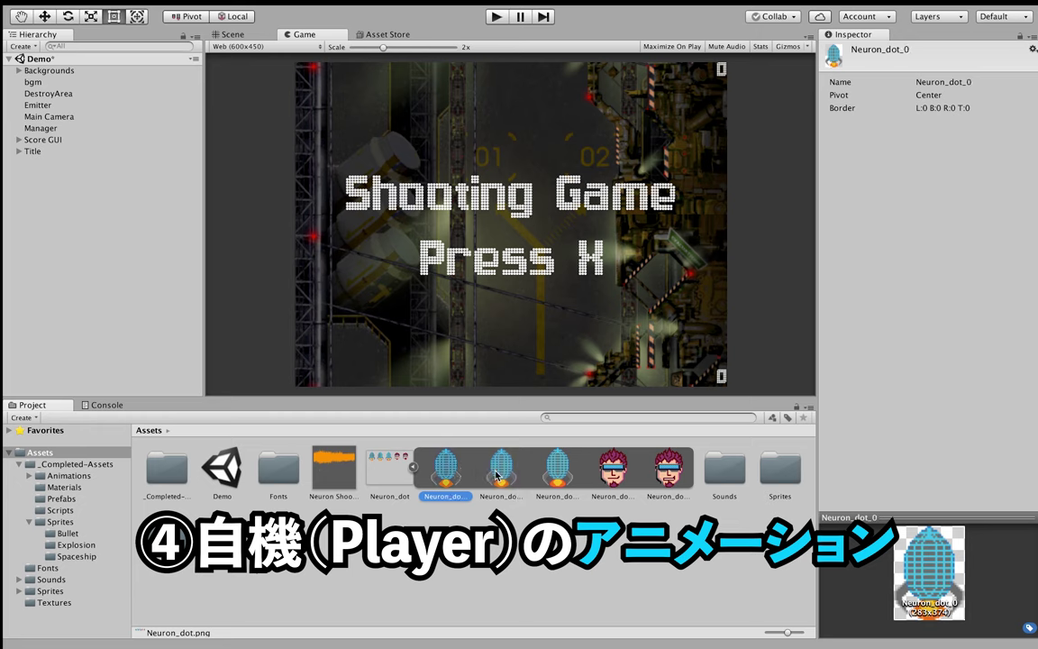
pyautogui.click(501, 467)
pyautogui.click(557, 467)
# Drag Neuron_dot_0 through Neuron_dot_2 into the Hierarchy and name the animation 'Neuron'
pyautogui.click(467, 466)
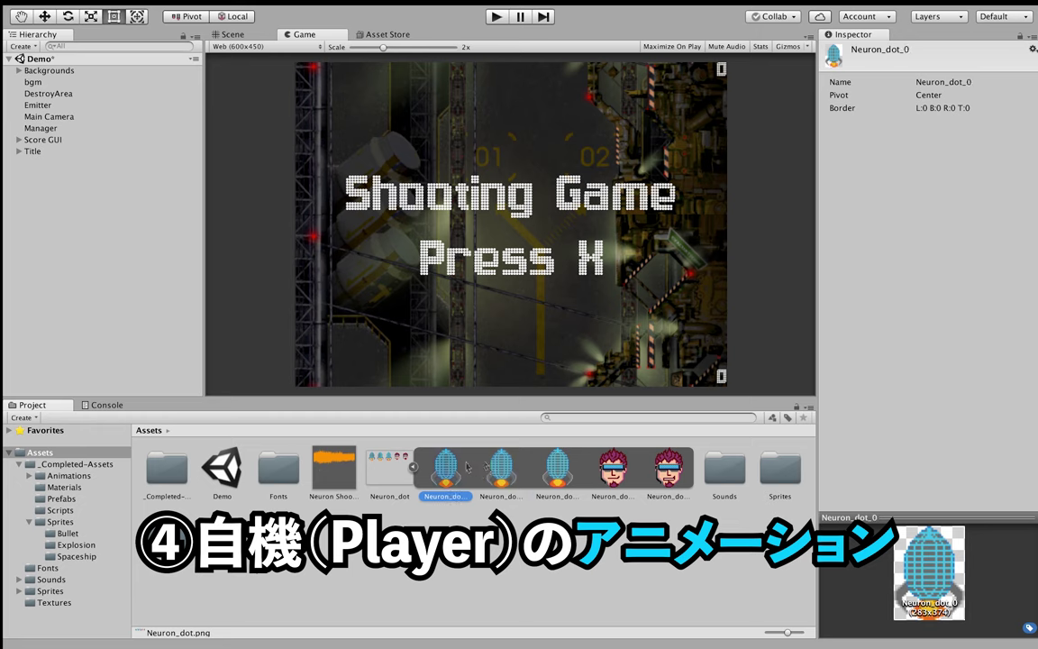
pyautogui.keyDown('shift'); pyautogui.click(556, 468); pyautogui.keyUp('shift')
pyautogui.moveTo(557, 471); pyautogui.dragTo(51, 203)
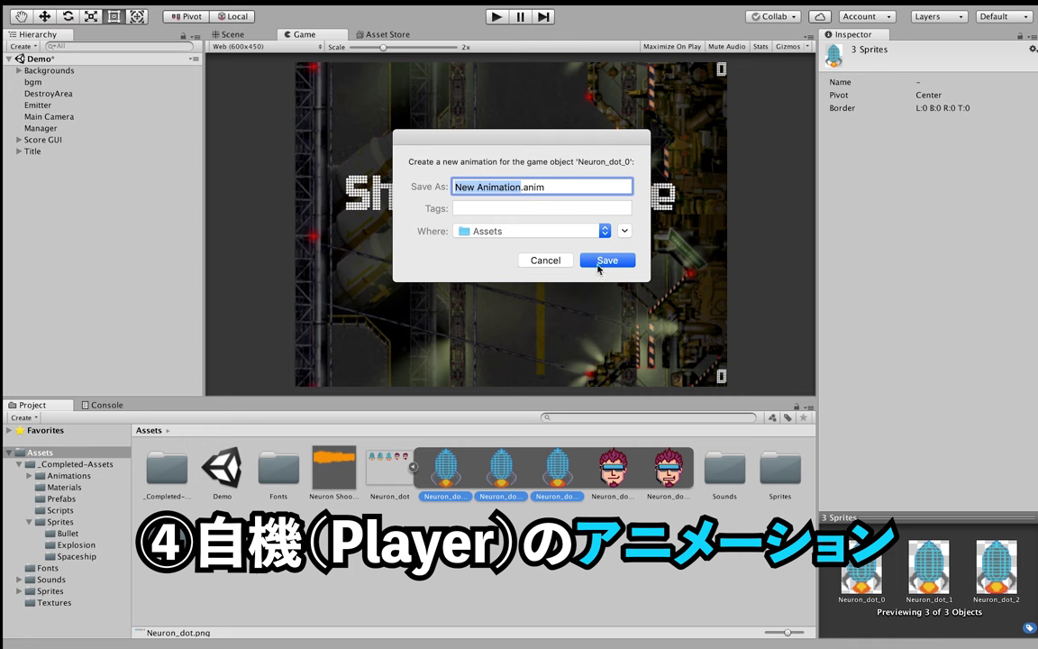
pyautogui.press('BackSpace')
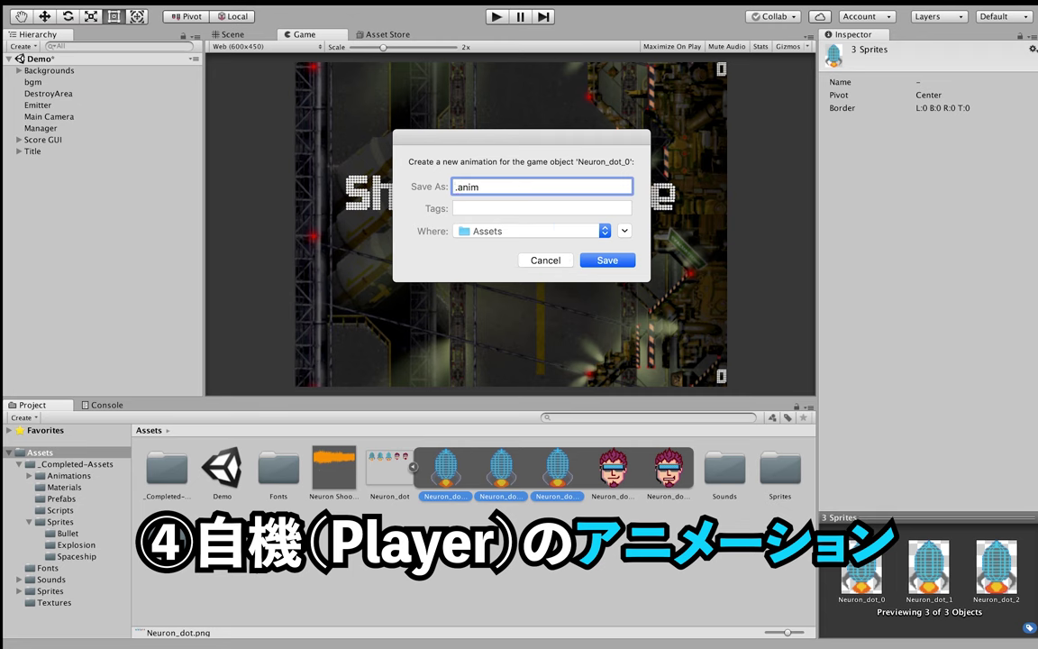
pyautogui.write('Neuro')
pyautogui.write('n')
# Save the Neuron animation to Assets and centre the rocket in the Scene view
pyautogui.click(615, 260)
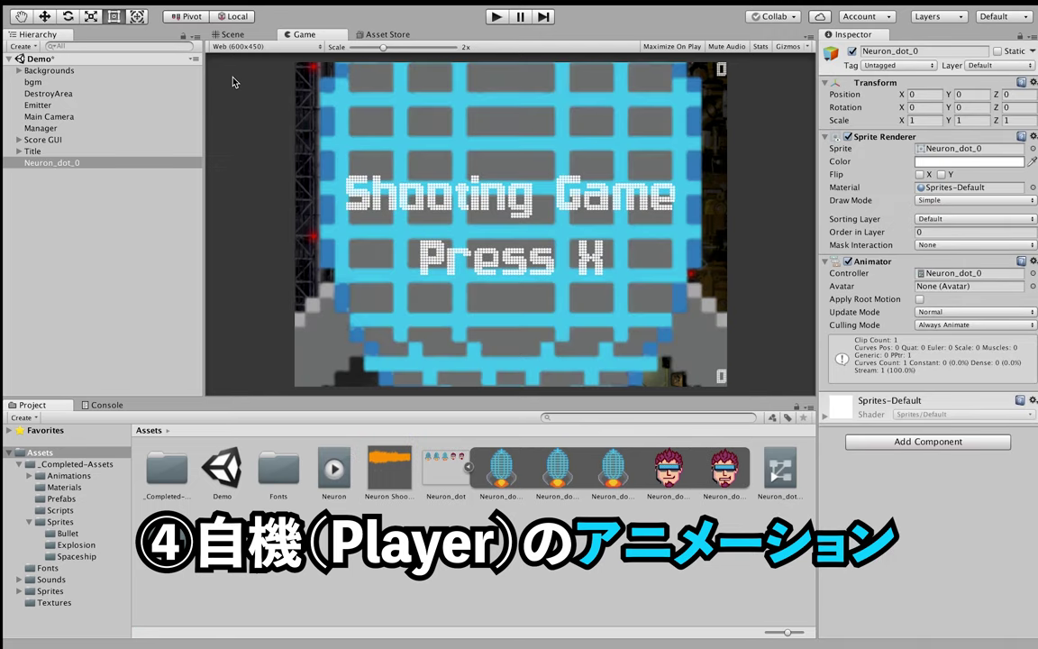
pyautogui.click(225, 34)
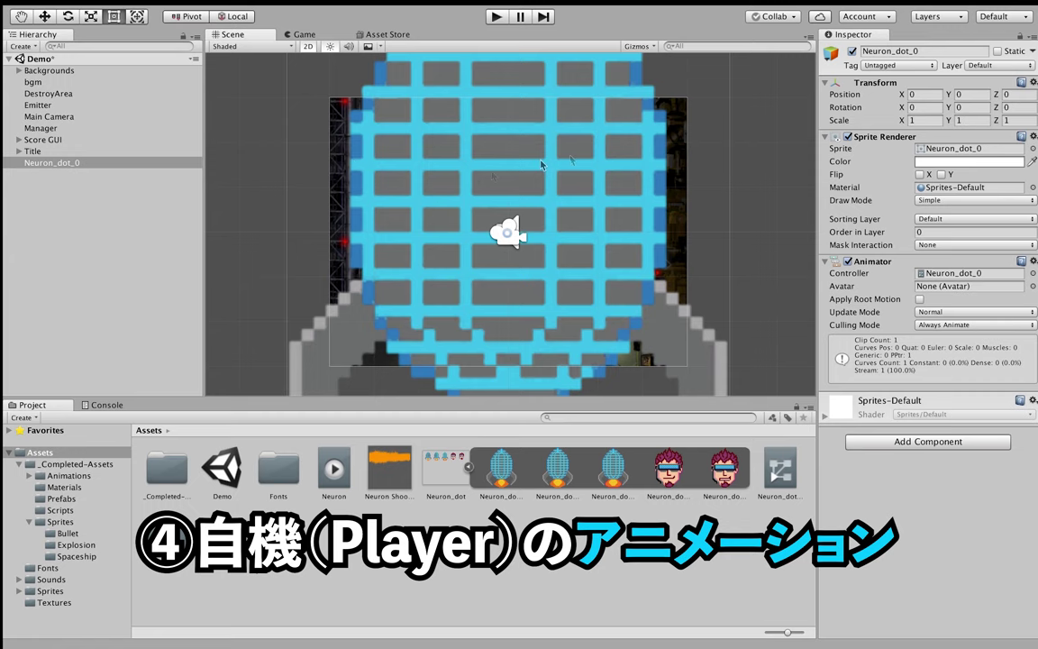
pyautogui.scroll(-3, 616, 180)
pyautogui.scroll(-2, 609, 177)
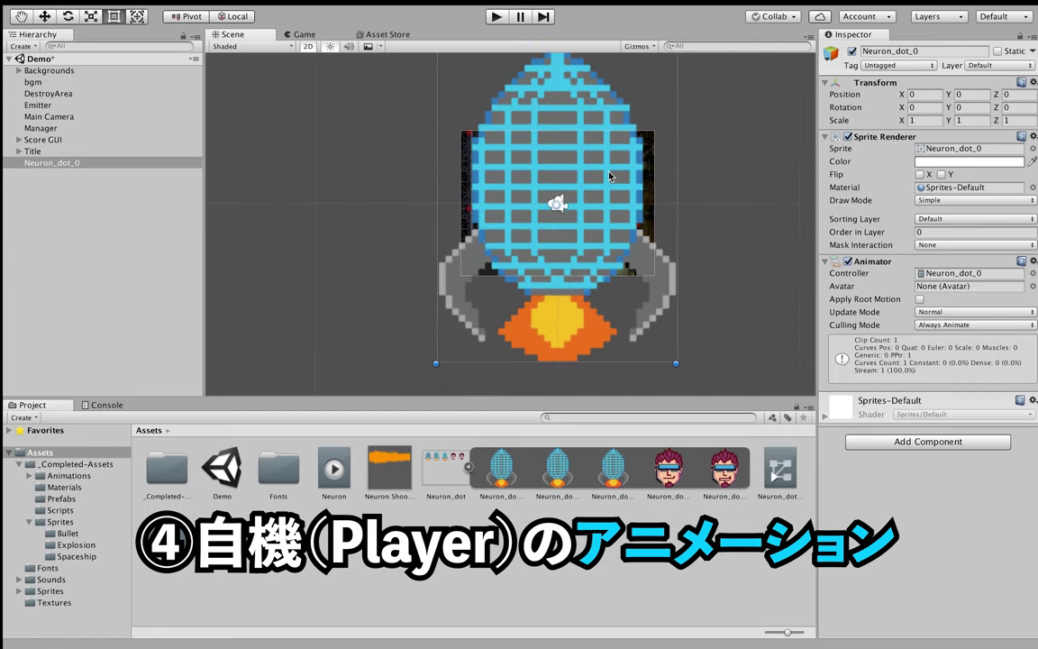
pyautogui.moveTo(610, 177); pyautogui.dragTo(563, 211, button='middle')
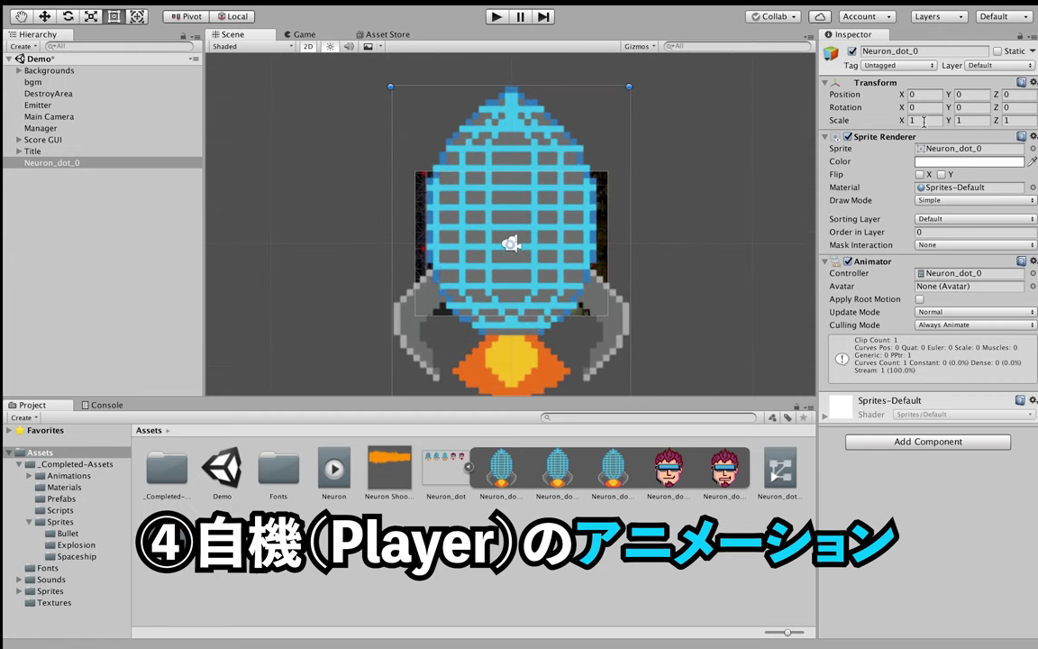
# Try scaling the rocket to 3 on X and 0.3 on Y
pyautogui.doubleClick(923, 120)
pyautogui.press('BackSpace')
pyautogui.write('3')
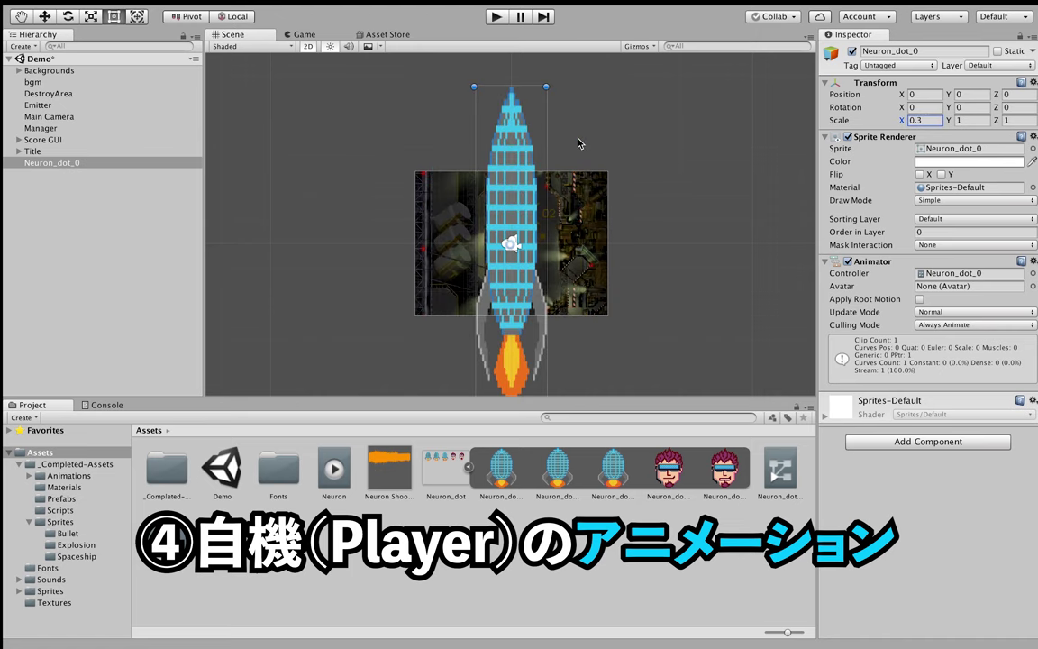
pyautogui.doubleClick(975, 120)
pyautogui.write('0.')
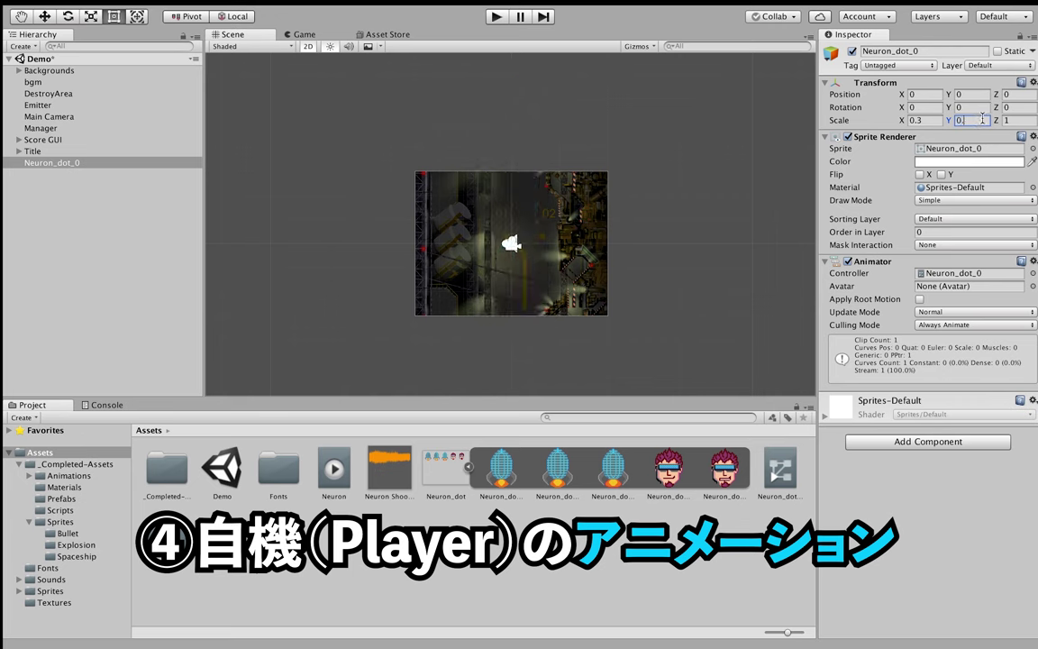
pyautogui.write('3')
pyautogui.click(1012, 120)
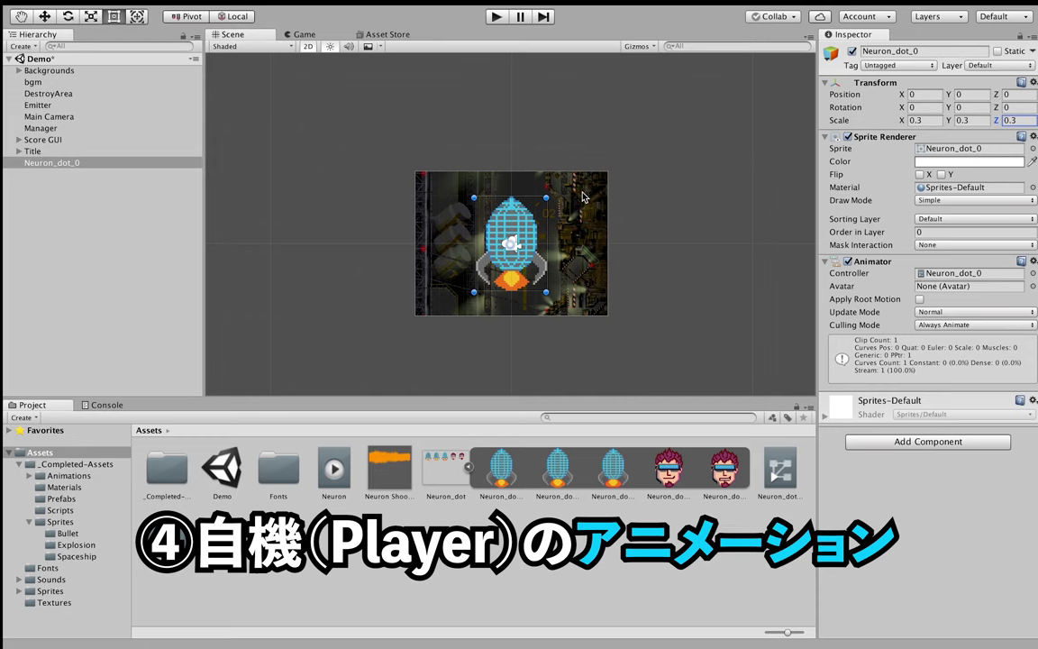
pyautogui.scroll(5, 527, 180)
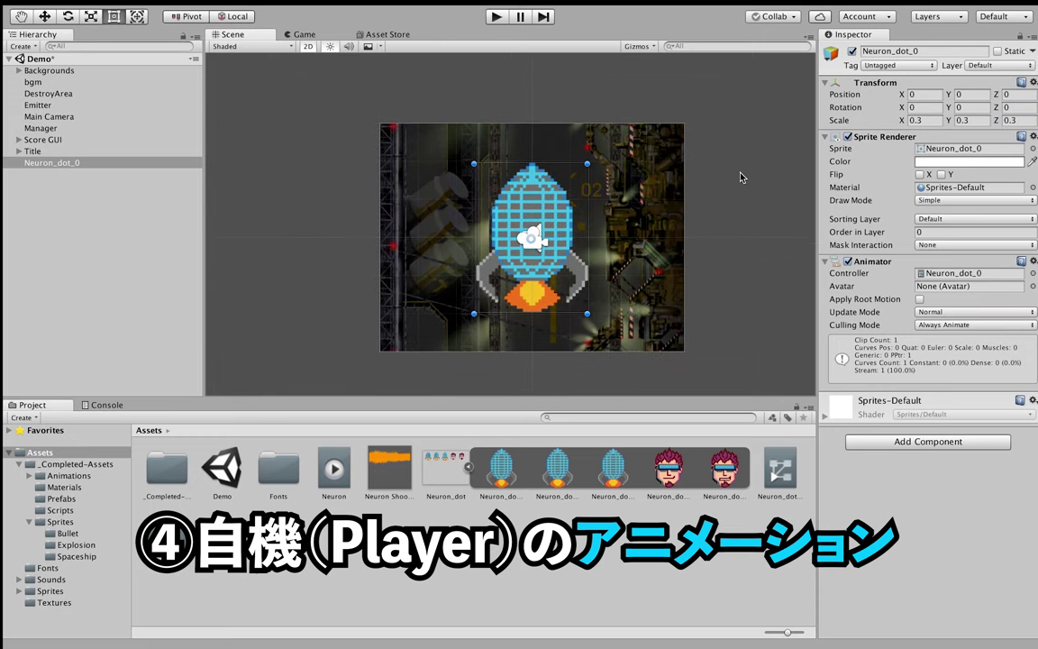
pyautogui.scroll(3, 704, 165)
pyautogui.scroll(2, 704, 165)
# Set the rocket's Scale X, Y and Z all to 0.05
pyautogui.click(928, 119)
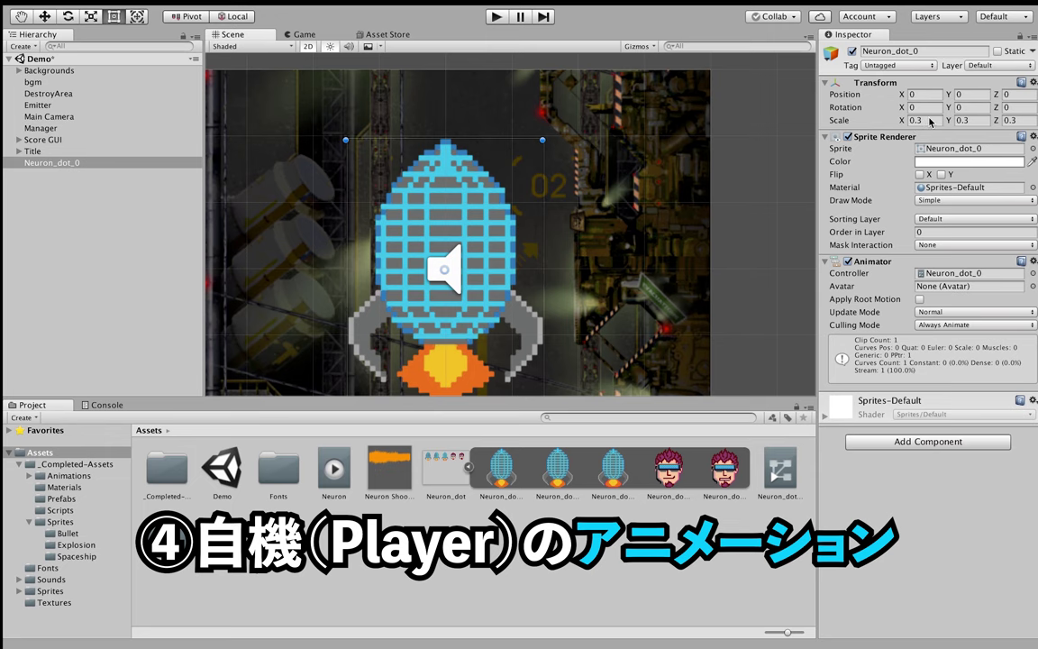
pyautogui.write('0.0')
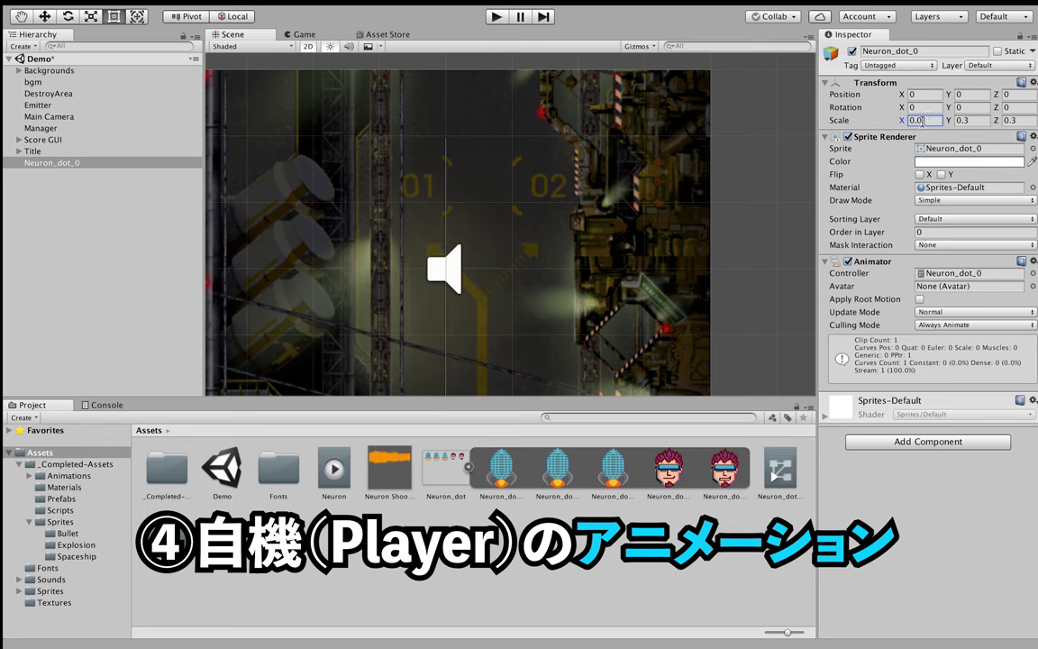
pyautogui.write('1')
pyautogui.press('Return')
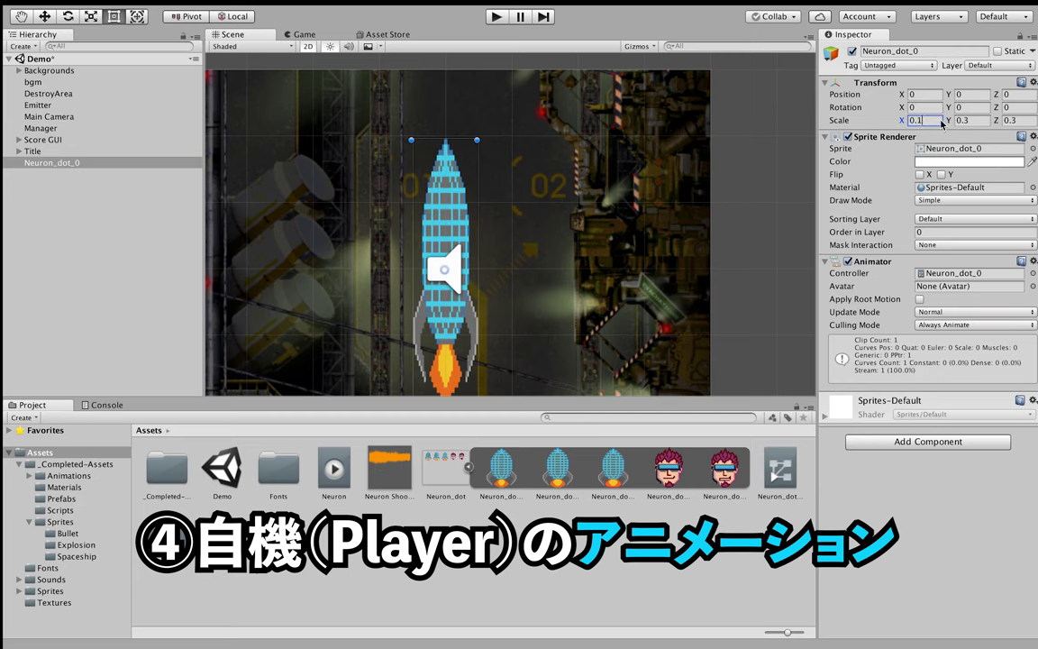
pyautogui.press('BackSpace')
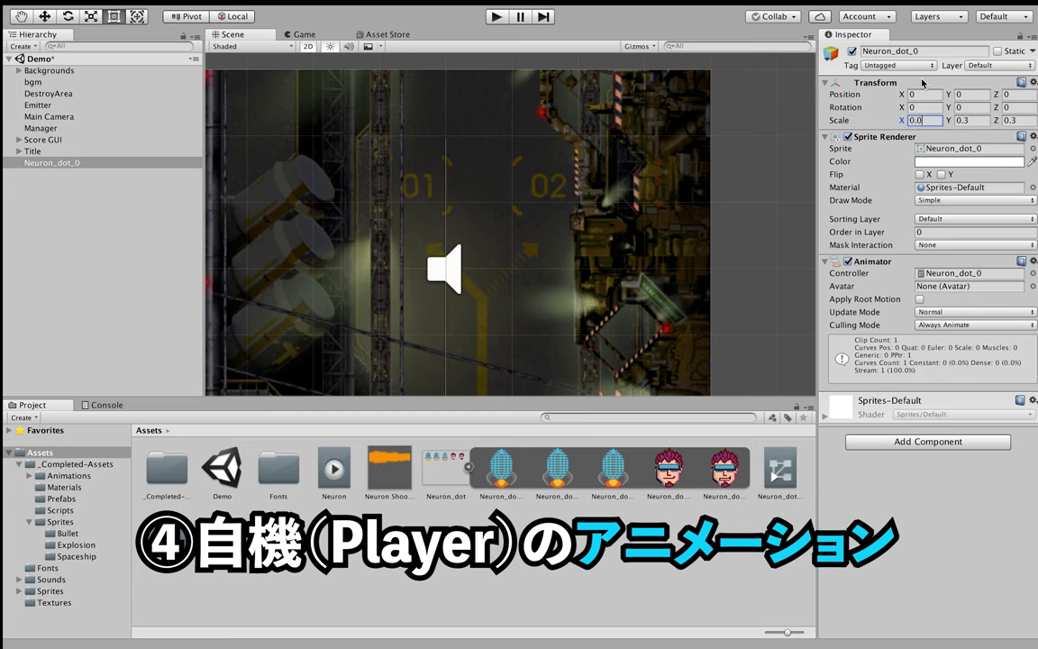
pyautogui.write('5')
pyautogui.click(971, 122)
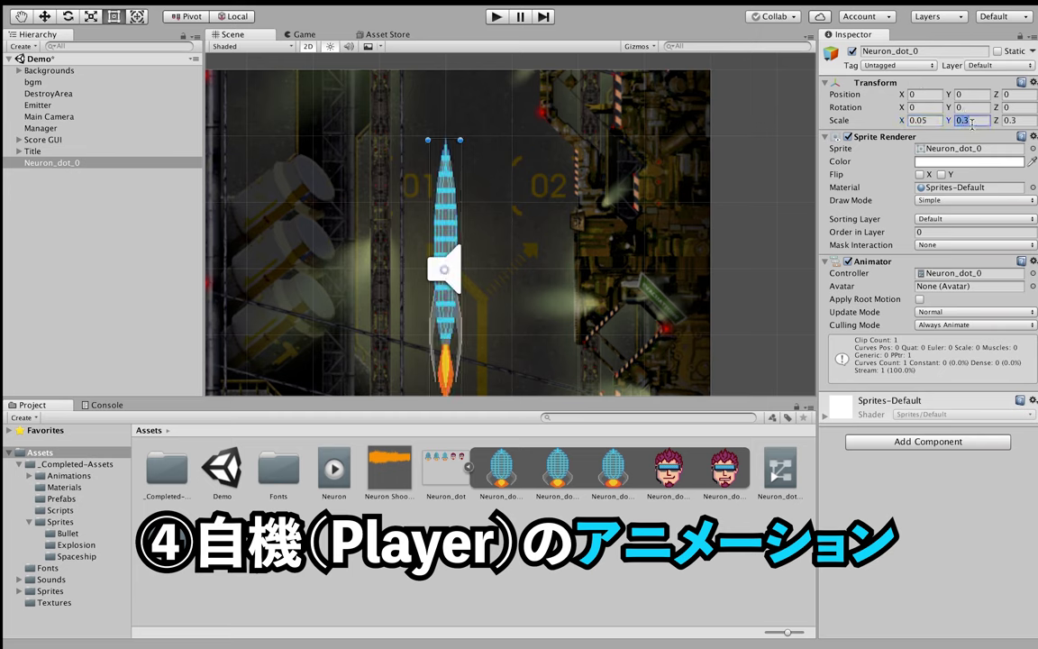
pyautogui.write('0')
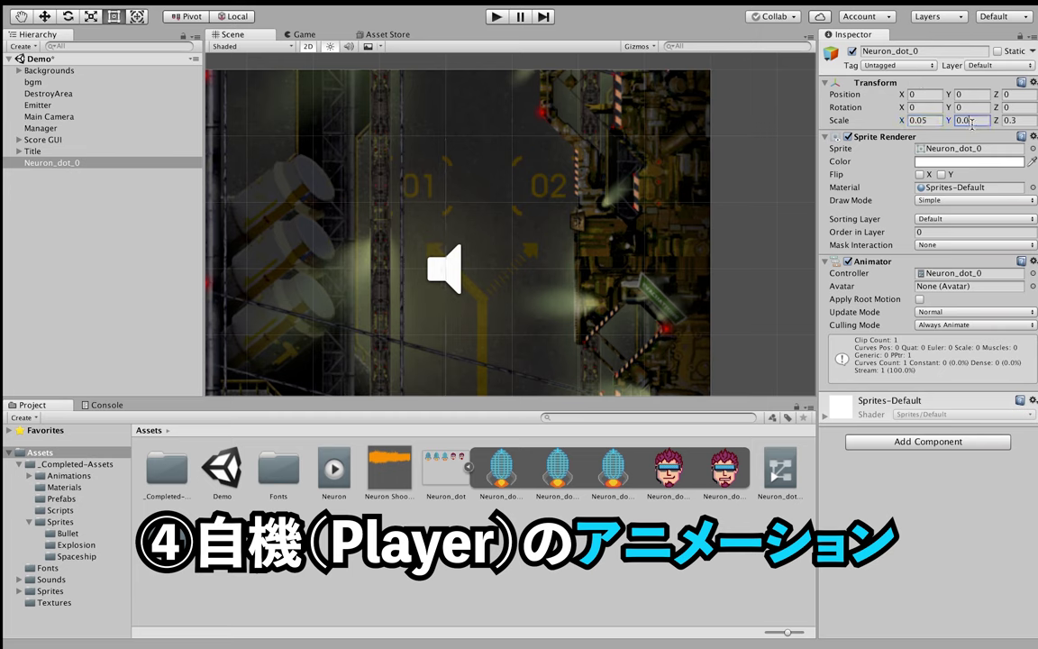
pyautogui.write('5')
pyautogui.click(1019, 120)
pyautogui.write('0.05')
pyautogui.scroll(-2, 474, 149)
pyautogui.click(77, 165)
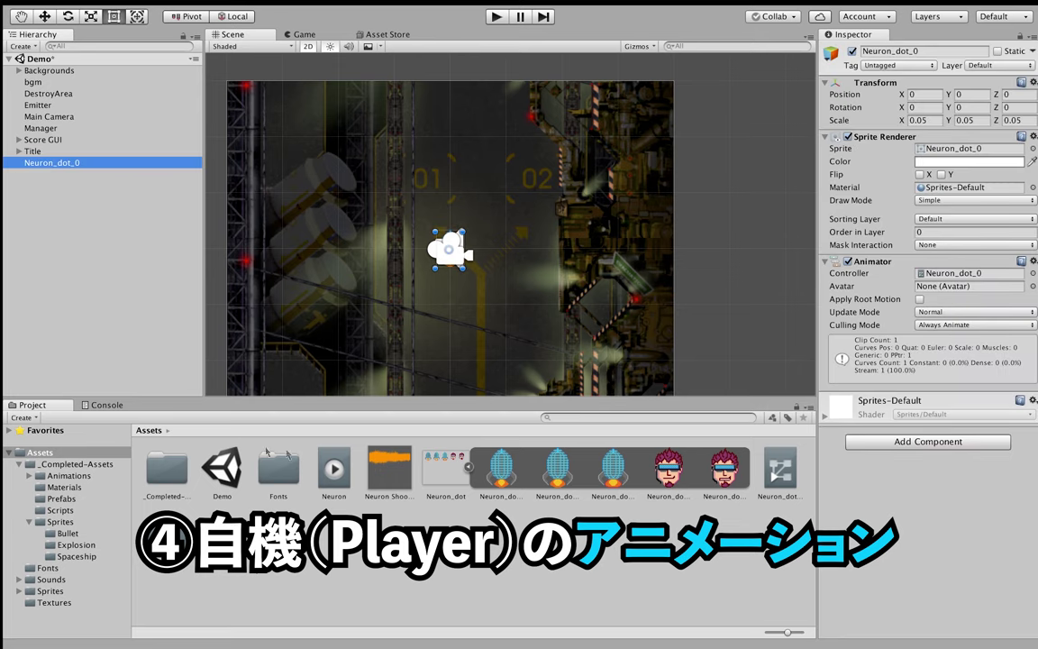
# Delete the Neuron_dot_0 object from the Hierarchy, leaving the Neuron animation in Assets
pyautogui.click(333, 469)
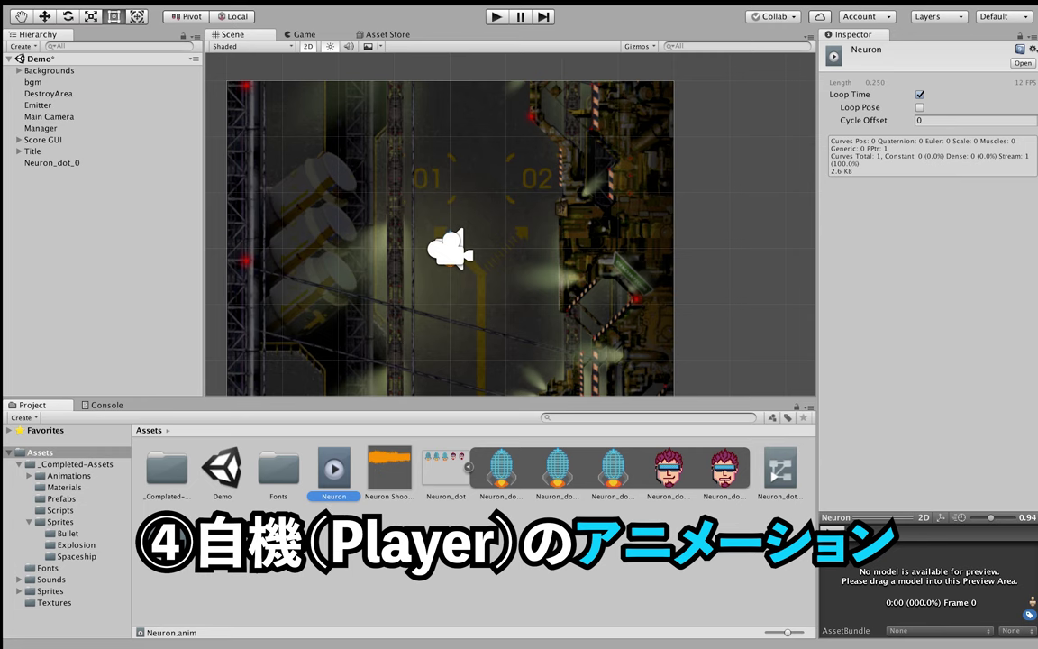
pyautogui.click(414, 465)
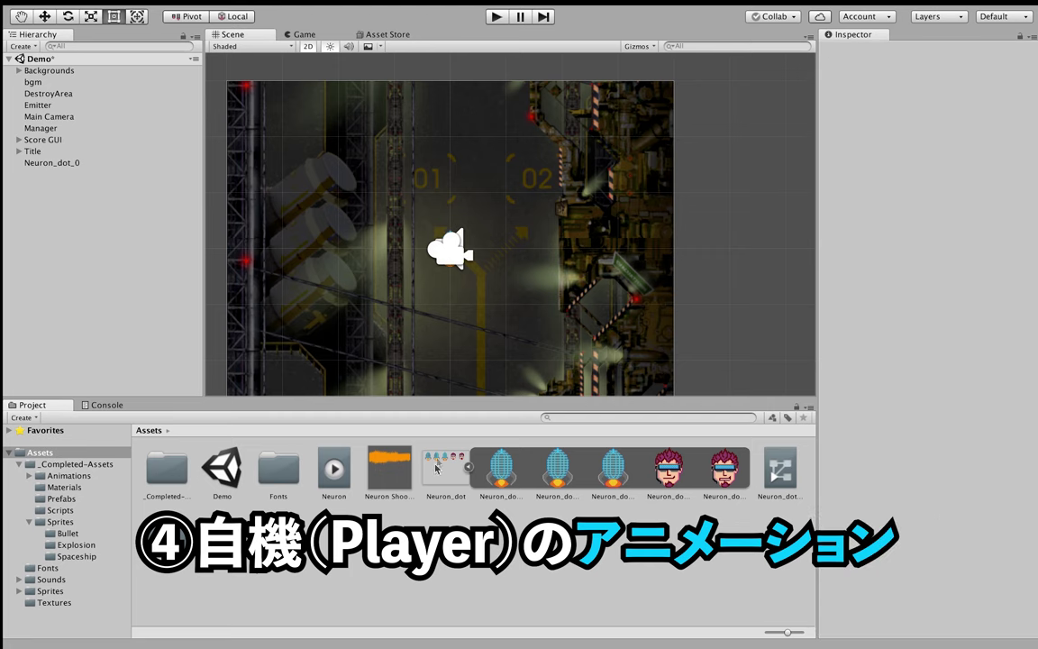
pyautogui.click(86, 163)
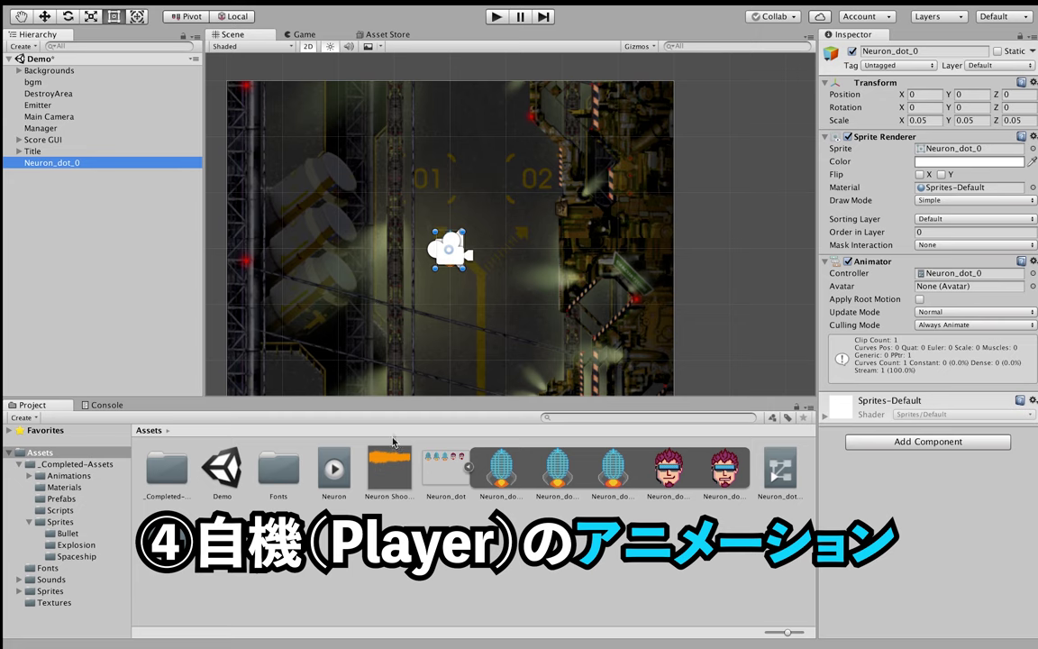
pyautogui.click(160, 241)
pyautogui.click(66, 164)
pyautogui.rightClick(65, 164)
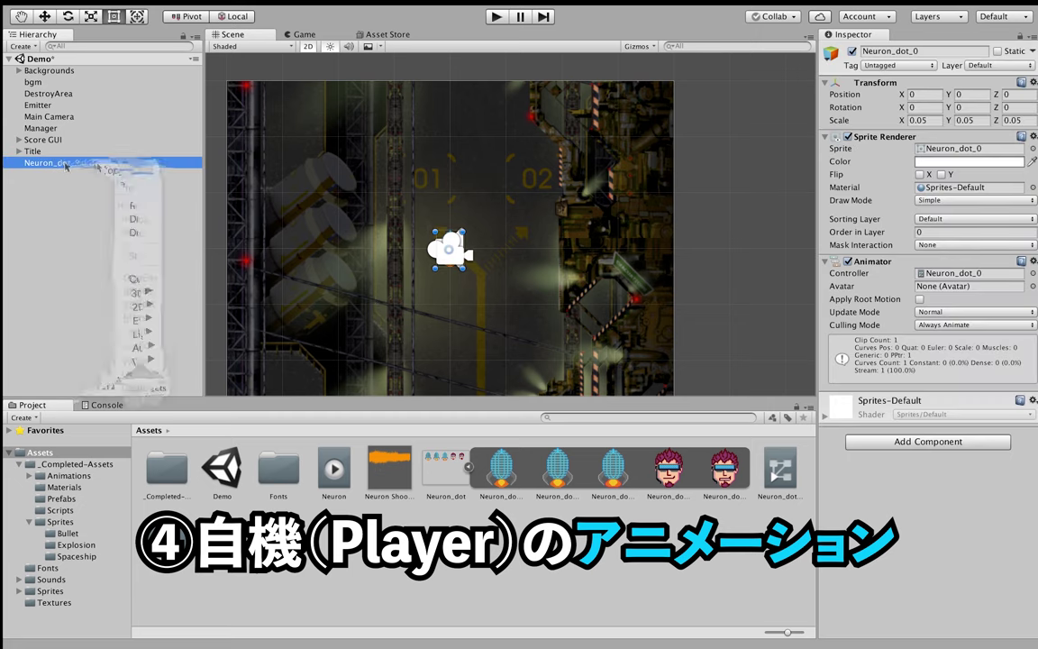
pyautogui.press('Escape')
pyautogui.press('Delete')
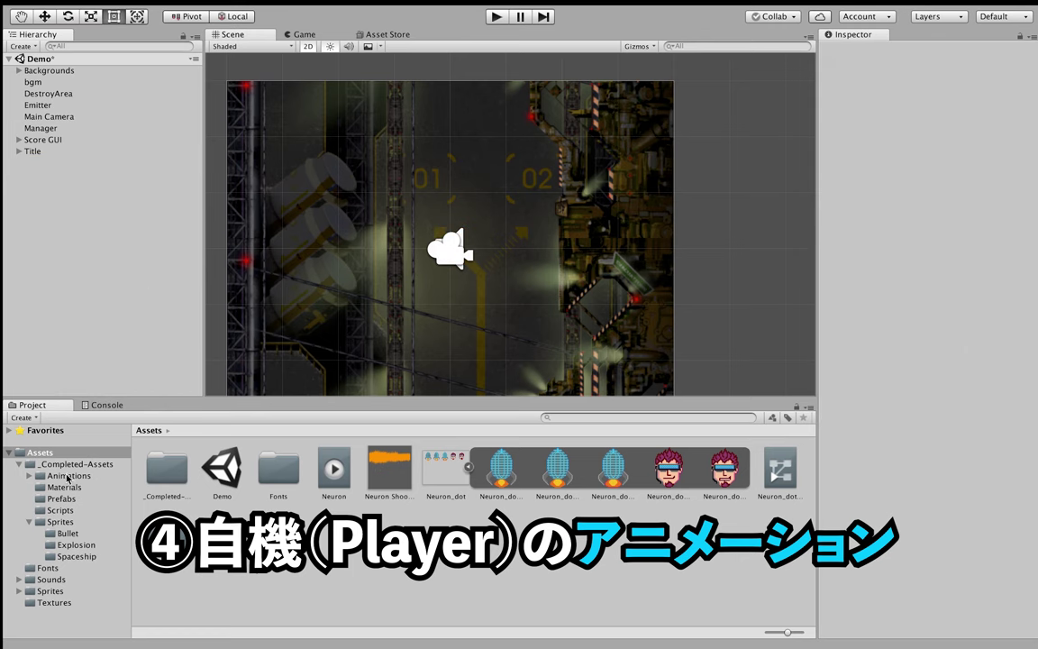
# Drag the Player prefab from _Completed-Assets/Prefabs into the Demo scene Hierarchy
pyautogui.click(66, 476)
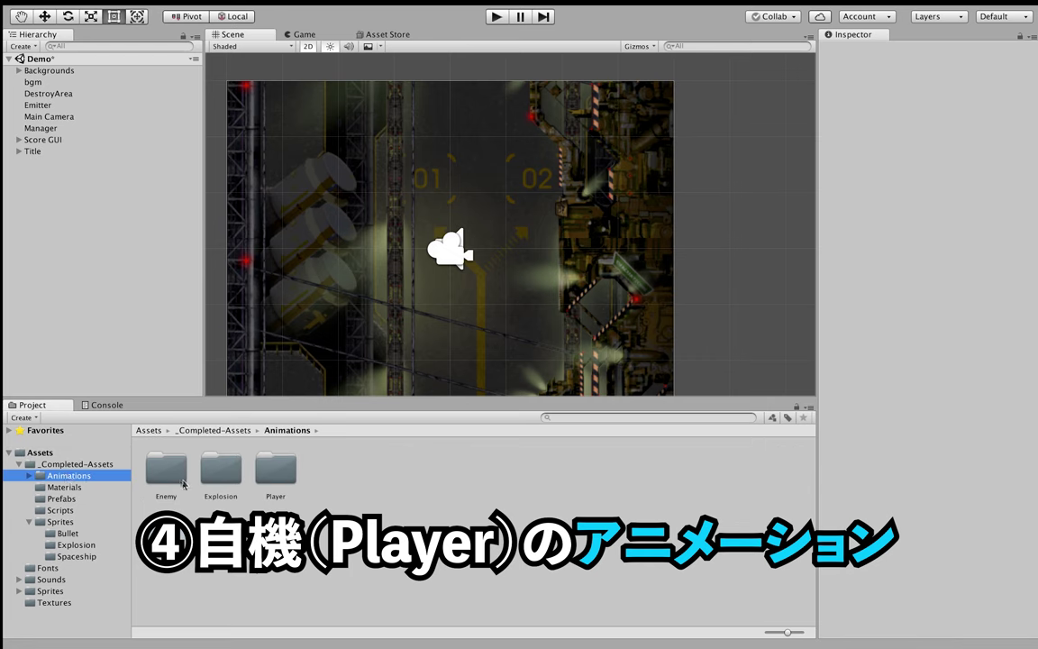
pyautogui.click(278, 466)
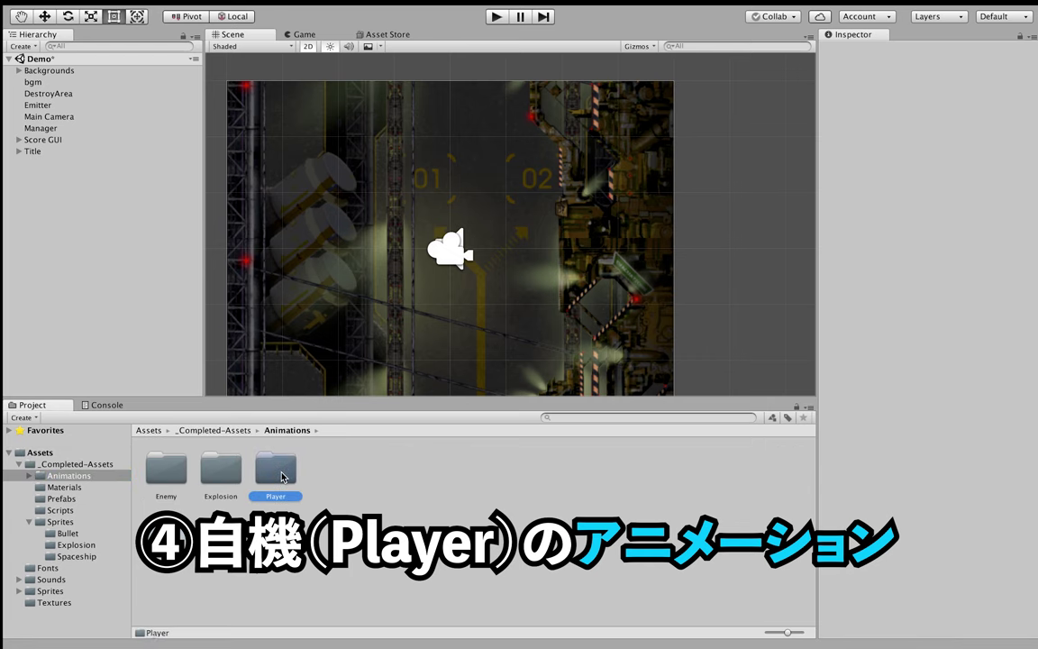
pyautogui.click(61, 498)
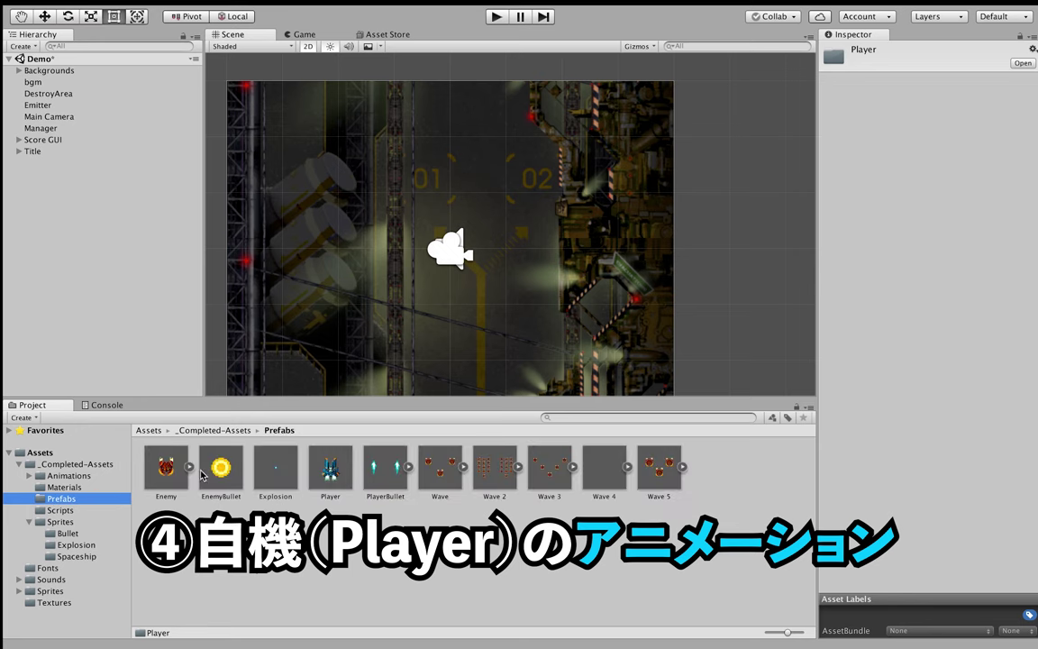
pyautogui.moveTo(335, 467); pyautogui.dragTo(73, 171)
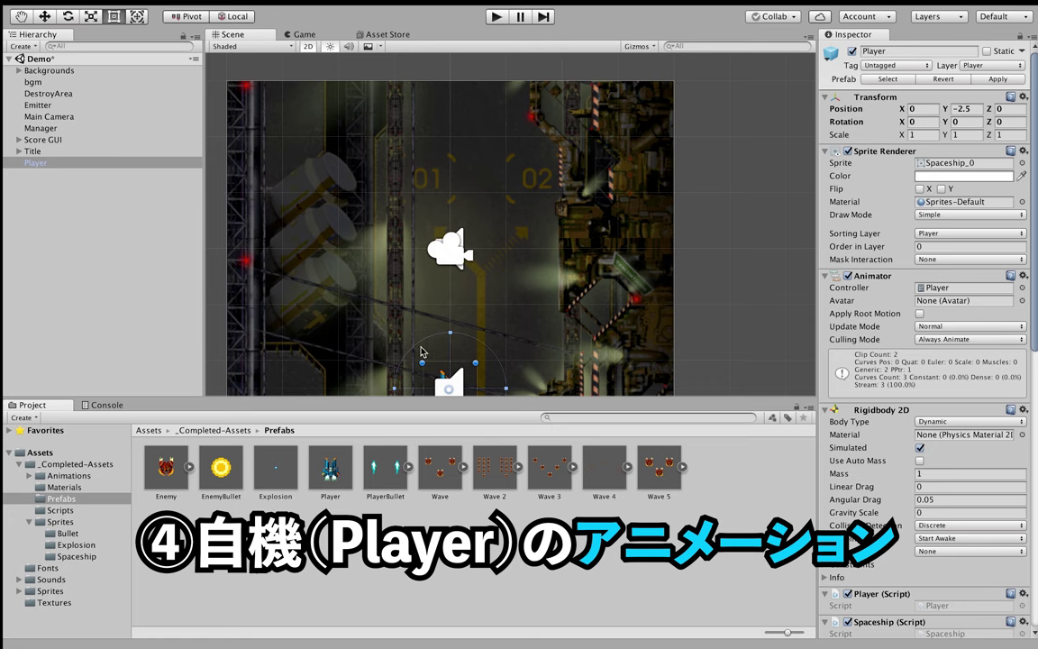
pyautogui.scroll(-3, 455, 270)
pyautogui.scroll(2, 455, 261)
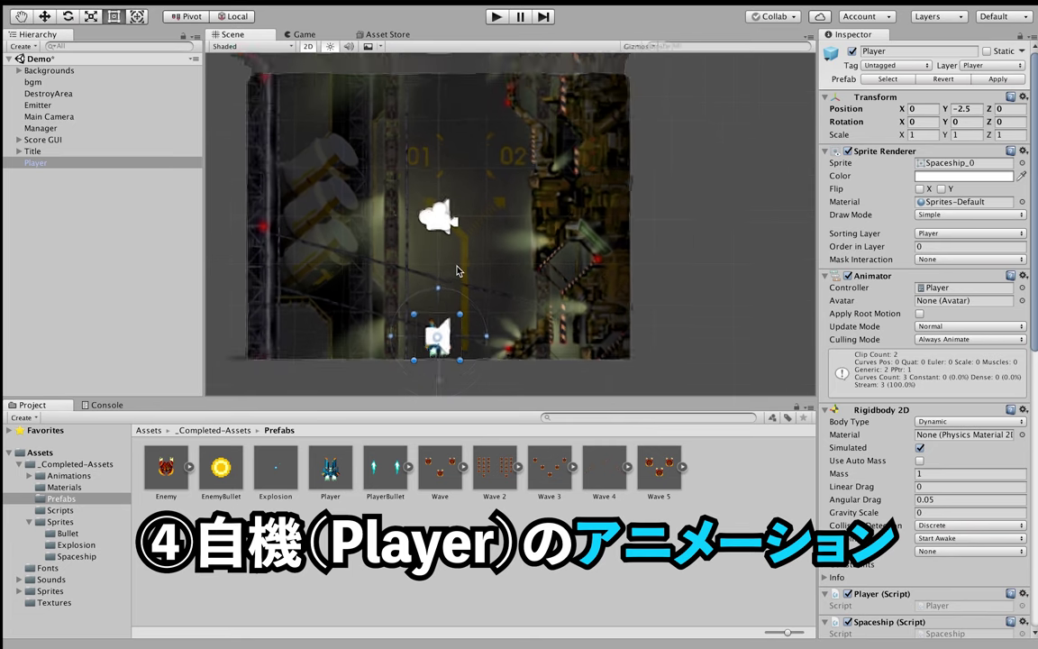
pyautogui.scroll(1, 455, 261)
pyautogui.scroll(2, 455, 261)
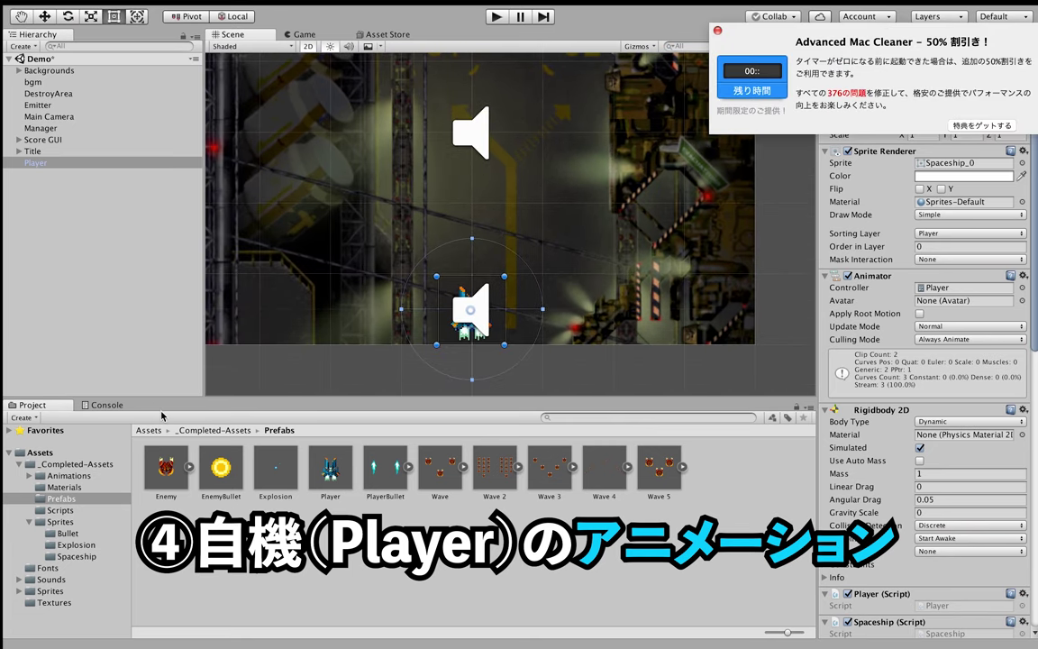
# Replace the Player's sprite with Neuron_dot_0 from Assets
pyautogui.click(718, 32)
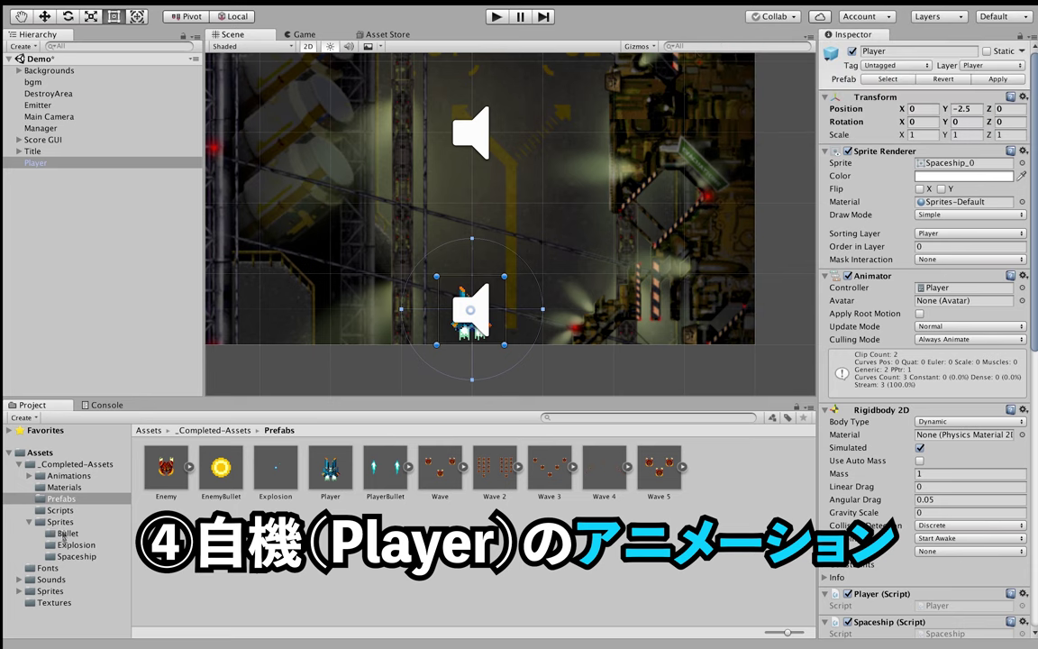
pyautogui.click(38, 453)
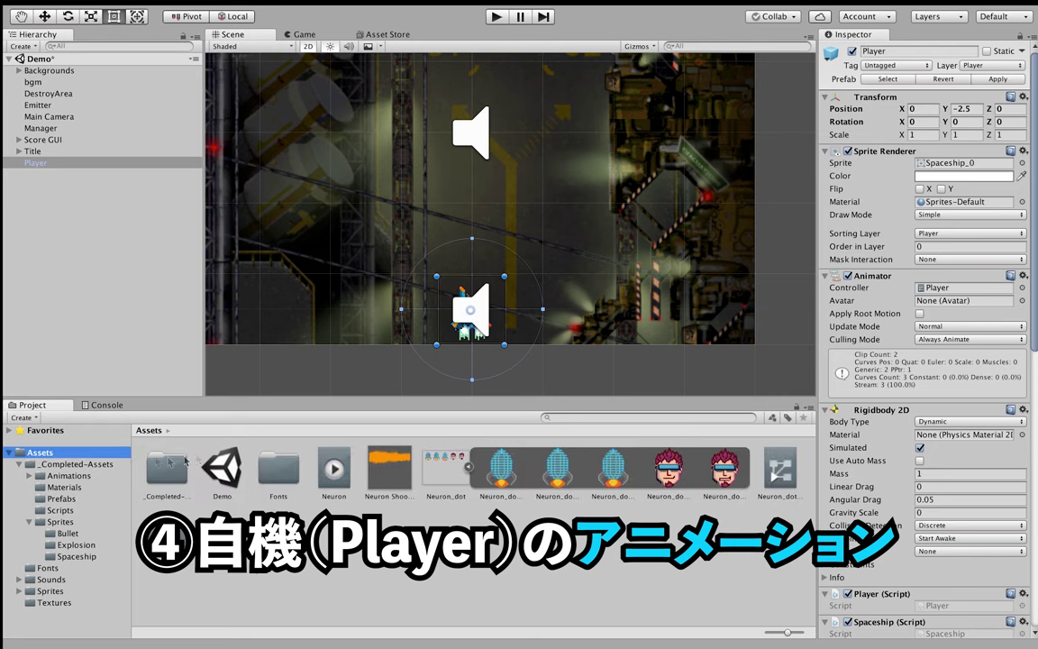
pyautogui.click(505, 468)
pyautogui.moveTo(509, 471); pyautogui.dragTo(957, 168)
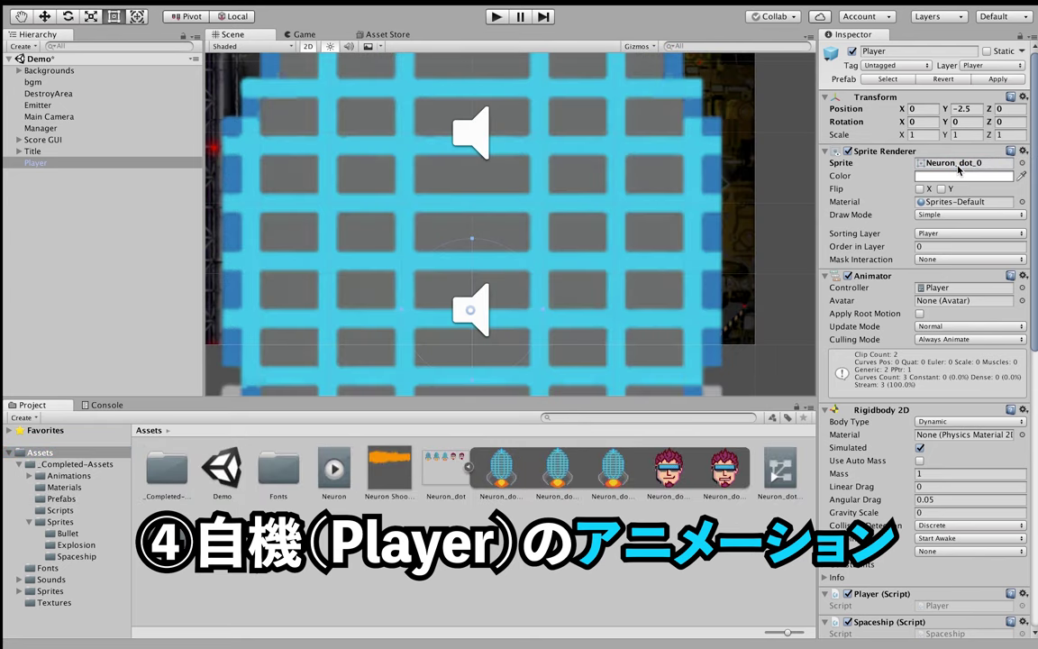
pyautogui.scroll(2, 669, 203)
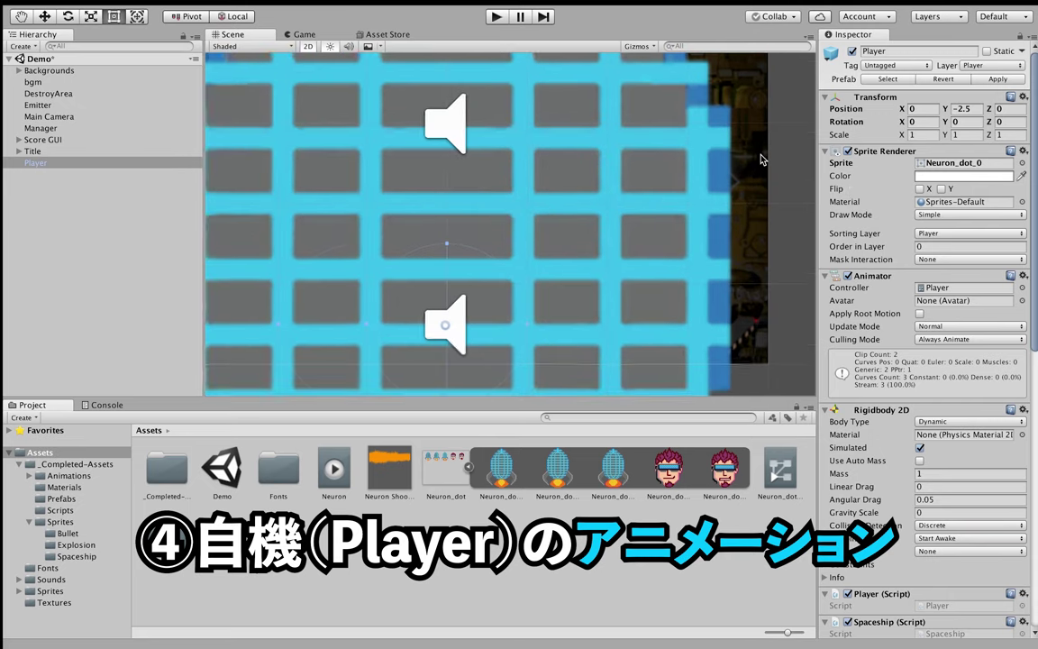
pyautogui.scroll(2, 676, 198)
pyautogui.scroll(-3, 682, 191)
pyautogui.scroll(-3, 658, 193)
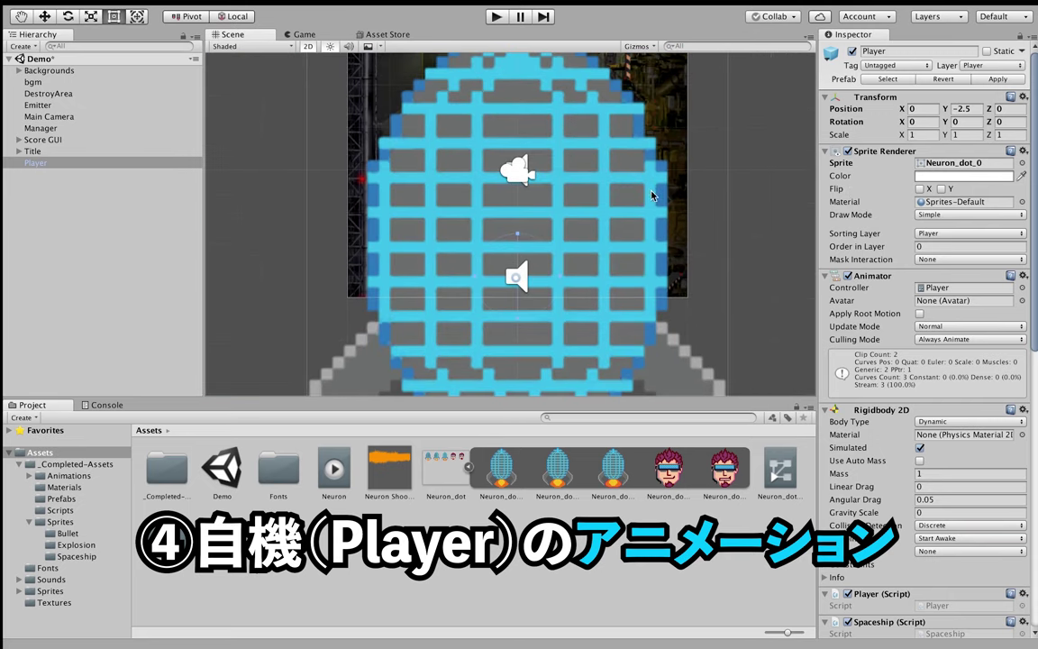
pyautogui.scroll(-2, 658, 193)
pyautogui.scroll(-1, 658, 193)
# Scale the Player to 0.05 on X, Y and Z
pyautogui.click(919, 133)
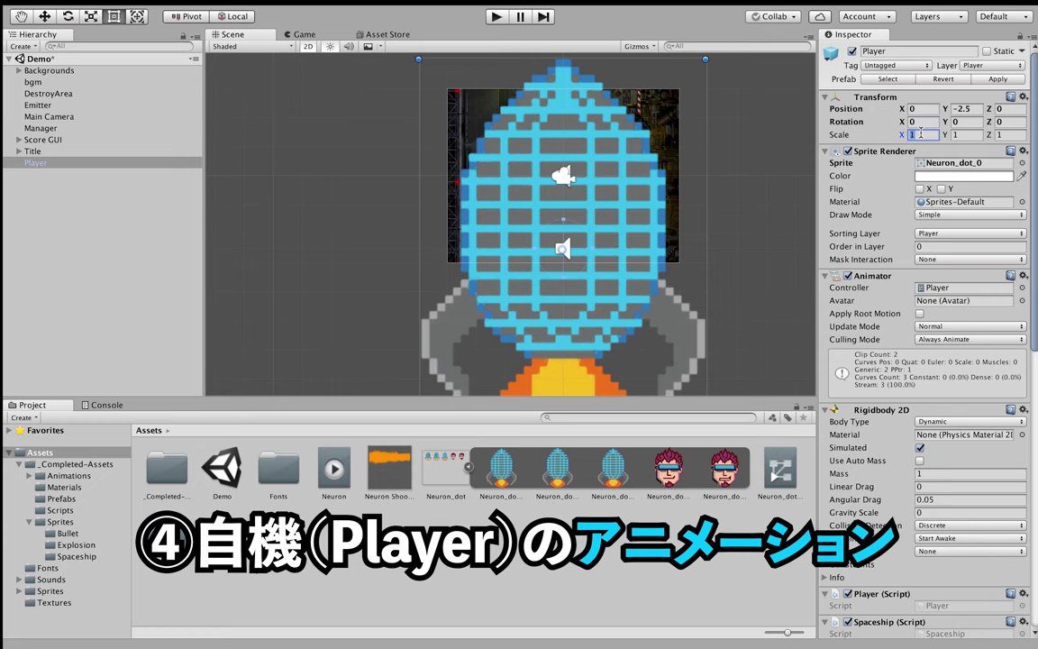
pyautogui.press('BackSpace')
pyautogui.write('5')
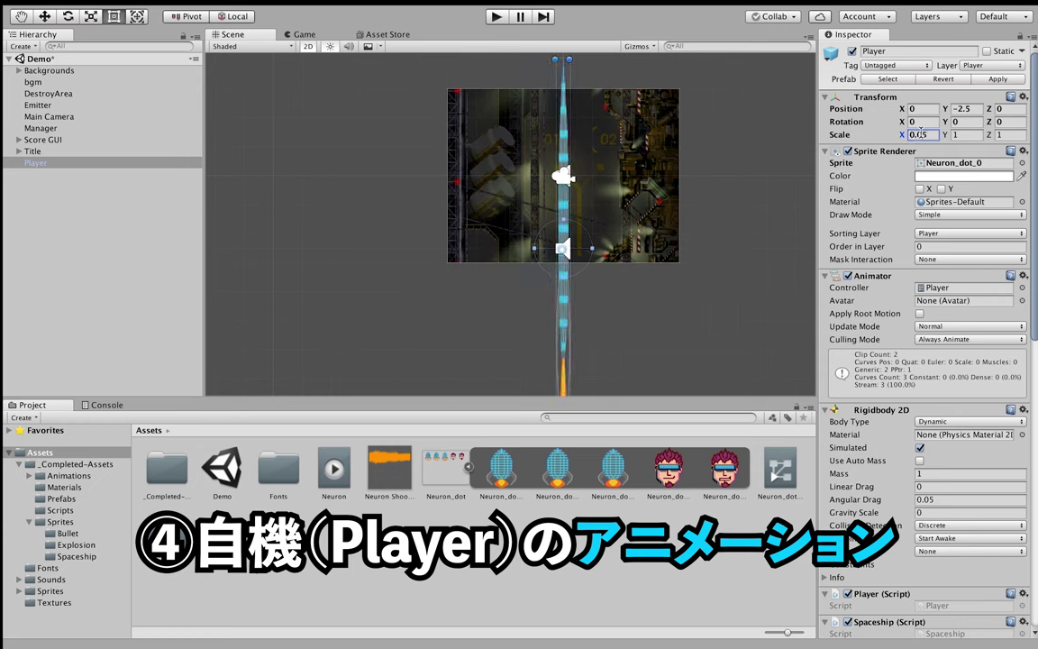
pyautogui.click(970, 137)
pyautogui.write('0.0')
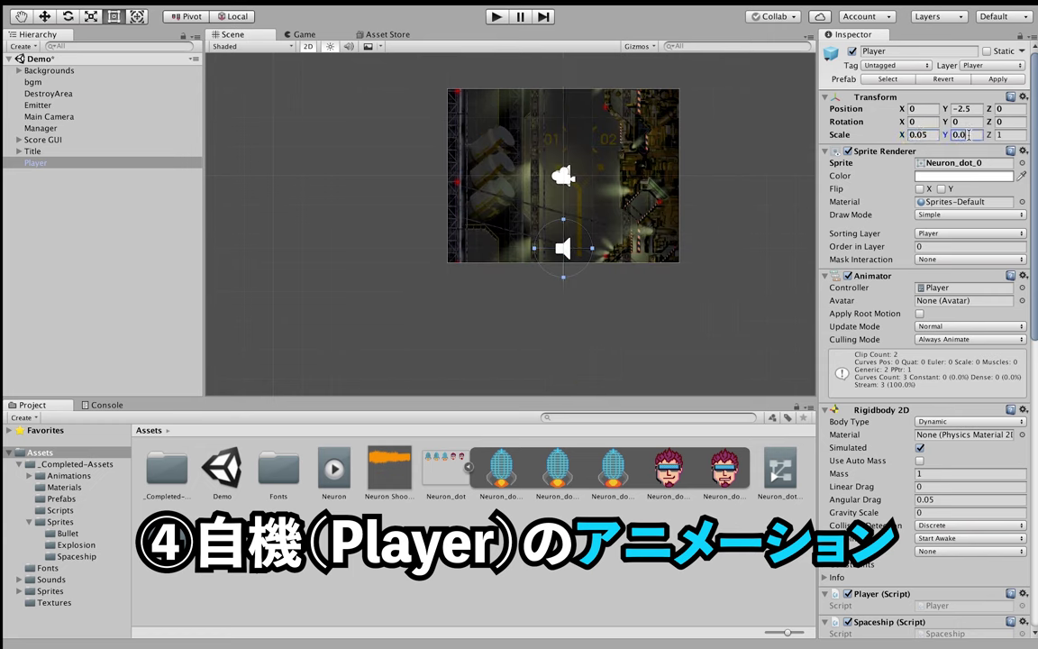
pyautogui.write('5')
pyautogui.click(1010, 135)
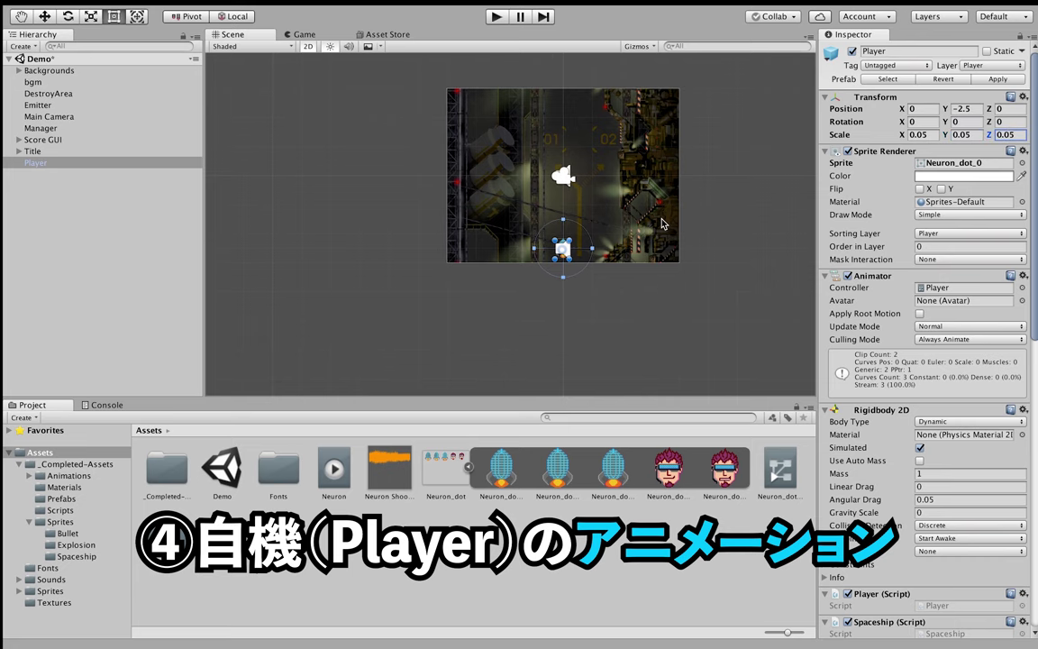
pyautogui.scroll(2, 633, 227)
pyautogui.scroll(3, 634, 227)
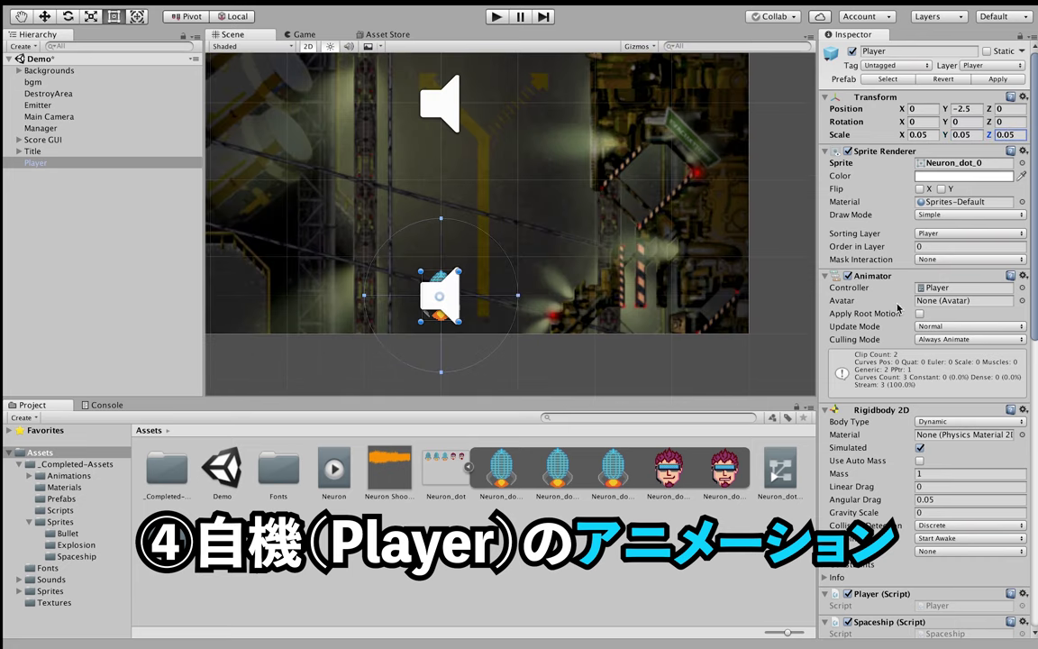
# Open the Player animator controller and delete its Normal state
pyautogui.click(940, 291)
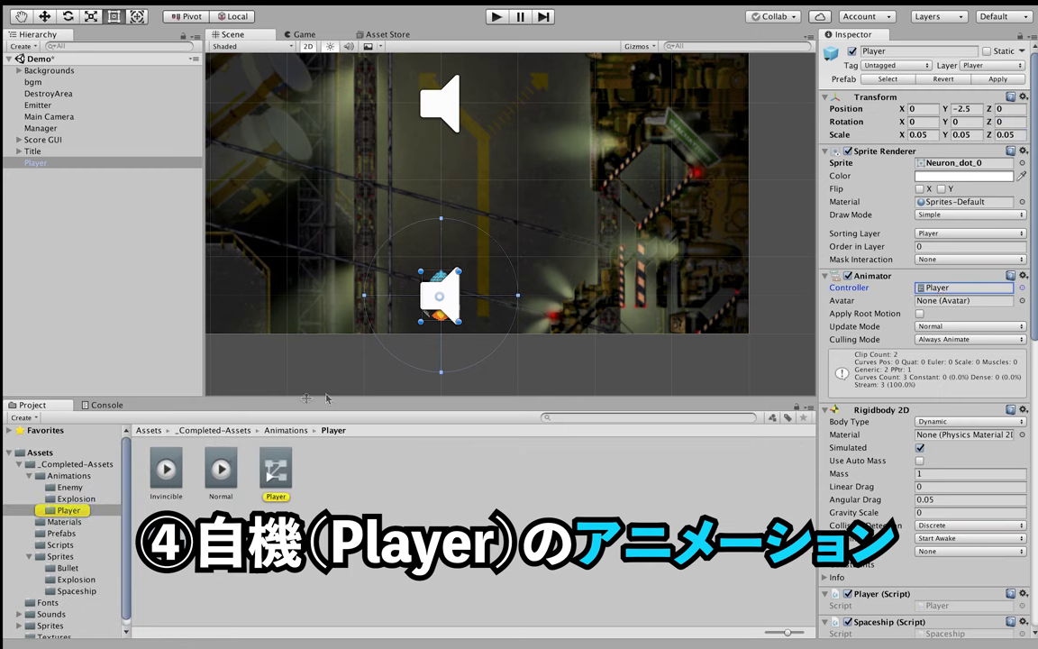
pyautogui.doubleClick(275, 468)
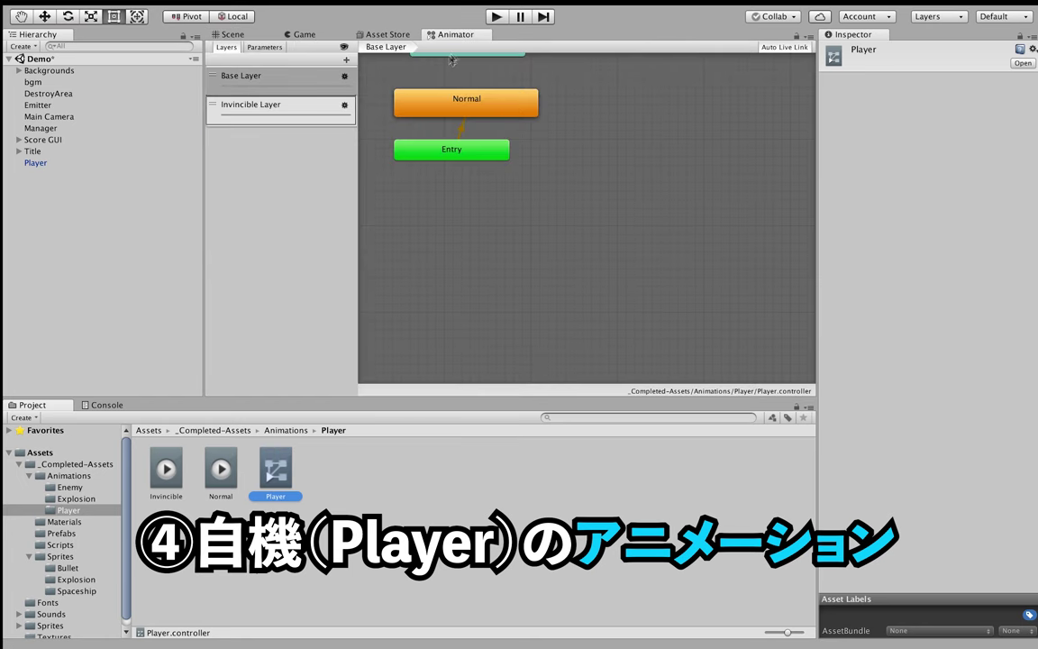
pyautogui.moveTo(475, 149); pyautogui.dragTo(422, 252, button='middle')
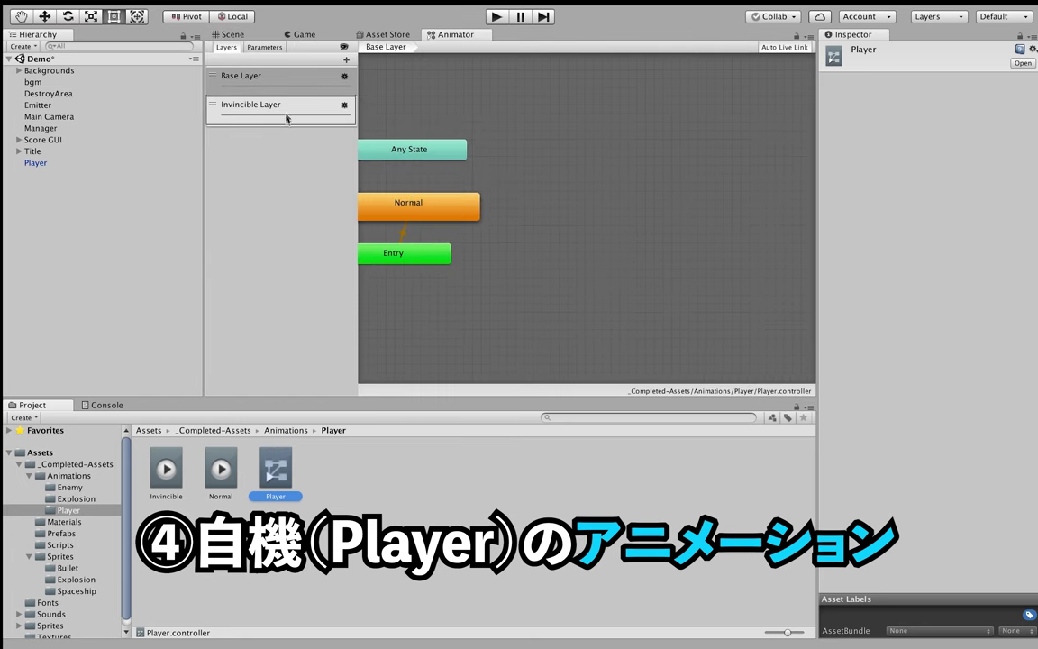
pyautogui.scroll(-2, 475, 180)
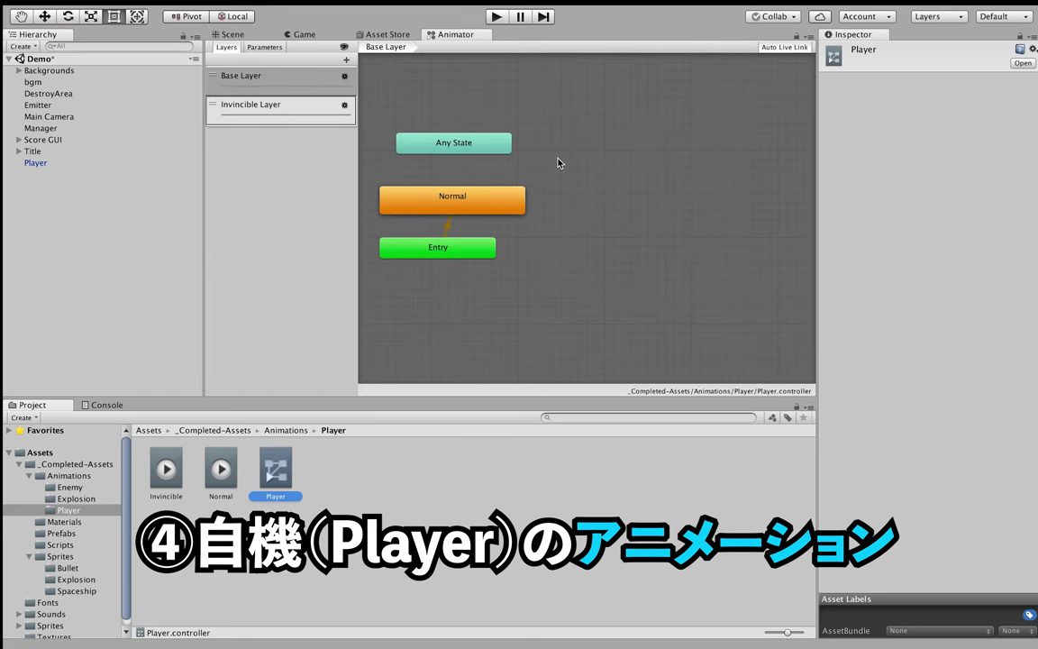
pyautogui.scroll(3, 558, 161)
pyautogui.moveTo(558, 163); pyautogui.dragTo(548, 172, button='middle')
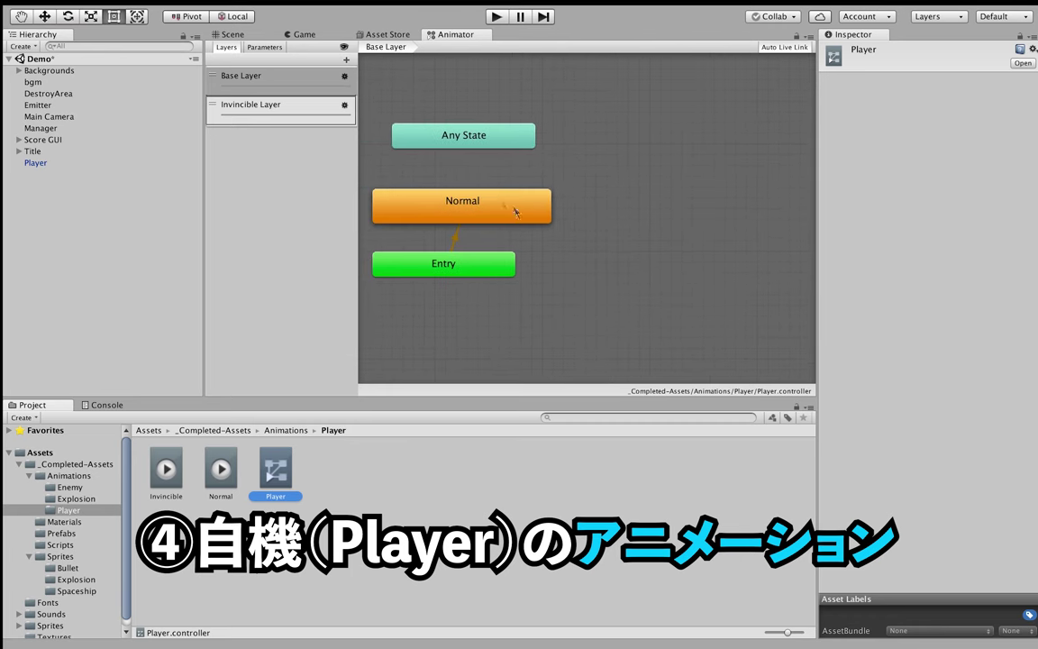
pyautogui.rightClick(455, 214)
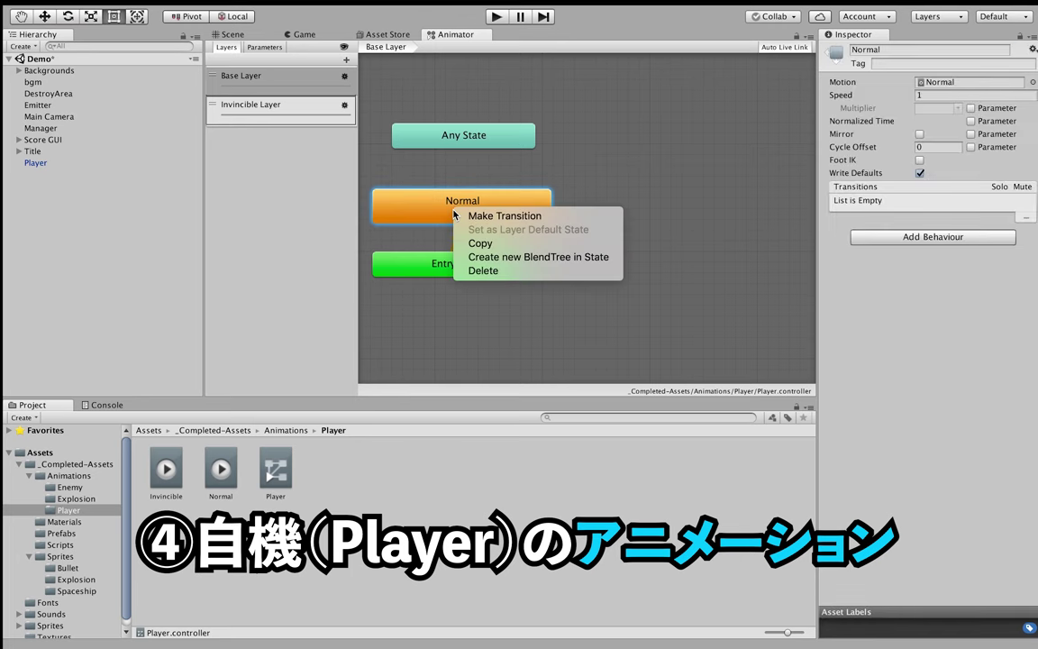
pyautogui.click(468, 268)
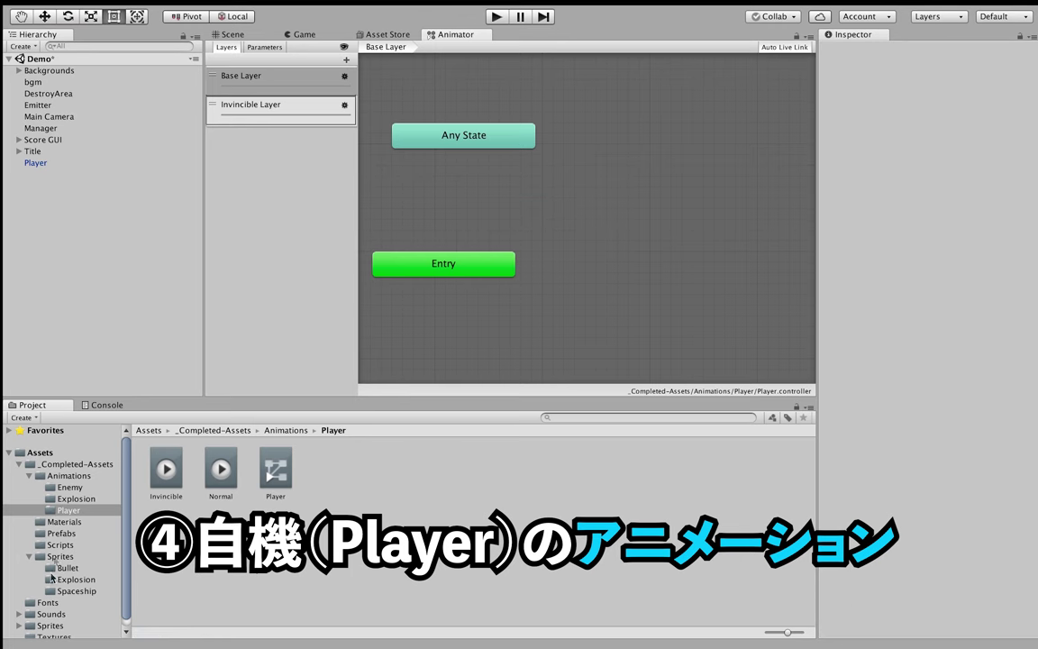
# Add the Neuron animation as the new Base Layer state and return to the Scene view
pyautogui.click(40, 452)
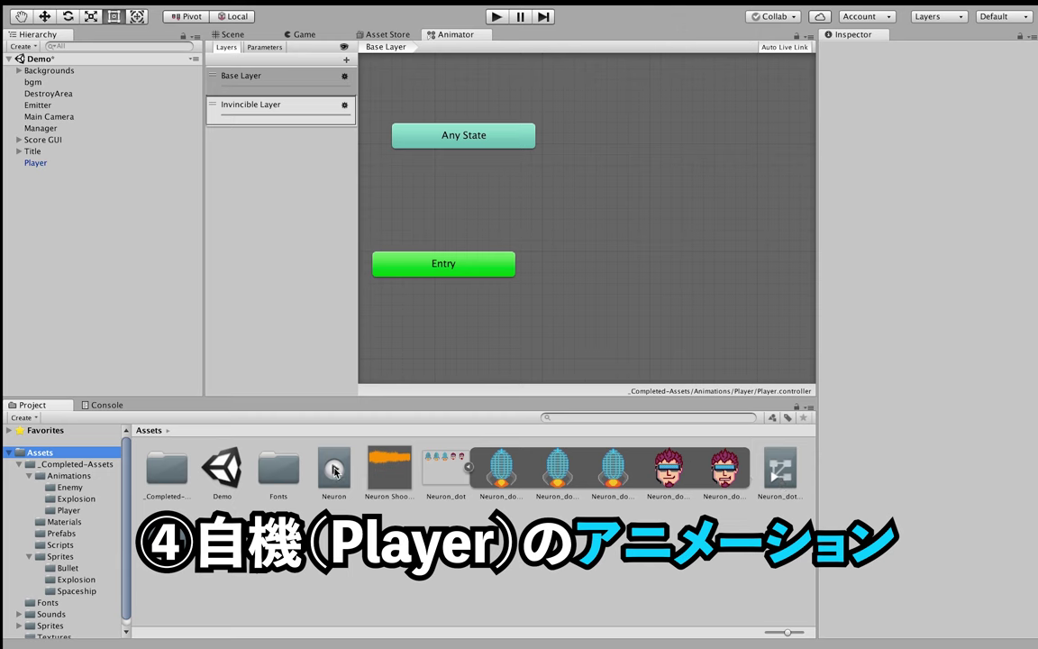
pyautogui.moveTo(333, 470); pyautogui.dragTo(526, 225)
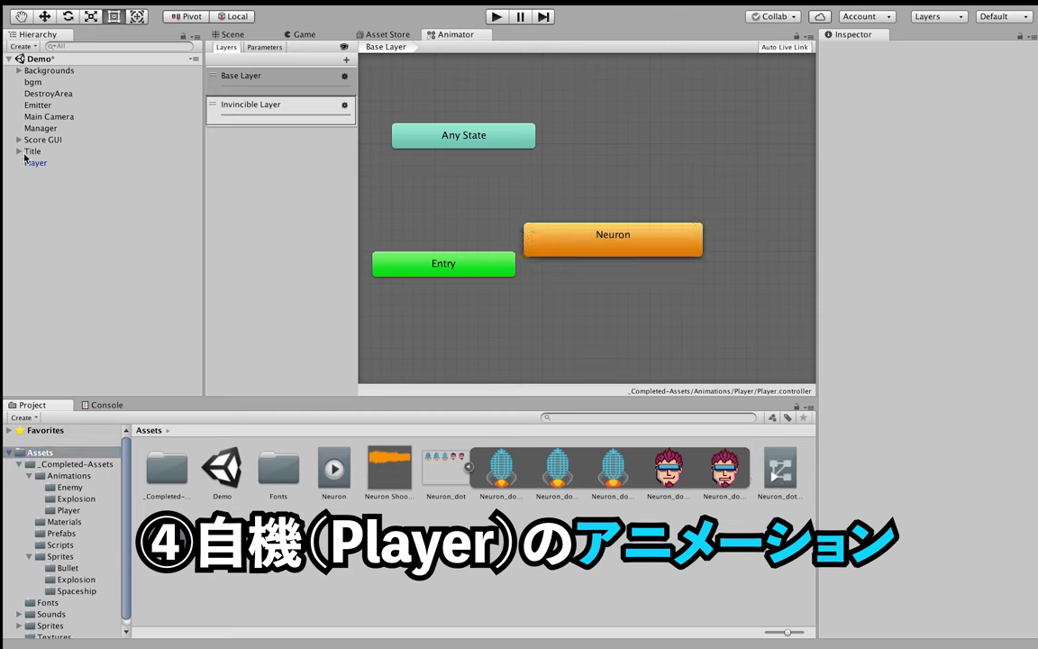
pyautogui.click(229, 107)
pyautogui.click(245, 83)
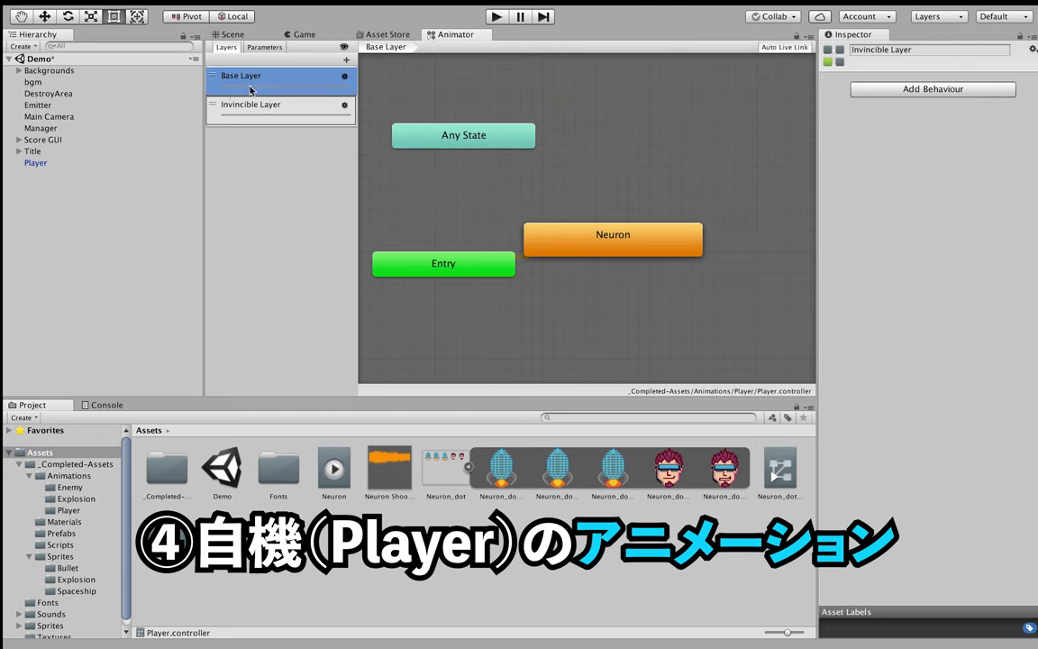
pyautogui.click(29, 162)
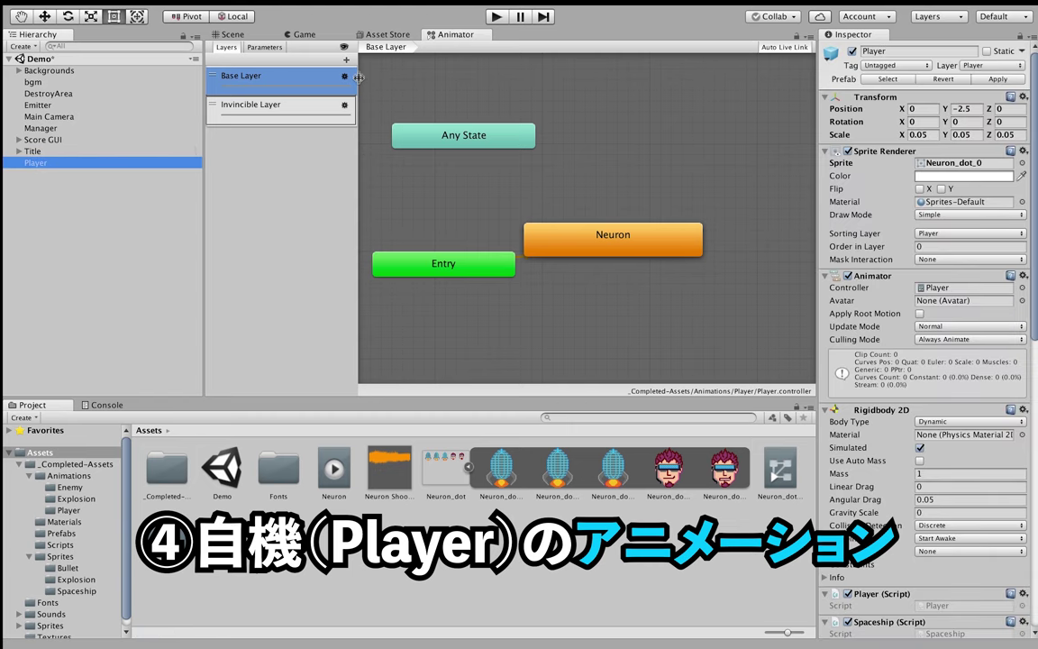
pyautogui.click(233, 35)
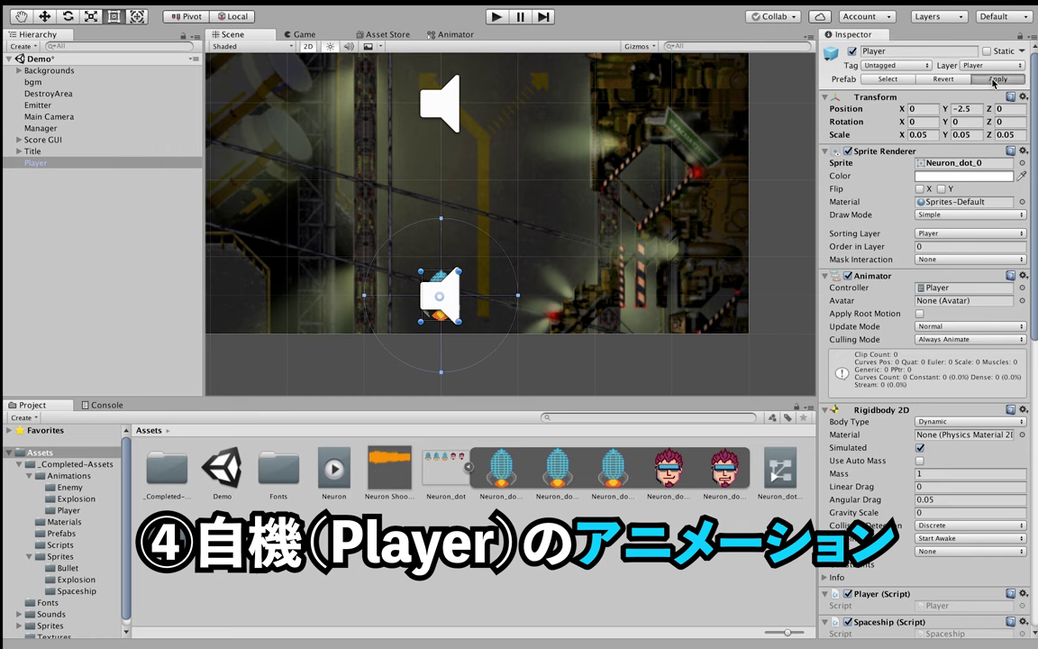
# Delete the Player object from the Demo scene and enter Play mode
pyautogui.rightClick(65, 169)
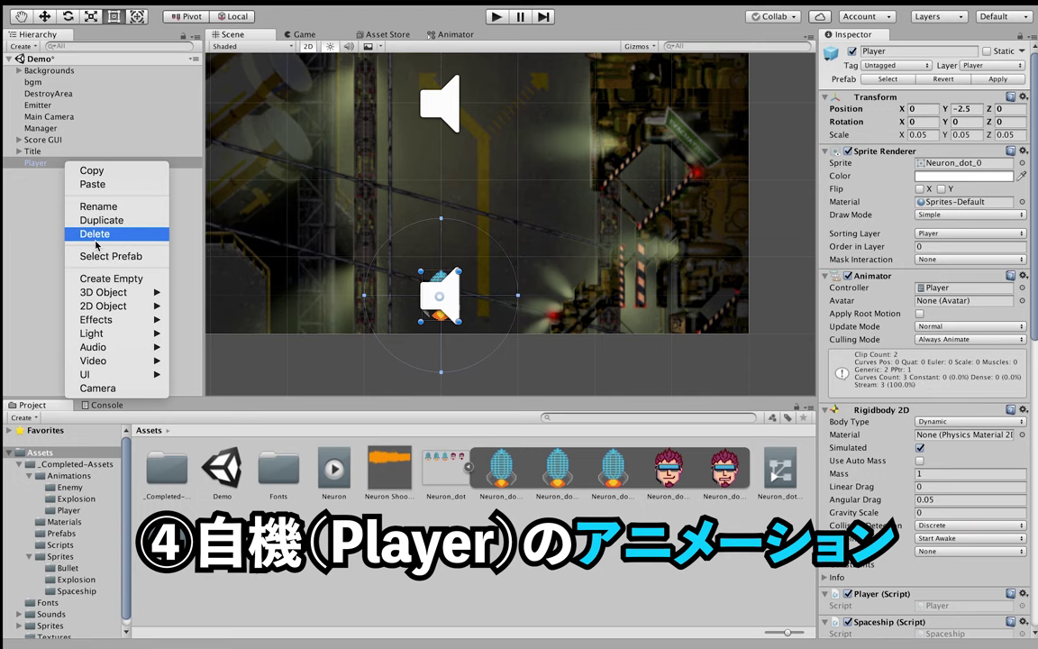
pyautogui.click(94, 235)
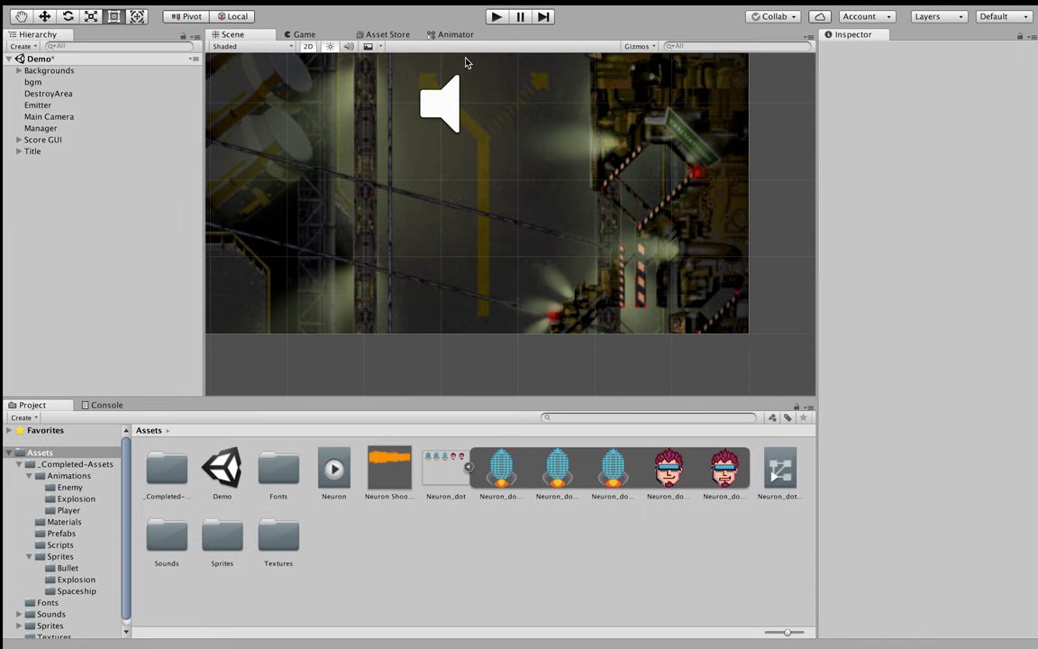
pyautogui.click(496, 18)
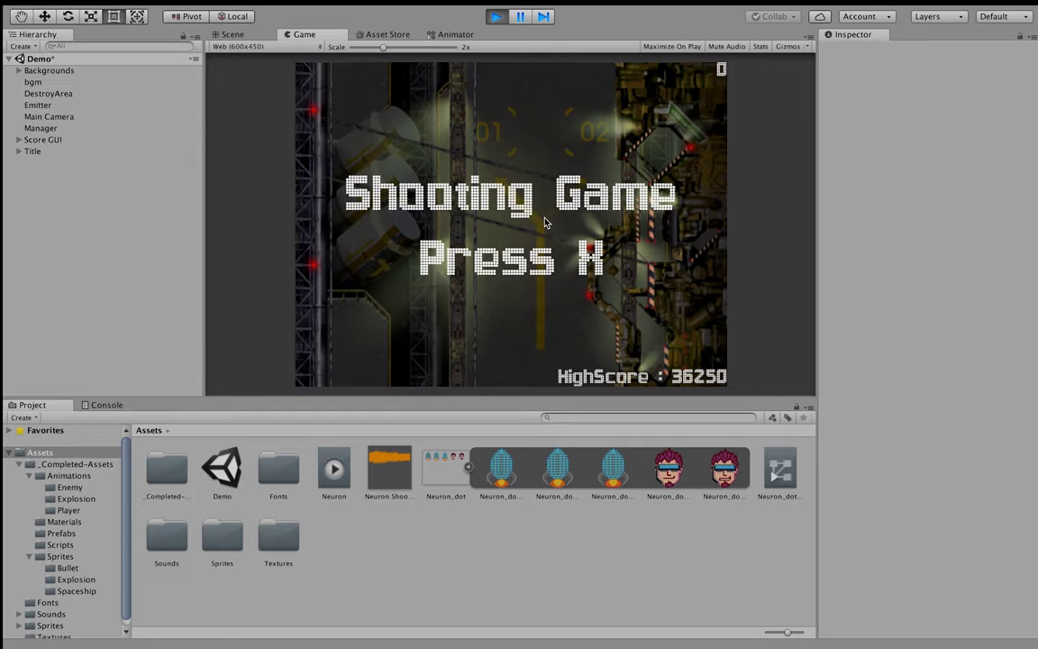
# Start the game with X and fly the Neuron rocket with arrow keys, dodging enemy fire
pyautogui.press('x')
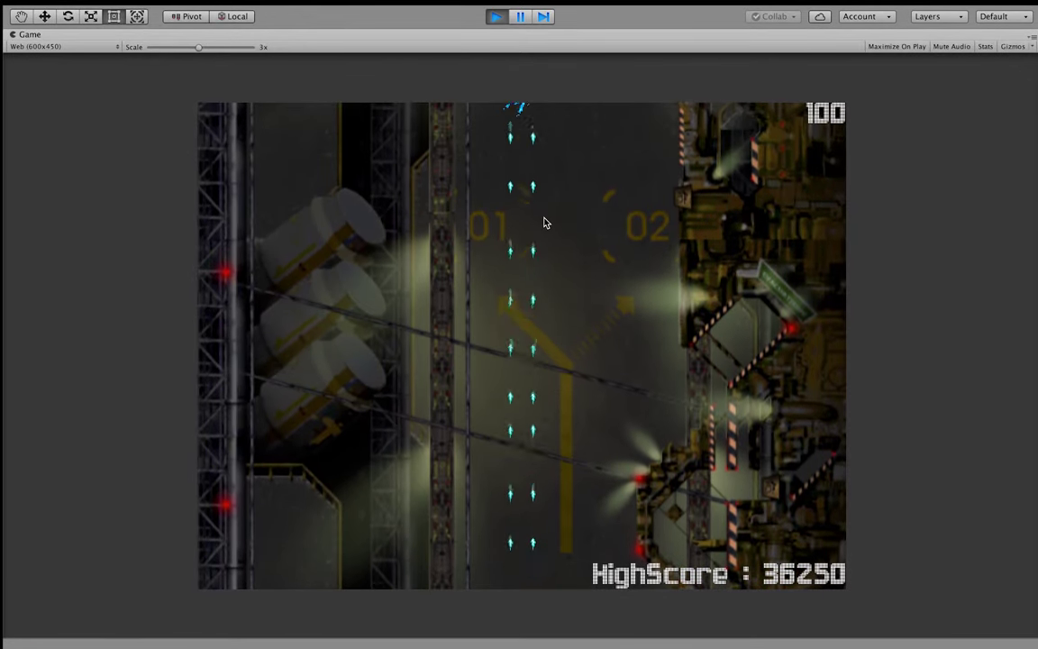
pyautogui.press('Right')
pyautogui.press('Down')
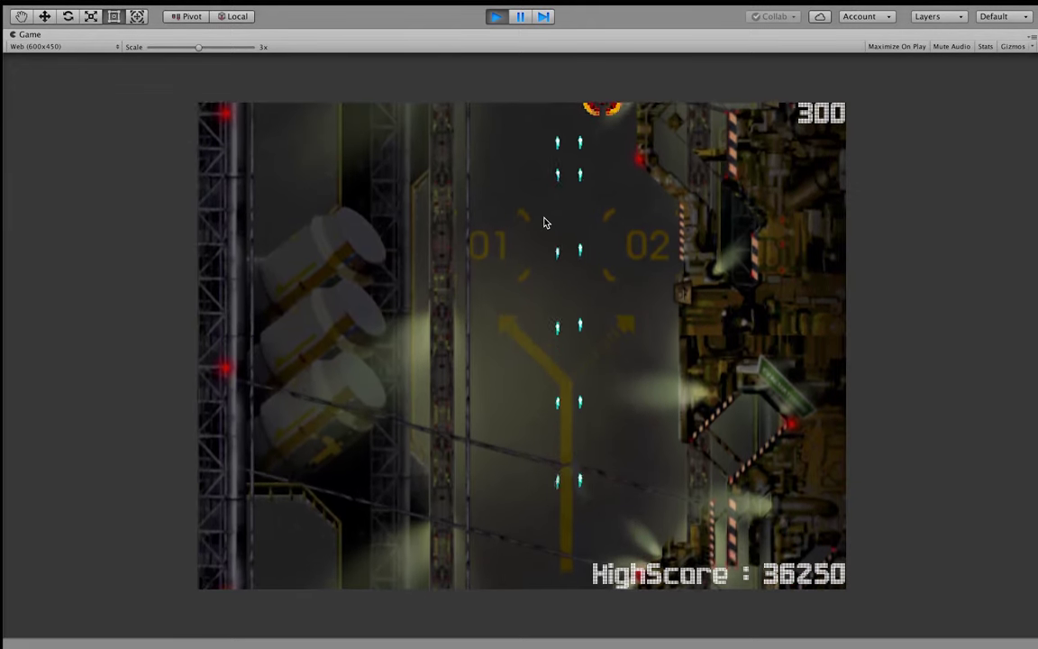
pyautogui.press('Left')
pyautogui.press('Right')
pyautogui.press('Up')
pyautogui.press('Left')
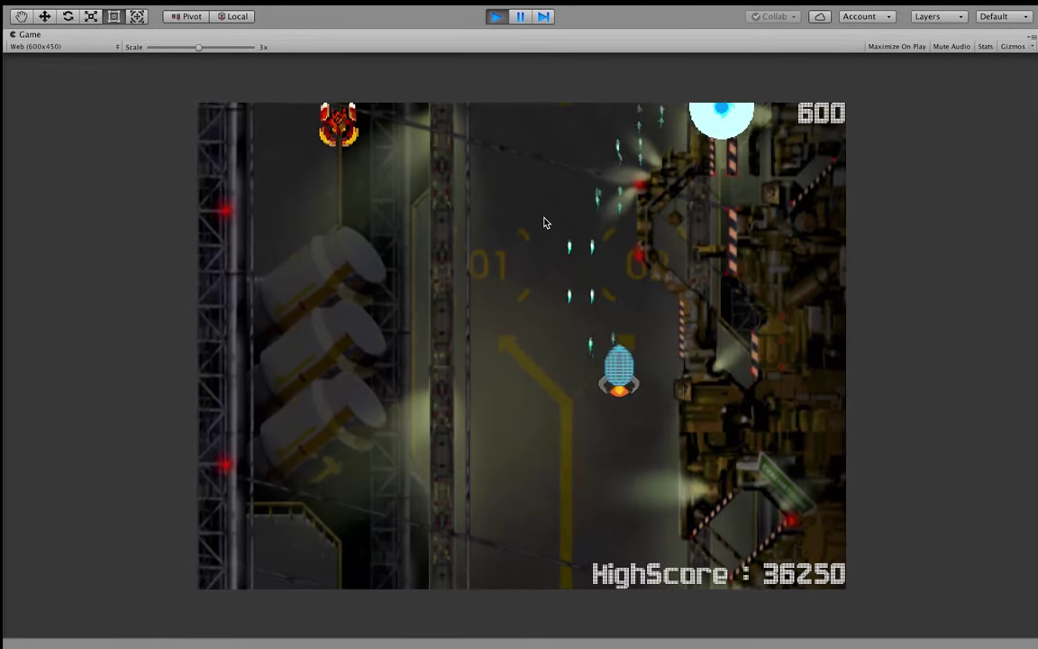
pyautogui.press('Right')
pyautogui.press('Left')
pyautogui.press('Left')
pyautogui.press('Right')
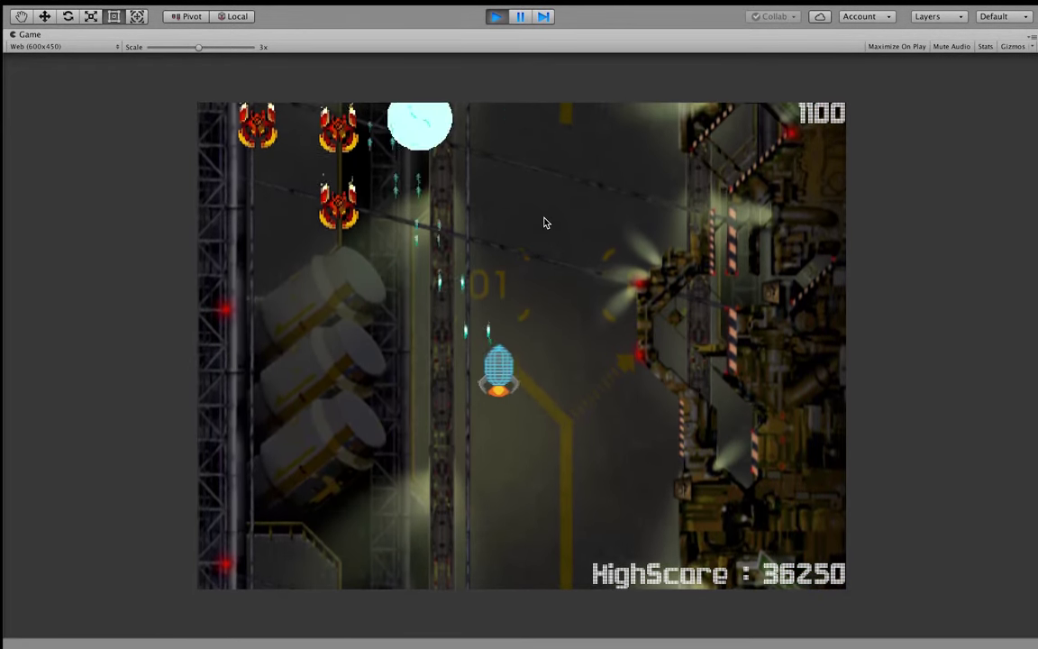
pyautogui.press('Left')
pyautogui.press('Down')
pyautogui.press('Right')
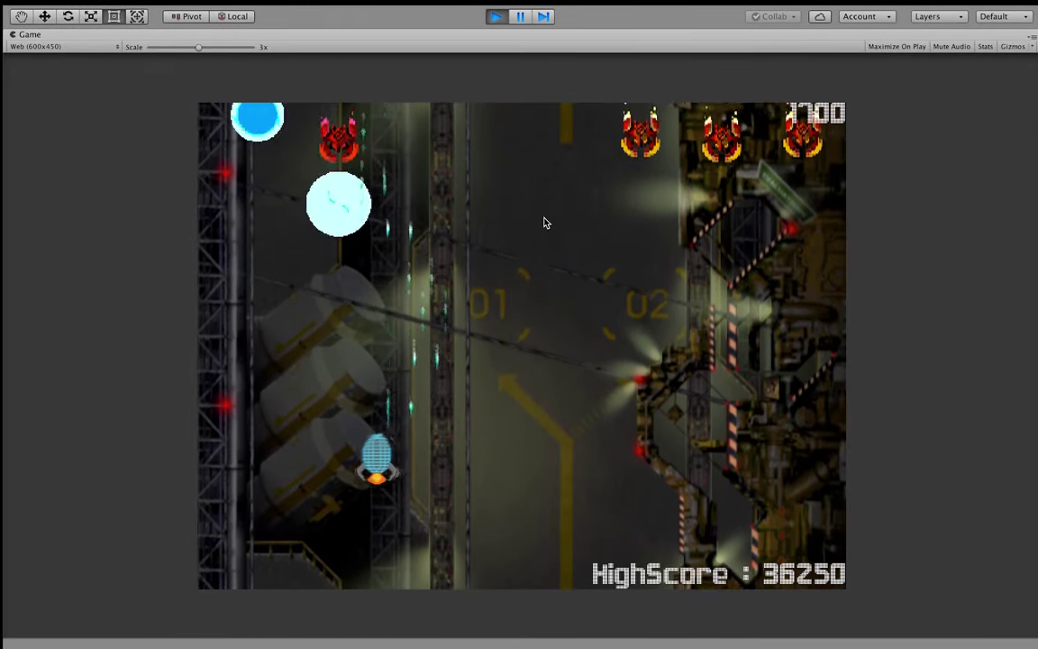
pyautogui.press('Left')
pyautogui.press('Up')
pyautogui.press('Right')
pyautogui.press('Right')
pyautogui.press('Down')
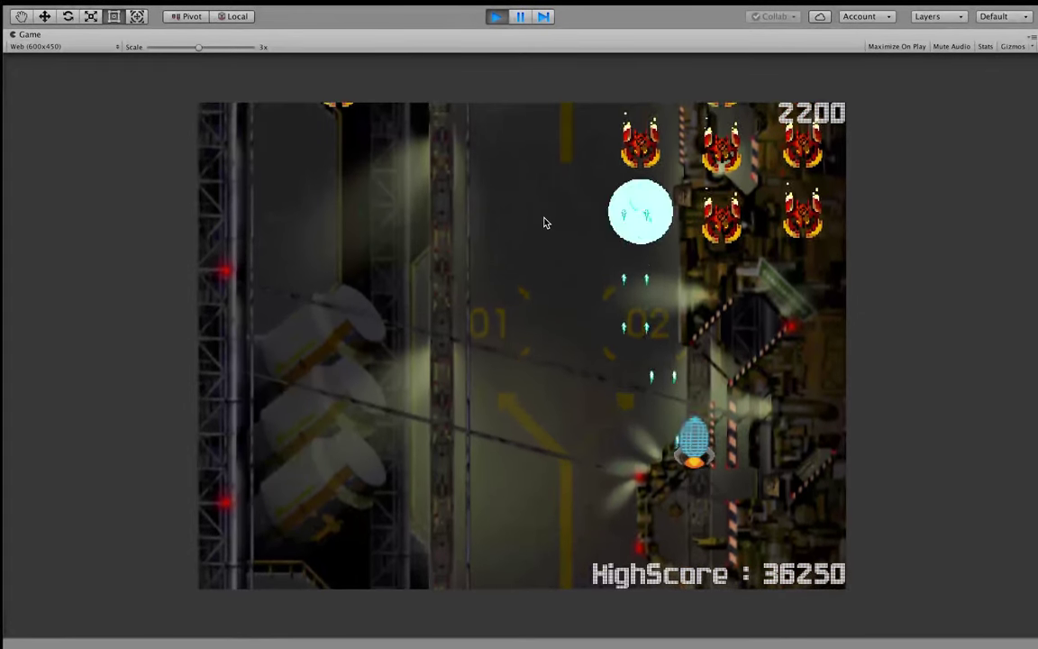
pyautogui.press('Right')
pyautogui.press('Right')
pyautogui.press('Left')
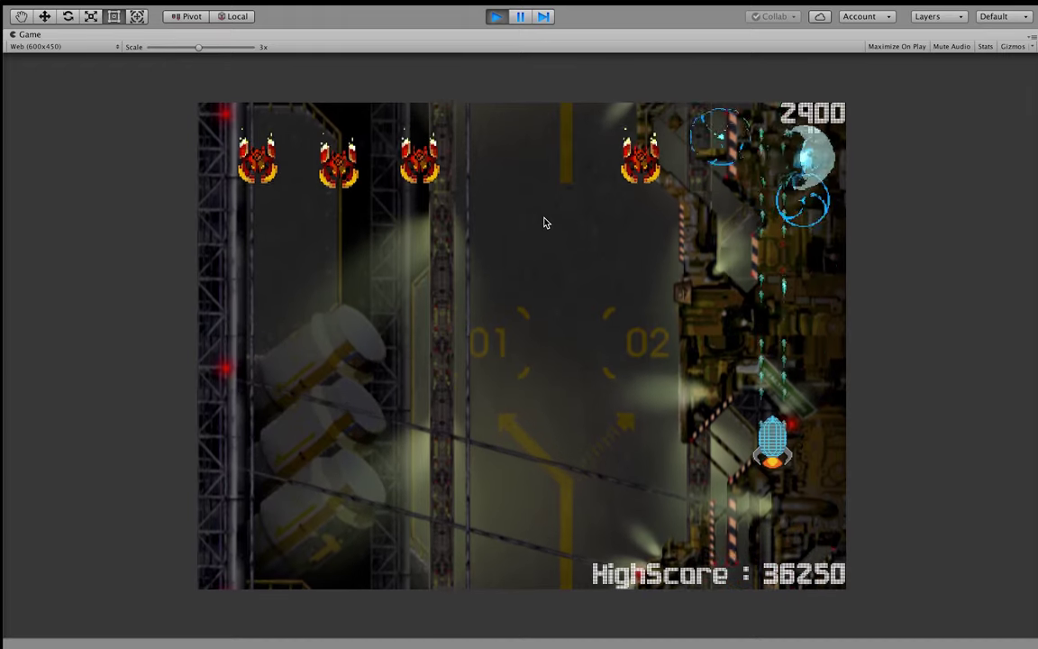
pyautogui.press('Left')
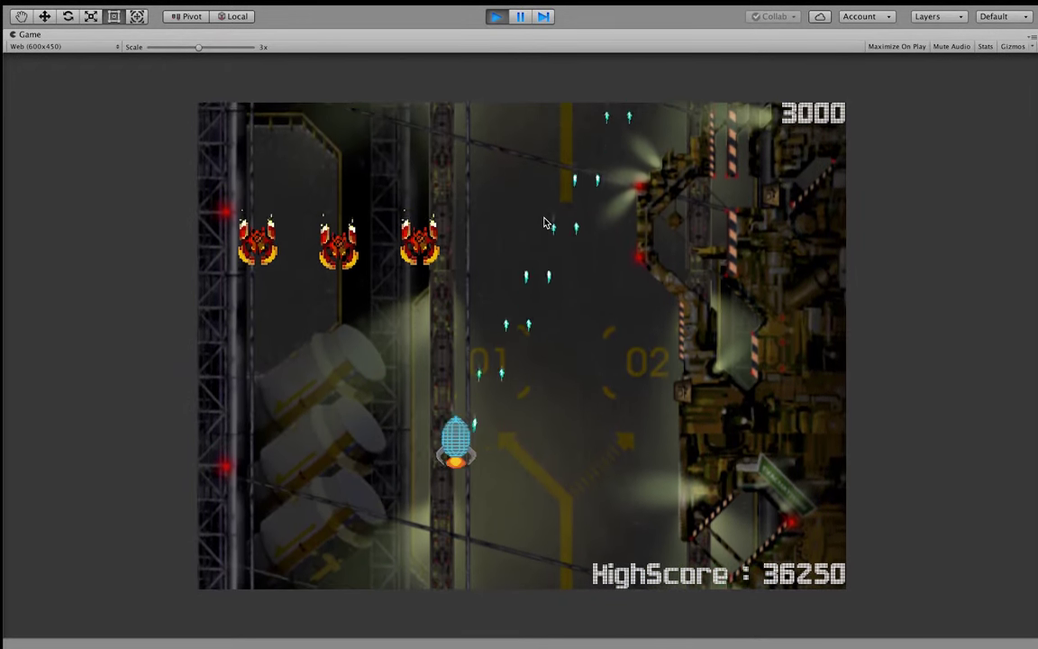
pyautogui.press('Right')
pyautogui.press('Left')
pyautogui.press('Right')
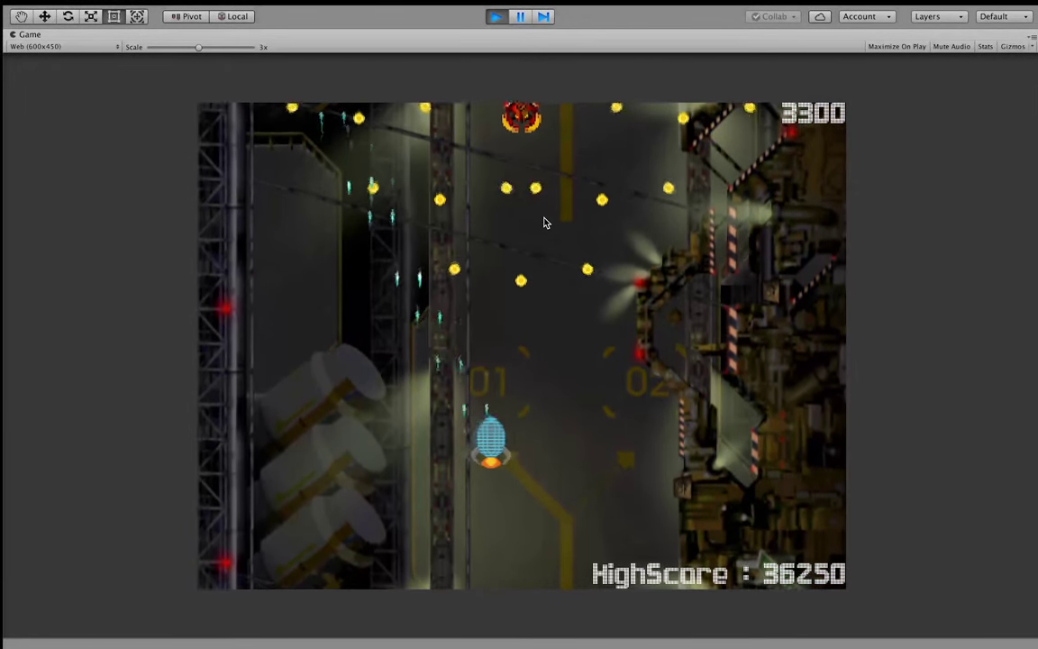
pyautogui.press('Down')
pyautogui.press('Left')
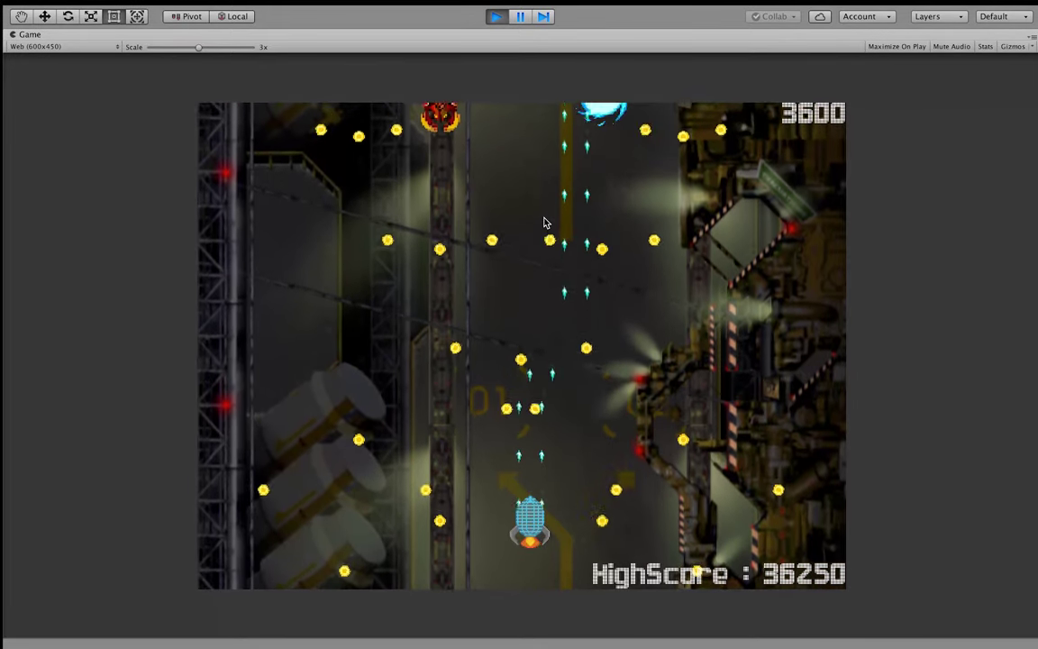
pyautogui.press('Right')
pyautogui.press('Left')
pyautogui.press('Right')
pyautogui.press('Left')
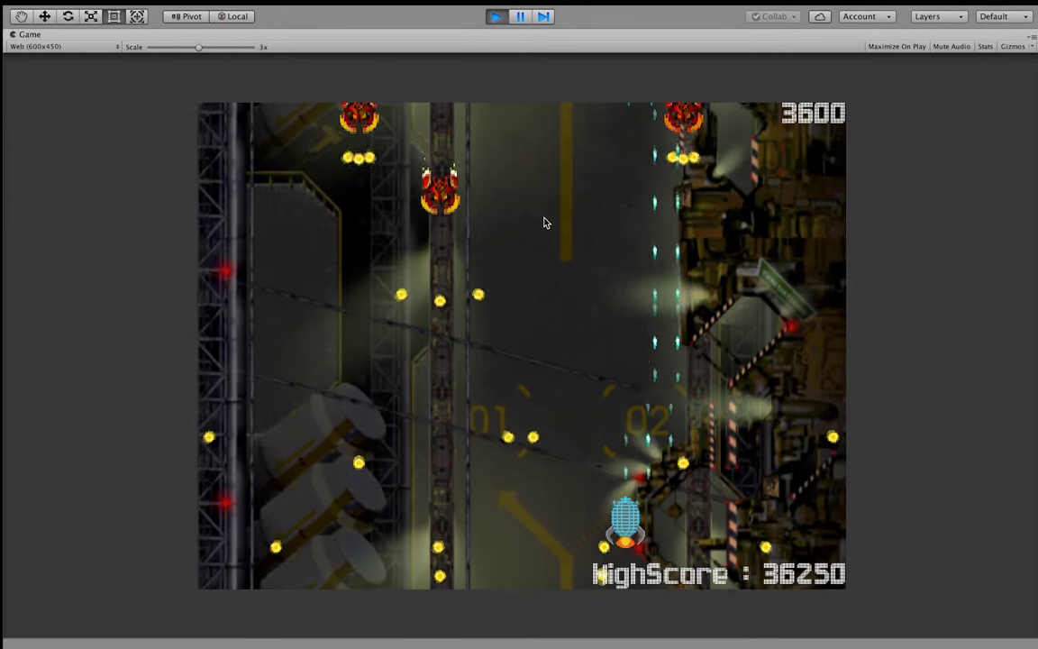
pyautogui.moveTo(512, 18)
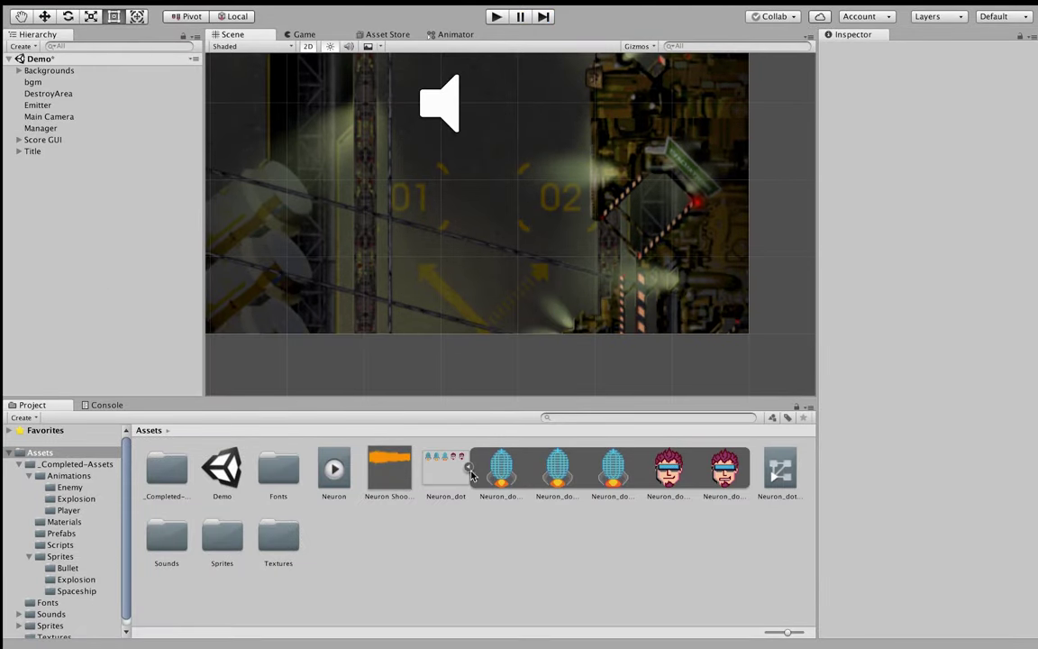
# Create and save a Neuron2 animation from the Neuron_dot_3 and Neuron_dot_4 frames
pyautogui.click(667, 473)
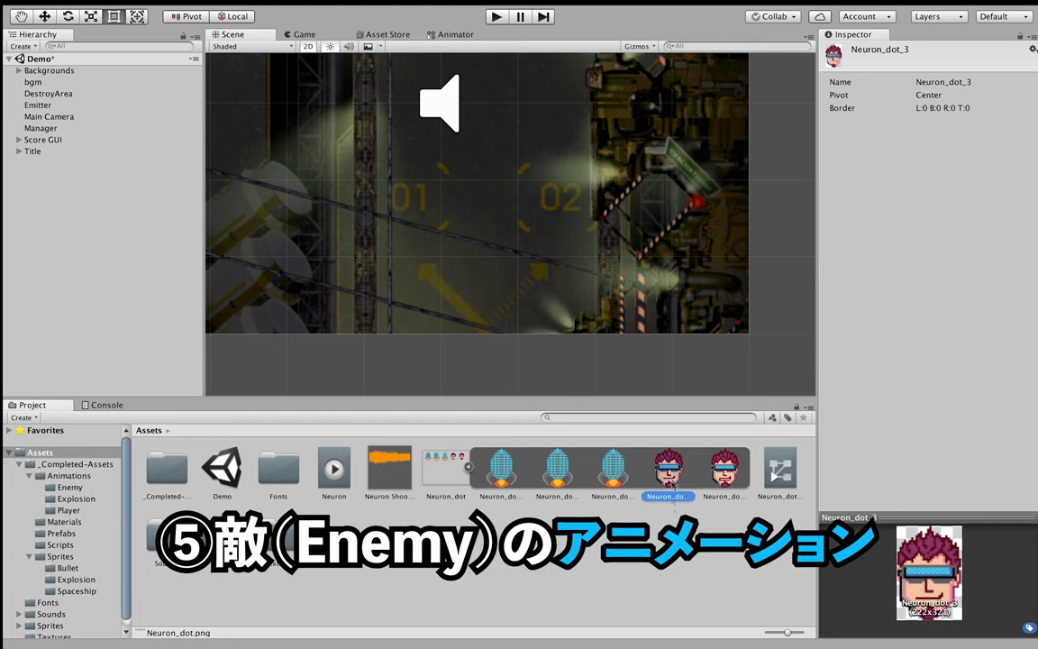
pyautogui.keyDown('shift'); pyautogui.click(733, 475); pyautogui.keyUp('shift')
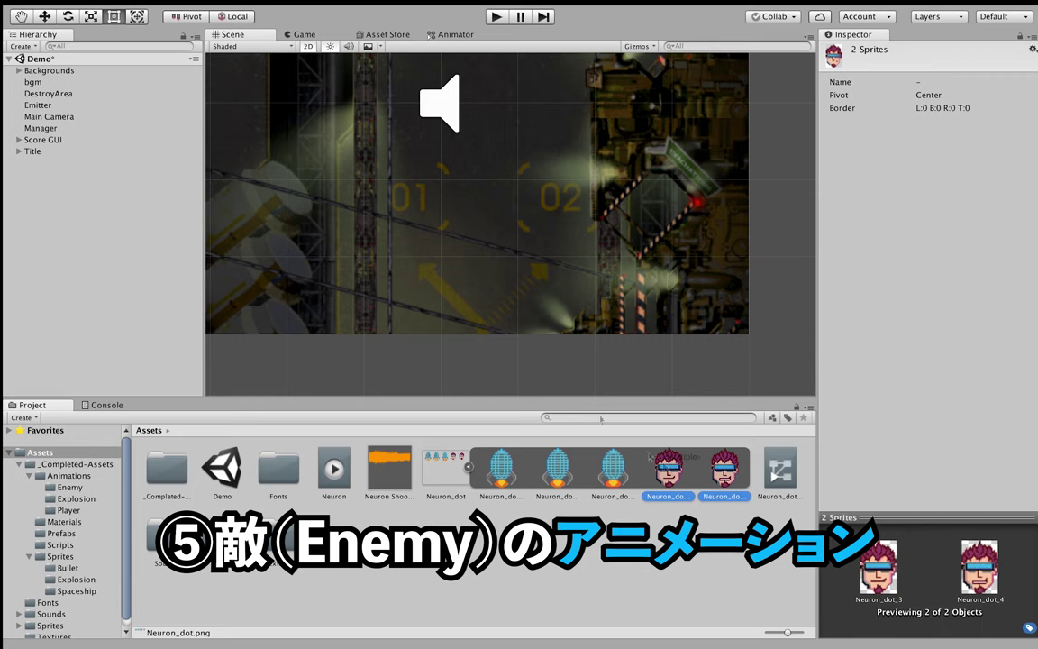
pyautogui.moveTo(601, 419); pyautogui.dragTo(127, 193)
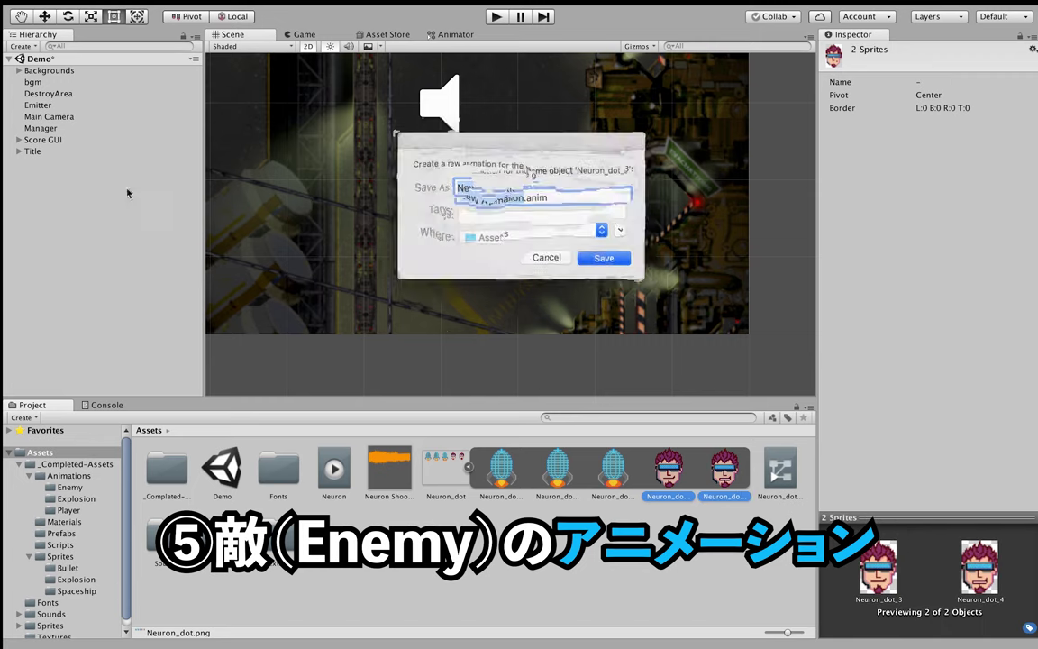
pyautogui.press('BackSpace')
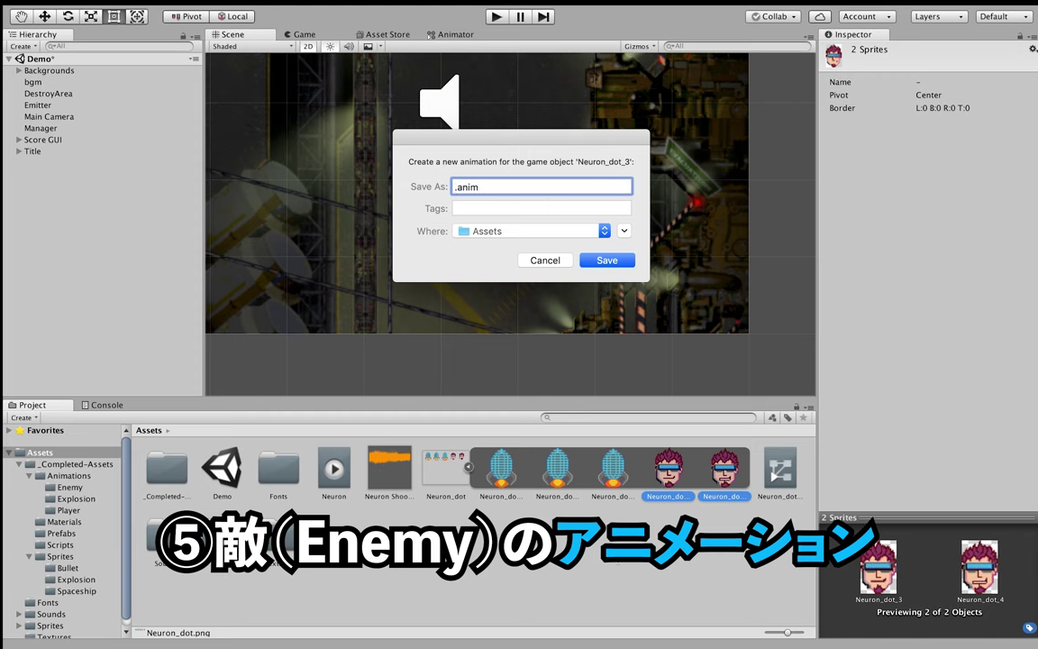
pyautogui.write('n')
pyautogui.press('BackSpace')
pyautogui.write('Neu')
pyautogui.write('ron')
pyautogui.write('2')
pyautogui.click(621, 260)
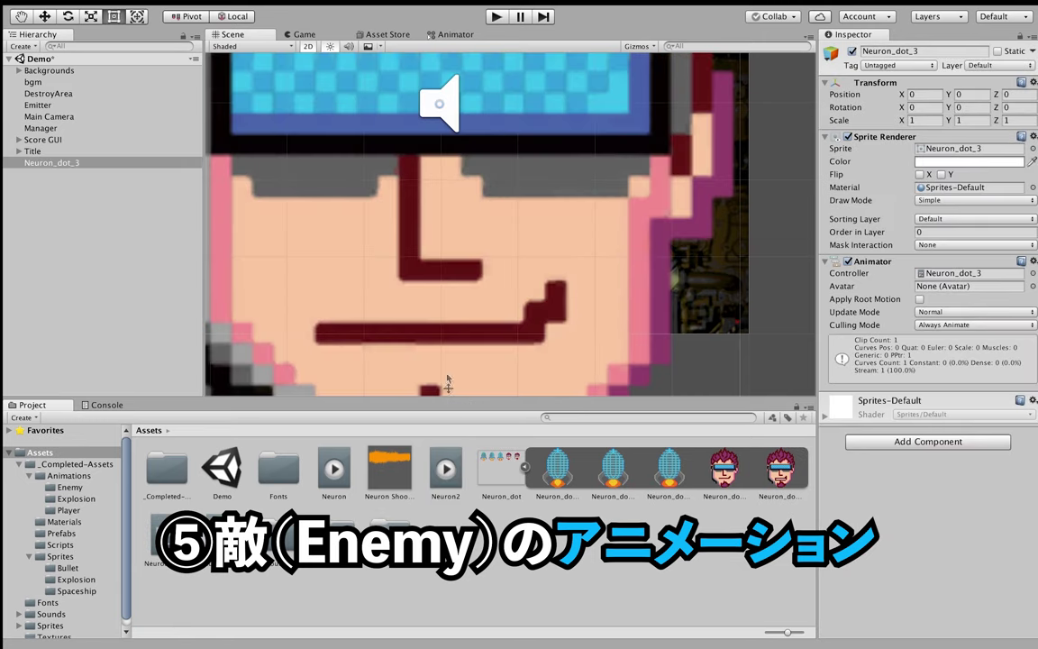
# Delete the temporary Neuron_dot_3 object from the Hierarchy
pyautogui.scroll(-2, 513, 286)
pyautogui.scroll(-3, 336, 261)
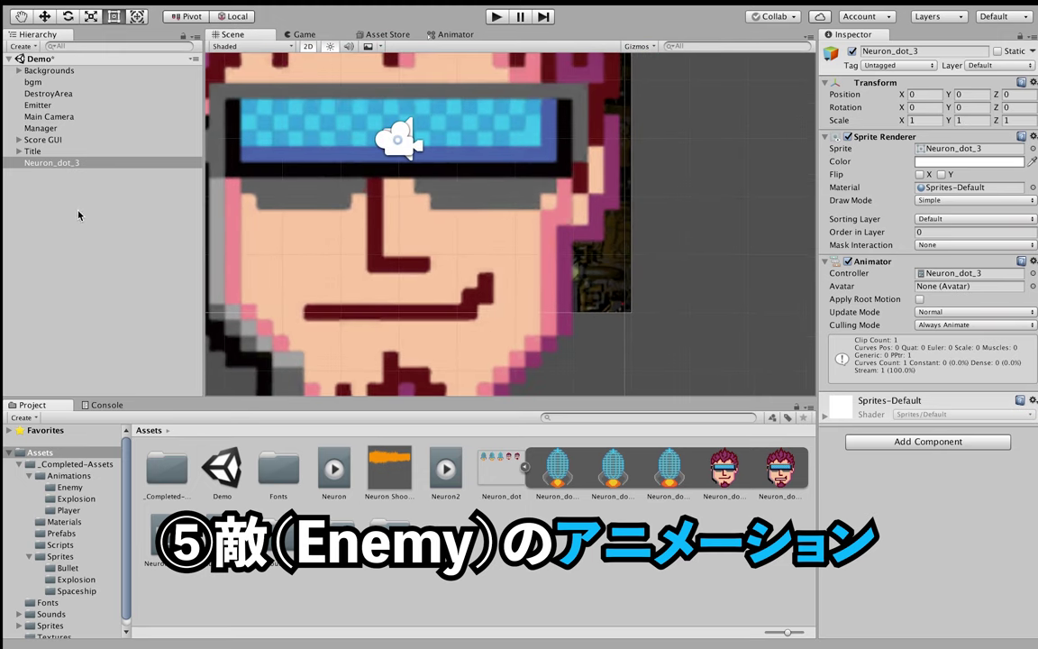
pyautogui.rightClick(81, 164)
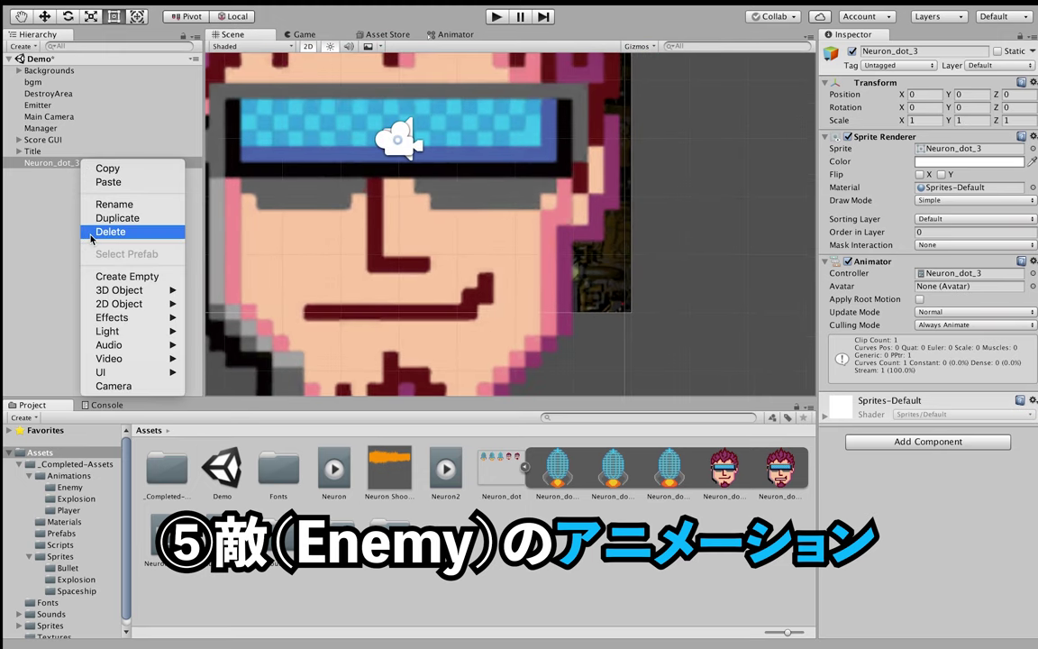
pyautogui.click(99, 230)
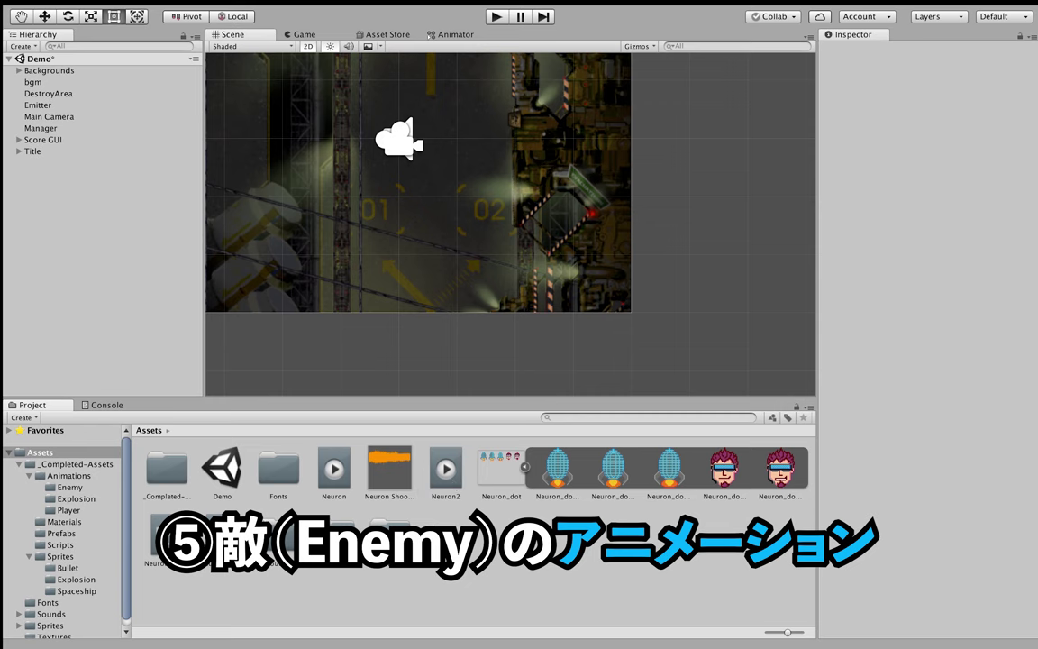
# Place an Enemy prefab instance from _Completed-Assets/Prefabs in the scene and frame it
pyautogui.click(60, 487)
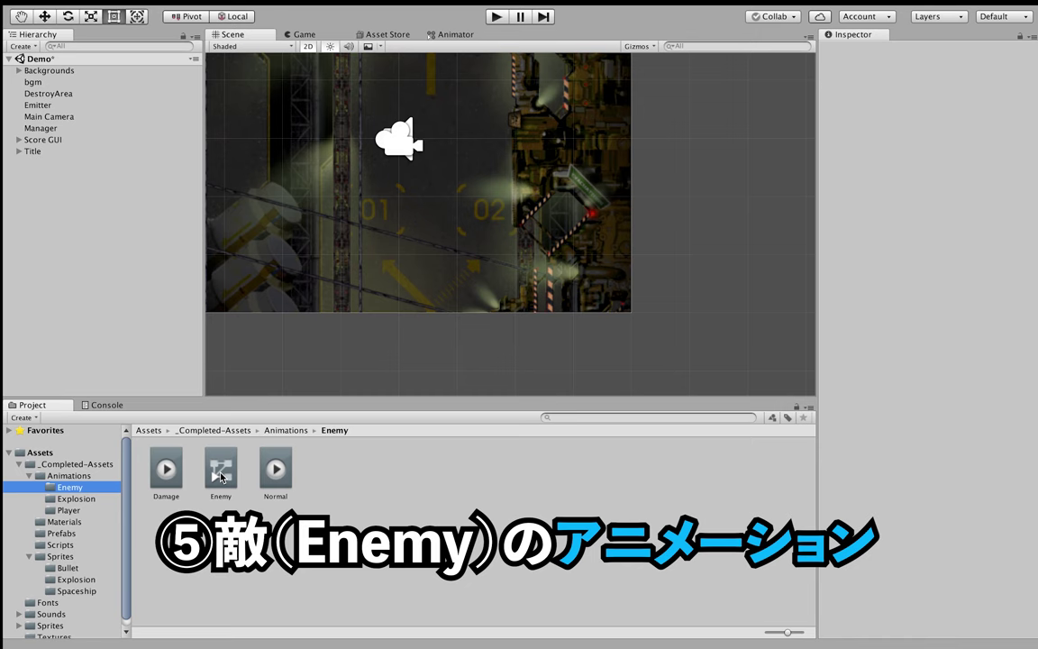
pyautogui.click(59, 557)
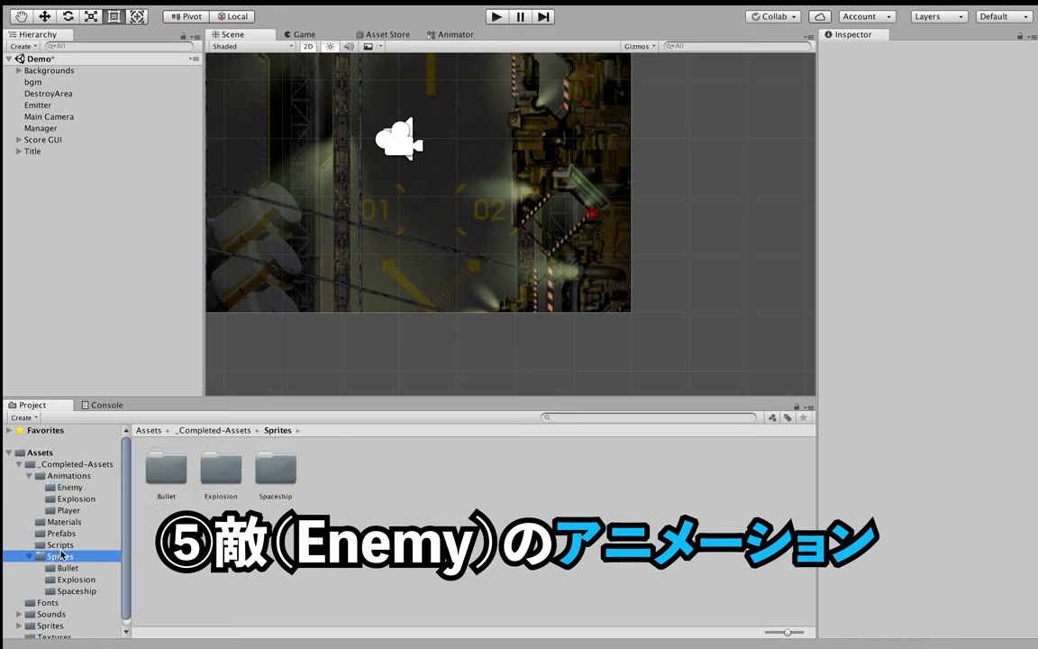
pyautogui.press('Up')
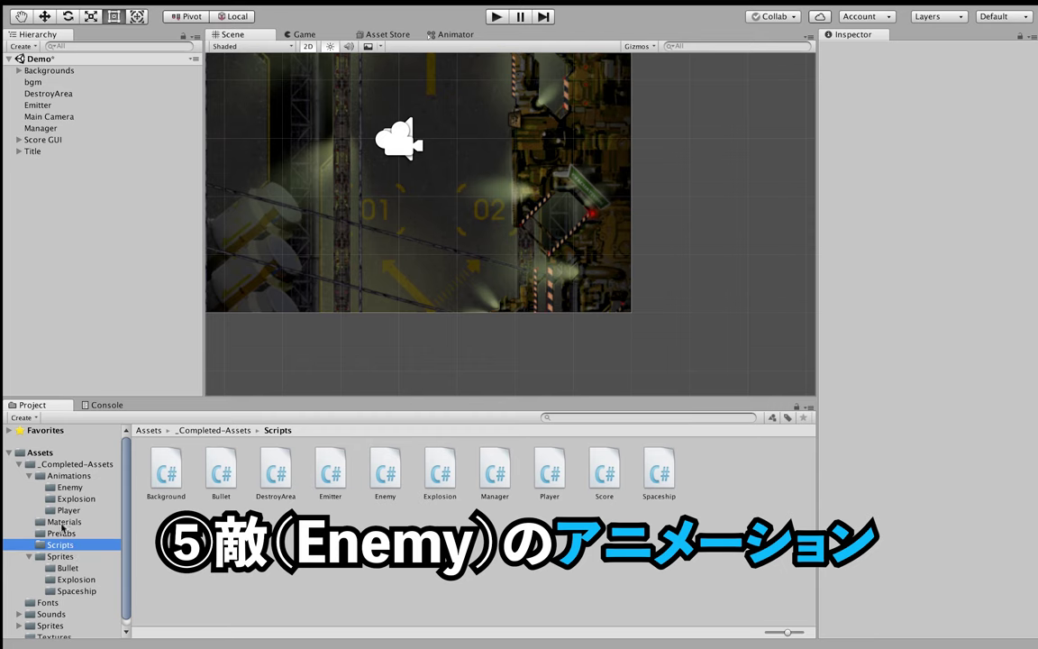
pyautogui.click(61, 533)
pyautogui.click(169, 470)
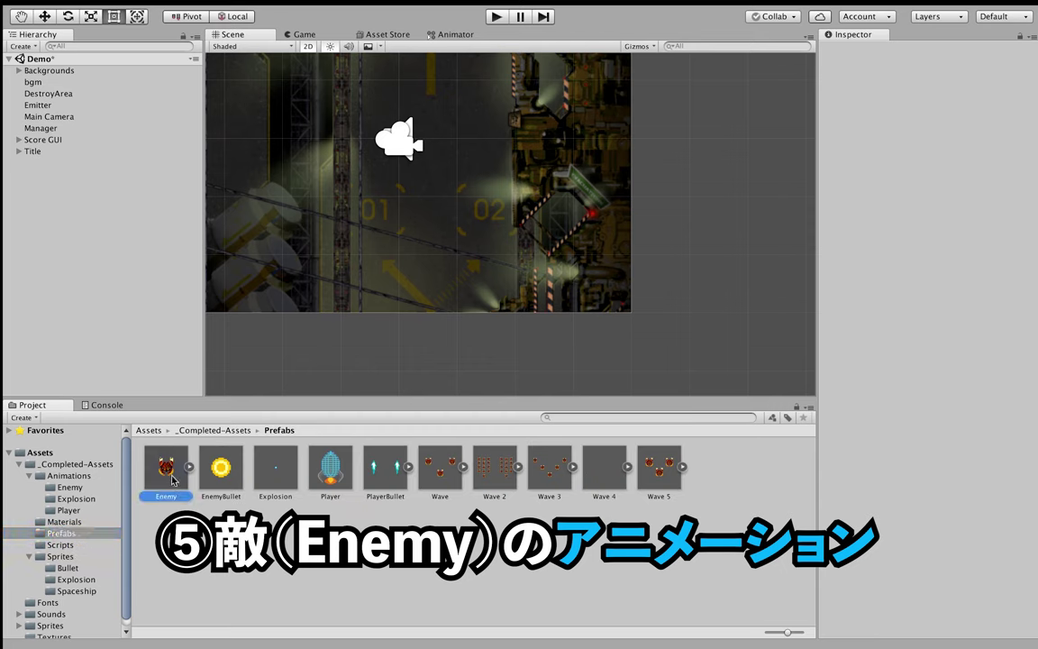
pyautogui.moveTo(172, 479); pyautogui.dragTo(45, 183)
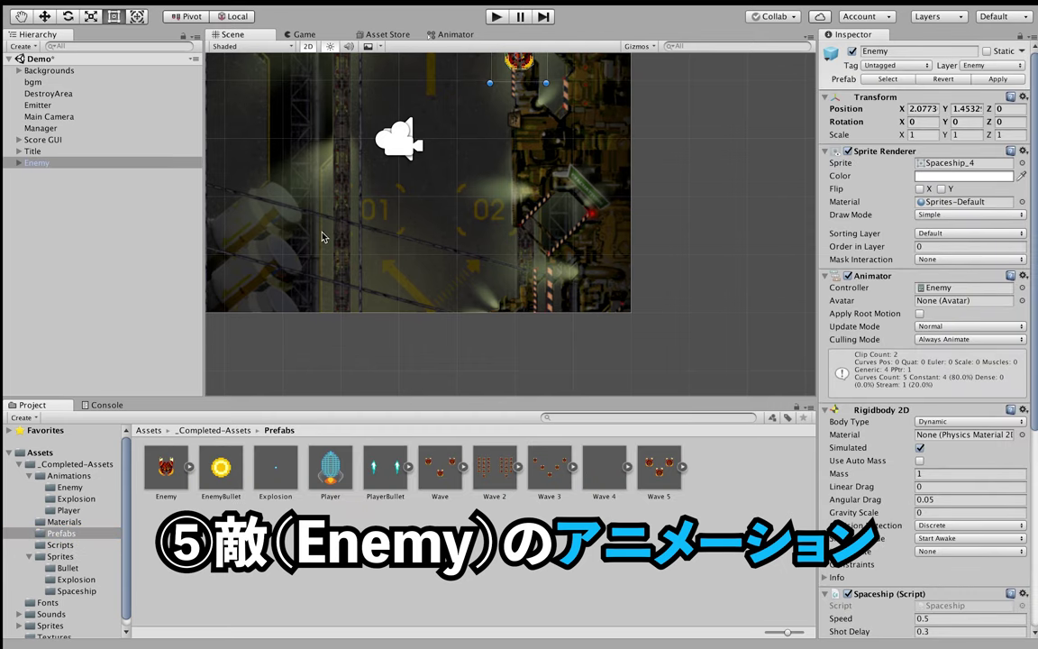
pyautogui.press('f')
pyautogui.scroll(1, 424, 228)
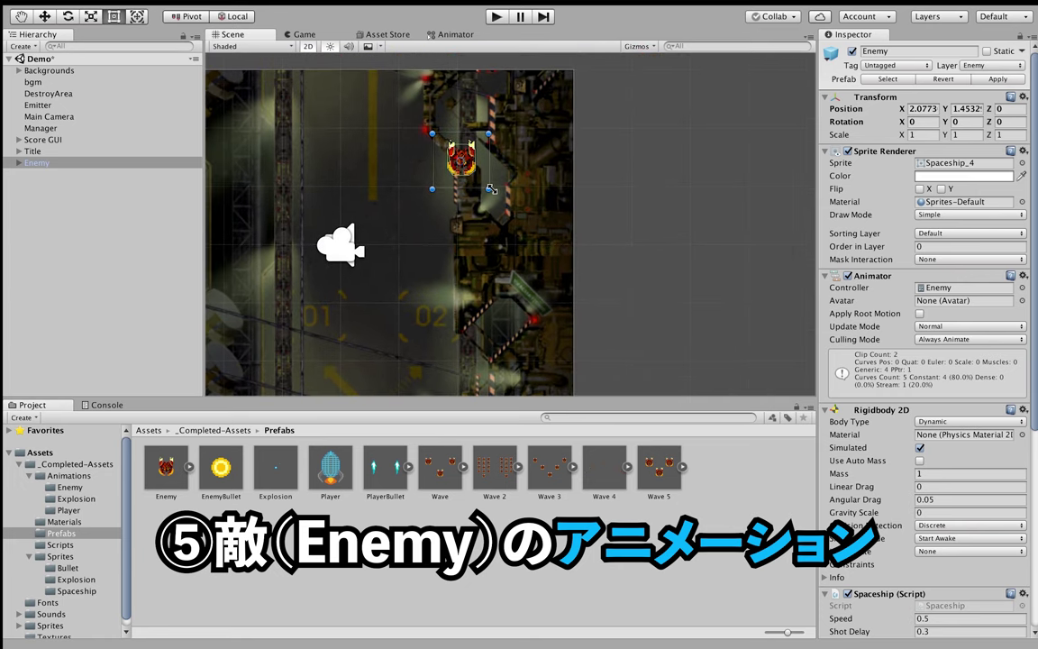
pyautogui.scroll(1, 460, 228)
pyautogui.scroll(1, 492, 228)
pyautogui.scroll(1, 516, 228)
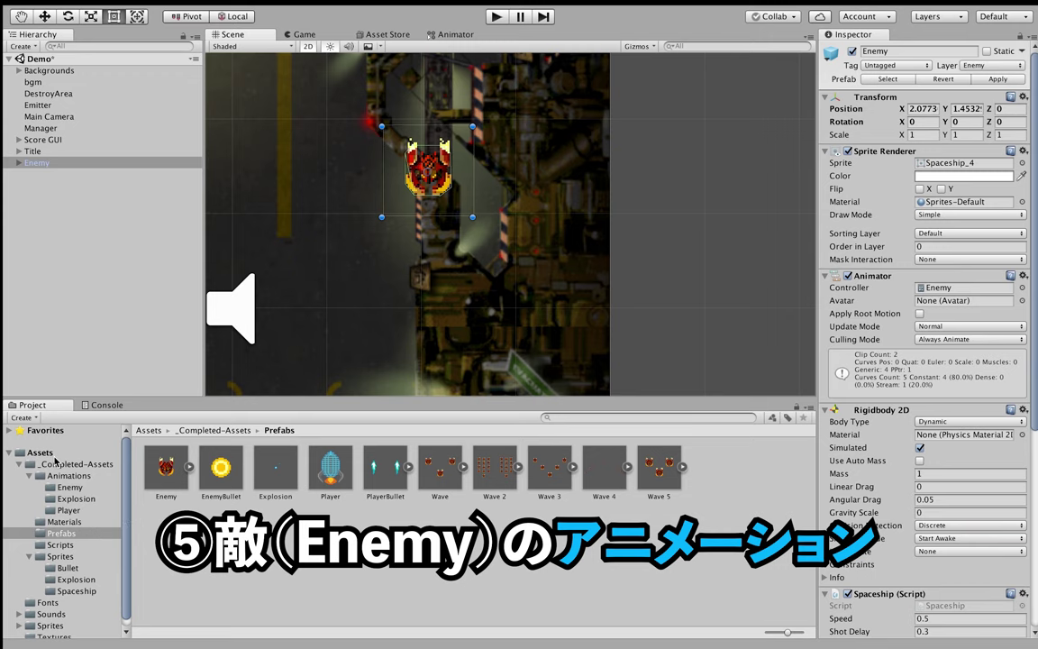
pyautogui.click(54, 455)
# Assign the Neuron_dot_3 face sprite to the Enemy's Sprite Renderer
pyautogui.moveTo(725, 467); pyautogui.dragTo(935, 168)
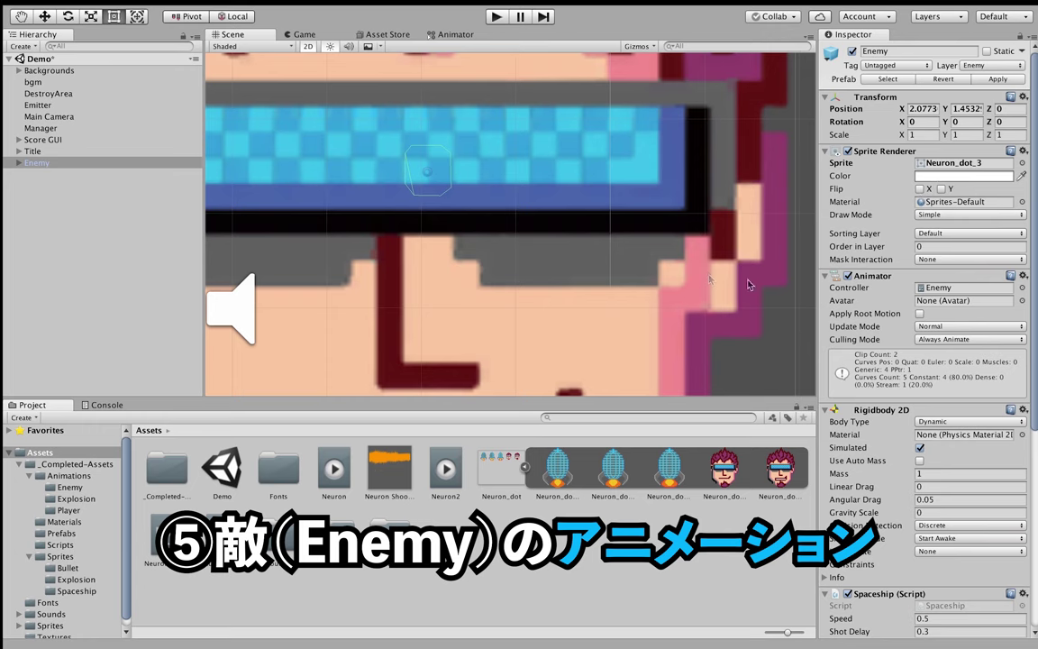
pyautogui.scroll(-2, 618, 204)
pyautogui.scroll(-3, 618, 204)
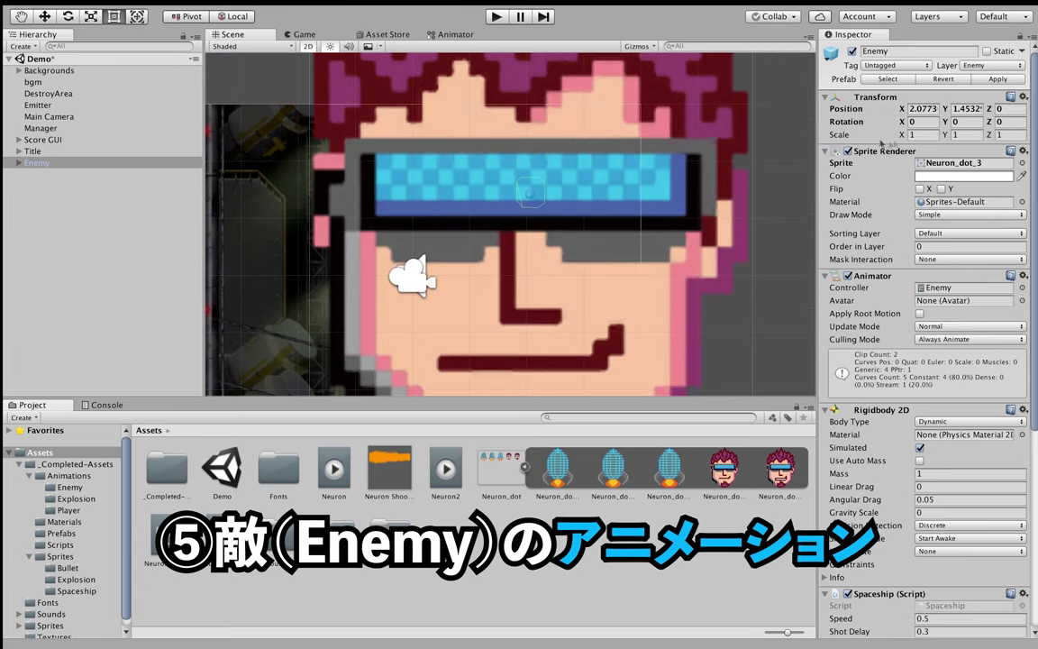
# Scale the Enemy down to X 0.05, Y 0.055, Z 0.05
pyautogui.doubleClick(920, 134)
pyautogui.press('BackSpace')
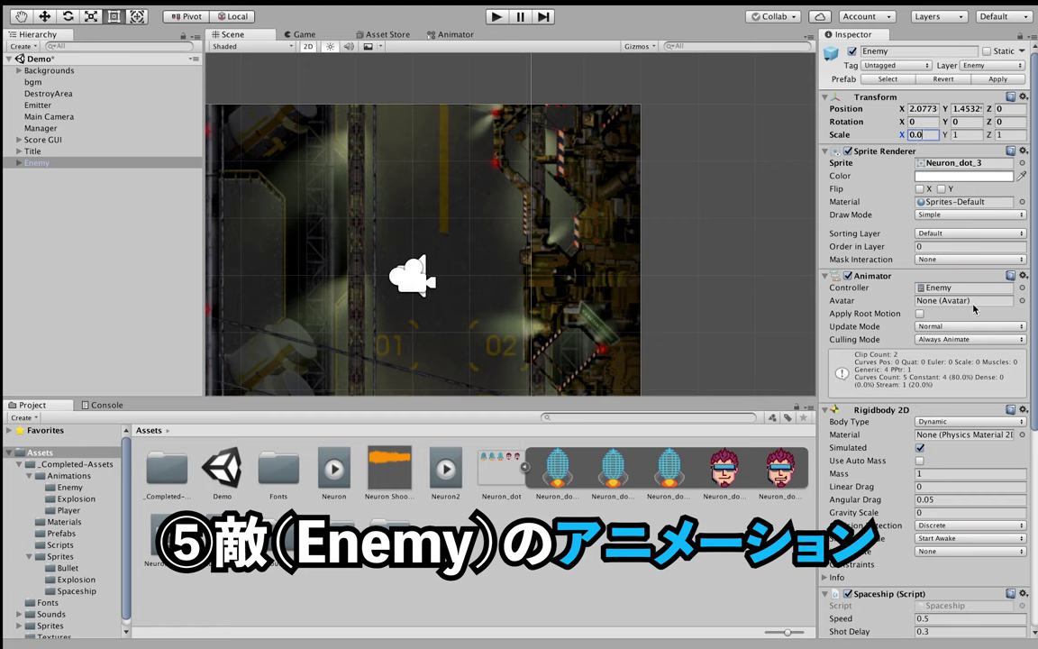
pyautogui.write('5')
pyautogui.click(971, 137)
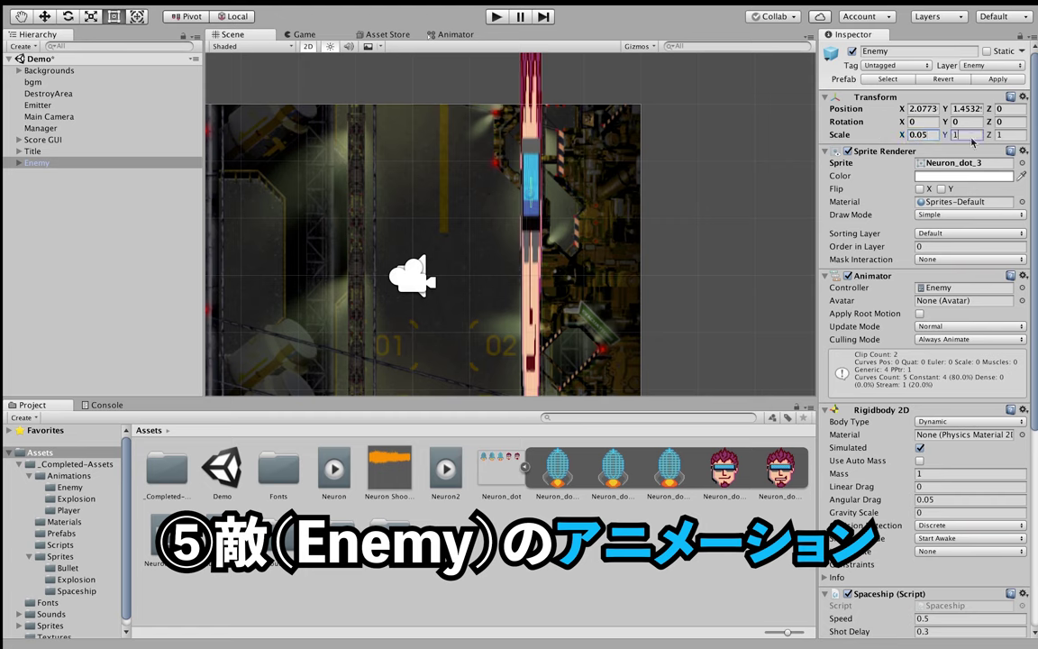
pyautogui.write('0.0555')
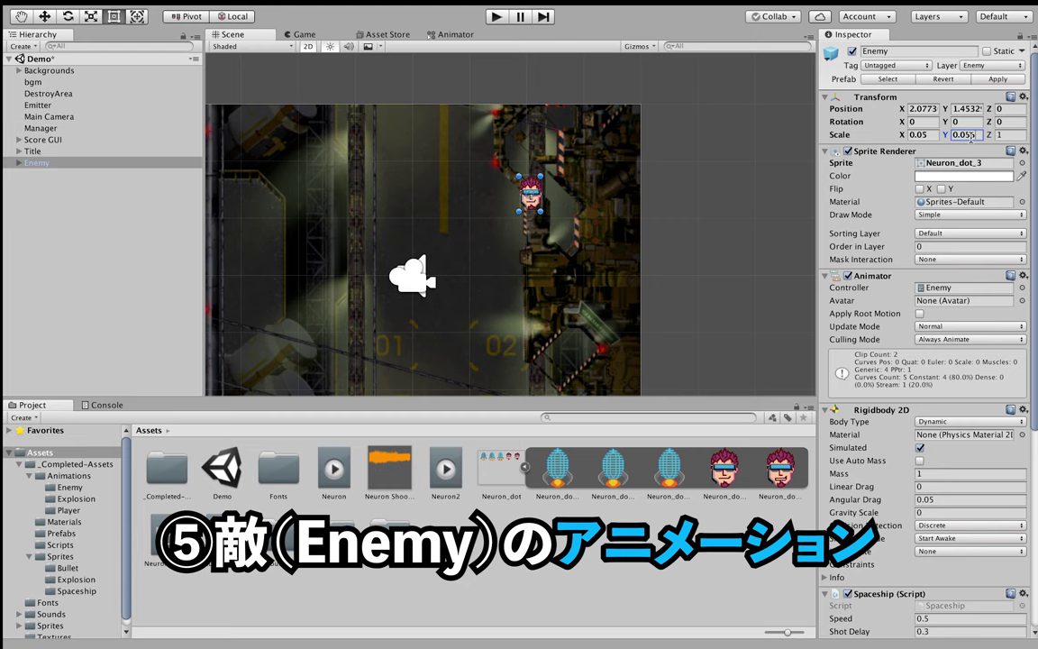
pyautogui.click(1010, 137)
pyautogui.write('5')
pyautogui.click(955, 288)
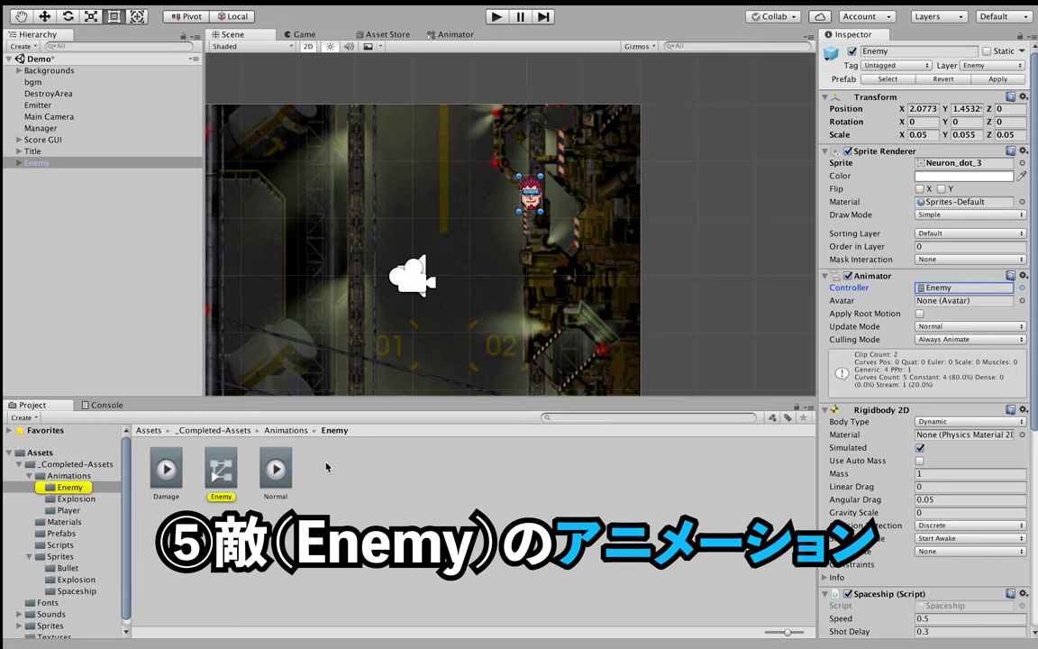
# Replace the Enemy controller's Normal state with a Neuron2 clip state
pyautogui.doubleClick(217, 484)
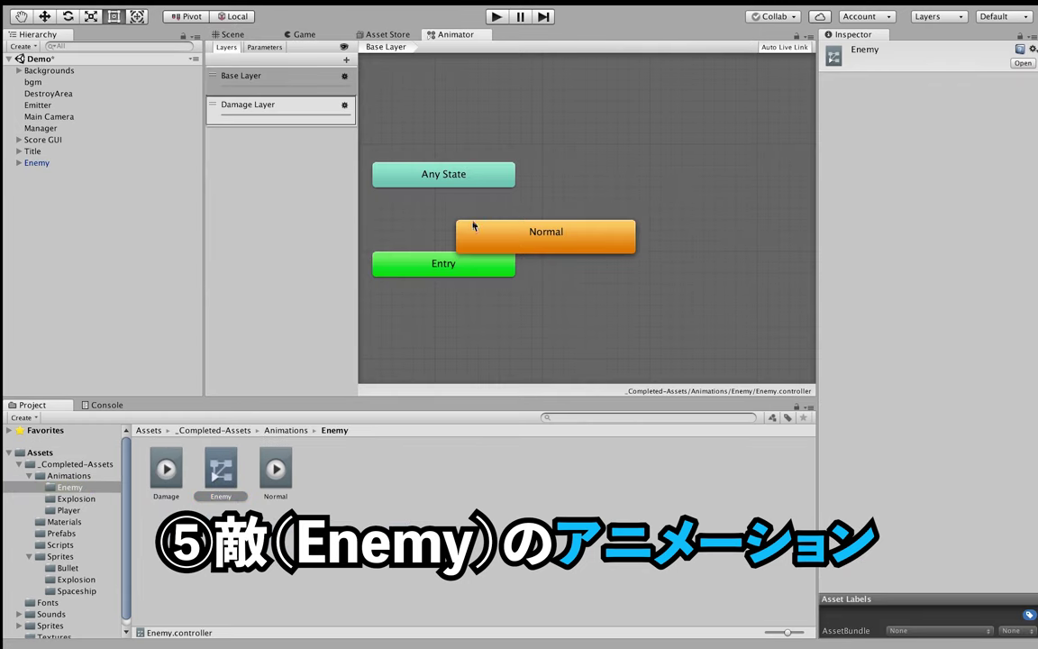
pyautogui.rightClick(483, 226)
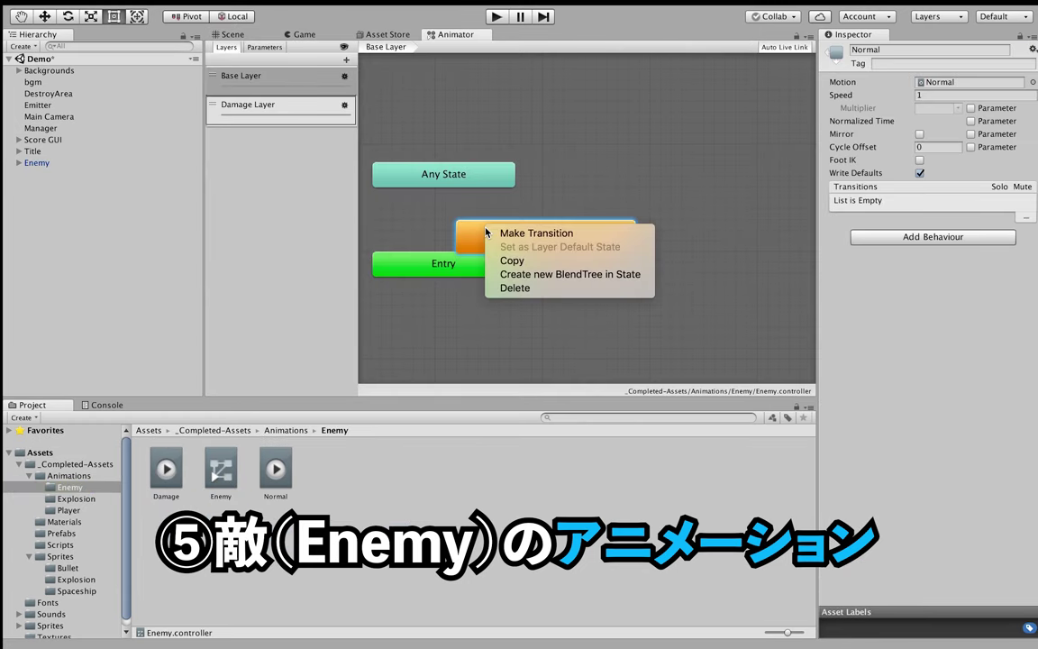
pyautogui.click(526, 290)
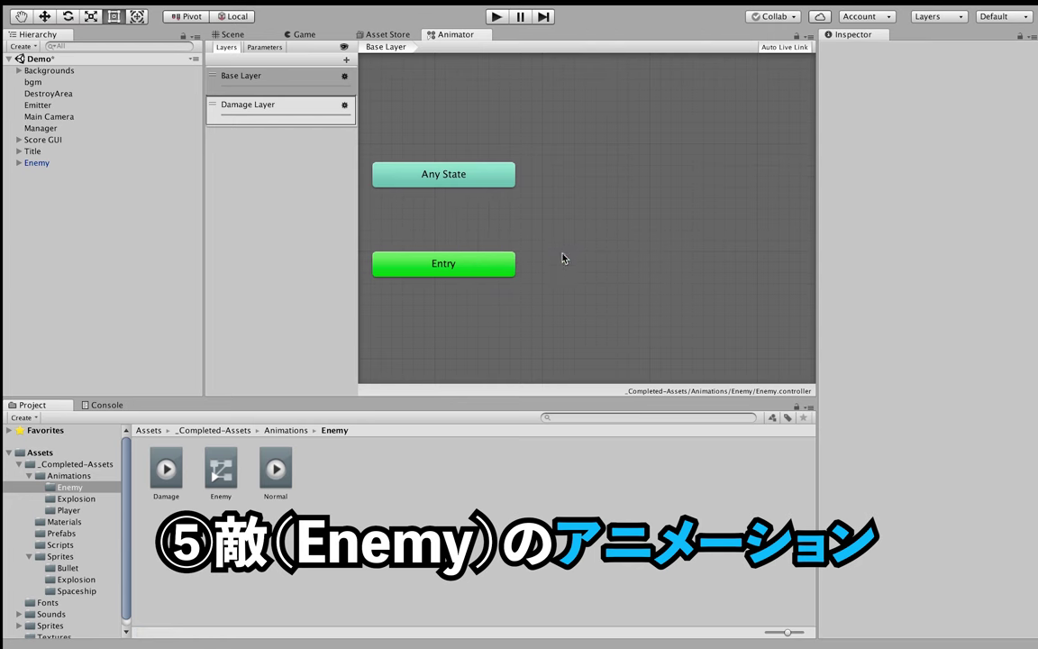
pyautogui.click(41, 453)
pyautogui.moveTo(446, 468); pyautogui.dragTo(498, 216)
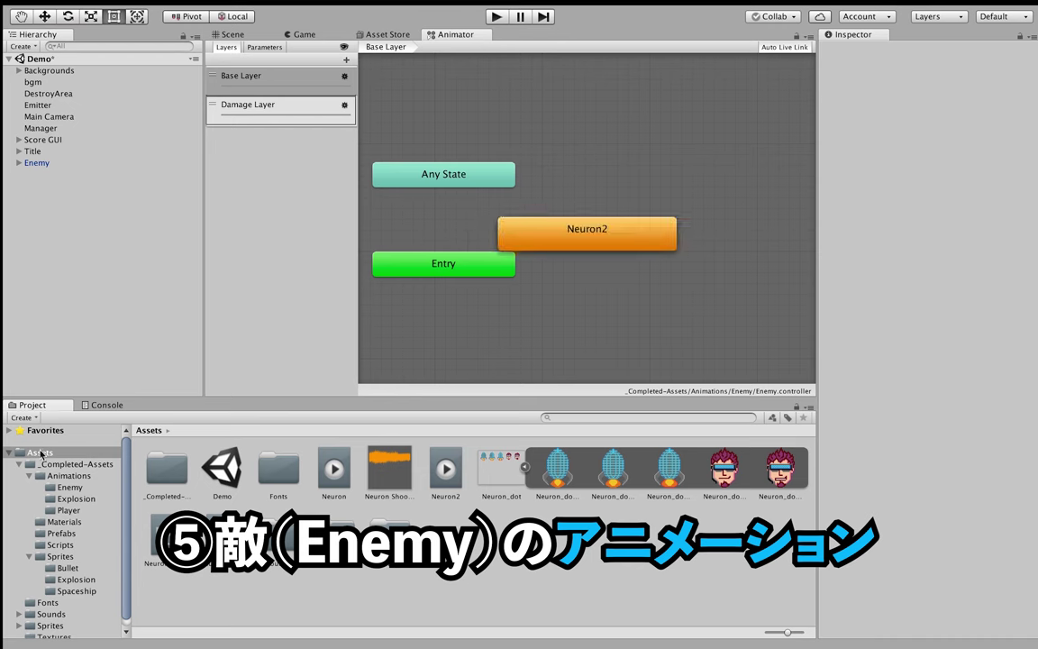
pyautogui.click(36, 164)
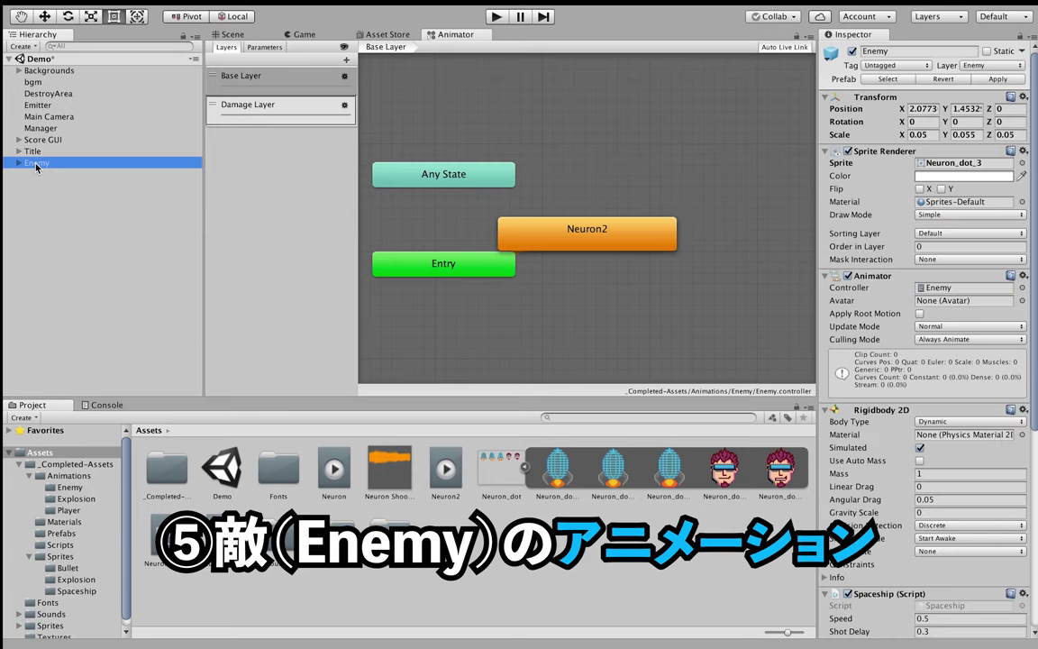
pyautogui.click(228, 35)
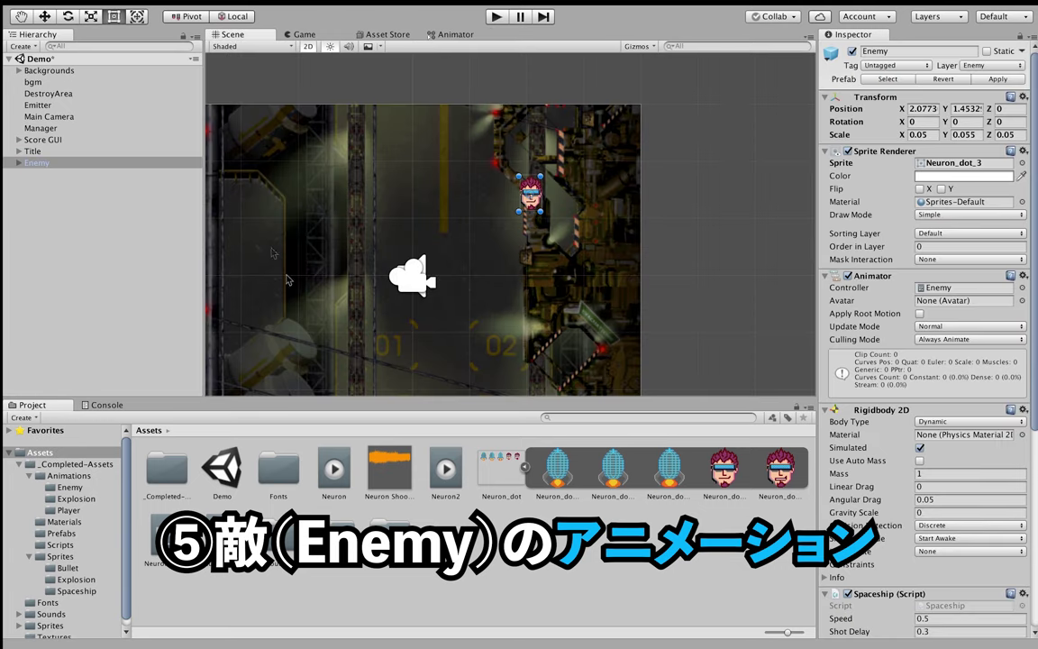
# Select the Enemy and turn on Edit Collider for its Polygon Collider 2D
pyautogui.scroll(-5, 908, 344)
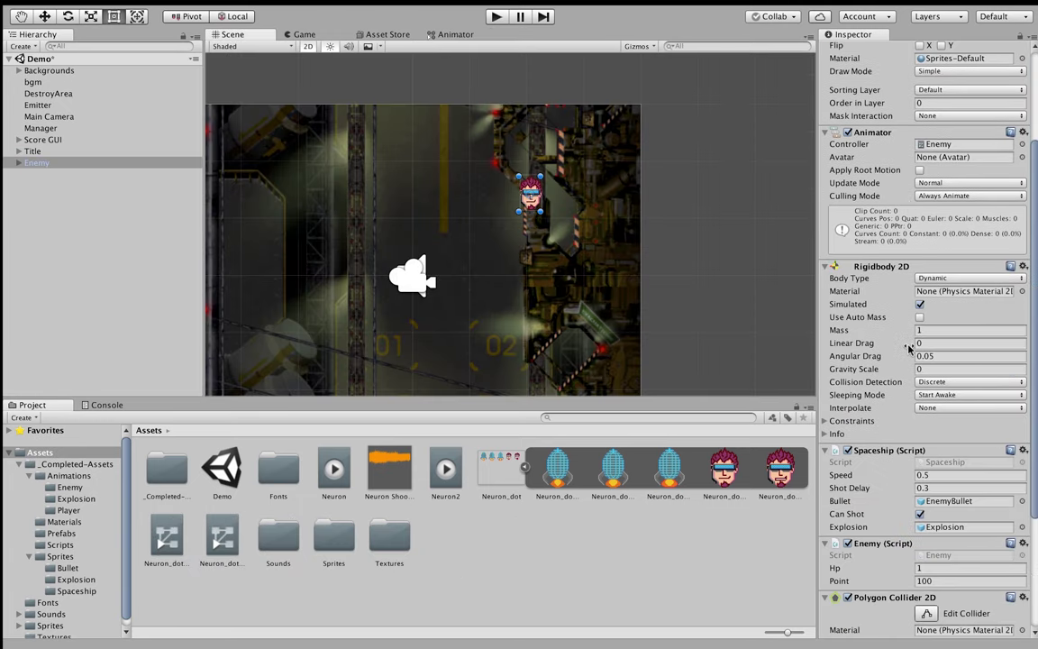
pyautogui.scroll(1, 689, 243)
pyautogui.scroll(3, 559, 219)
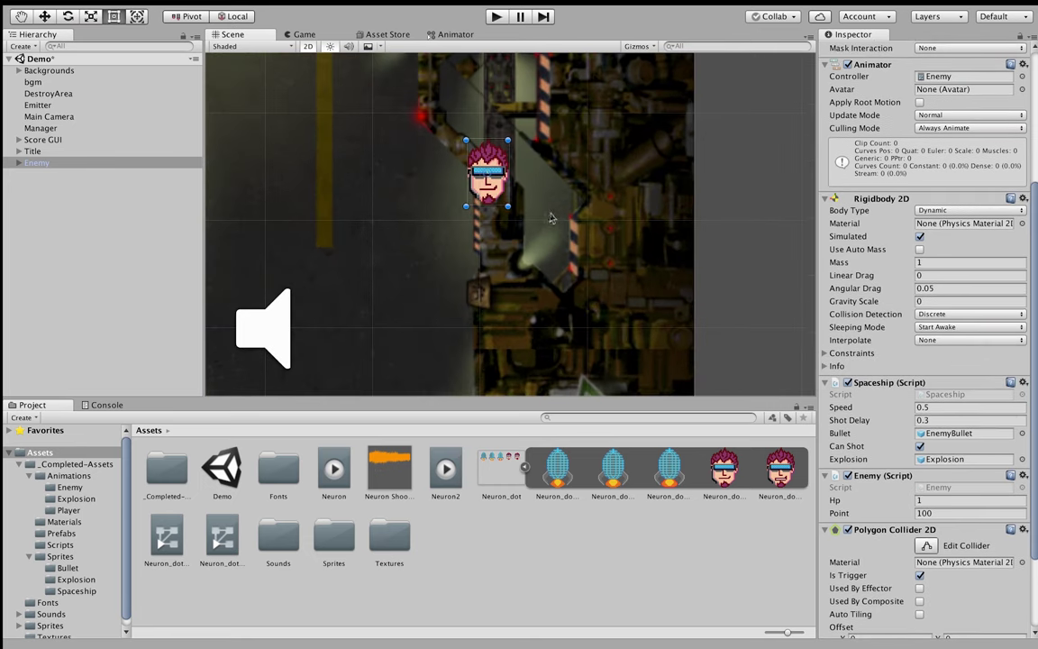
pyautogui.click(136, 161)
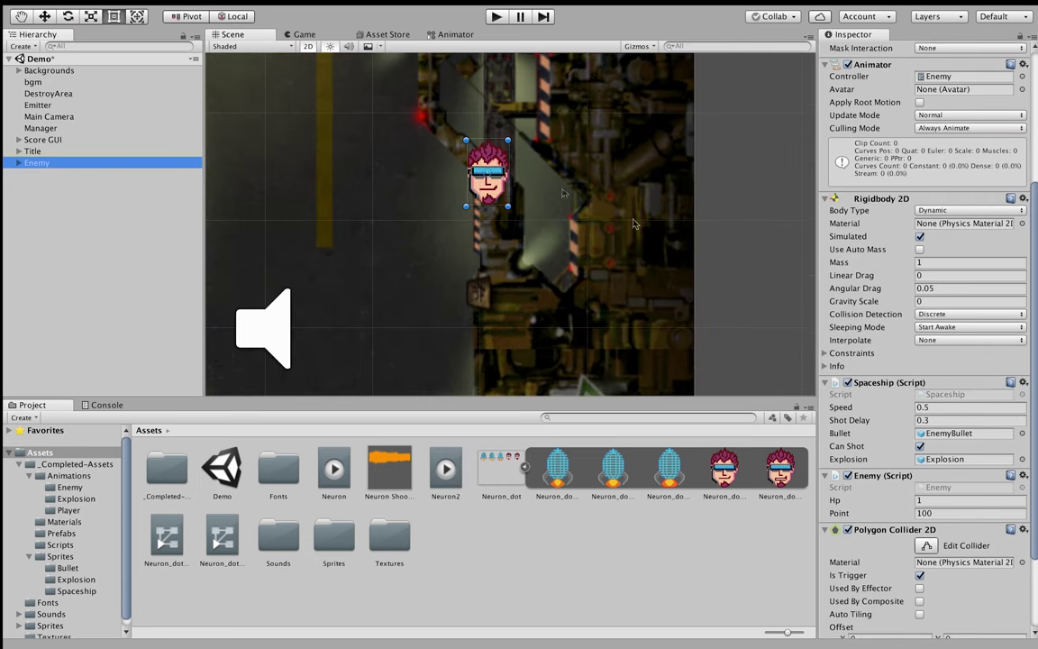
pyautogui.scroll(-2, 918, 519)
pyautogui.click(924, 505)
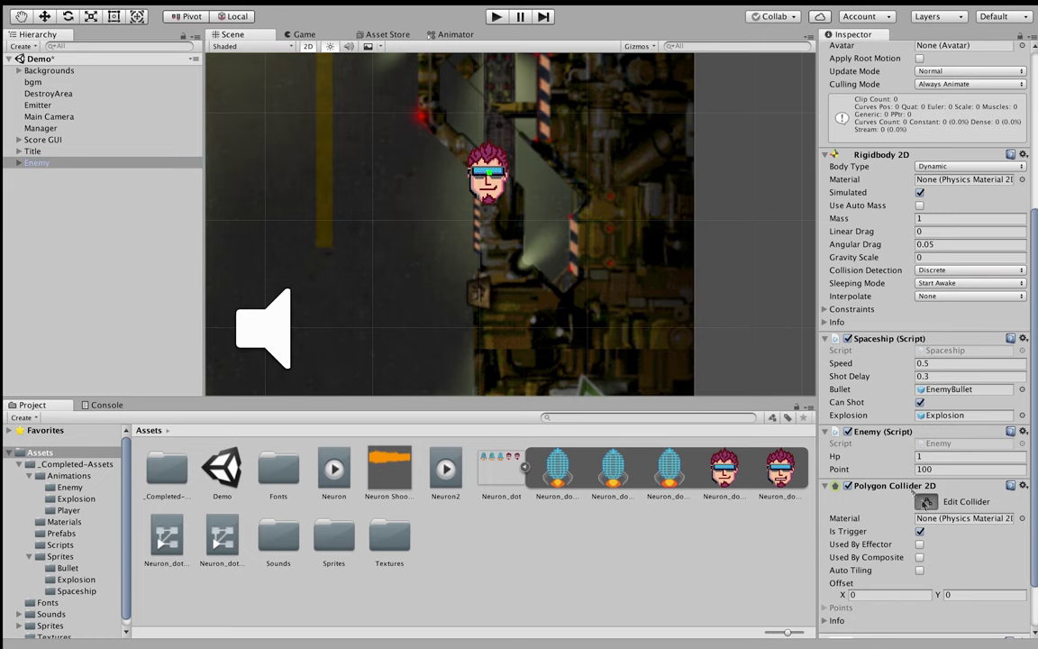
# Zoom and pan the Scene view in close on the Enemy face sprite
pyautogui.scroll(1, 653, 275)
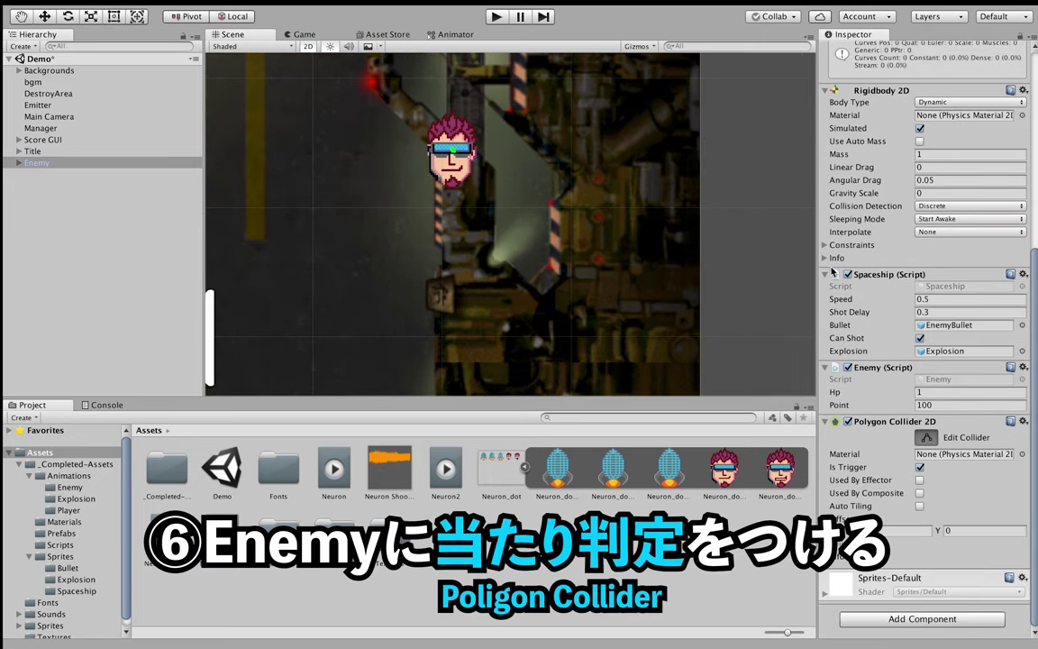
pyautogui.scroll(5, 834, 270)
pyautogui.scroll(-1, 830, 254)
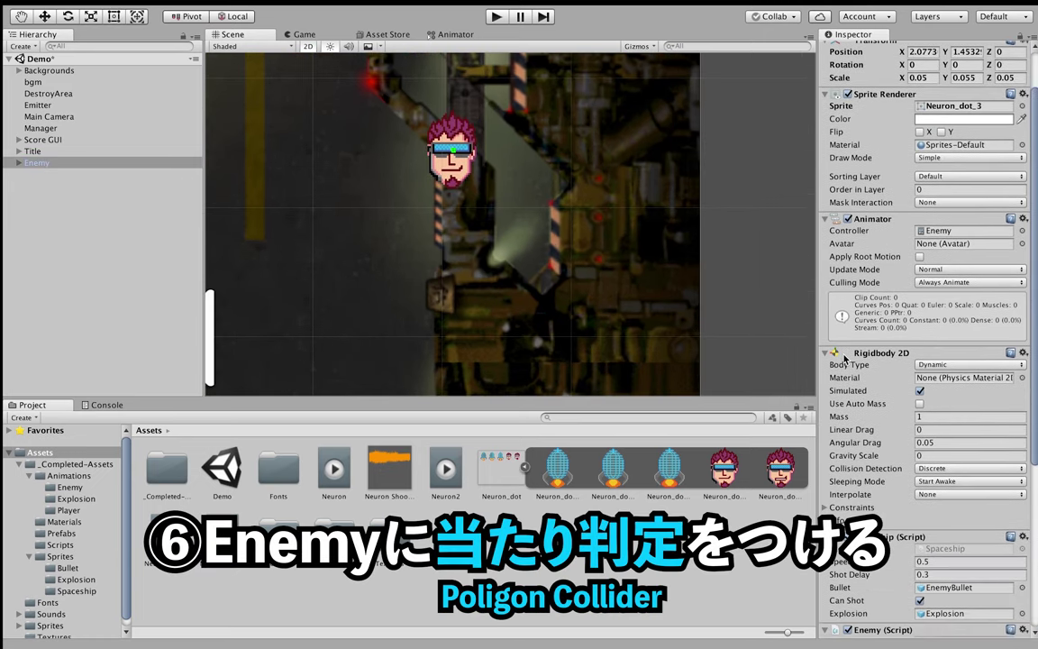
pyautogui.scroll(-3, 830, 257)
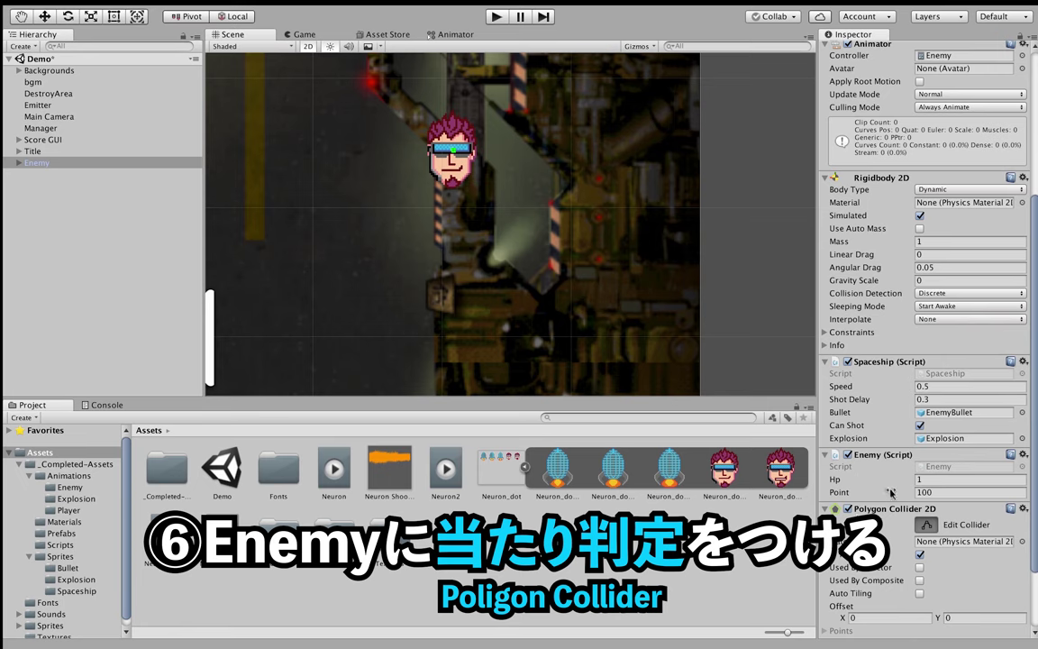
pyautogui.scroll(1, 876, 491)
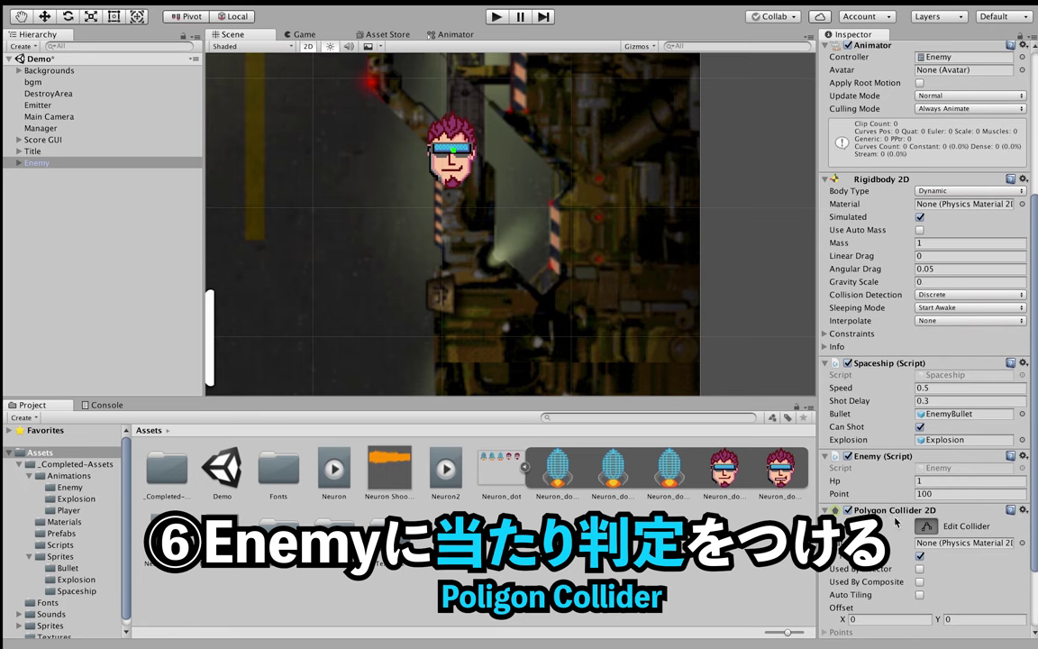
pyautogui.scroll(1, 911, 523)
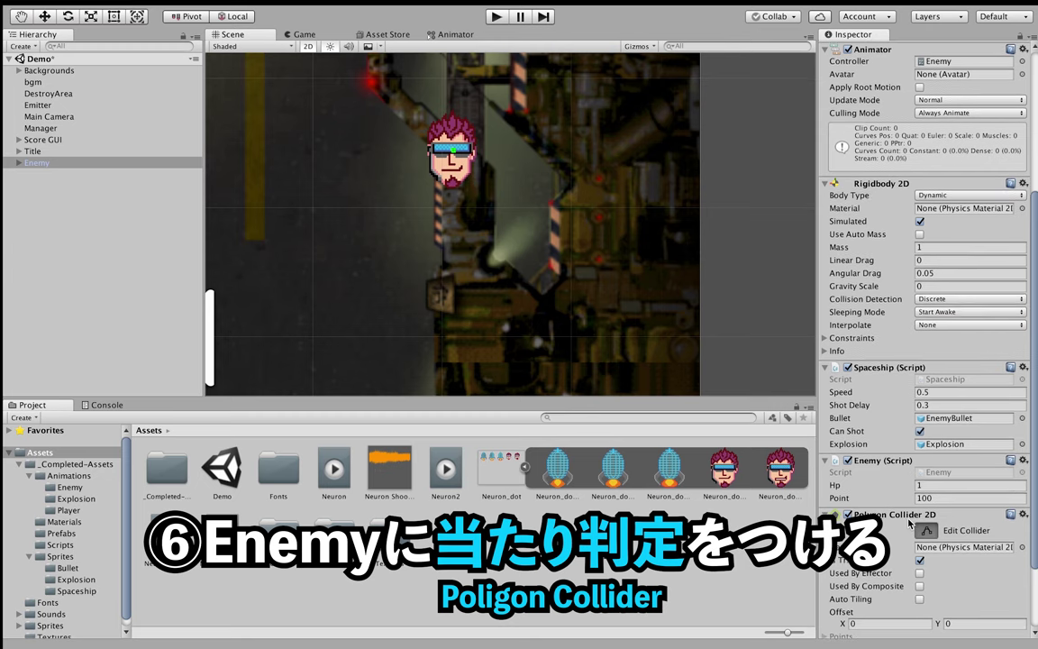
pyautogui.moveTo(545, 269); pyautogui.dragTo(547, 262, button='middle')
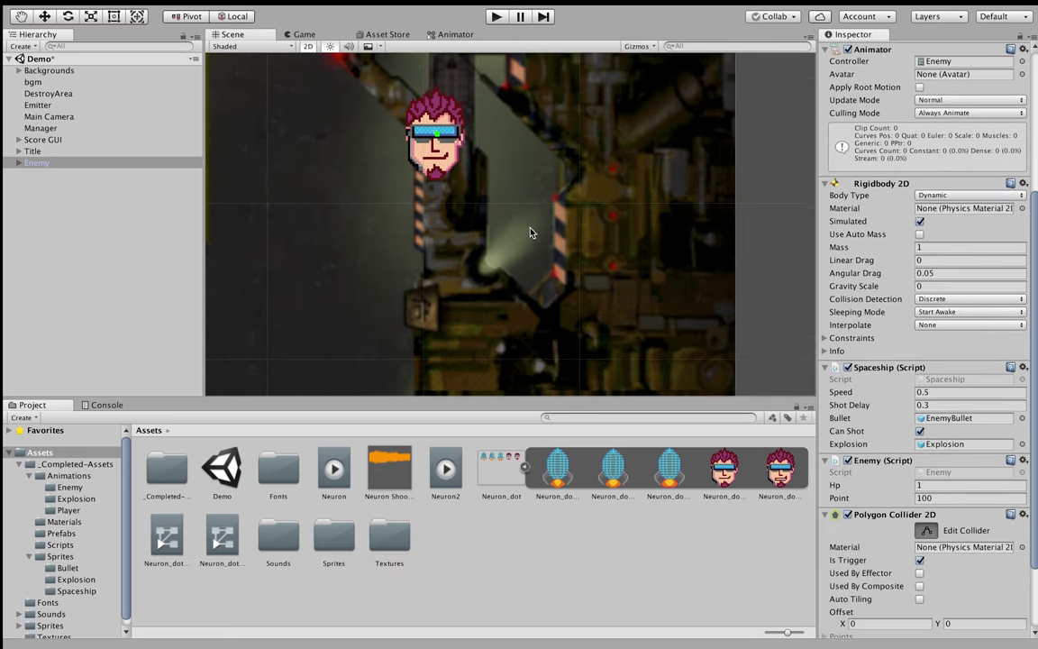
pyautogui.scroll(3, 536, 266)
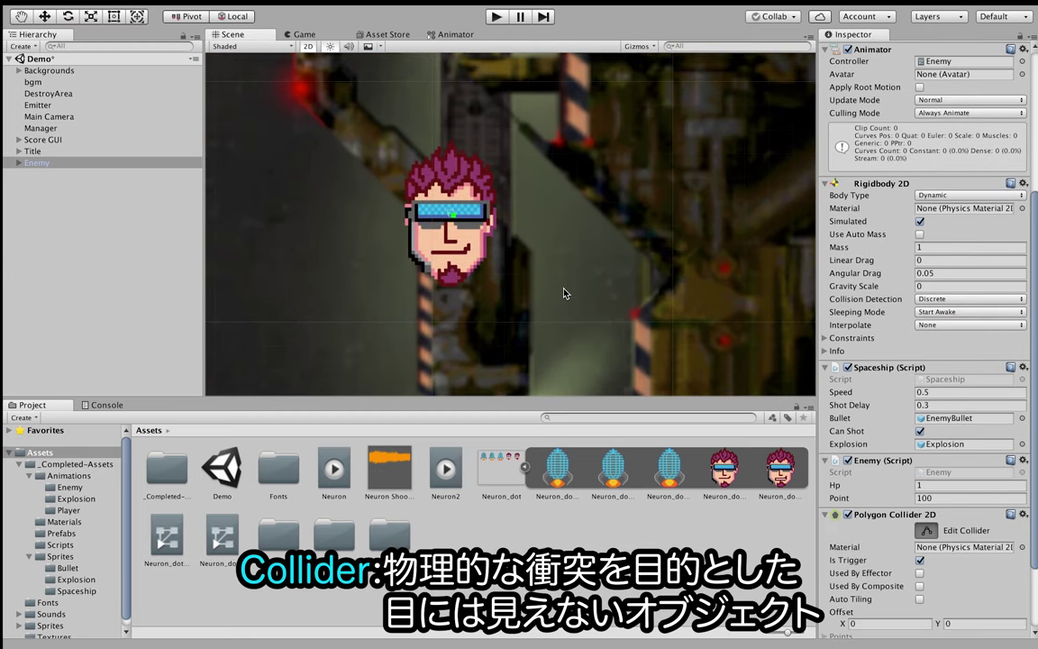
pyautogui.scroll(2, 591, 273)
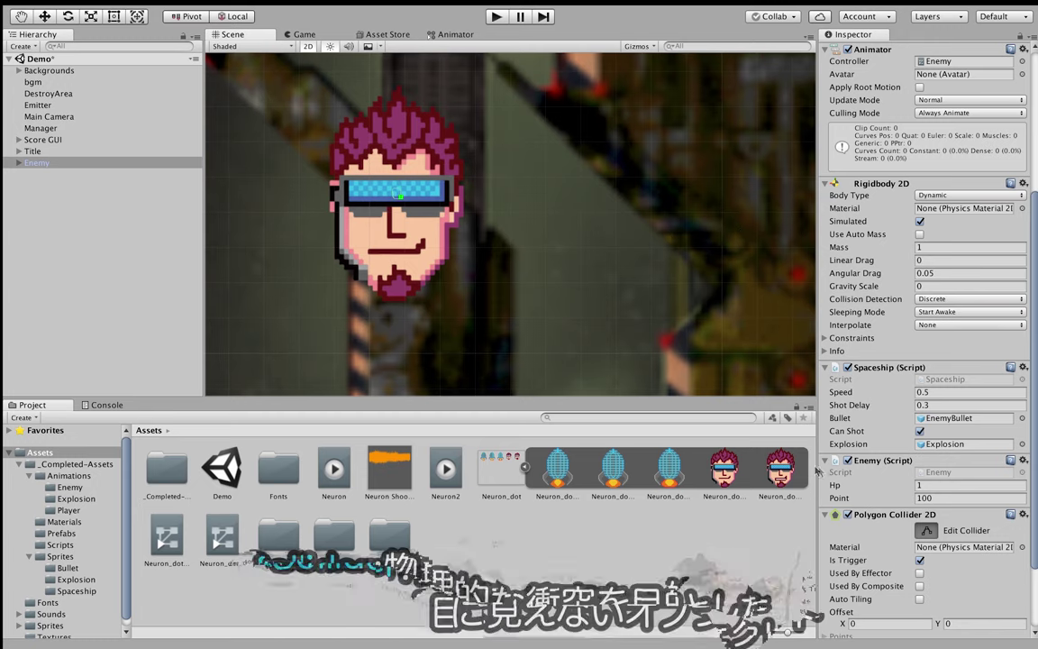
pyautogui.scroll(3, 633, 301)
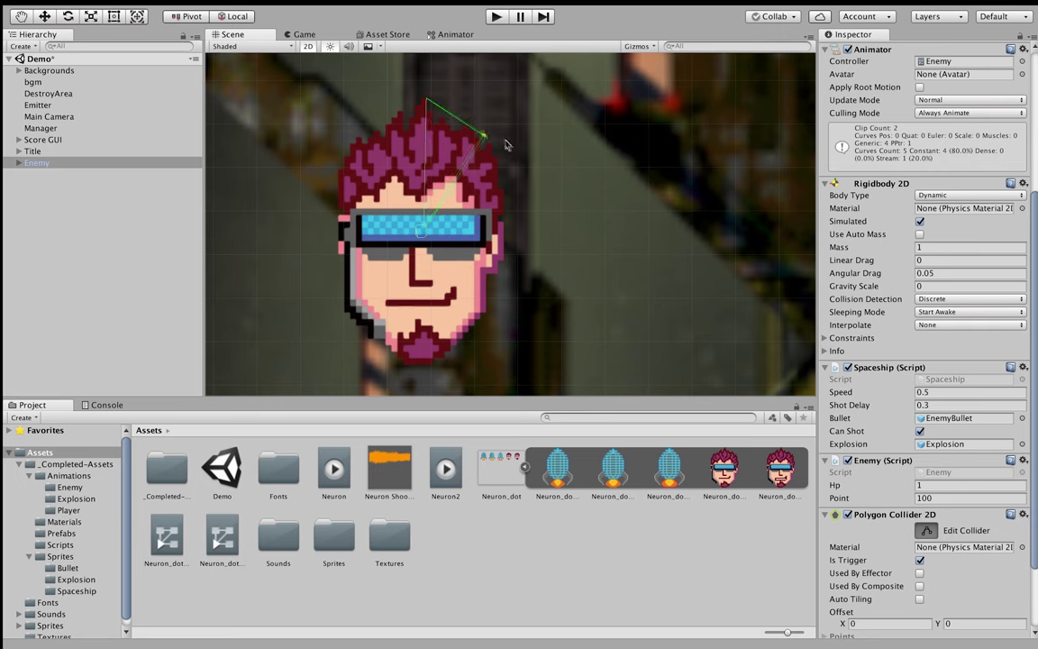
# Drag and add collider vertices around the hair, cheeks, jaw and chin to trace the face
pyautogui.moveTo(506, 144); pyautogui.dragTo(516, 165)
pyautogui.moveTo(427, 232)
pyautogui.mouseDown()
pyautogui.moveTo(503, 264)
pyautogui.moveTo(503, 251)
pyautogui.mouseUp()
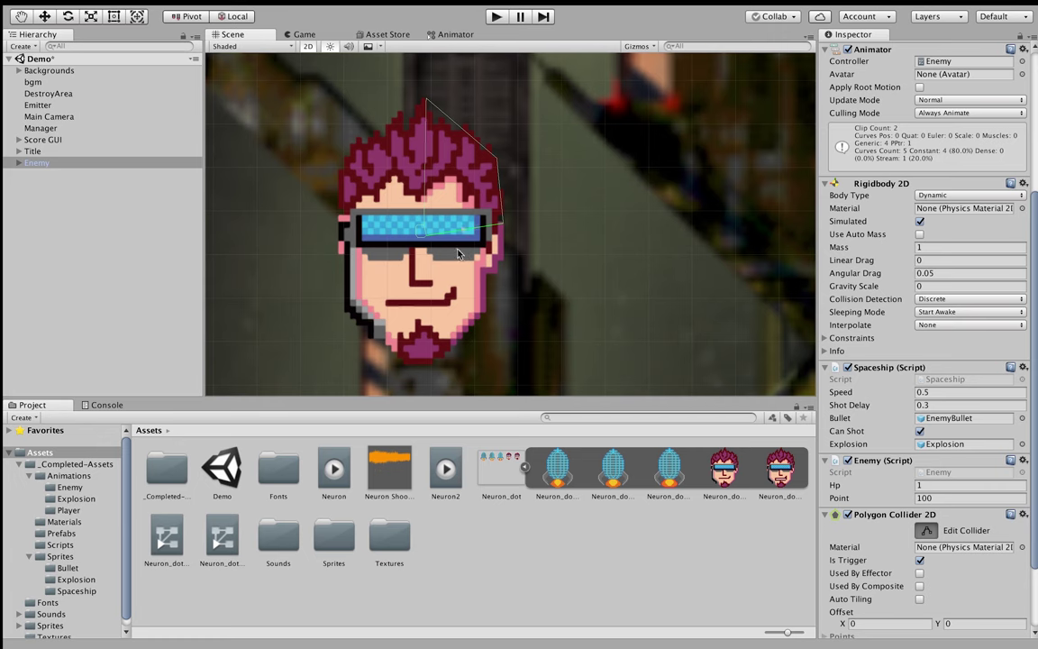
pyautogui.moveTo(425, 236); pyautogui.dragTo(503, 263)
pyautogui.moveTo(503, 261); pyautogui.dragTo(487, 316)
pyautogui.moveTo(422, 245); pyautogui.dragTo(432, 362)
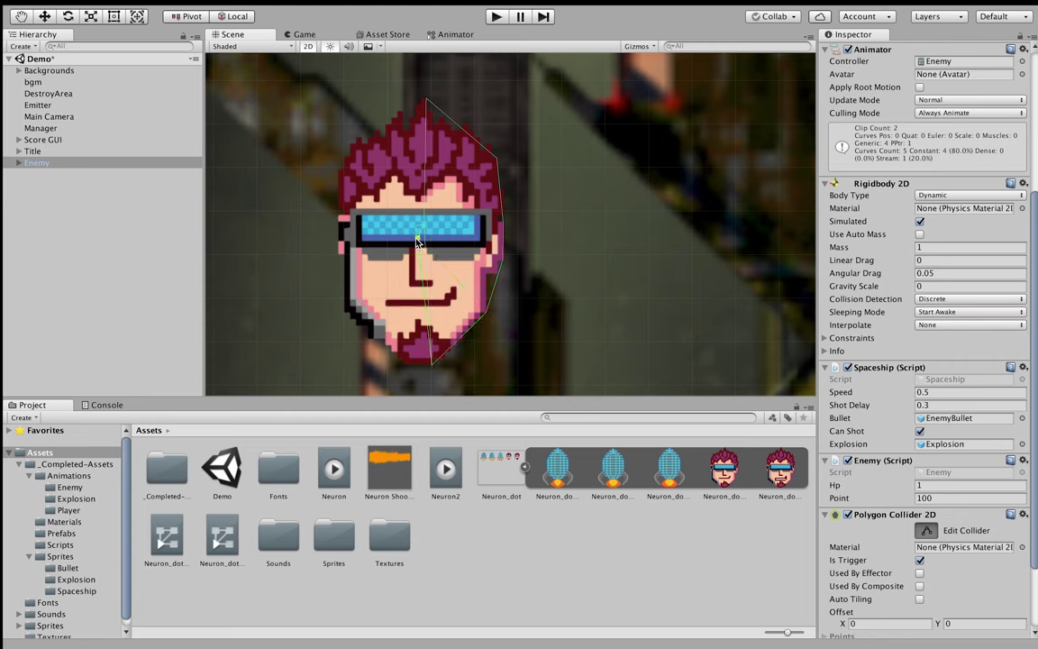
pyautogui.moveTo(417, 240); pyautogui.dragTo(402, 367)
pyautogui.moveTo(414, 240); pyautogui.dragTo(342, 316)
pyautogui.moveTo(414, 236); pyautogui.dragTo(343, 244)
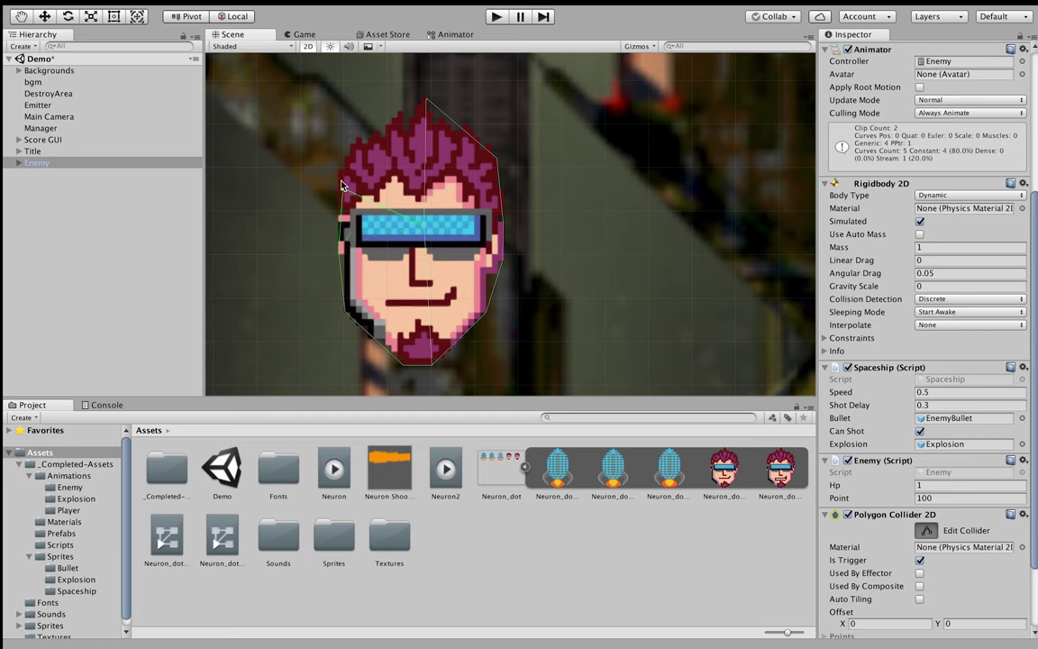
pyautogui.moveTo(339, 174); pyautogui.dragTo(339, 172)
pyautogui.moveTo(420, 226); pyautogui.dragTo(402, 110)
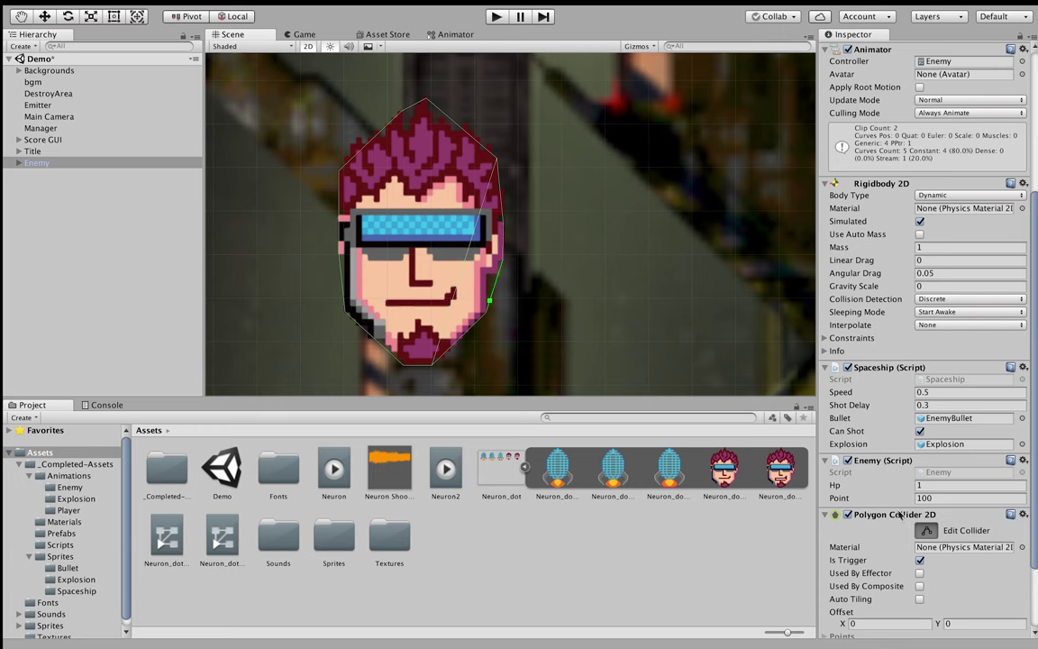
# Copy the Polygon Collider 2D component, then delete the Enemy object from the Hierarchy
pyautogui.rightClick(904, 517)
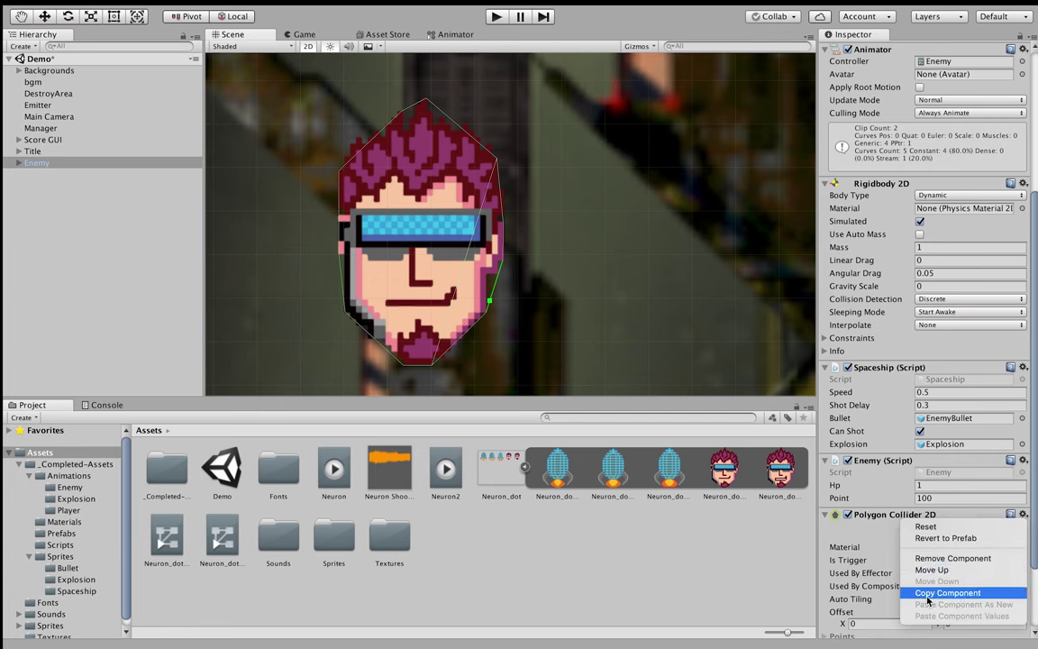
pyautogui.click(928, 593)
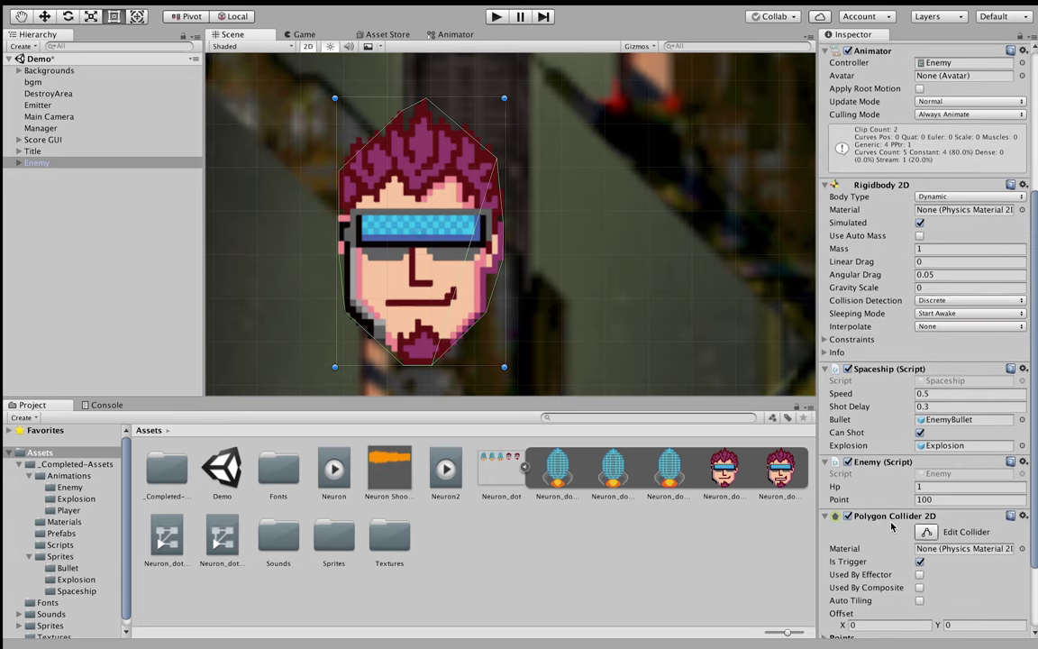
pyautogui.scroll(3, 923, 212)
pyautogui.scroll(5, 924, 211)
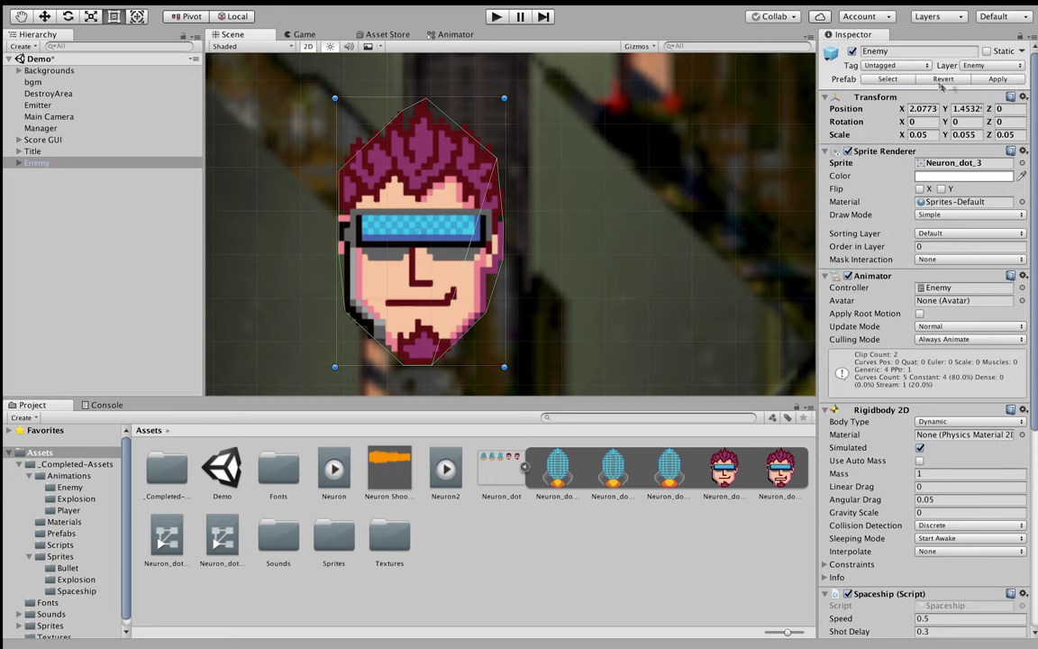
pyautogui.rightClick(99, 162)
pyautogui.click(115, 224)
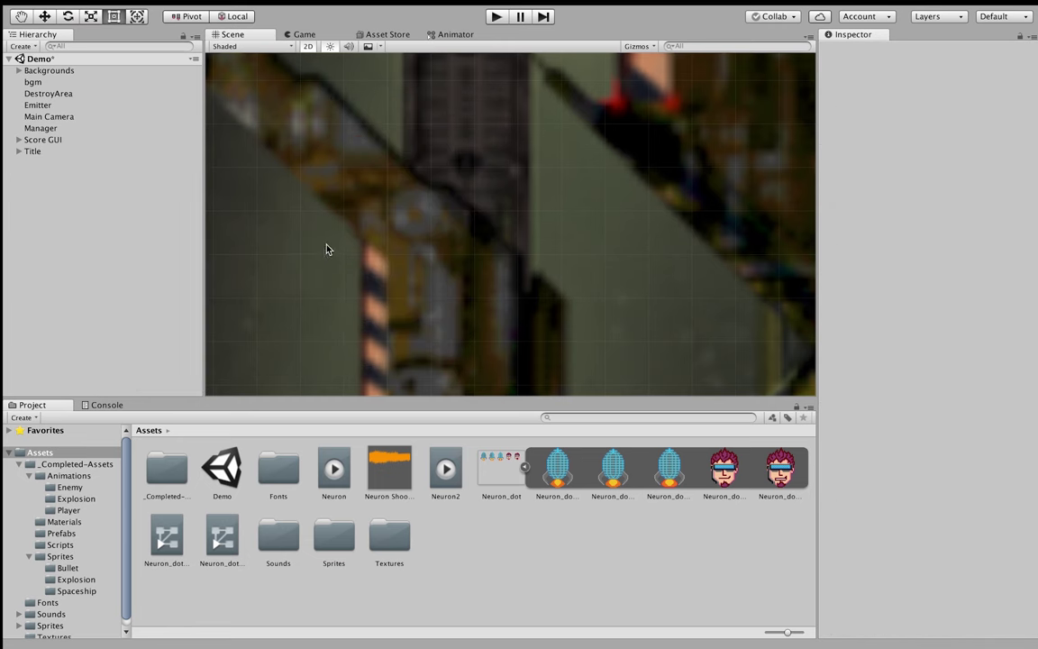
# Collapse the Neuron_dot sheet and open the Prefabs folder to the Enemy prefab
pyautogui.click(526, 468)
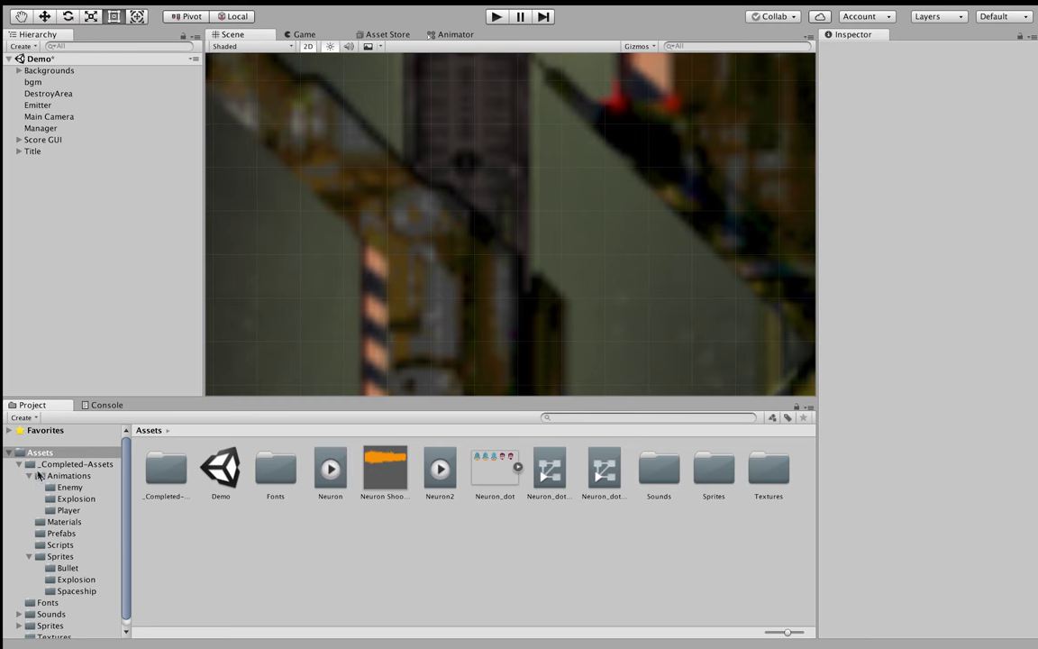
pyautogui.click(63, 488)
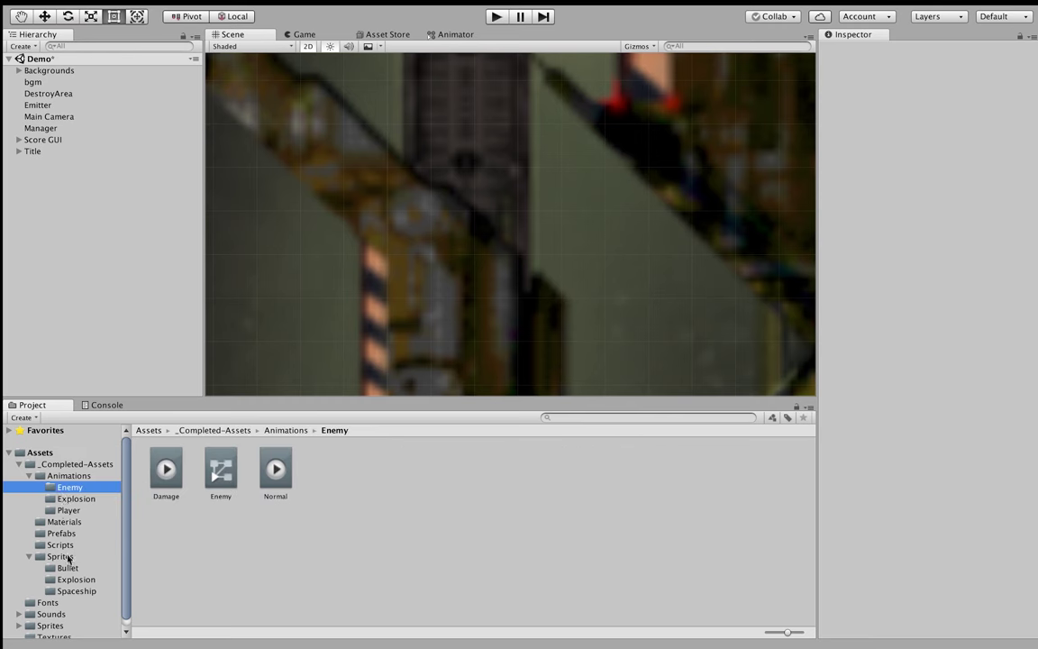
pyautogui.click(65, 534)
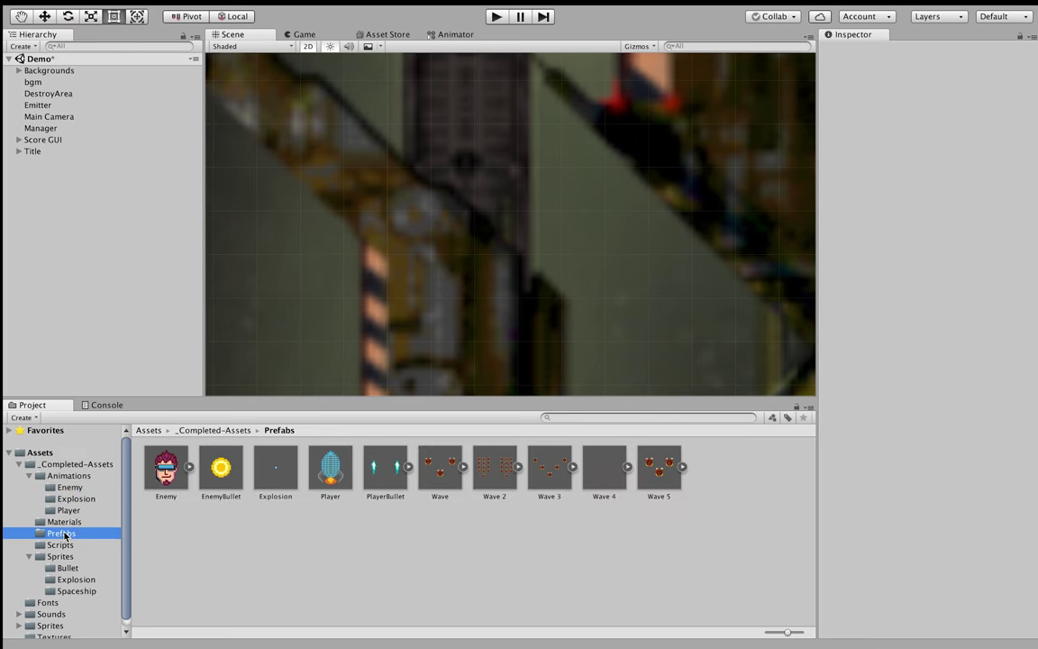
pyautogui.click(190, 469)
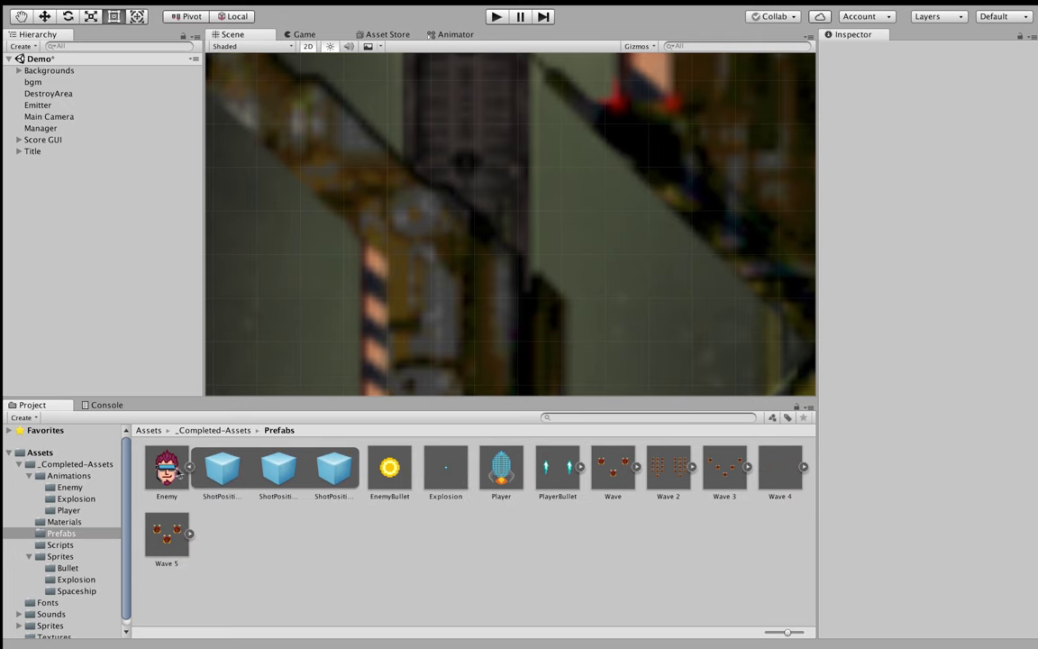
pyautogui.click(165, 468)
# Test-place an Enemy prefab instance in the scene, undo it, and reselect the prefab
pyautogui.scroll(-3, 385, 302)
pyautogui.scroll(-3, 377, 261)
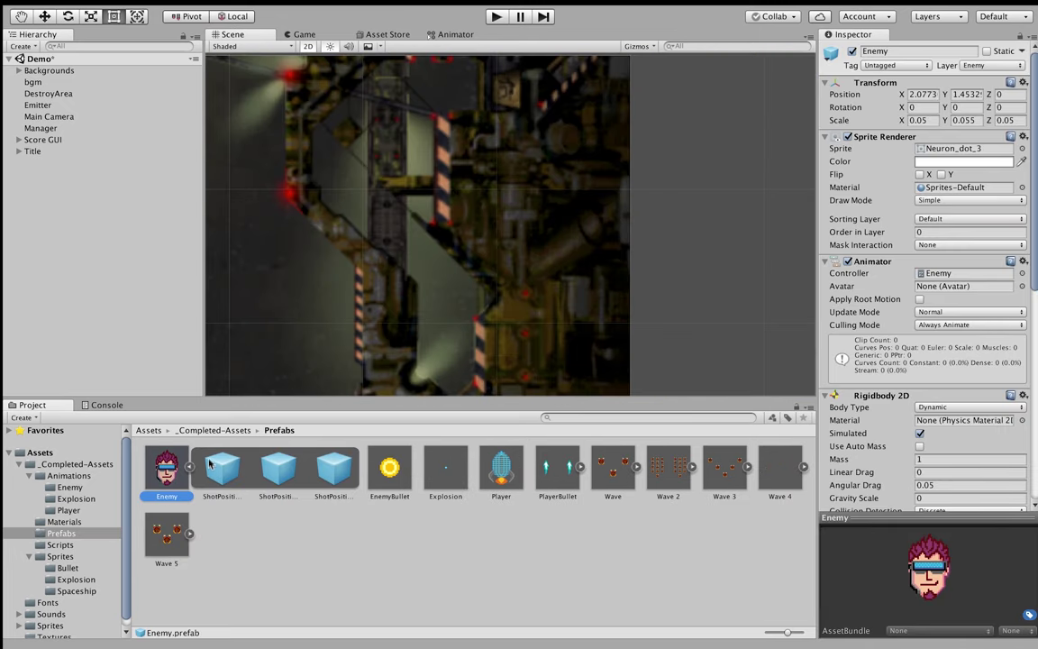
pyautogui.moveTo(171, 469); pyautogui.dragTo(34, 231)
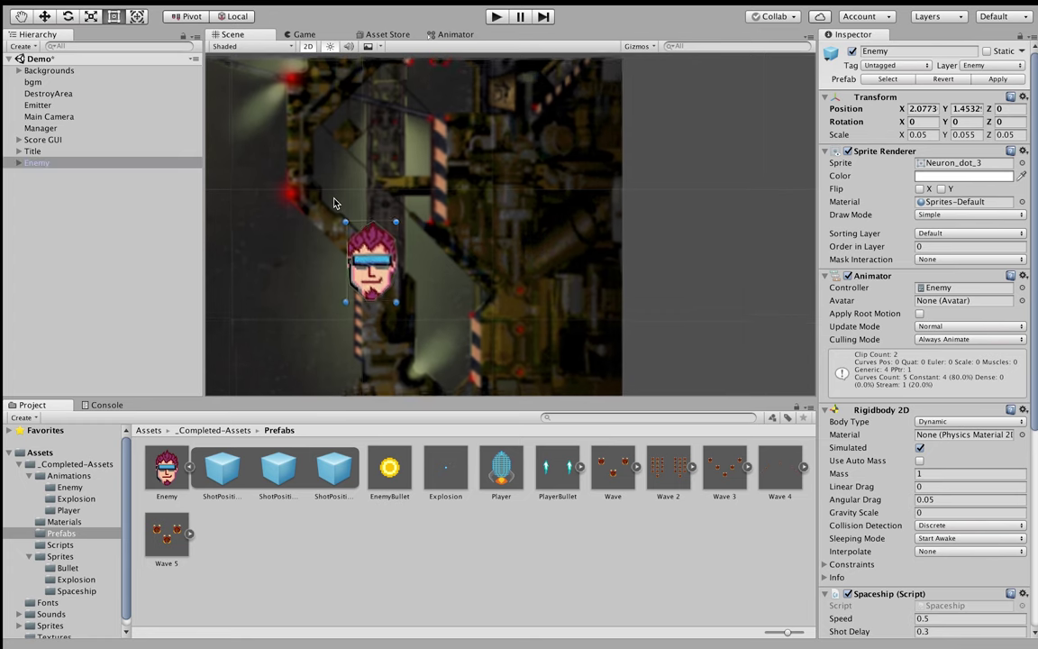
pyautogui.scroll(2, 300, 177)
pyautogui.hotkey('ctrl', 'z')
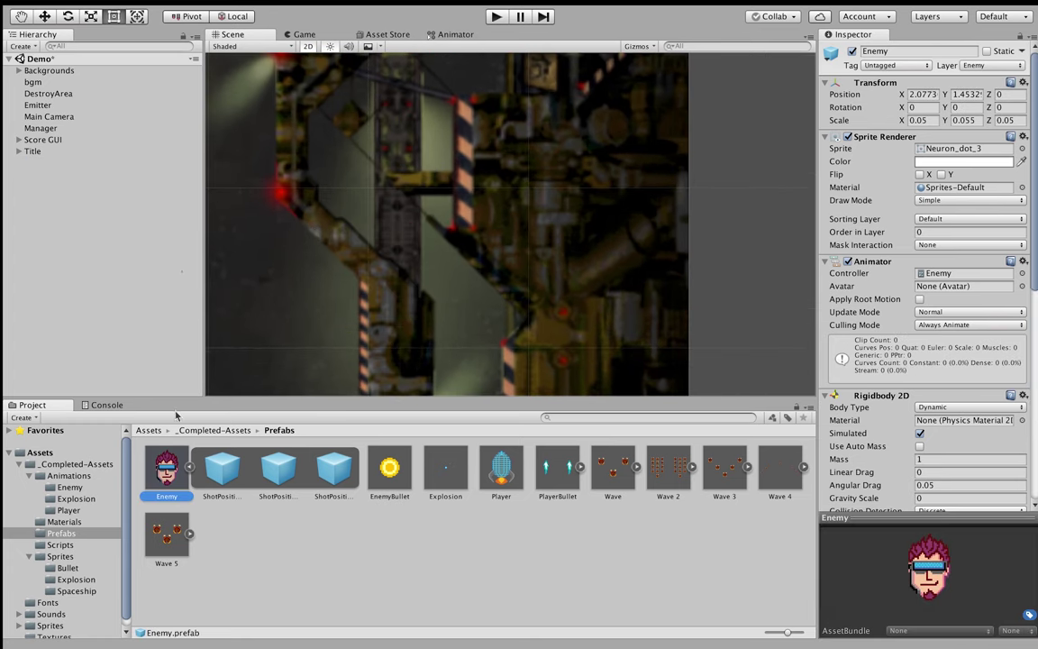
pyautogui.click(189, 466)
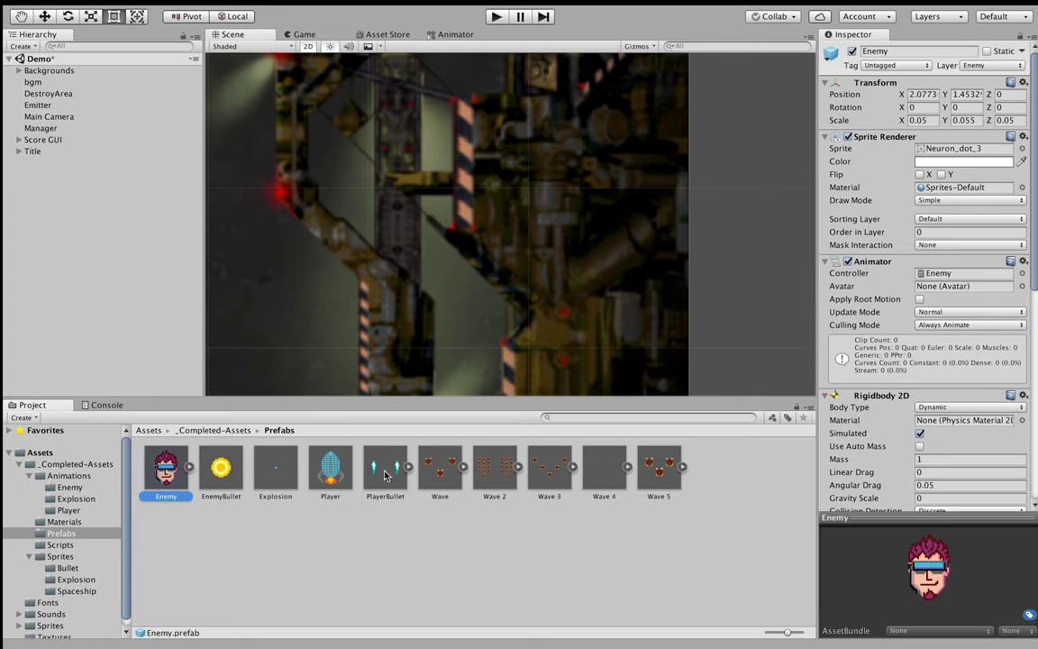
pyautogui.click(463, 465)
pyautogui.click(464, 467)
pyautogui.click(464, 467)
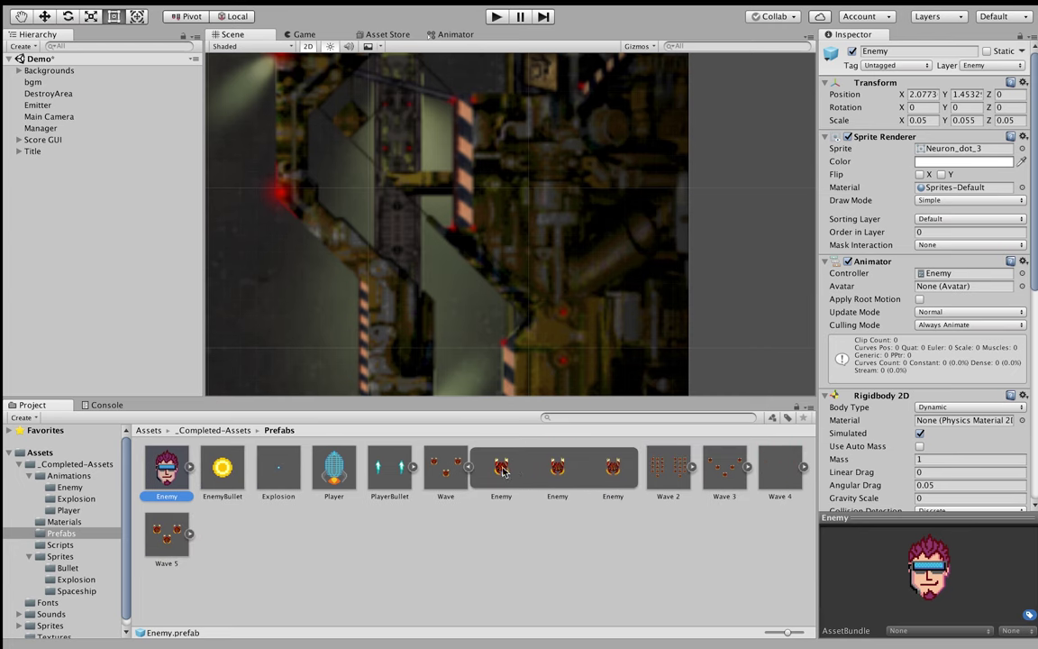
pyautogui.click(516, 470)
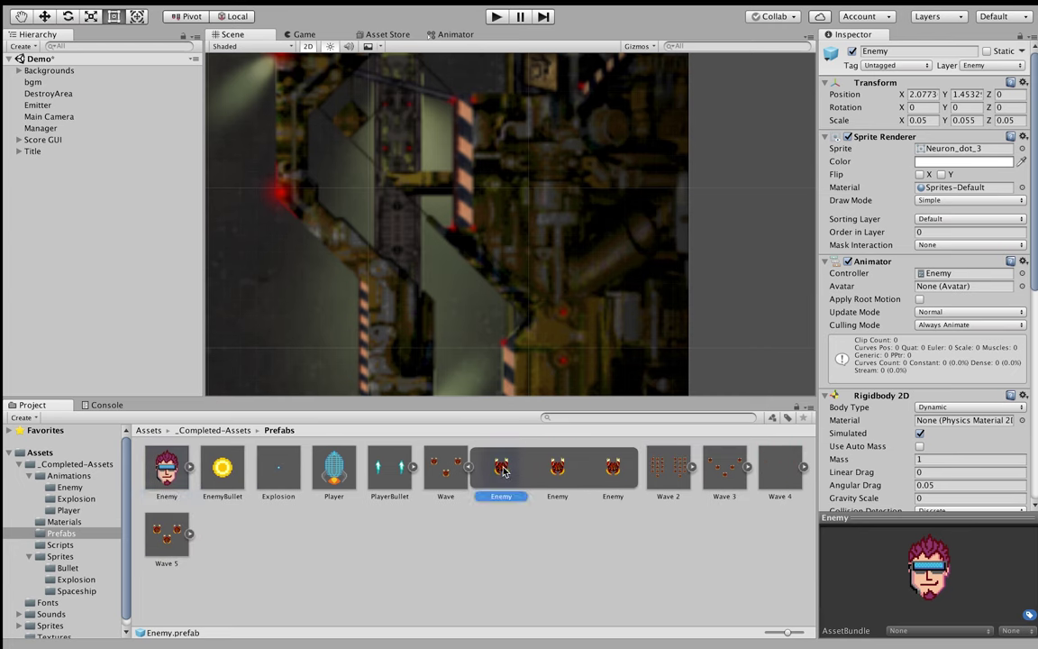
pyautogui.keyDown('shift'); pyautogui.click(613, 465); pyautogui.keyUp('shift')
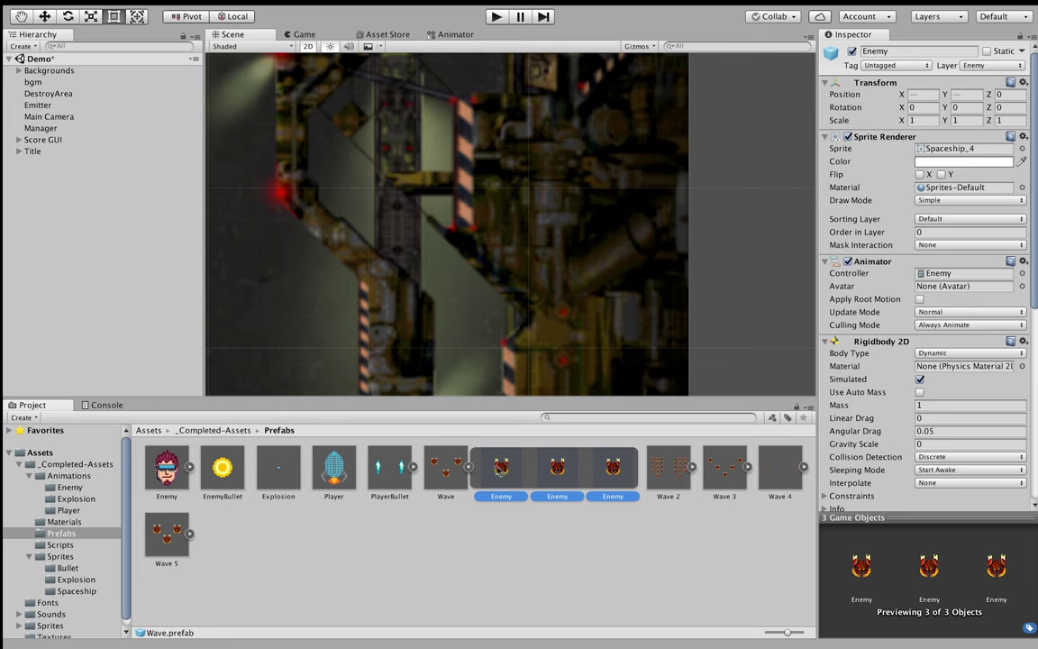
pyautogui.scroll(-10, 899, 339)
pyautogui.scroll(9, 972, 383)
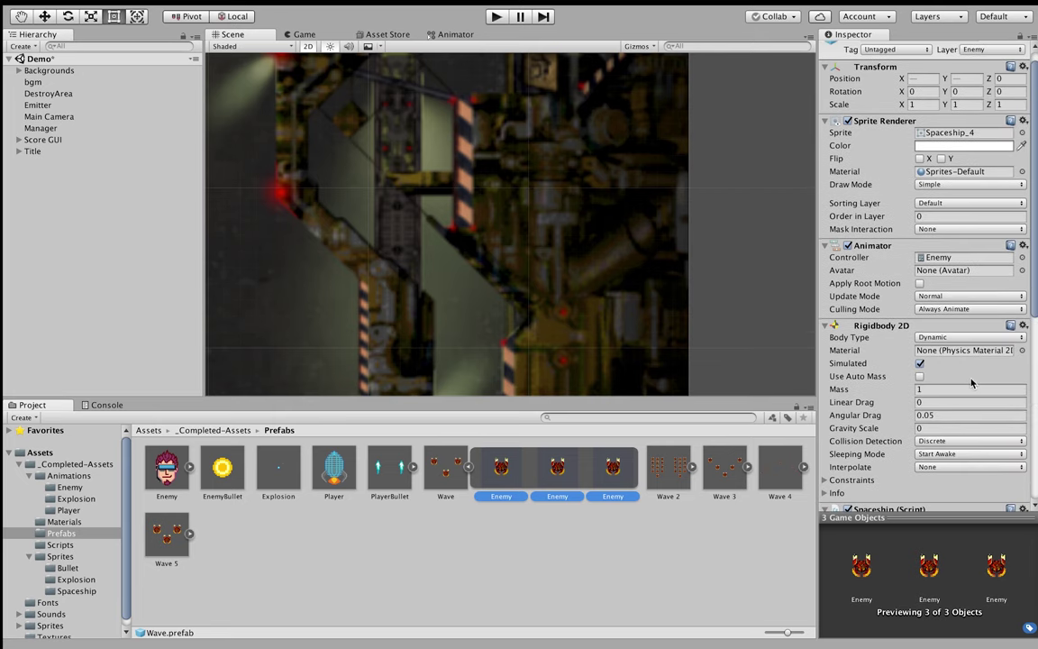
pyautogui.scroll(-3, 883, 375)
pyautogui.scroll(-6, 883, 375)
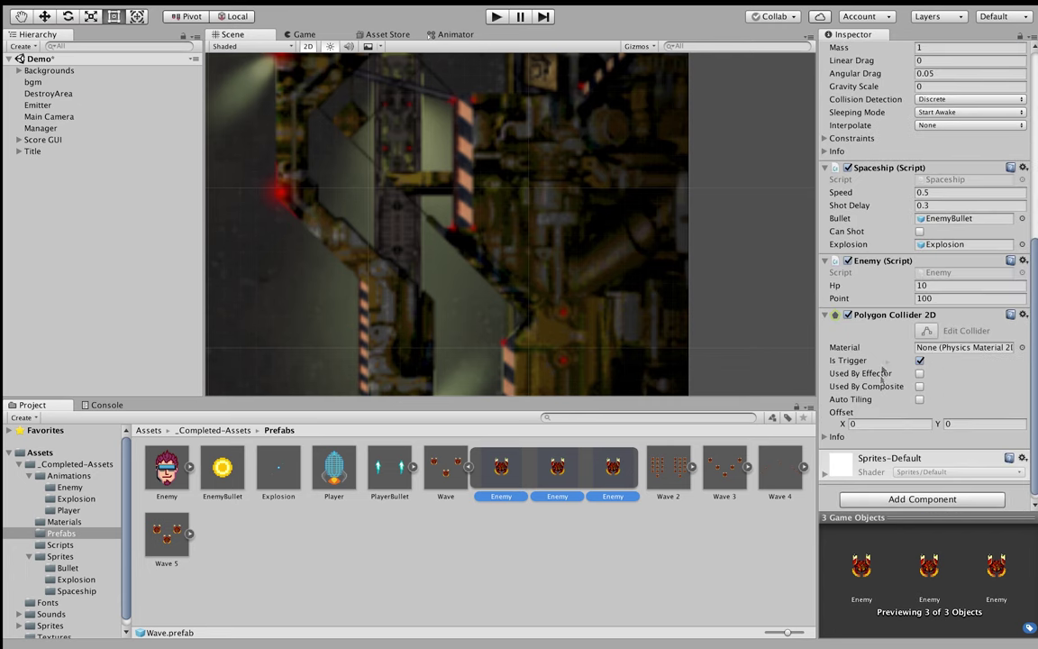
pyautogui.rightClick(901, 321)
pyautogui.click(929, 398)
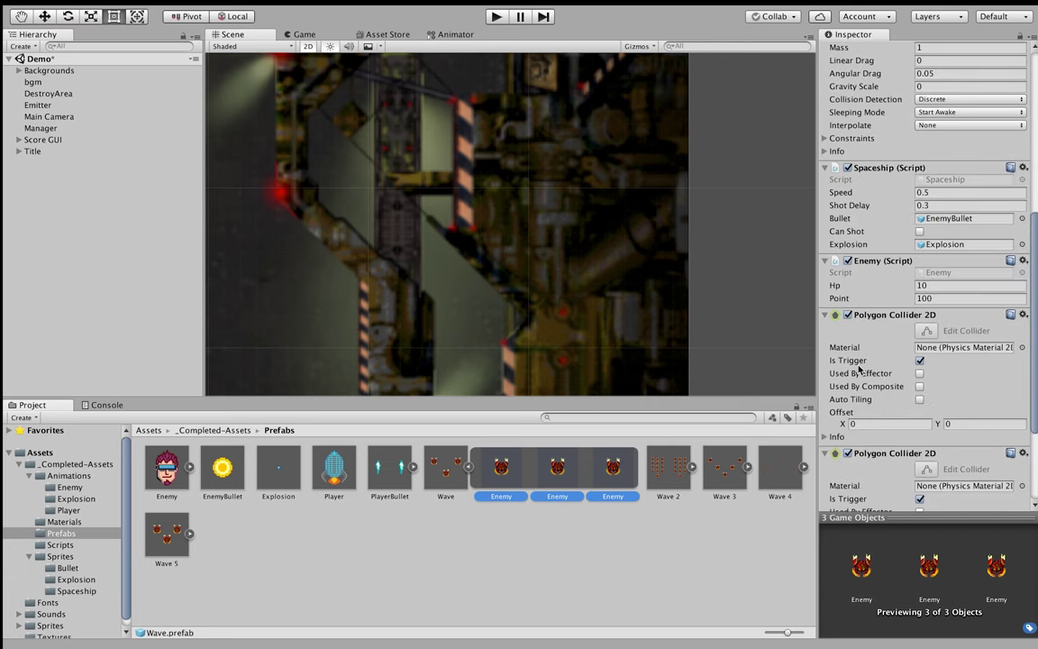
pyautogui.rightClick(874, 321)
pyautogui.click(901, 349)
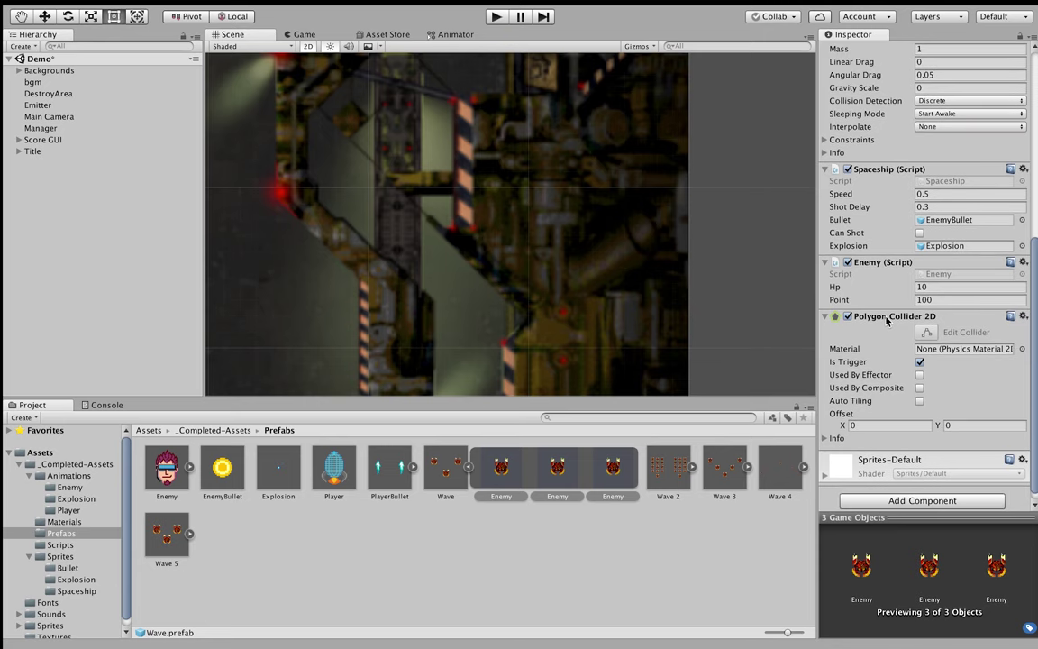
# Place a Wave prefab instance in the Demo scene, undoing and re-adding it once
pyautogui.moveTo(445, 467); pyautogui.dragTo(72, 187)
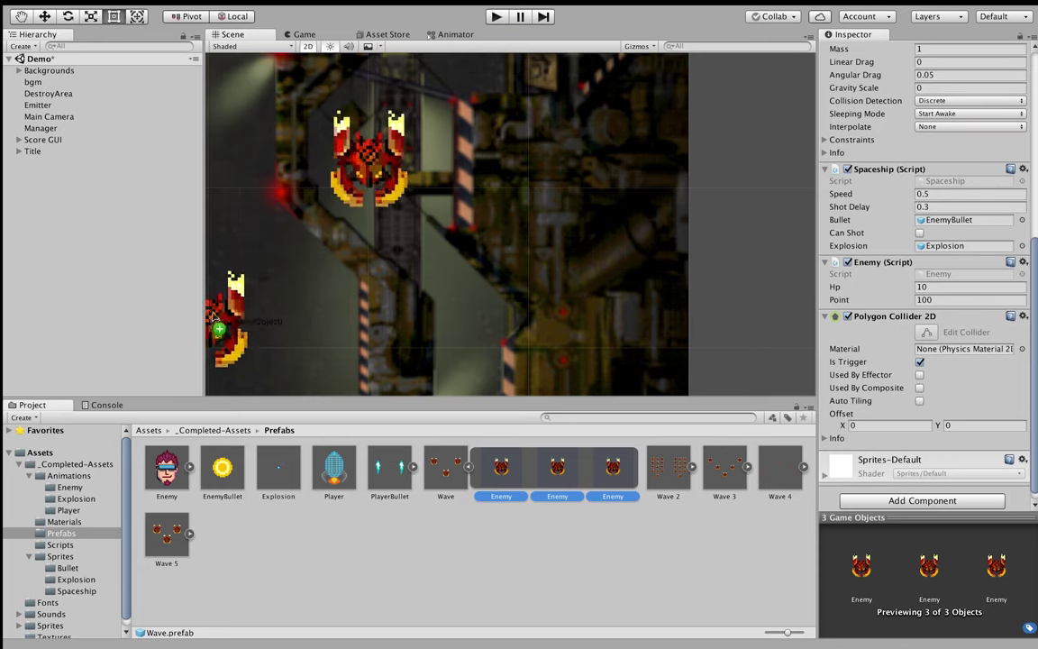
pyautogui.scroll(-3, 370, 227)
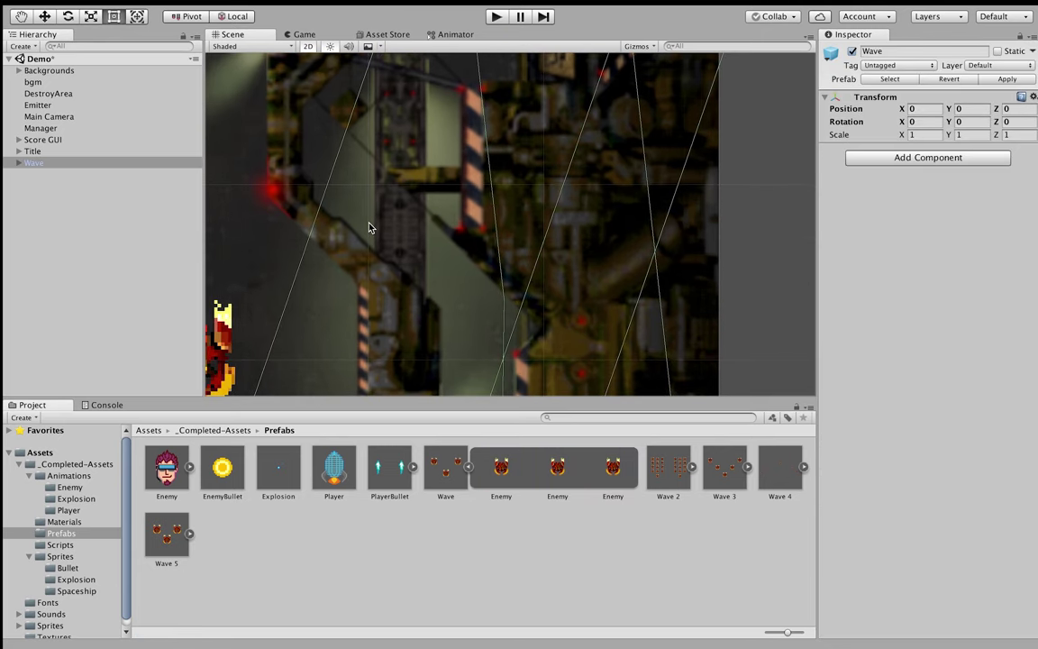
pyautogui.scroll(-3, 371, 227)
pyautogui.scroll(-3, 370, 227)
pyautogui.scroll(-2, 425, 216)
pyautogui.scroll(1, 426, 216)
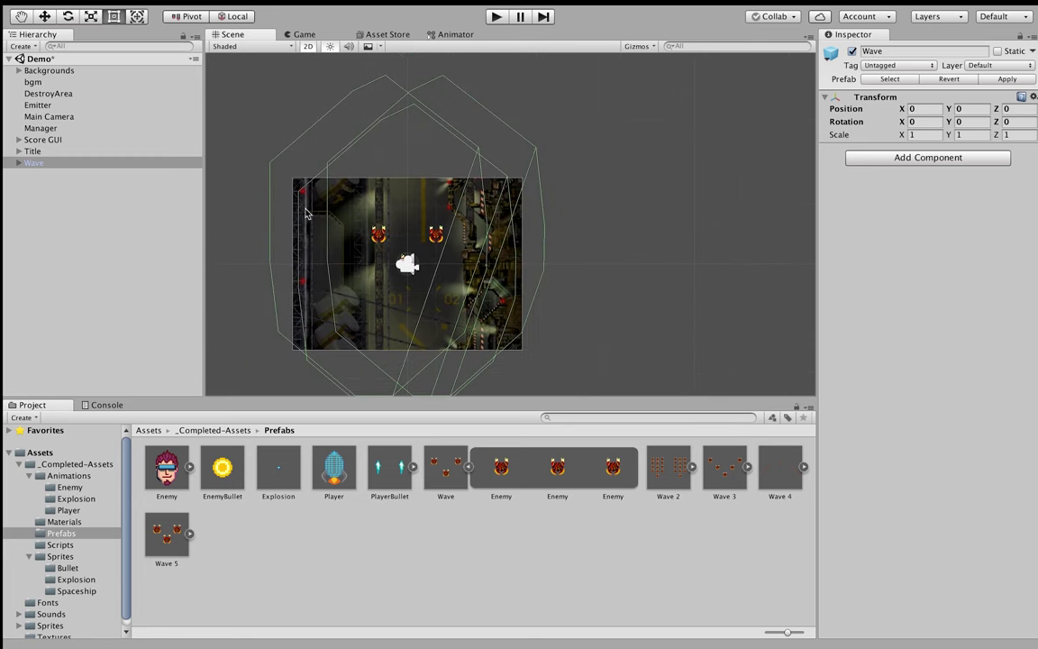
pyautogui.scroll(1, 364, 195)
pyautogui.scroll(1, 292, 180)
pyautogui.scroll(2, 426, 186)
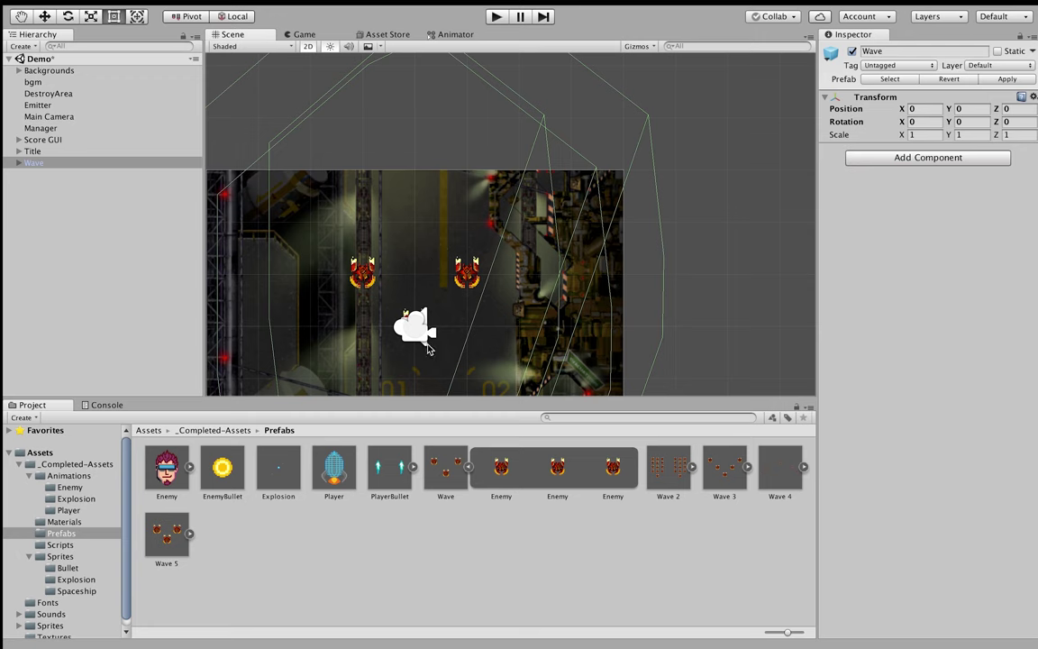
pyautogui.hotkey('ctrl', 'z')
pyautogui.hotkey('ctrl', 'z')
pyautogui.scroll(-10, 919, 317)
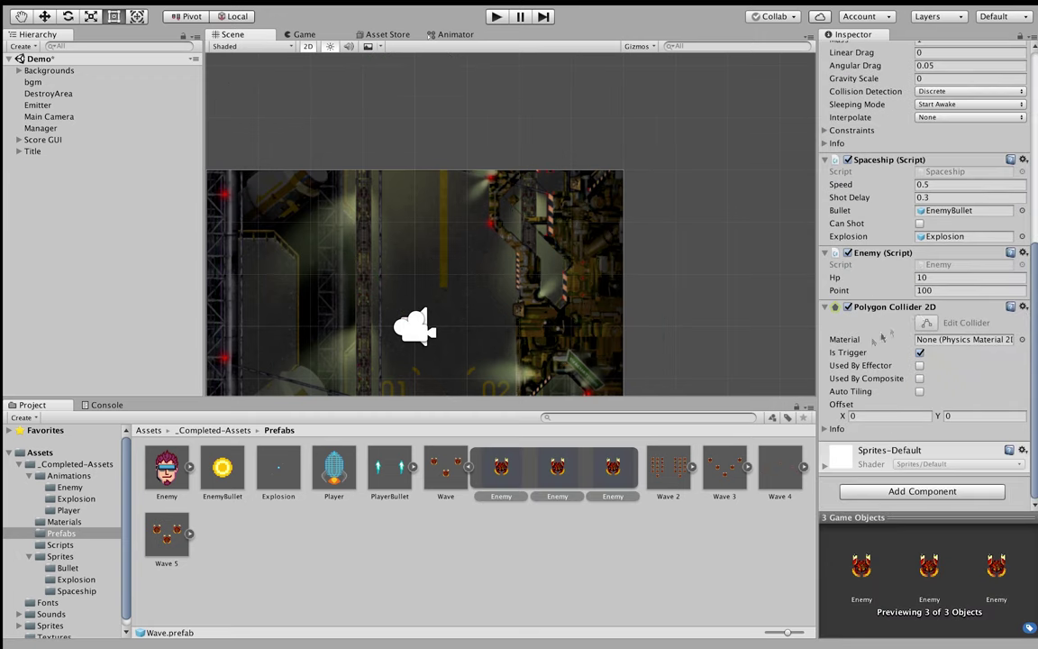
pyautogui.scroll(10, 868, 263)
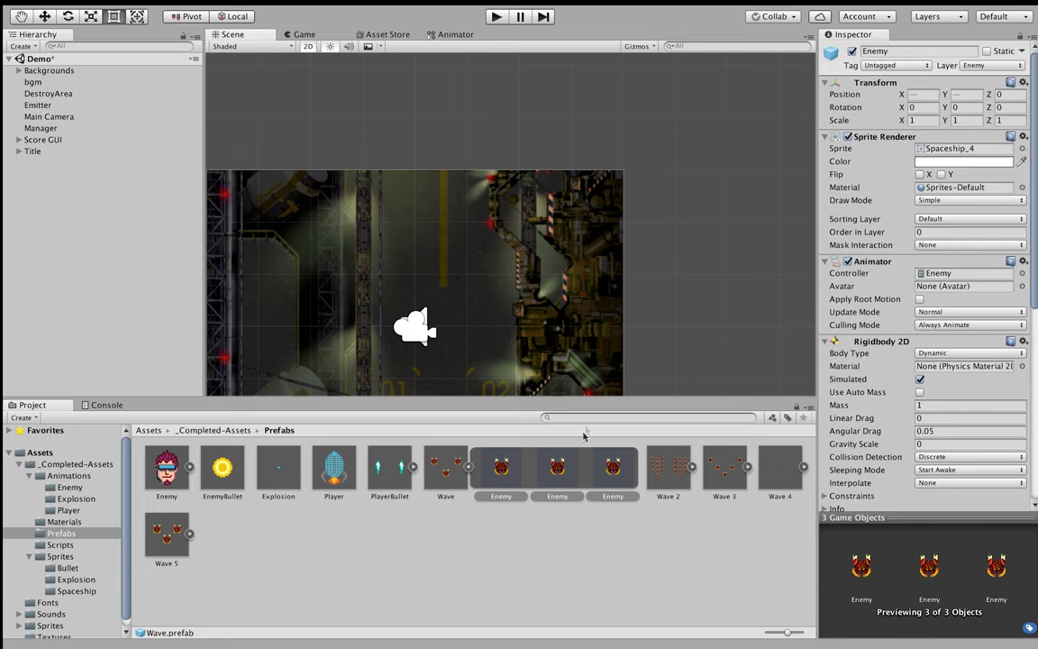
pyautogui.moveTo(445, 465); pyautogui.dragTo(54, 217)
# Add Wave 2, Wave 3, Wave 4 and Wave 5 instances to the scene
pyautogui.scroll(-2, 455, 230)
pyautogui.scroll(-2, 486, 221)
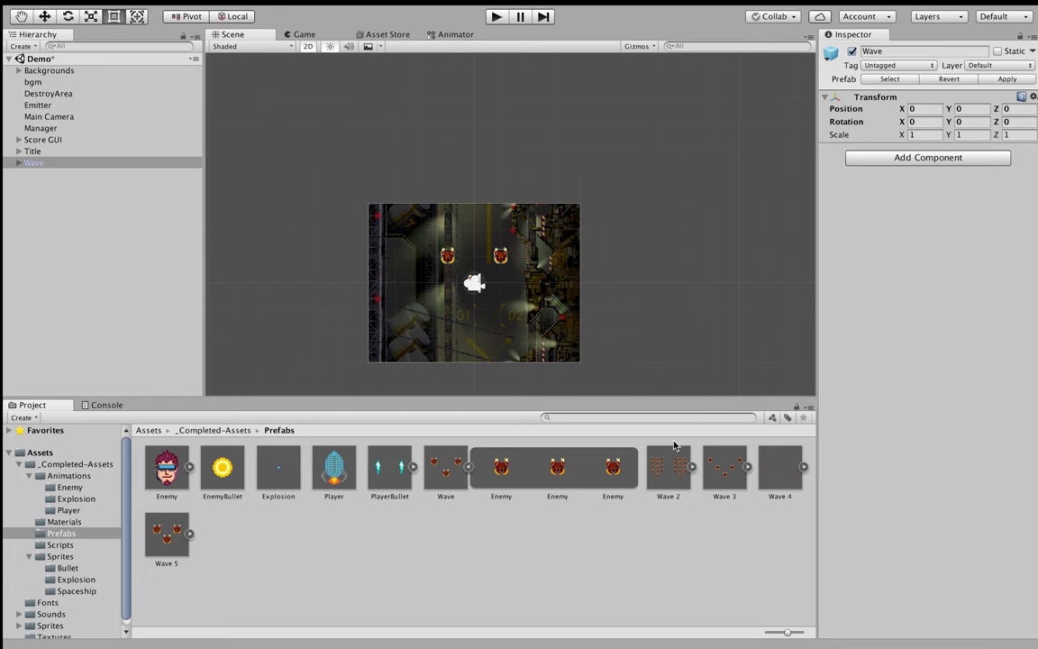
pyautogui.moveTo(667, 464); pyautogui.dragTo(97, 232)
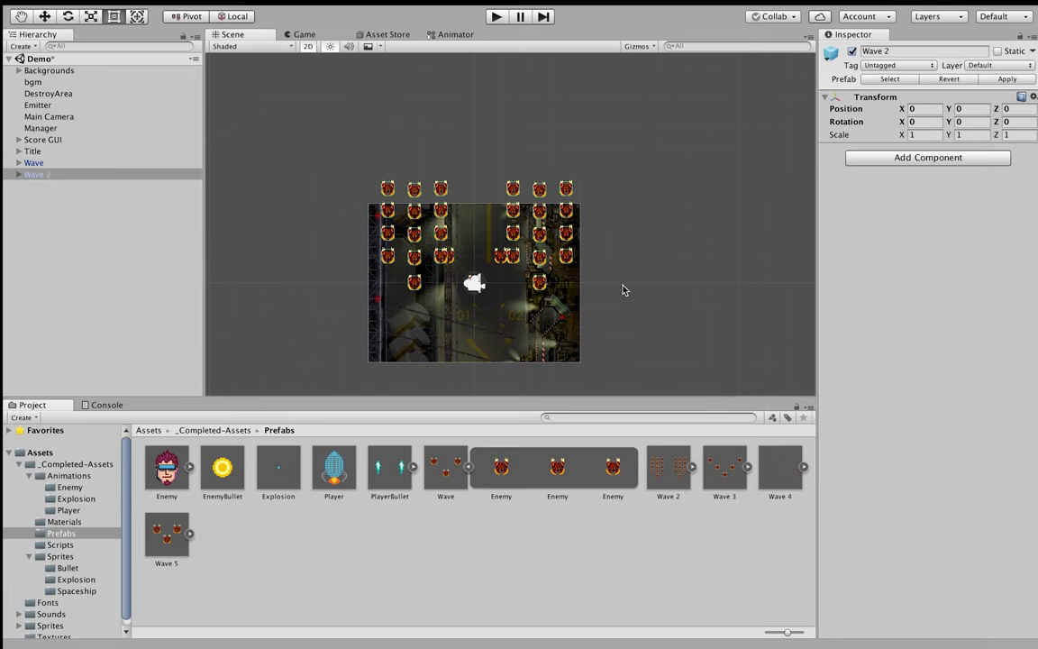
pyautogui.moveTo(724, 466); pyautogui.dragTo(99, 225)
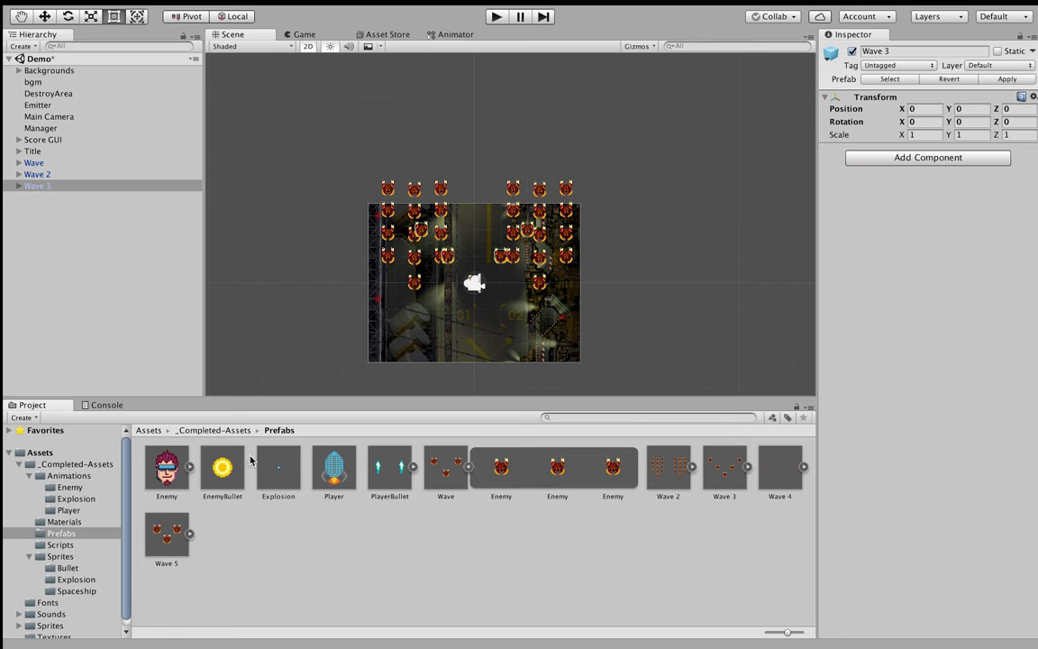
pyautogui.scroll(2, 493, 273)
pyautogui.scroll(2, 494, 273)
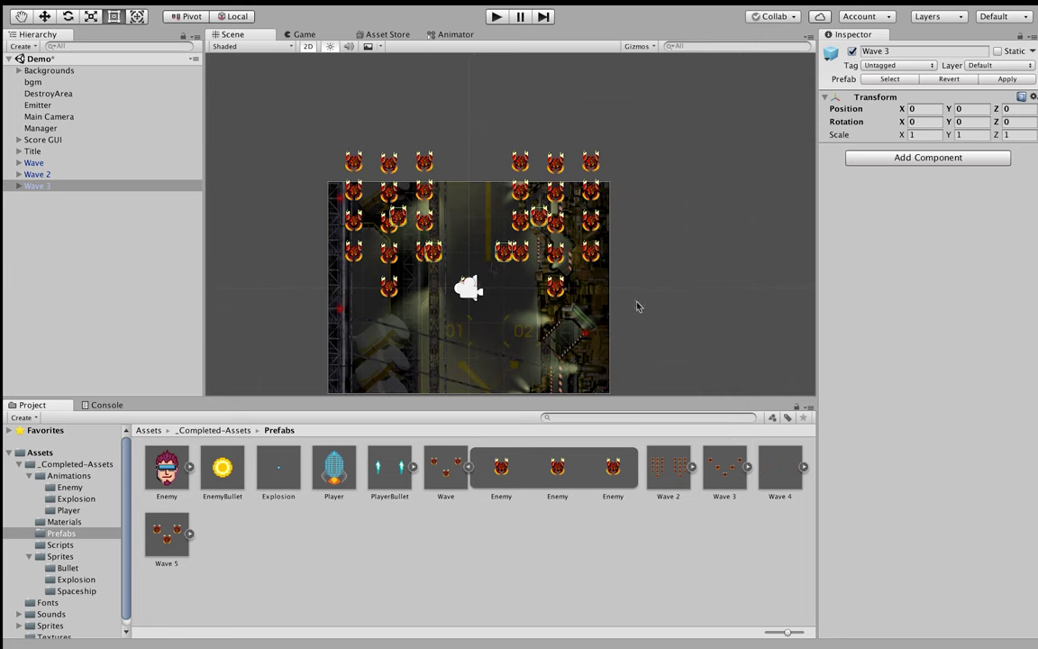
pyautogui.scroll(-1, 533, 271)
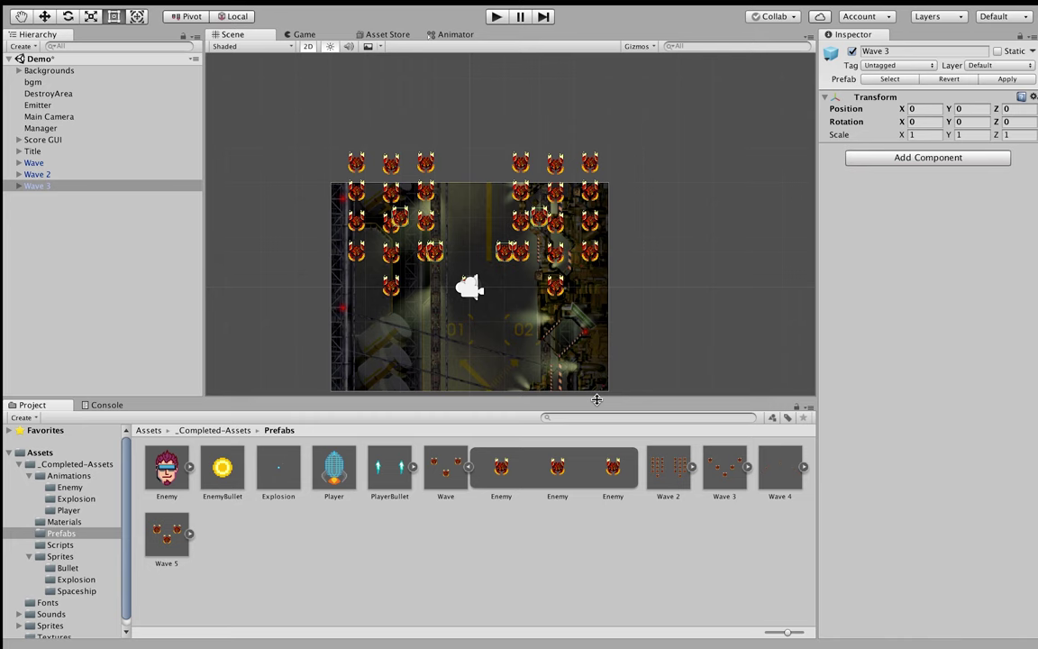
pyautogui.moveTo(779, 467); pyautogui.dragTo(45, 261)
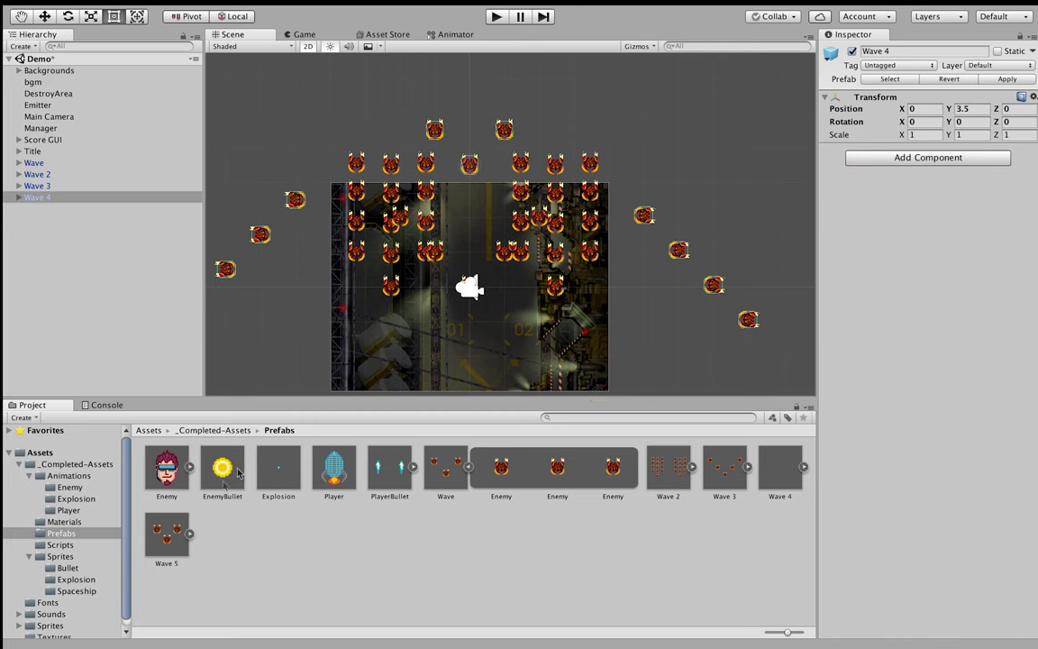
pyautogui.moveTo(178, 532); pyautogui.dragTo(63, 205)
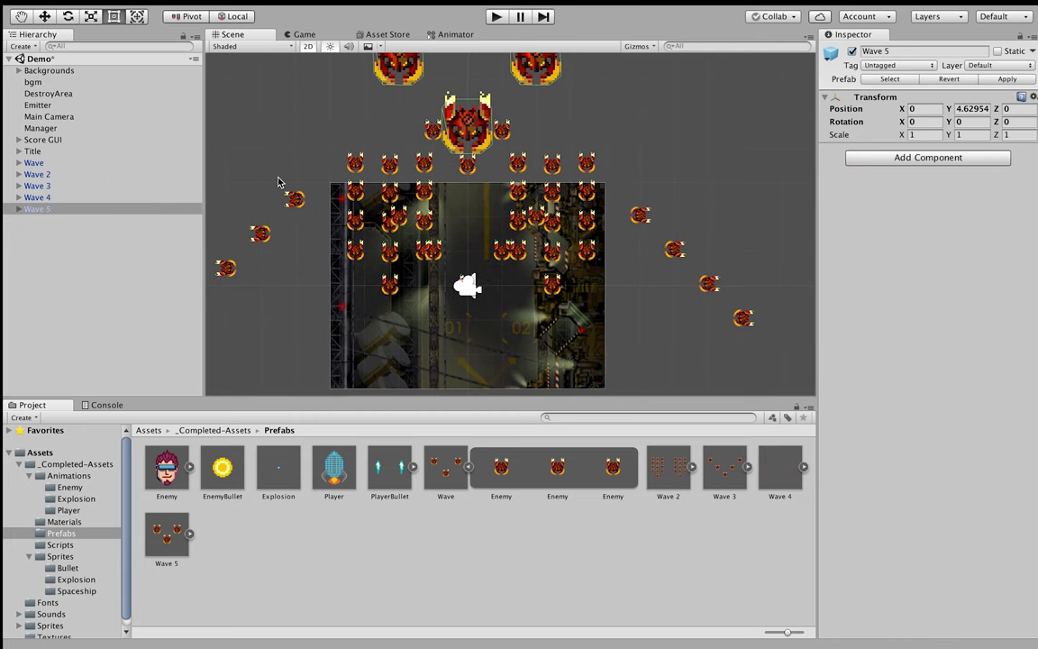
pyautogui.scroll(2, 432, 167)
pyautogui.scroll(1, 436, 185)
pyautogui.scroll(1, 437, 200)
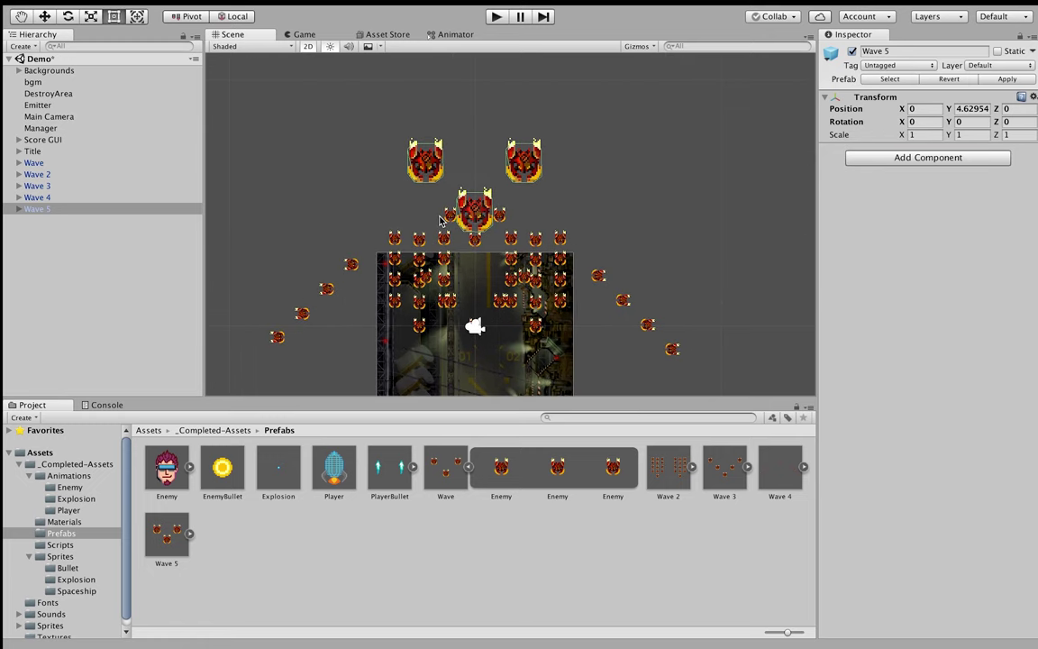
pyautogui.scroll(1, 441, 220)
pyautogui.scroll(1, 441, 216)
pyautogui.scroll(2, 449, 203)
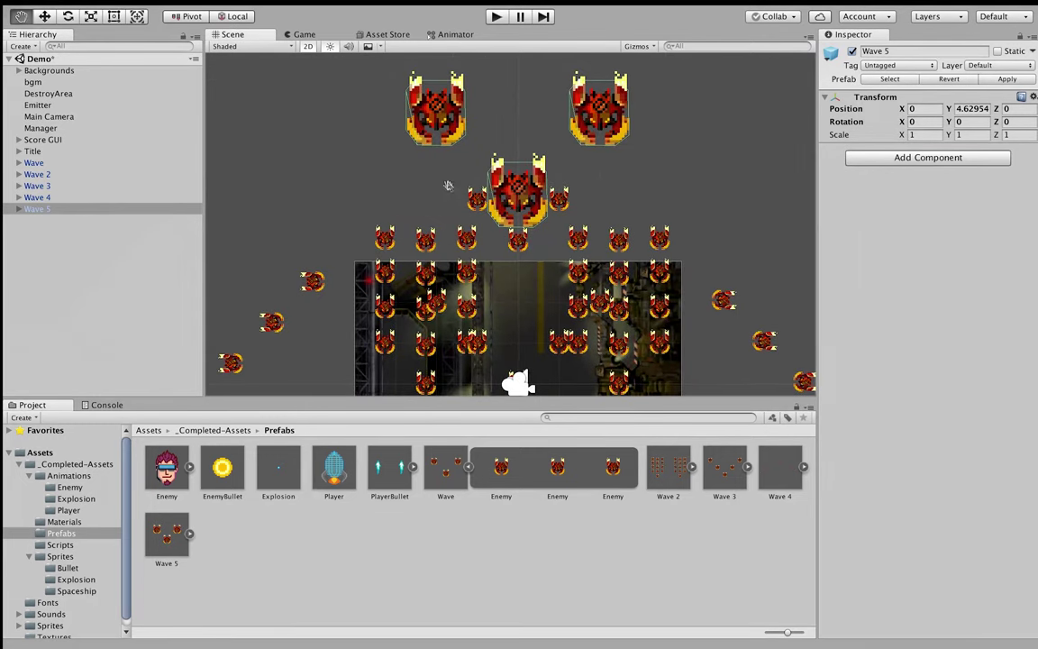
pyautogui.moveTo(446, 186); pyautogui.dragTo(489, 163, button='middle')
pyautogui.scroll(-1, 490, 163)
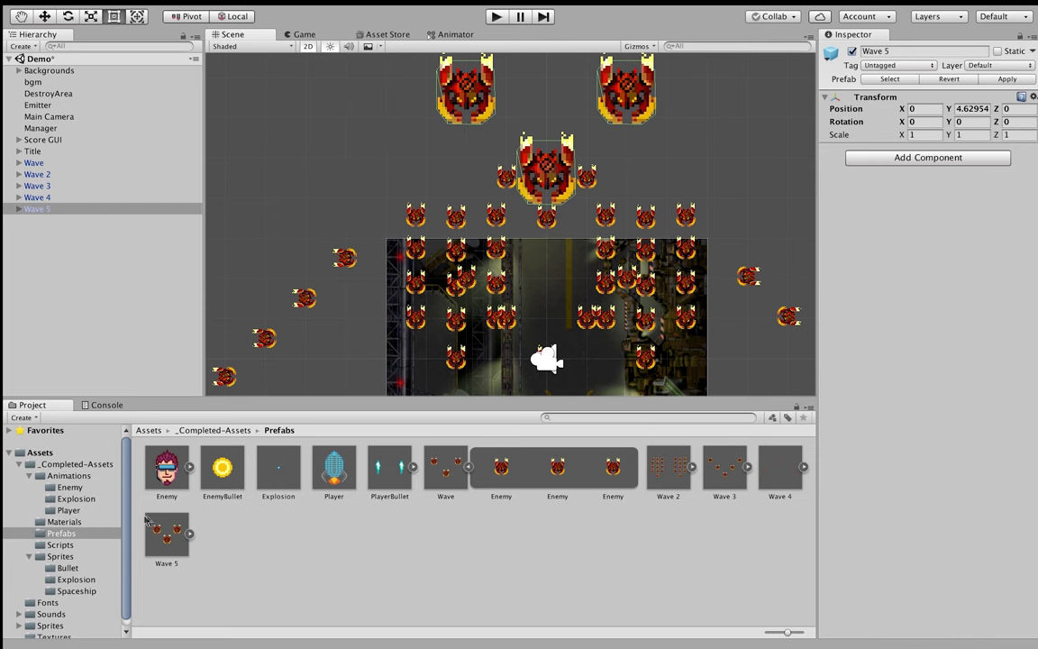
# Select the three Enemy children of the Wave instance in the Hierarchy
pyautogui.click(49, 453)
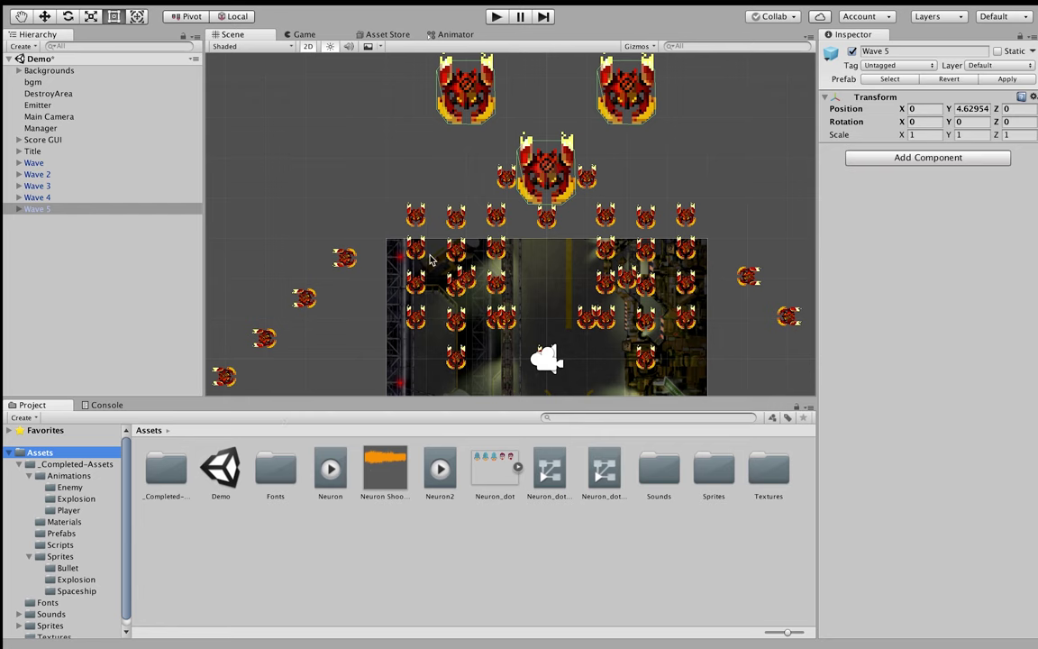
pyautogui.click(42, 164)
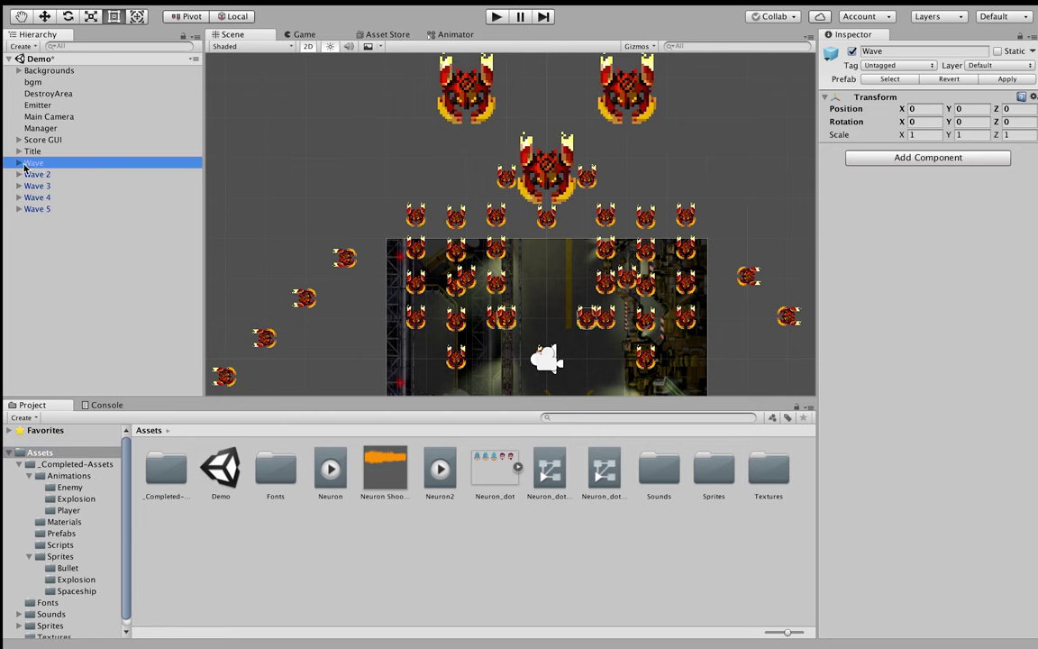
pyautogui.click(20, 163)
pyautogui.click(45, 174)
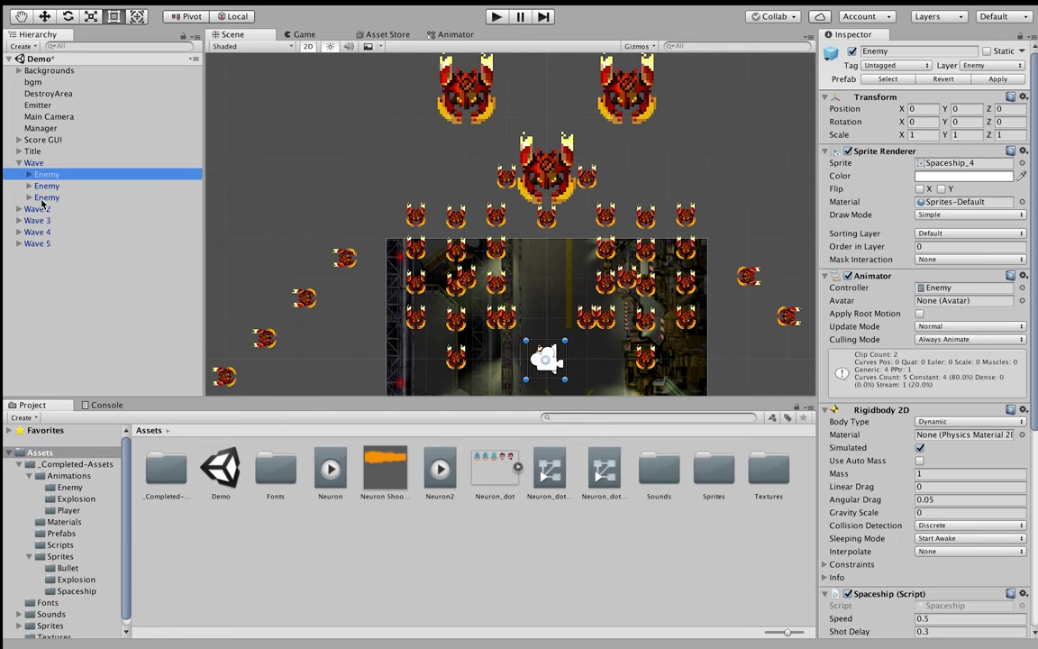
pyautogui.keyDown('shift'); pyautogui.click(42, 199); pyautogui.keyUp('shift')
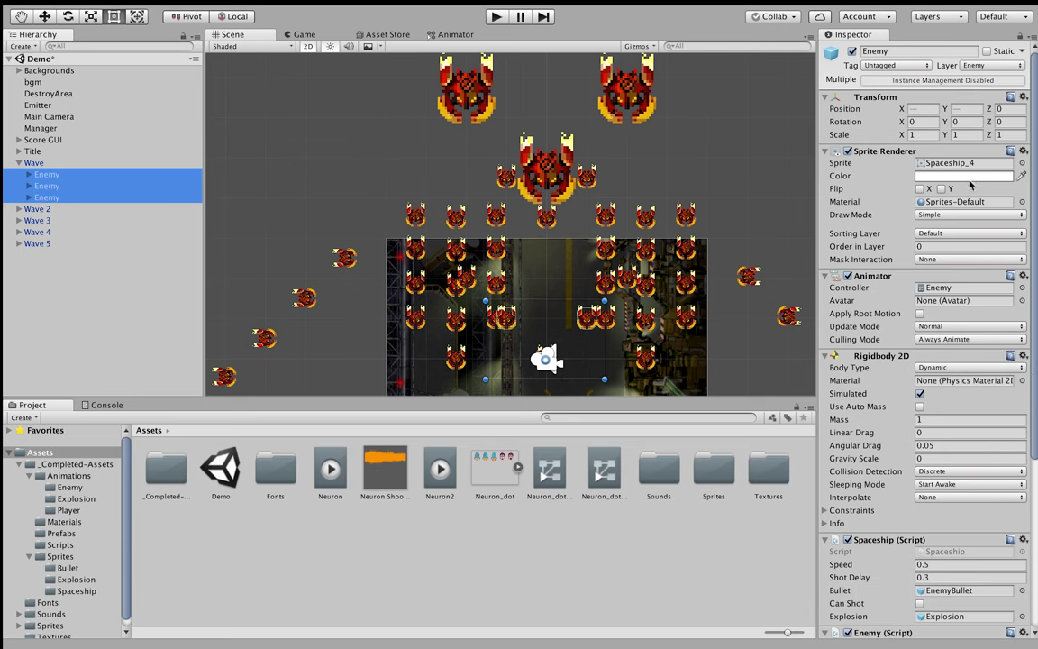
# Give the three enemies the Neuron_dot_3 face sprite
pyautogui.click(517, 469)
pyautogui.moveTo(725, 468)
pyautogui.mouseDown()
pyautogui.moveTo(791, 361)
pyautogui.moveTo(940, 165)
pyautogui.mouseUp()
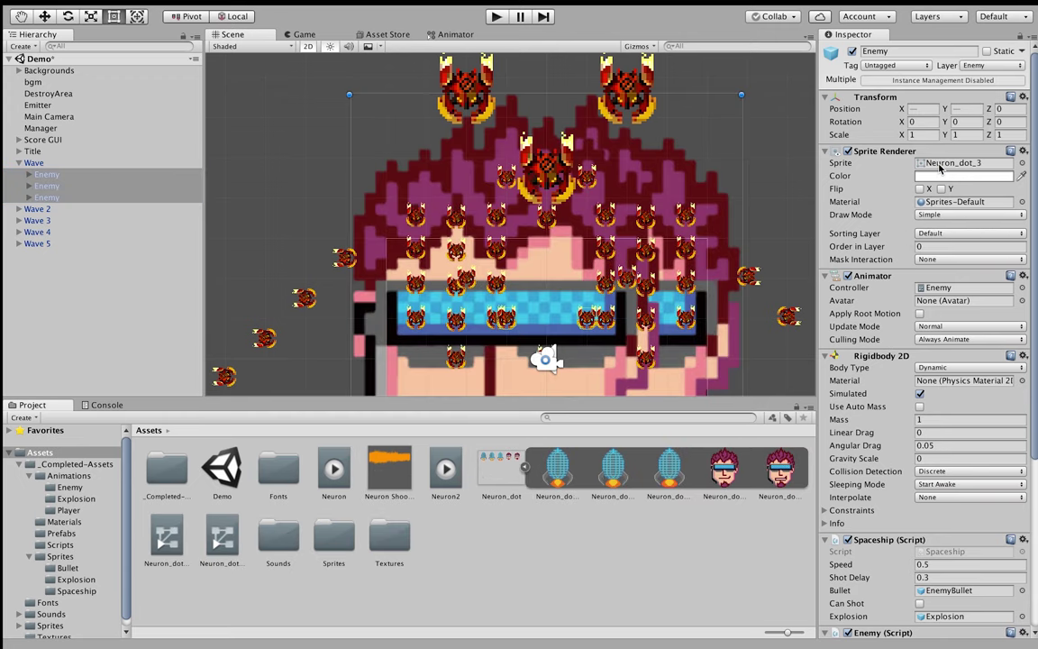
pyautogui.scroll(-2, 628, 196)
pyautogui.scroll(-2, 628, 196)
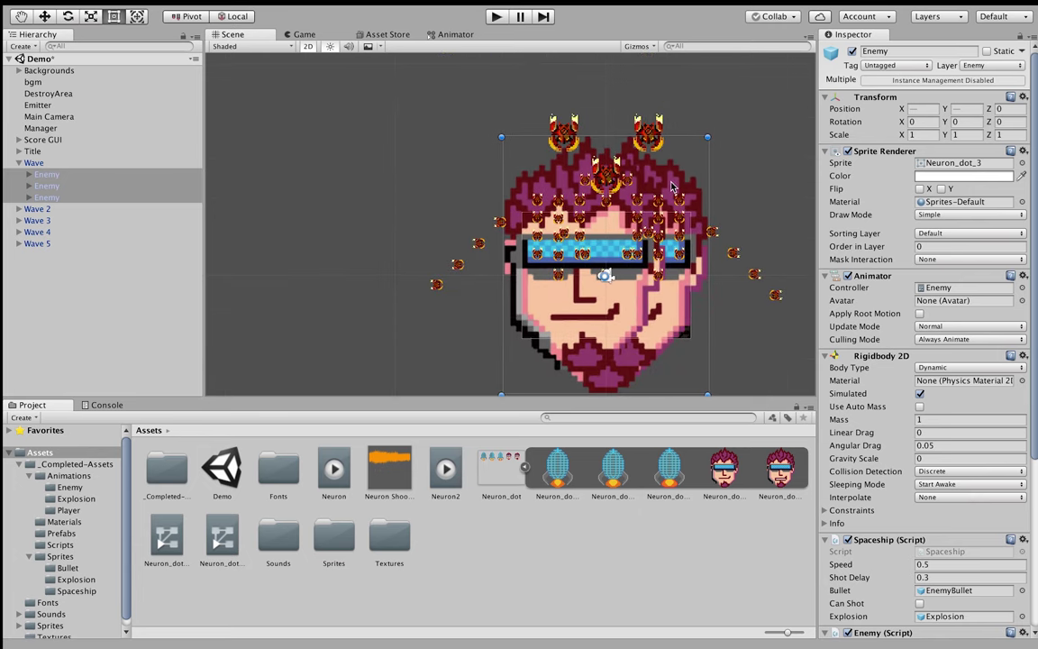
pyautogui.scroll(2, 635, 190)
pyautogui.scroll(1, 635, 189)
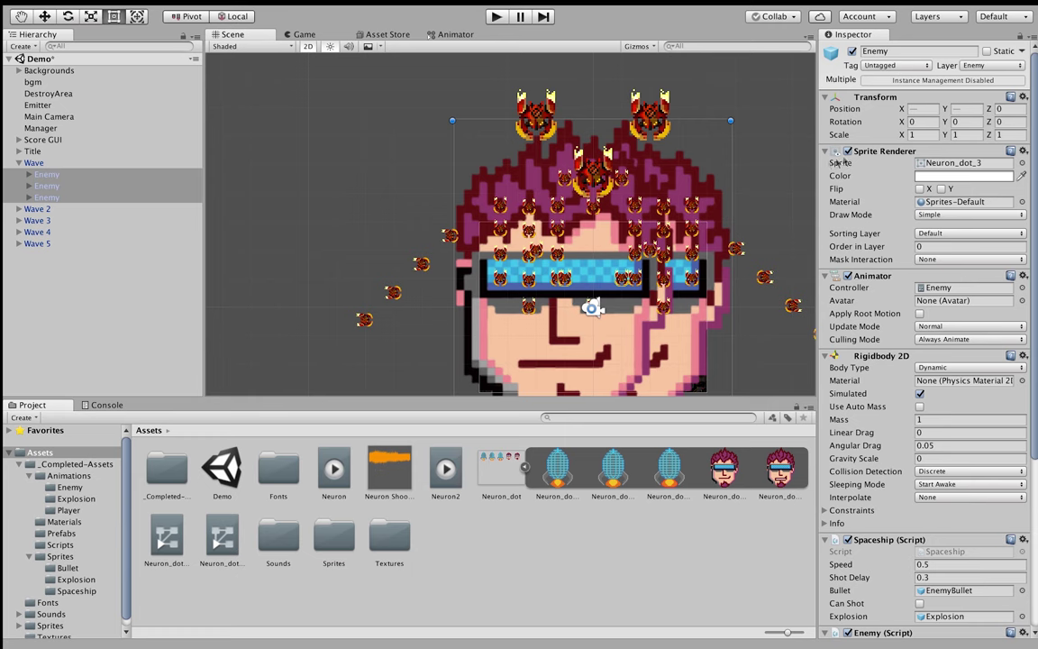
# Set the three enemies' Transform Scale to 0.05 on X, Y and Z
pyautogui.click(921, 134)
pyautogui.write('1')
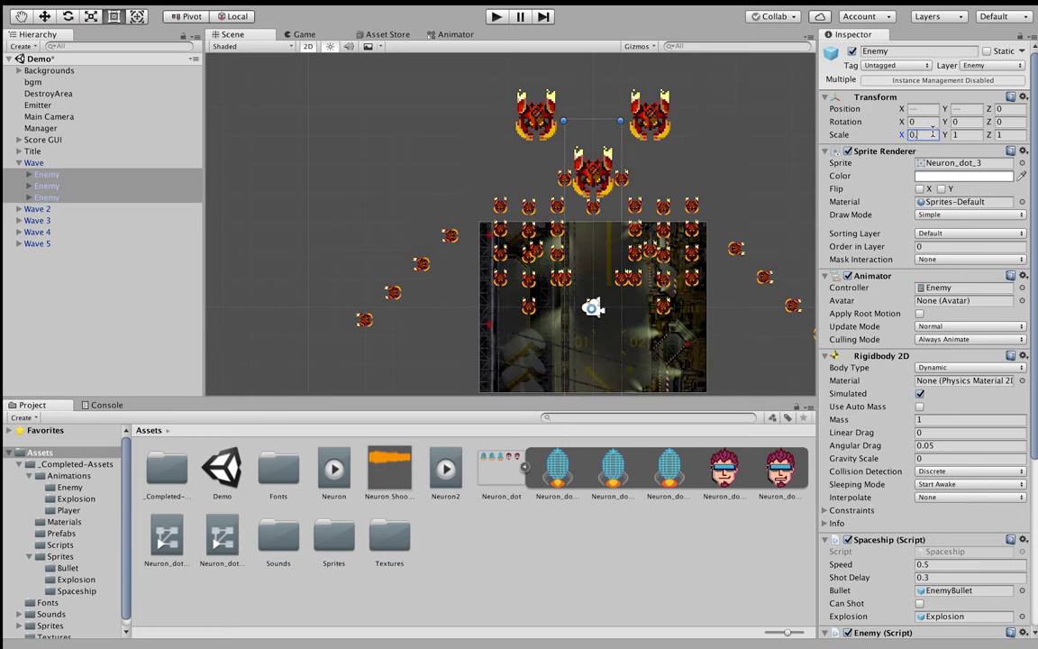
pyautogui.write('5')
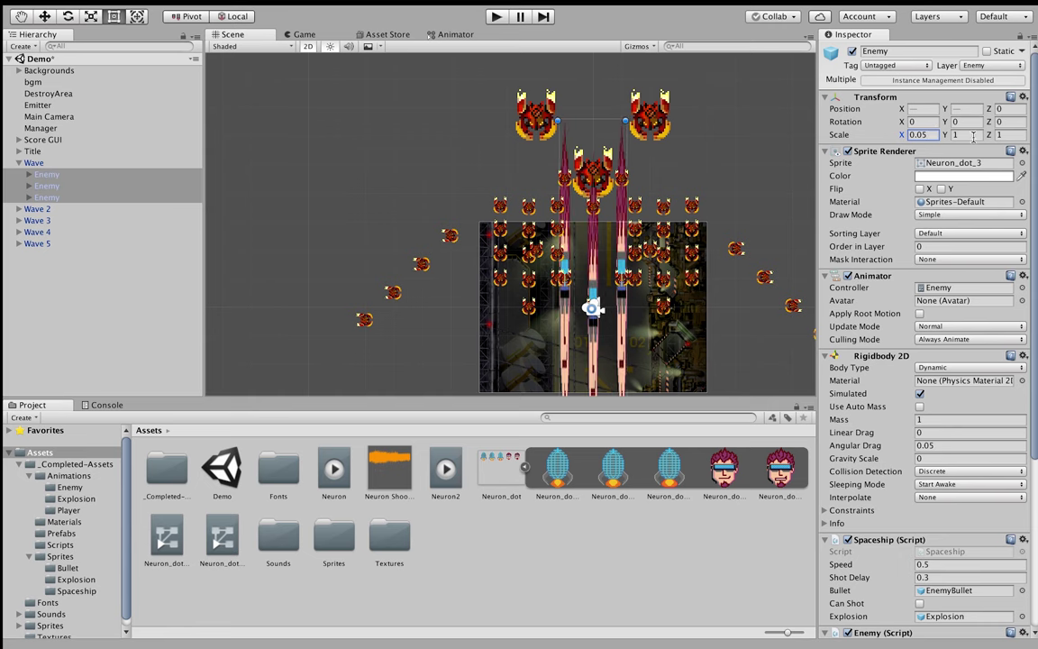
pyautogui.click(973, 134)
pyautogui.write('0.05')
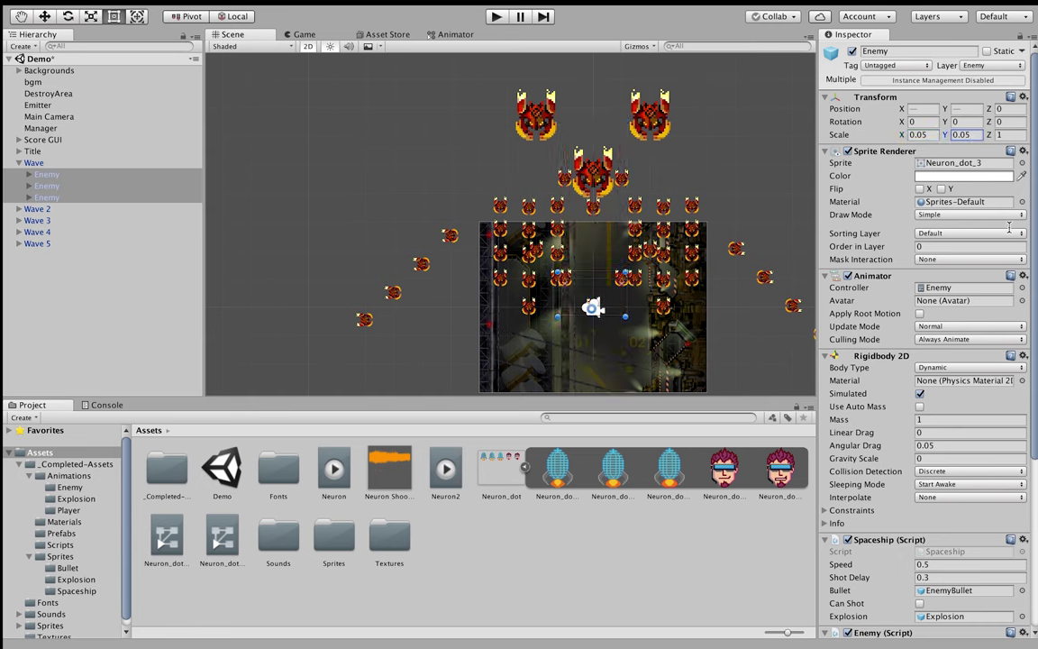
pyautogui.click(1013, 135)
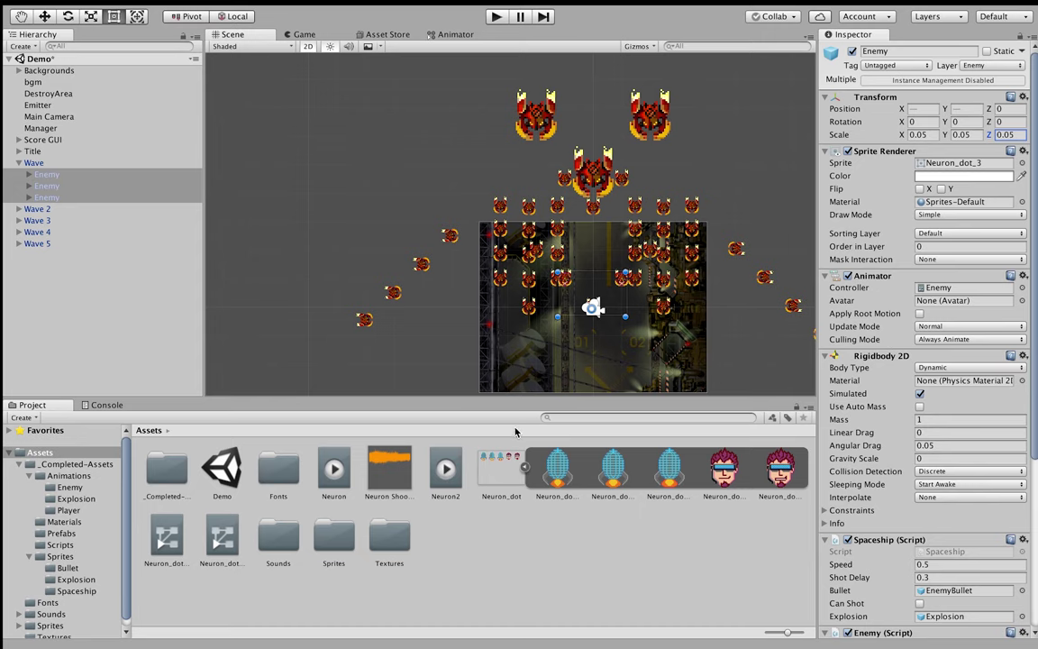
# Select Wave's three enemies and paste the copied Polygon Collider 2D as a new component
pyautogui.doubleClick(941, 288)
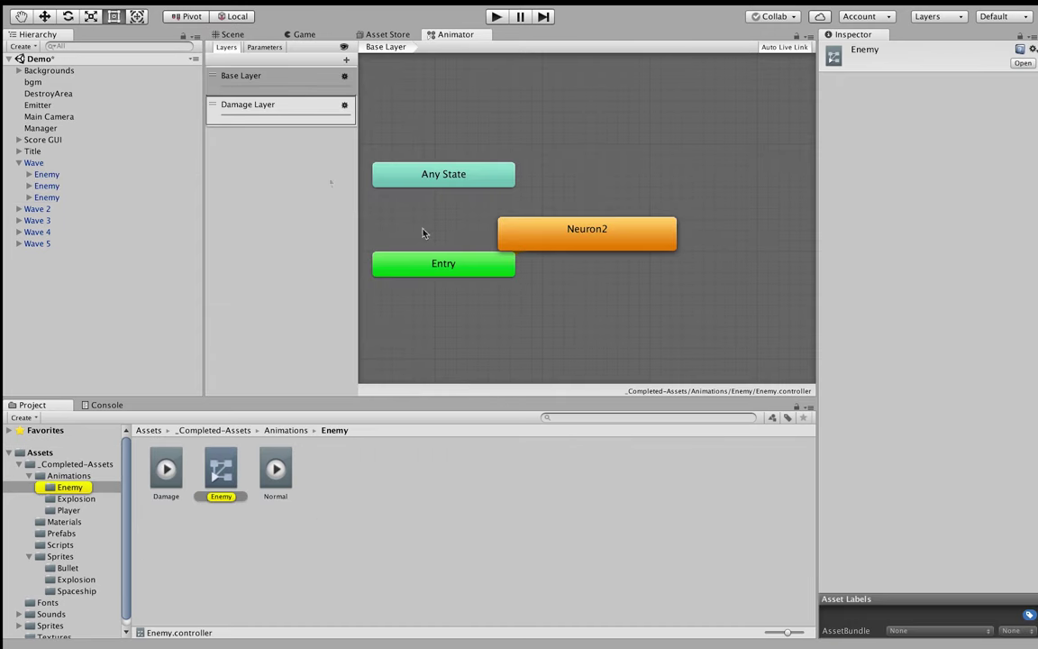
pyautogui.click(243, 34)
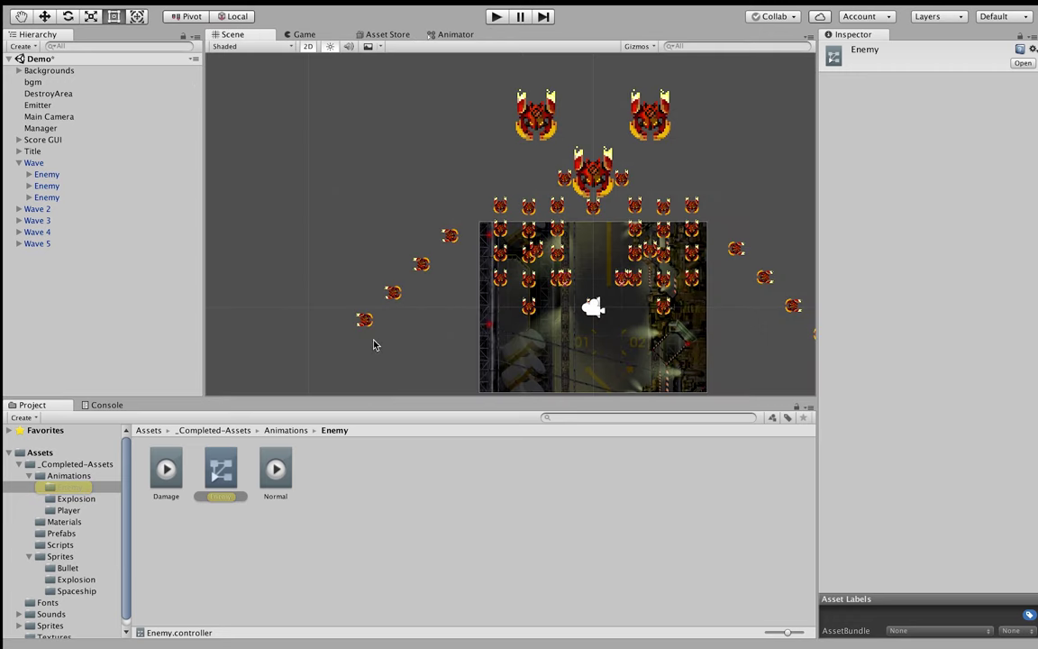
pyautogui.click(40, 176)
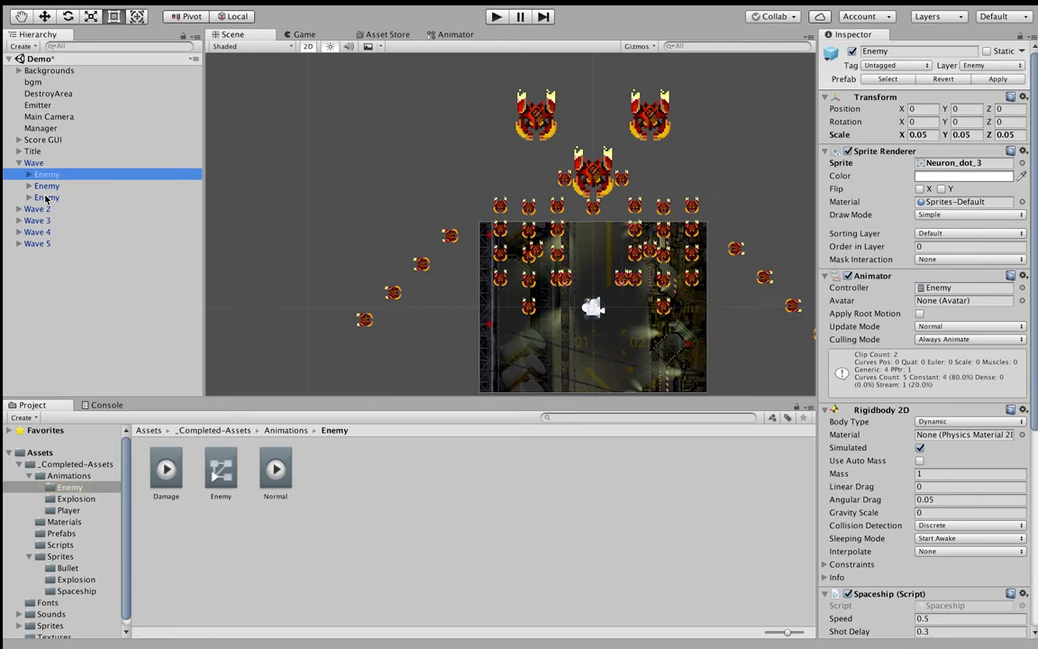
pyautogui.keyDown('shift'); pyautogui.click(46, 198); pyautogui.keyUp('shift')
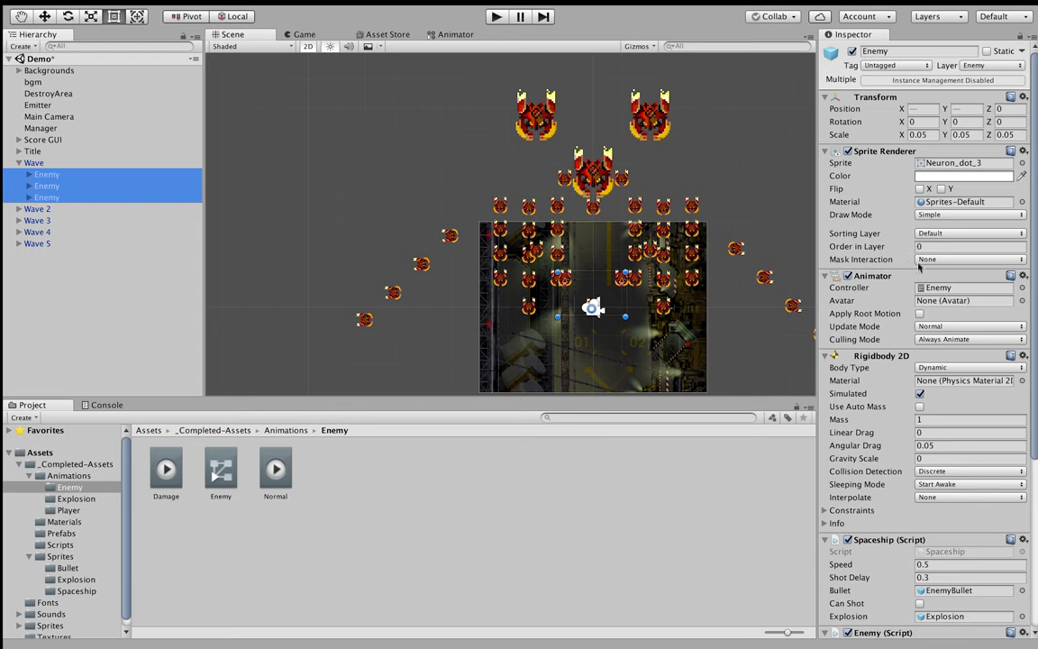
pyautogui.scroll(-10, 945, 341)
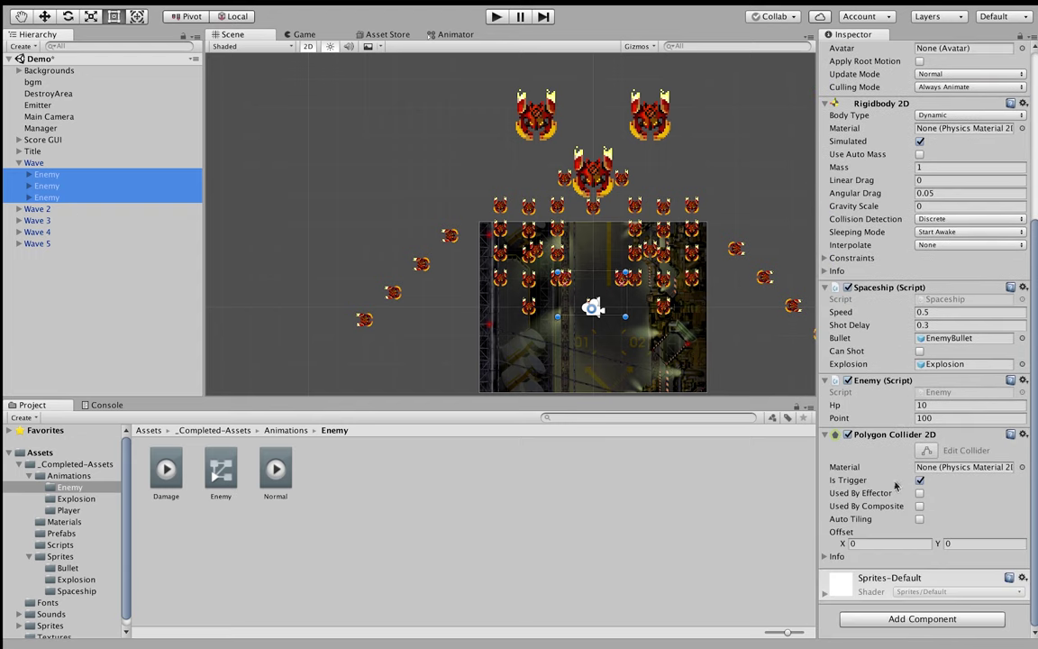
pyautogui.rightClick(883, 435)
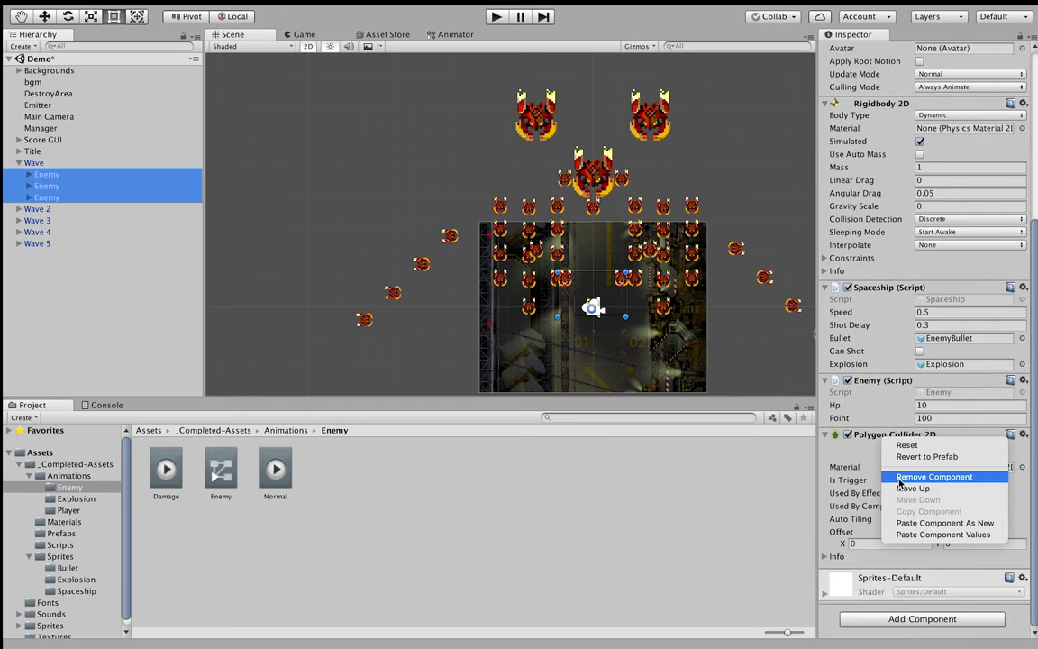
pyautogui.click(907, 529)
# Remove the old Polygon Collider 2D so each enemy keeps one collider
pyautogui.scroll(5, 657, 275)
pyautogui.scroll(2, 650, 270)
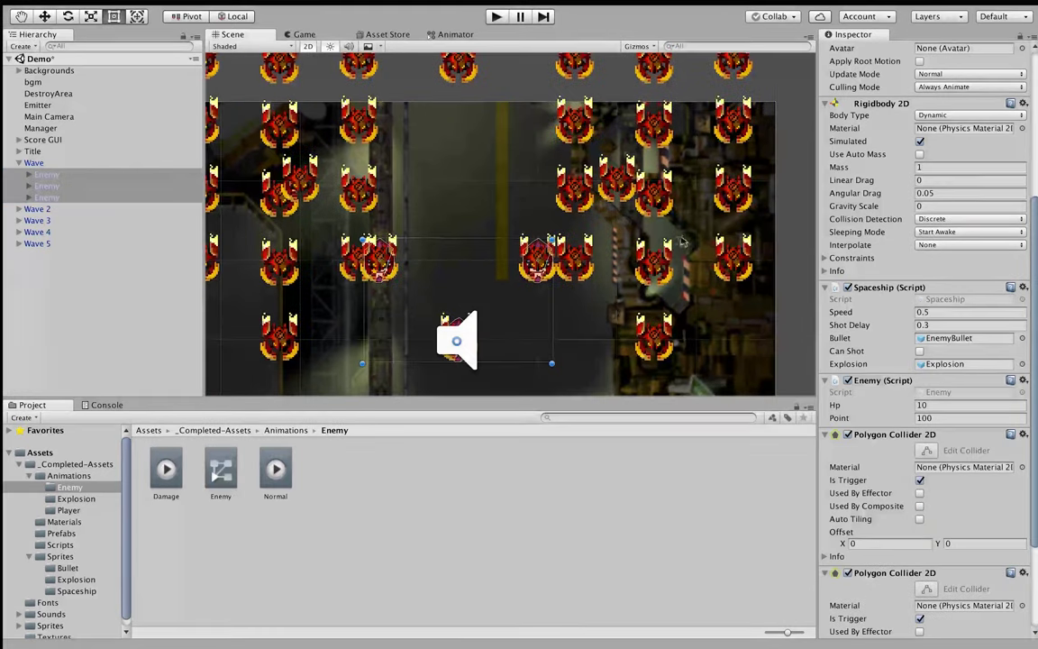
pyautogui.scroll(2, 638, 262)
pyautogui.scroll(2, 623, 252)
pyautogui.scroll(2, 611, 243)
pyautogui.scroll(1, 608, 242)
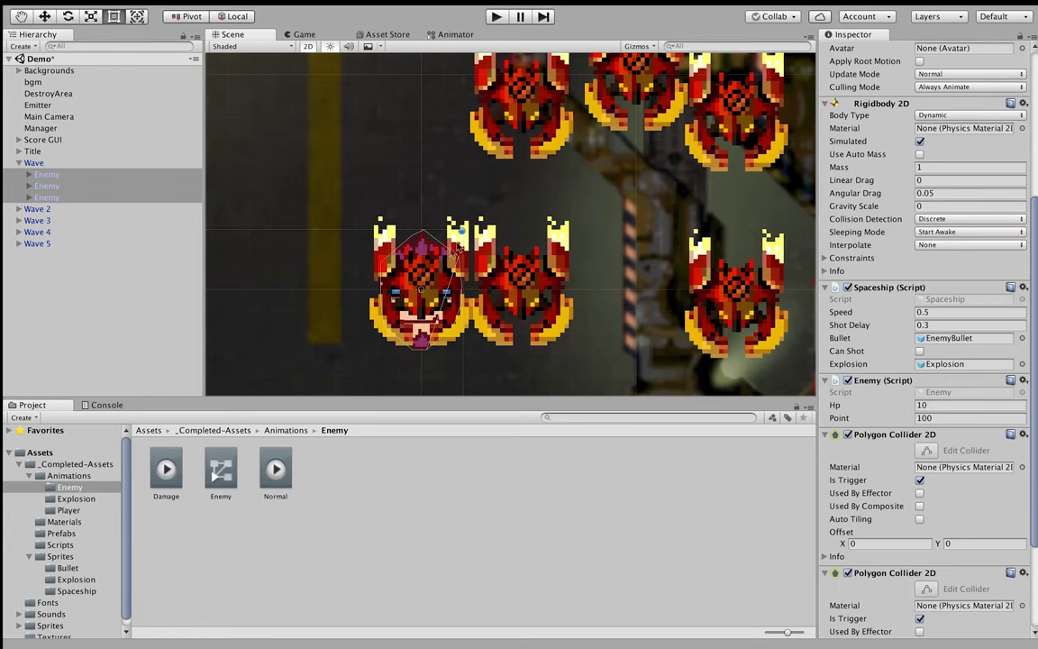
pyautogui.scroll(-1, 707, 228)
pyautogui.scroll(-1, 708, 228)
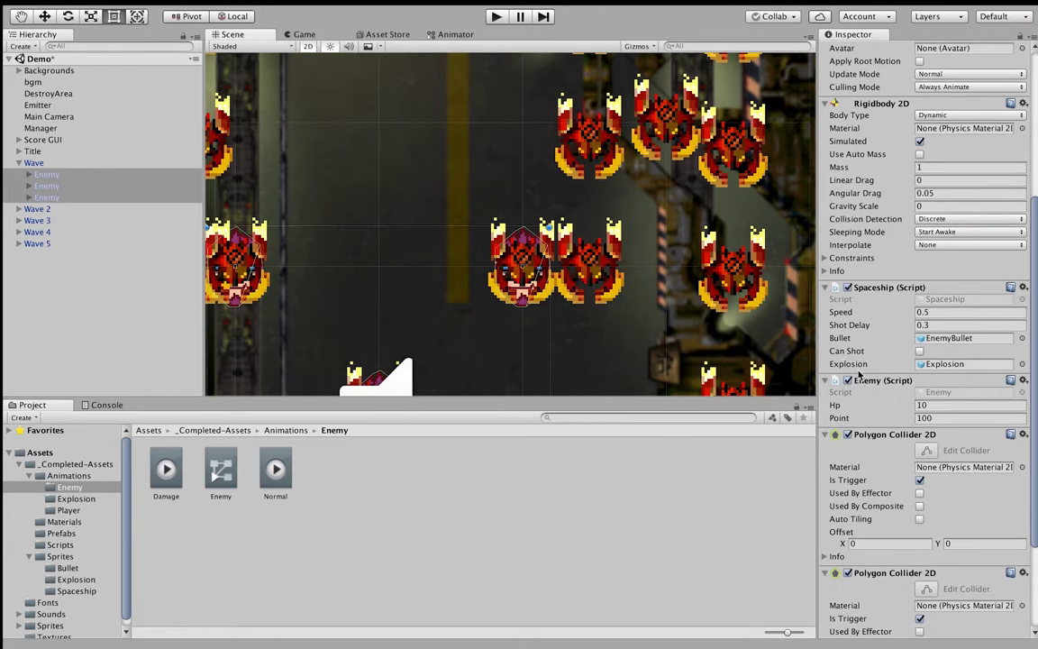
pyautogui.scroll(-1, 883, 449)
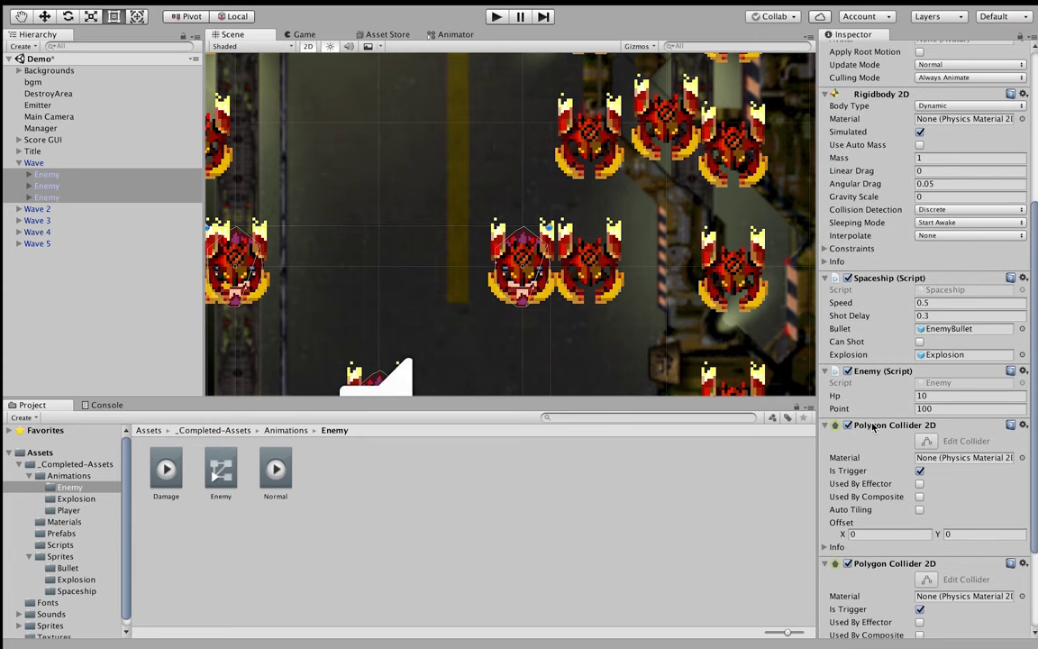
pyautogui.rightClick(872, 427)
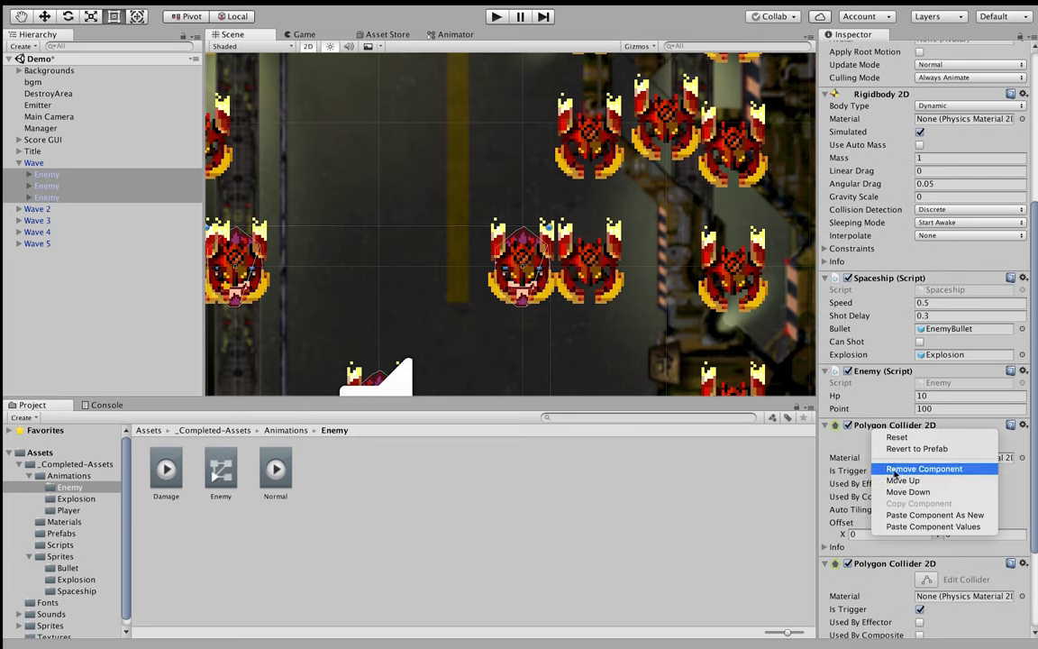
pyautogui.click(900, 470)
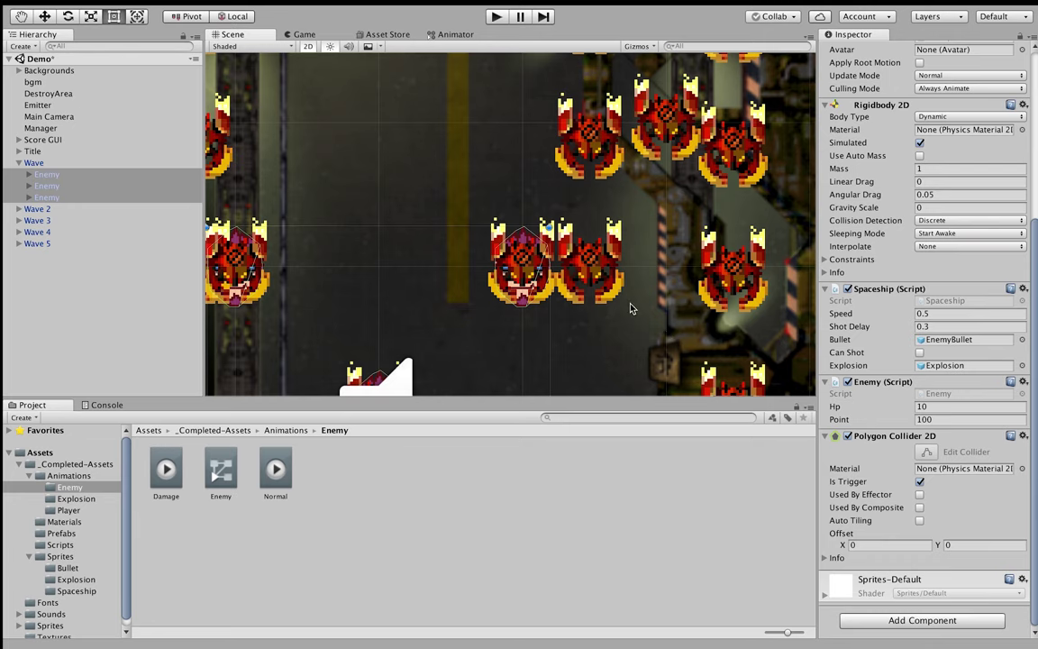
# Apply the enemy changes to the Wave prefab and delete Wave from the scene
pyautogui.scroll(2, 630, 305)
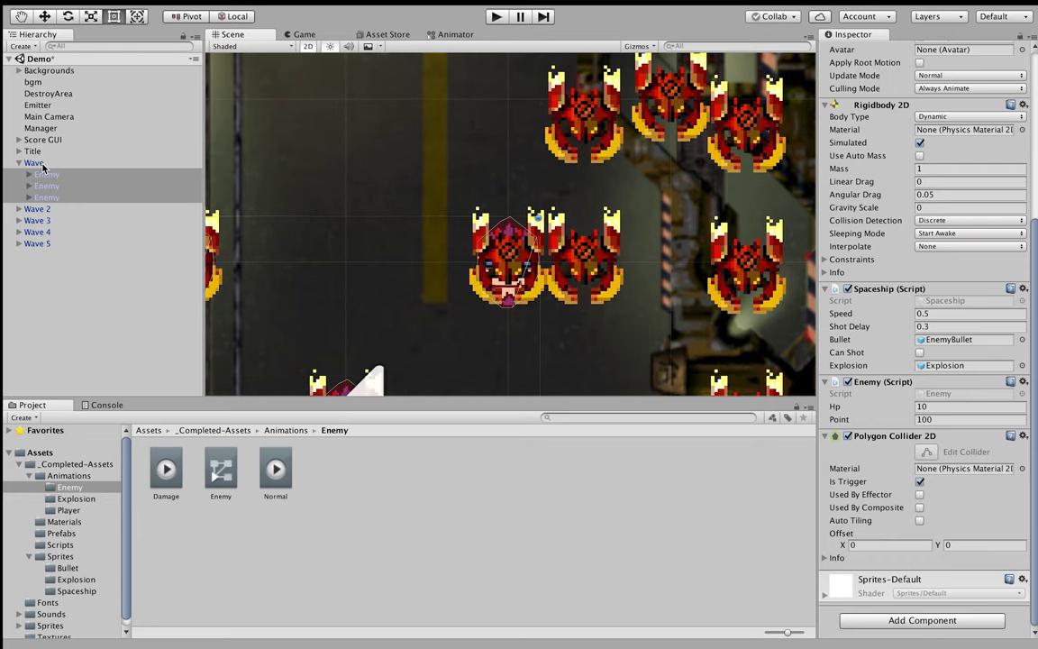
pyautogui.click(36, 163)
pyautogui.press('f')
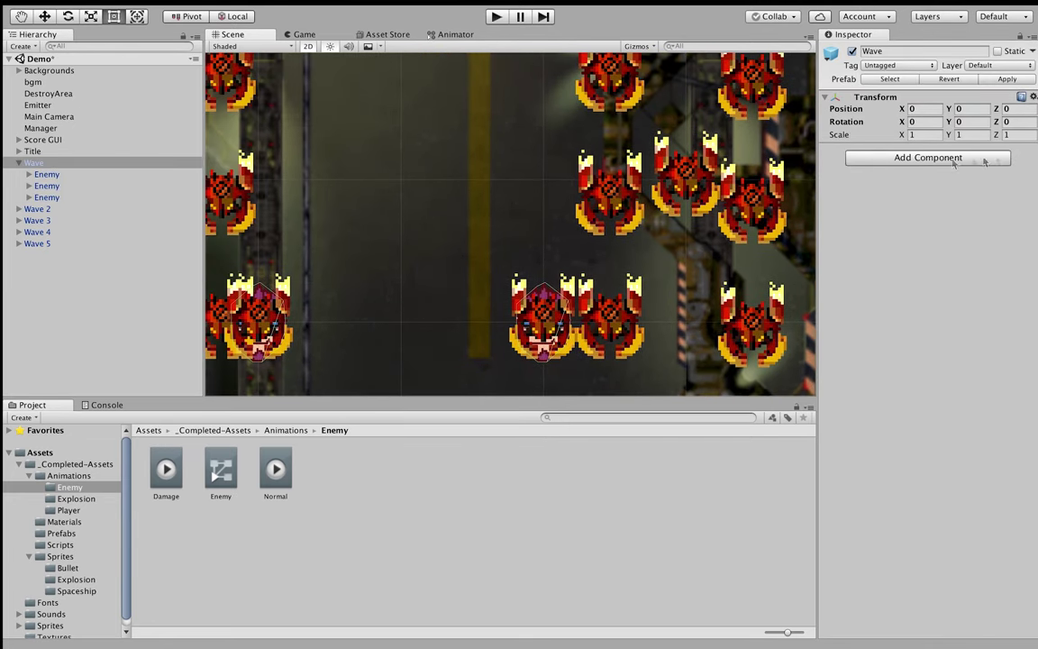
pyautogui.click(997, 82)
pyautogui.rightClick(86, 161)
pyautogui.click(104, 232)
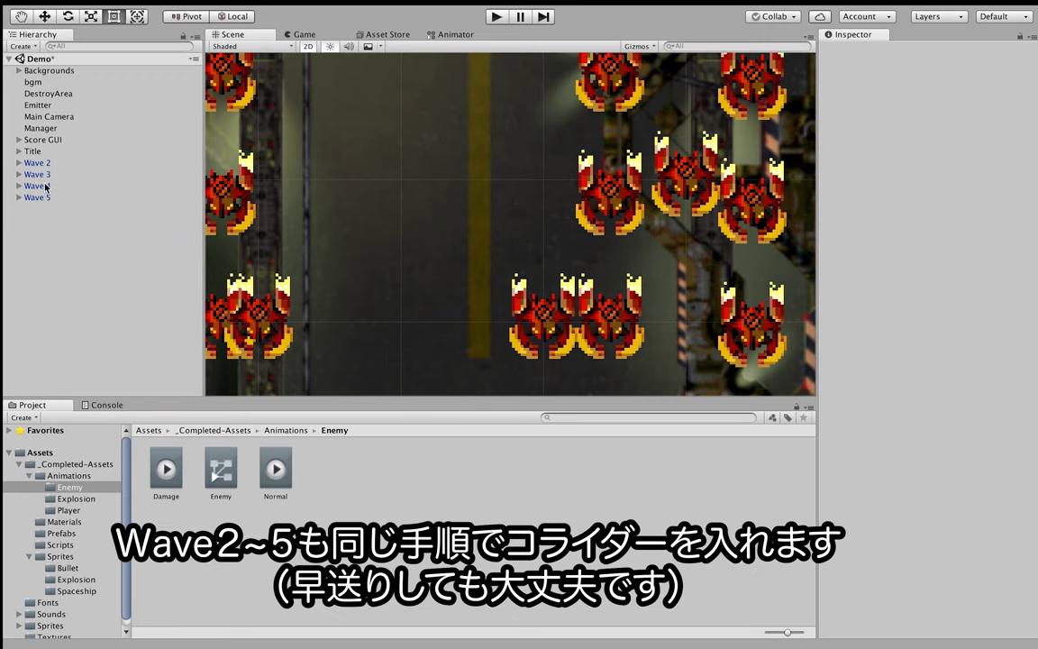
# Select all Wave 2 enemies and assign them the Neuron_dot_3 sprite
pyautogui.click(51, 164)
pyautogui.click(19, 163)
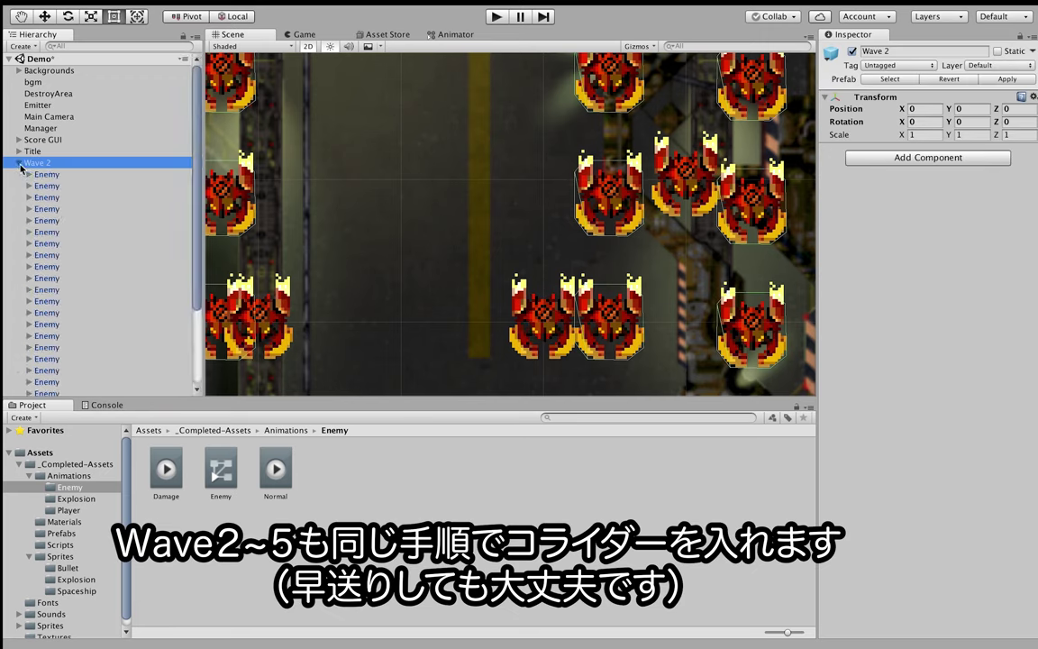
pyautogui.click(67, 171)
pyautogui.scroll(-3, 77, 193)
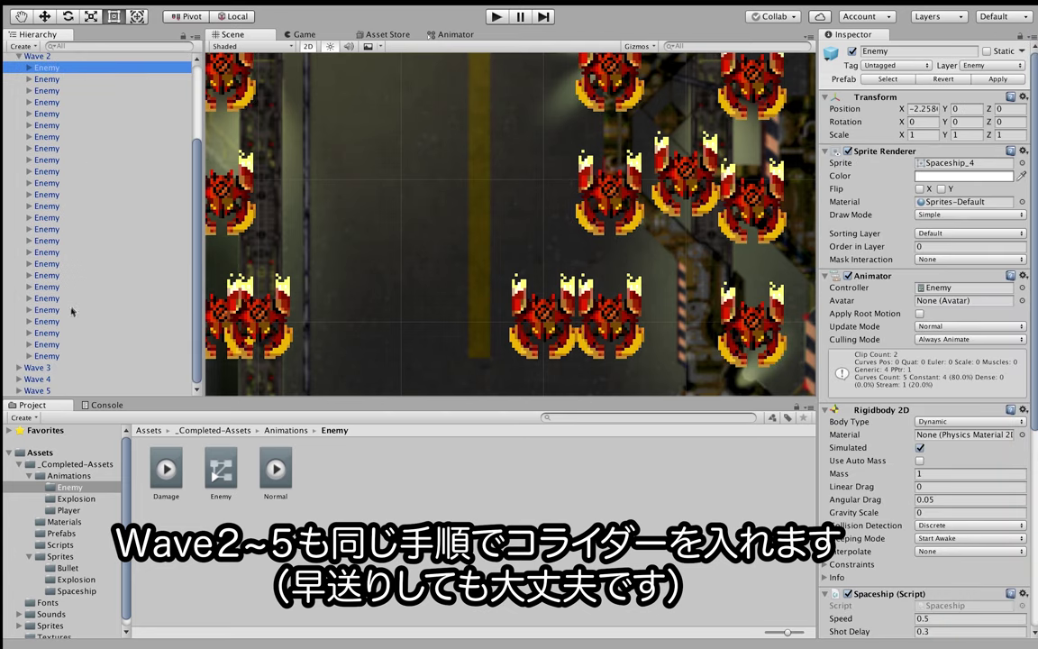
pyautogui.keyDown('shift'); pyautogui.click(57, 357); pyautogui.keyUp('shift')
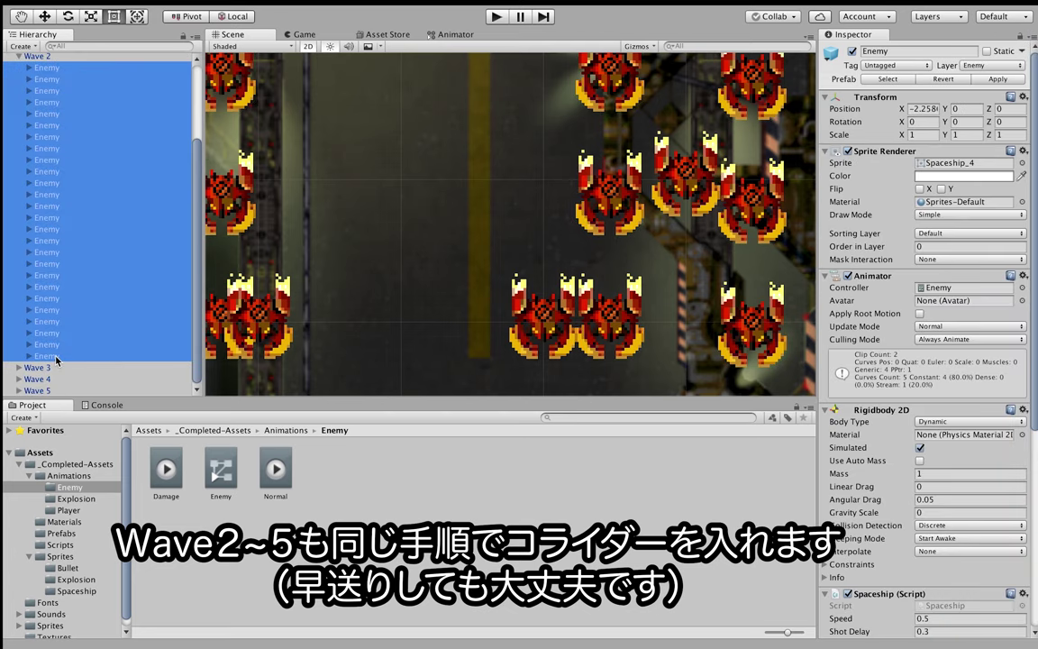
pyautogui.click(41, 456)
pyautogui.moveTo(714, 477); pyautogui.dragTo(947, 167)
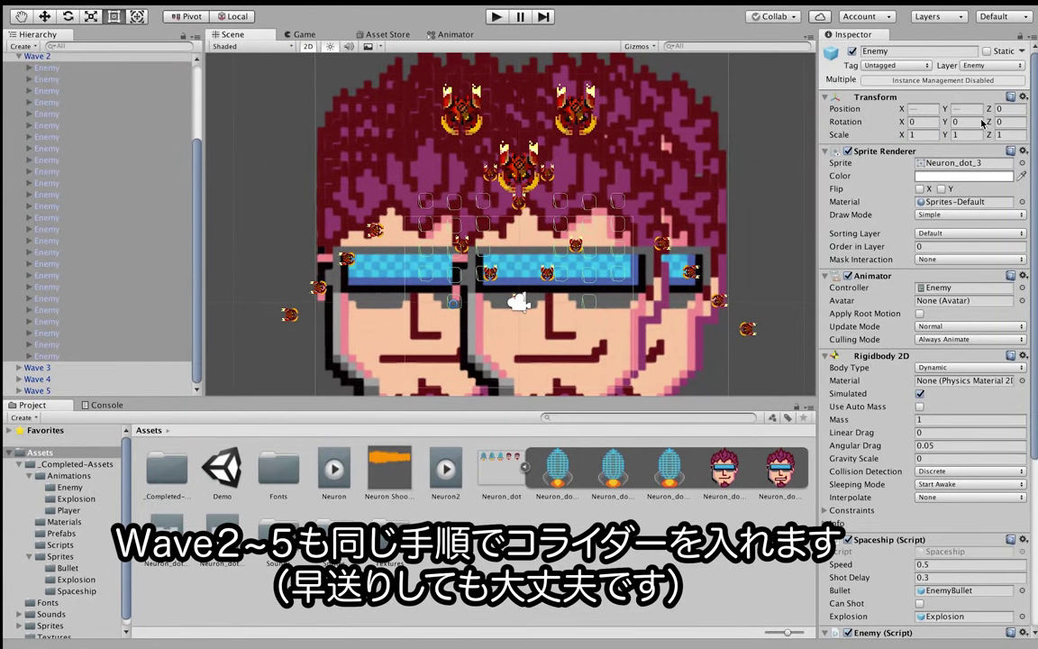
# Set the Wave 2 enemies' scale to 0.05 on X, Y and Z
pyautogui.click(923, 134)
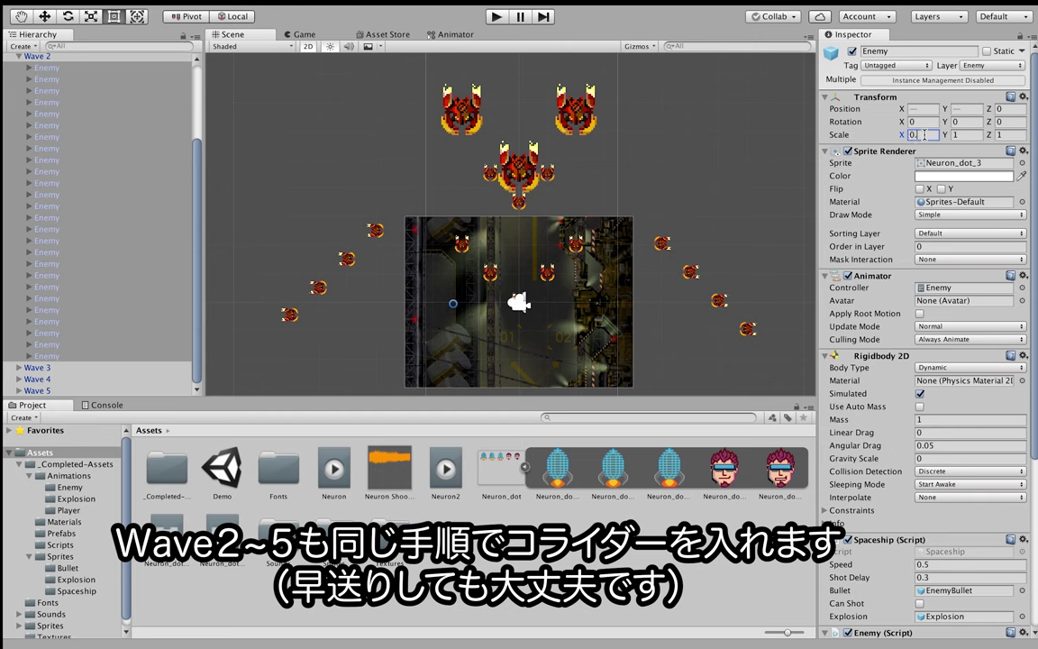
pyautogui.write('3')
pyautogui.click(966, 134)
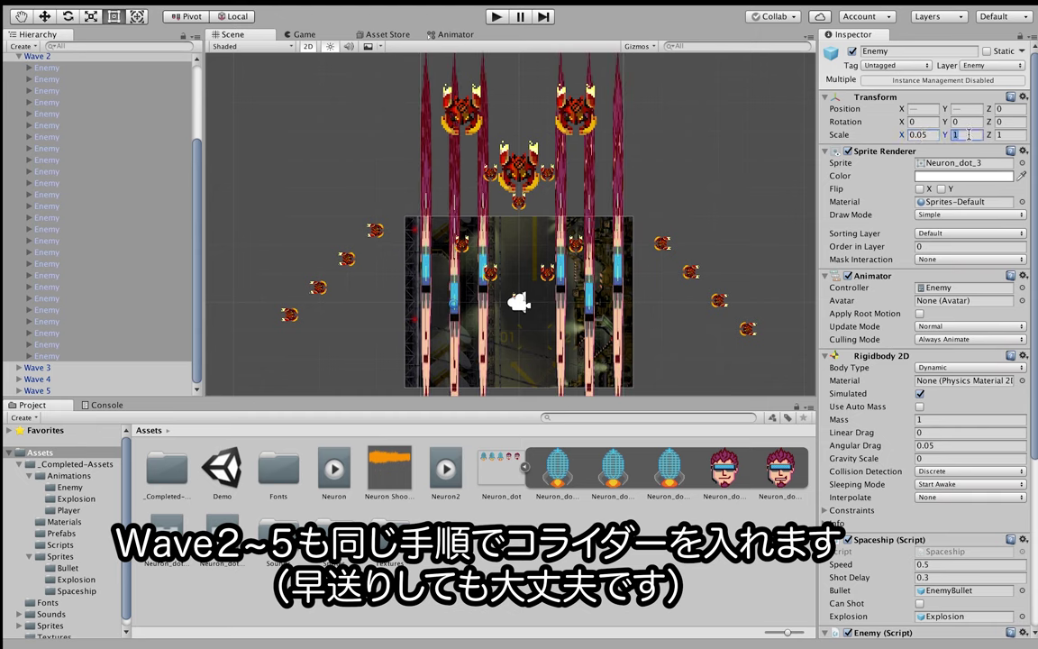
pyautogui.write('0.05')
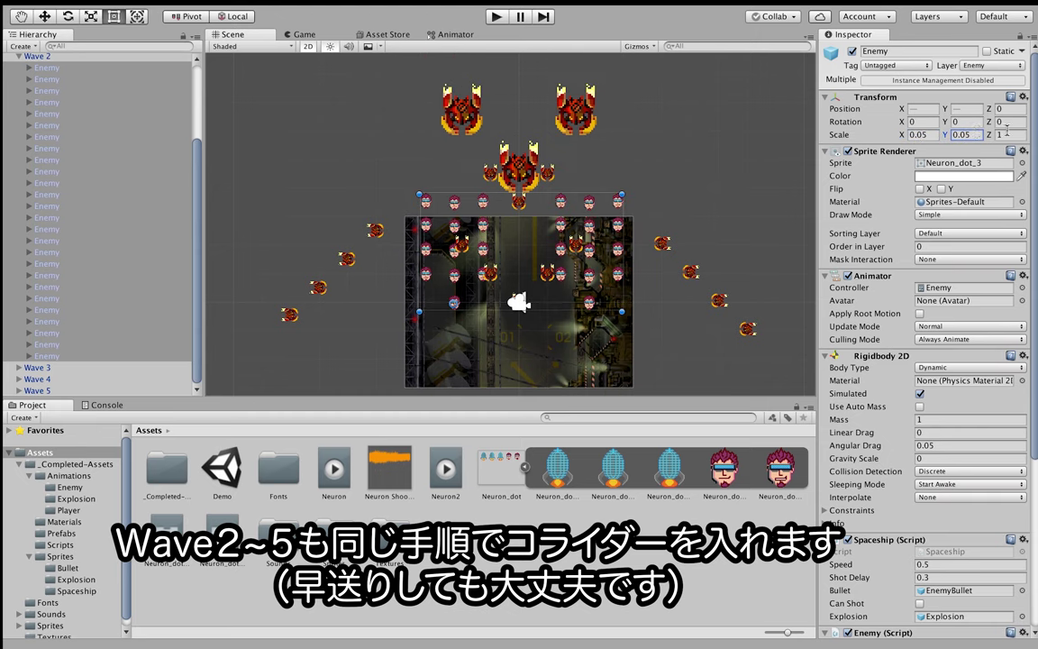
pyautogui.click(1007, 132)
pyautogui.write('5')
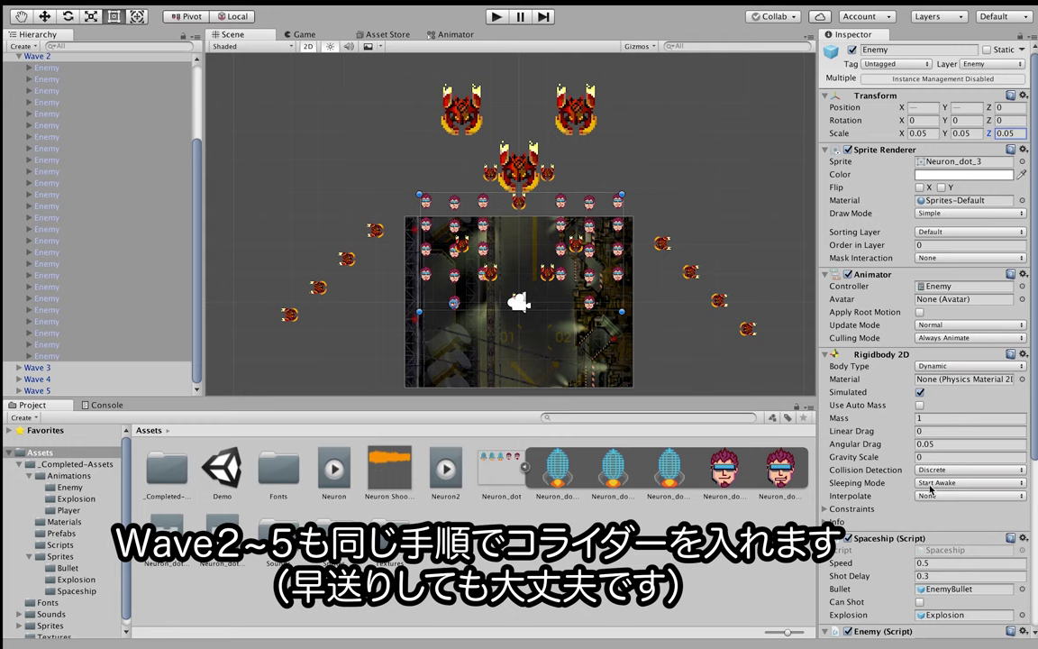
# Paste the Polygon Collider 2D as new on the Wave 2 enemies and remove the extra one
pyautogui.scroll(-3, 882, 506)
pyautogui.scroll(-3, 882, 506)
pyautogui.rightClick(879, 512)
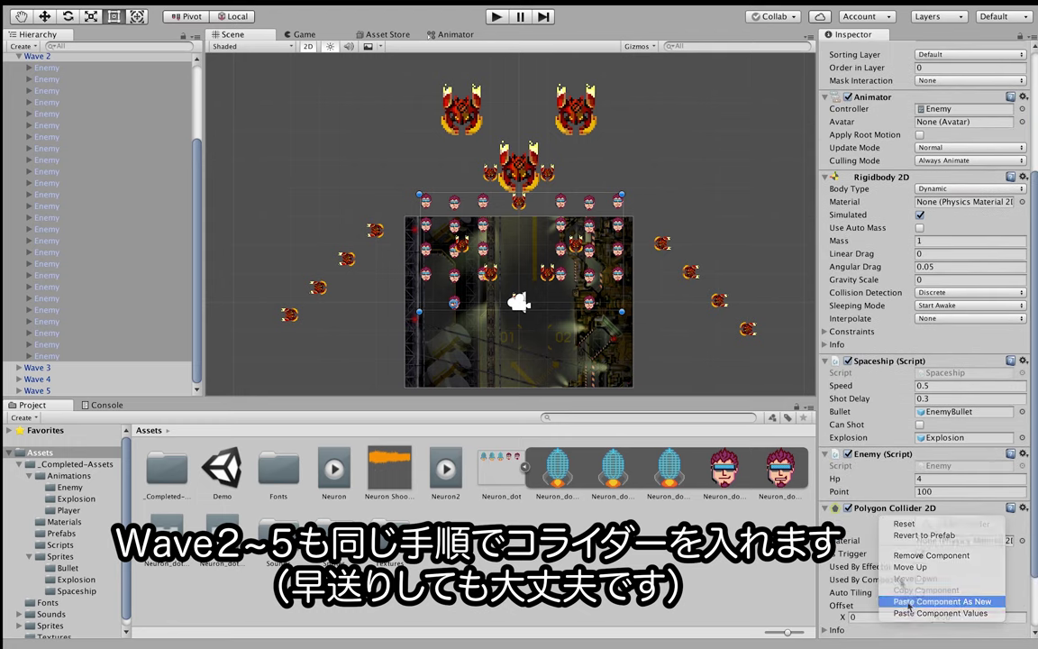
pyautogui.click(940, 601)
pyautogui.scroll(-3, 908, 489)
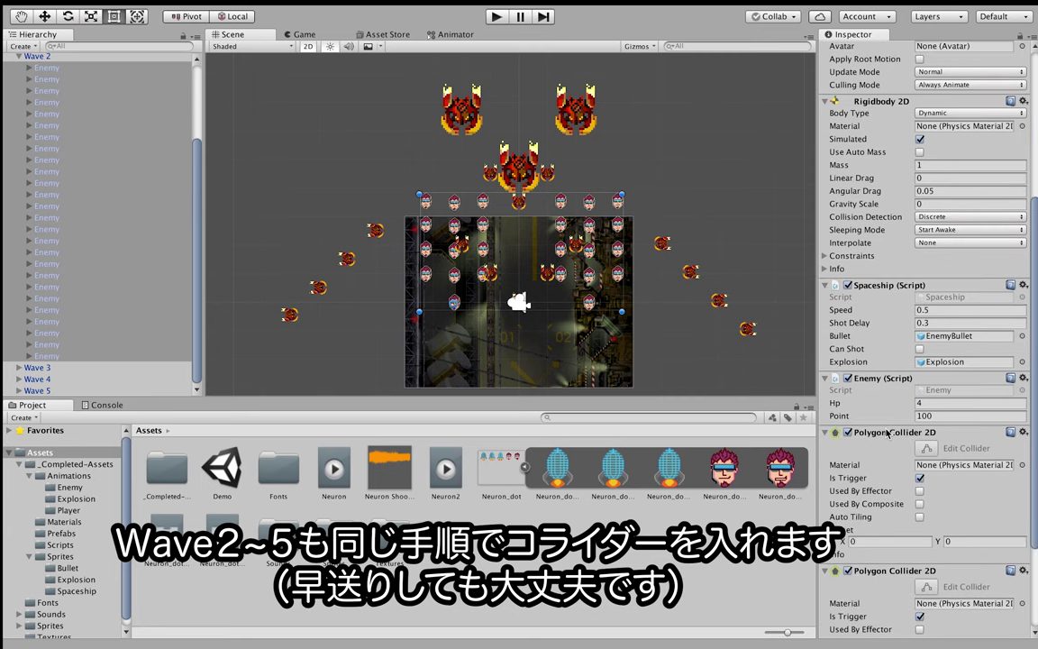
pyautogui.rightClick(888, 434)
pyautogui.click(897, 475)
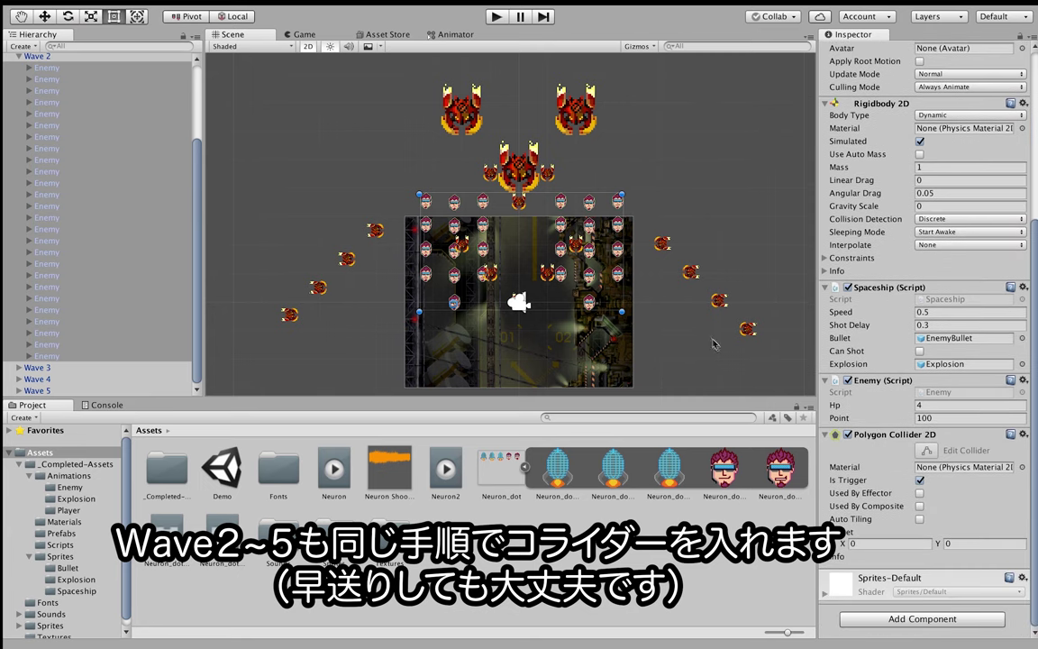
# Delete Wave 2 from the scene
pyautogui.scroll(3, 612, 284)
pyautogui.scroll(3, 612, 283)
pyautogui.moveTo(612, 284); pyautogui.dragTo(682, 289, button='middle')
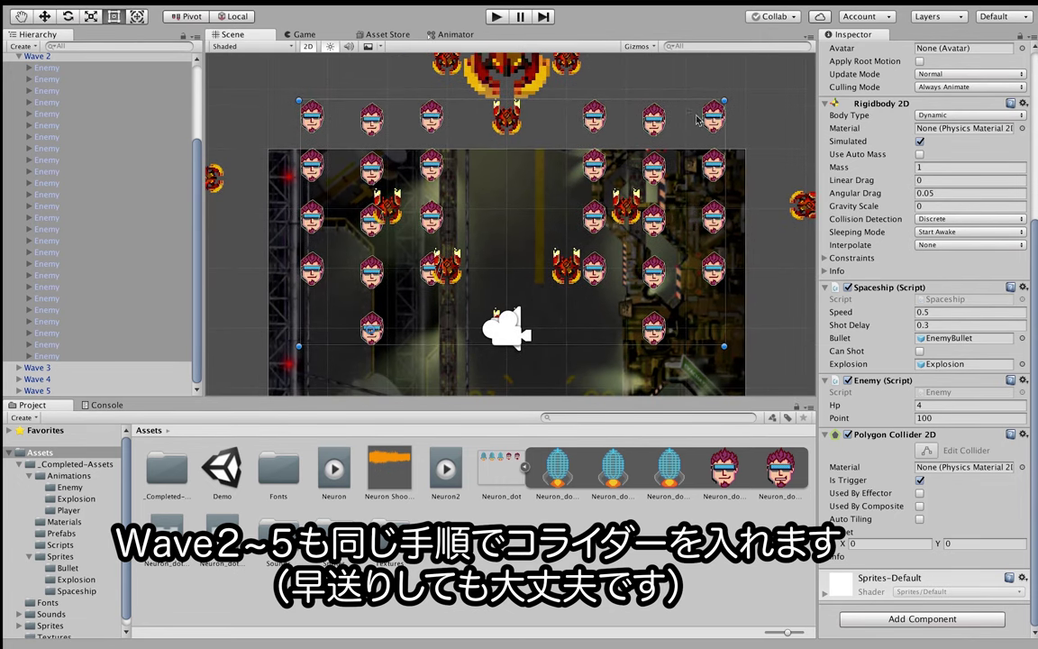
pyautogui.scroll(3, 18, 139)
pyautogui.click(22, 162)
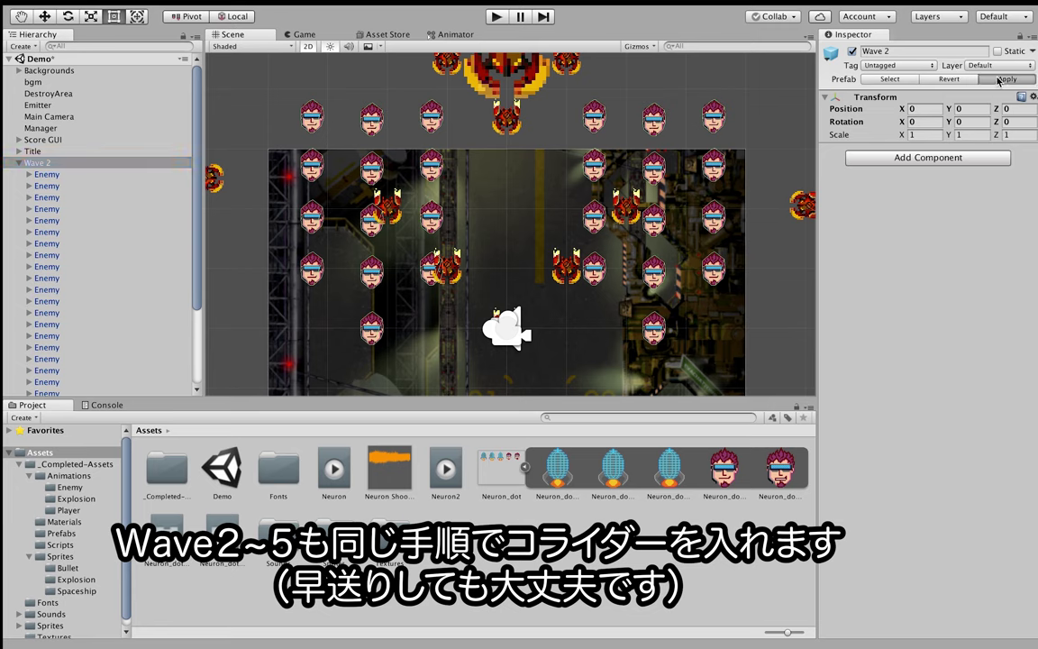
pyautogui.rightClick(36, 169)
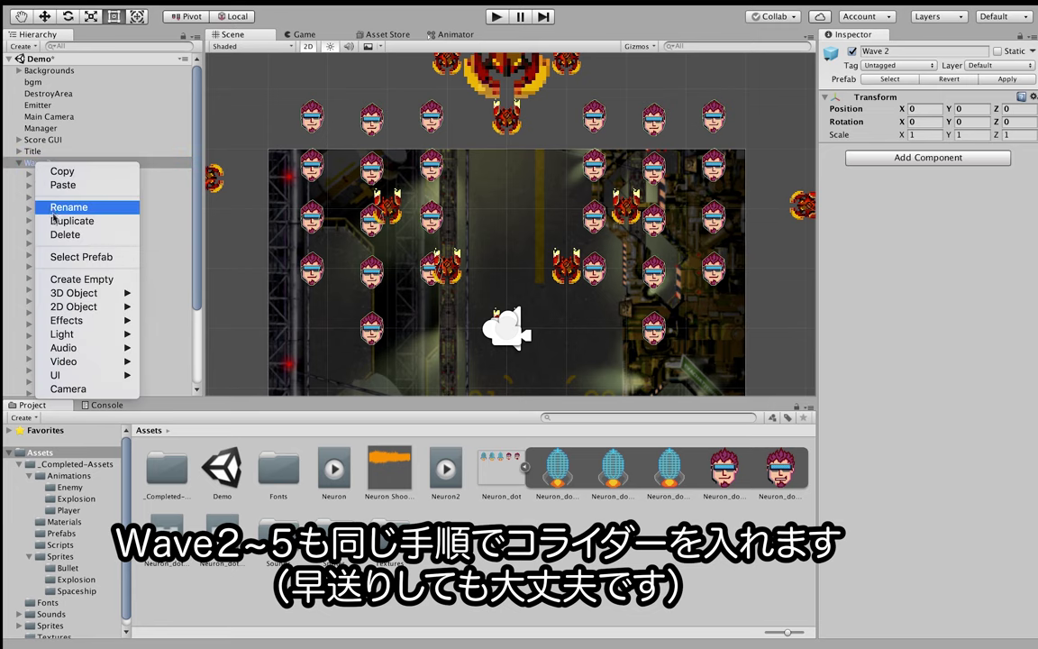
pyautogui.click(54, 231)
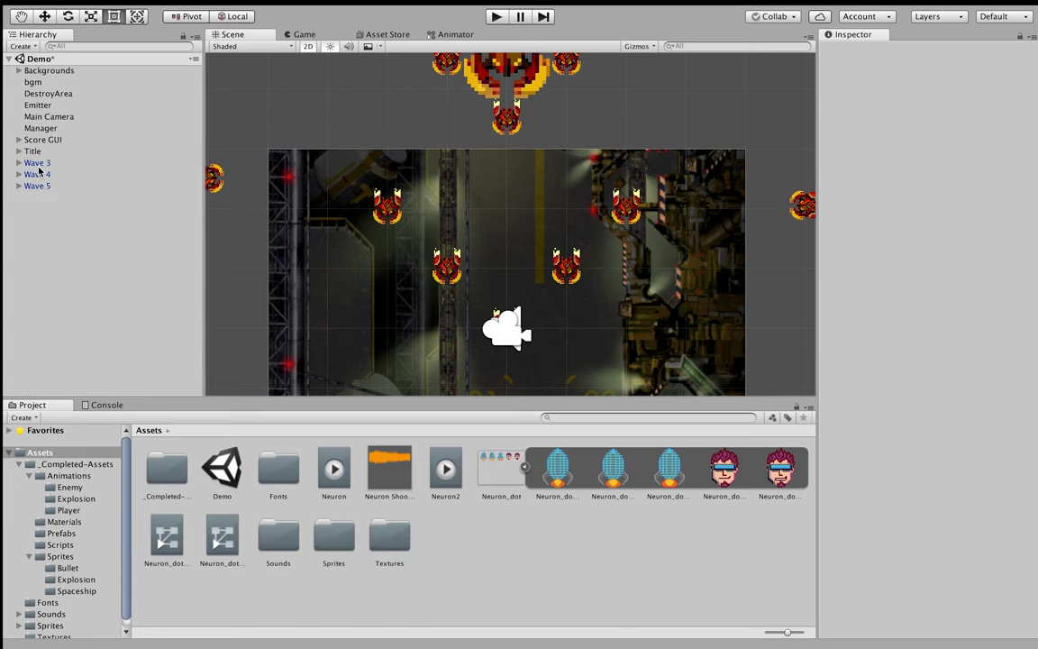
# Select the five Wave 3 enemies and swap their sprite to Neuron_dot_3
pyautogui.click(36, 163)
pyautogui.click(19, 162)
pyautogui.click(37, 174)
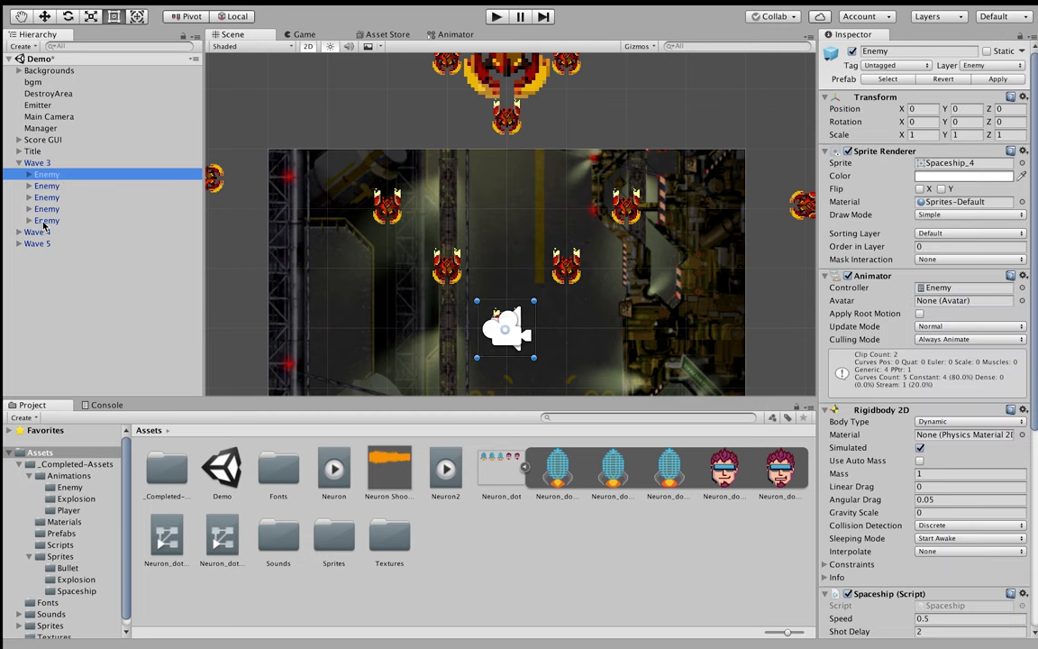
pyautogui.keyDown('shift'); pyautogui.click(44, 221); pyautogui.keyUp('shift')
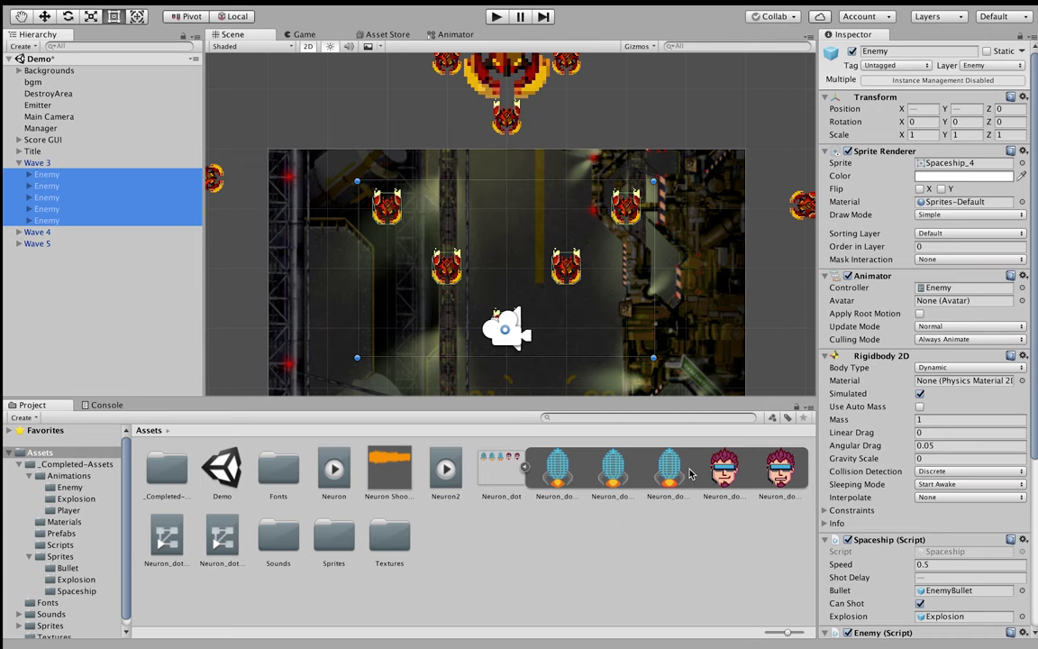
pyautogui.scroll(-2, 603, 299)
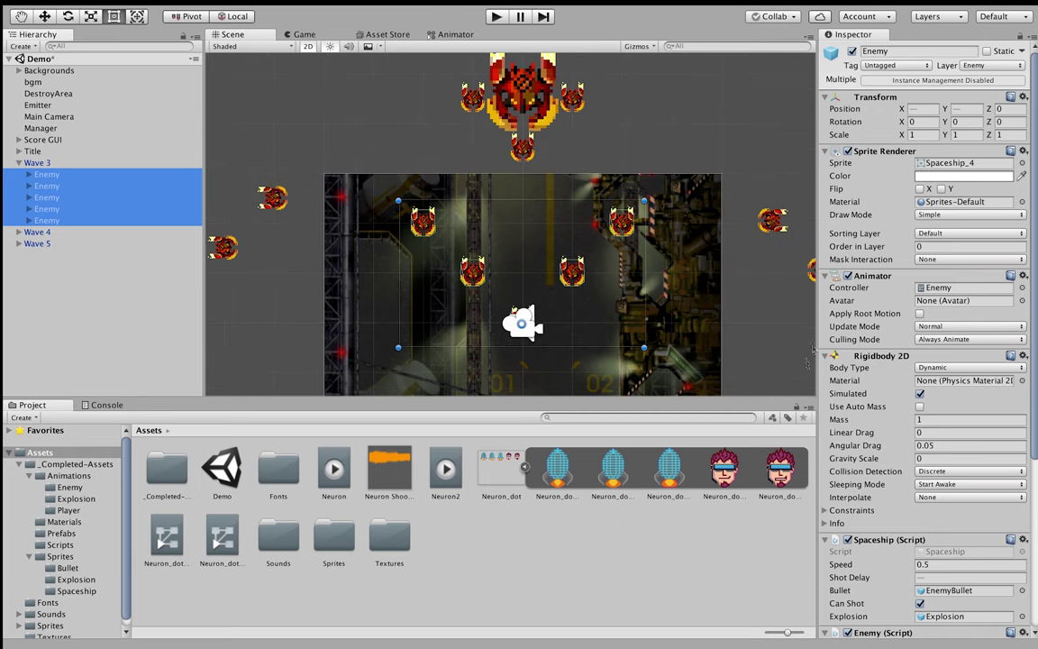
pyautogui.click(913, 135)
pyautogui.press('BackSpace')
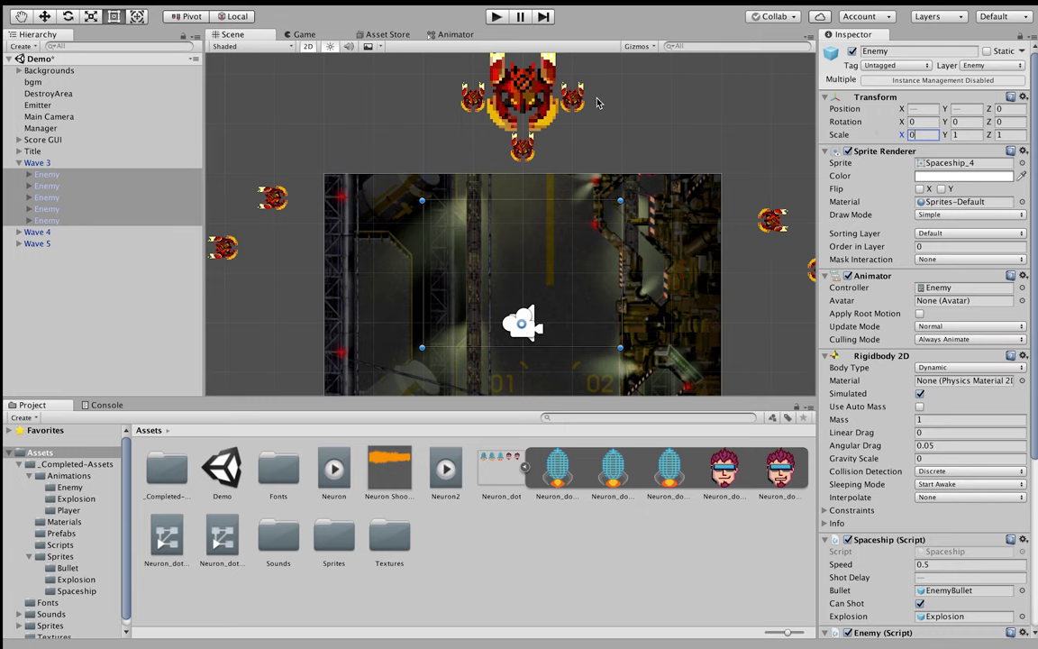
pyautogui.write('1')
pyautogui.moveTo(514, 461); pyautogui.dragTo(948, 164)
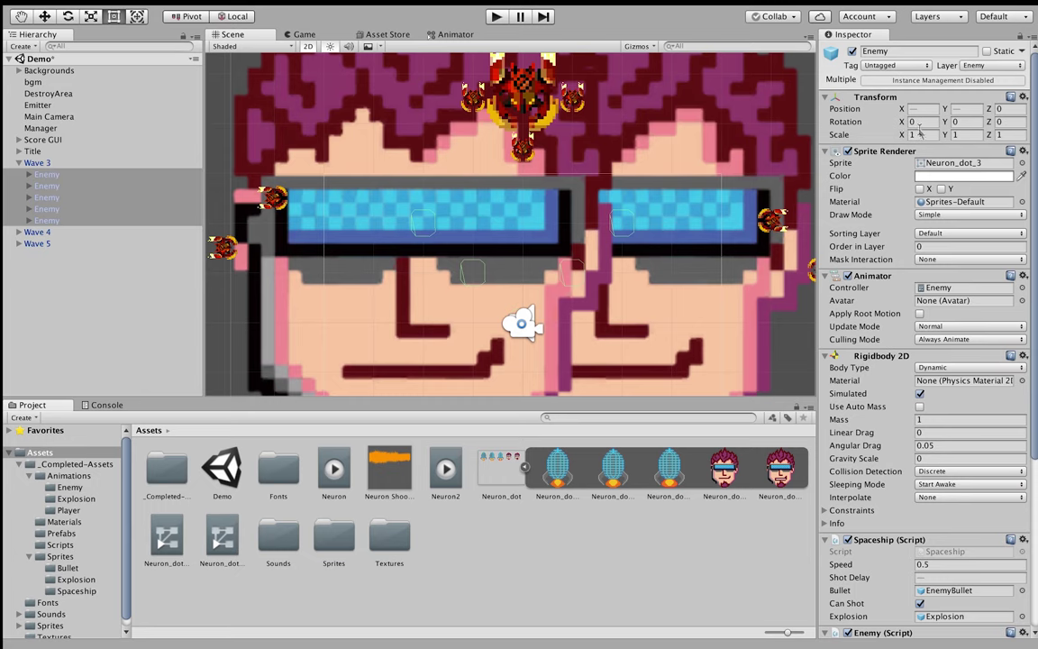
# Set the Wave 3 enemies' scale to 0.05 on X, Y and Z
pyautogui.click(921, 134)
pyautogui.write('5')
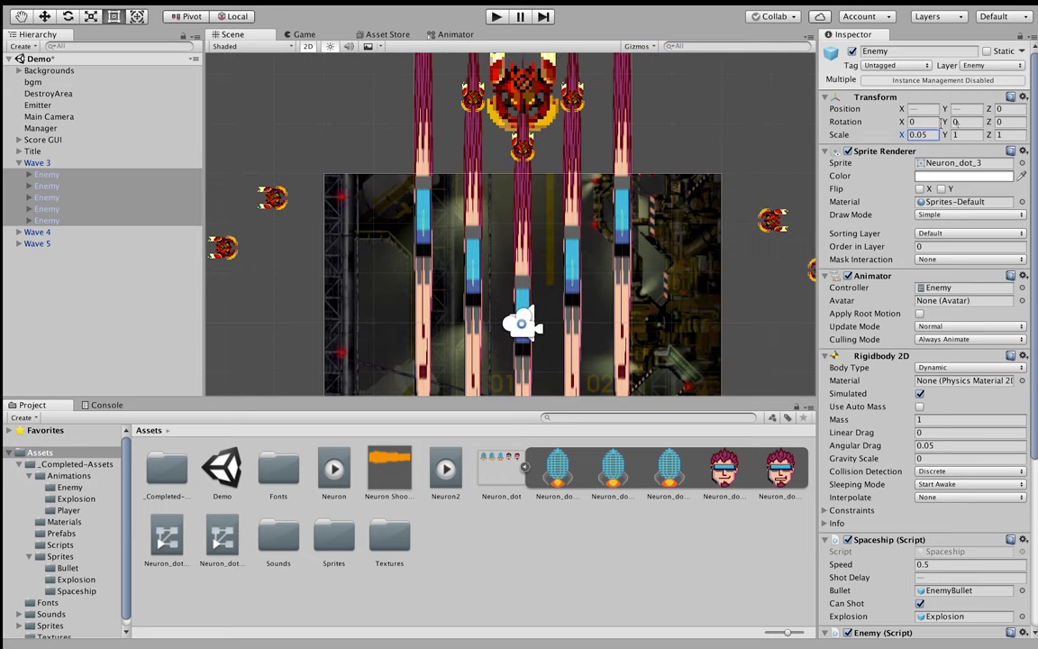
pyautogui.click(979, 134)
pyautogui.write('0')
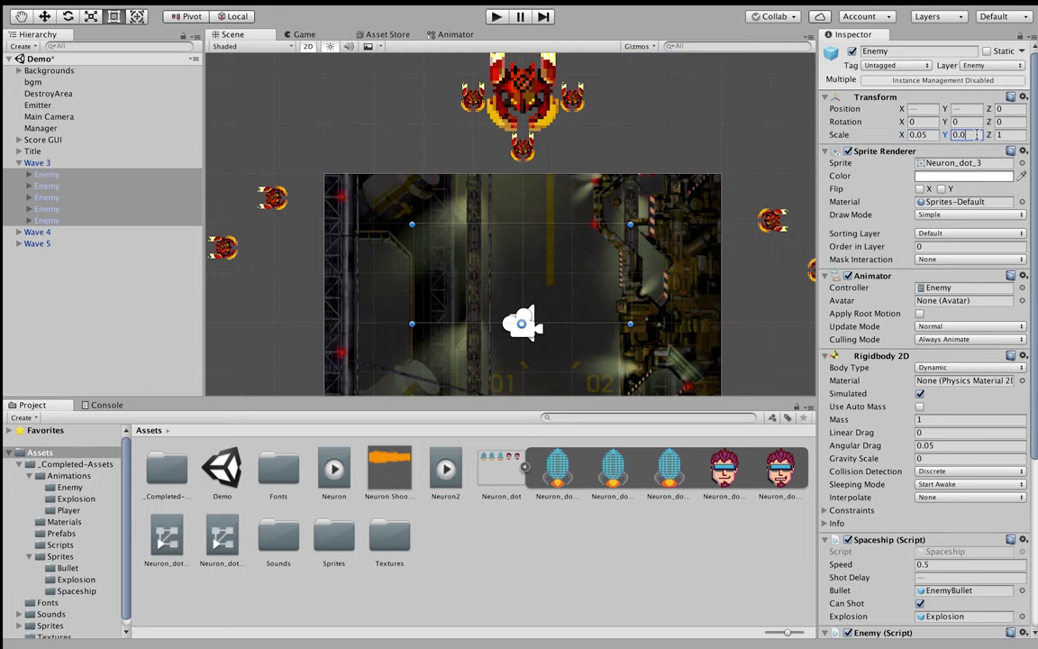
pyautogui.write('5')
pyautogui.click(1011, 134)
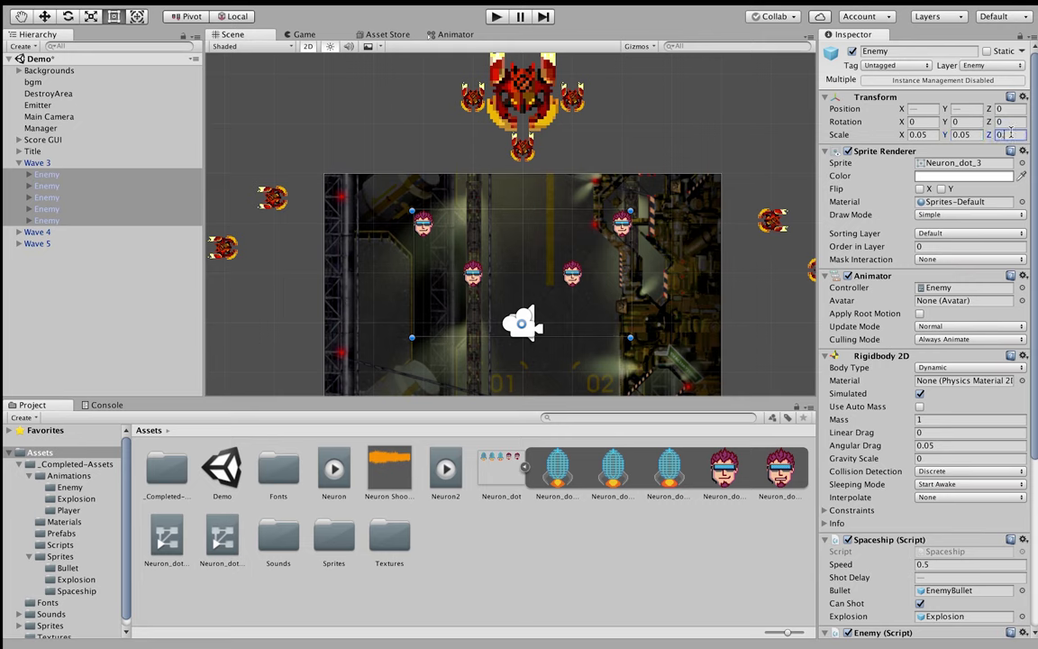
pyautogui.write('5')
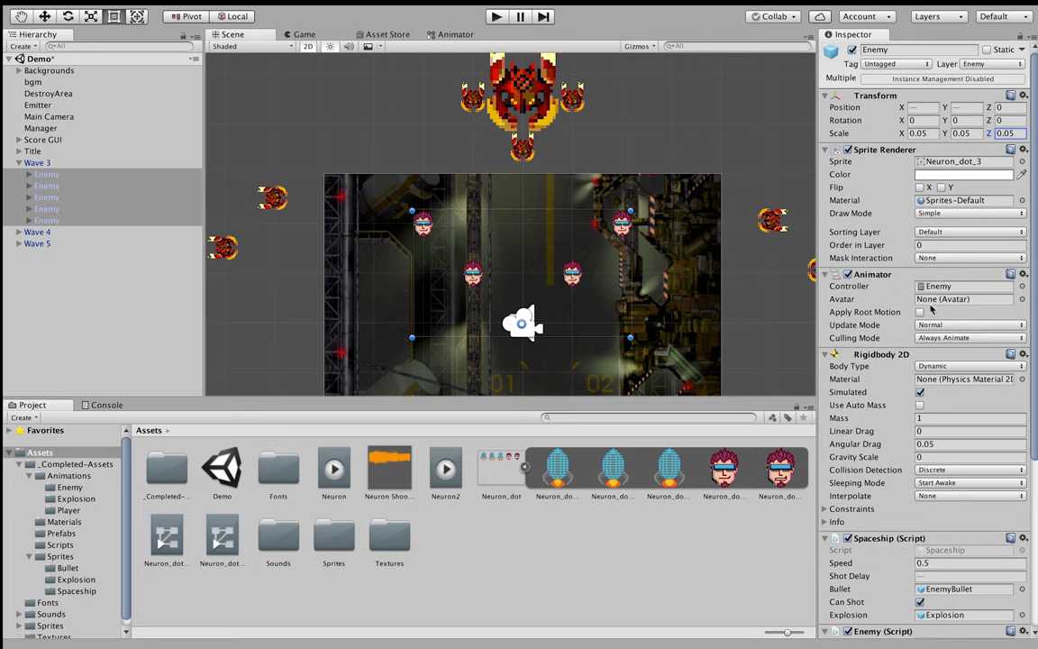
# Paste a new Polygon Collider 2D on the Wave 3 enemies and move it up
pyautogui.scroll(-1, 940, 285)
pyautogui.scroll(-5, 922, 320)
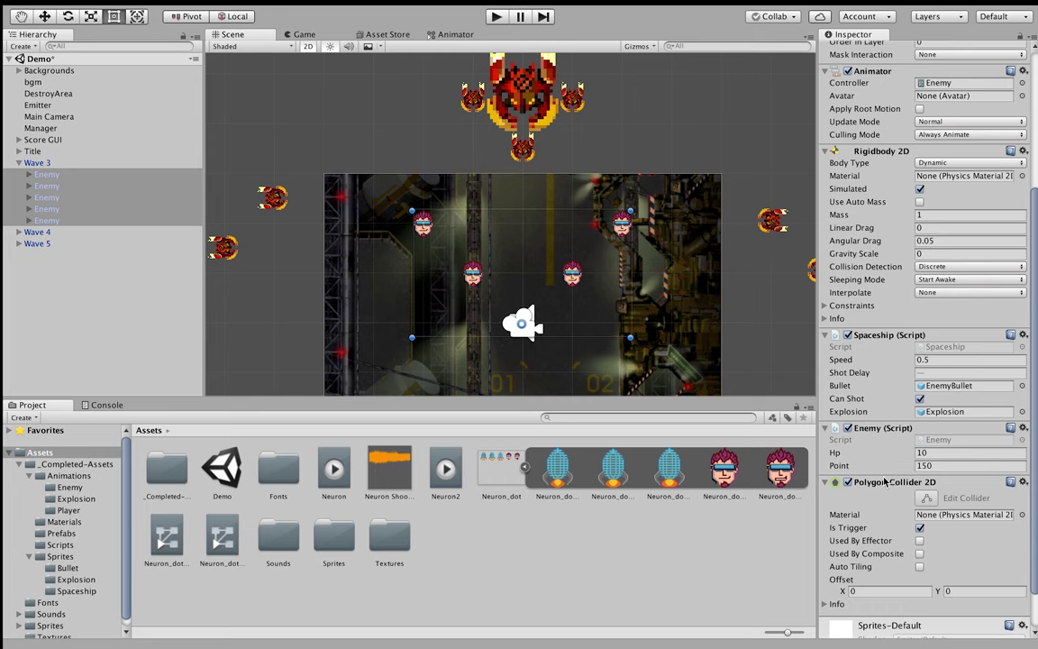
pyautogui.rightClick(885, 482)
pyautogui.click(928, 569)
pyautogui.rightClick(891, 496)
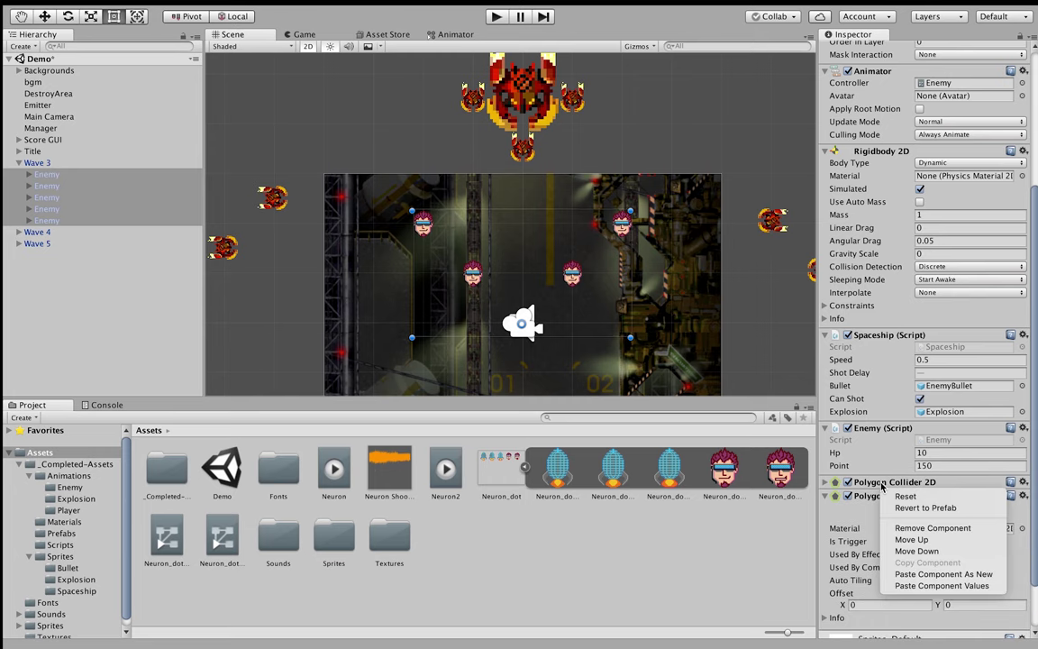
pyautogui.click(910, 539)
# Check the collider settings and apply Wave 3's changes to its prefab
pyautogui.scroll(-2, 593, 279)
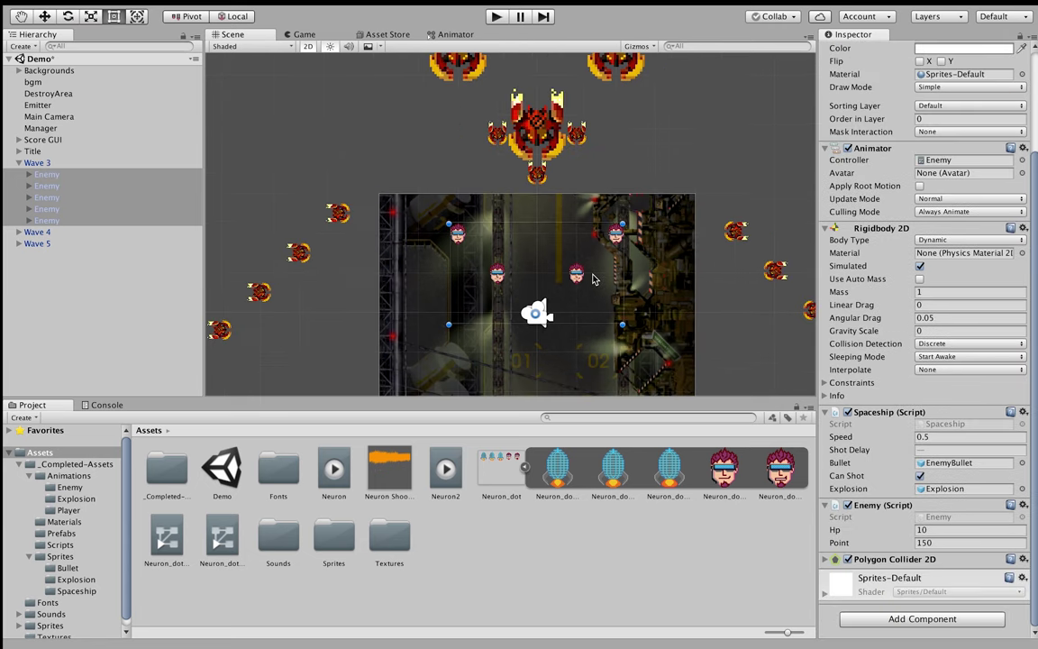
pyautogui.scroll(-2, 591, 270)
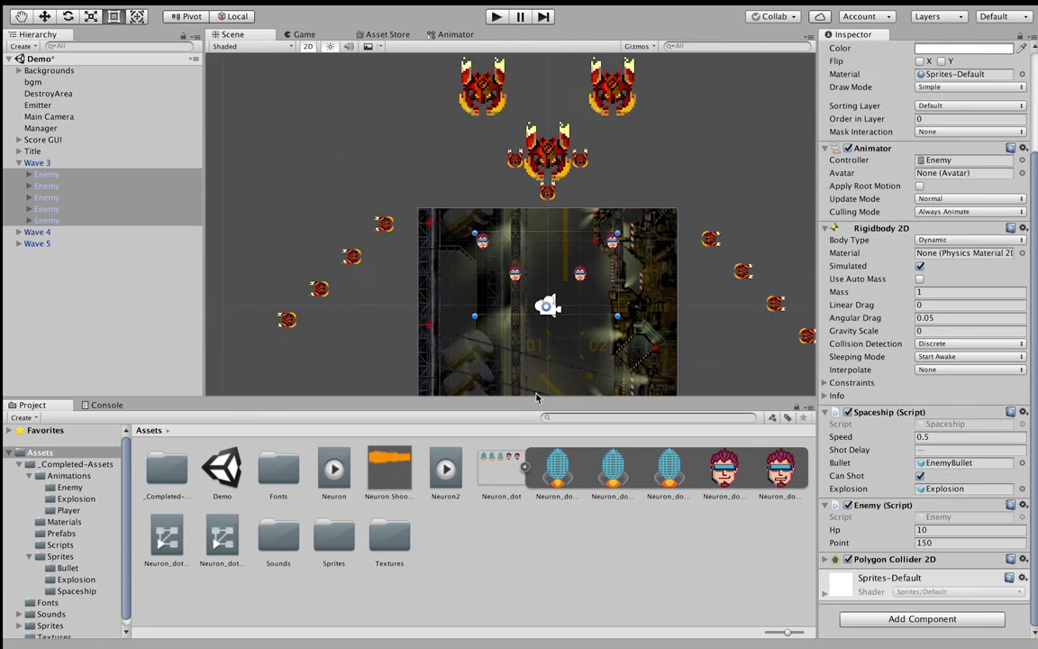
pyautogui.click(891, 560)
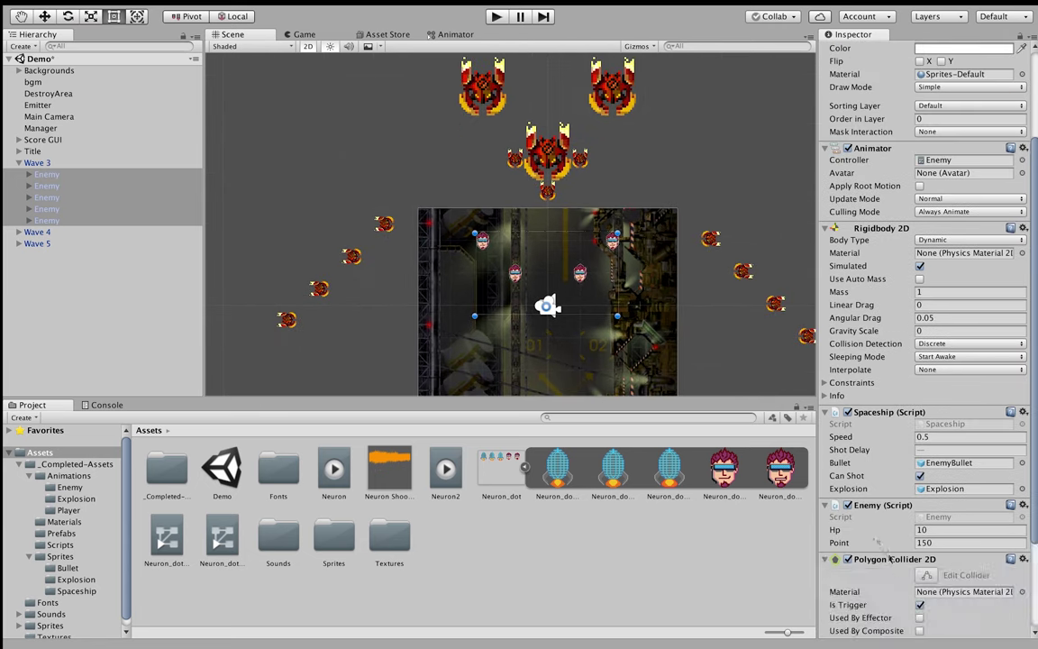
pyautogui.scroll(3, 635, 308)
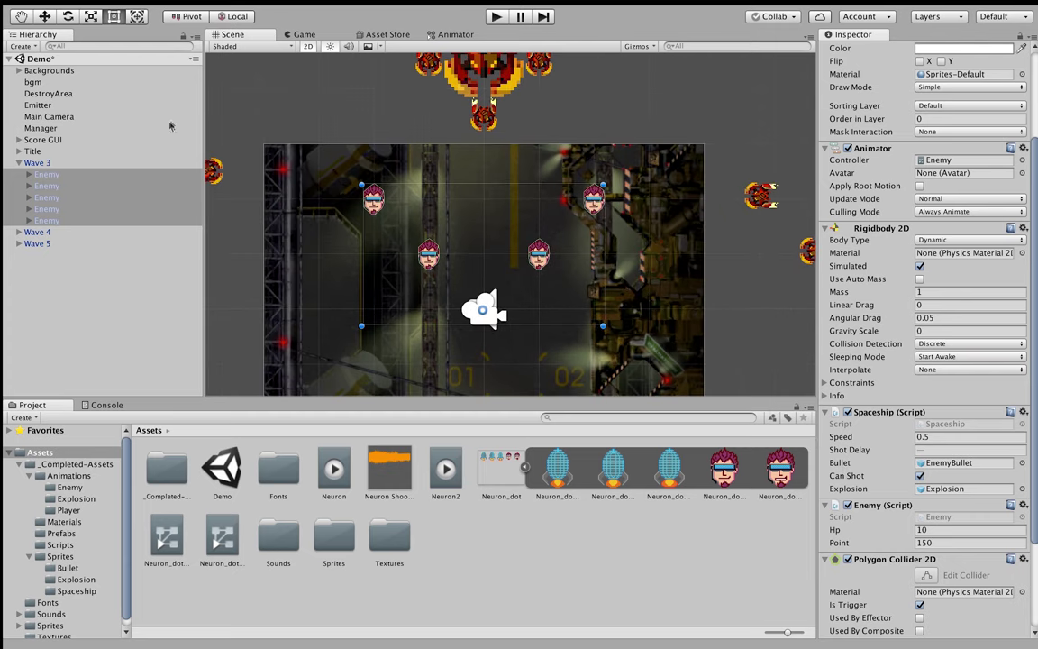
pyautogui.click(86, 163)
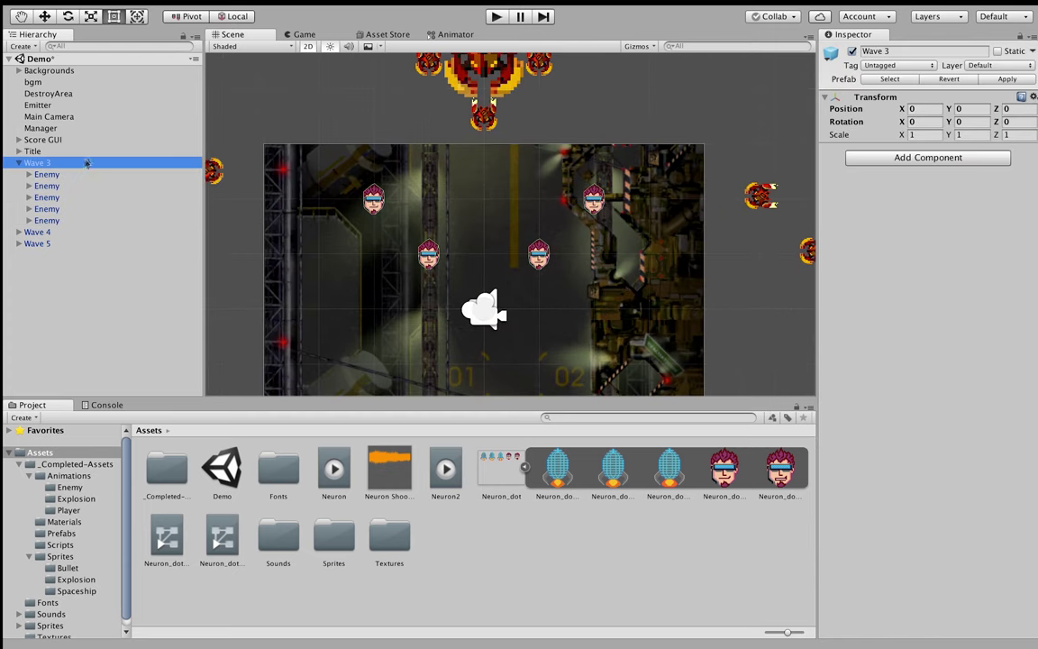
pyautogui.click(1002, 81)
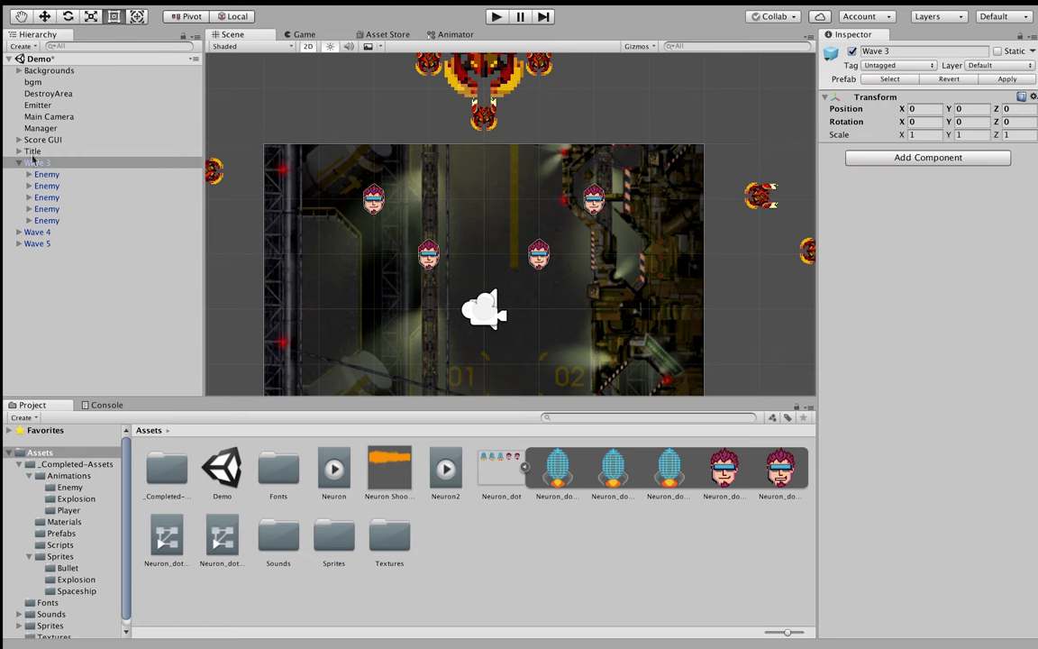
# Delete Wave 3 from the scene and select all Wave 4 enemies
pyautogui.rightClick(33, 160)
pyautogui.click(47, 234)
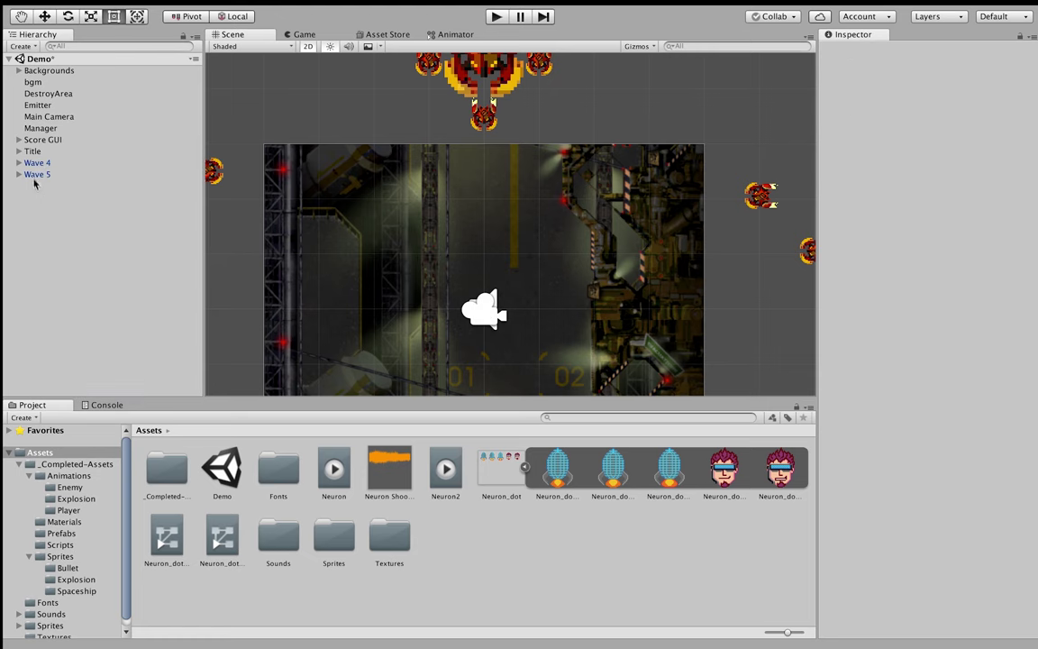
pyautogui.click(32, 165)
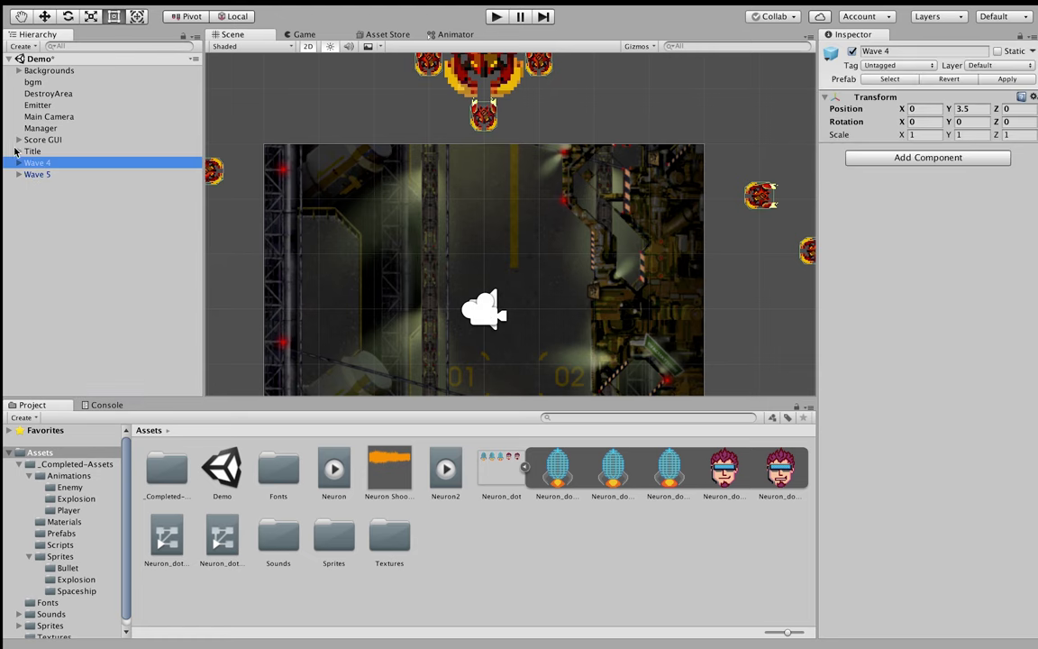
pyautogui.click(18, 163)
pyautogui.click(46, 174)
pyautogui.keyDown('shift'); pyautogui.click(46, 289); pyautogui.keyUp('shift')
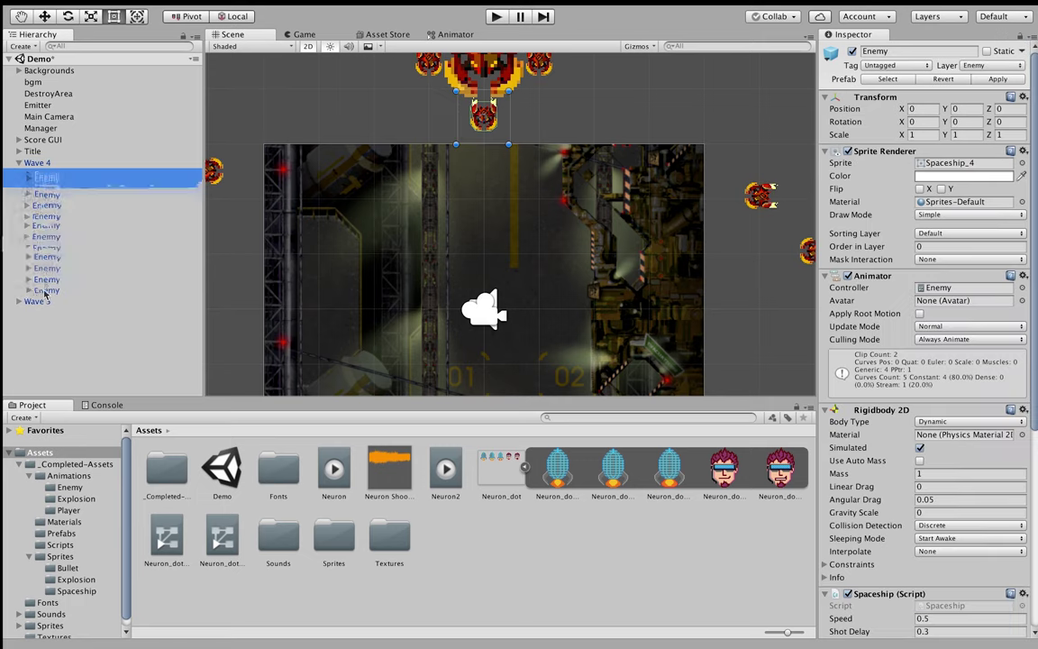
pyautogui.press('f')
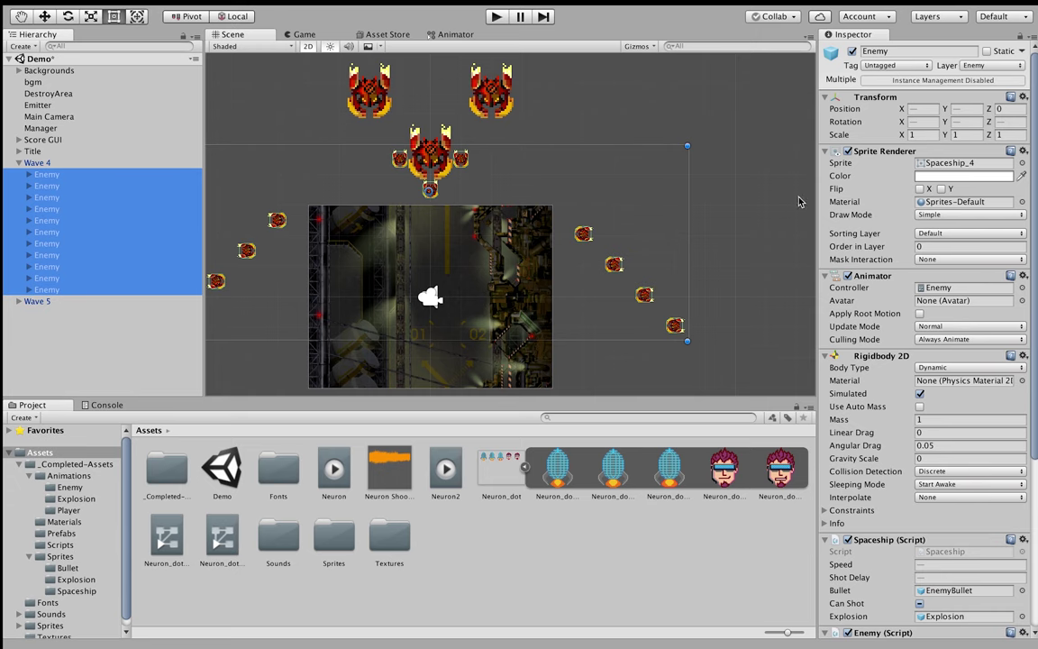
# Give the Wave 4 enemies the Neuron_dot_3 sprite, undoing an accidental scene placement
pyautogui.scroll(-3, 505, 216)
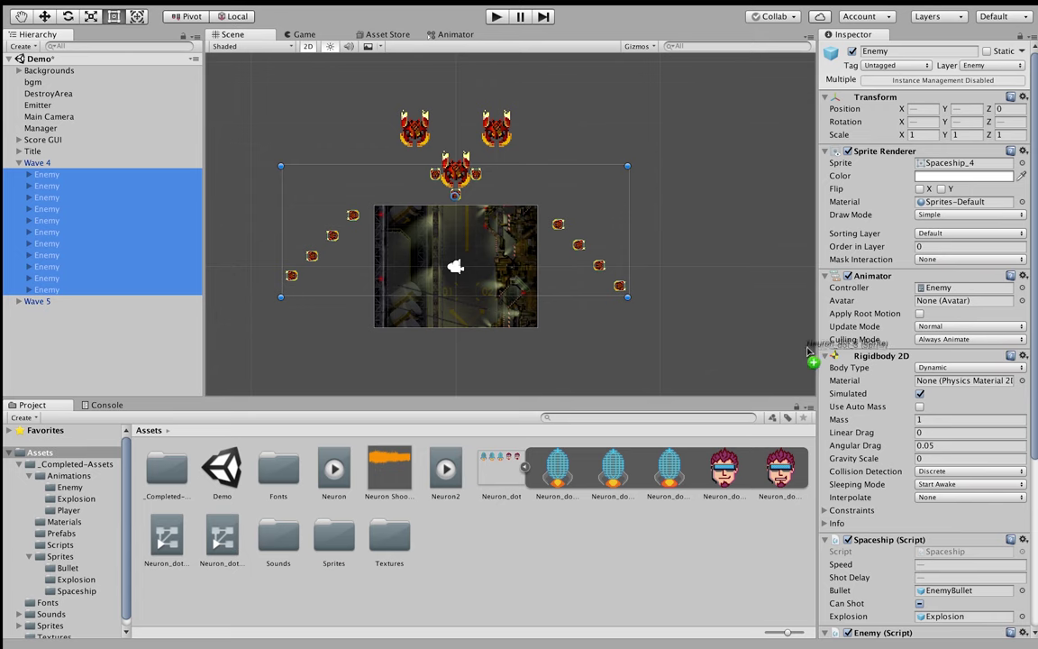
pyautogui.moveTo(725, 468)
pyautogui.mouseDown()
pyautogui.moveTo(700, 291)
pyautogui.moveTo(695, 353)
pyautogui.mouseUp()
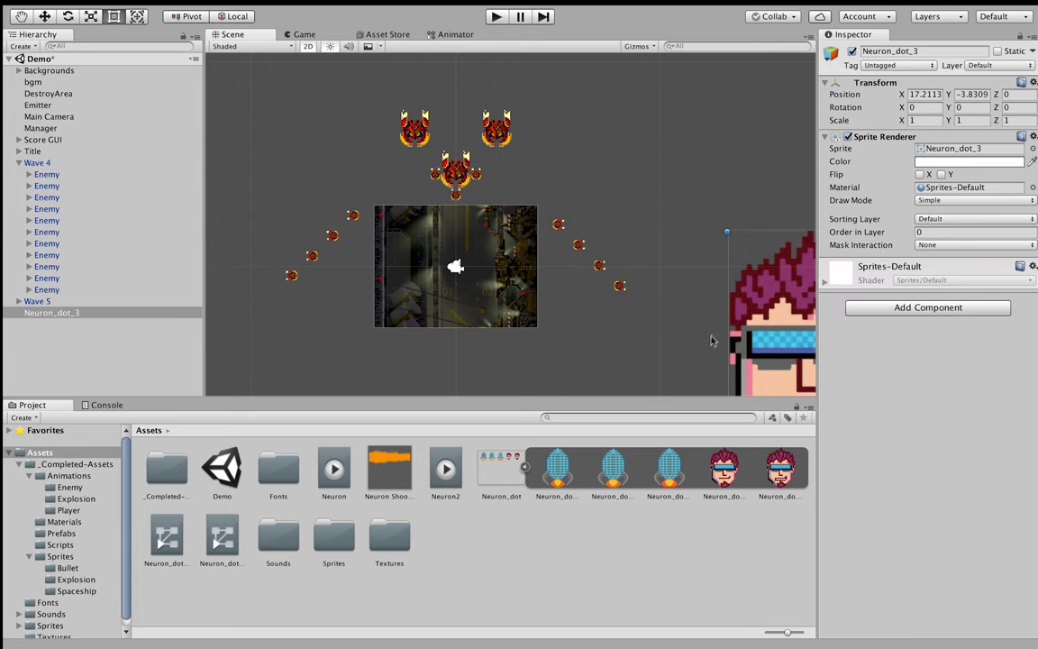
pyautogui.hotkey('ctrl', 'z')
pyautogui.moveTo(728, 480); pyautogui.dragTo(947, 162)
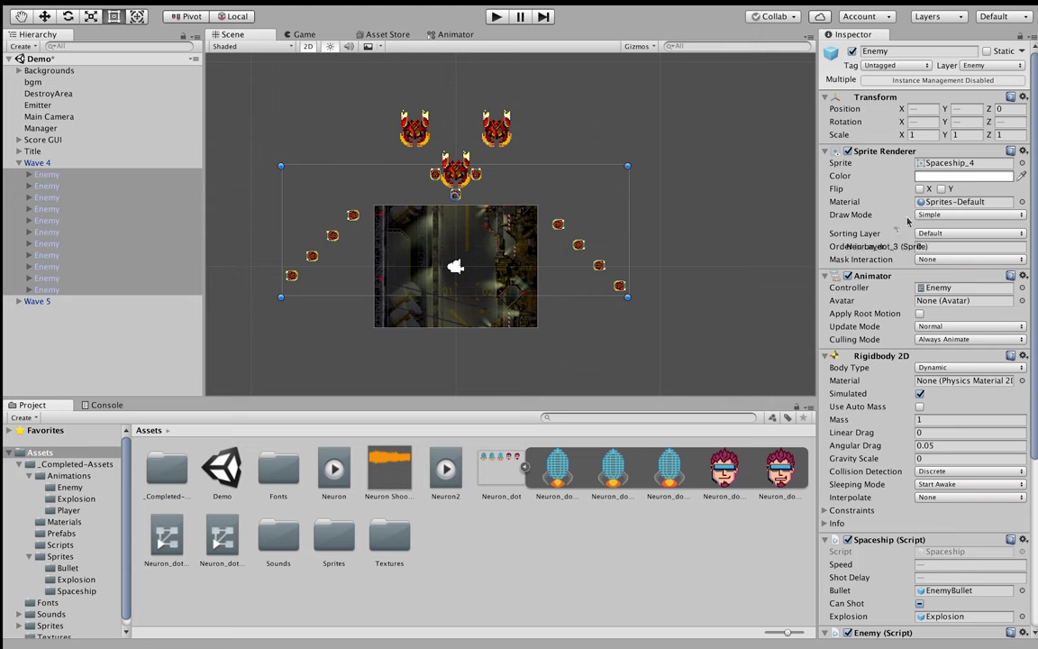
# Set the Wave 4 enemies' scale to 0.05 on X, Y and Z
pyautogui.click(922, 135)
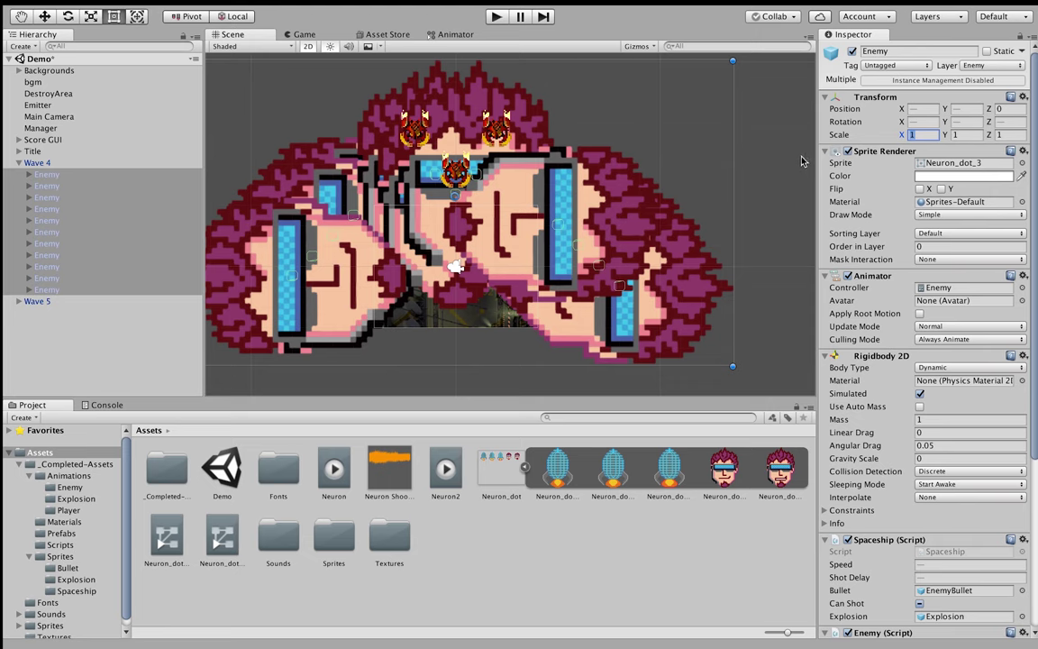
pyautogui.press('BackSpace')
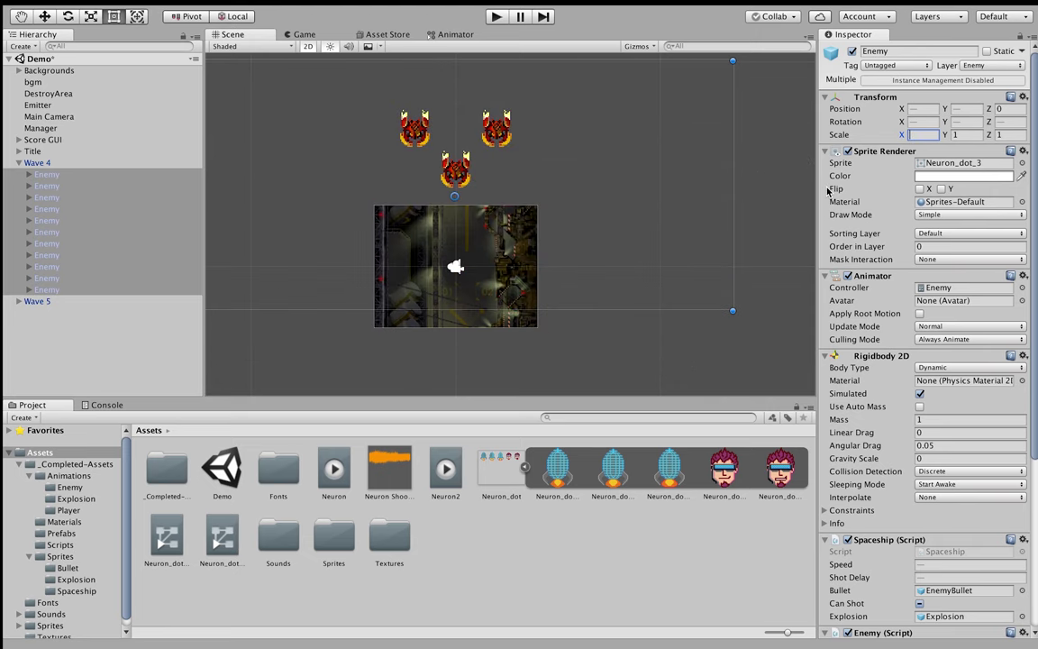
pyautogui.write('5')
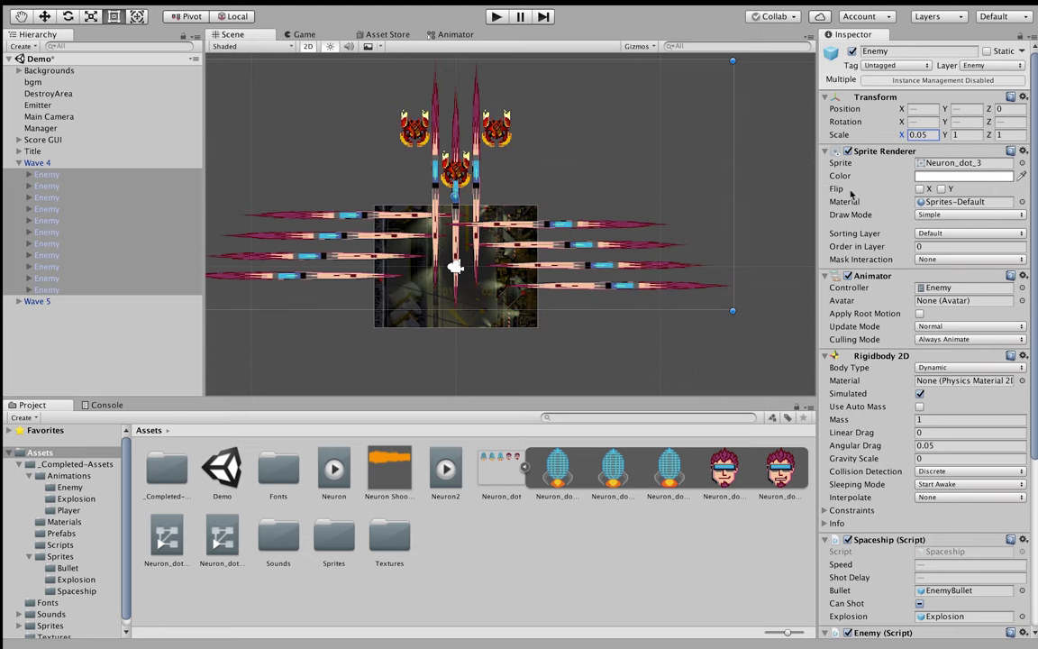
pyautogui.click(962, 134)
pyautogui.write('0.05')
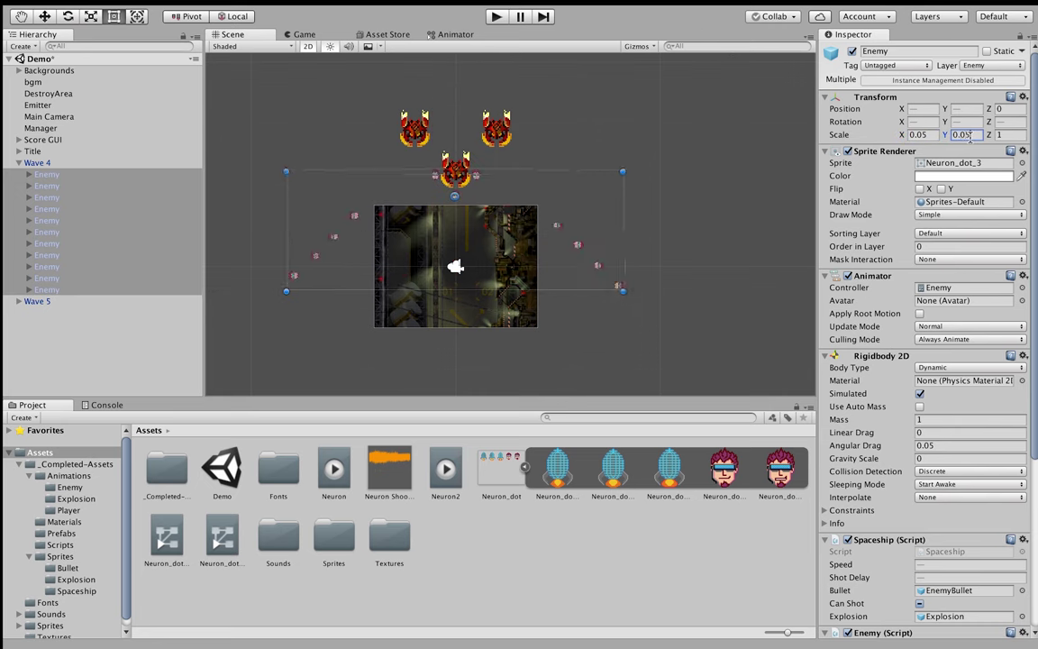
pyautogui.click(1010, 134)
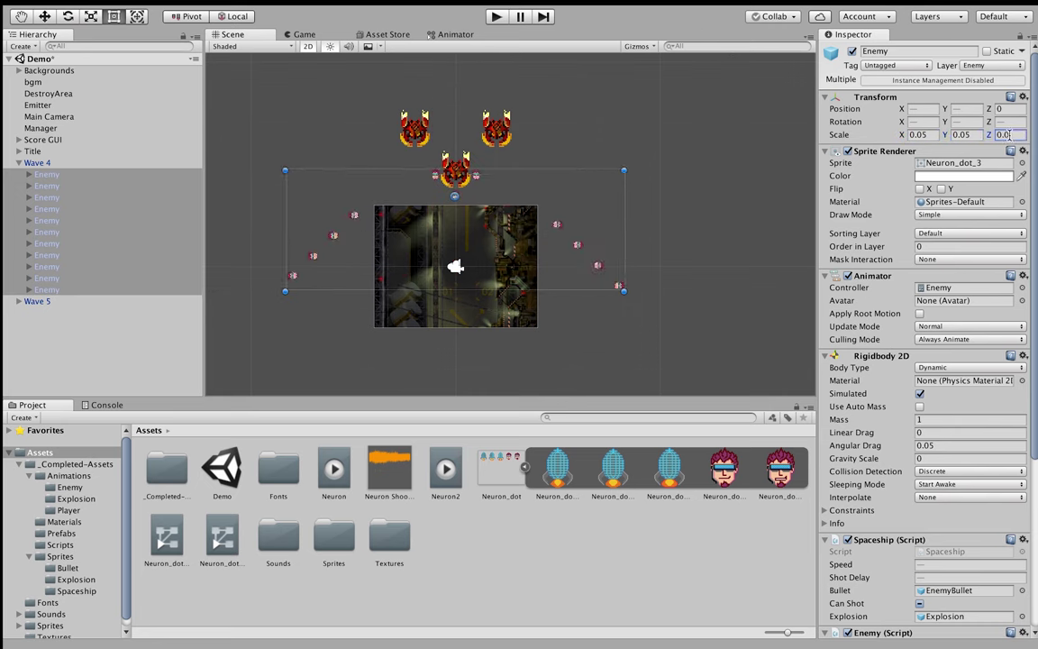
pyautogui.scroll(-5, 892, 316)
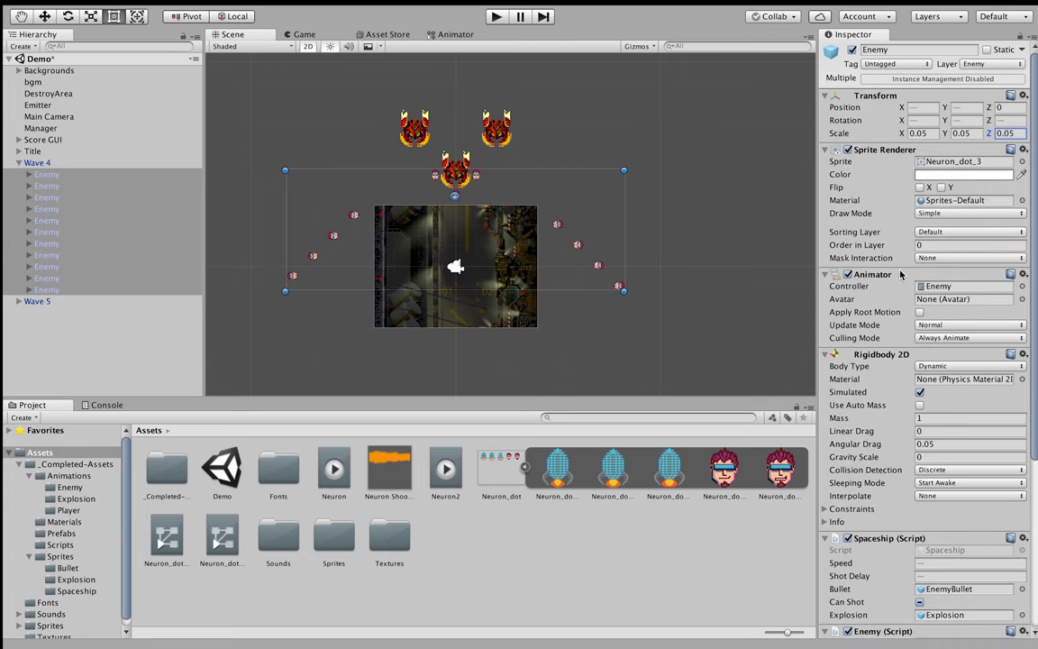
pyautogui.scroll(-5, 925, 406)
# Paste a fresh Polygon Collider 2D on the Wave 4 enemies and remove the extra one
pyautogui.rightClick(869, 438)
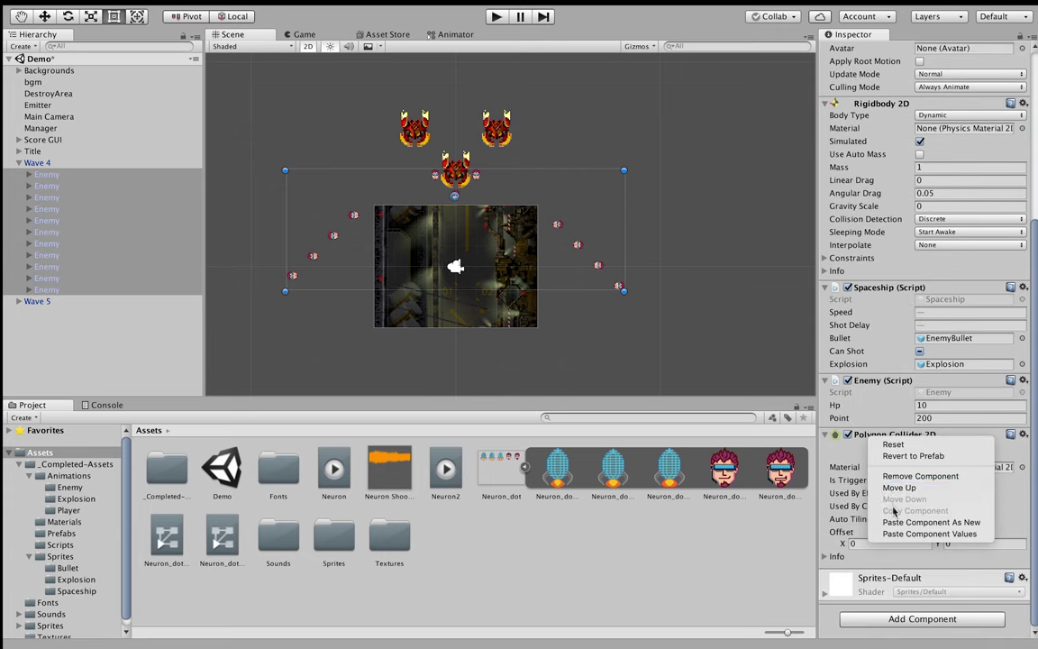
pyautogui.click(887, 448)
pyautogui.rightClick(885, 438)
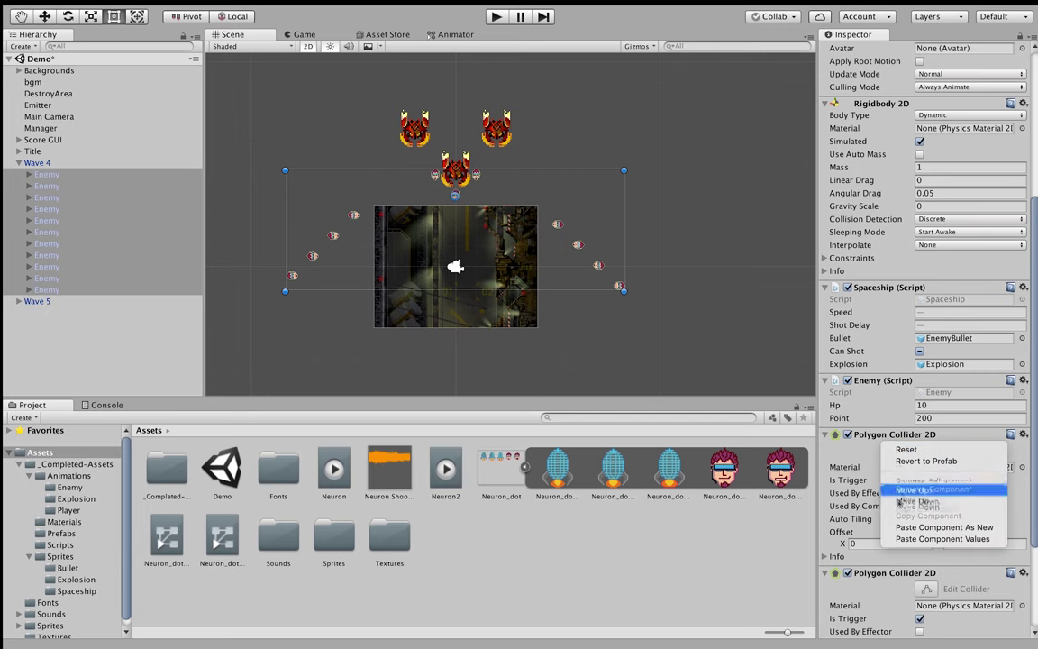
pyautogui.click(902, 482)
pyautogui.scroll(5, 616, 288)
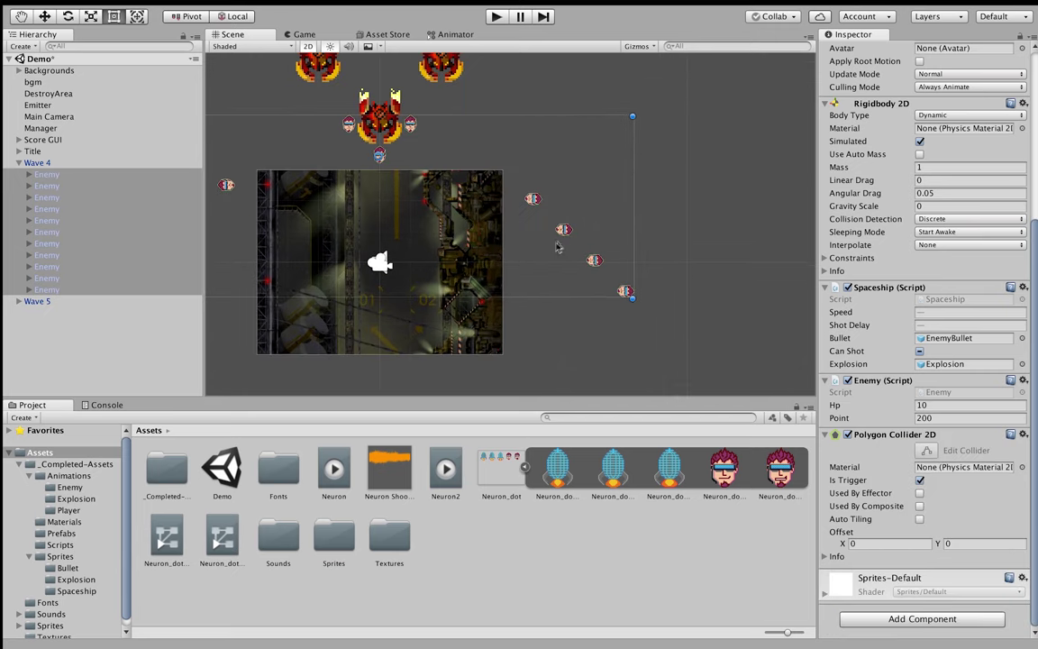
pyautogui.moveTo(556, 248); pyautogui.dragTo(663, 261, button='middle')
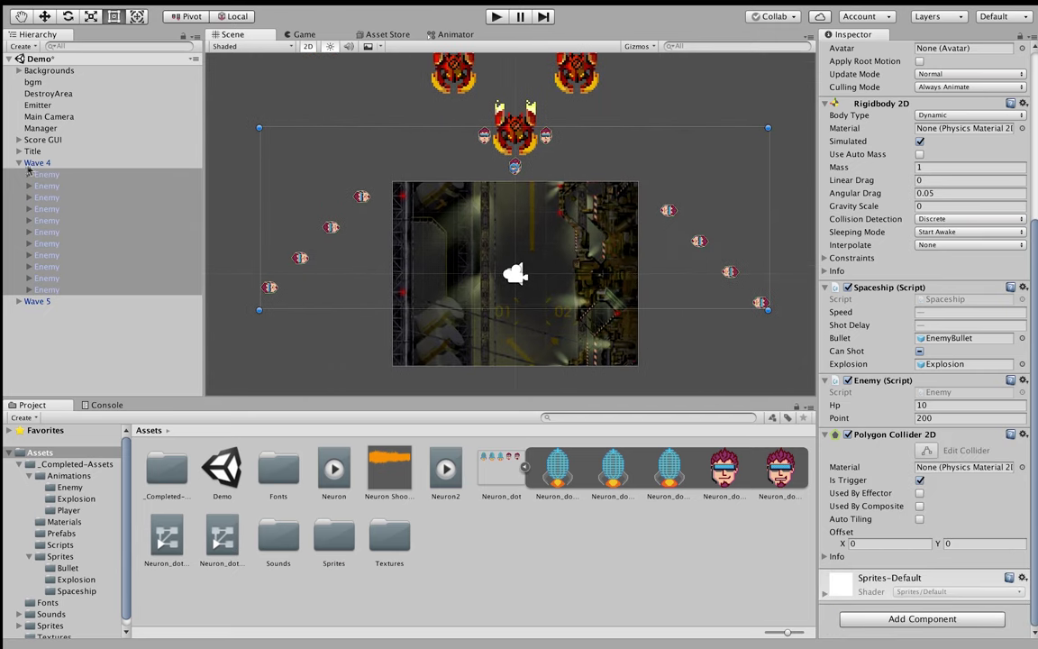
# Apply Wave 4 to its prefab and delete it from the scene
pyautogui.click(32, 163)
pyautogui.rightClick(32, 163)
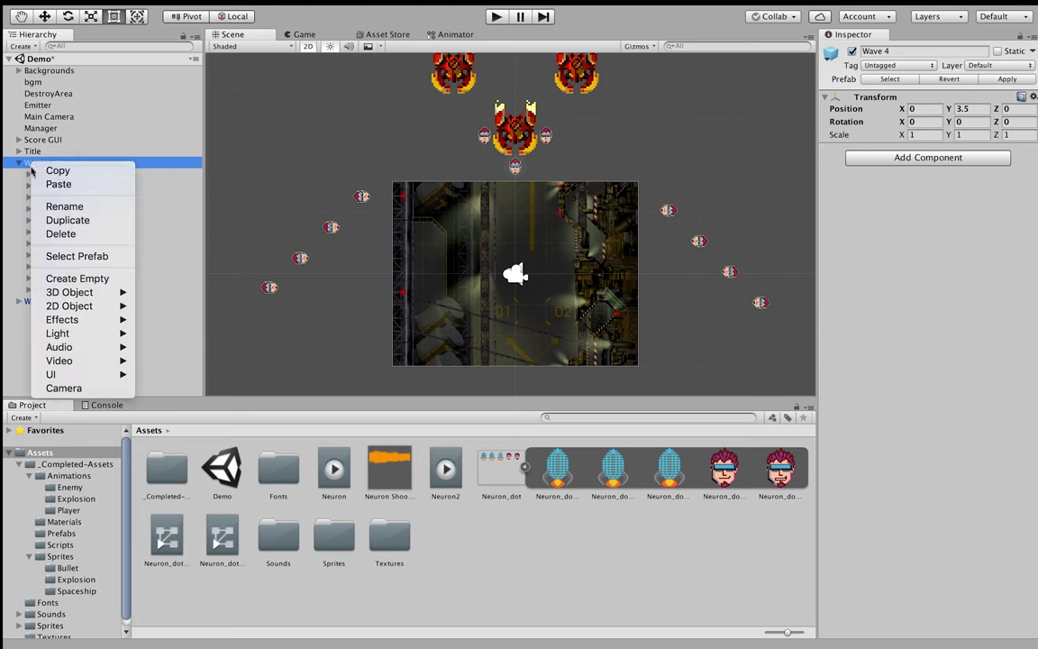
pyautogui.click(178, 137)
pyautogui.click(1012, 80)
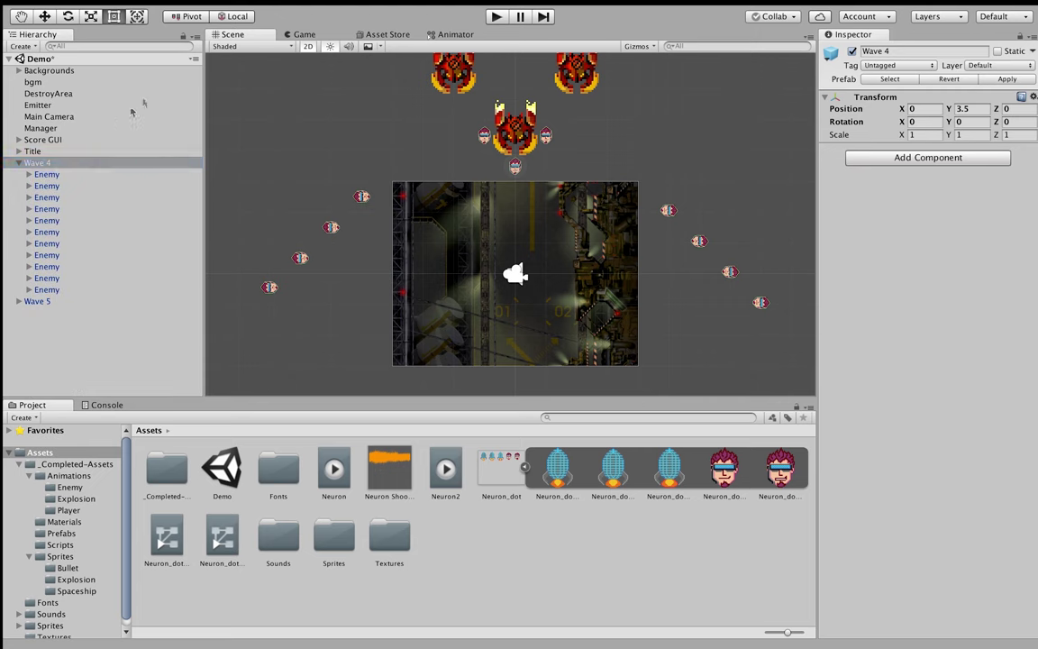
pyautogui.rightClick(49, 165)
pyautogui.click(64, 232)
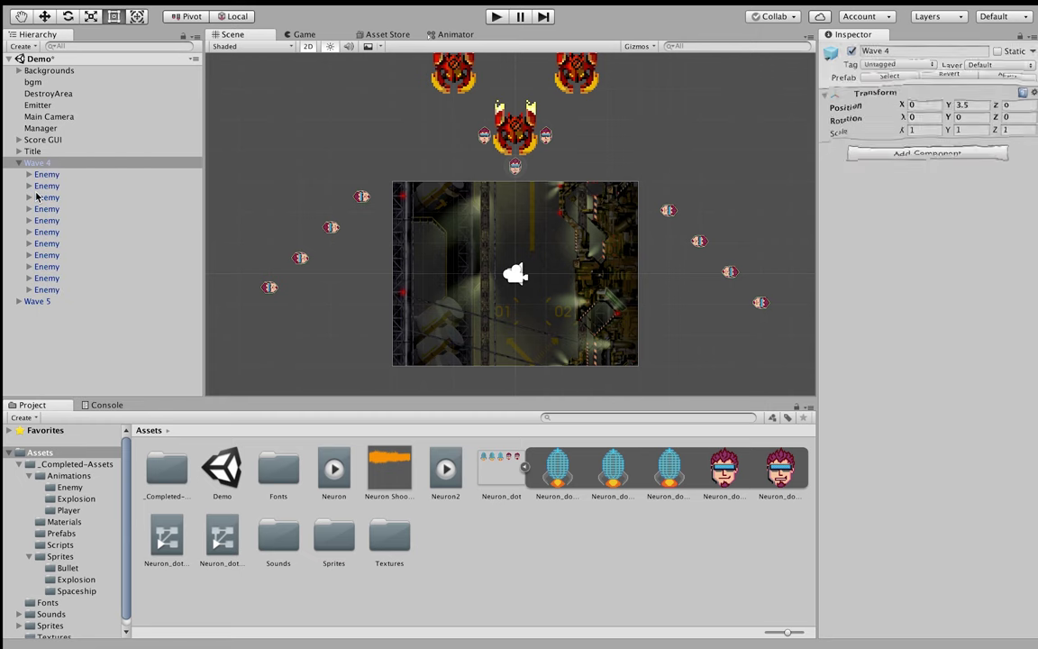
pyautogui.click(35, 164)
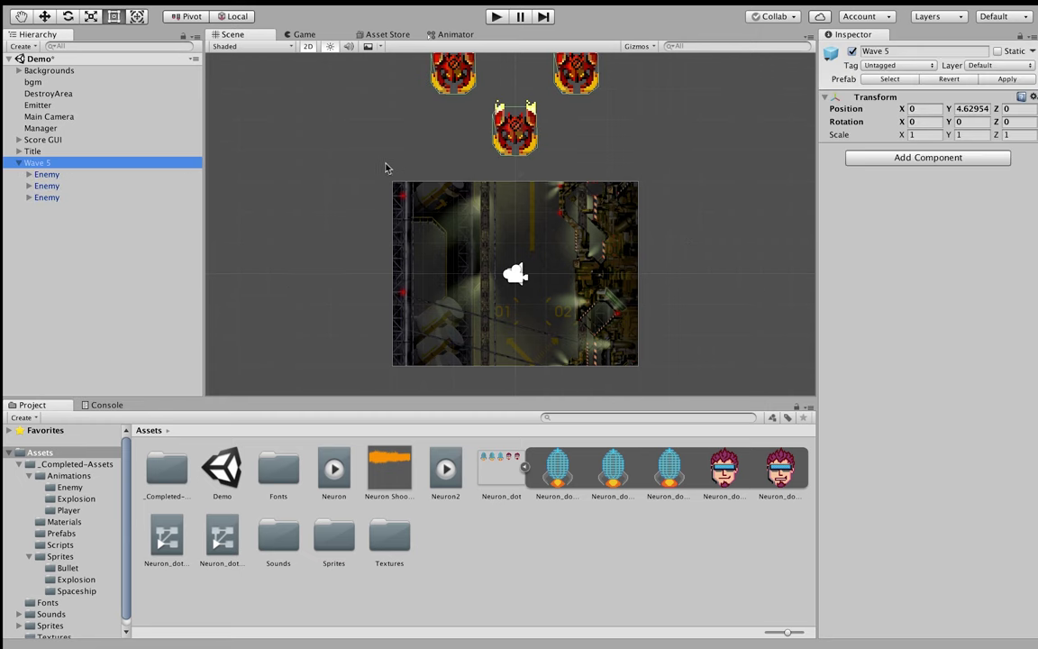
# Select Wave 5's three enemies and assign them the Neuron_dot_3 sprite
pyautogui.moveTo(384, 166); pyautogui.dragTo(365, 222, button='middle')
pyautogui.click(37, 178)
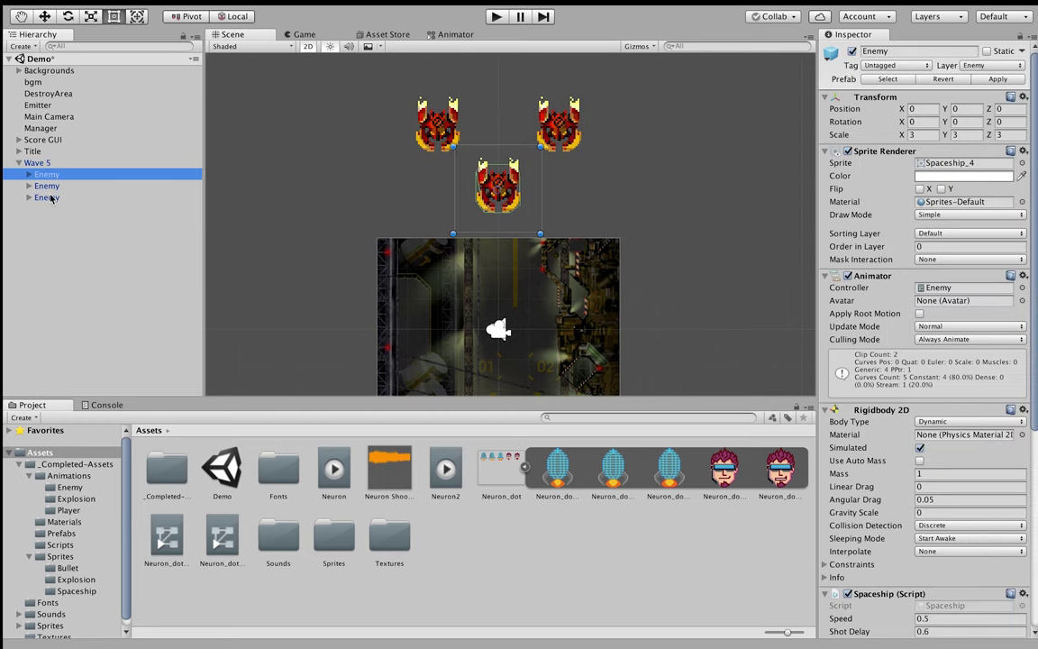
pyautogui.keyDown('shift'); pyautogui.click(46, 198); pyautogui.keyUp('shift')
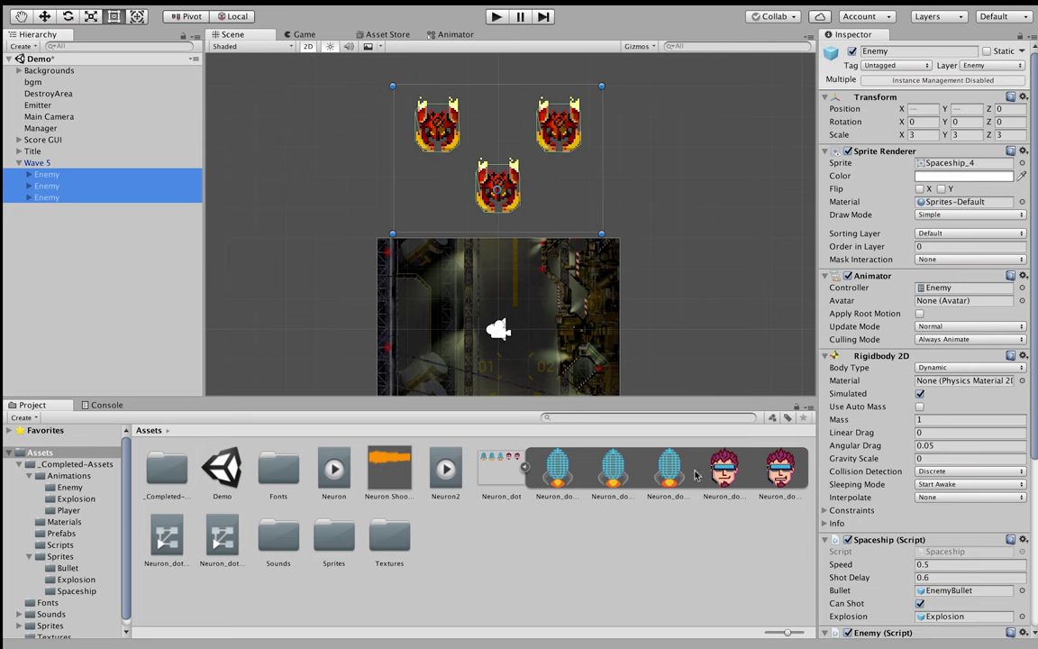
pyautogui.moveTo(721, 471); pyautogui.dragTo(827, 526)
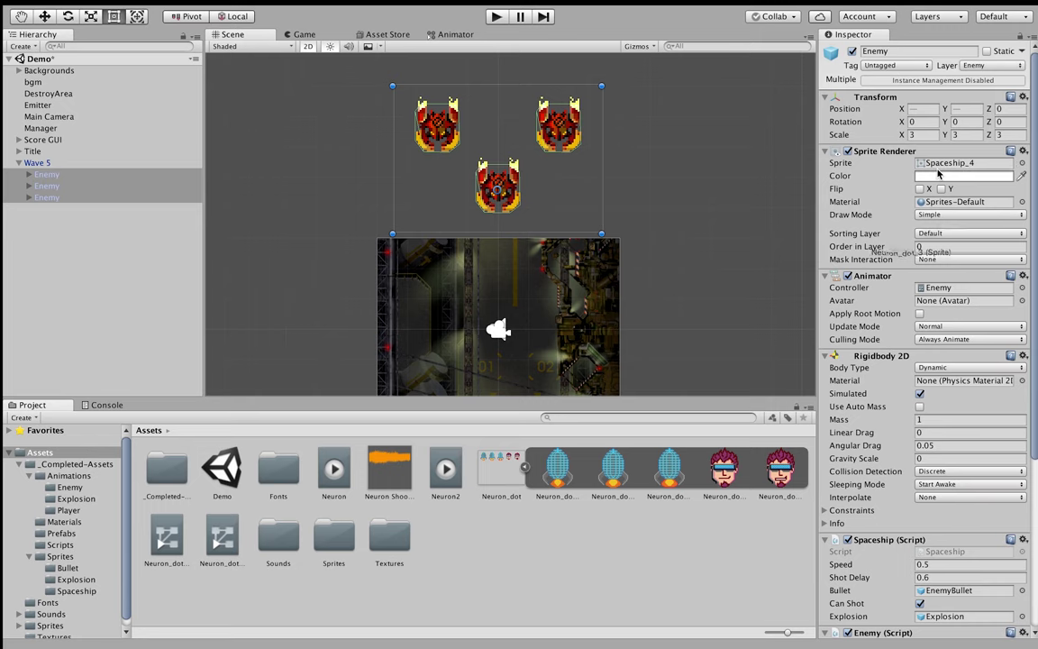
pyautogui.moveTo(746, 483); pyautogui.dragTo(940, 167)
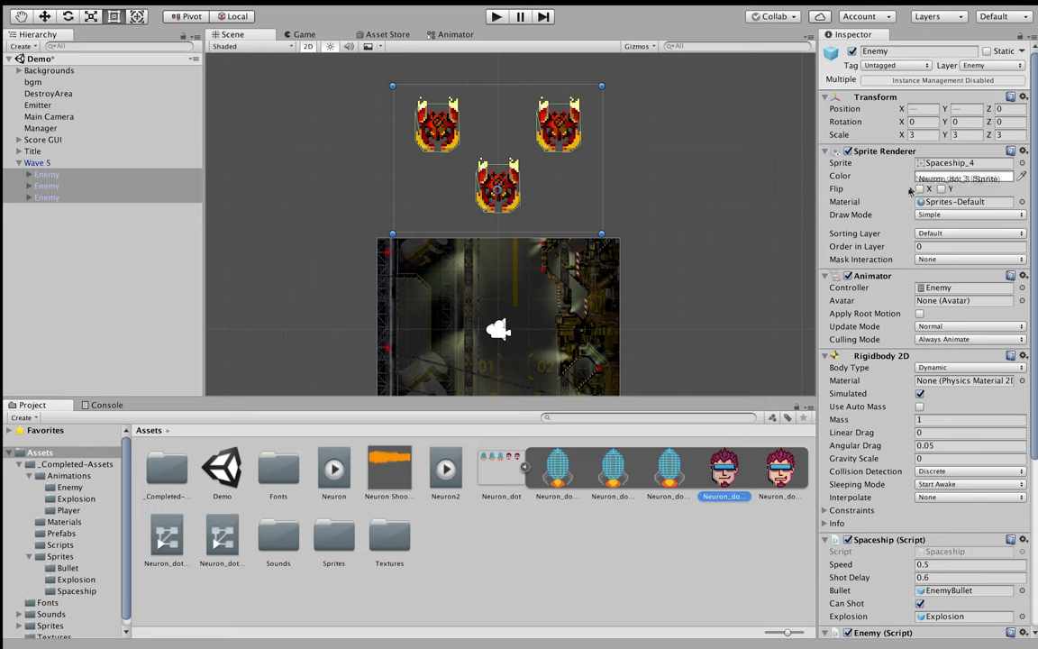
pyautogui.press('f')
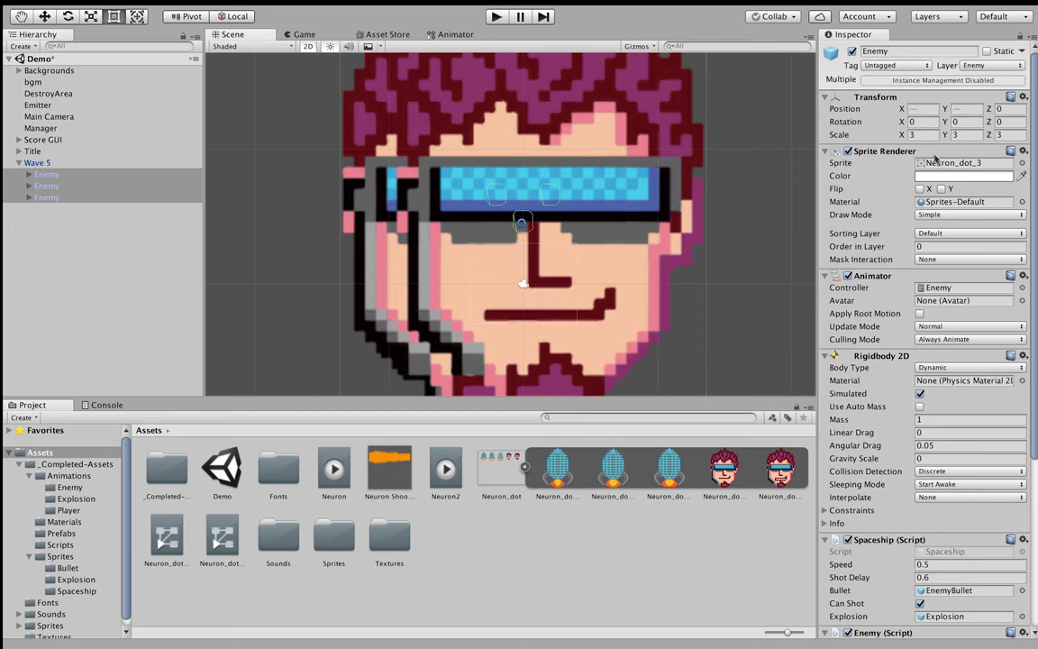
# Set the Wave 5 enemies' scale to 0.1 on X, Y and Z
pyautogui.click(928, 134)
pyautogui.write('1')
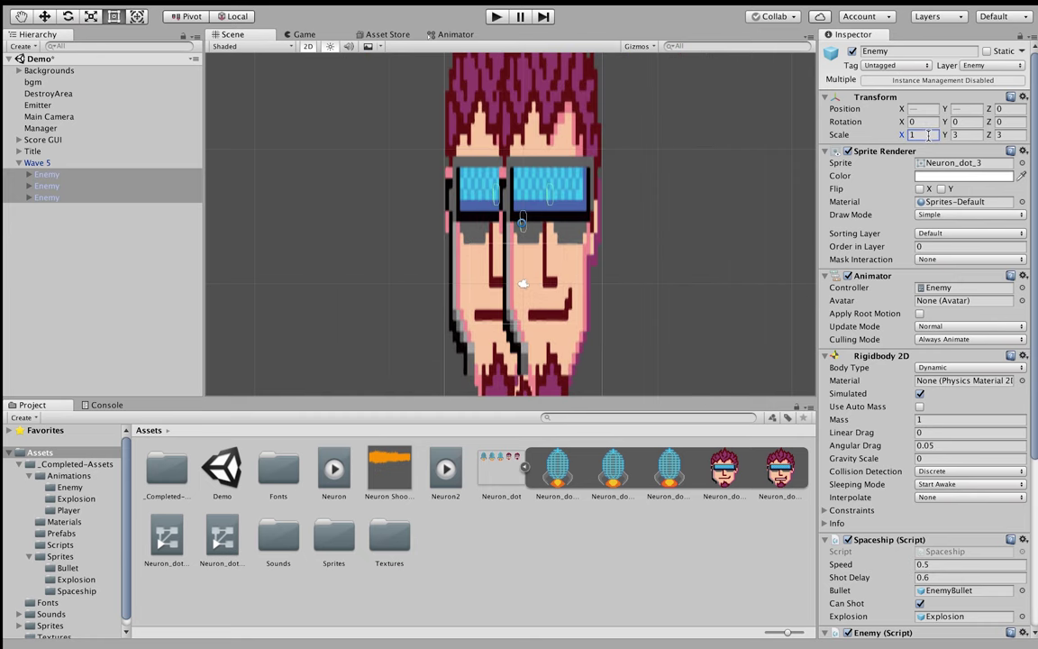
pyautogui.press('BackSpace')
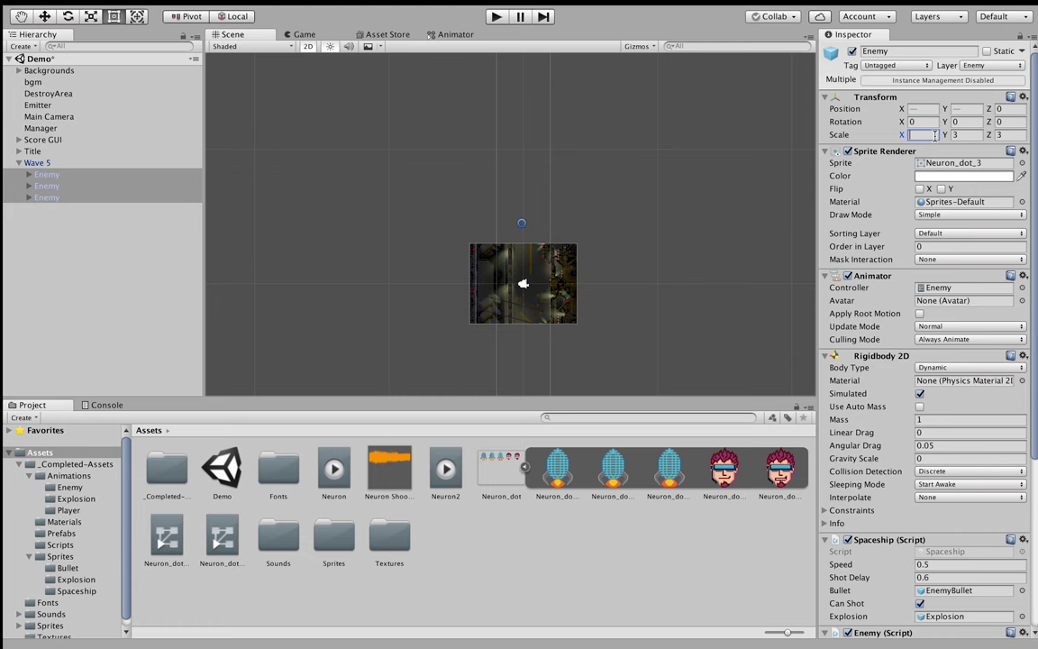
pyautogui.write('0.1')
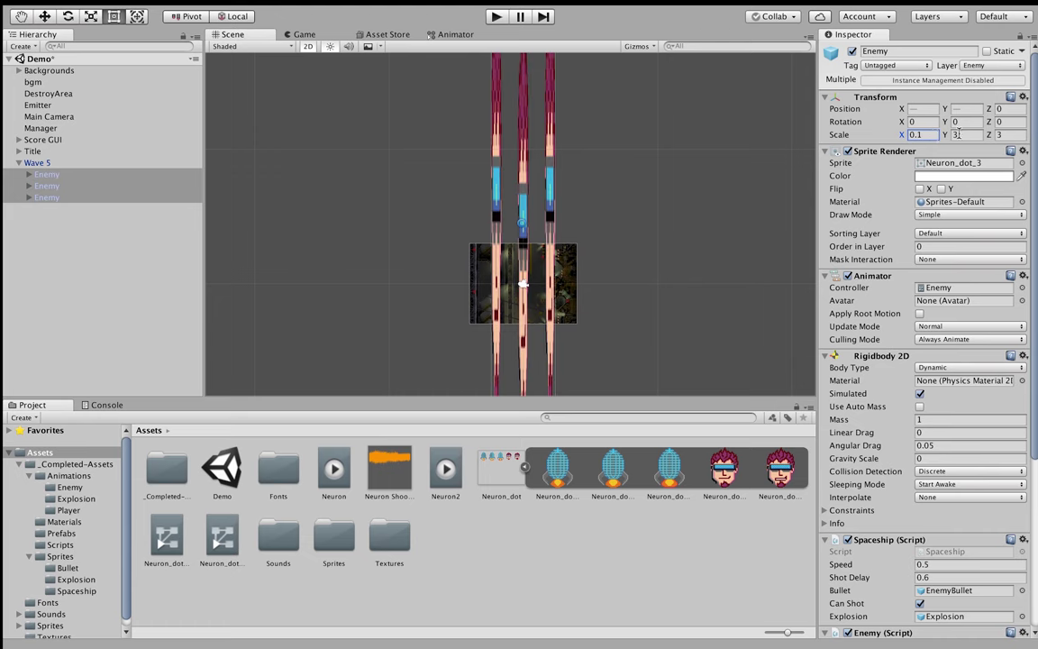
pyautogui.click(958, 135)
pyautogui.write('0.1')
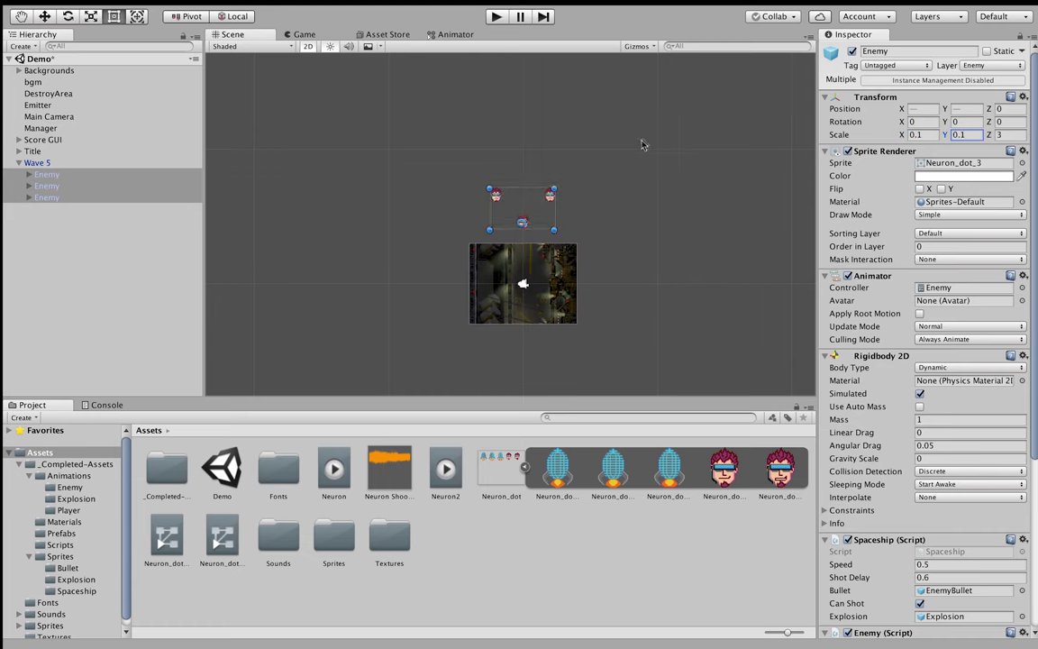
pyautogui.scroll(5, 622, 153)
pyautogui.scroll(2, 676, 117)
pyautogui.scroll(1, 703, 108)
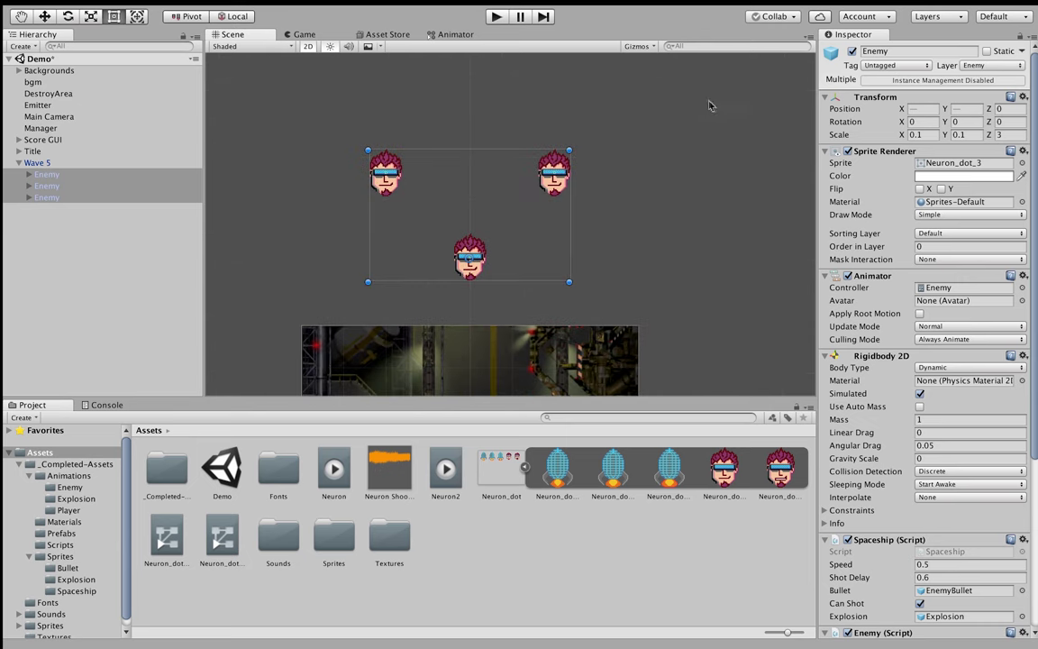
pyautogui.click(1014, 135)
pyautogui.scroll(-1, 581, 173)
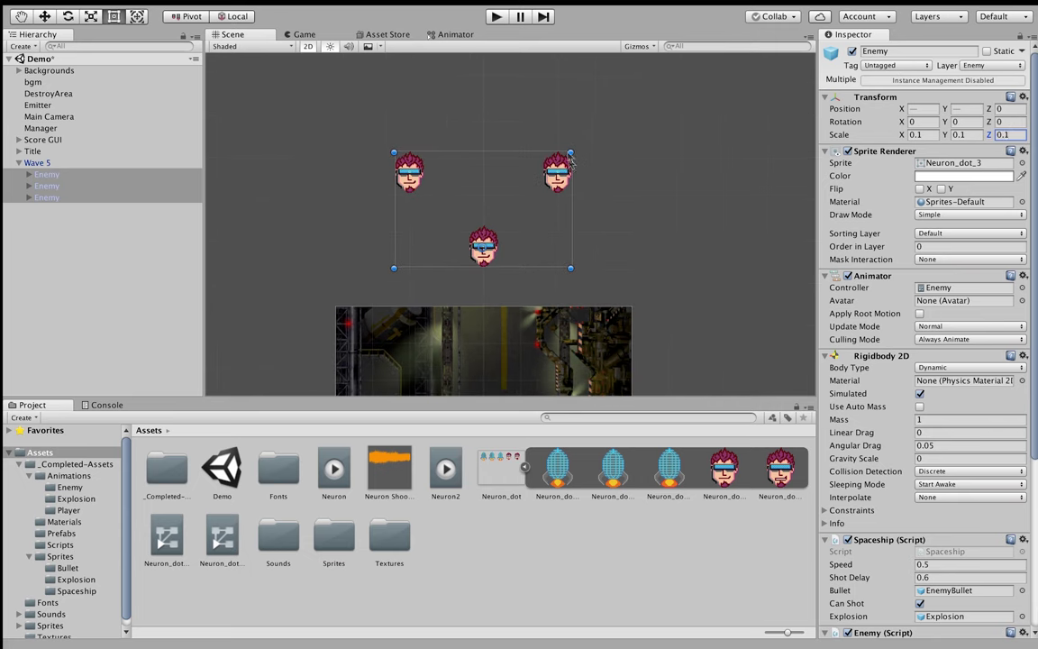
pyautogui.scroll(-2, 609, 157)
pyautogui.scroll(-1, 609, 158)
# Paste a copied Polygon Collider 2D onto the Wave 5 enemies
pyautogui.scroll(-5, 968, 254)
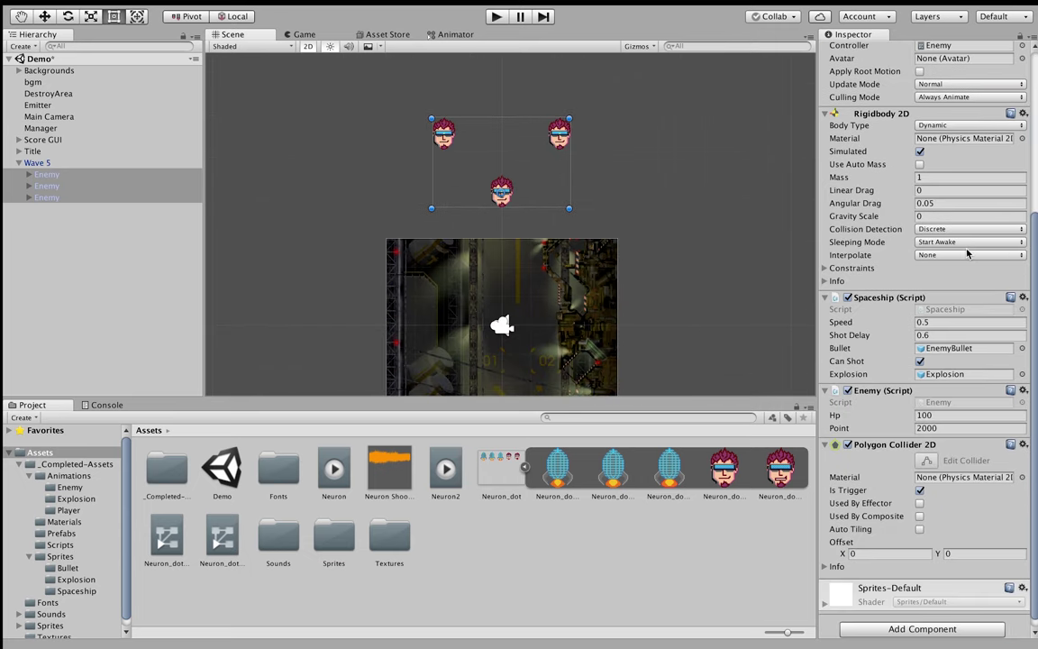
pyautogui.rightClick(884, 454)
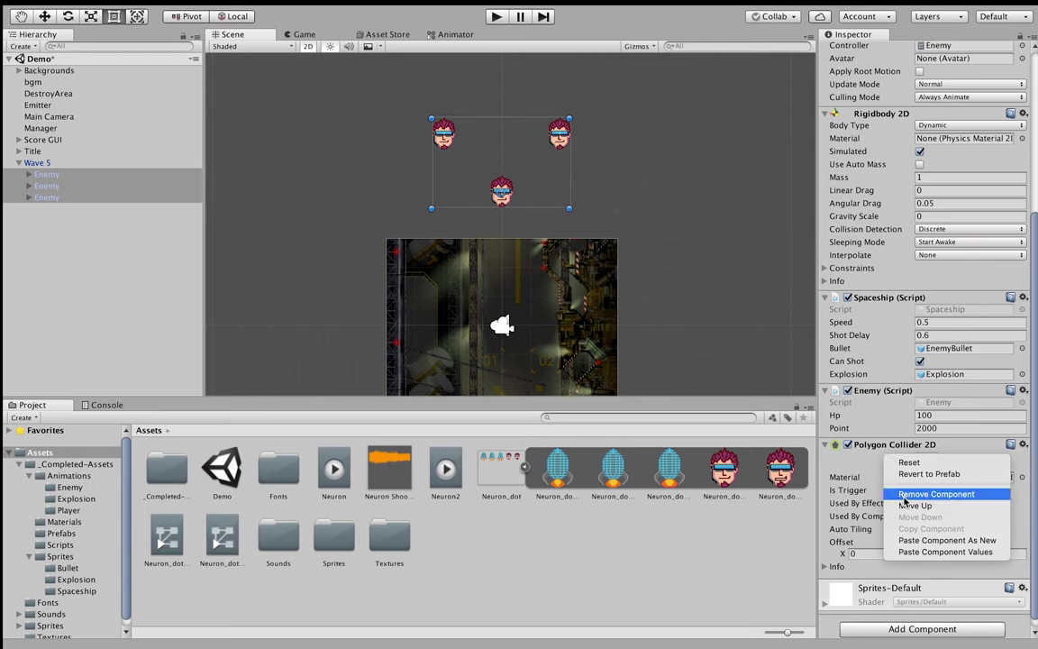
pyautogui.click(946, 540)
# Remove the duplicate Polygon Collider 2D so each enemy keeps one trigger collider
pyautogui.scroll(2, 653, 224)
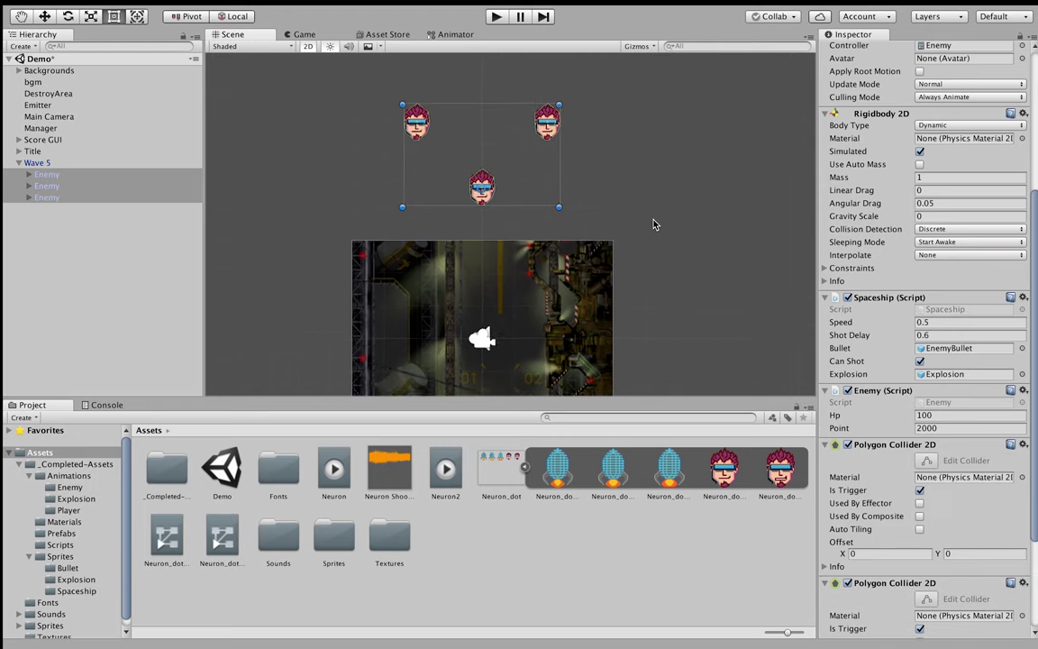
pyautogui.scroll(1, 648, 231)
pyautogui.scroll(1, 676, 289)
pyautogui.scroll(1, 675, 288)
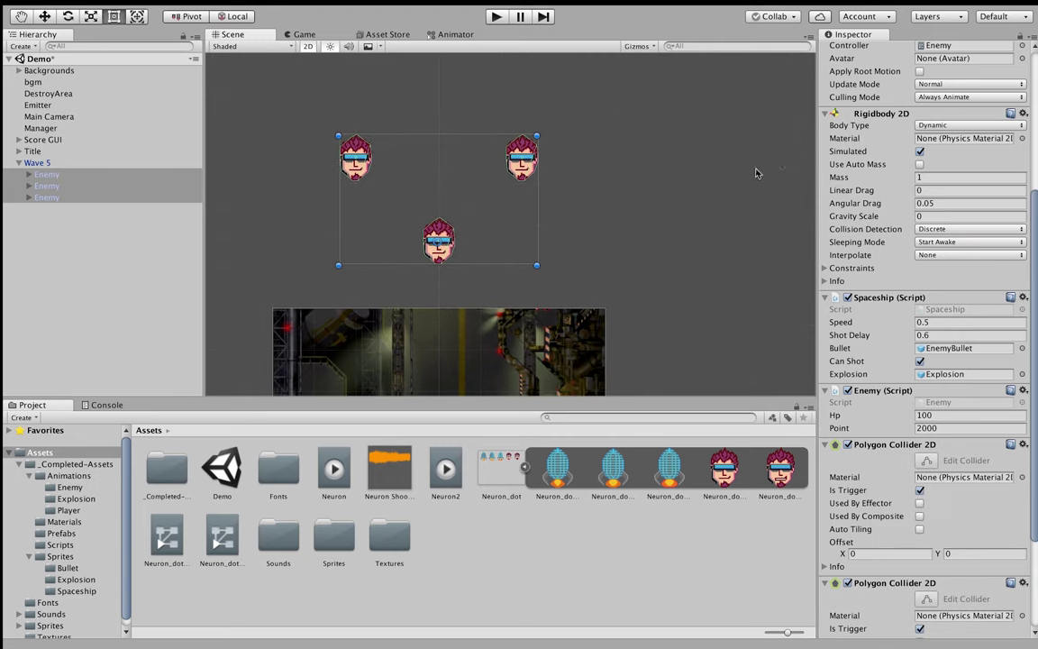
pyautogui.scroll(-10, 913, 340)
pyautogui.scroll(15, 913, 341)
pyautogui.scroll(-6, 913, 341)
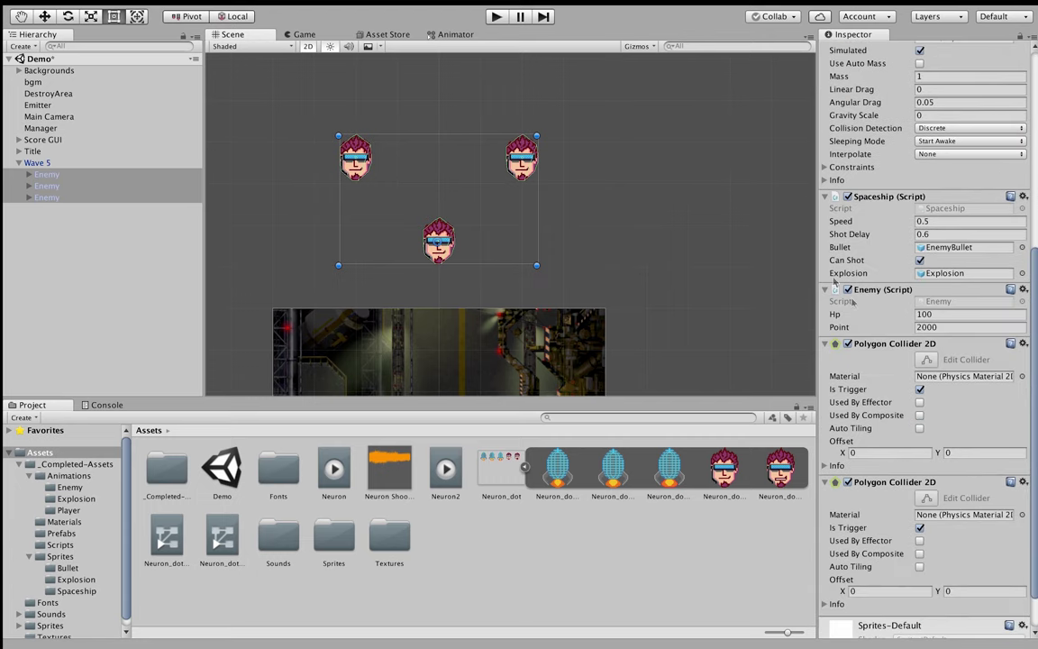
pyautogui.scroll(5, 910, 277)
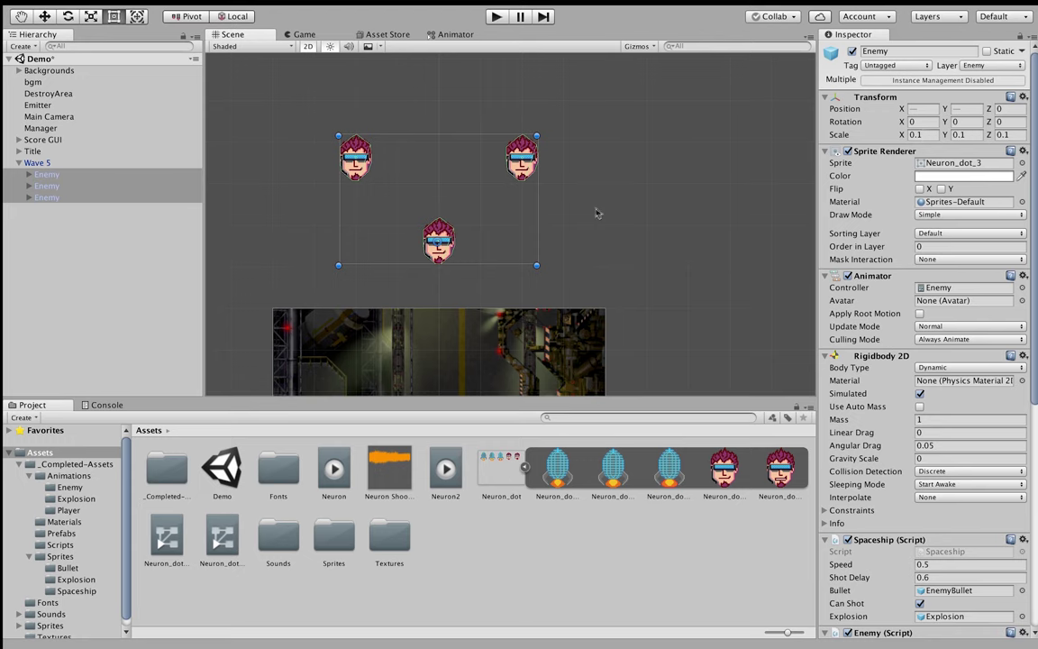
pyautogui.scroll(-3, 899, 289)
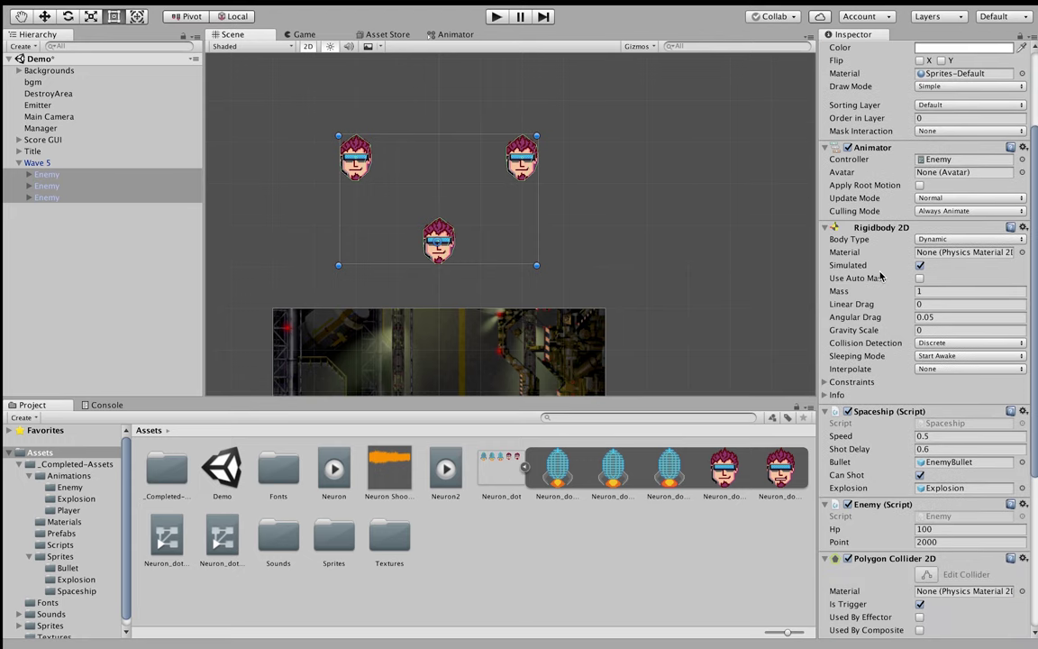
pyautogui.scroll(3, 881, 277)
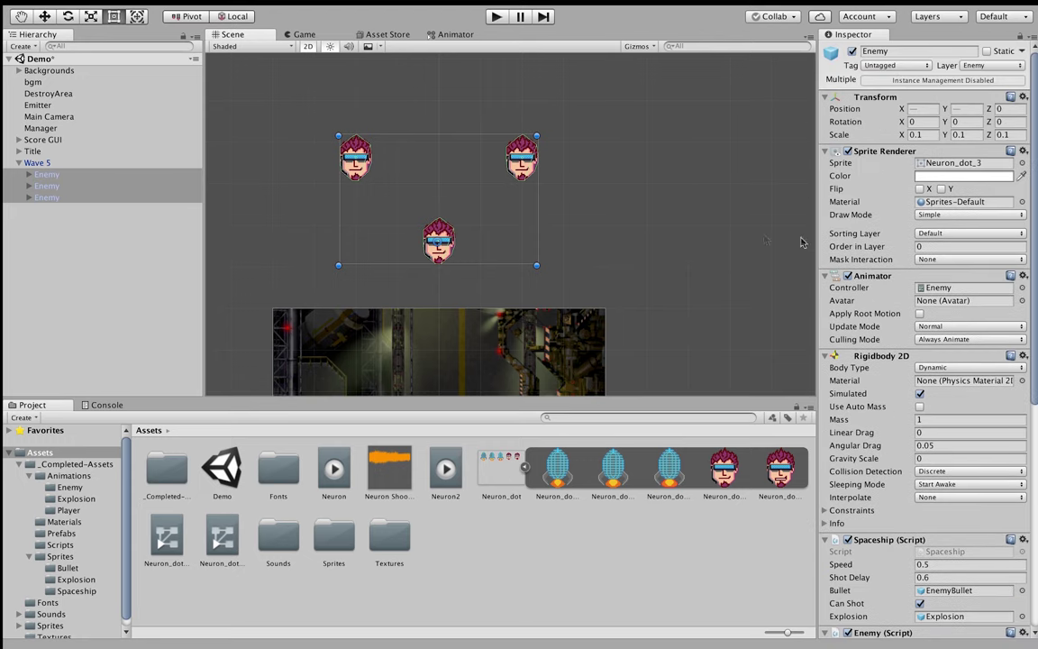
pyautogui.scroll(-1, 838, 270)
pyautogui.scroll(-1, 852, 342)
pyautogui.scroll(-1, 860, 415)
pyautogui.scroll(-1, 864, 480)
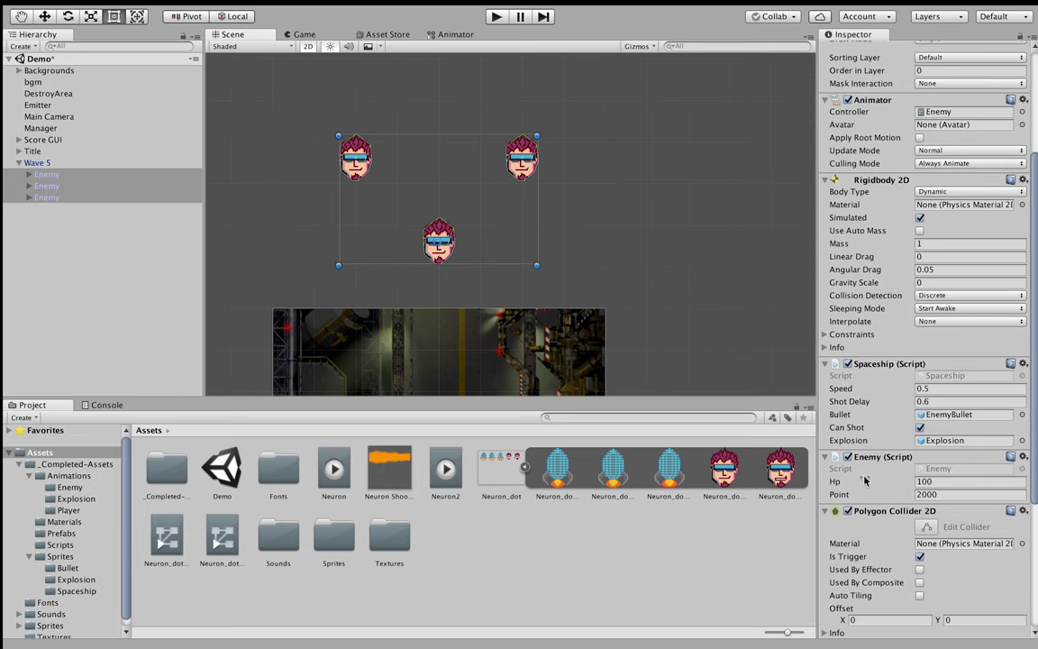
pyautogui.scroll(-2, 867, 474)
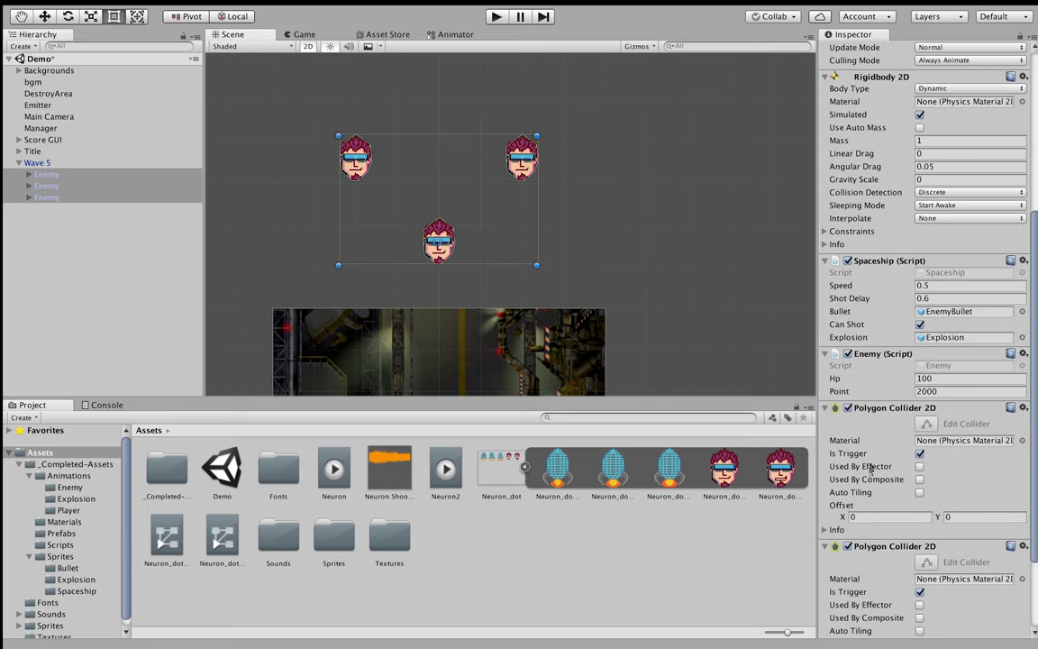
pyautogui.rightClick(881, 407)
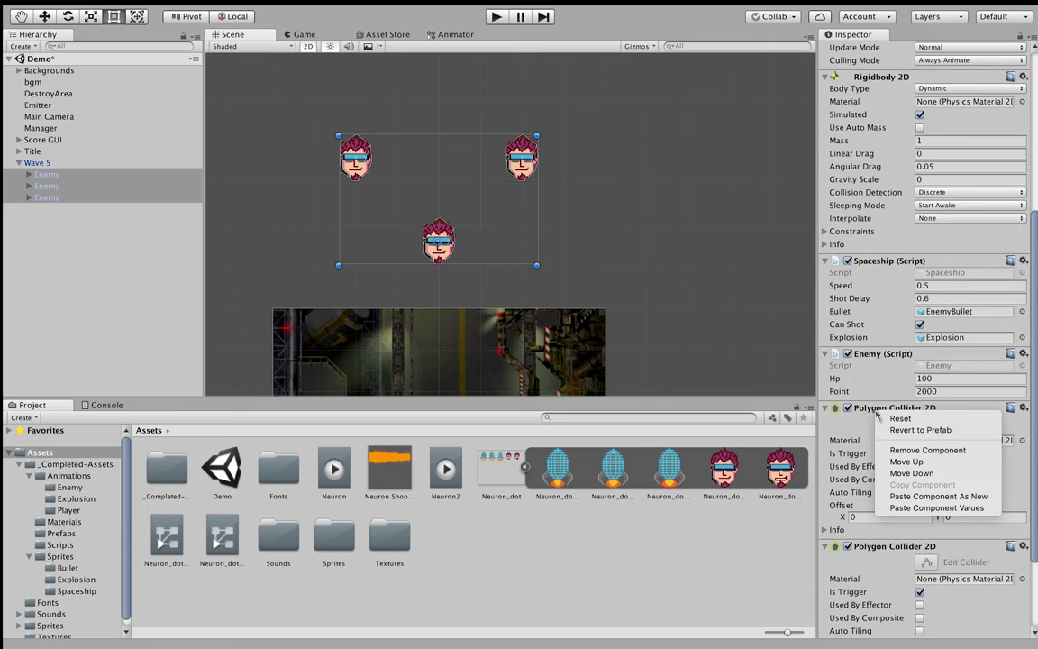
pyautogui.click(919, 450)
# Apply Wave 5's changes back to its prefab
pyautogui.scroll(5, 964, 54)
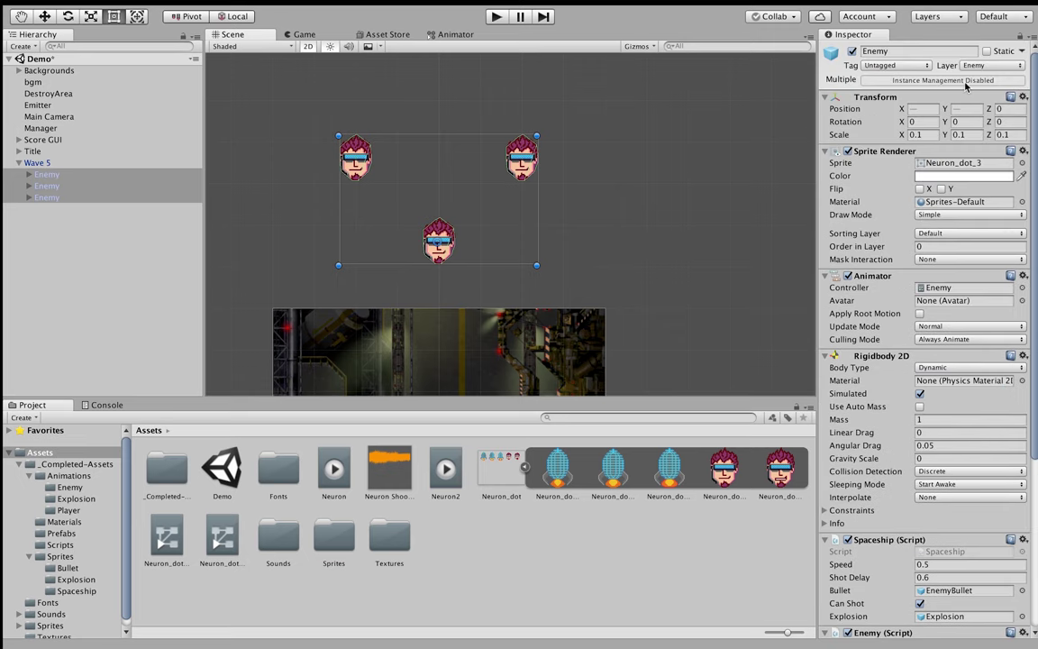
pyautogui.click(27, 163)
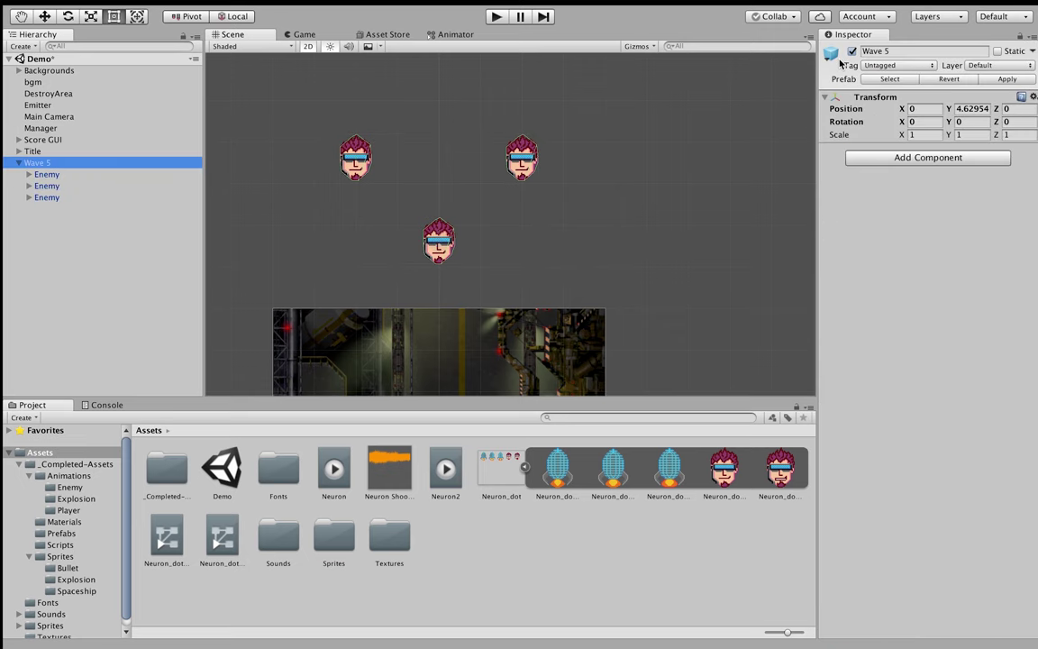
pyautogui.click(1002, 79)
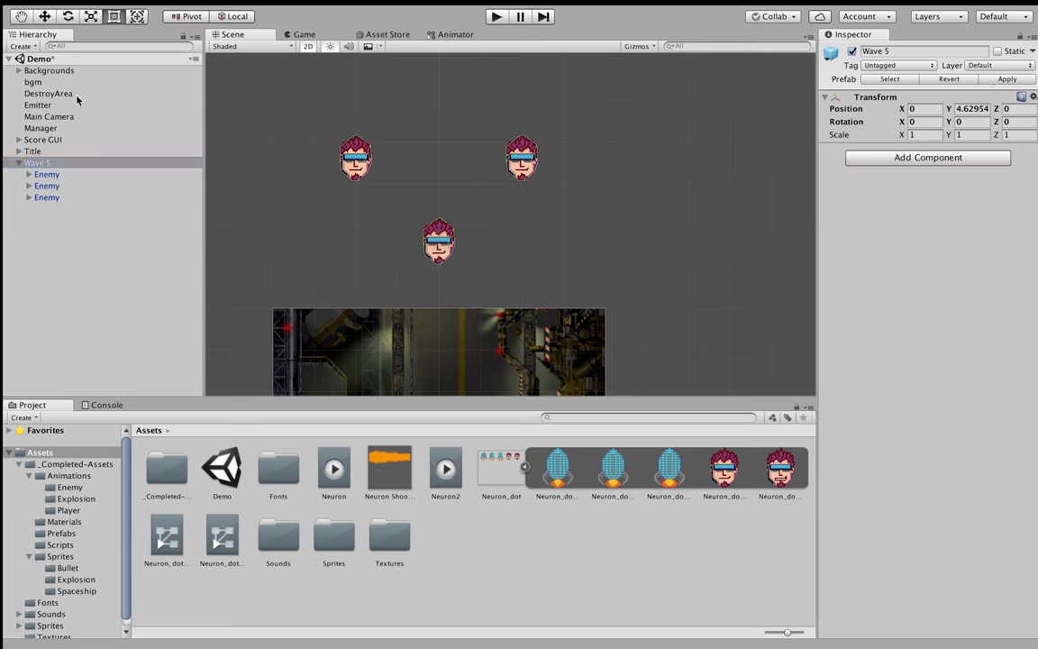
pyautogui.rightClick(39, 159)
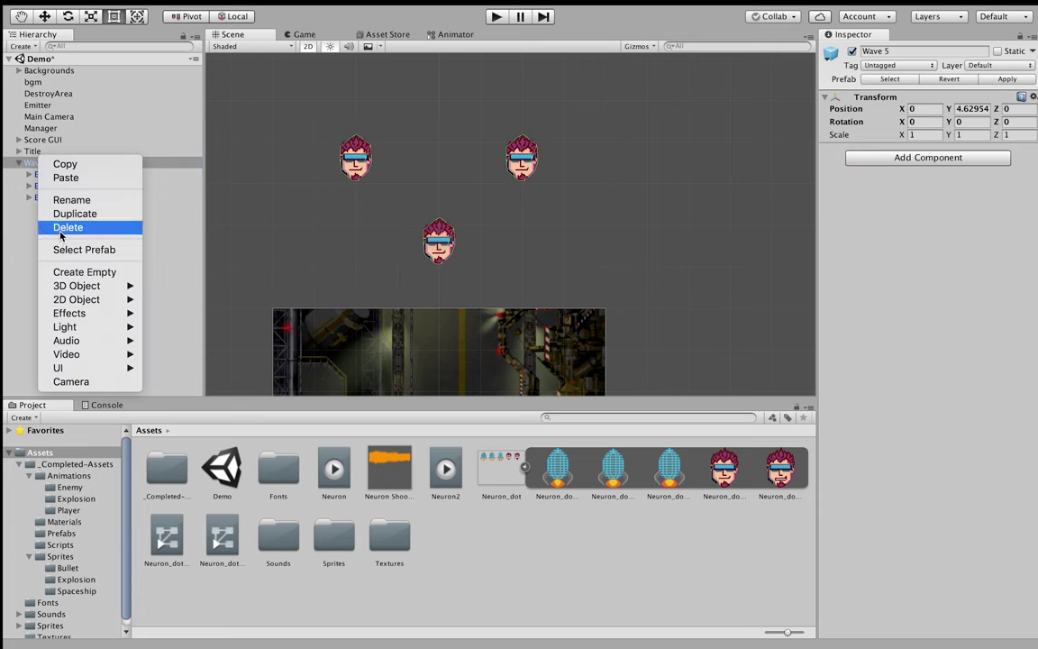
# Delete Wave 5 and its enemies from the Demo scene
pyautogui.press('Escape')
pyautogui.press('Delete')
pyautogui.scroll(-2, 412, 246)
# Centre the Scene view on the background, then show the Shooting Game title in the Game view
pyautogui.moveTo(412, 246); pyautogui.dragTo(445, 160, button='middle')
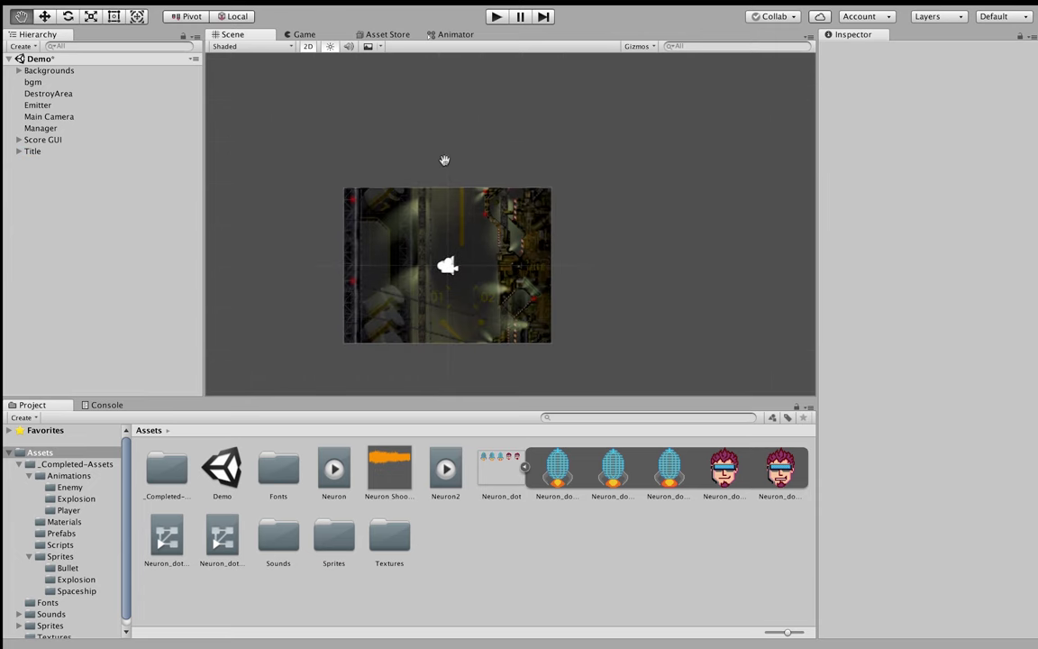
pyautogui.scroll(2, 494, 209)
pyautogui.scroll(2, 495, 221)
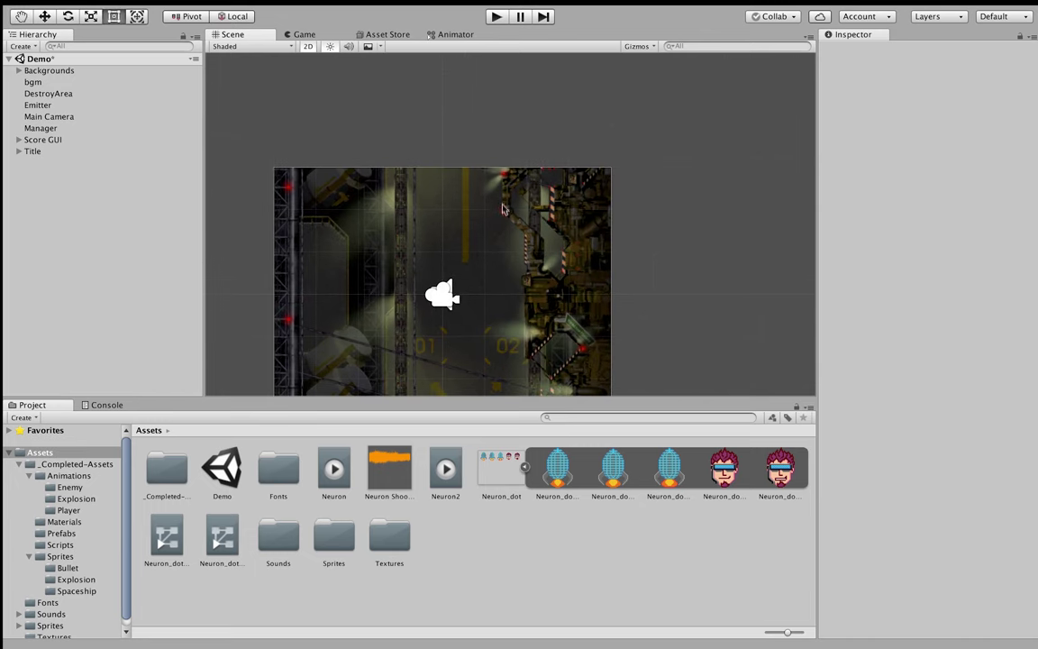
pyautogui.moveTo(505, 190); pyautogui.dragTo(524, 171, button='middle')
pyautogui.scroll(-1, 527, 172)
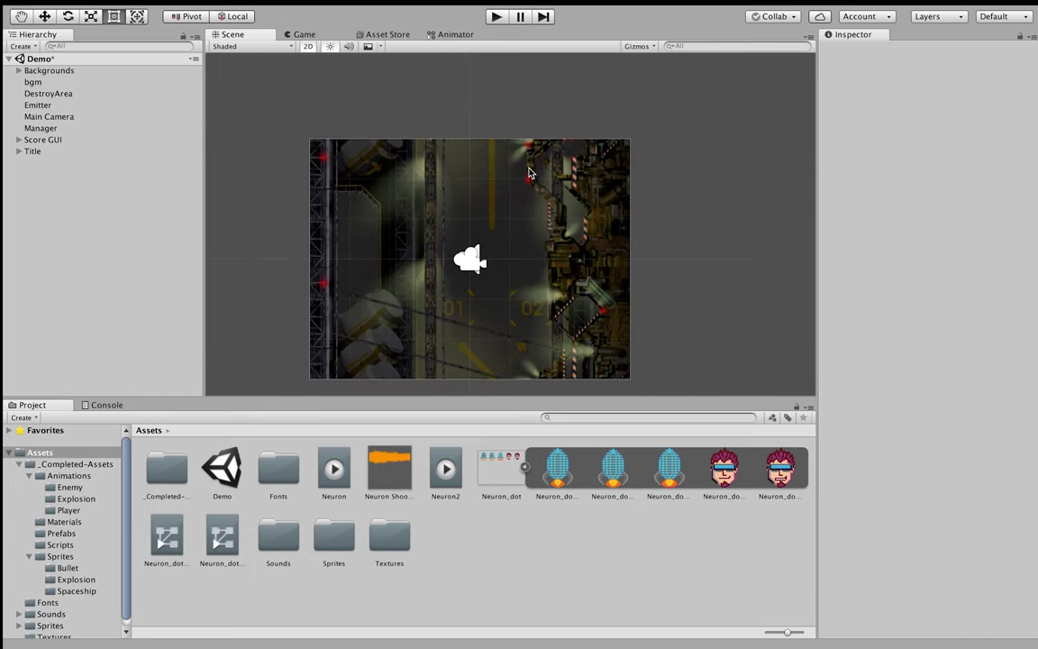
pyautogui.click(300, 36)
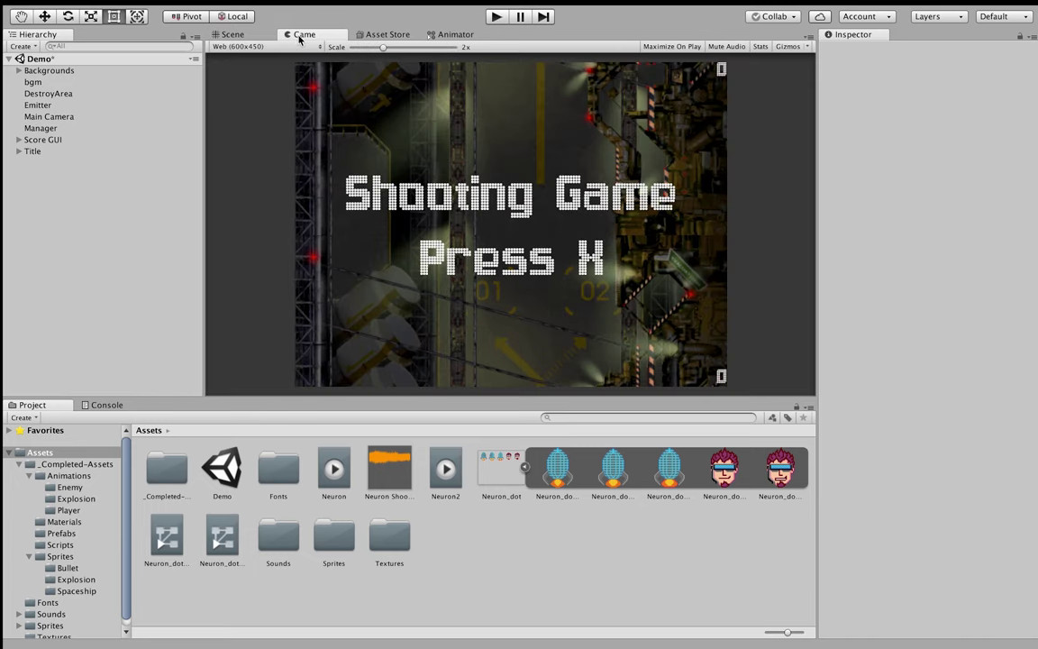
pyautogui.click(497, 16)
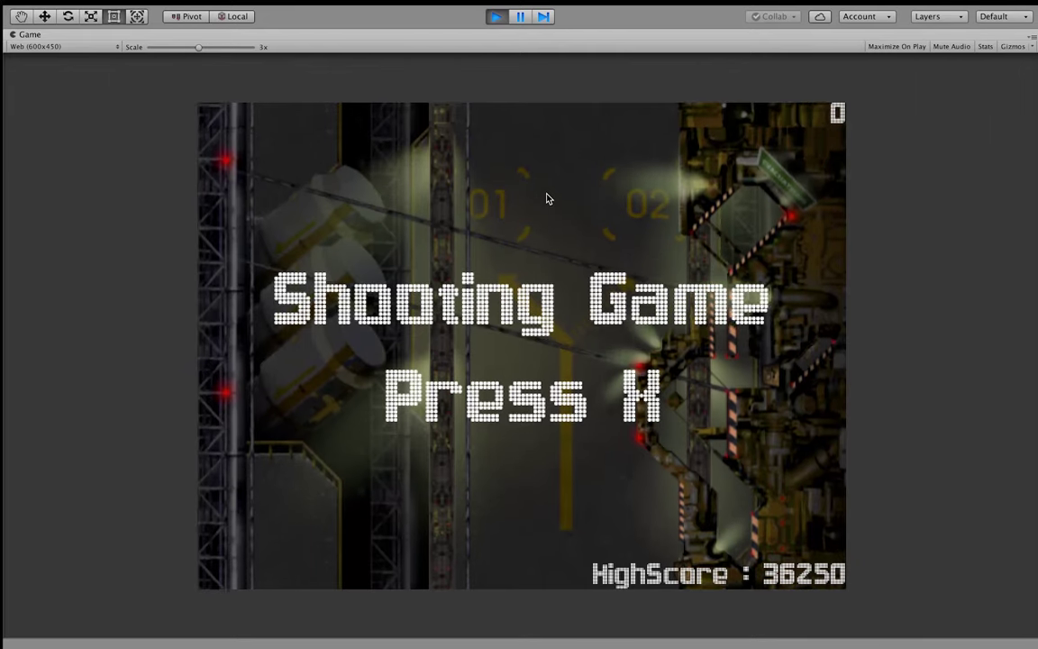
pyautogui.press('x')
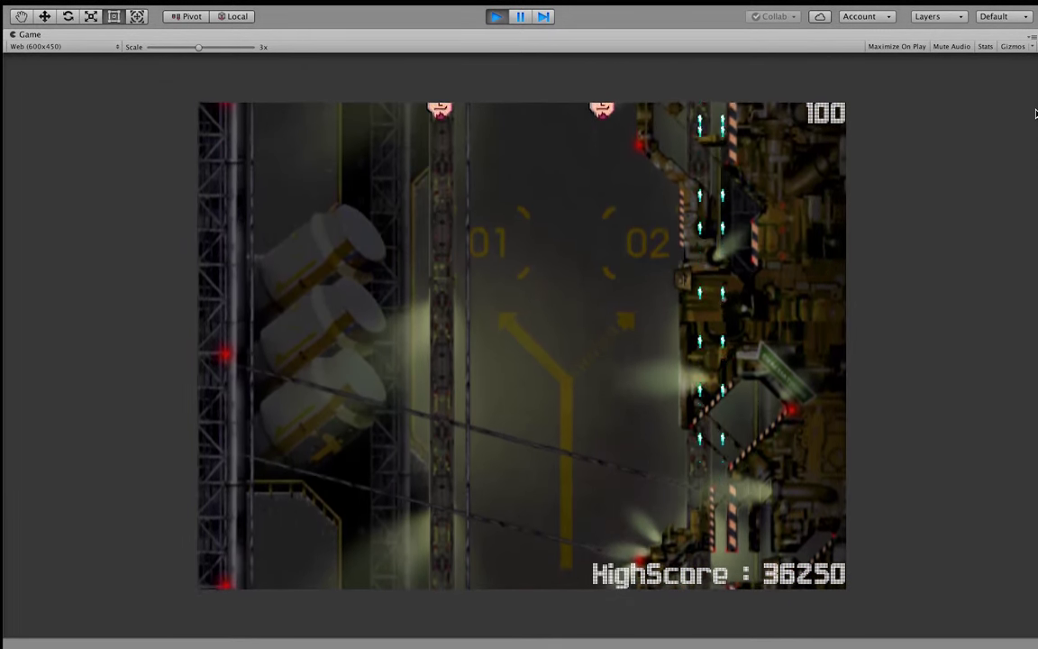
pyautogui.press('Left')
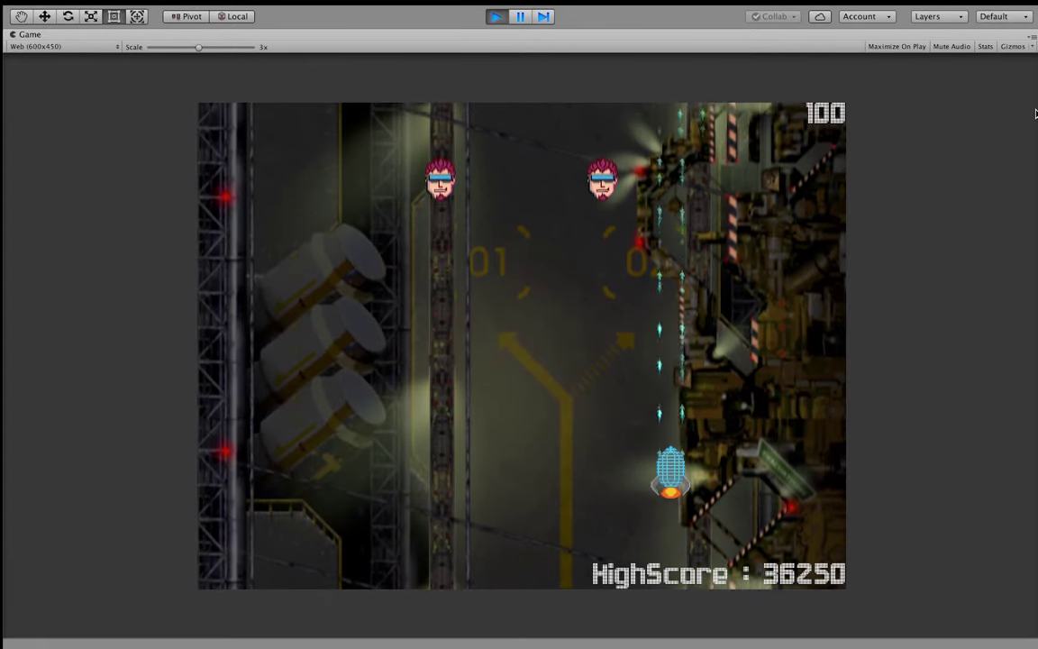
pyautogui.press('Left')
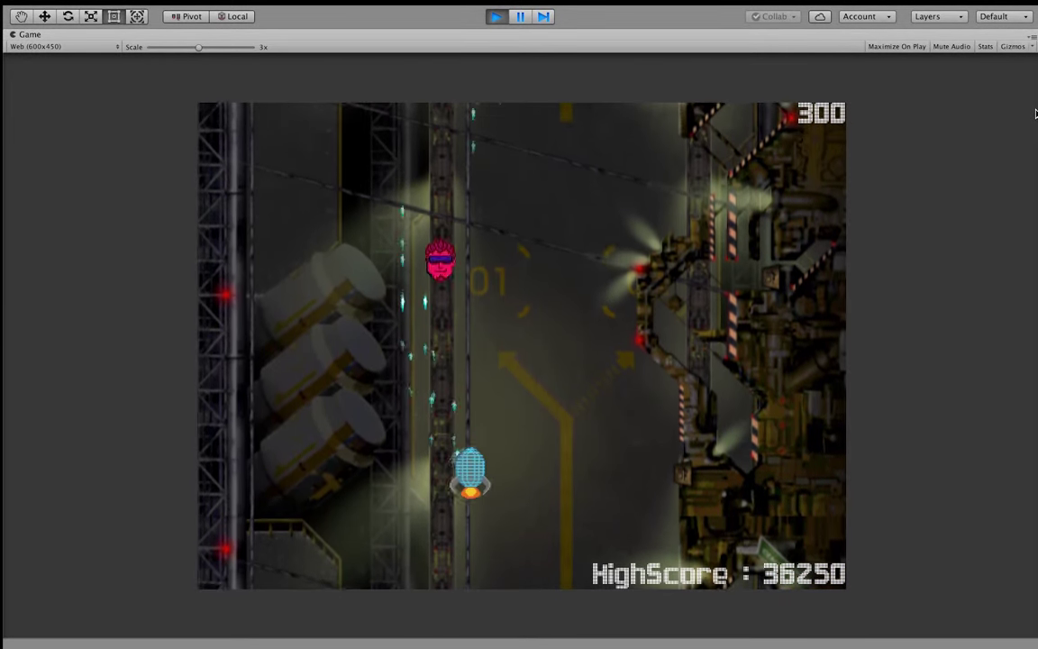
pyautogui.press('Right')
pyautogui.press('Up')
pyautogui.press('Right')
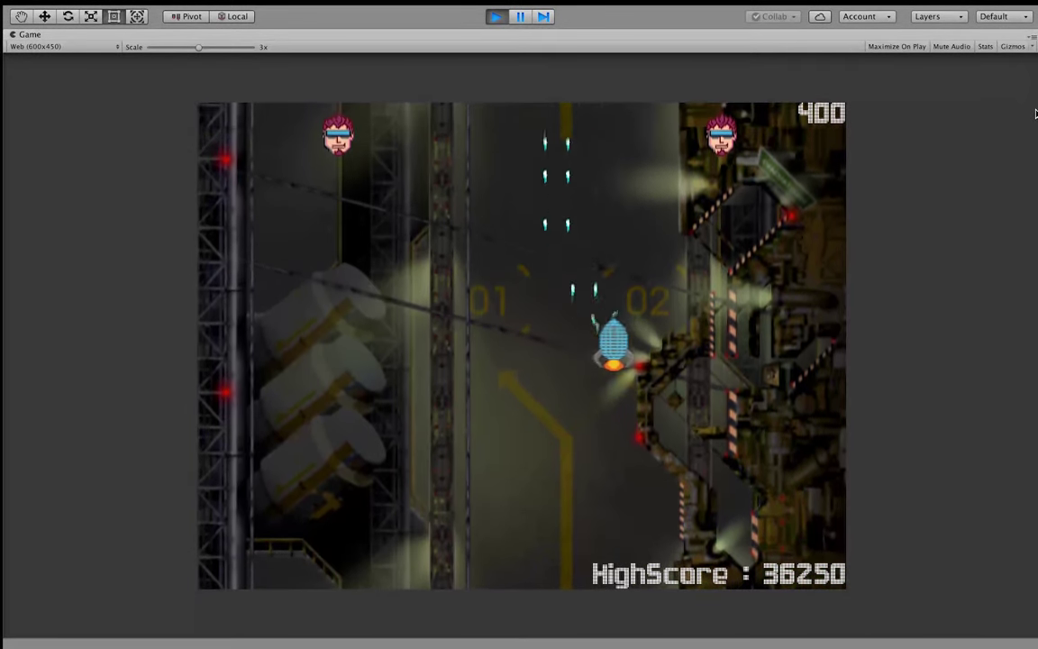
pyautogui.press('Right')
pyautogui.press('Left')
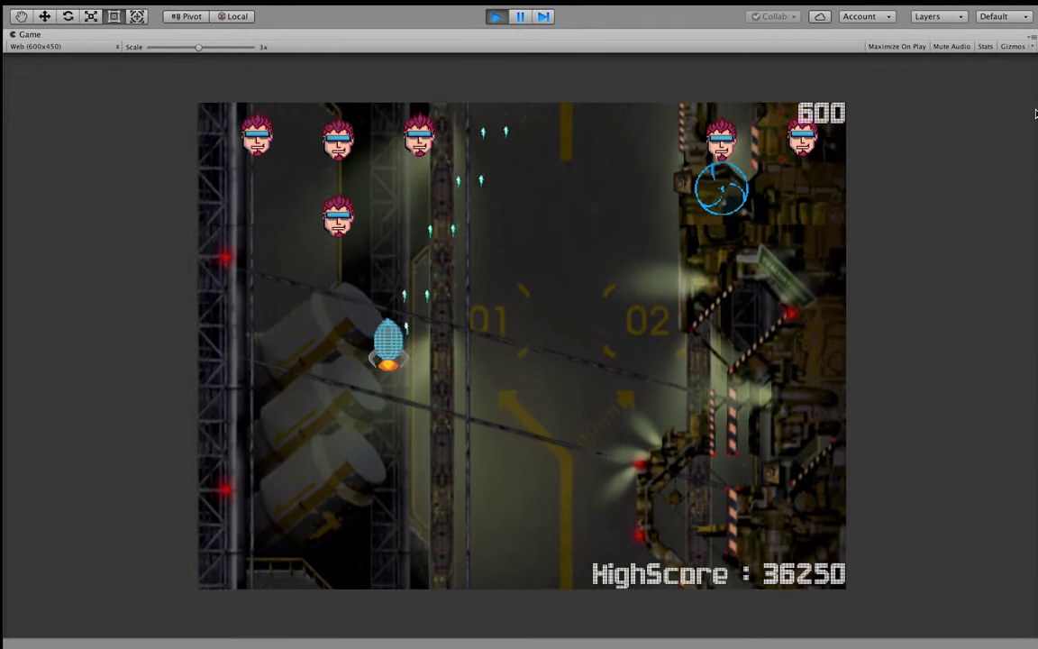
pyautogui.press('Right')
pyautogui.press('Left')
pyautogui.press('Right')
pyautogui.press('Left')
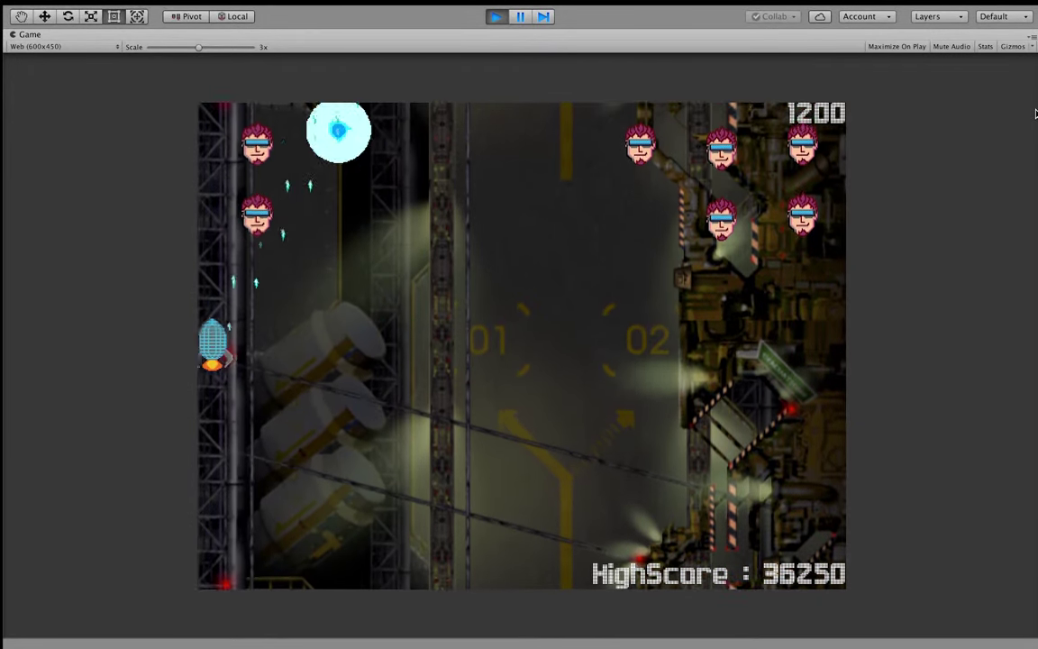
pyautogui.press('Right')
pyautogui.press('Down')
pyautogui.press('Left')
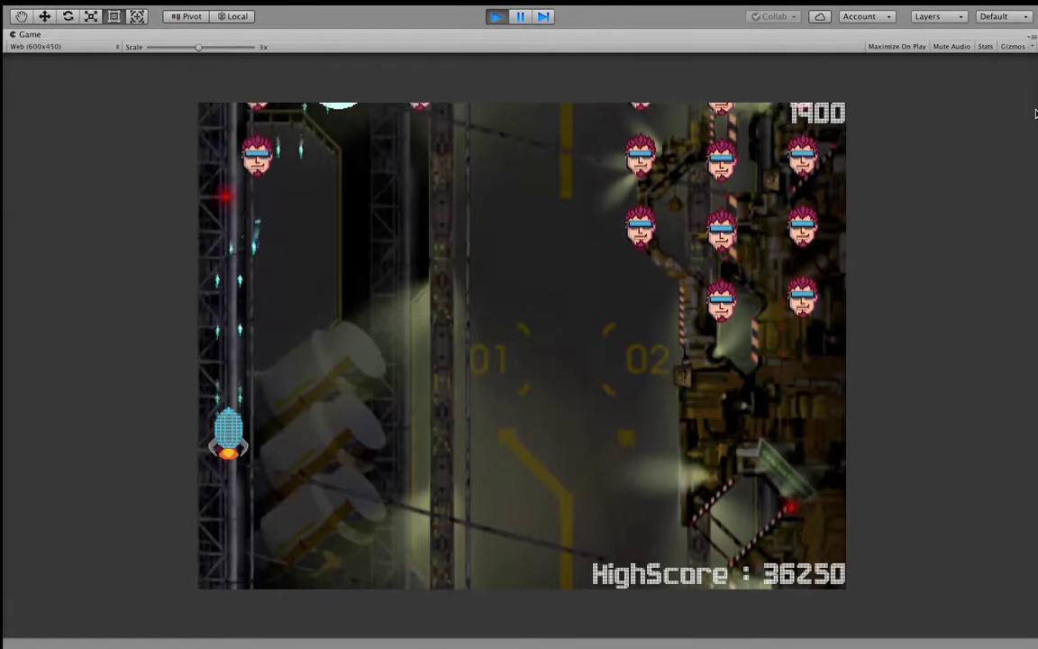
pyautogui.press('Right')
pyautogui.press('Down')
pyautogui.press('Up')
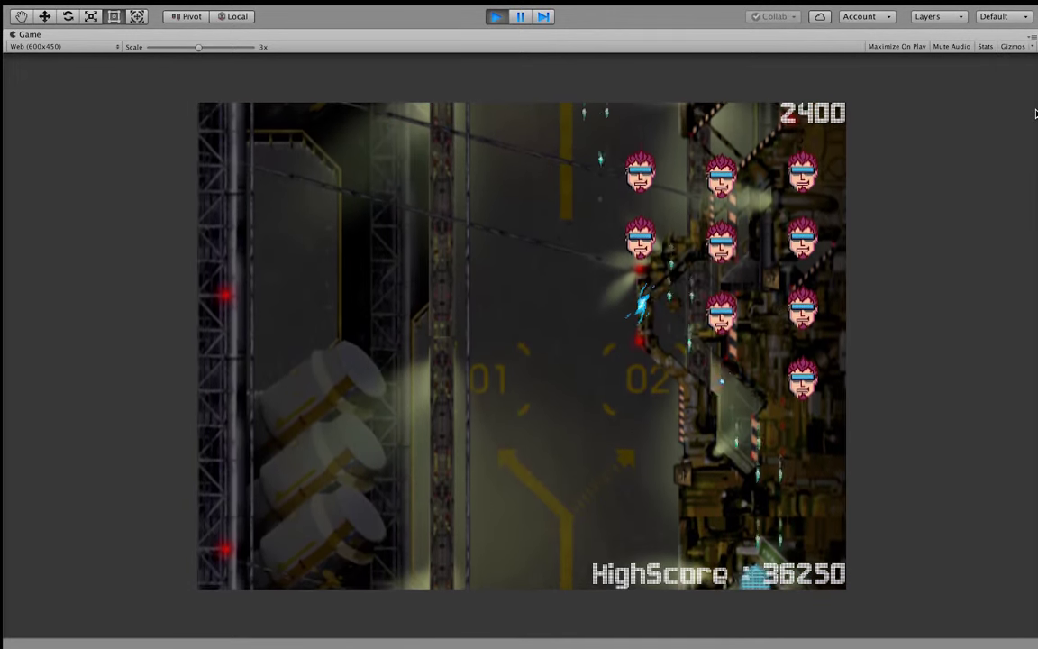
pyautogui.press('Right')
pyautogui.press('Down')
pyautogui.press('Right')
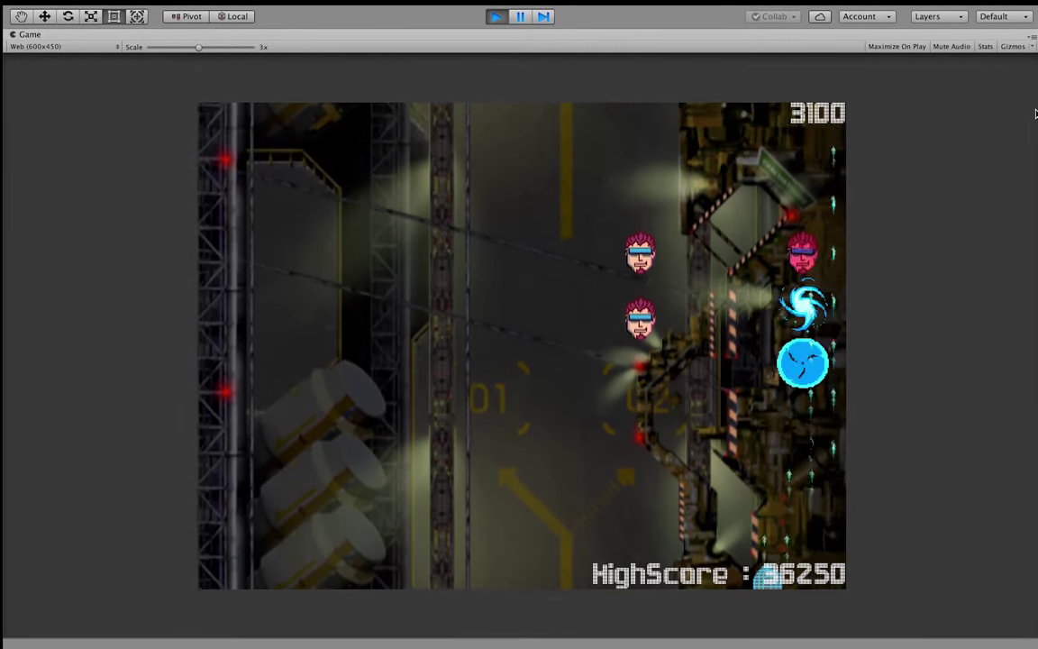
pyautogui.press('Left')
pyautogui.press('Up')
pyautogui.press('Right')
pyautogui.press('Down')
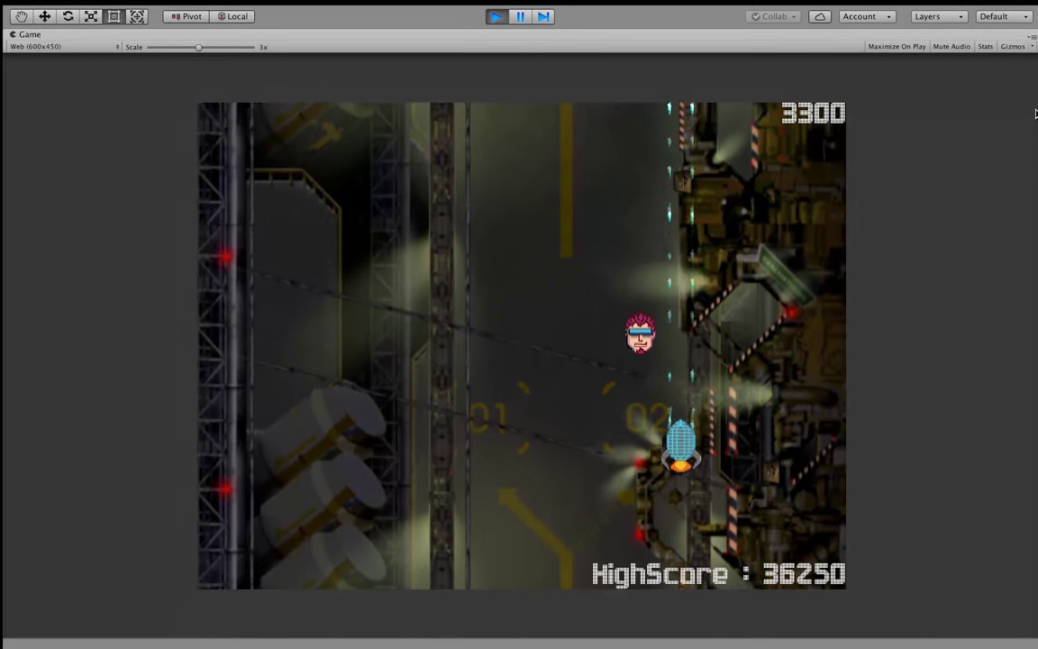
pyautogui.press('Left')
pyautogui.press('Right')
pyautogui.press('Up')
pyautogui.press('Left')
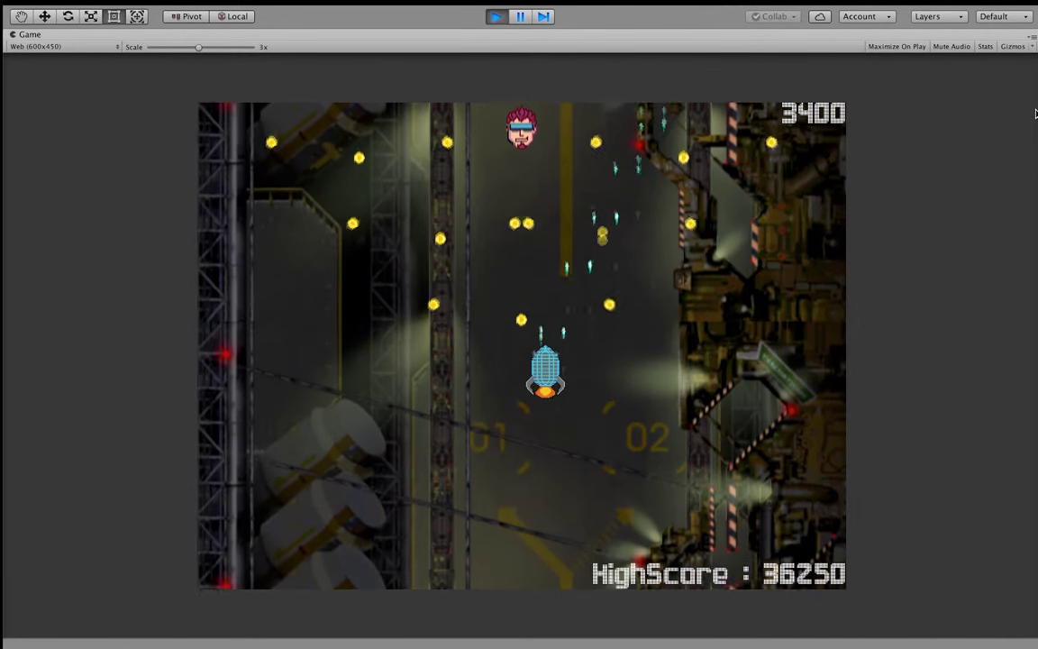
pyautogui.press('Left')
pyautogui.press('Right')
pyautogui.press('Left')
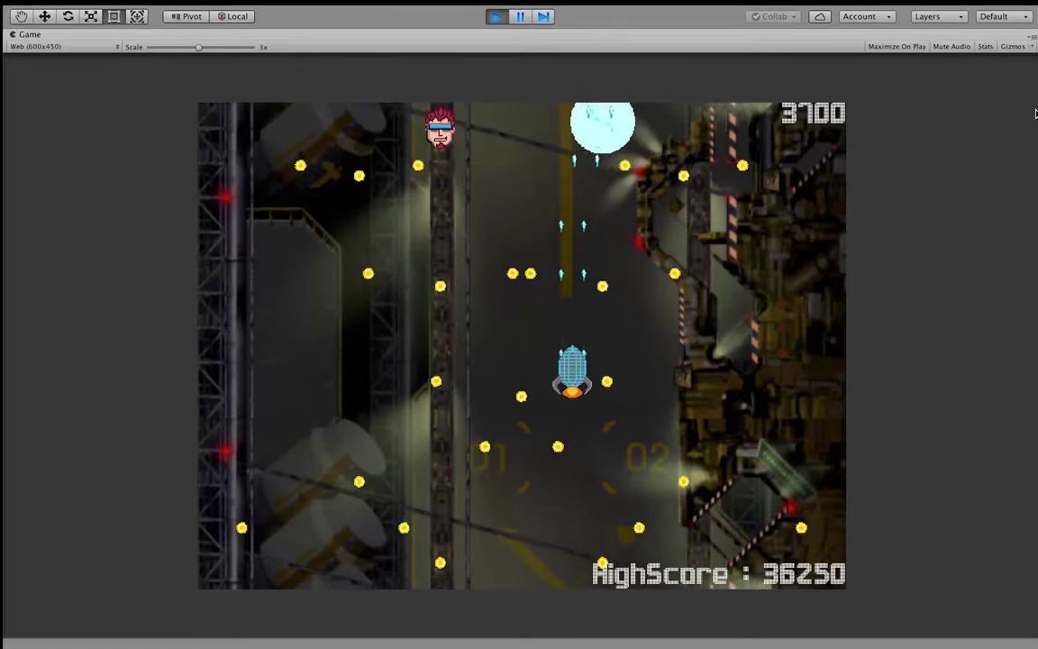
pyautogui.press('Right')
pyautogui.press('Left')
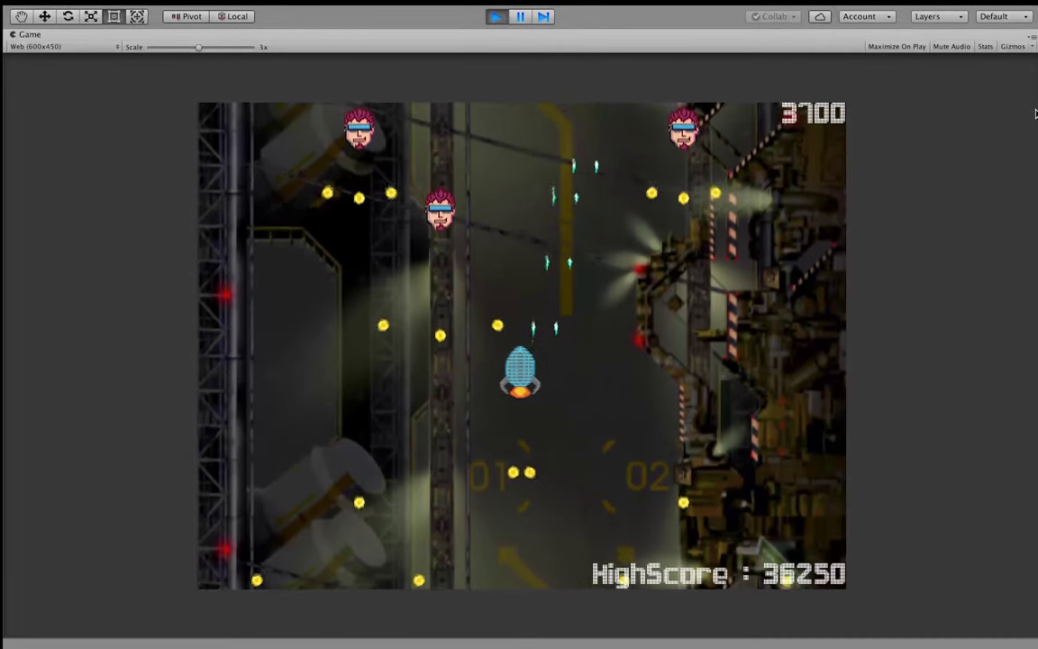
pyautogui.press('Up')
pyautogui.press('Up')
pyautogui.press('Left')
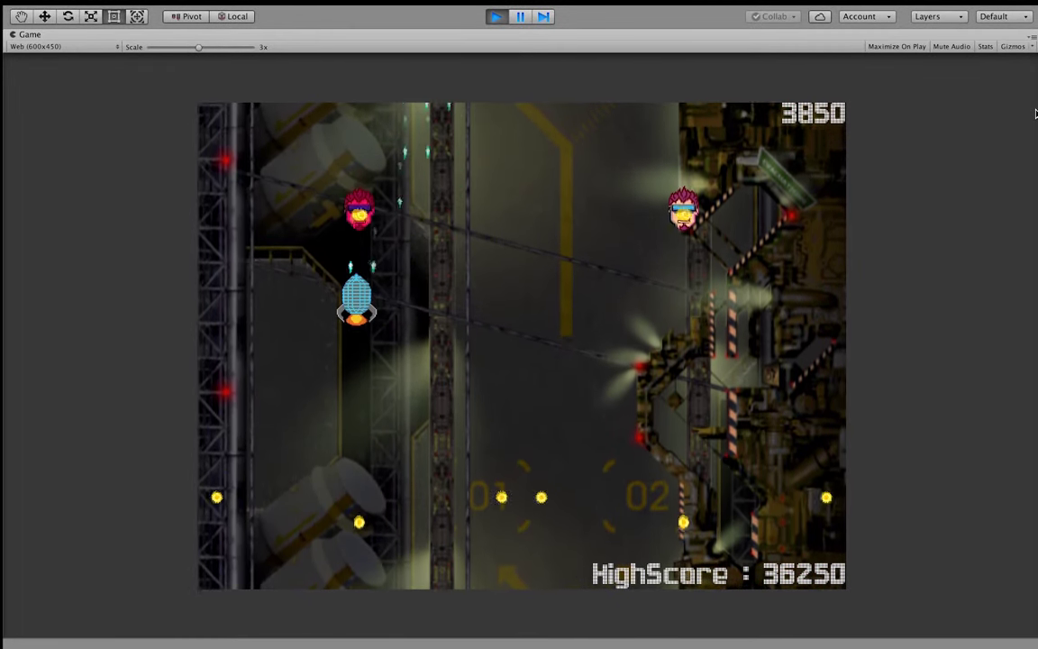
pyautogui.press('Down')
pyautogui.press('Up')
pyautogui.press('Right')
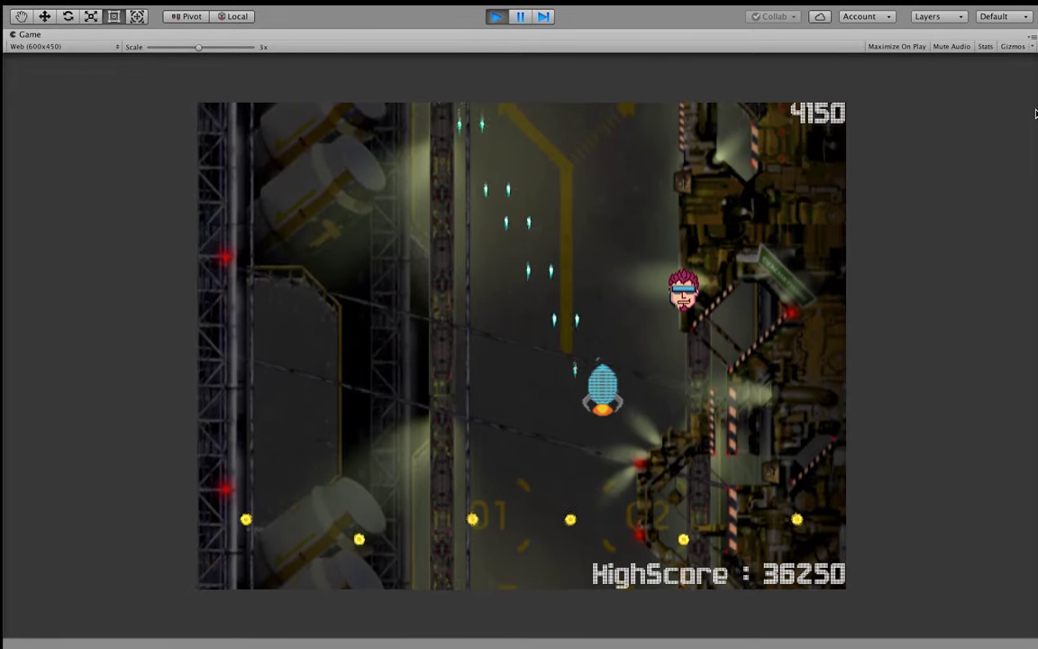
pyautogui.press('Up')
pyautogui.press('Left')
pyautogui.press('Up')
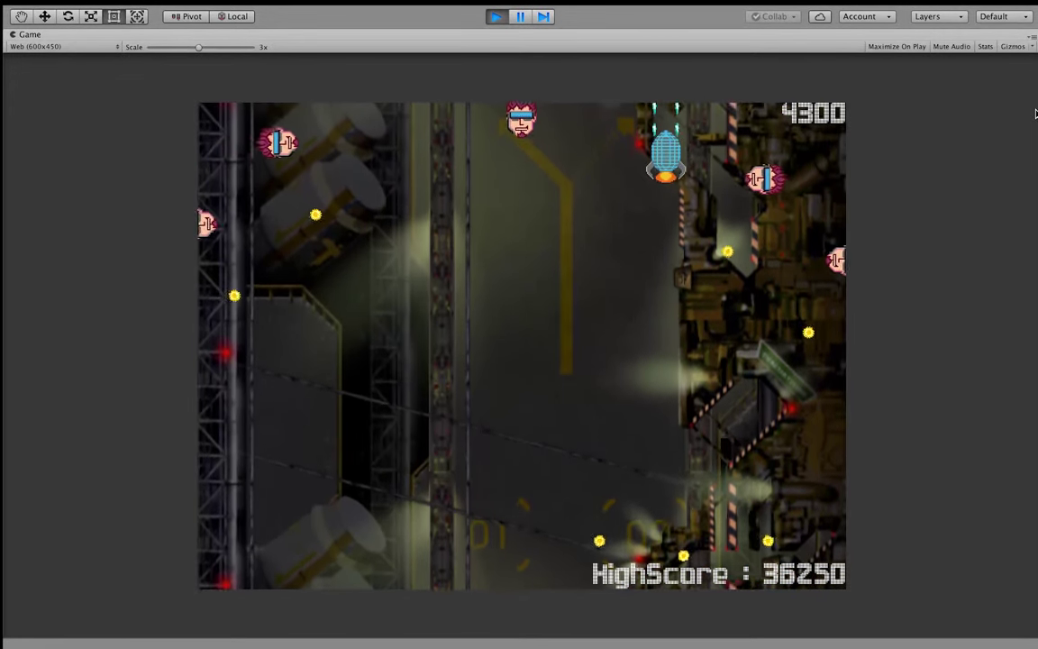
pyautogui.press('Right')
pyautogui.press('Down')
pyautogui.press('Down')
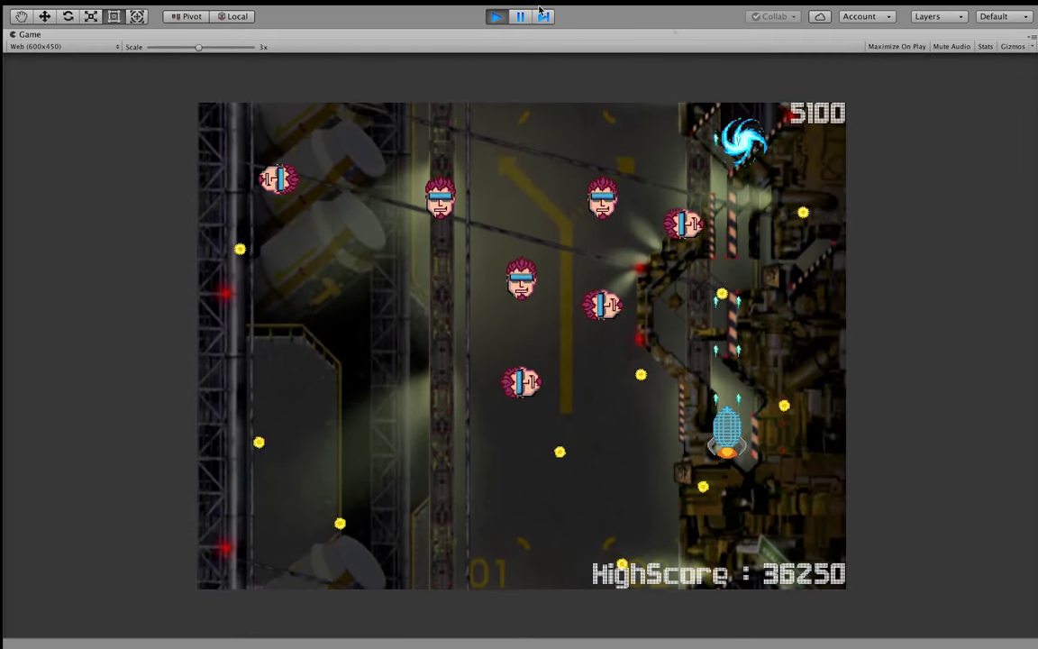
pyautogui.press('super+p')
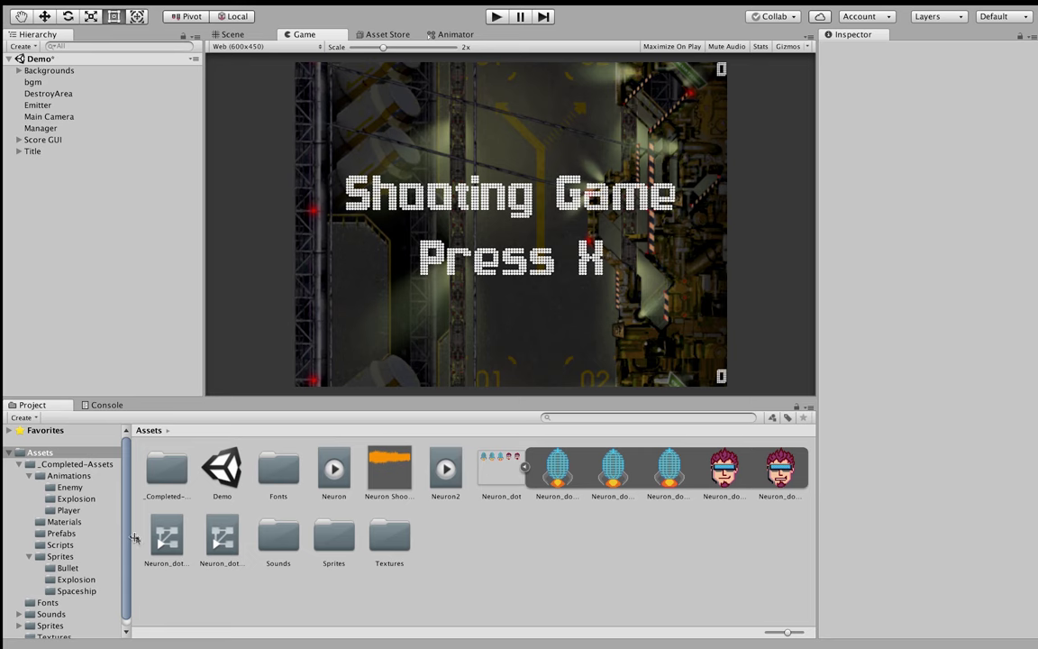
# Place the Player prefab from Assets/Prefabs into the Demo scene
pyautogui.click(524, 469)
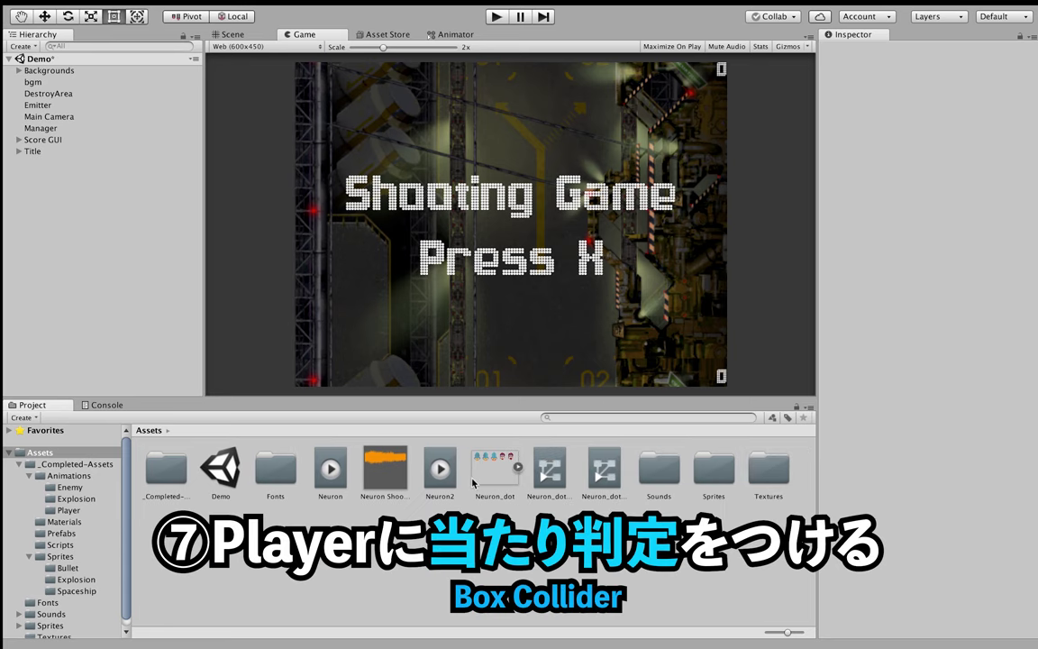
pyautogui.scroll(-1, 61, 563)
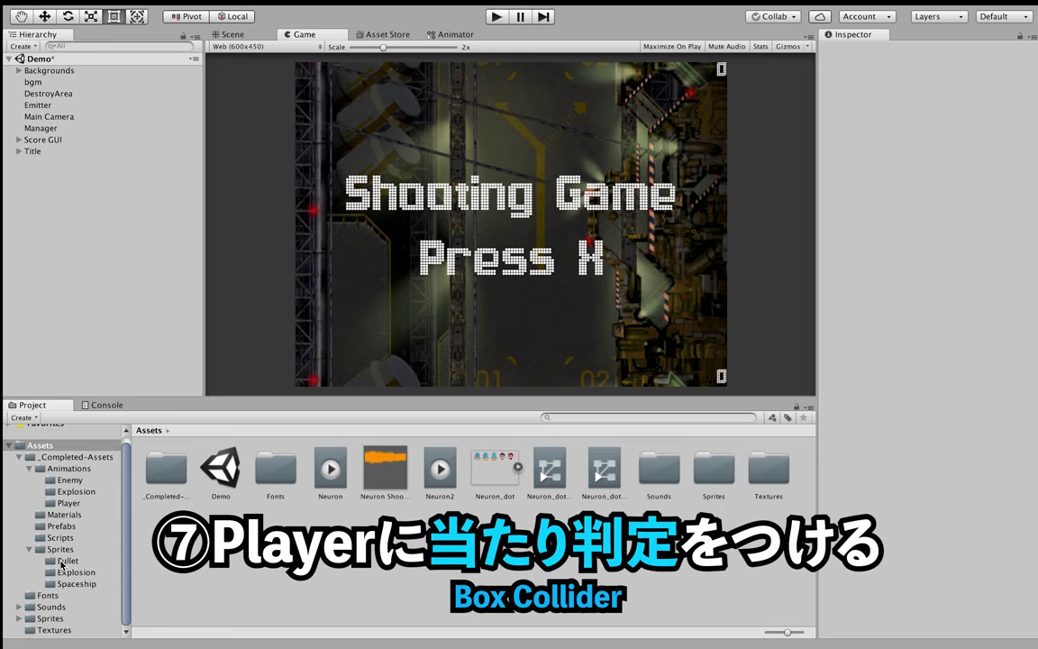
pyautogui.scroll(1, 49, 567)
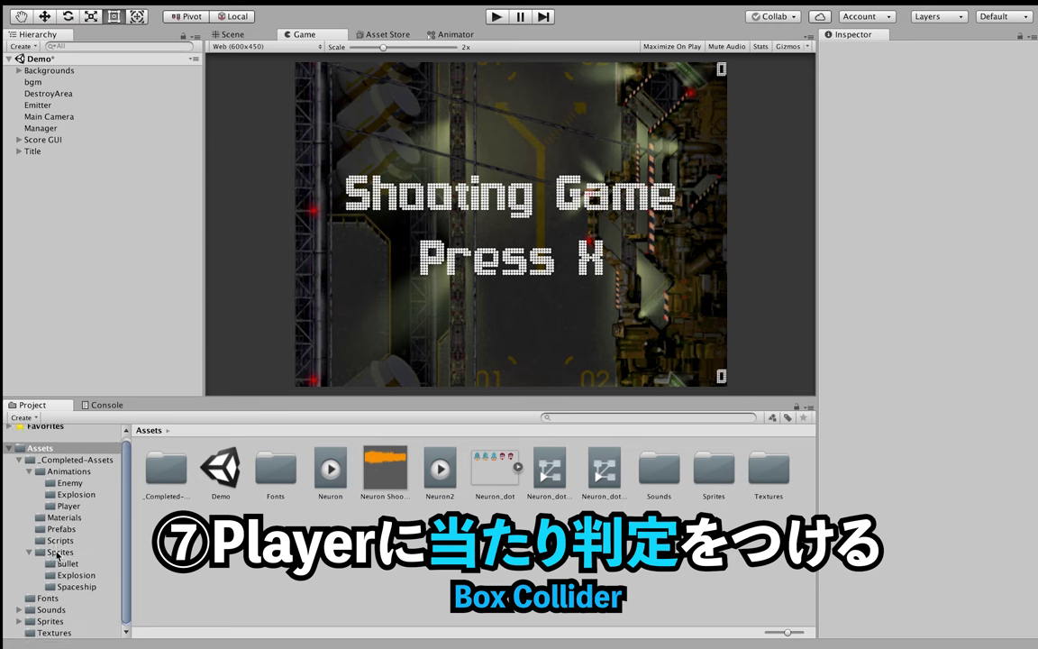
pyautogui.click(55, 472)
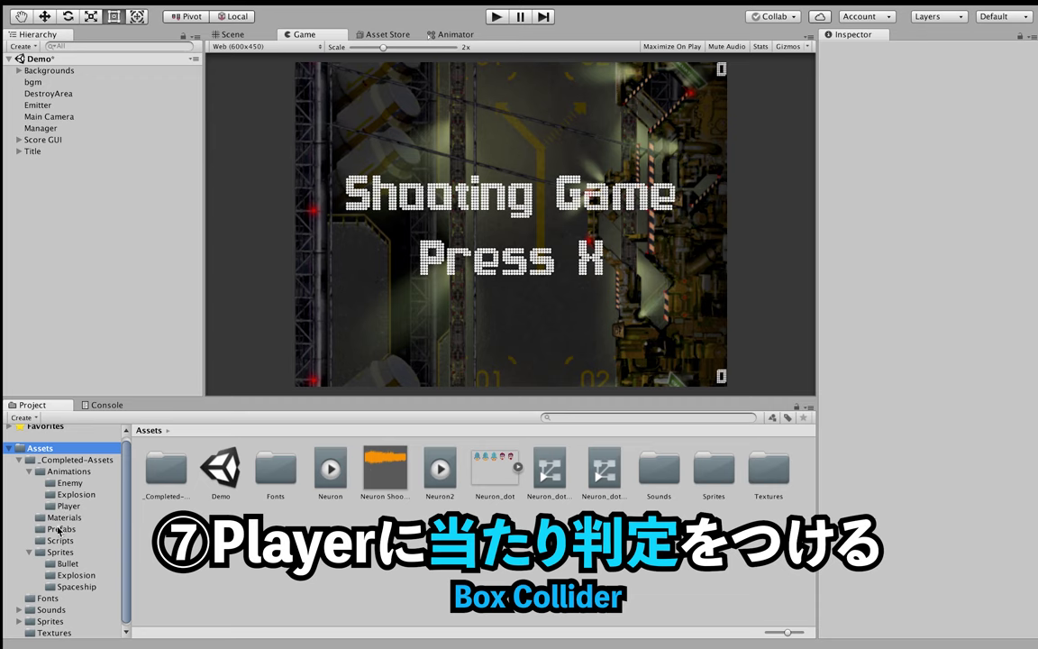
pyautogui.click(59, 530)
pyautogui.moveTo(333, 467); pyautogui.dragTo(97, 183)
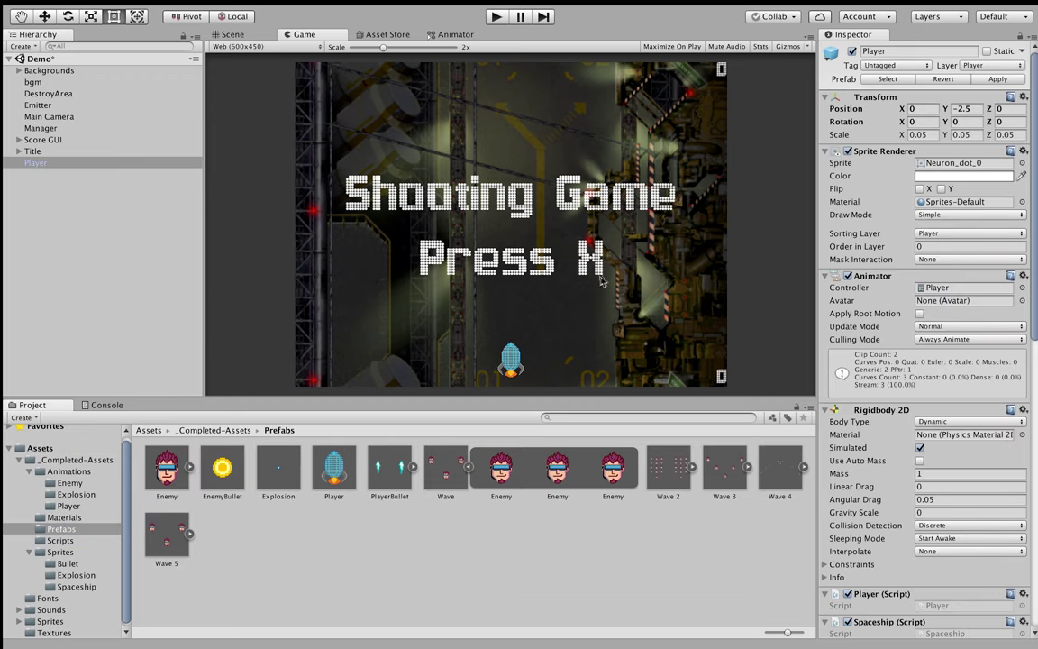
# Put the Player's Box Collider 2D into Edit Collider mode in the Scene view
pyautogui.scroll(-5, 862, 314)
pyautogui.scroll(-7, 865, 378)
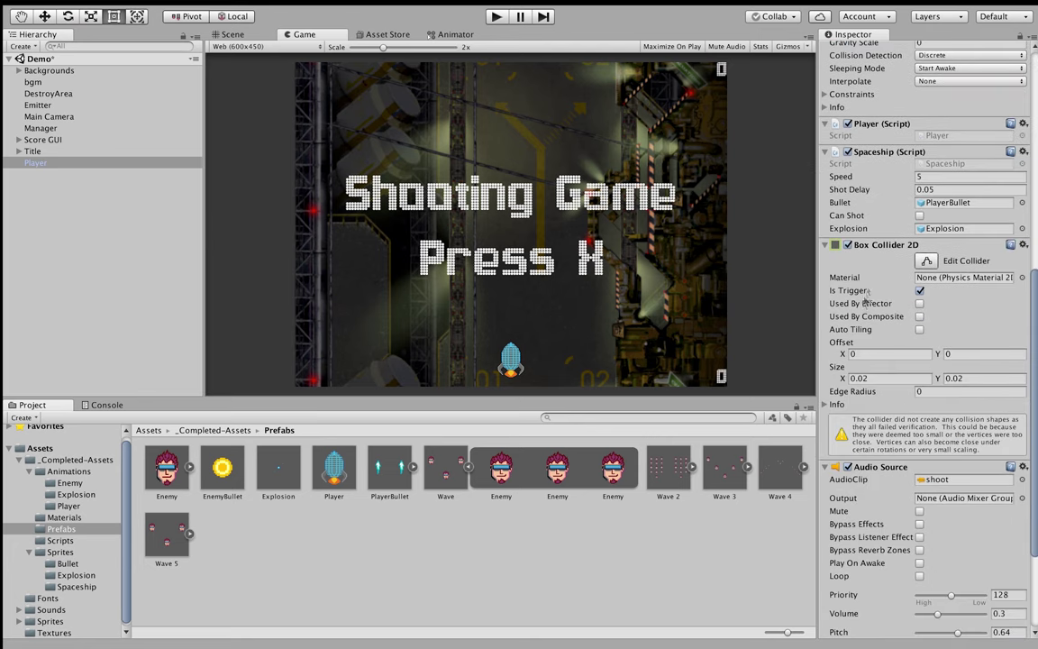
pyautogui.click(925, 260)
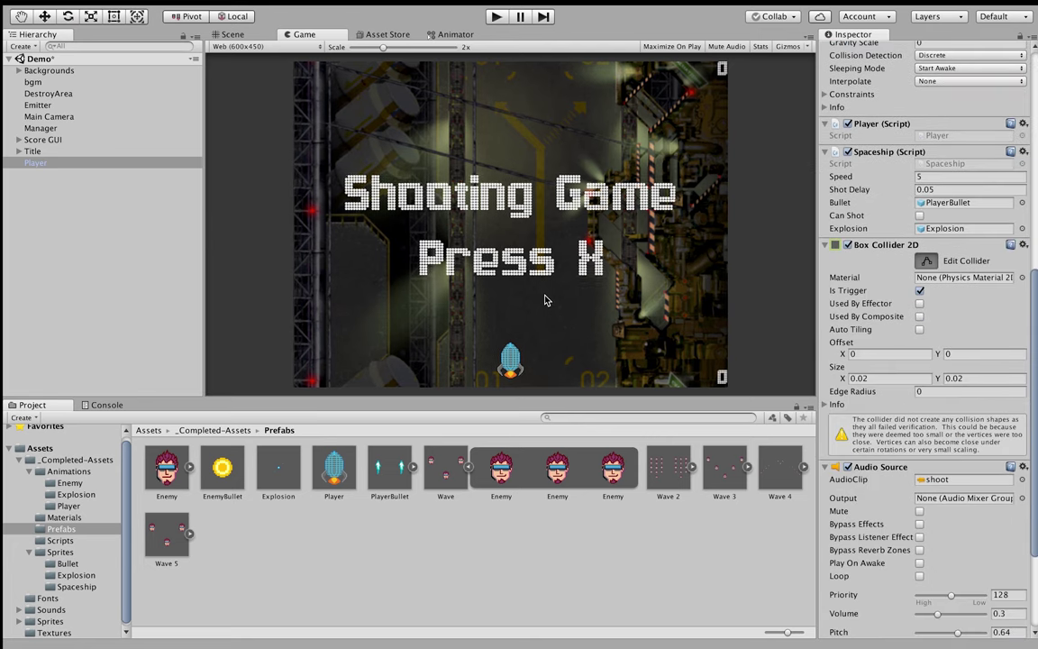
pyautogui.click(231, 35)
# Stretch the Player's box collider to about 8.49 wide with X offset -0.56
pyautogui.scroll(3, 480, 163)
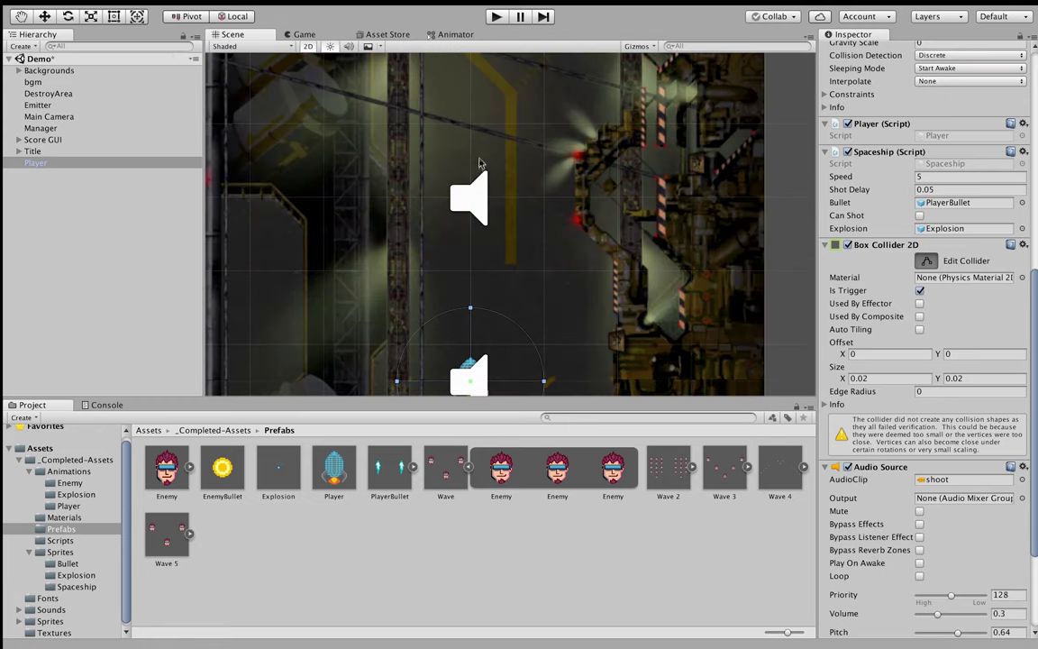
pyautogui.scroll(2, 505, 155)
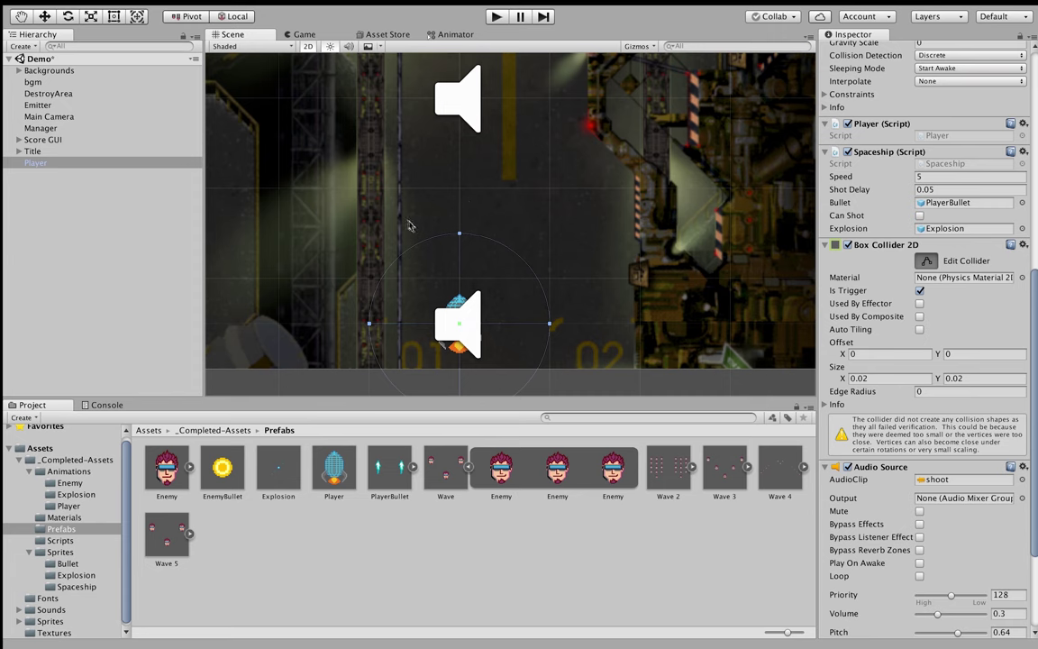
pyautogui.click(44, 16)
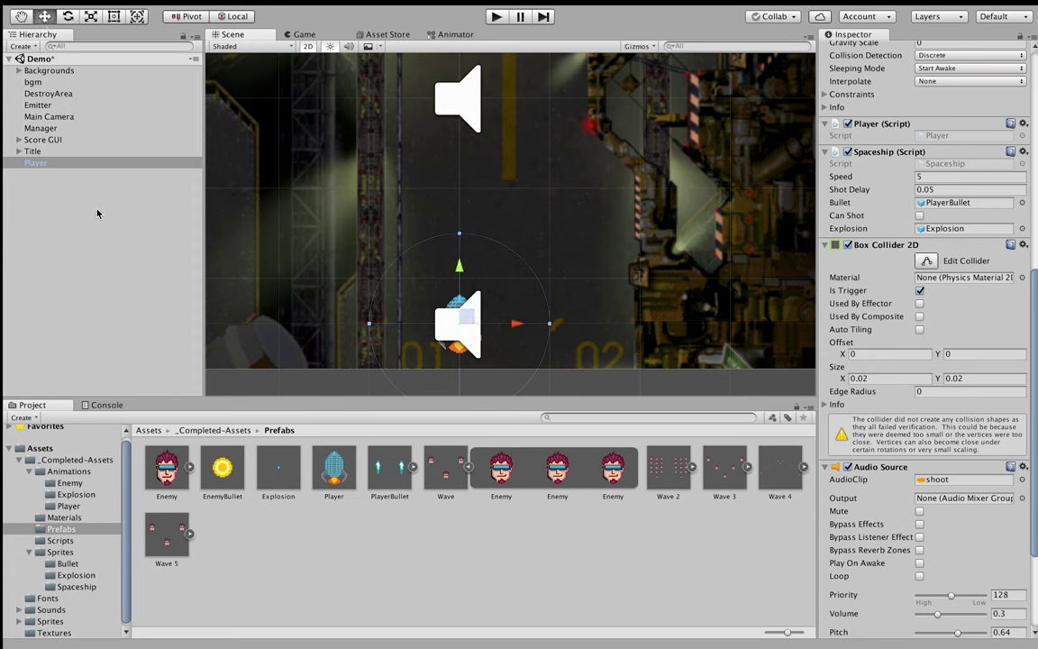
pyautogui.click(925, 260)
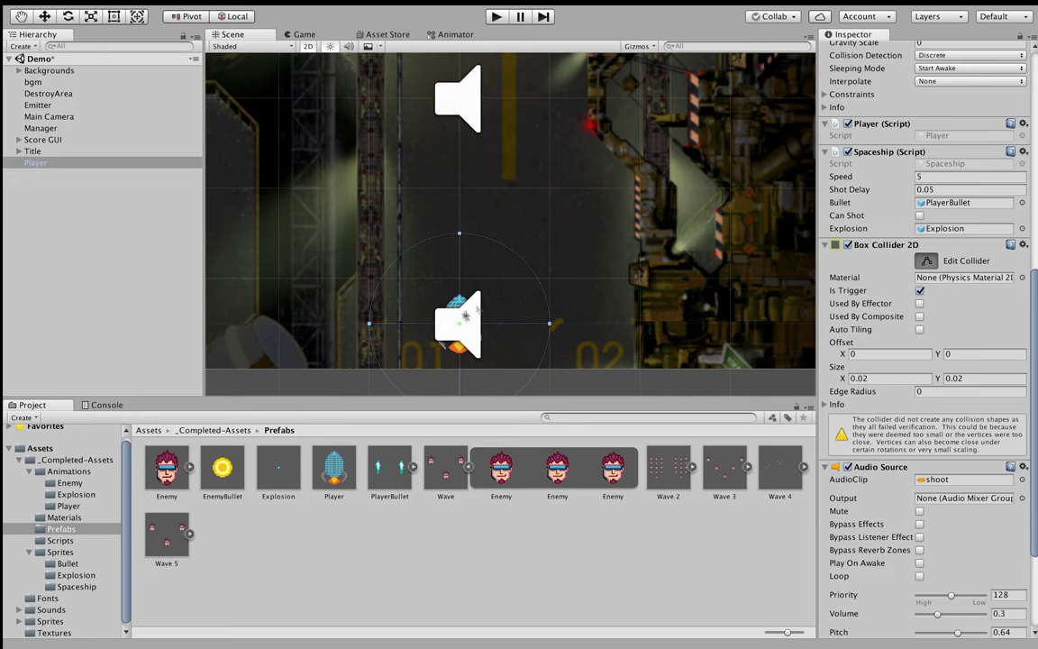
pyautogui.moveTo(461, 325); pyautogui.dragTo(558, 253)
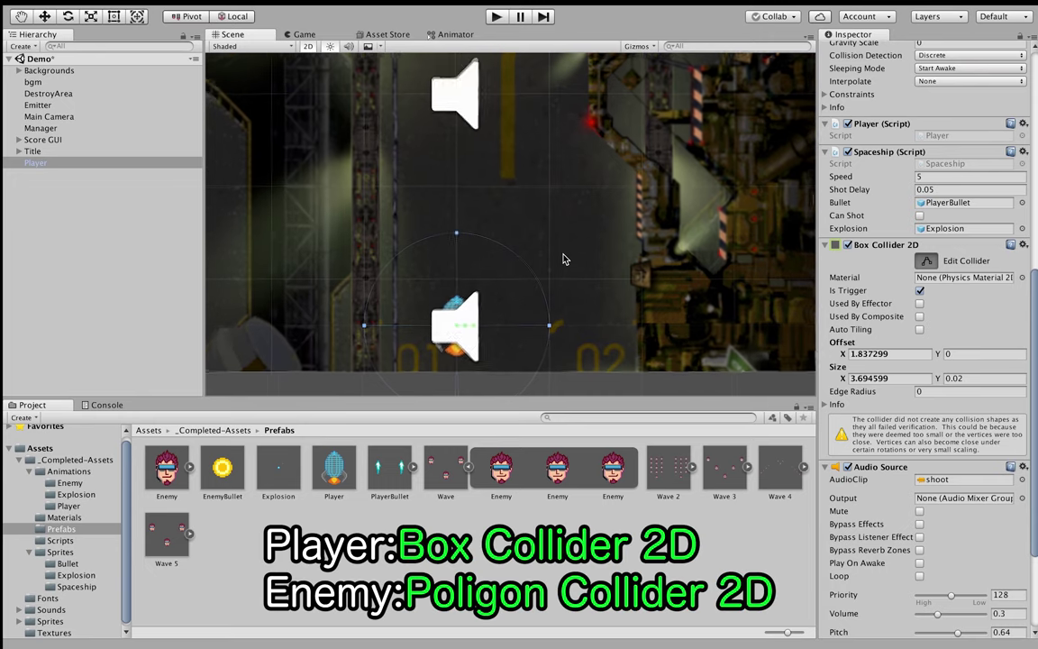
pyautogui.scroll(3, 563, 259)
pyautogui.moveTo(546, 237); pyautogui.dragTo(610, 163, button='middle')
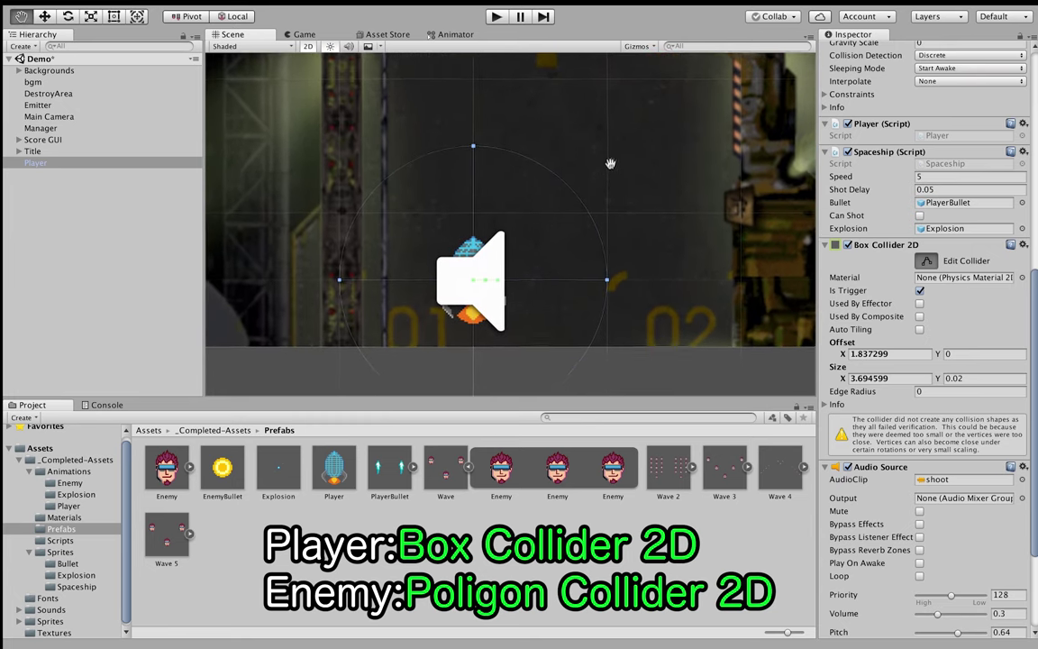
pyautogui.scroll(5, 576, 155)
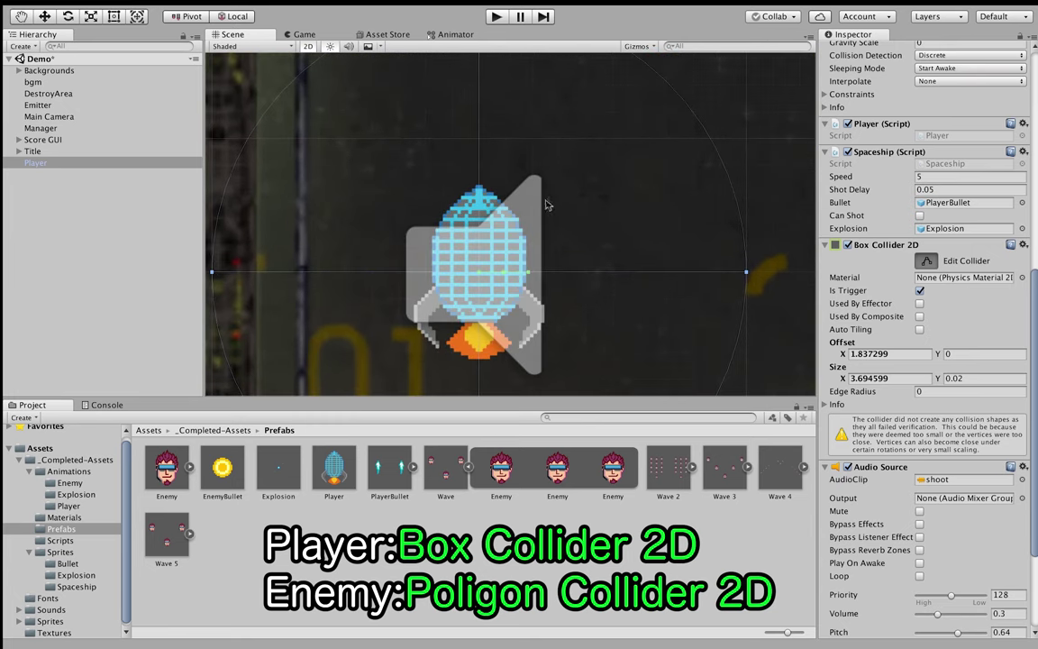
pyautogui.scroll(2, 468, 279)
pyautogui.moveTo(477, 293); pyautogui.dragTo(383, 301)
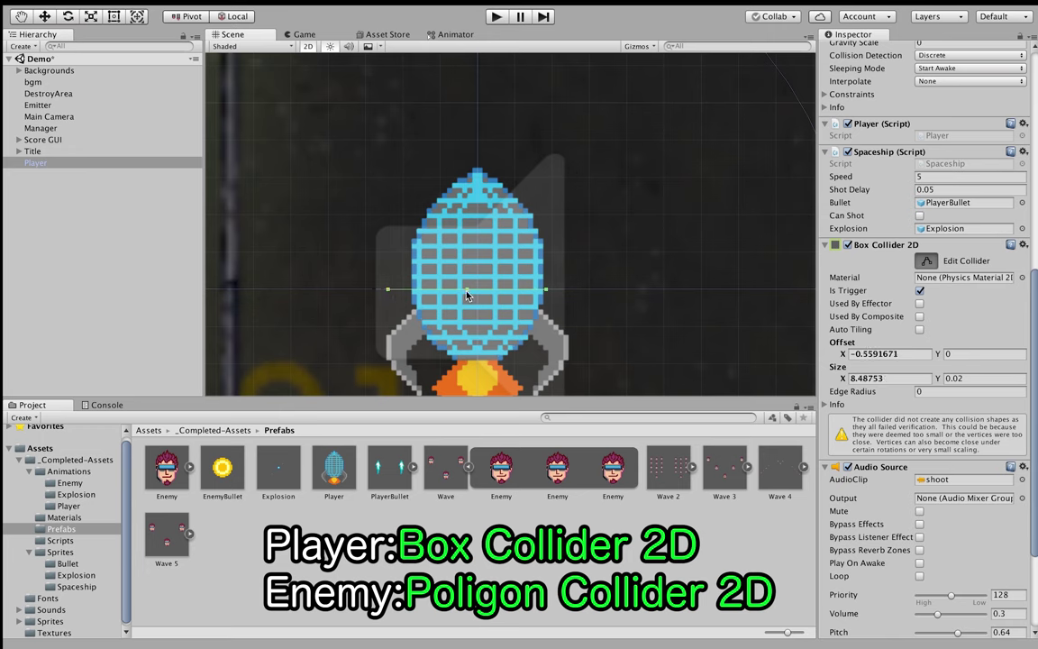
# Undo the width change and extend the collider from the ship's nose to its base
pyautogui.moveTo(466, 292); pyautogui.dragTo(467, 289)
pyautogui.moveTo(467, 291); pyautogui.dragTo(467, 289)
pyautogui.hotkey('ctrl', 'z')
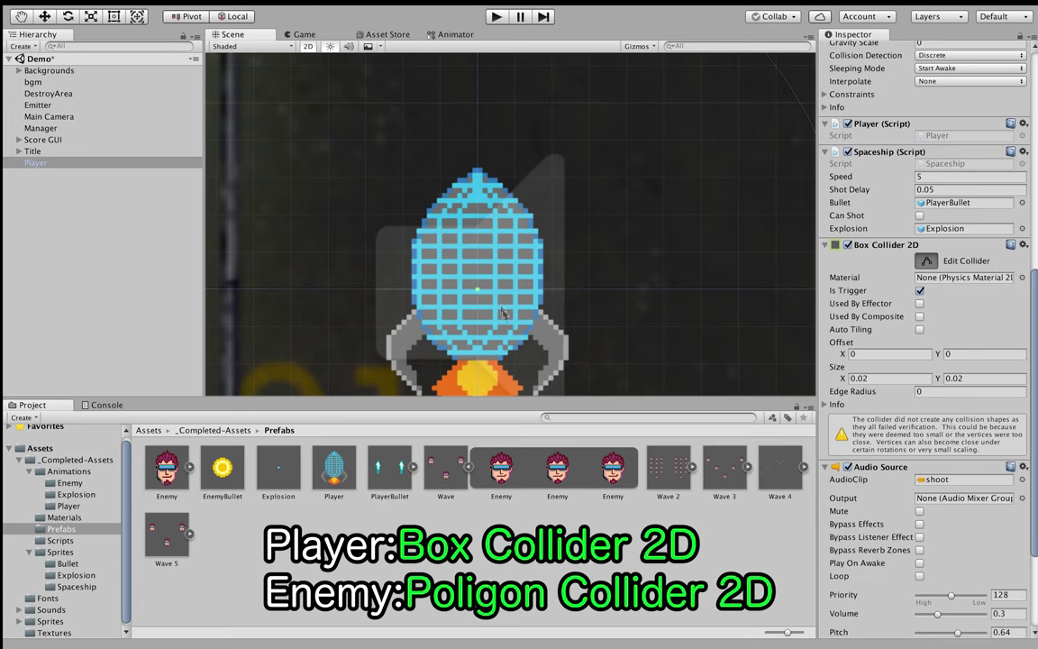
pyautogui.moveTo(477, 293); pyautogui.dragTo(480, 168)
pyautogui.press('f')
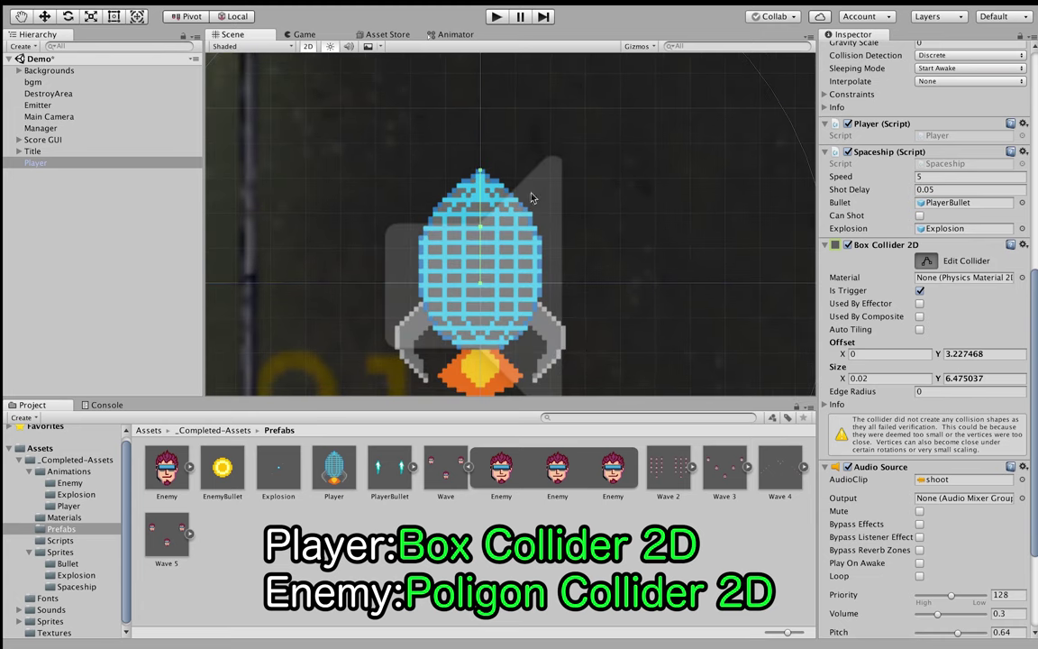
pyautogui.moveTo(498, 235); pyautogui.dragTo(501, 347)
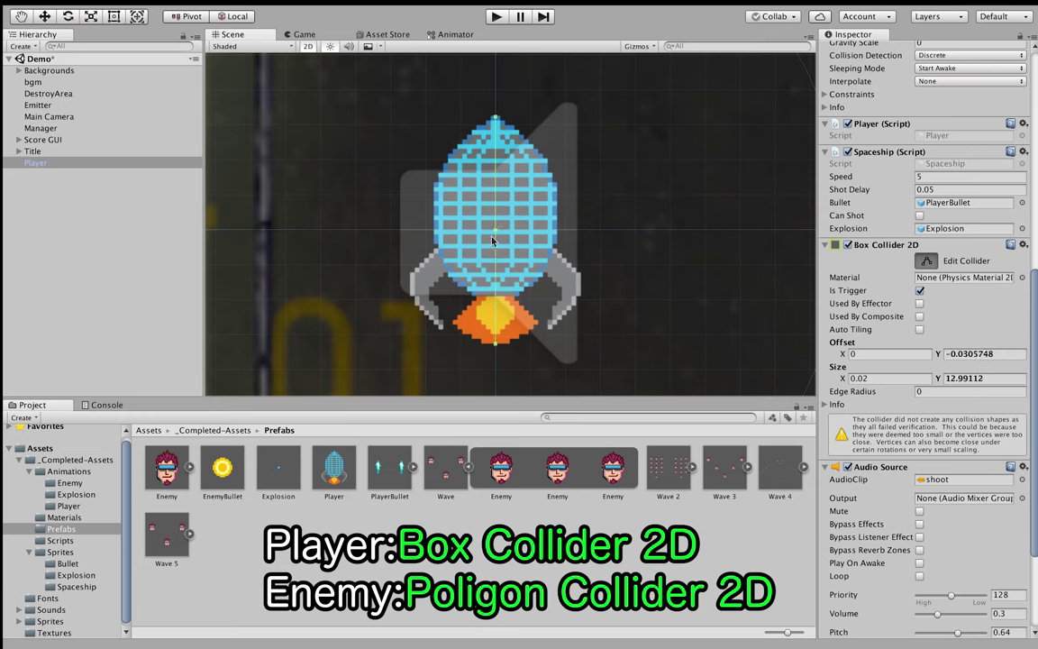
# Widen the collider to the ship's sides, about 9.77 by 12.99, and stop editing
pyautogui.moveTo(496, 236); pyautogui.dragTo(582, 226)
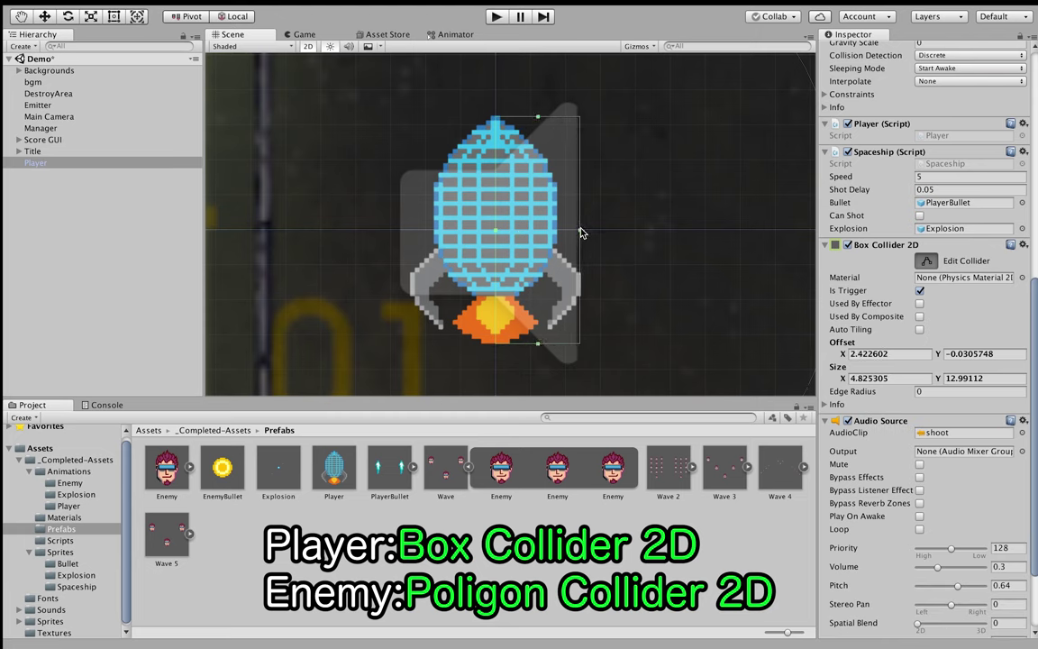
pyautogui.moveTo(581, 232); pyautogui.dragTo(584, 235)
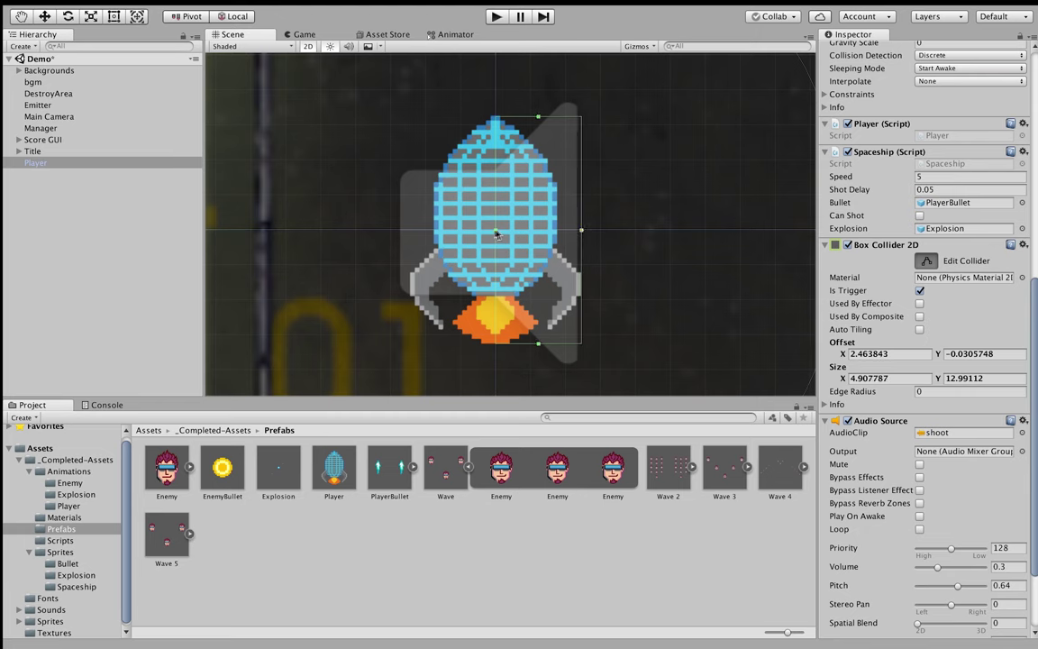
pyautogui.moveTo(497, 231); pyautogui.dragTo(413, 243)
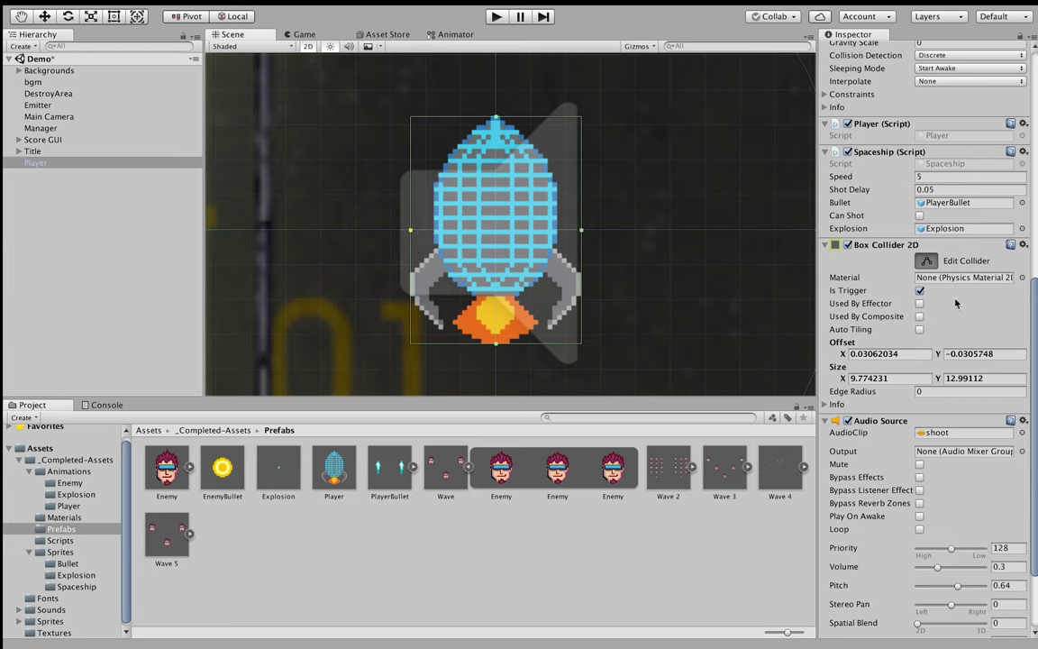
pyautogui.click(919, 304)
pyautogui.click(920, 304)
pyautogui.click(932, 264)
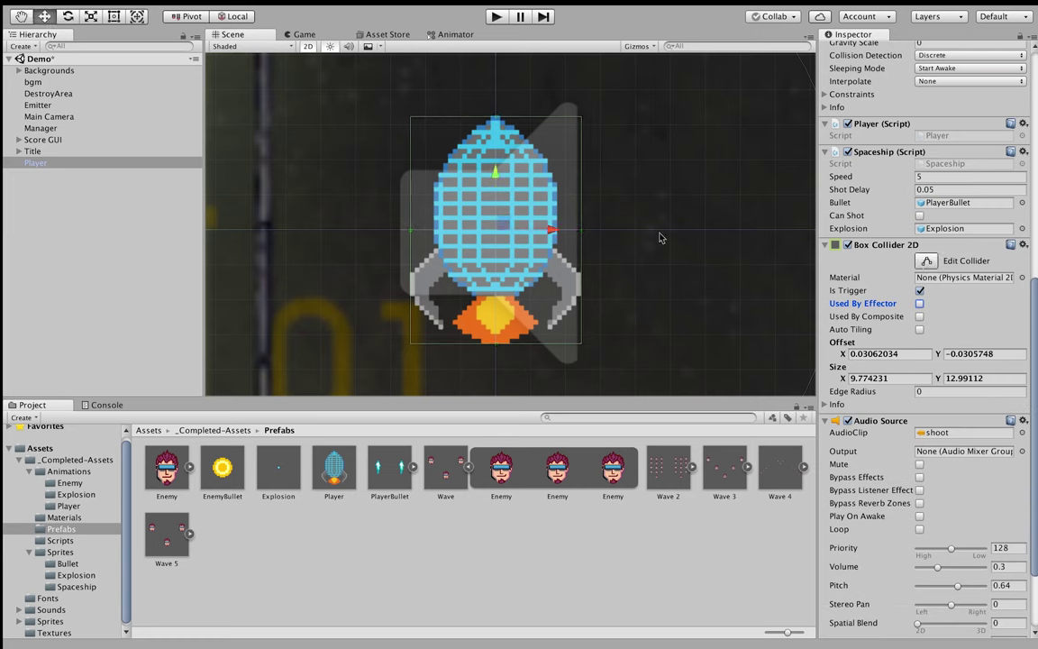
pyautogui.scroll(5, 884, 88)
pyautogui.scroll(5, 885, 88)
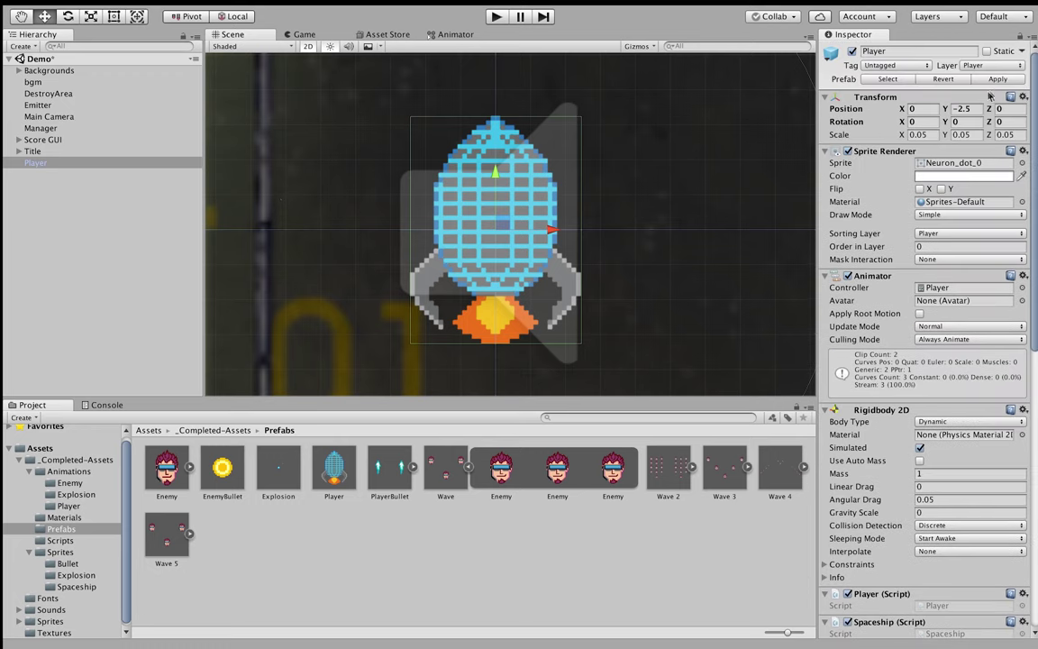
# Delete the Player object from the Demo scene's hierarchy
pyautogui.rightClick(138, 164)
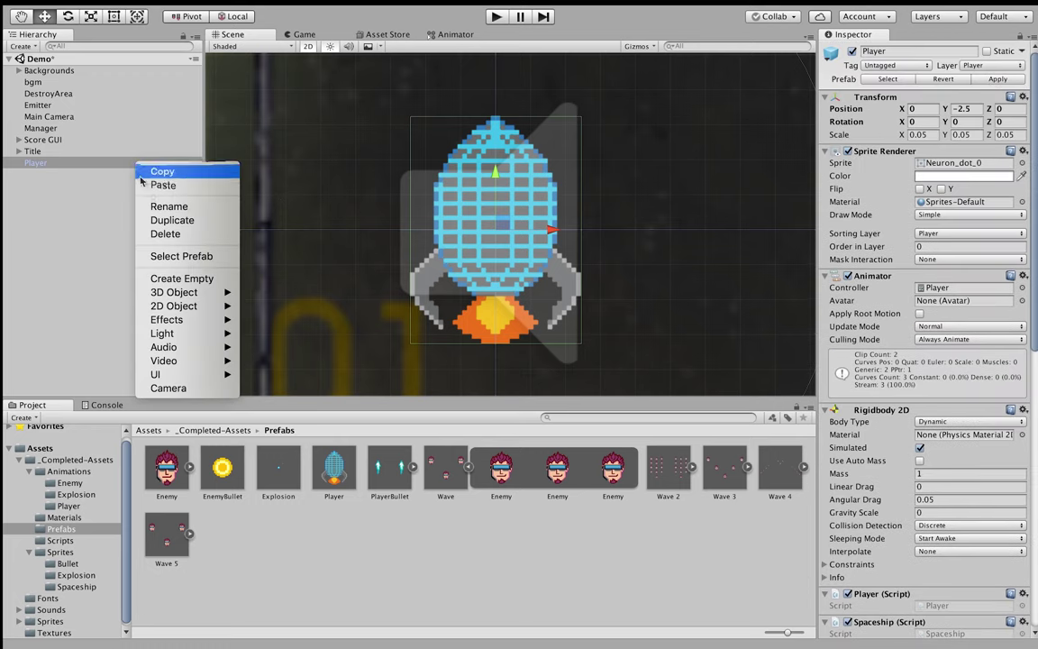
pyautogui.click(155, 229)
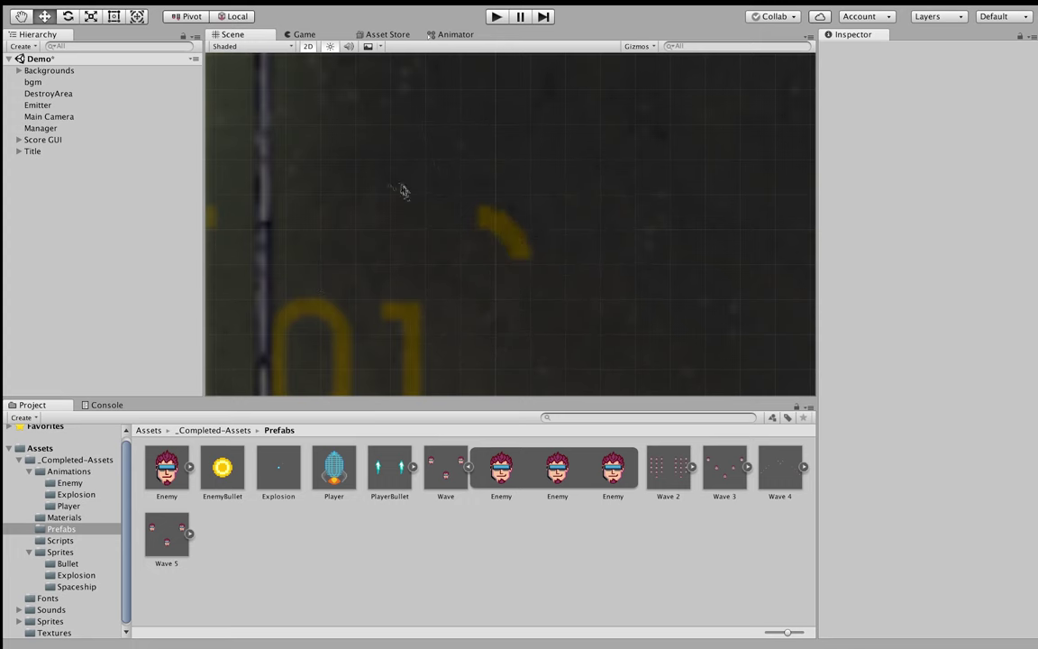
pyautogui.scroll(-2, 426, 143)
pyautogui.scroll(-3, 426, 143)
pyautogui.scroll(-5, 427, 144)
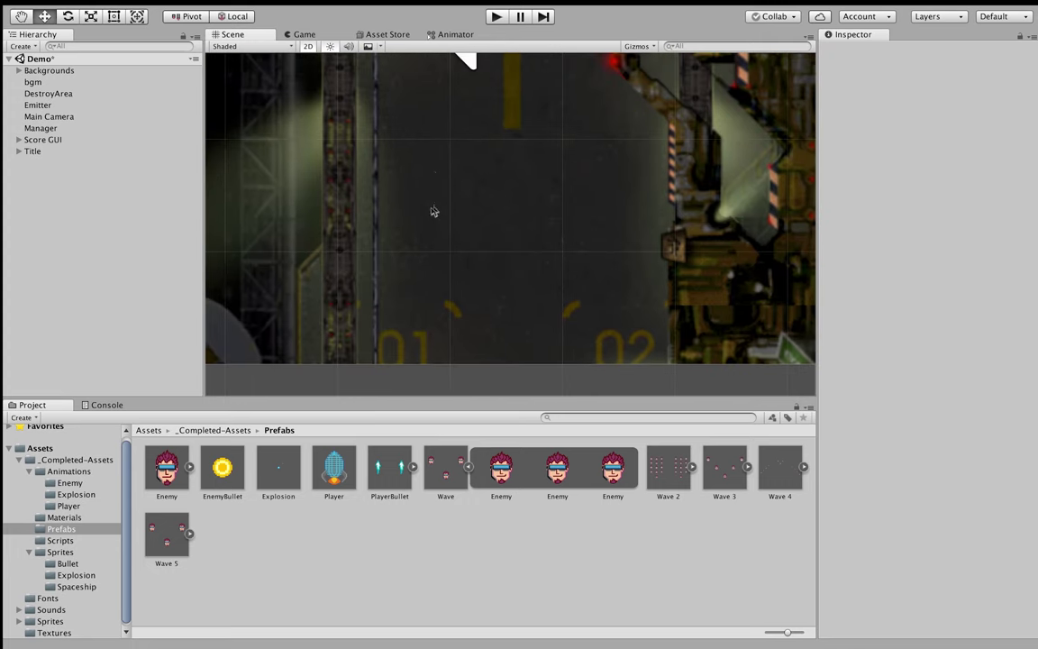
pyautogui.scroll(5, 431, 158)
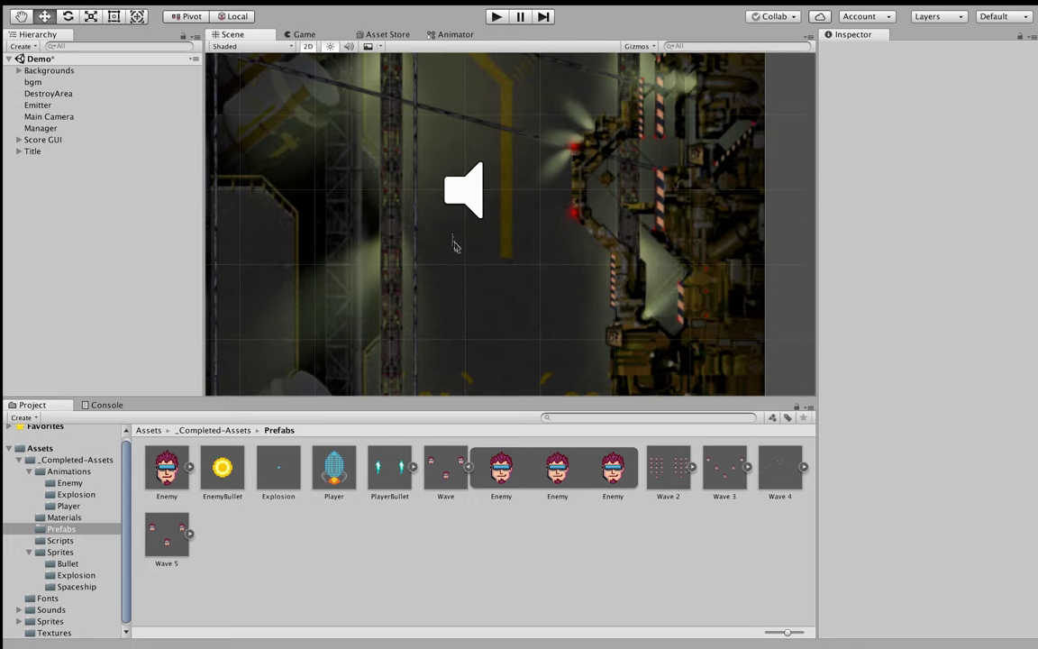
# Play-test the game for two rounds, scoring 900, then stop the run
pyautogui.click(489, 20)
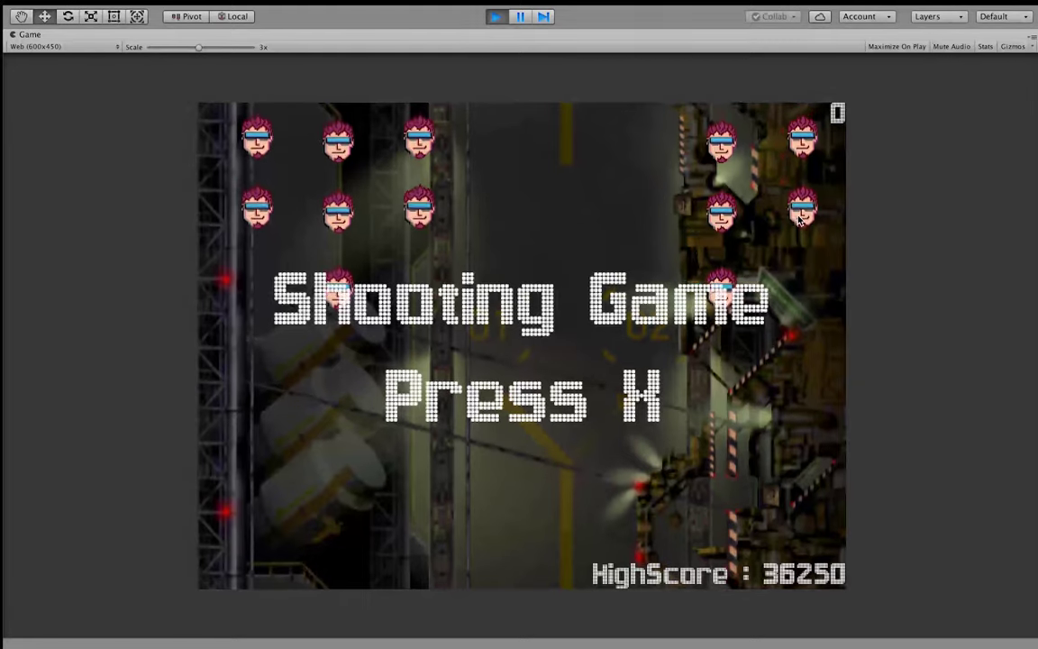
pyautogui.press('x')
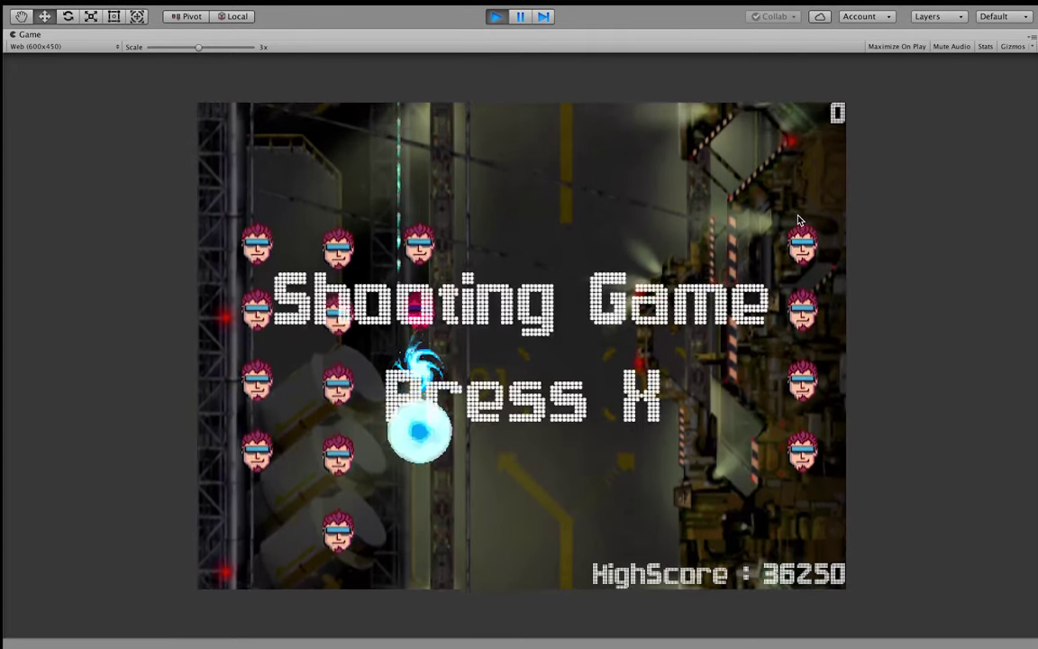
pyautogui.press('x')
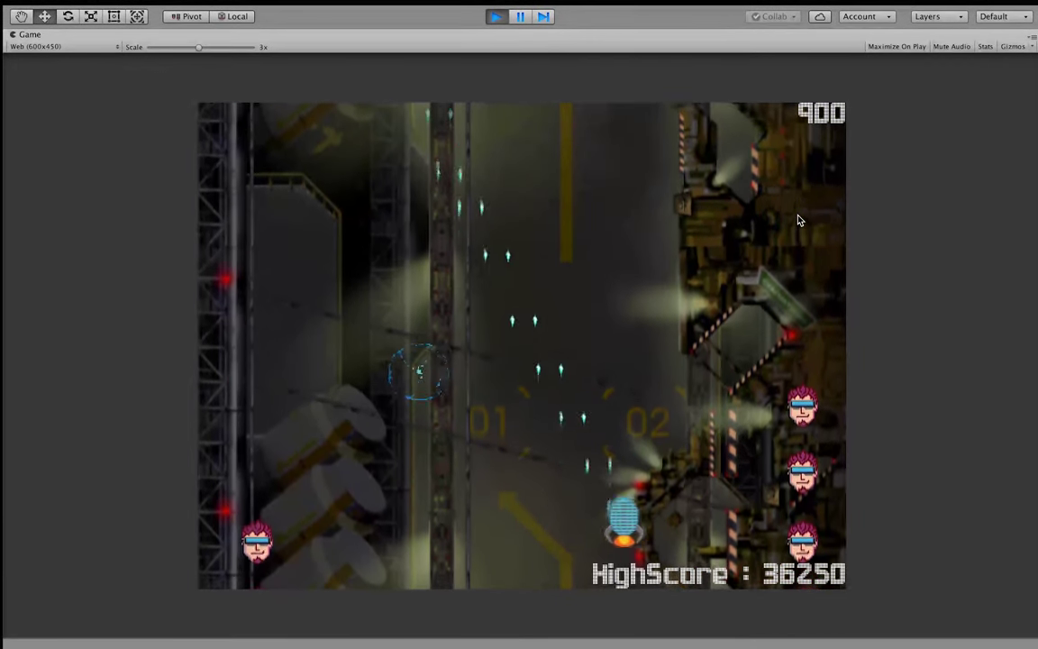
pyautogui.click(496, 18)
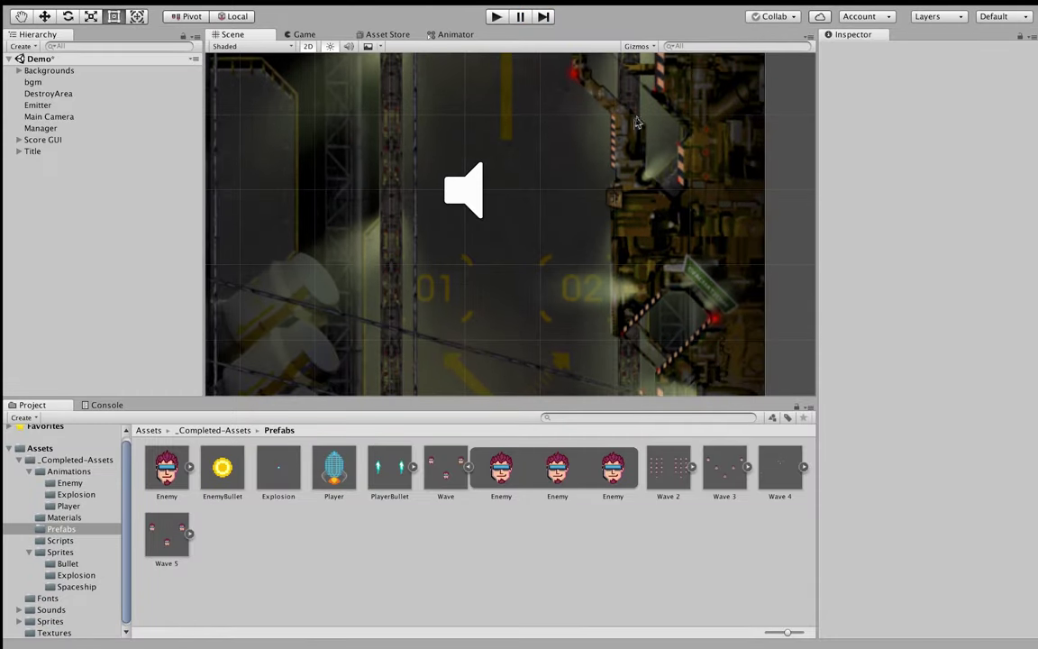
# Replace the Title's 'Shooting Game' GUI Text with 'Vtuber Neuron'
pyautogui.click(469, 466)
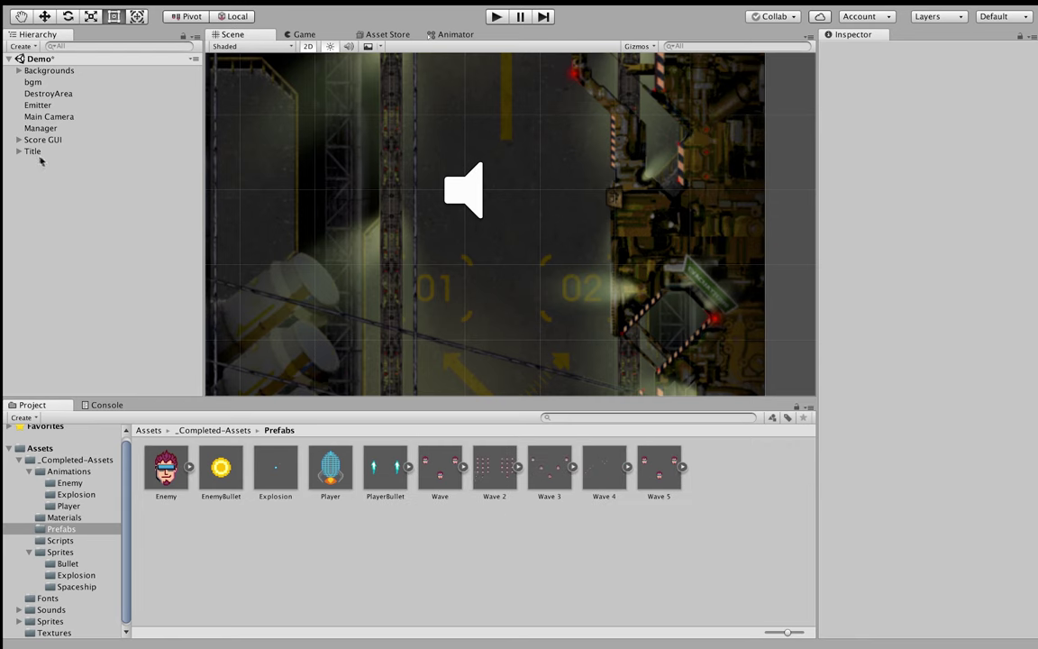
pyautogui.click(31, 152)
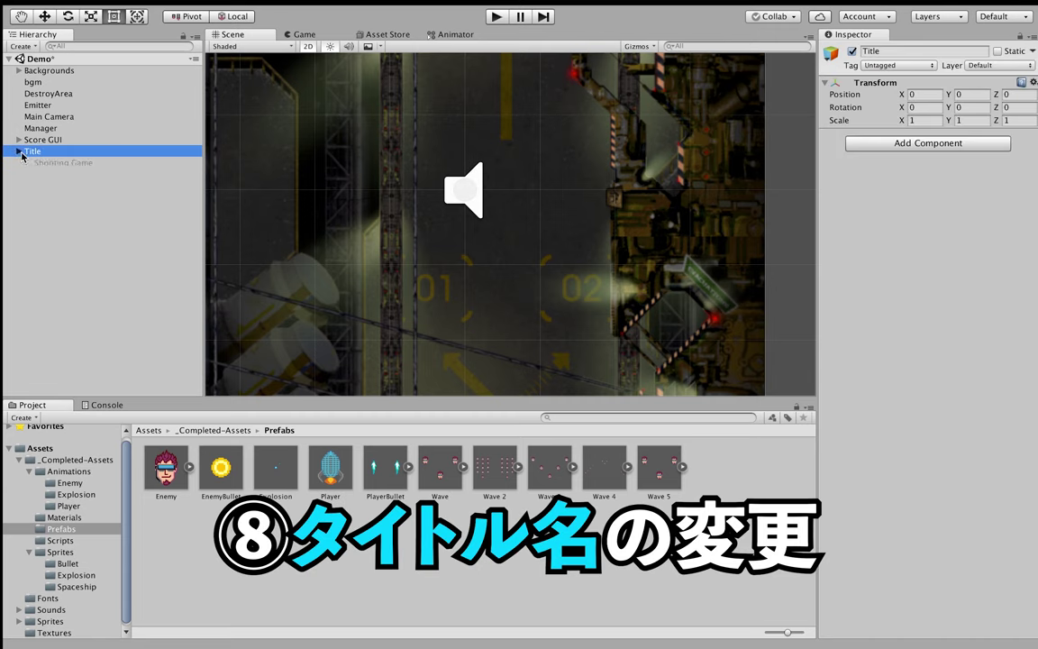
pyautogui.click(19, 151)
pyautogui.click(43, 163)
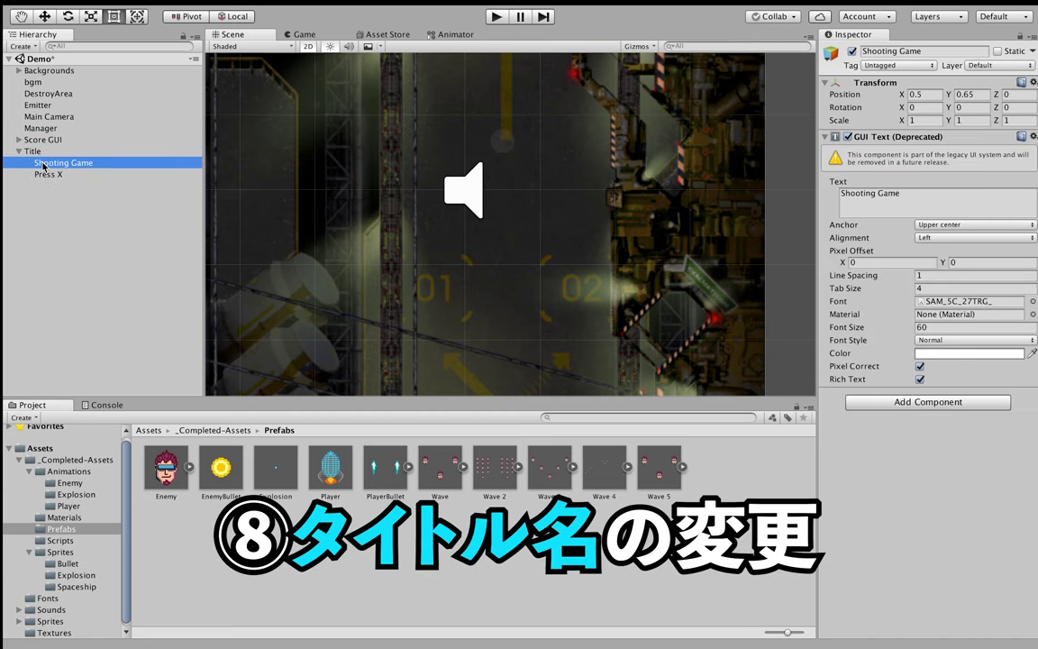
pyautogui.click(304, 37)
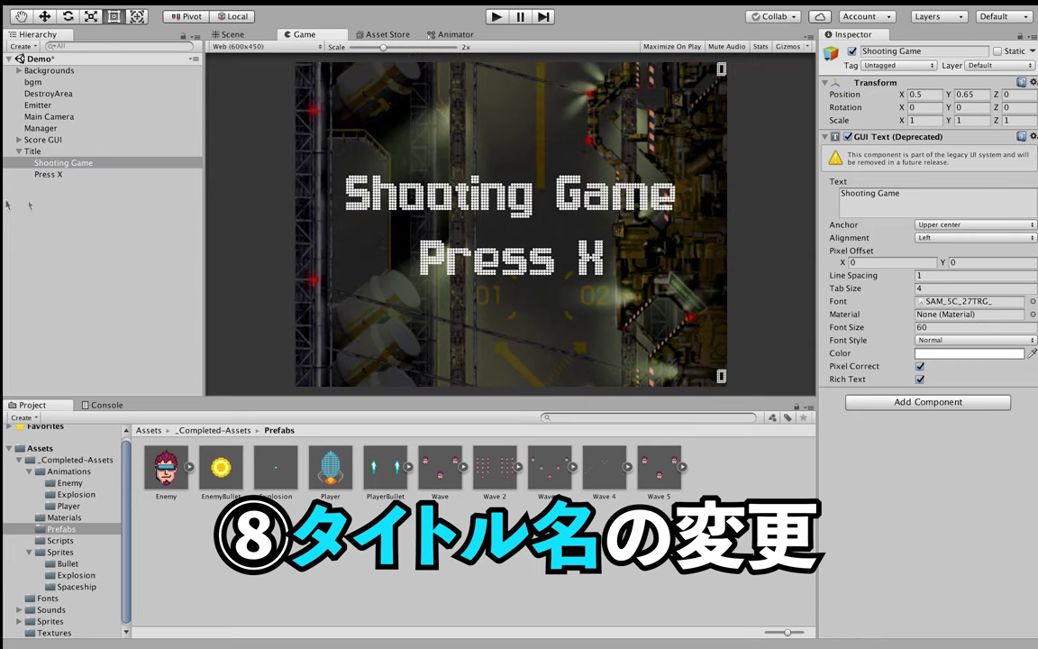
pyautogui.click(901, 196)
pyautogui.press('BackSpace')
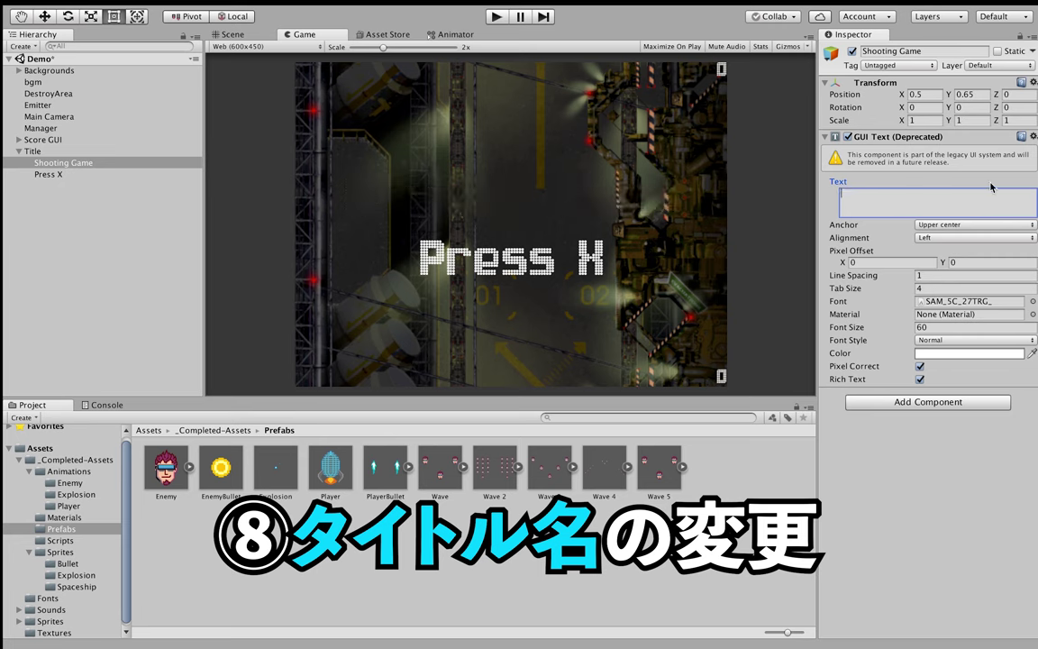
pyautogui.write('Vtu')
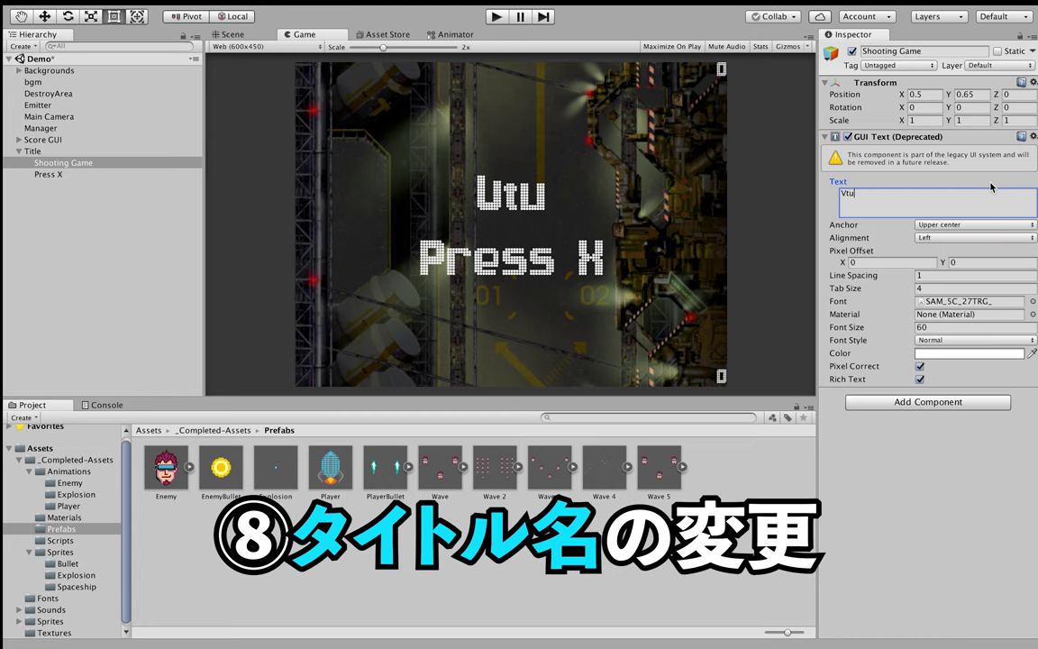
pyautogui.write('ber')
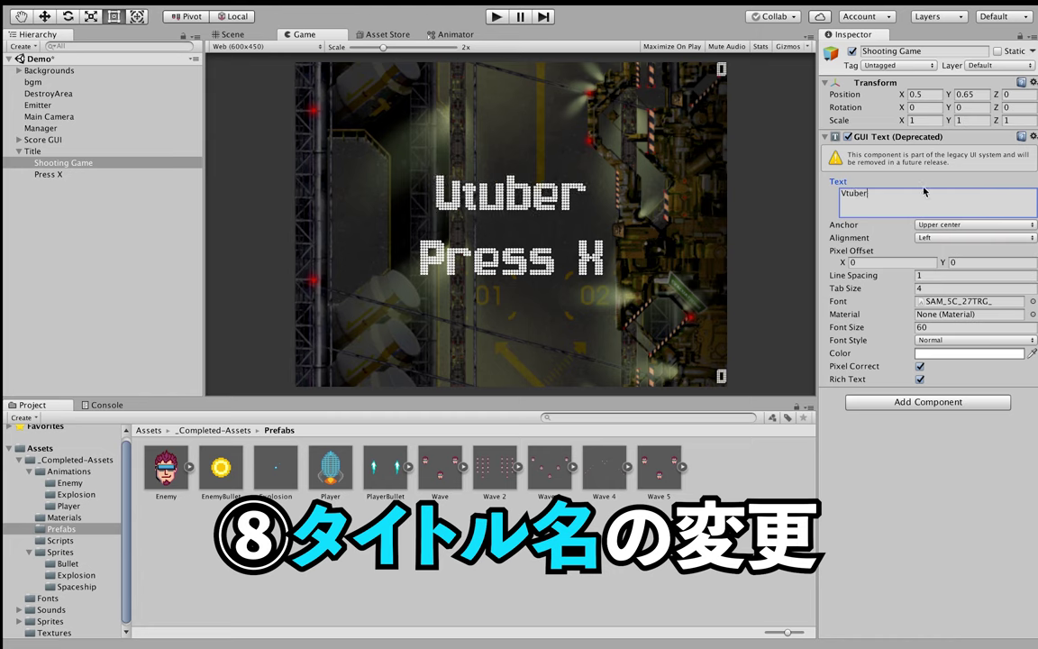
pyautogui.write(' N')
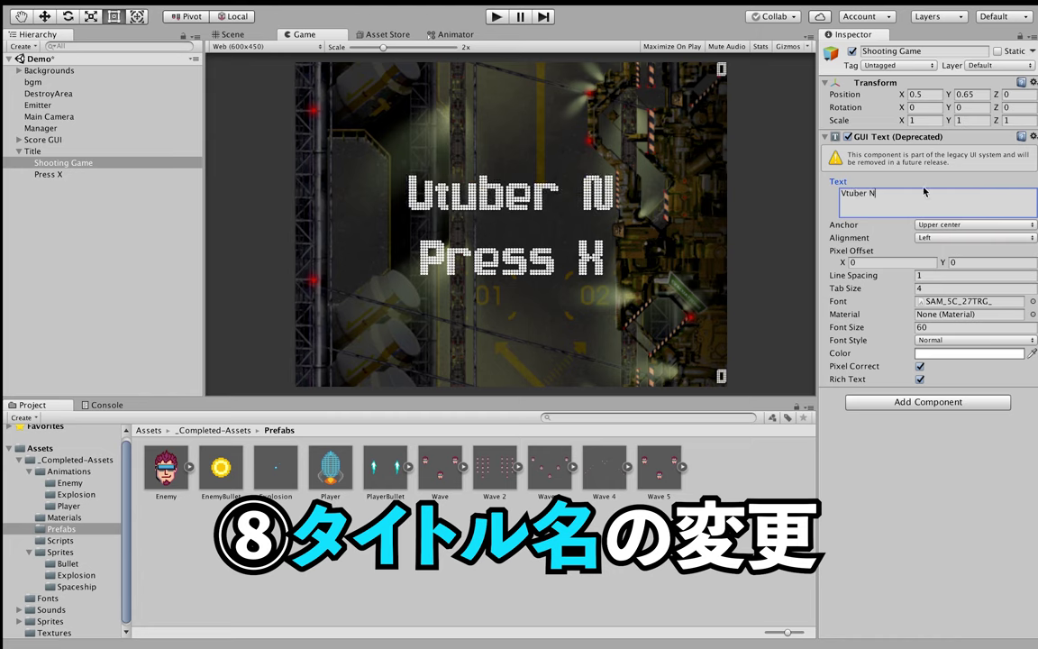
pyautogui.write('eu')
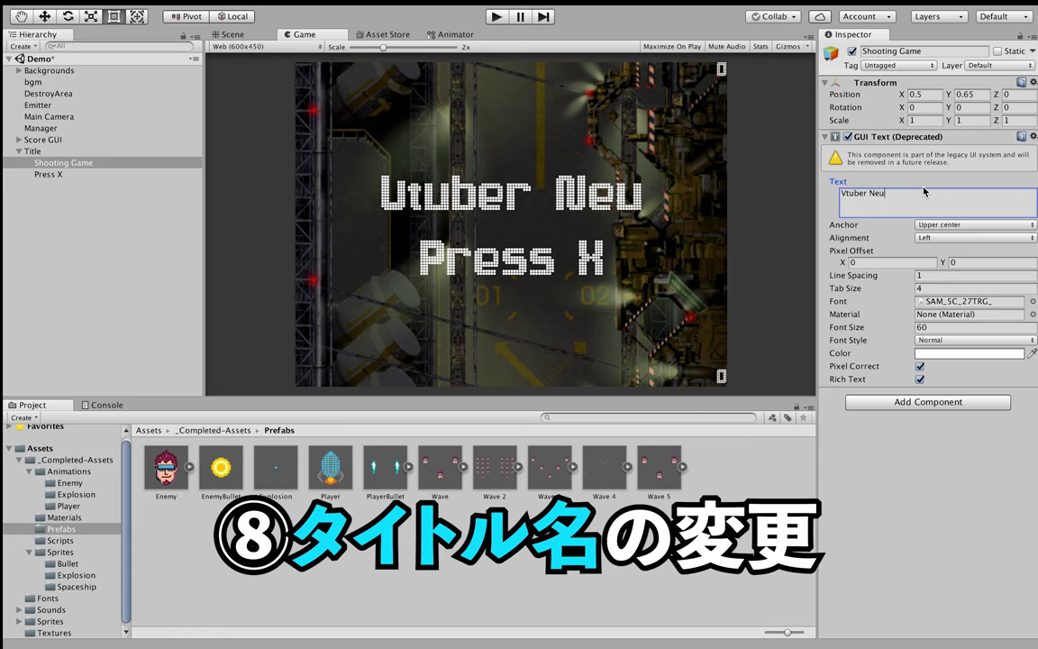
pyautogui.write('ron')
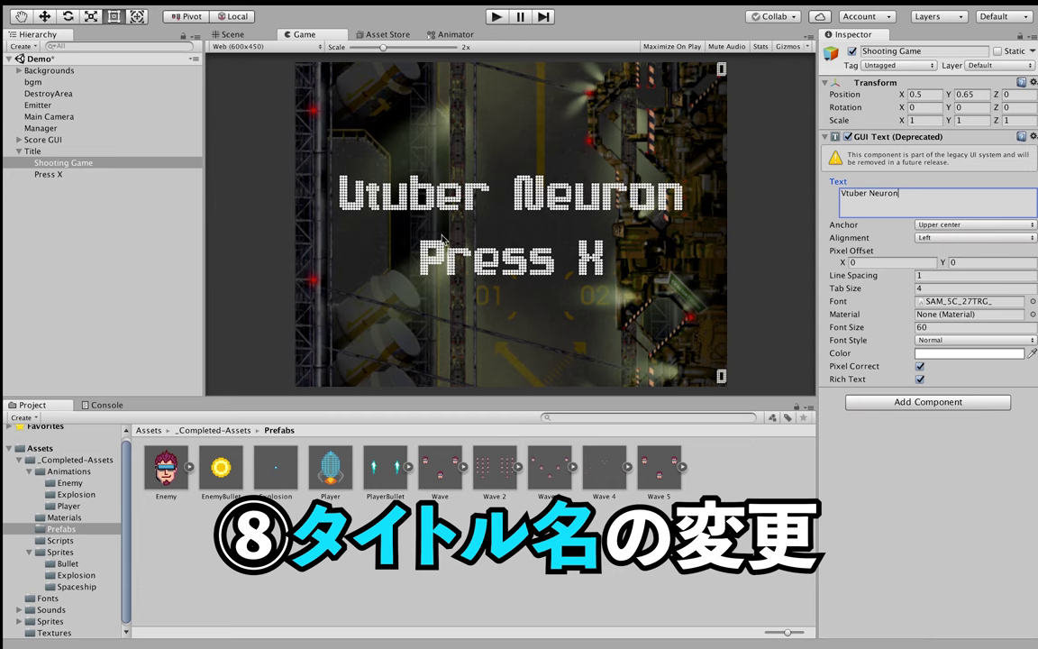
# Confirm the 'Vtuber Neuron' title text and inspect the HighScore object
pyautogui.click(37, 158)
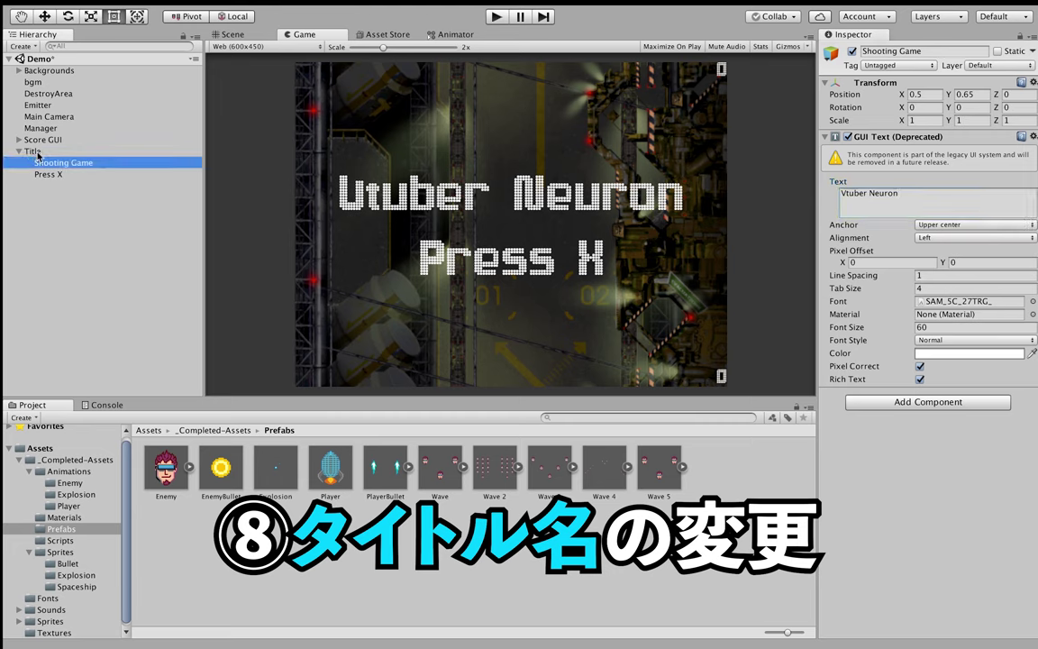
pyautogui.click(20, 151)
pyautogui.click(20, 140)
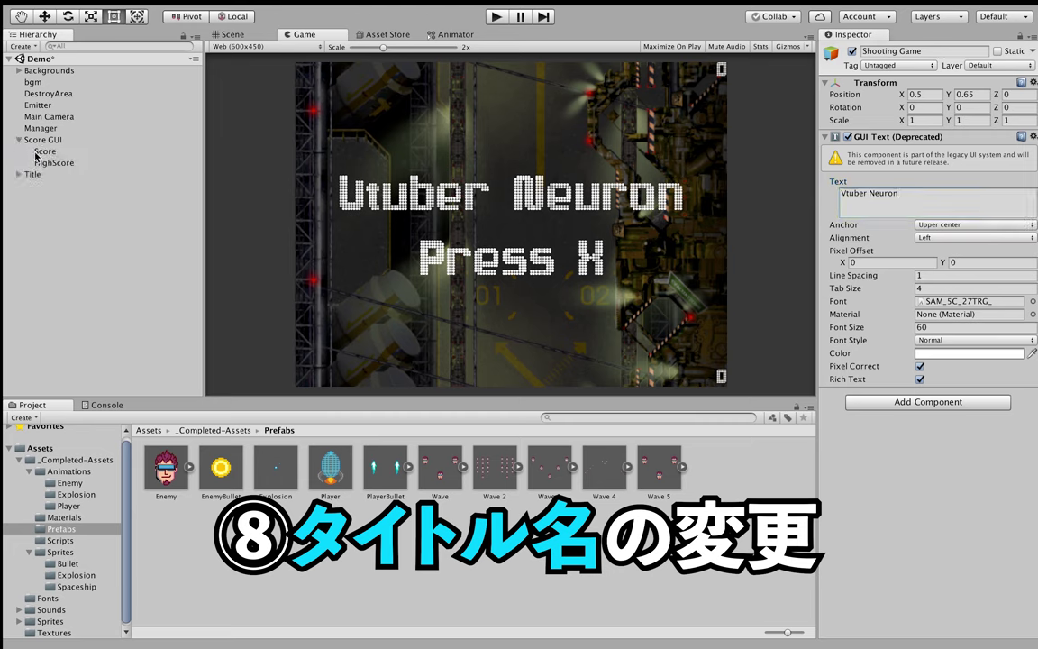
pyautogui.click(38, 162)
pyautogui.click(19, 140)
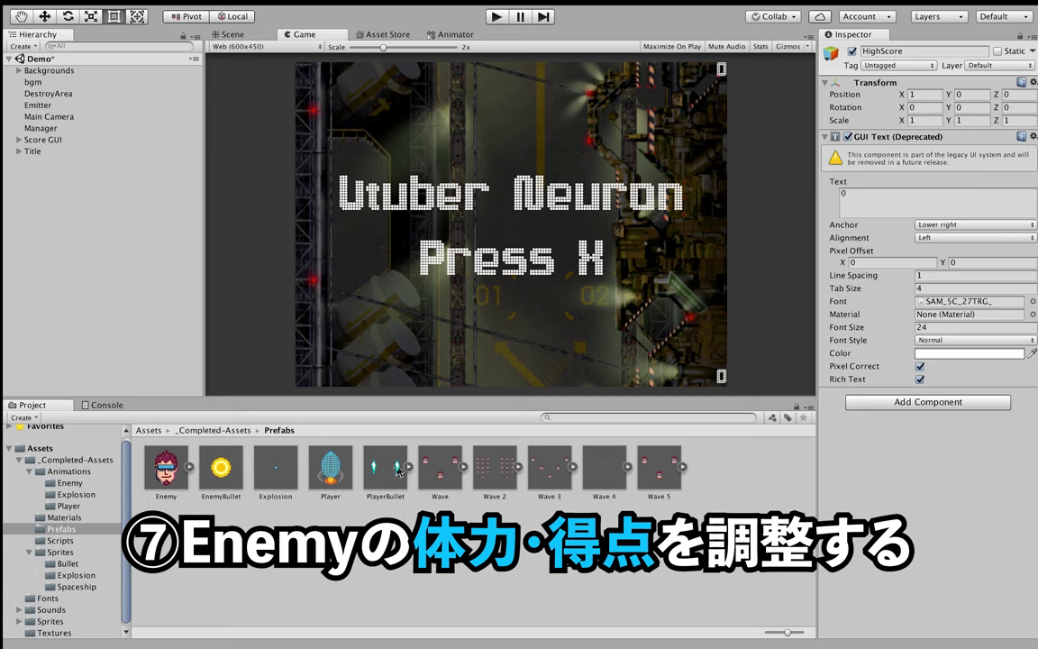
# Expand the Wave prefab and select all three of its Enemy children
pyautogui.click(171, 471)
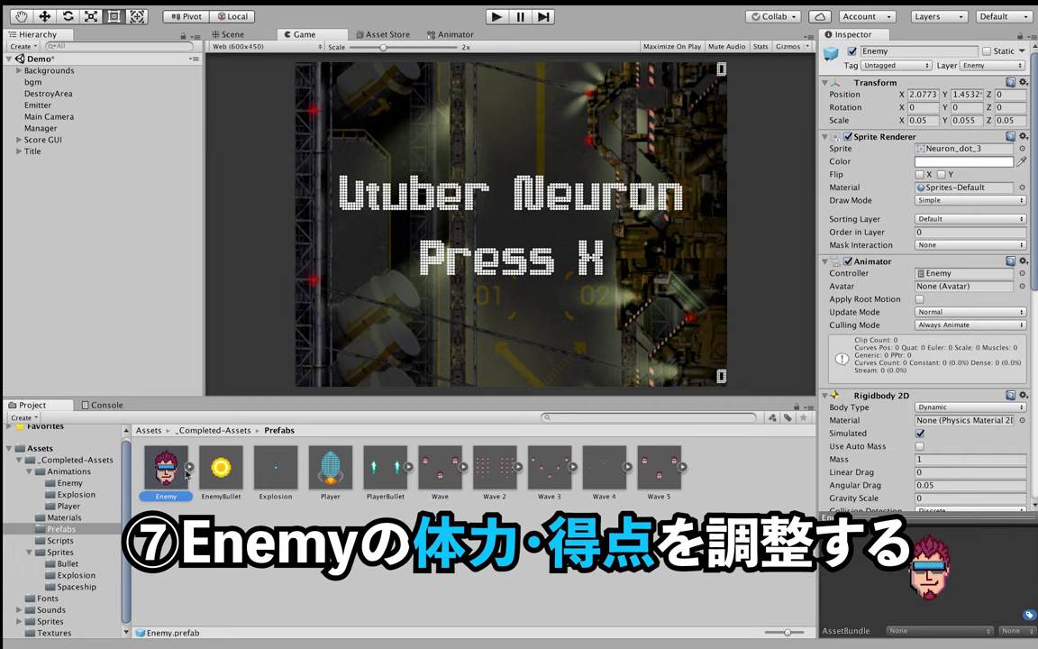
pyautogui.click(440, 469)
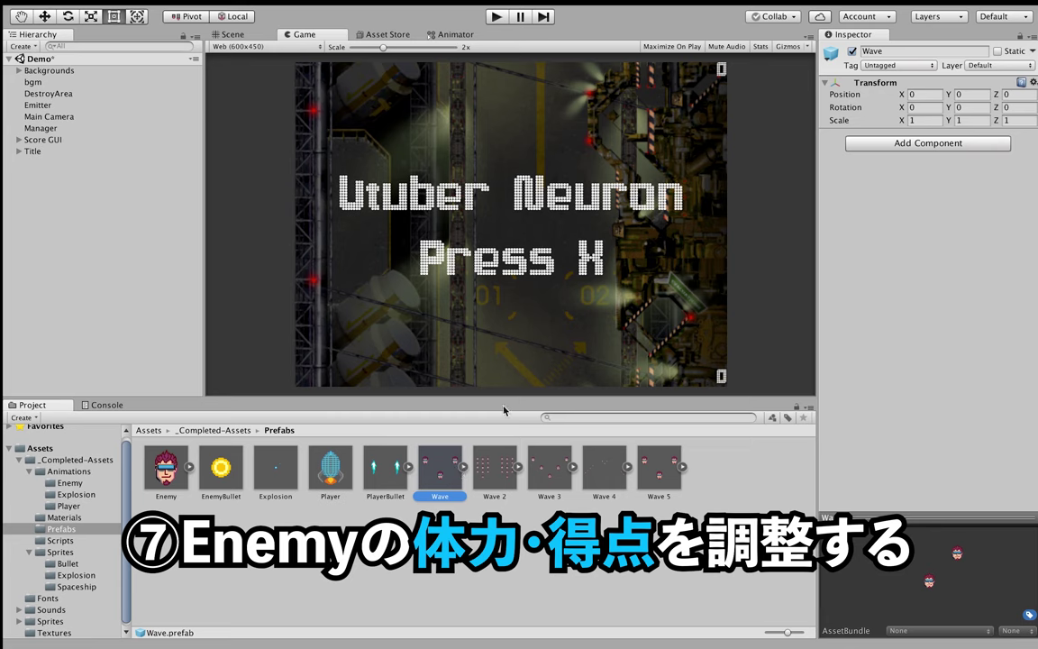
pyautogui.click(462, 470)
pyautogui.click(501, 466)
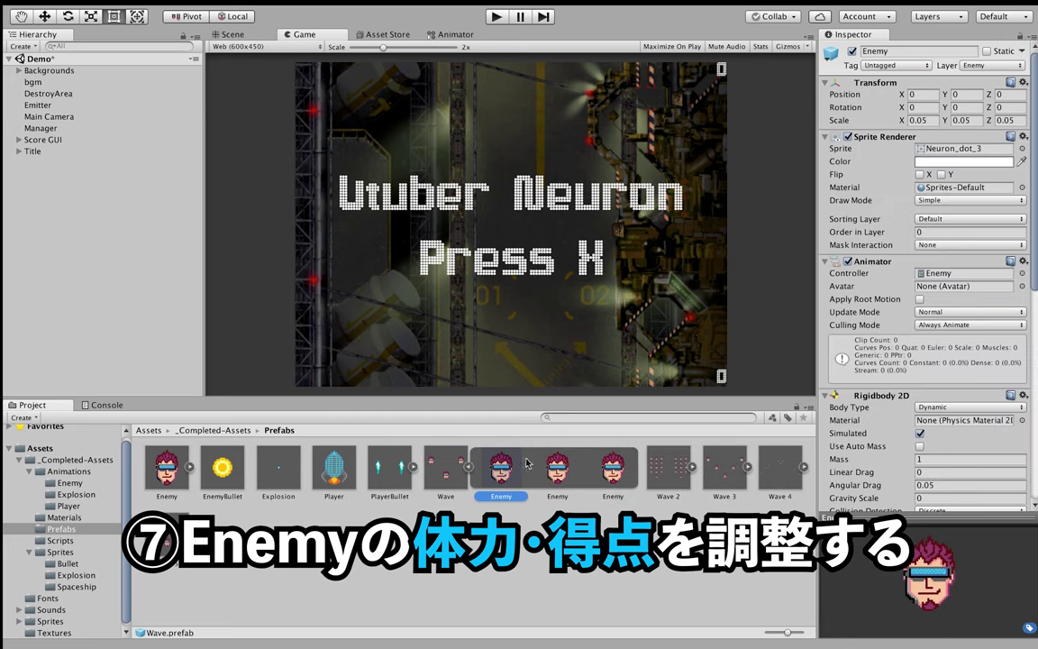
pyautogui.keyDown('shift'); pyautogui.click(595, 470); pyautogui.keyUp('shift')
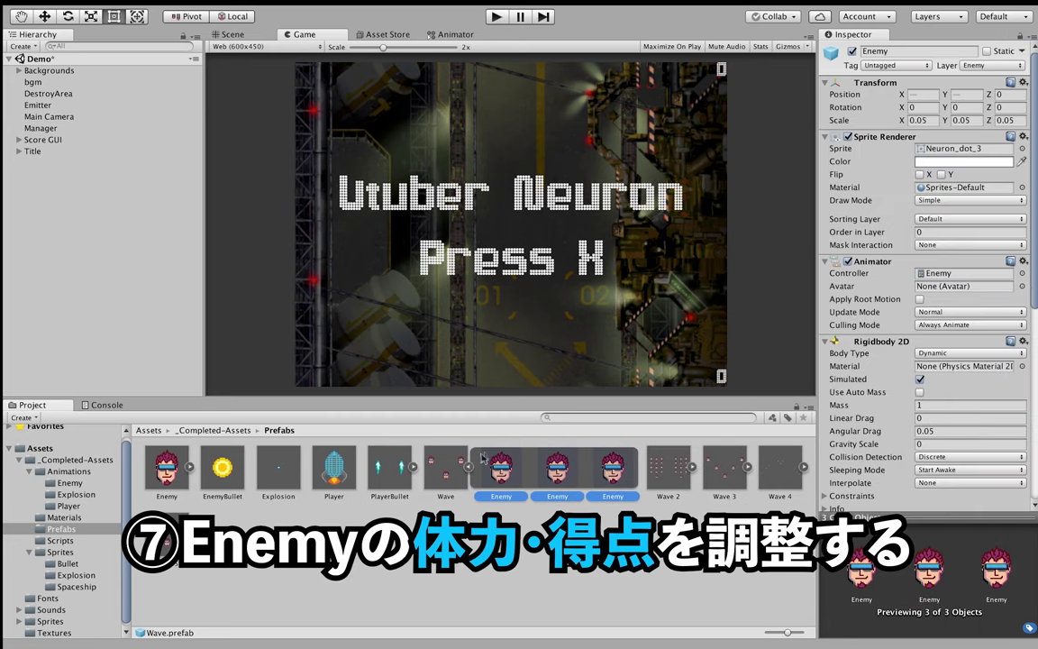
# Place a Wave prefab instance in the Demo scene and frame it
pyautogui.moveTo(453, 475); pyautogui.dragTo(126, 194)
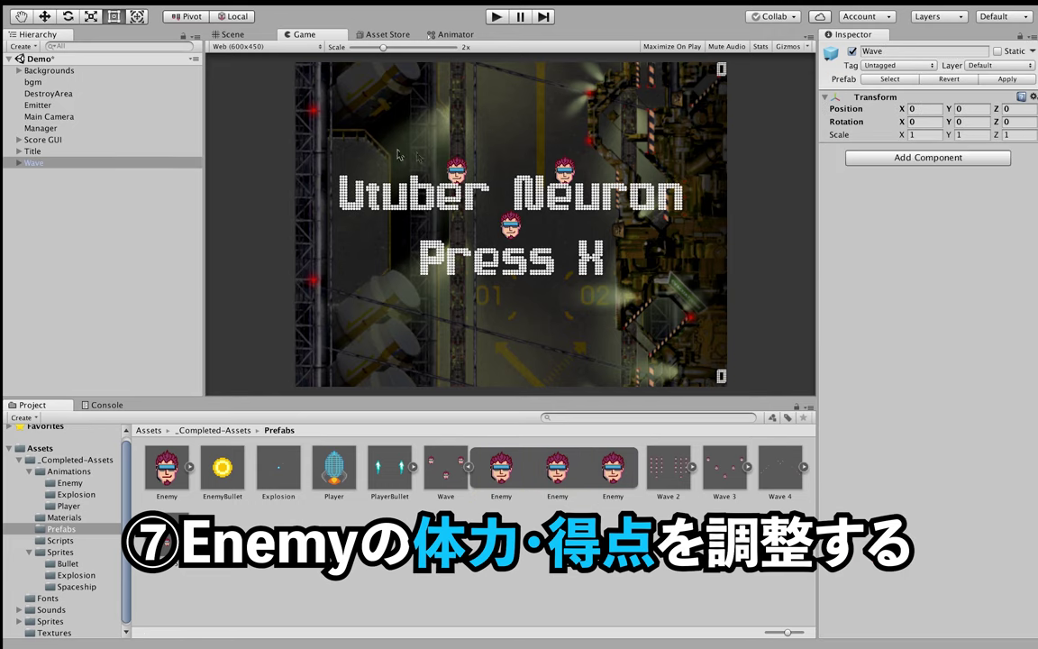
pyautogui.click(228, 35)
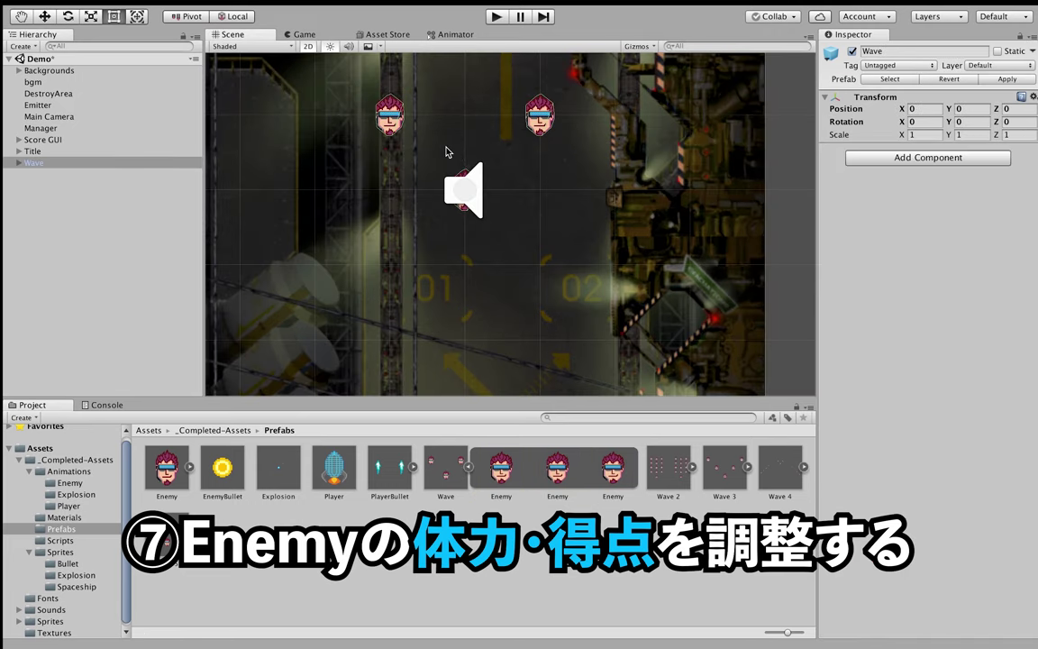
pyautogui.press('f')
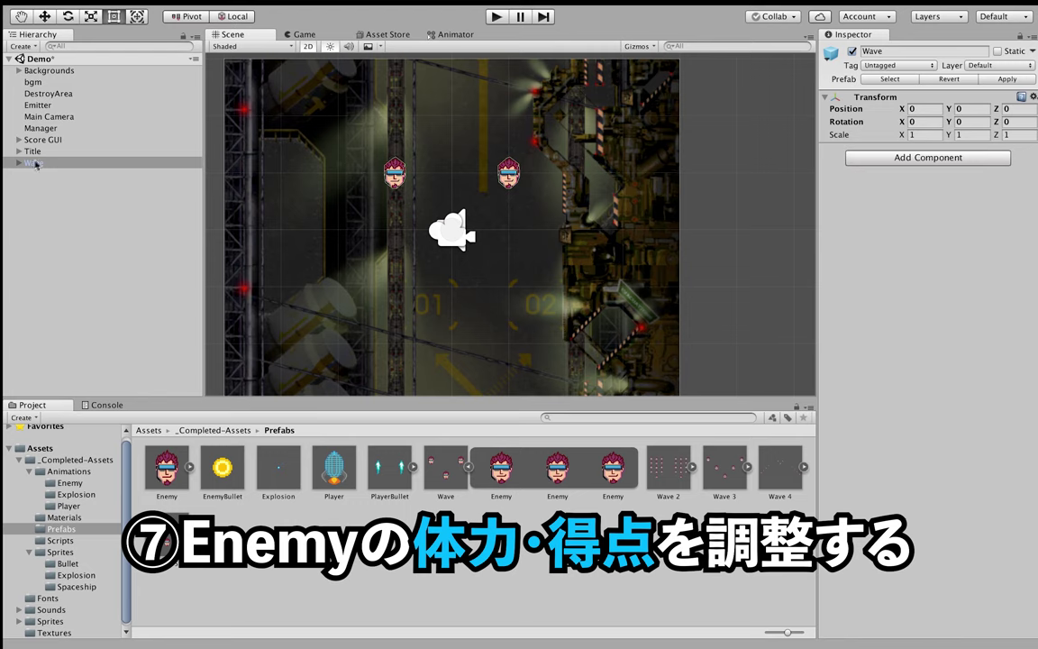
# Check the three Wave enemies' Hp 10 and Point 100, then preview the title screen
pyautogui.click(19, 163)
pyautogui.click(47, 174)
pyautogui.keyDown('shift'); pyautogui.click(47, 197); pyautogui.keyUp('shift')
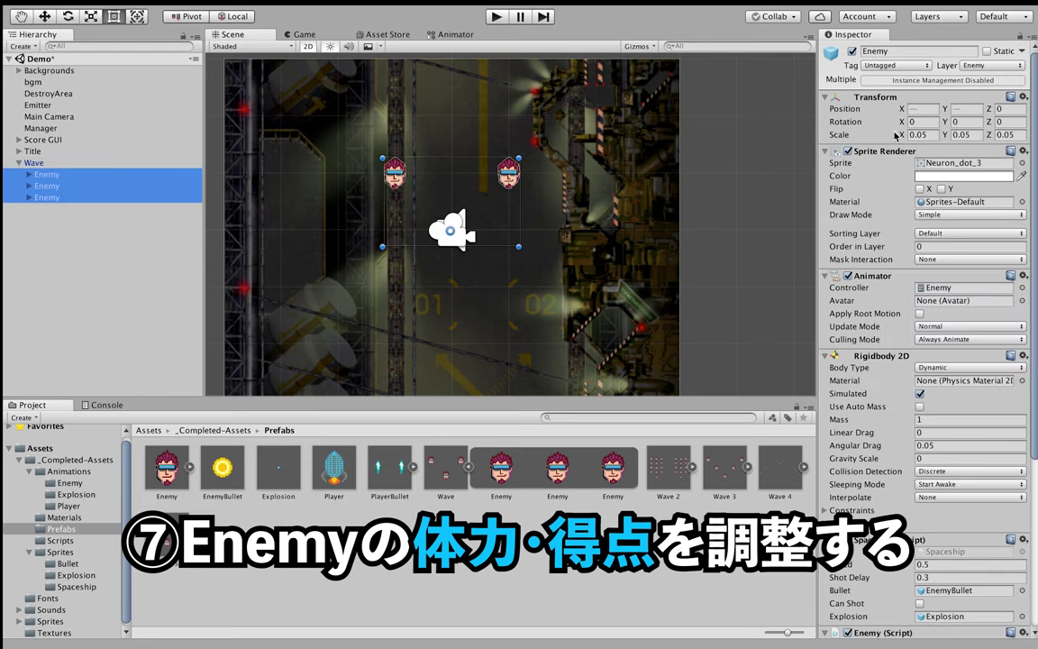
pyautogui.scroll(-5, 950, 320)
pyautogui.scroll(3, 951, 320)
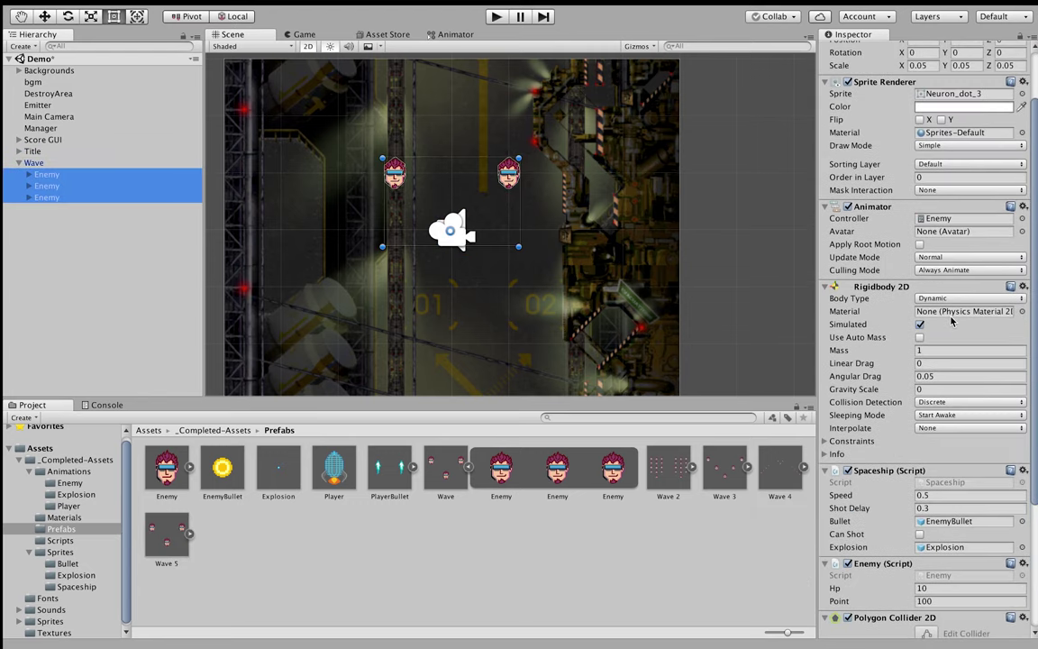
pyautogui.scroll(-1, 913, 440)
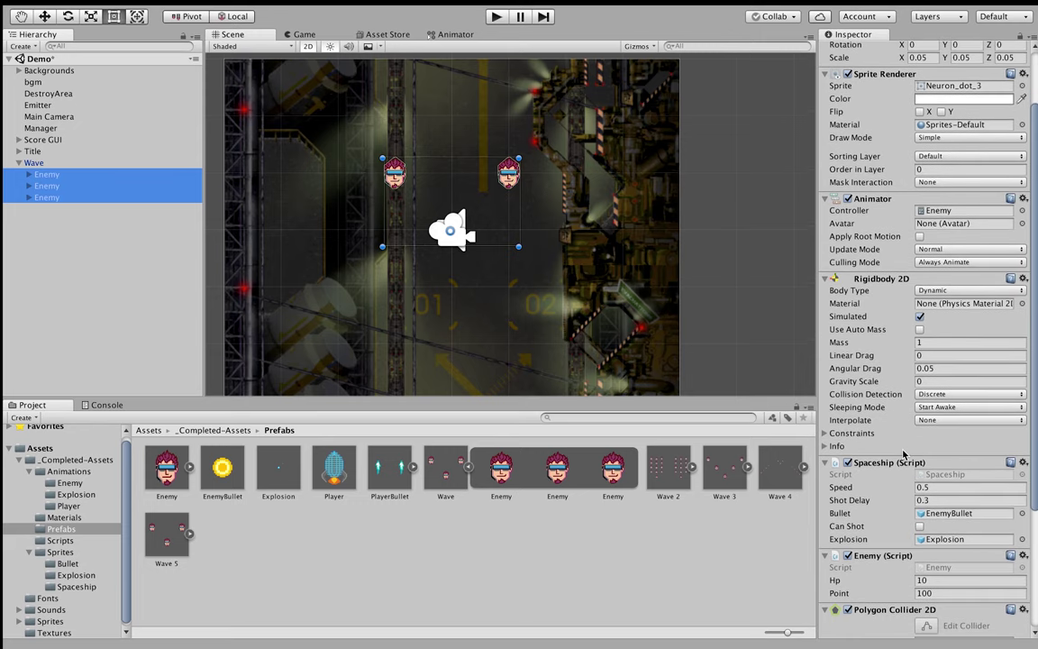
pyautogui.scroll(-2, 905, 451)
pyautogui.scroll(-1, 904, 442)
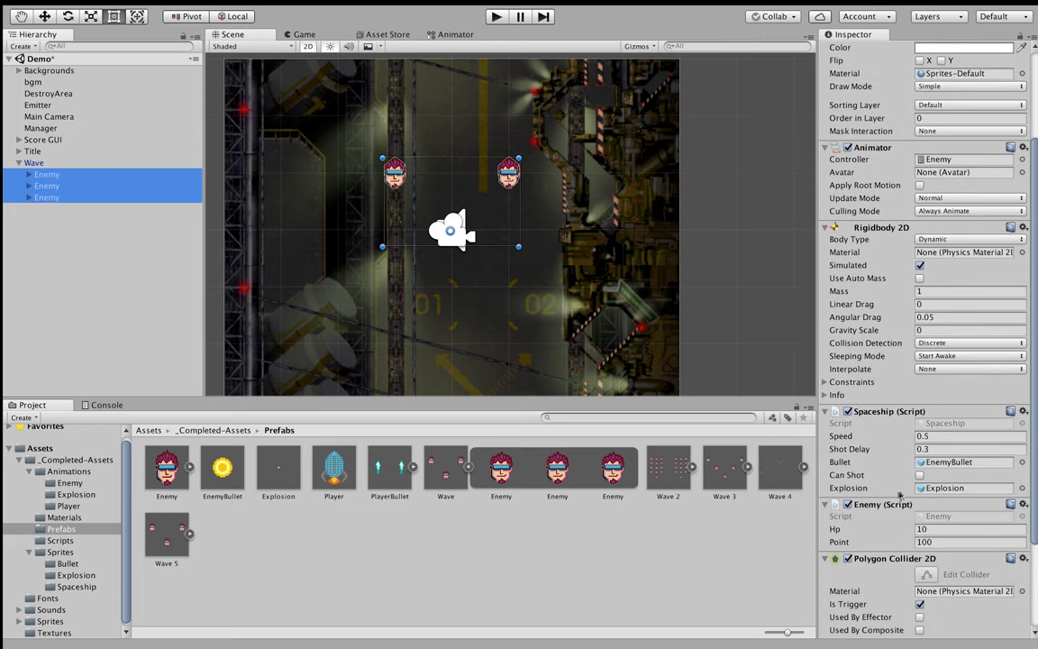
pyautogui.scroll(-1, 899, 494)
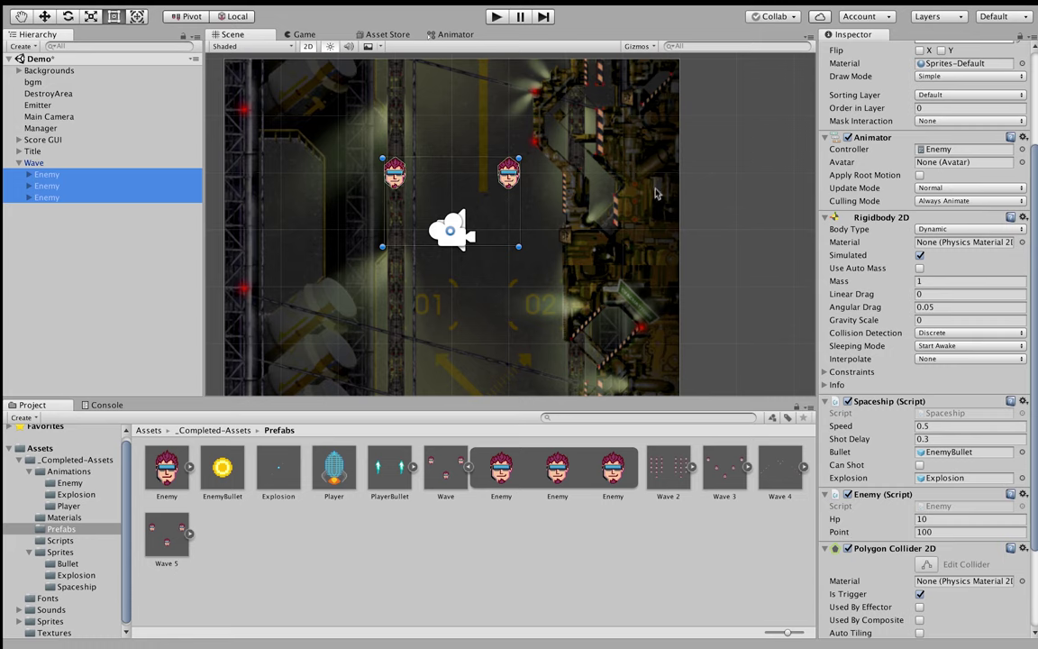
pyautogui.click(304, 35)
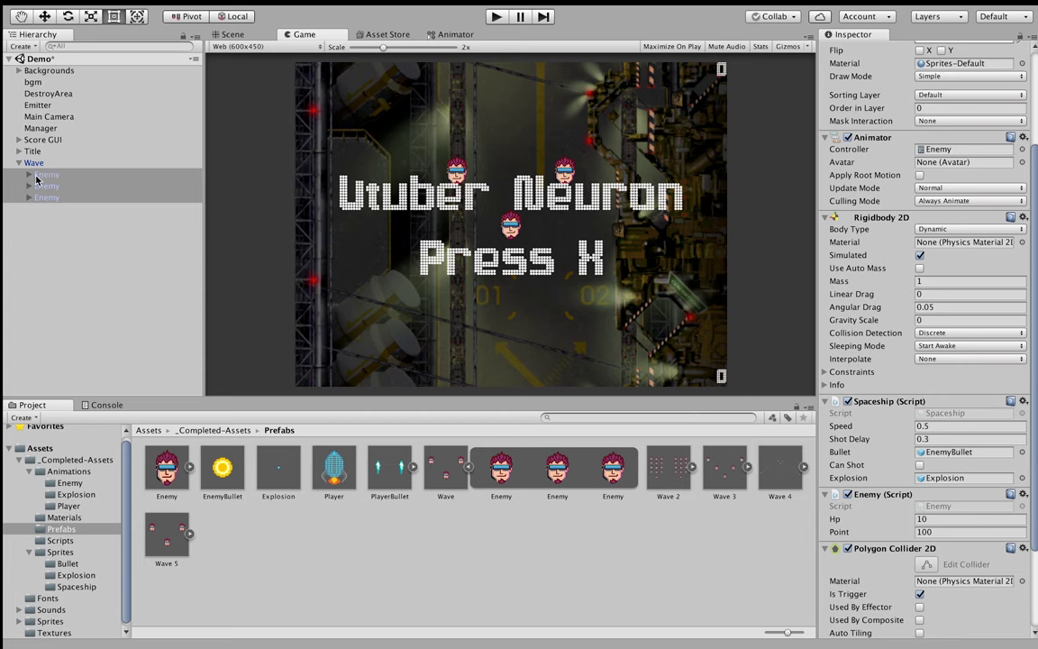
# Select the three enemies under the Wave group
pyautogui.click(37, 177)
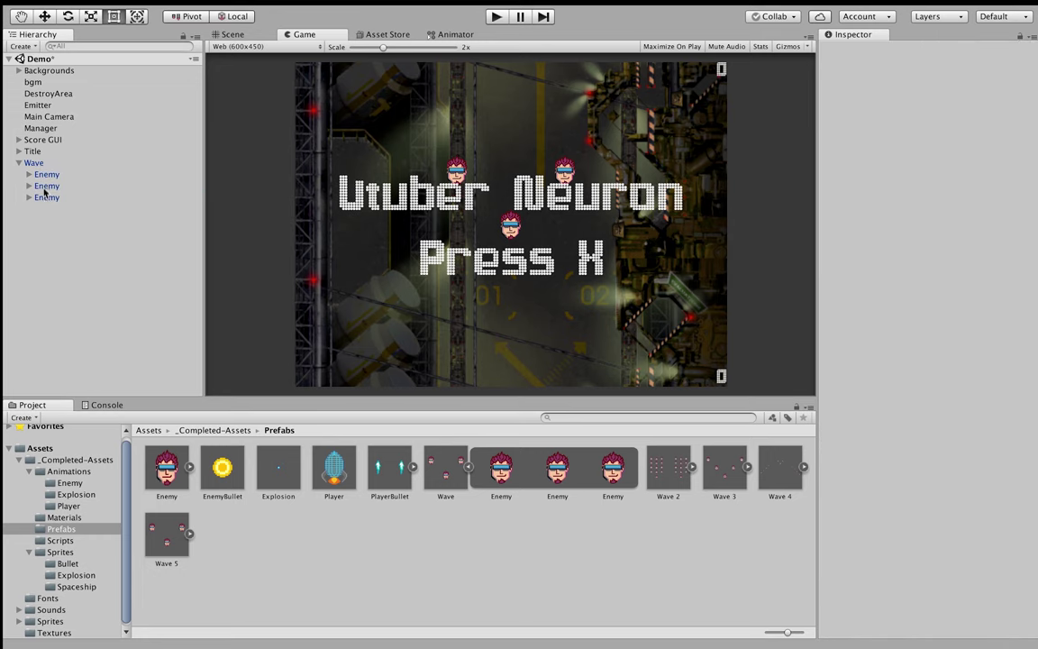
pyautogui.moveTo(41, 173); pyautogui.dragTo(45, 164)
pyautogui.keyDown('shift'); pyautogui.click(50, 195); pyautogui.keyUp('shift')
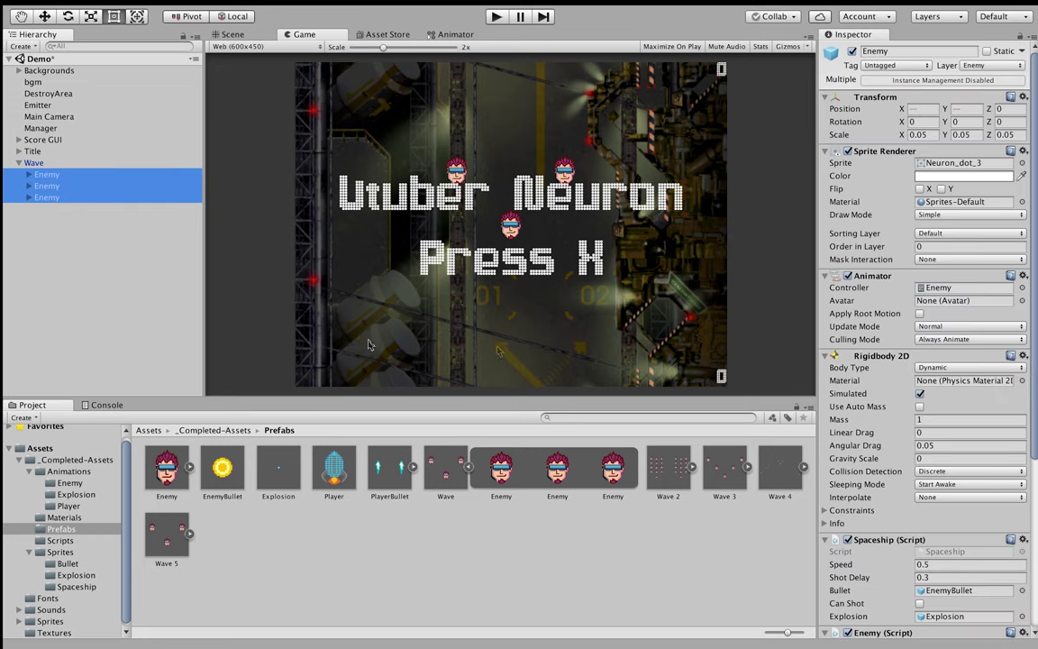
pyautogui.scroll(-4, 903, 510)
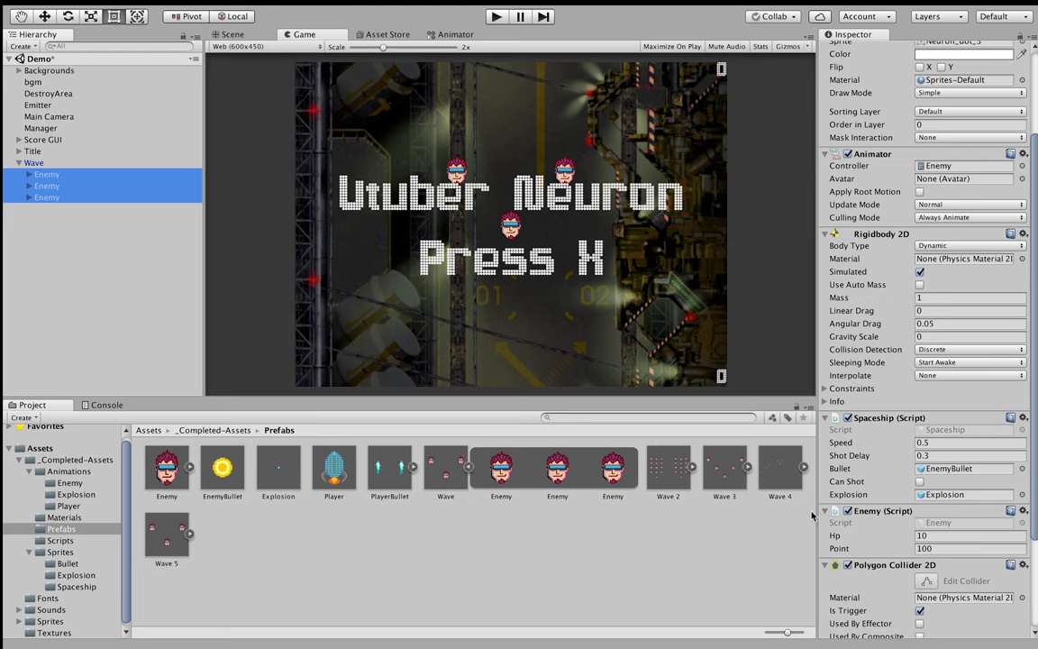
# Add the Wave 2 prefab to the scene and look through its enemies
pyautogui.click(668, 478)
pyautogui.moveTo(676, 476); pyautogui.dragTo(51, 238)
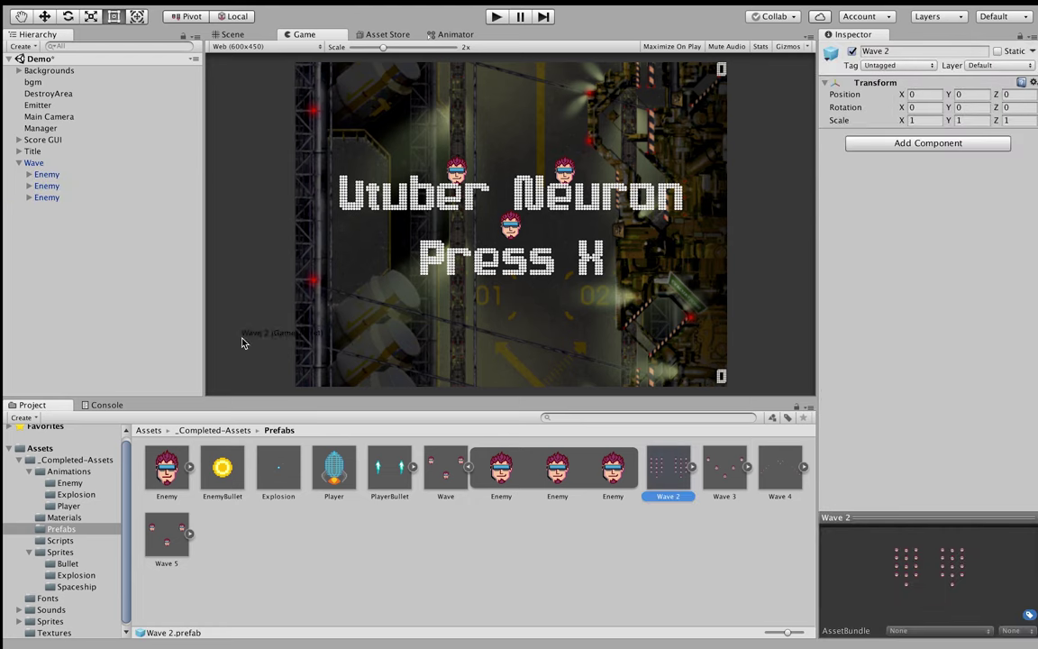
pyautogui.click(22, 211)
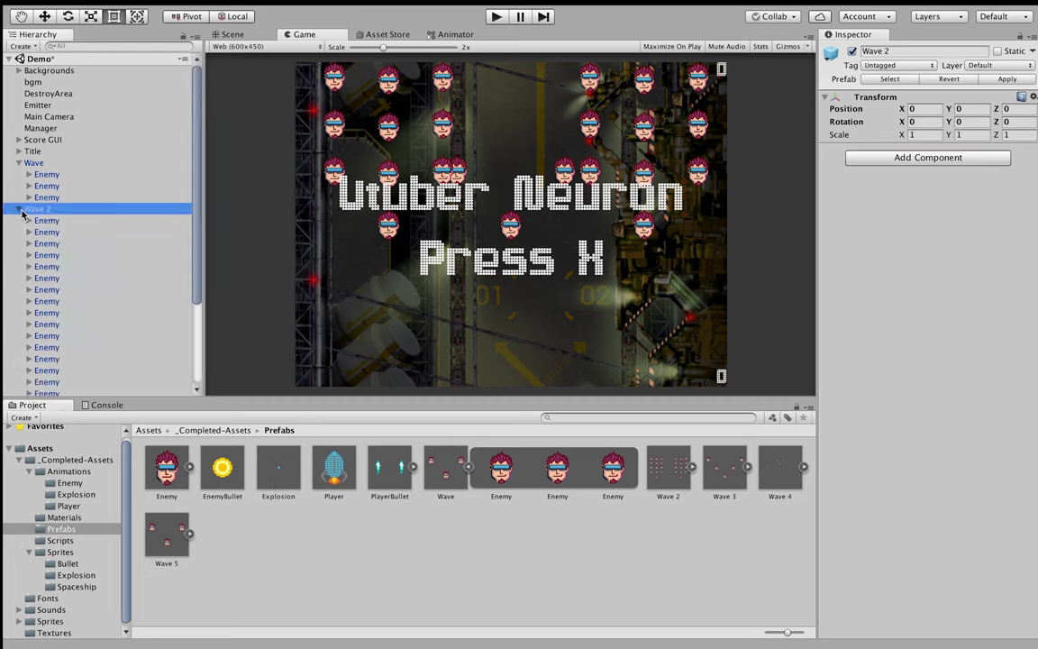
pyautogui.click(30, 221)
pyautogui.click(30, 221)
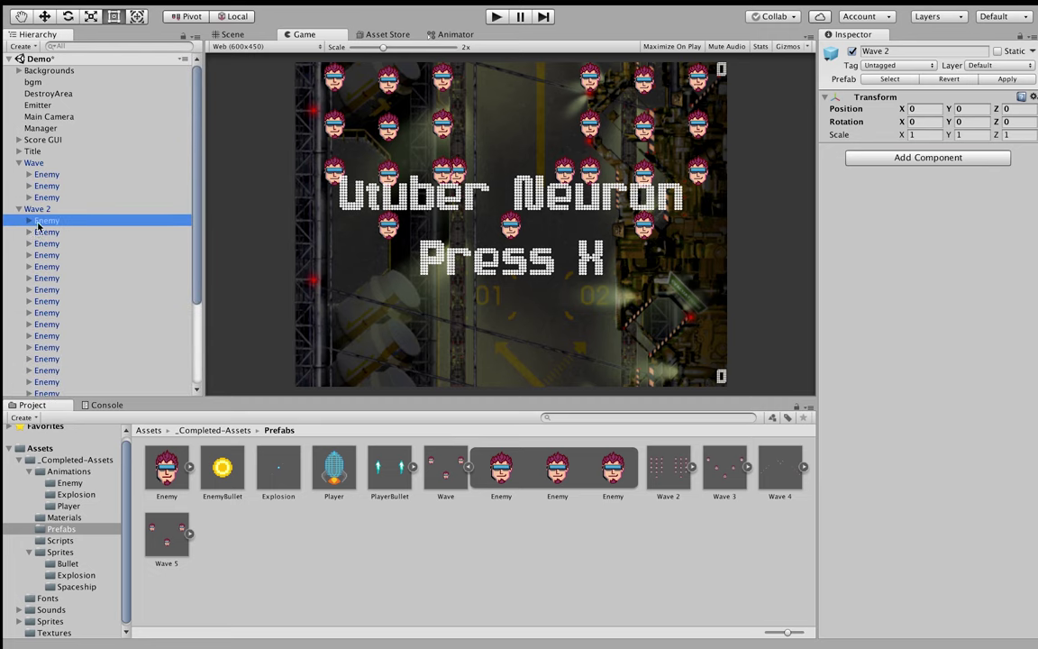
pyautogui.click(45, 221)
pyautogui.scroll(-3, 60, 261)
pyautogui.keyDown('shift'); pyautogui.click(47, 367); pyautogui.keyUp('shift')
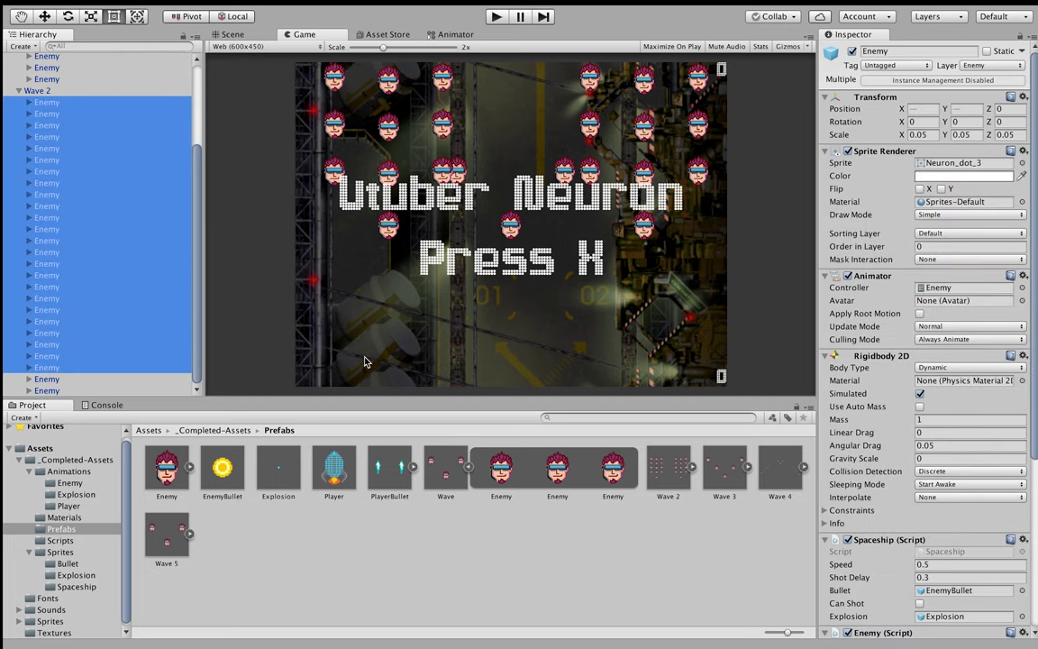
pyautogui.scroll(-3, 899, 512)
pyautogui.scroll(-3, 898, 510)
pyautogui.scroll(-2, 899, 512)
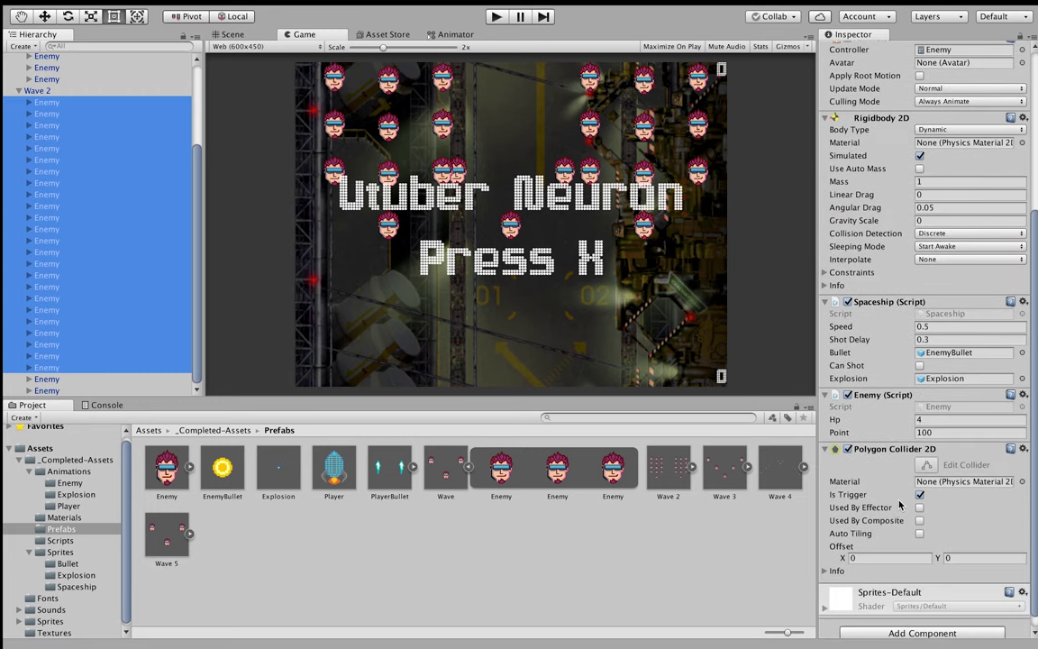
pyautogui.scroll(1, 910, 433)
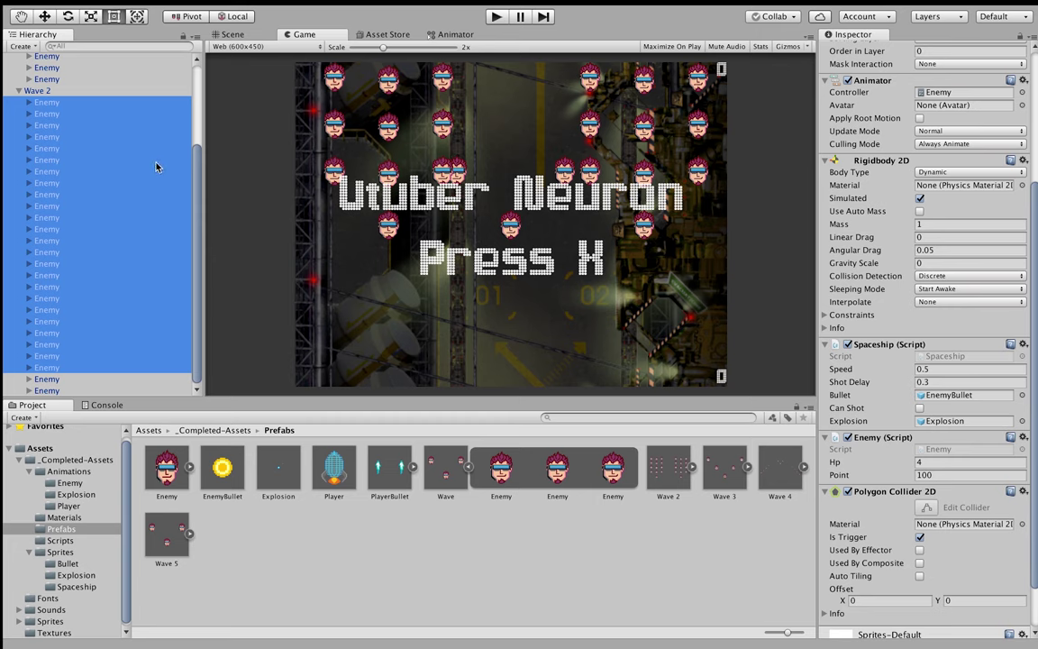
pyautogui.scroll(1, 158, 166)
# Collapse Wave 2 and select the first Enemy under Wave
pyautogui.click(19, 97)
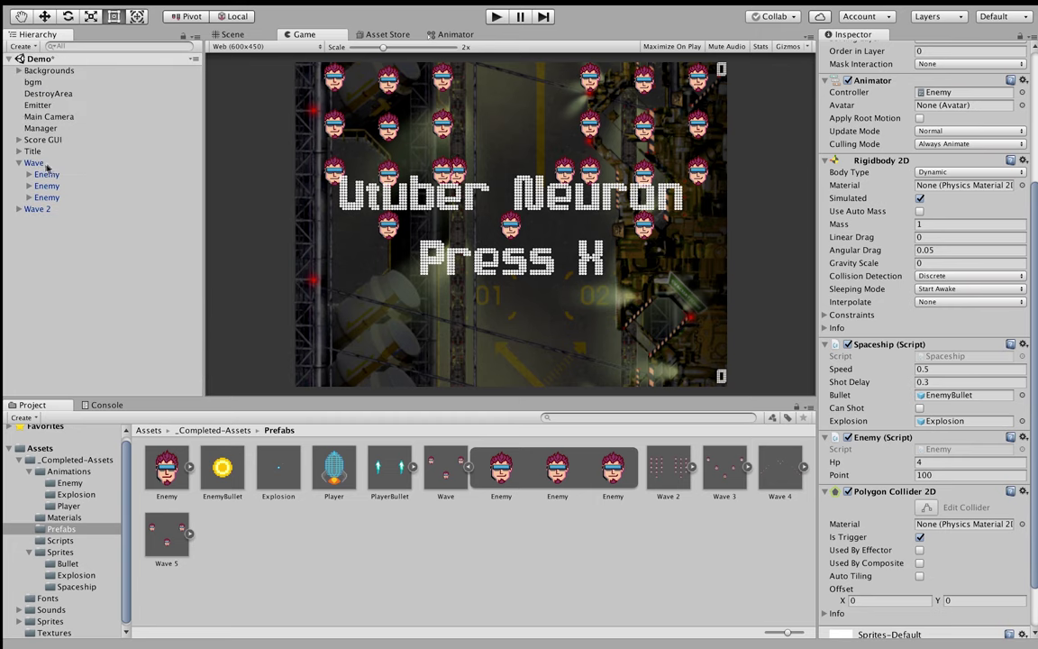
pyautogui.click(47, 163)
pyautogui.click(40, 174)
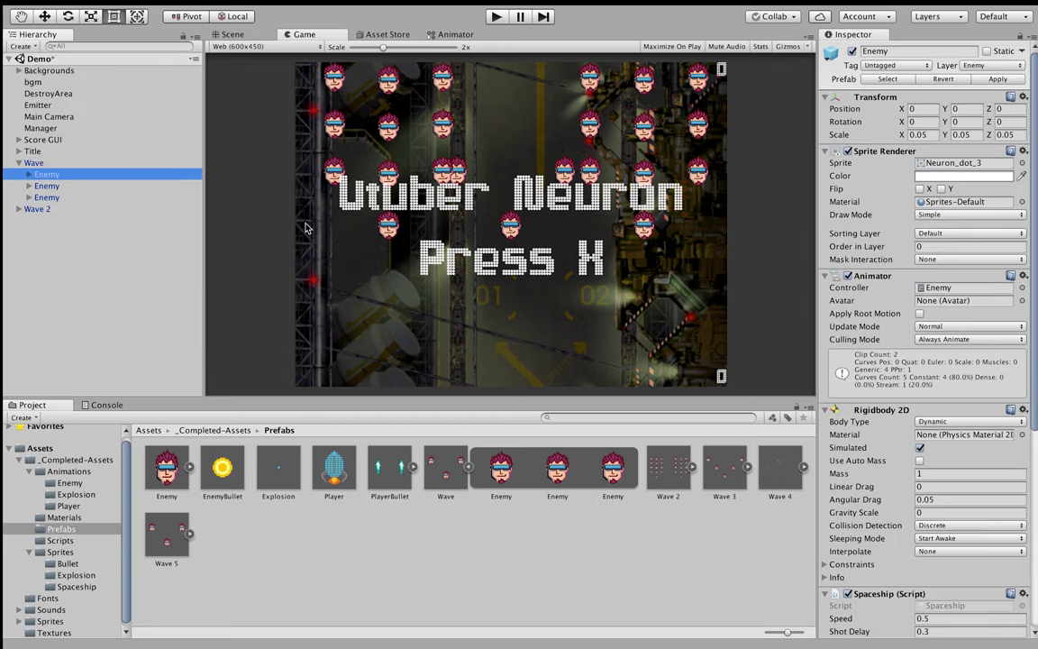
pyautogui.scroll(-3, 937, 360)
pyautogui.scroll(-3, 953, 424)
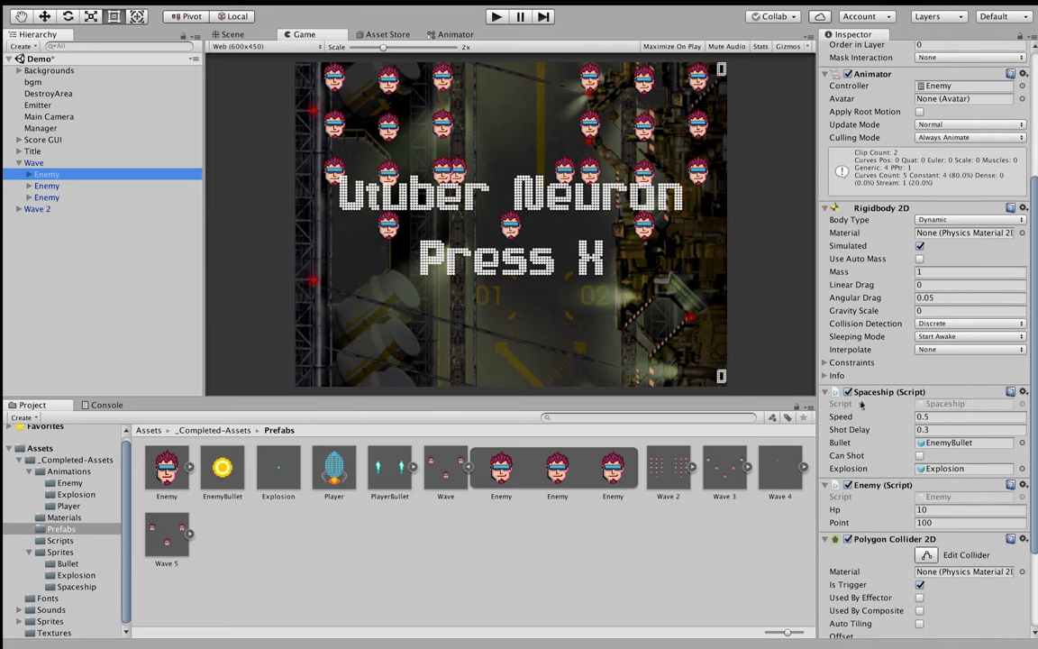
# Change the enemy's Hp from 10 to 30 and Point from 100 to 150
pyautogui.click(936, 509)
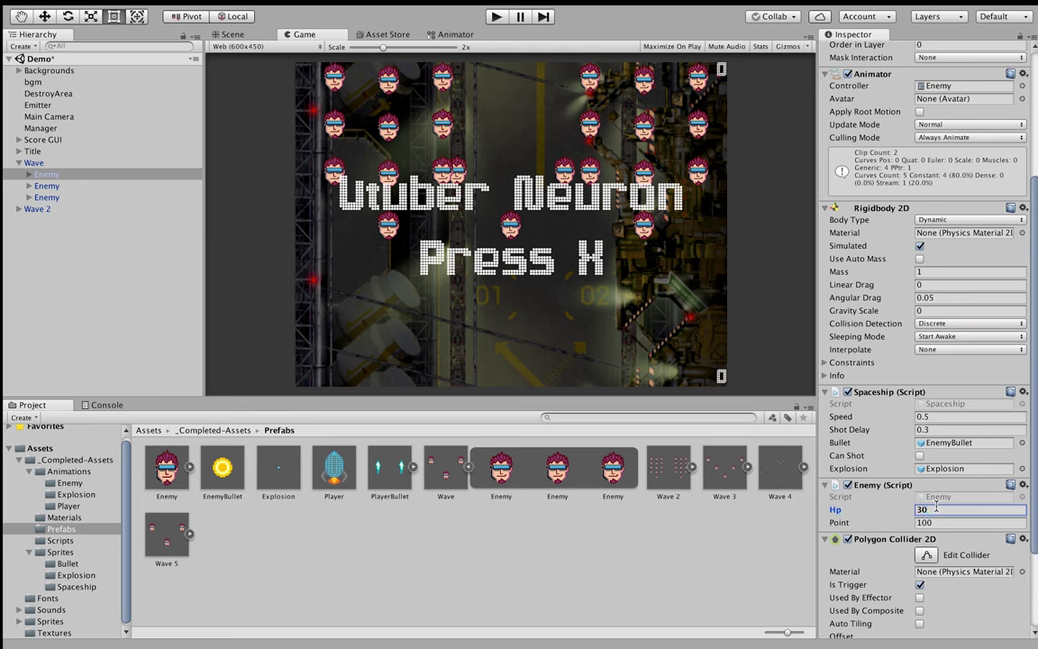
pyautogui.click(942, 523)
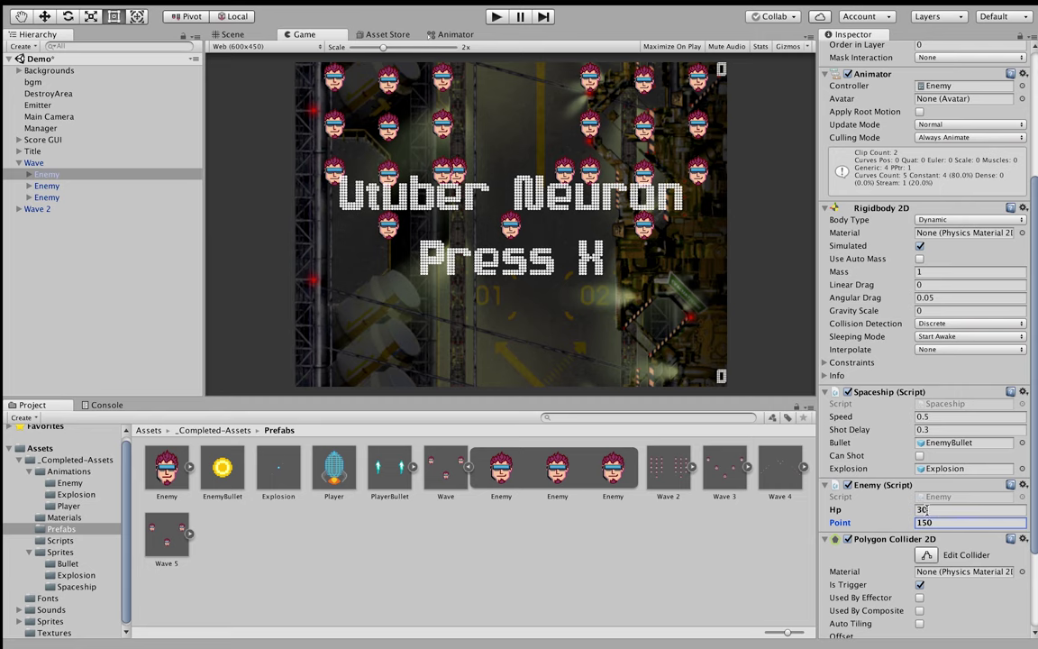
pyautogui.click(925, 509)
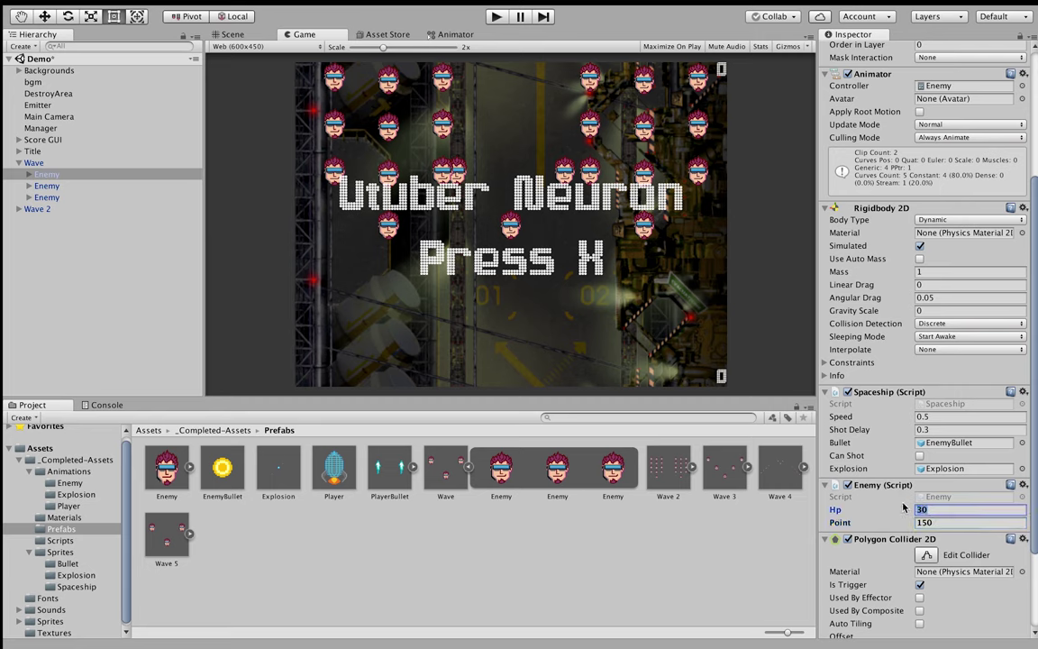
pyautogui.scroll(1, 901, 250)
pyautogui.scroll(2, 899, 238)
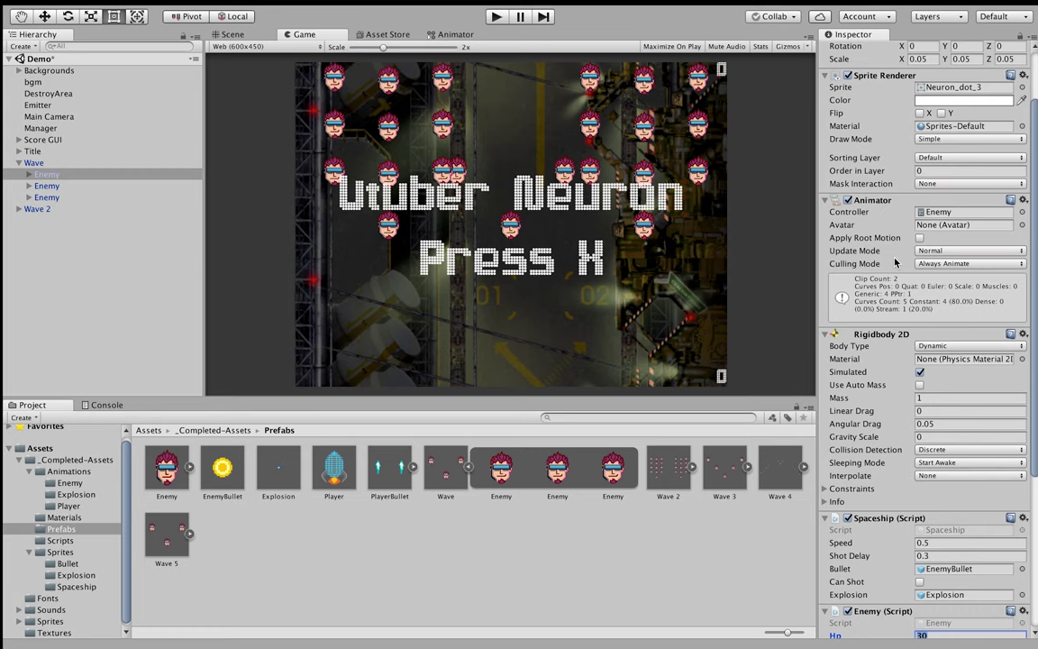
pyautogui.scroll(1, 897, 234)
pyautogui.scroll(1, 896, 221)
pyautogui.scroll(1, 894, 209)
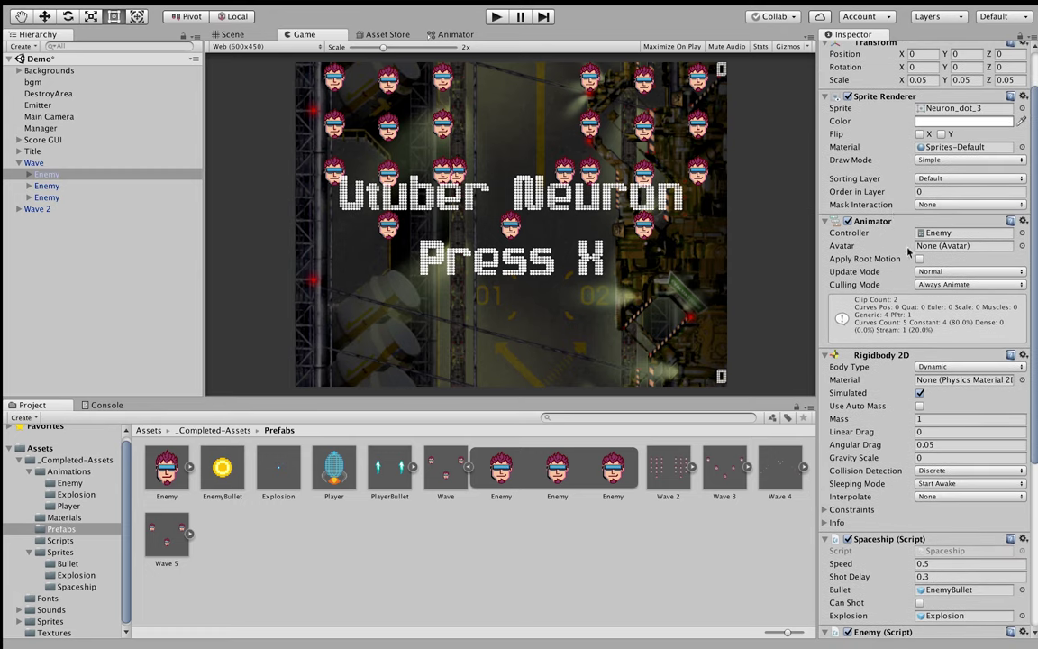
pyautogui.scroll(-1, 924, 387)
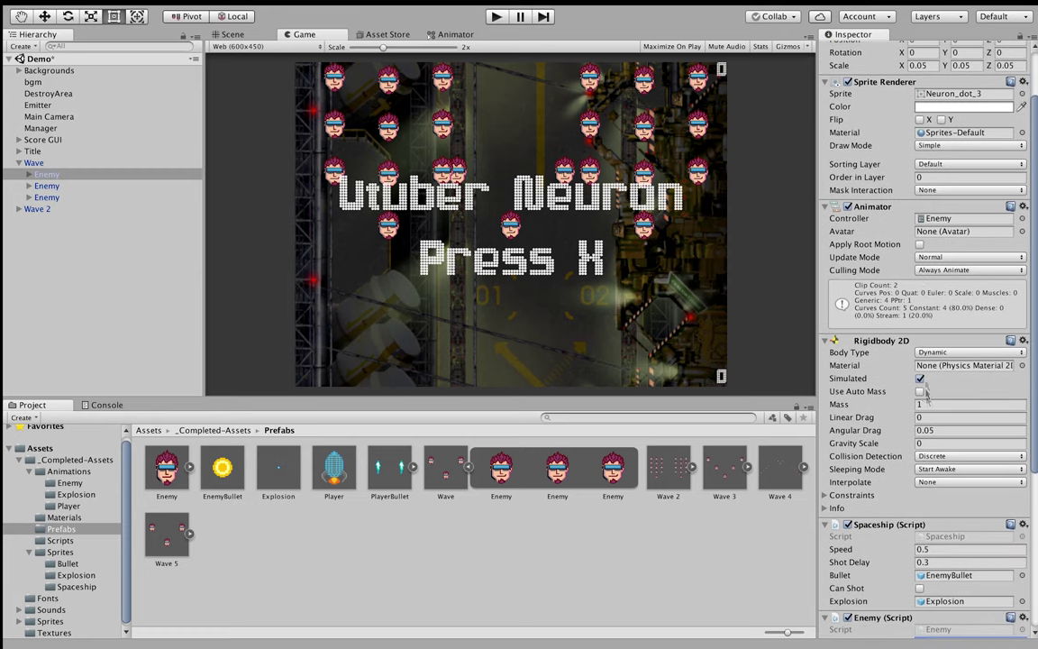
pyautogui.scroll(-1, 924, 394)
pyautogui.scroll(-3, 921, 401)
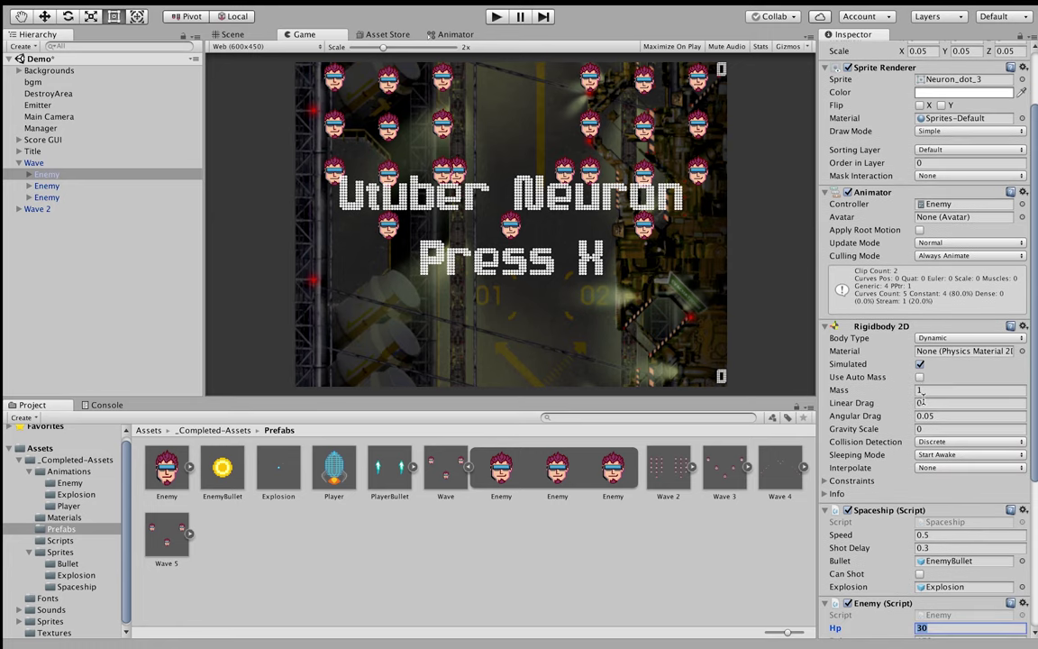
pyautogui.scroll(-3, 922, 401)
pyautogui.scroll(-3, 922, 401)
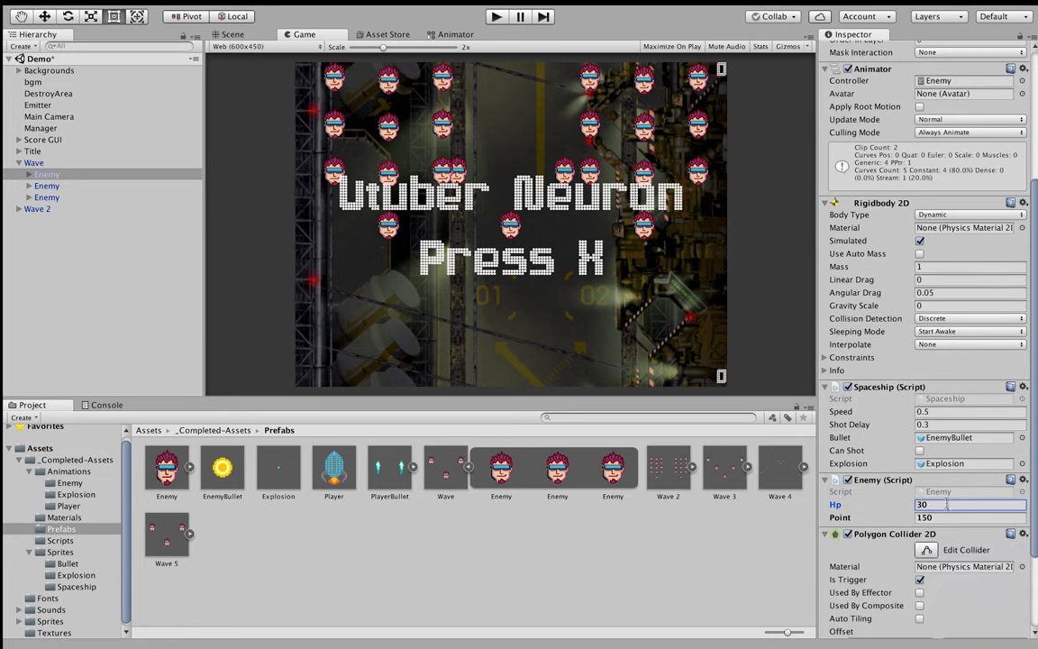
pyautogui.click(901, 507)
# Apply the Wave and Wave 2 edits back to their prefabs
pyautogui.click(17, 164)
pyautogui.click(33, 164)
pyautogui.rightClick(32, 164)
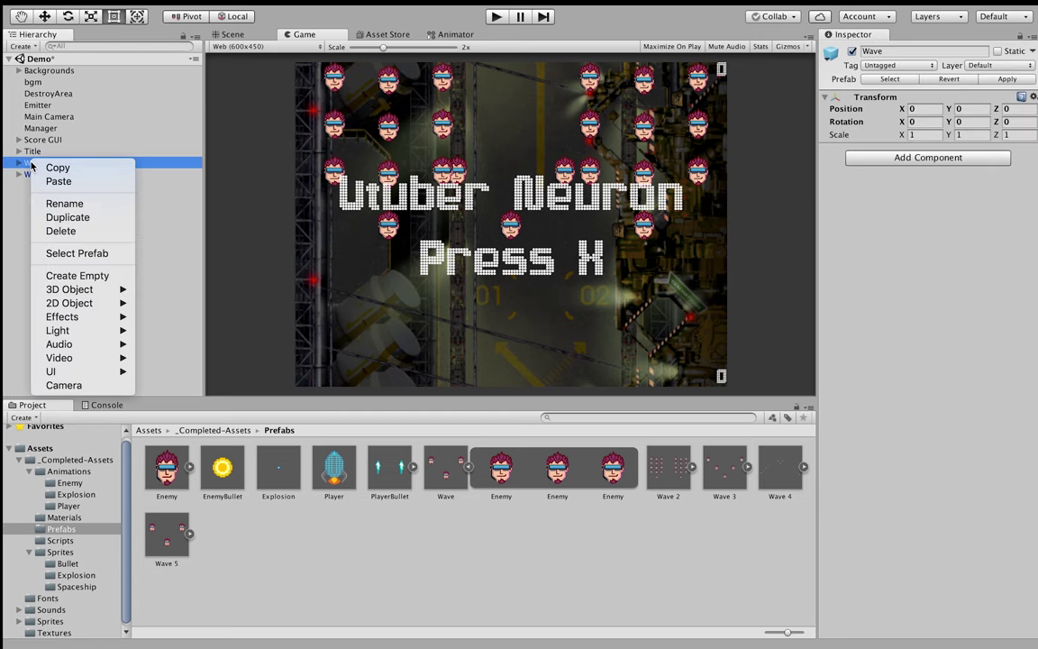
pyautogui.click(115, 135)
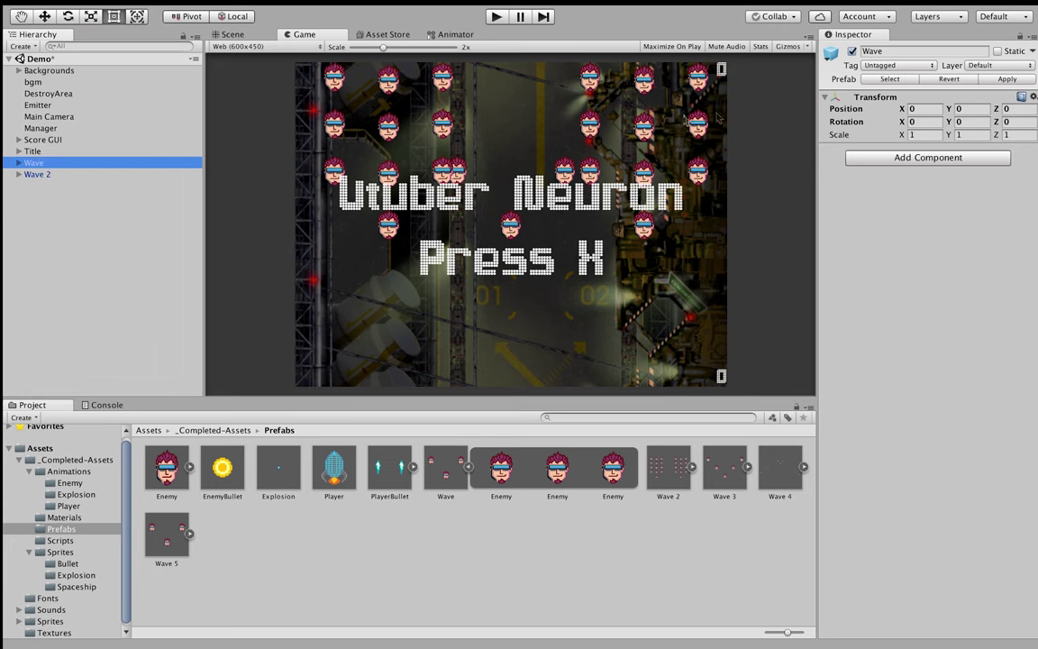
pyautogui.click(994, 83)
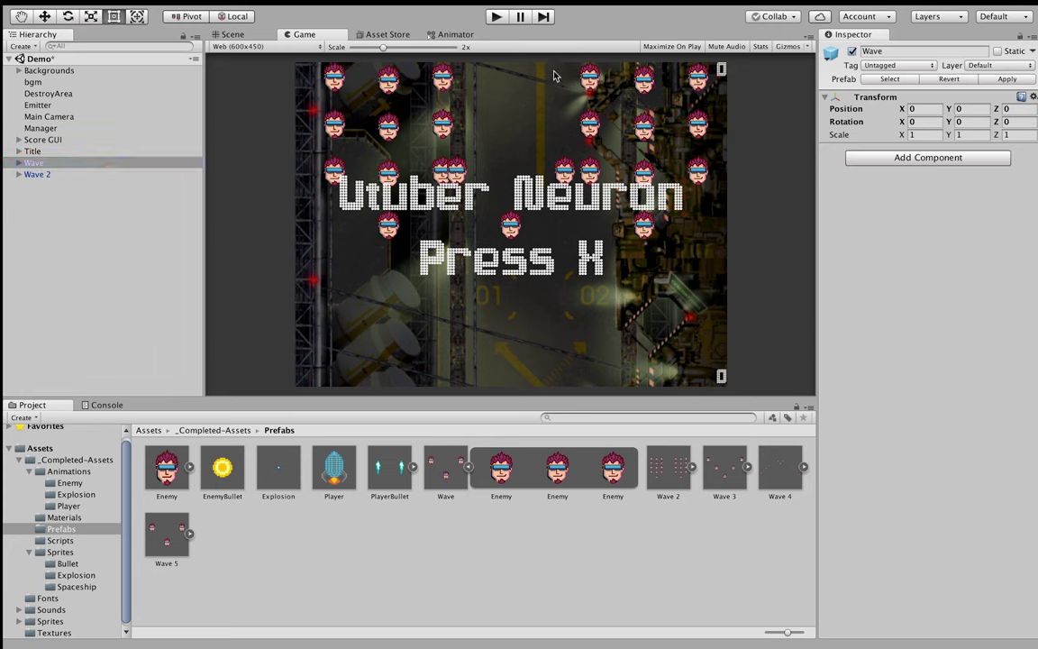
pyautogui.click(62, 175)
pyautogui.click(1001, 83)
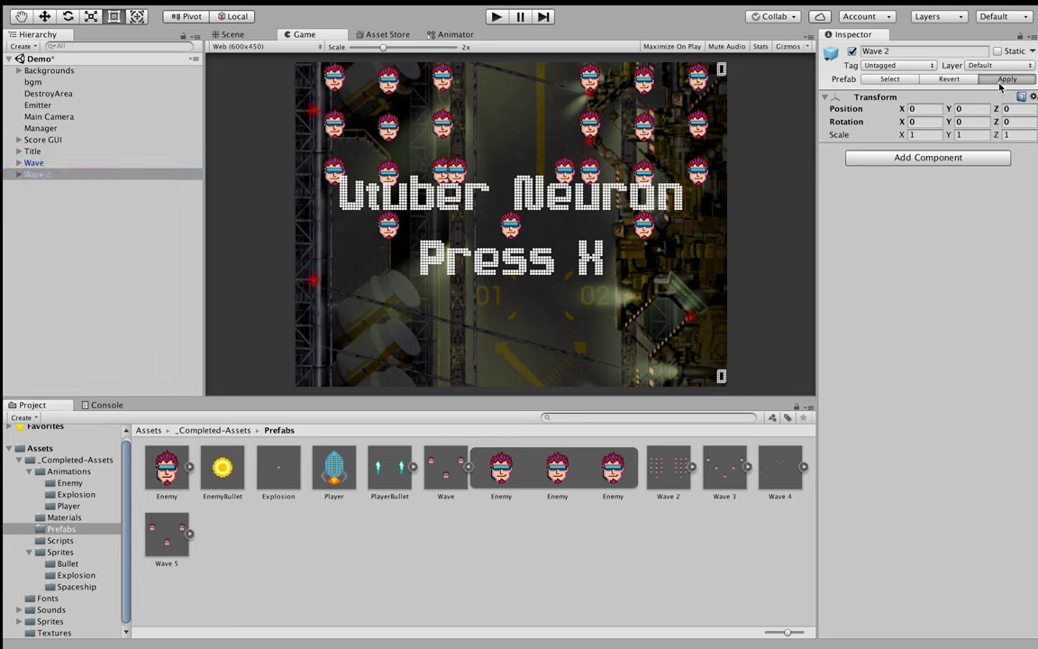
# Delete the Wave and Wave 2 groups from the scene
pyautogui.rightClick(95, 162)
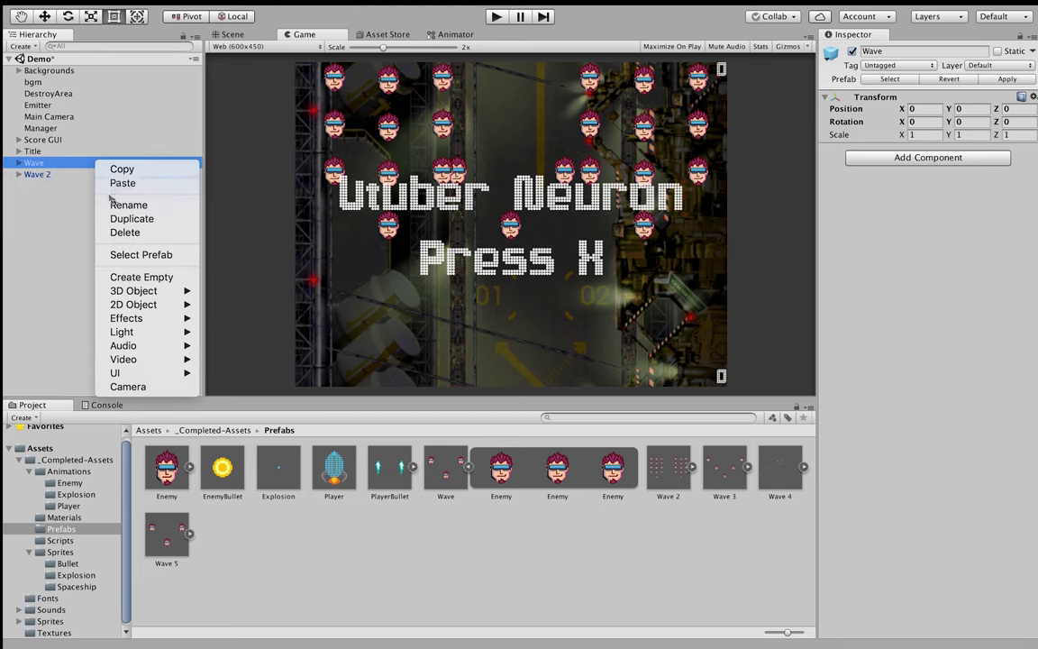
pyautogui.click(63, 192)
pyautogui.press('Delete')
pyautogui.rightClick(60, 162)
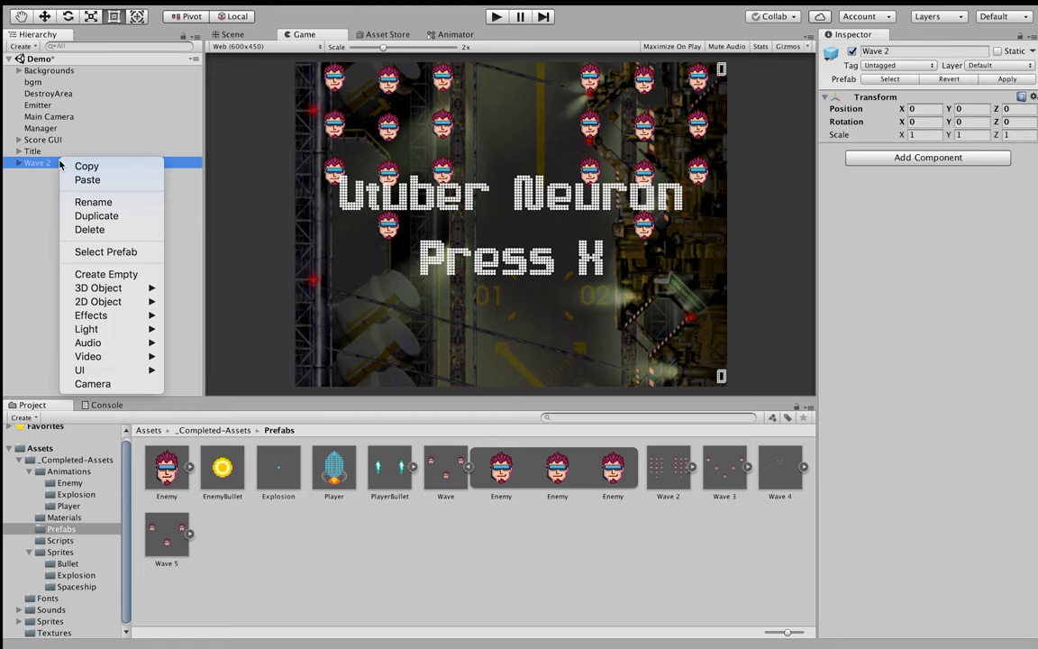
pyautogui.click(89, 229)
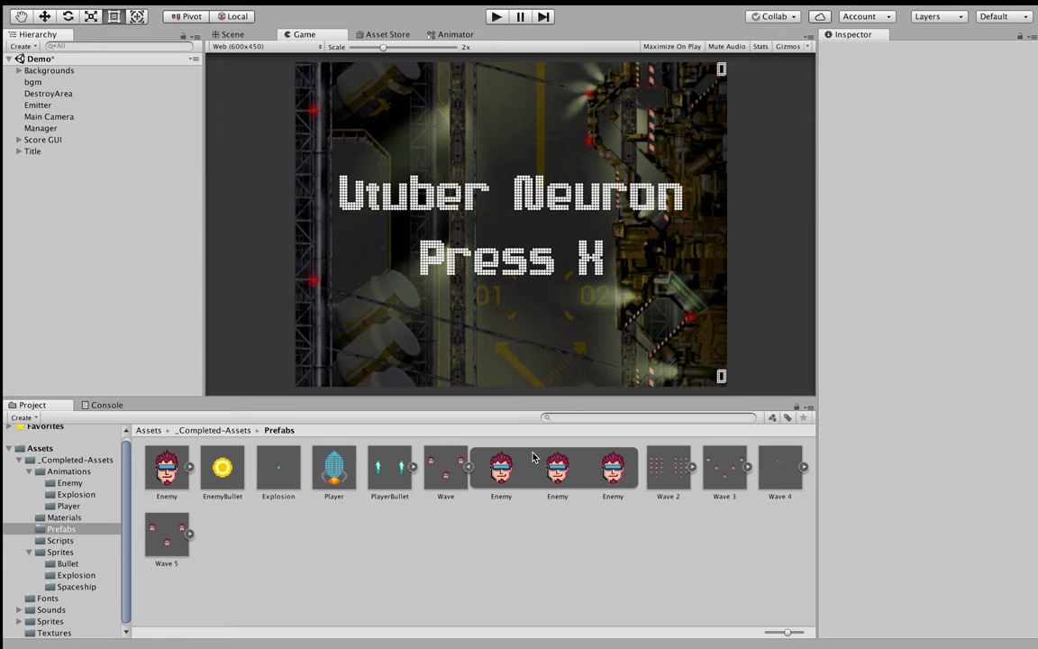
pyautogui.click(467, 467)
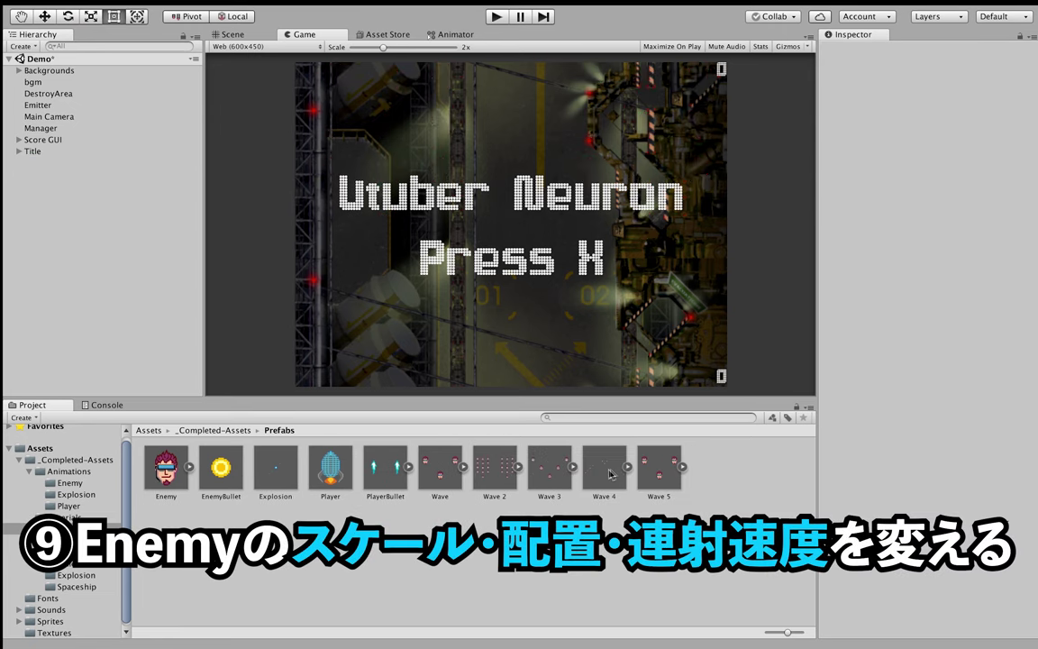
# Place the Wave 4 prefab in the scene, expand it, and switch to Scene view
pyautogui.moveTo(606, 469); pyautogui.dragTo(128, 229)
pyautogui.click(19, 162)
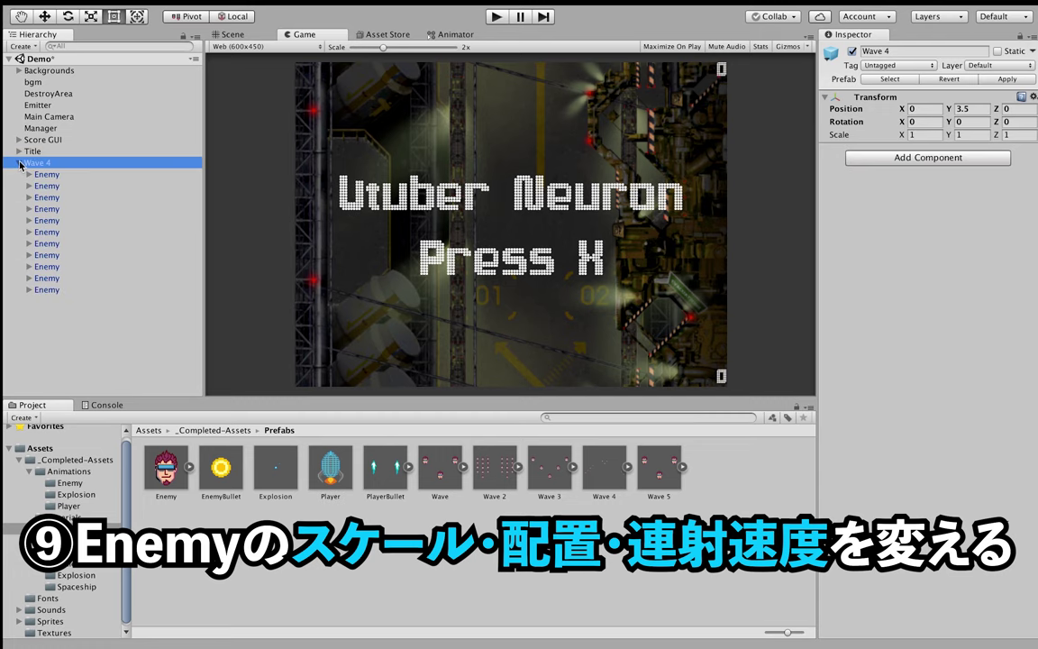
pyautogui.click(40, 186)
pyautogui.click(237, 36)
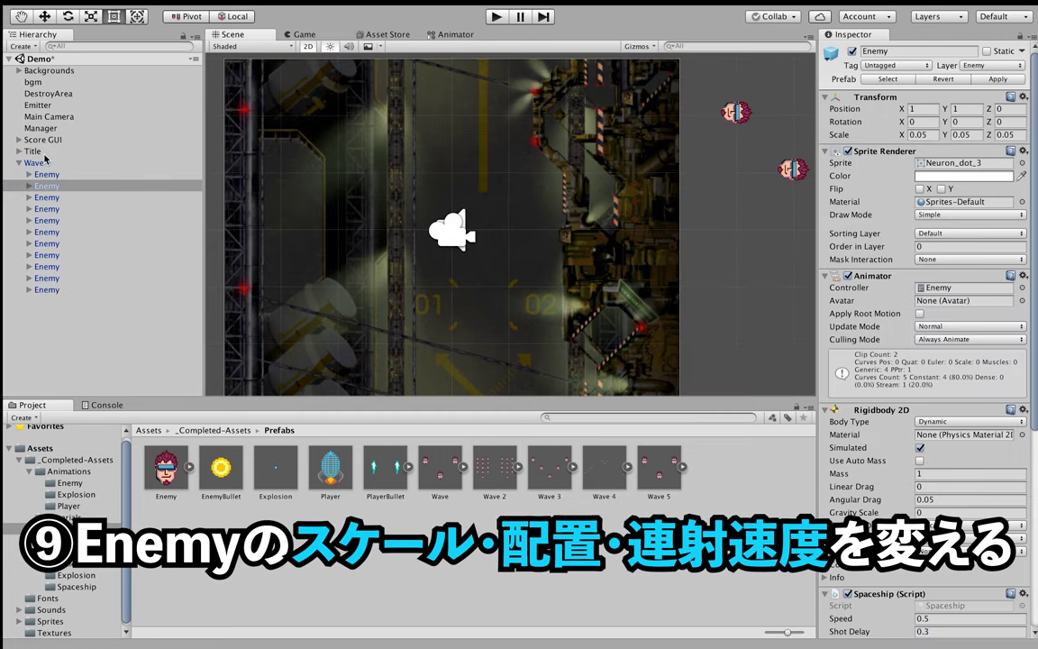
# Duplicate Wave 4's first Enemy with Ctrl+D to create Enemy (1)
pyautogui.click(42, 174)
pyautogui.scroll(-3, 375, 200)
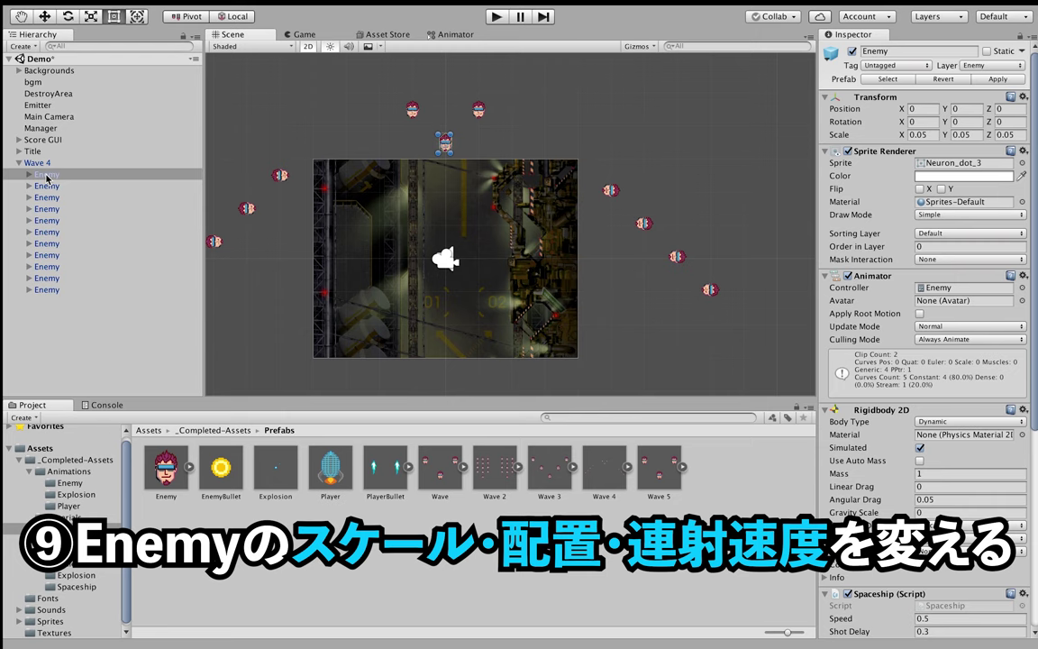
pyautogui.hotkey('ctrl', 'd')
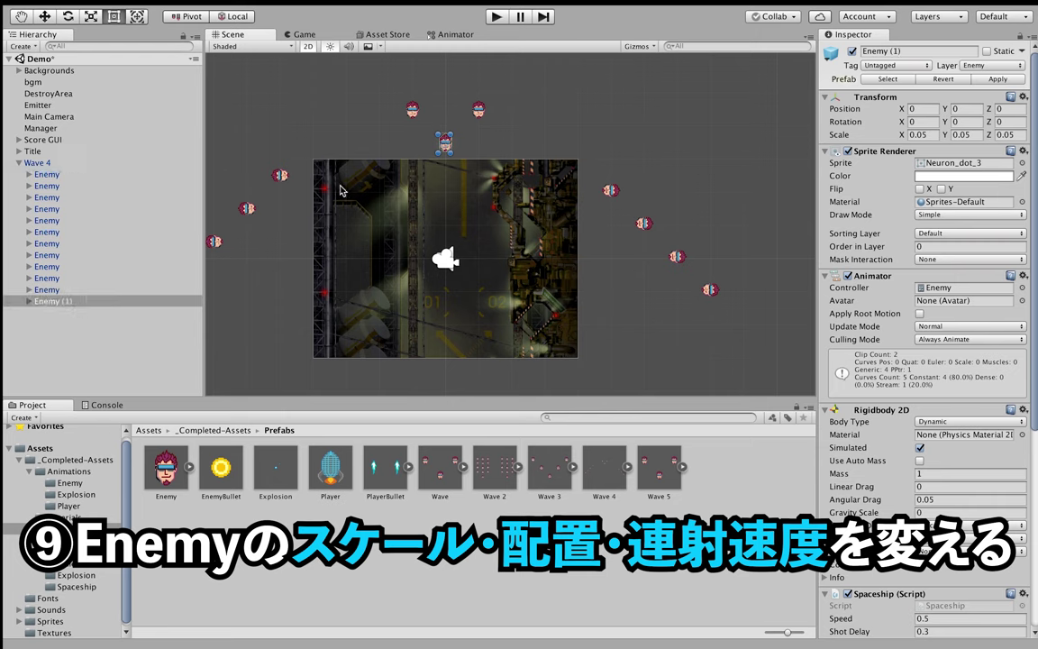
pyautogui.scroll(1, 428, 174)
pyautogui.click(44, 17)
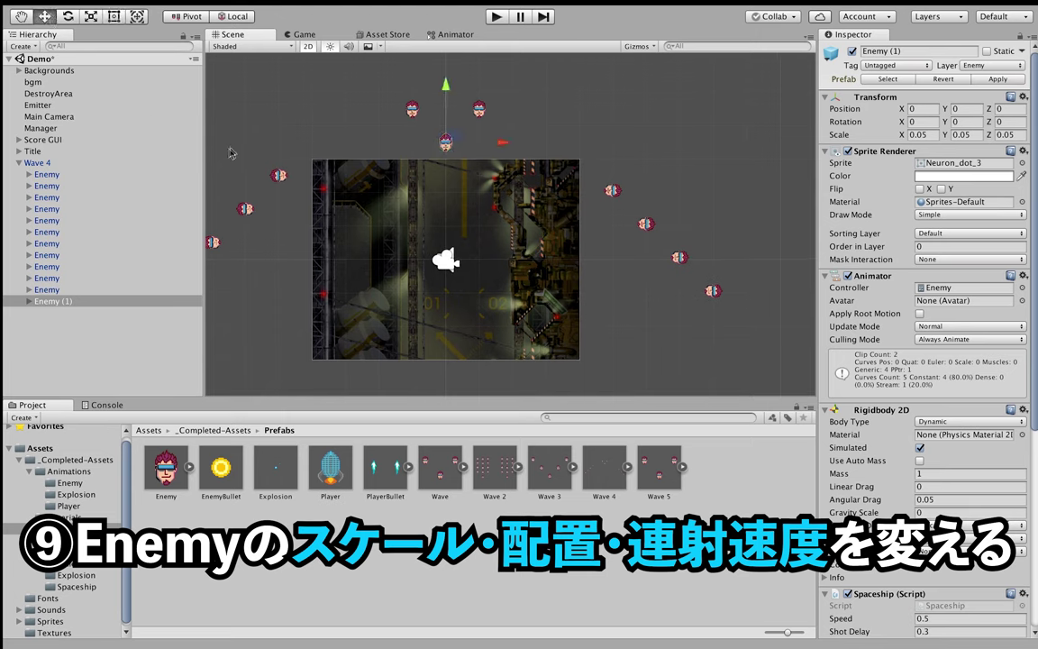
pyautogui.scroll(1, 316, 91)
pyautogui.moveTo(423, 53); pyautogui.dragTo(424, 125, button='middle')
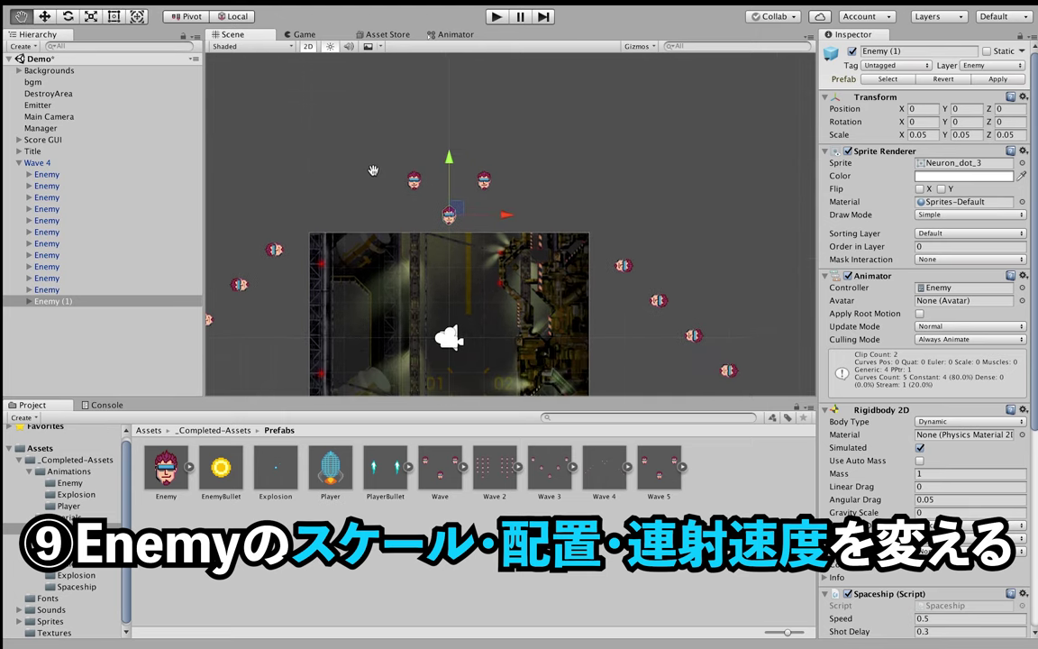
pyautogui.moveTo(449, 157); pyautogui.dragTo(451, 34)
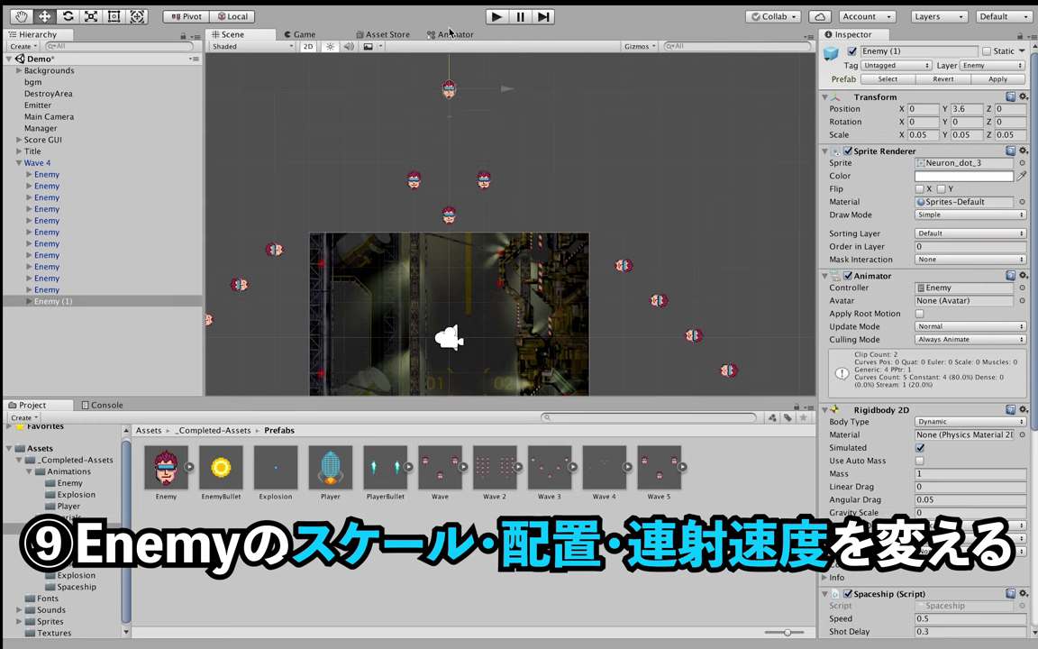
pyautogui.scroll(-1, 586, 82)
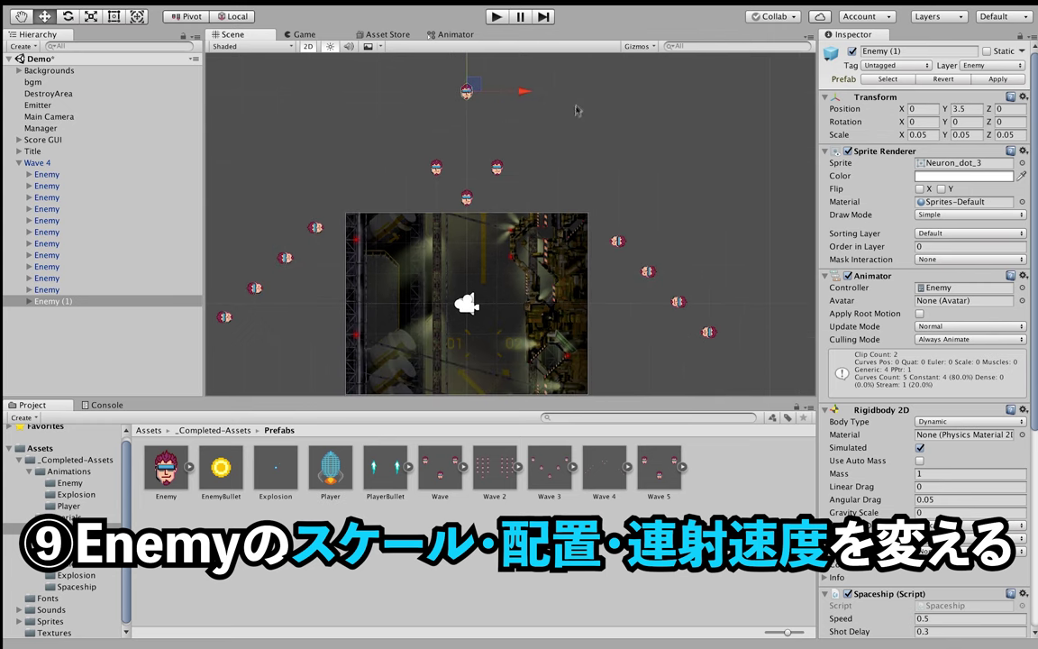
pyautogui.moveTo(448, 139)
pyautogui.mouseDown(button='middle')
pyautogui.moveTo(442, 214)
pyautogui.moveTo(437, 166)
pyautogui.mouseUp(button='middle')
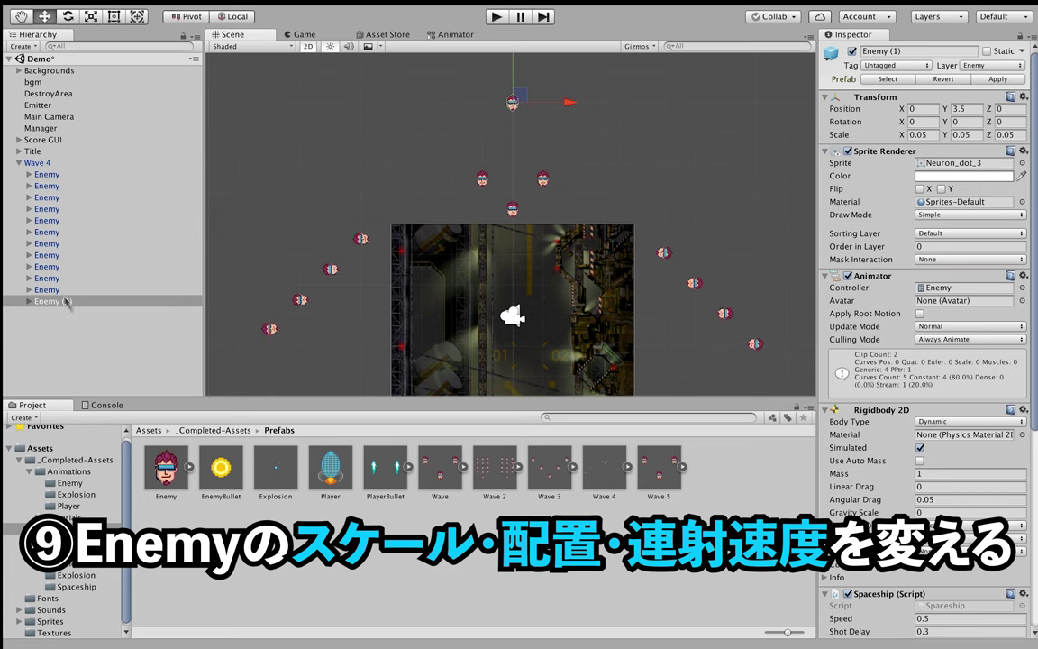
pyautogui.scroll(3, 586, 229)
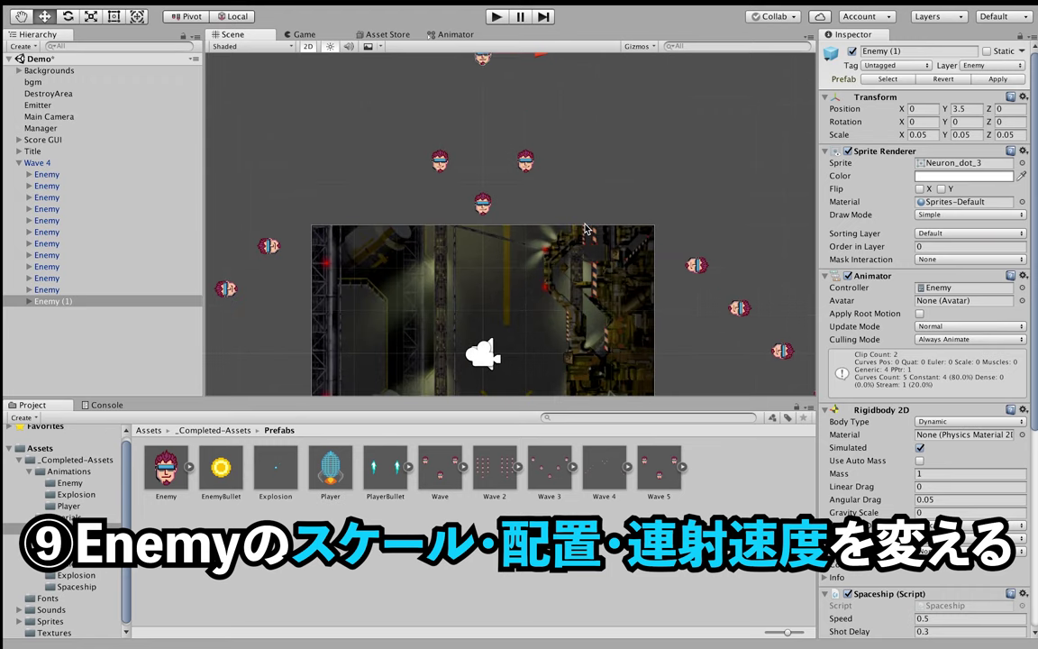
pyautogui.scroll(-3, 586, 228)
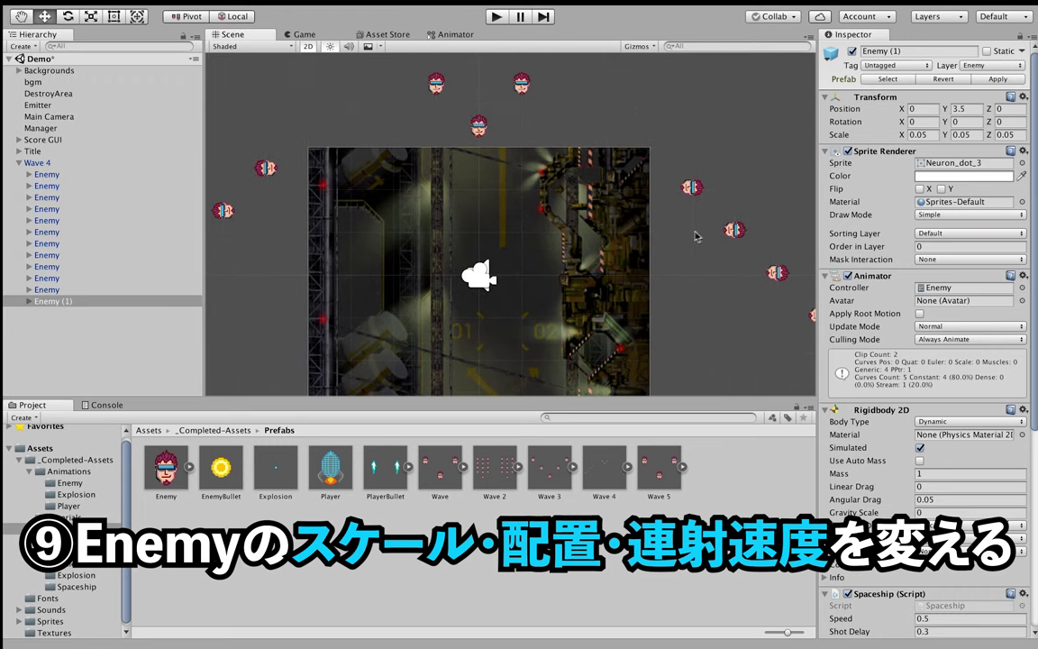
pyautogui.scroll(-5, 864, 370)
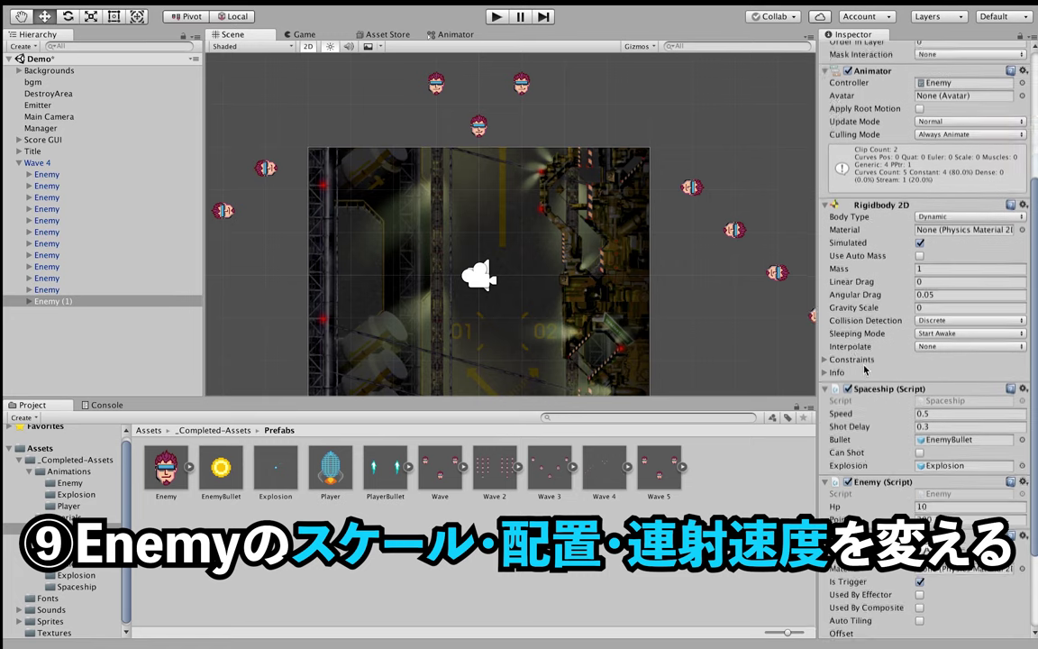
pyautogui.scroll(1, 864, 370)
pyautogui.scroll(5, 545, 165)
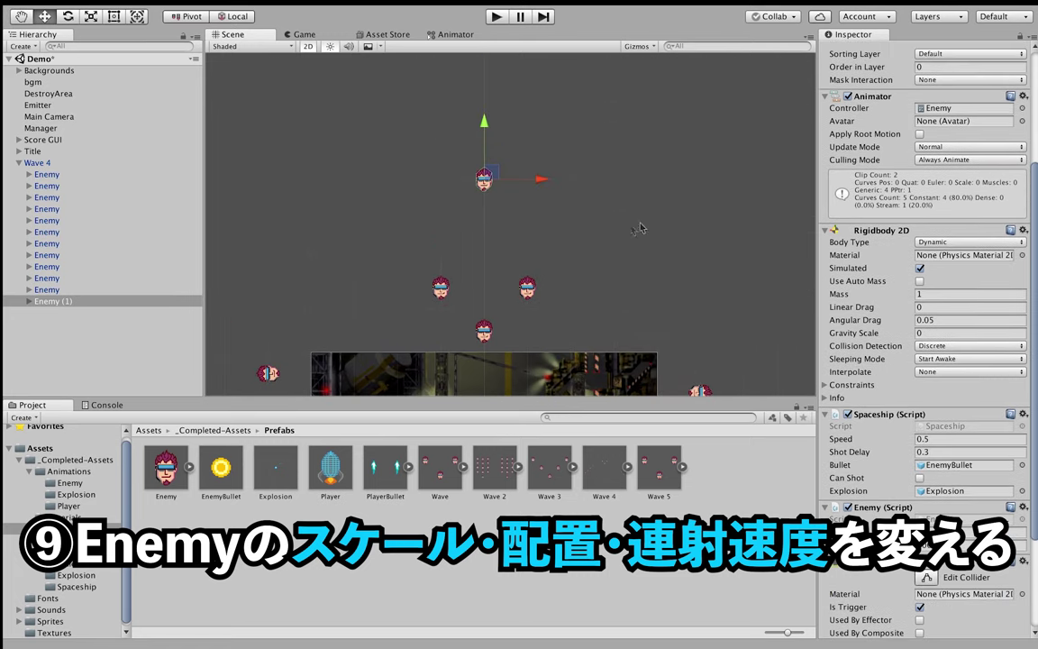
pyautogui.scroll(3, 856, 153)
pyautogui.scroll(1, 856, 153)
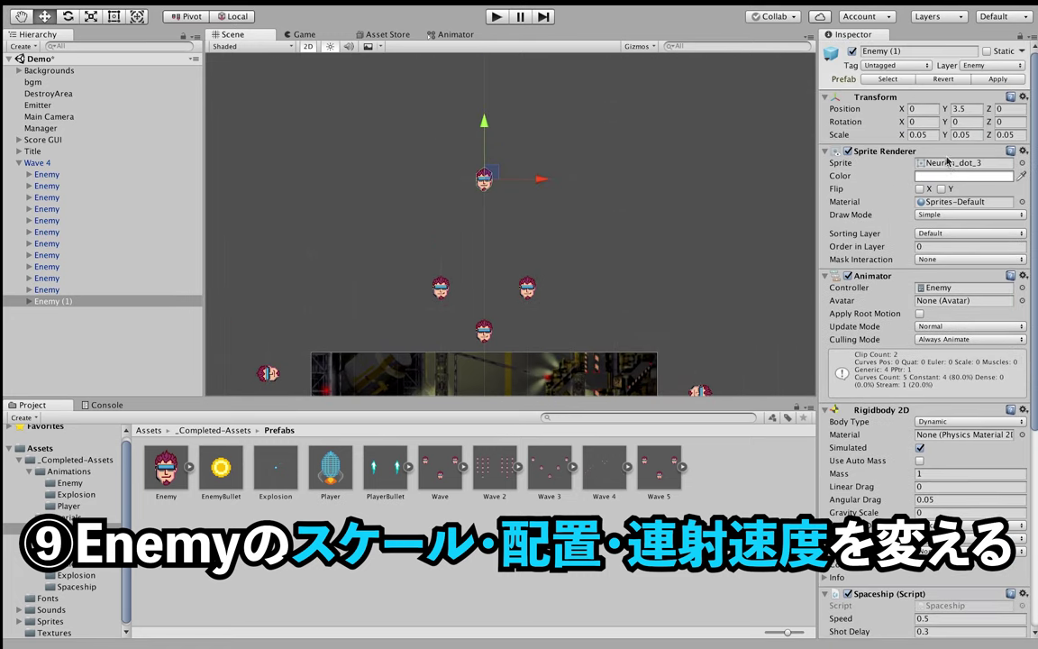
# Set Enemy (1)'s Transform Scale X, Y and Z to 1
pyautogui.click(932, 136)
pyautogui.press('BackSpace')
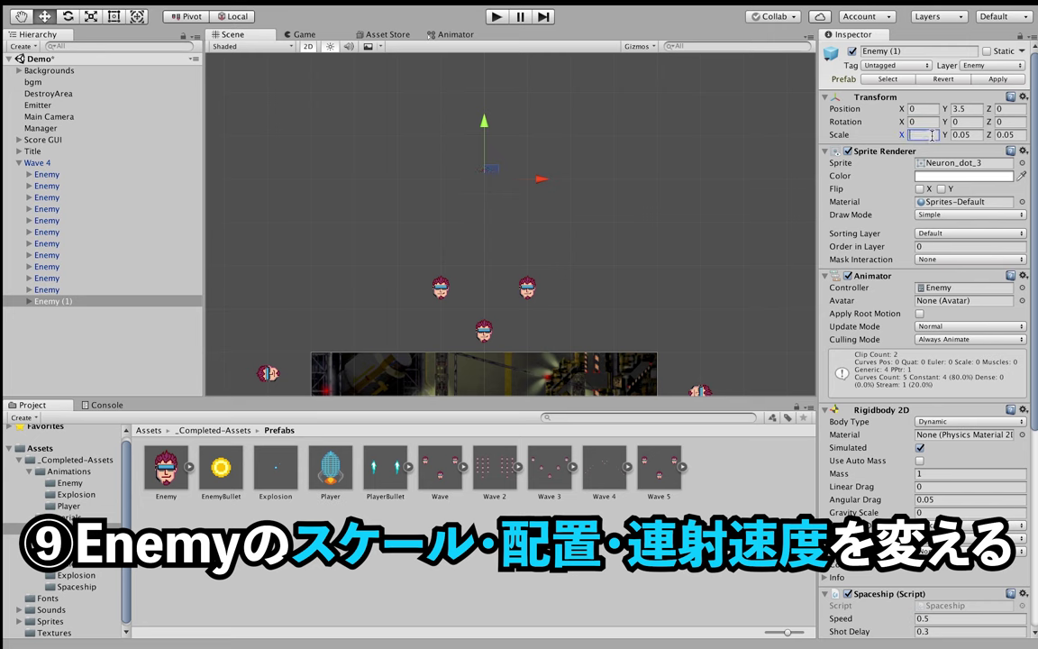
pyautogui.write('0.1')
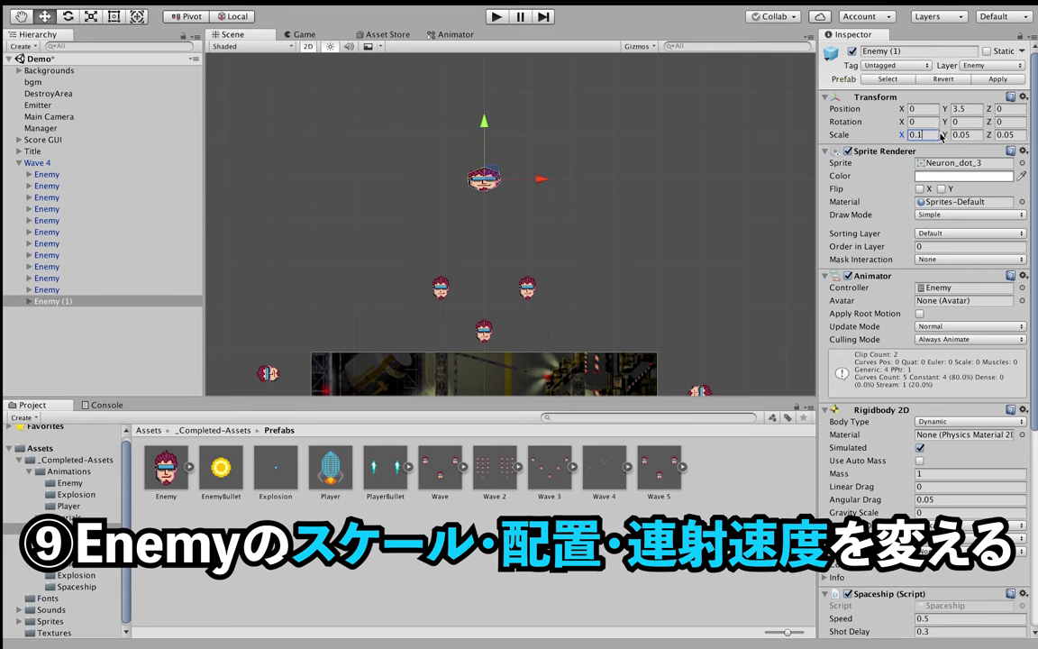
pyautogui.click(965, 135)
pyautogui.press('BackSpace')
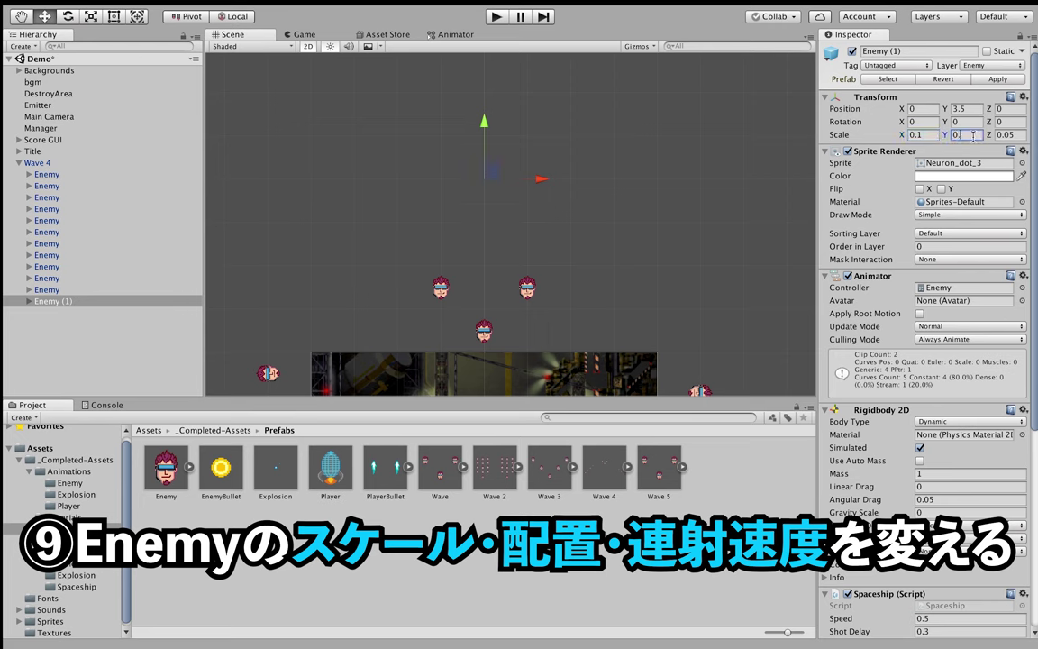
pyautogui.write('1')
pyautogui.press('BackSpace')
pyautogui.press('BackSpace')
pyautogui.press('BackSpace')
pyautogui.write('1')
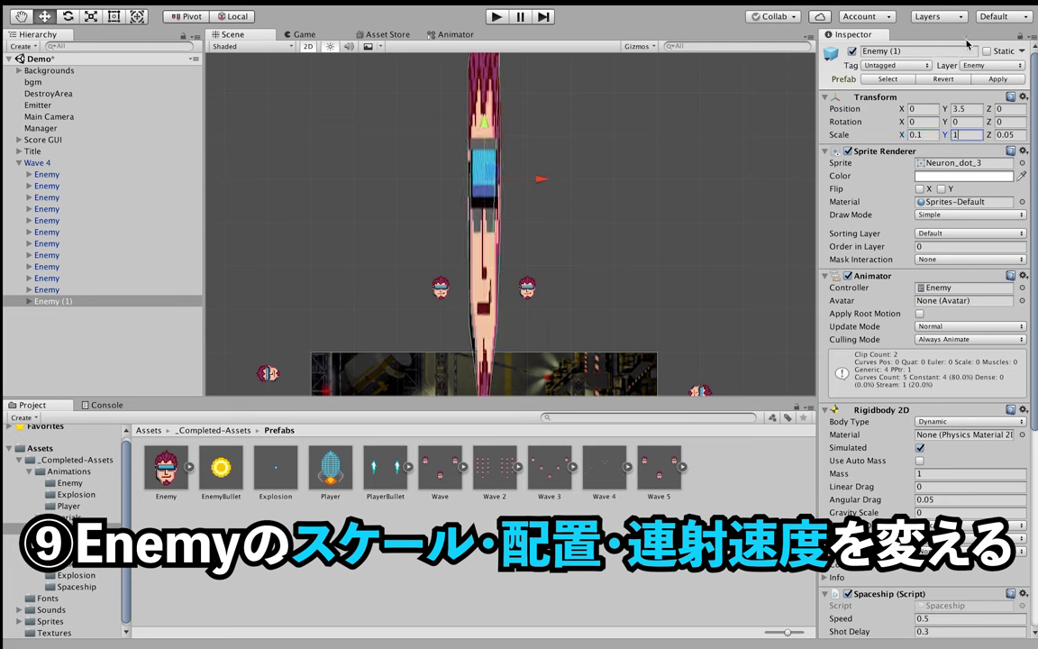
pyautogui.click(919, 135)
pyautogui.press('BackSpace')
pyautogui.write('1')
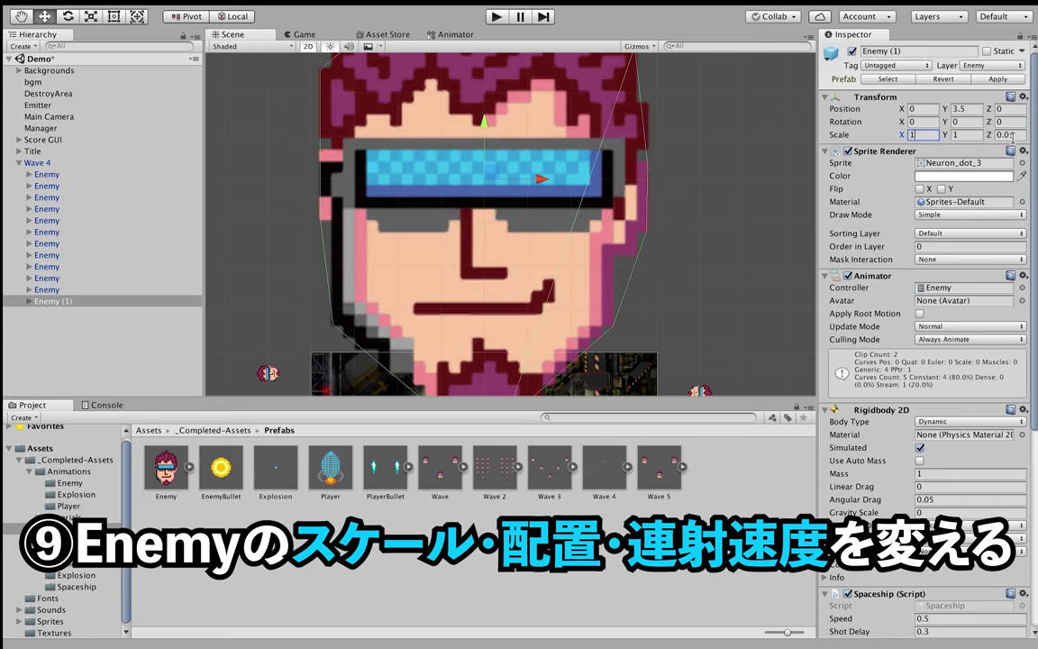
pyautogui.click(1012, 135)
pyautogui.write('1')
# Drag the enlarged Enemy (1) upward to about Position Y 8.05, above the wave
pyautogui.scroll(-3, 613, 165)
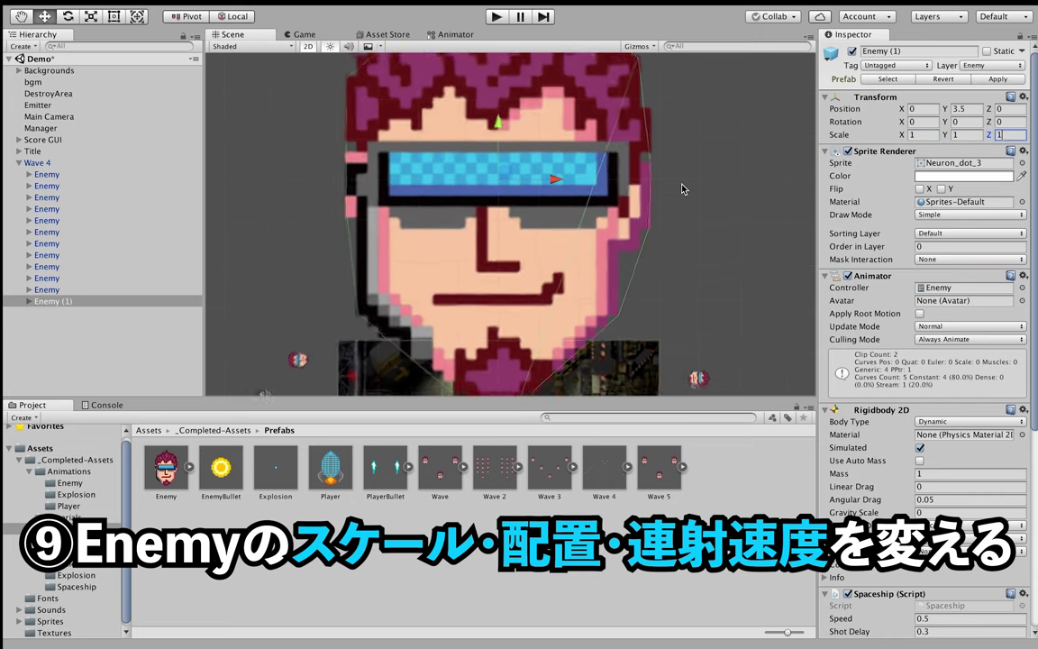
pyautogui.scroll(-2, 612, 166)
pyautogui.click(695, 201)
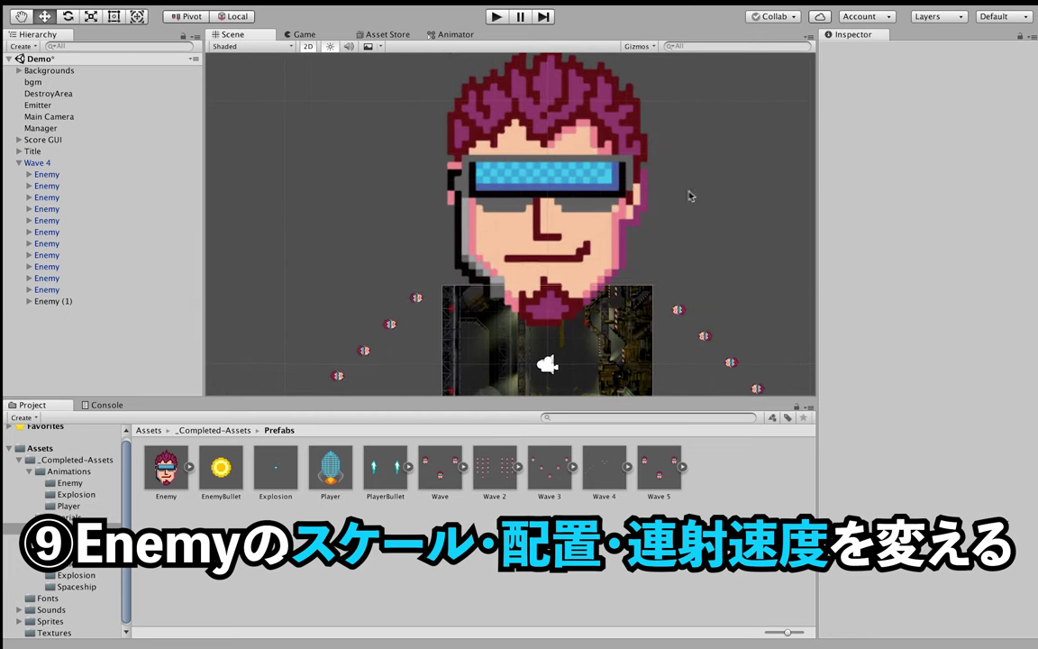
pyautogui.scroll(-2, 547, 171)
pyautogui.click(540, 157)
pyautogui.scroll(2, 602, 122)
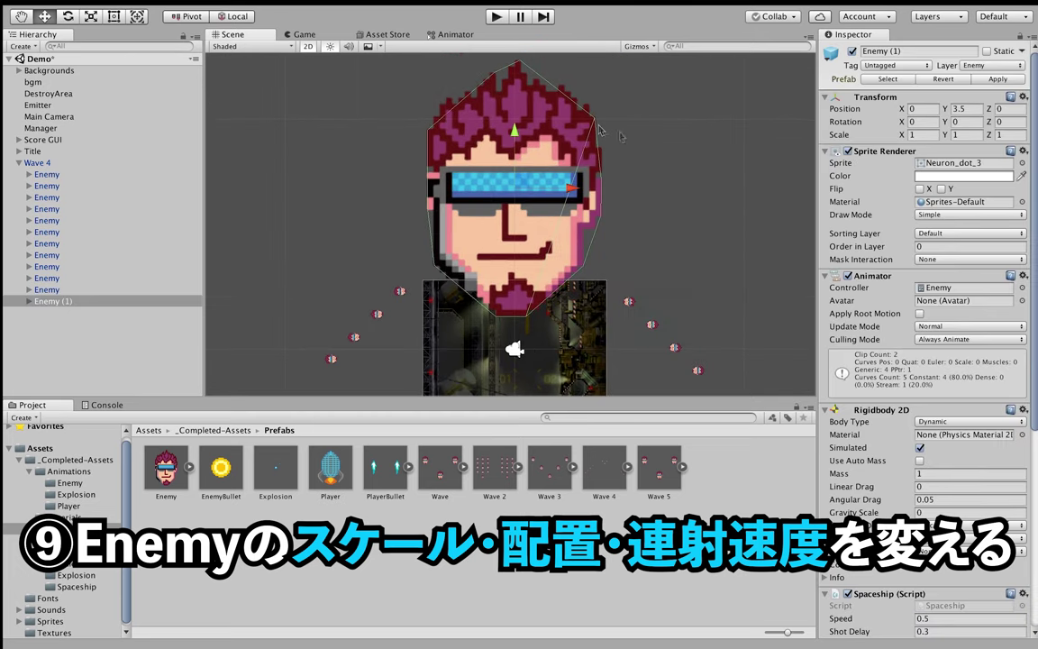
pyautogui.moveTo(515, 133); pyautogui.dragTo(530, 33)
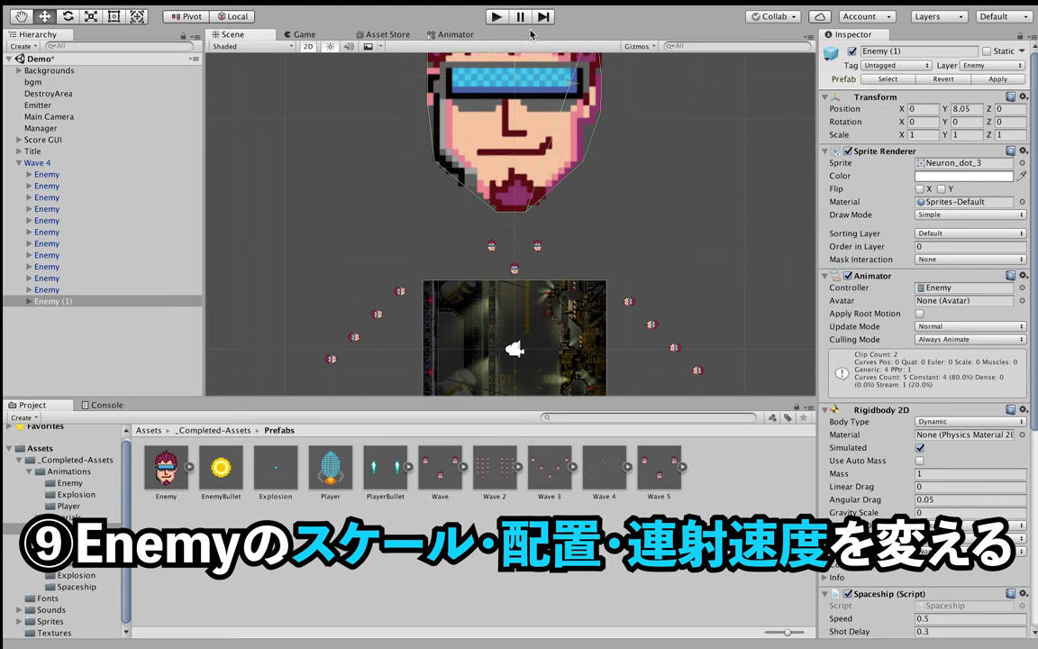
# Set Enemy (1)'s Position Y to exactly 8, then start editing its Hp field
pyautogui.click(976, 109)
pyautogui.write('1')
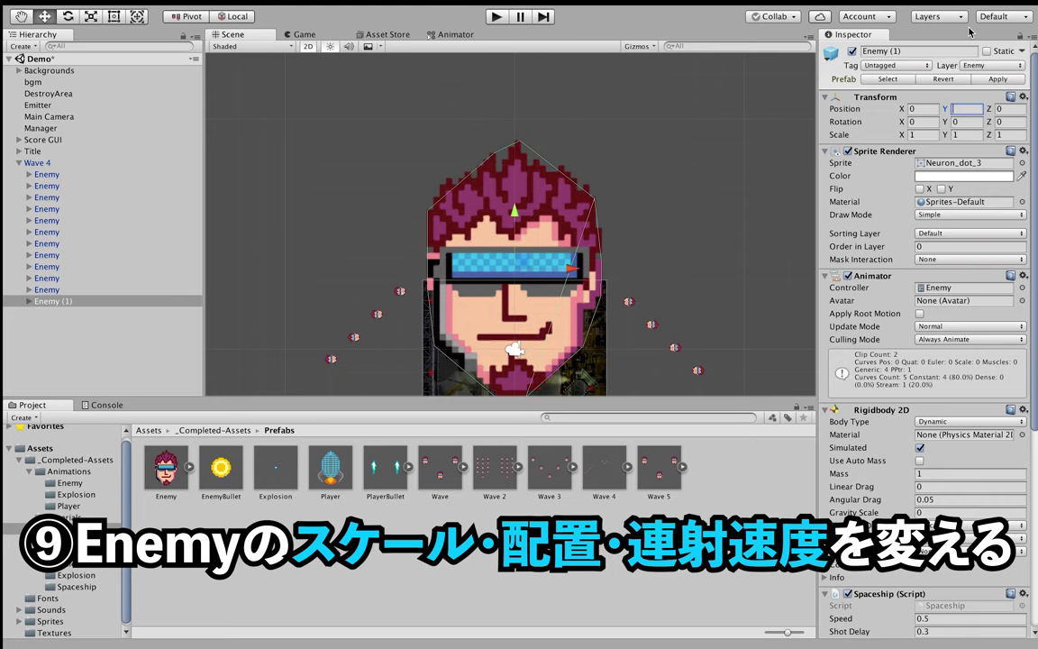
pyautogui.write('0')
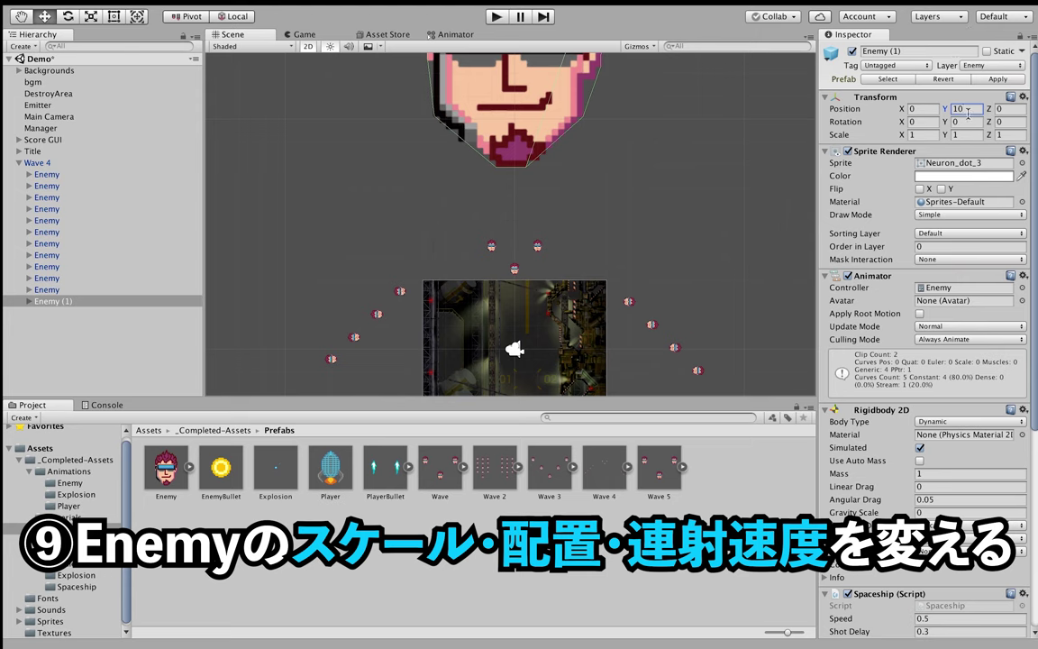
pyautogui.press('BackSpace')
pyautogui.press('BackSpace')
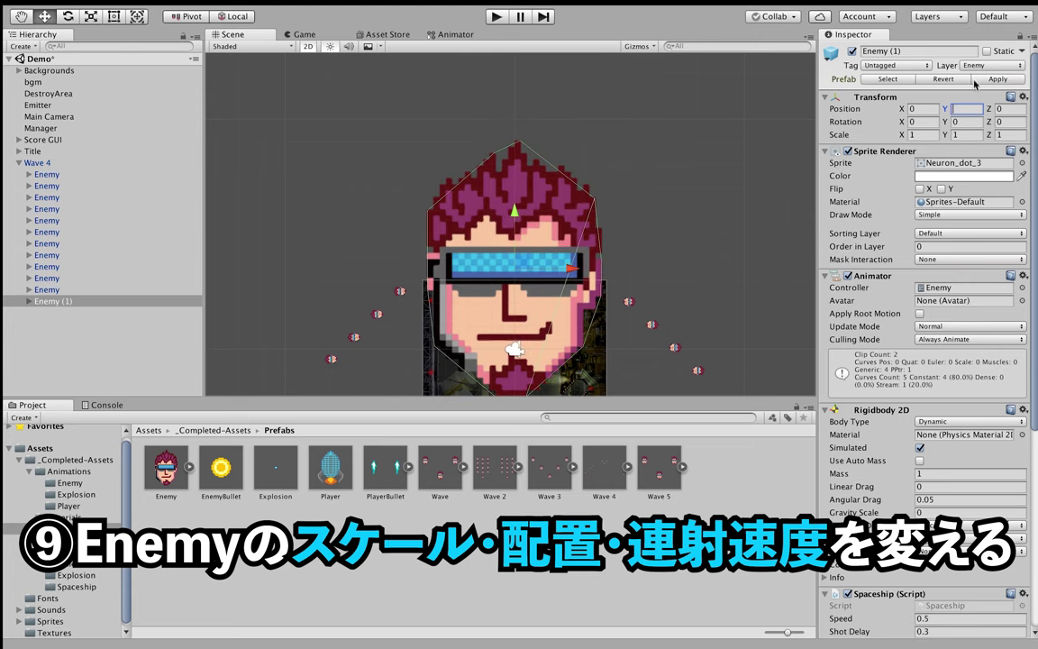
pyautogui.write('8')
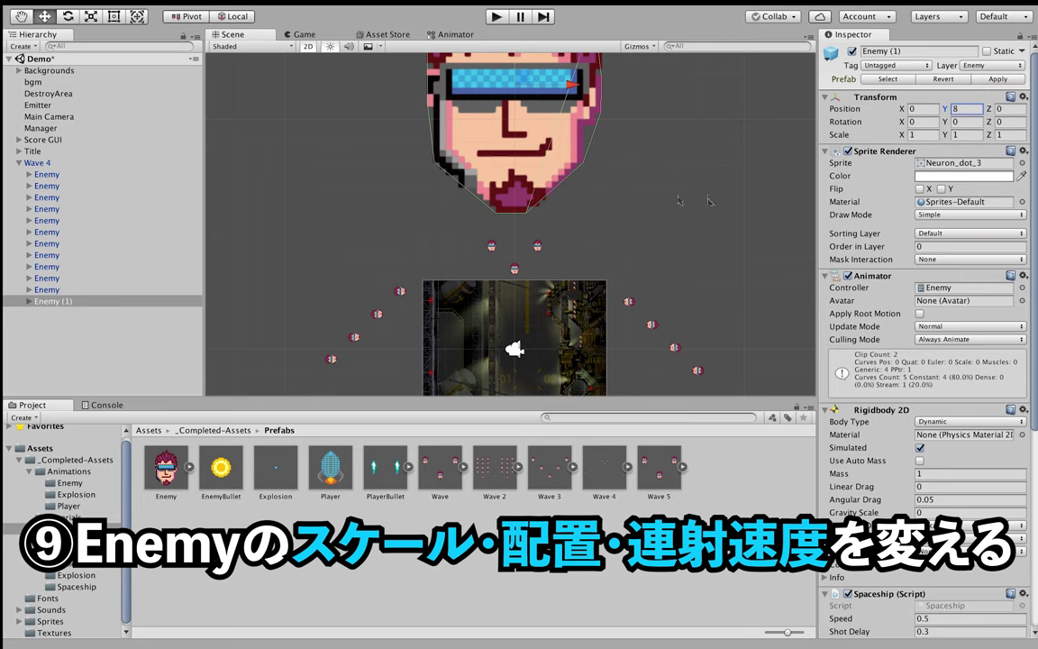
pyautogui.scroll(-3, 646, 193)
pyautogui.scroll(2, 621, 179)
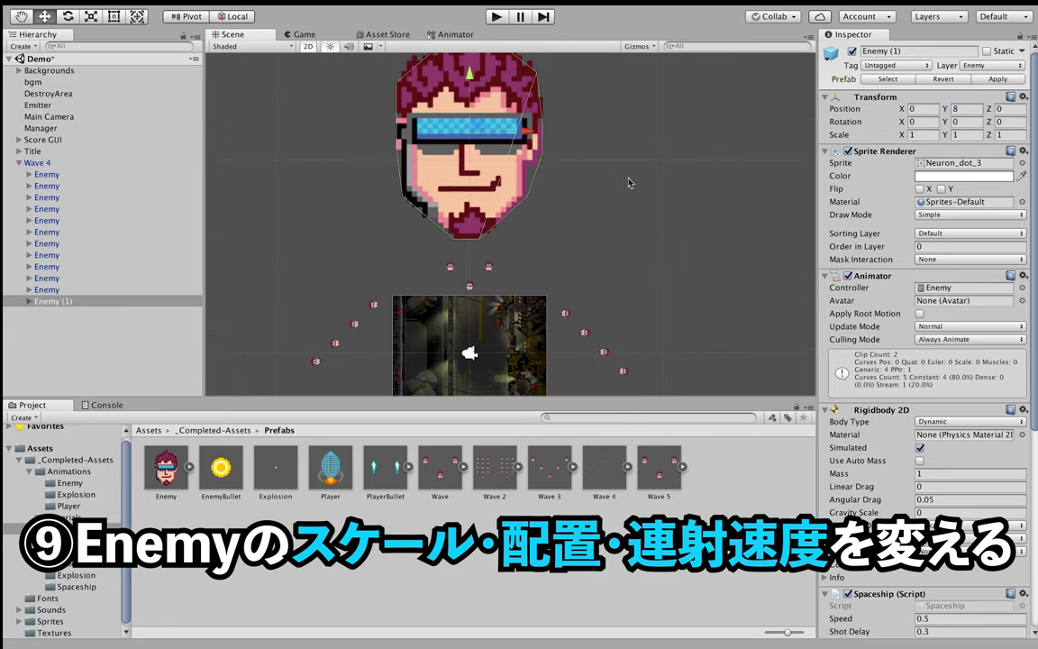
pyautogui.scroll(-5, 916, 439)
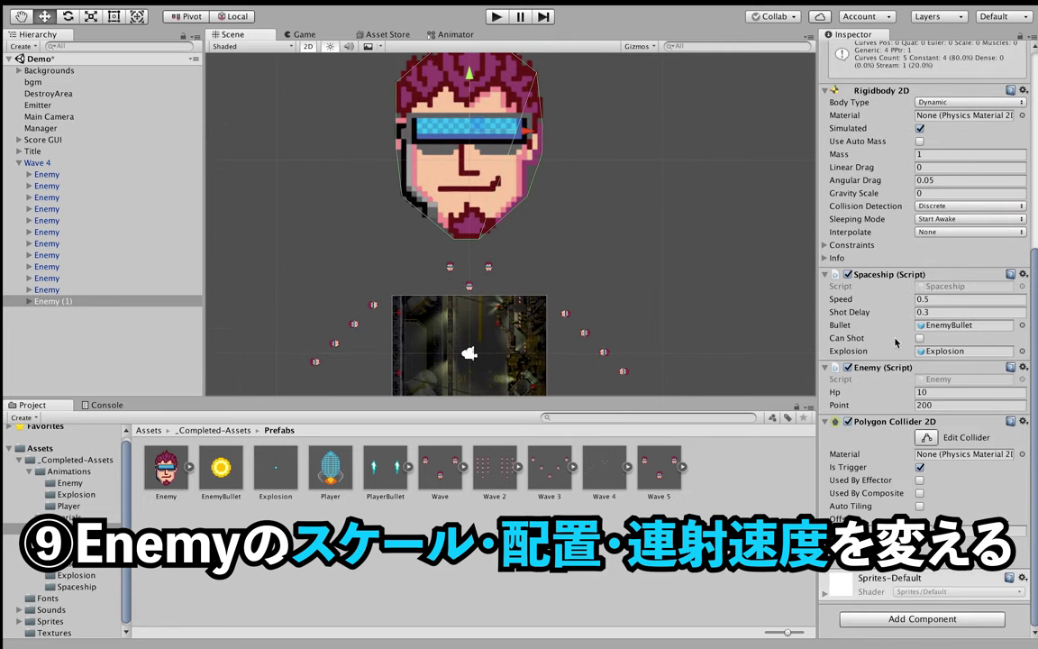
pyautogui.click(939, 393)
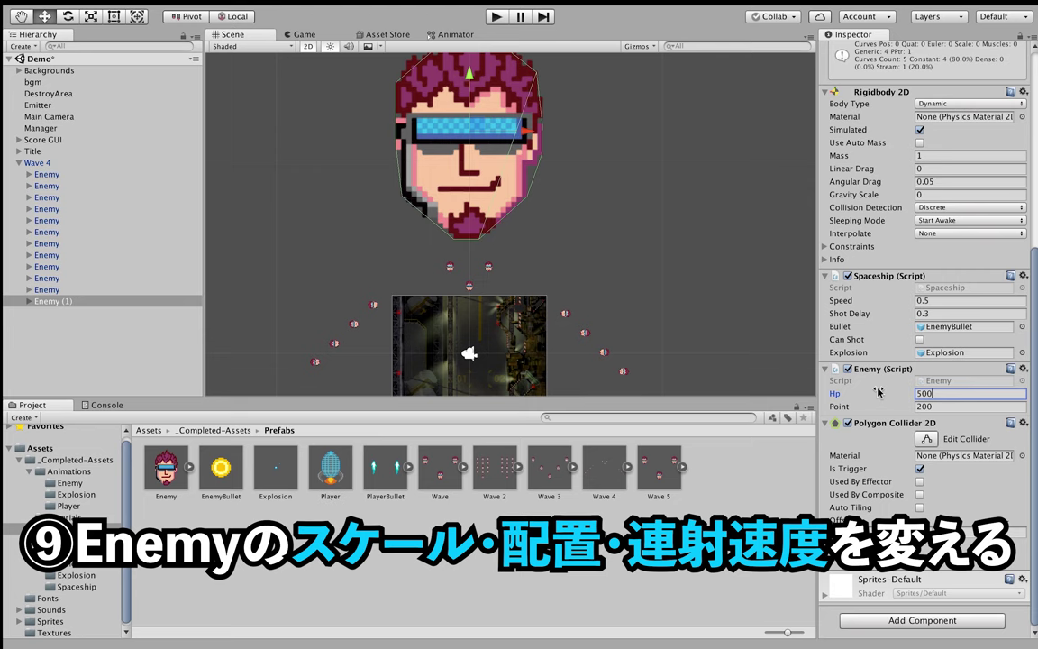
# Give the Wave 4 boss Enemy (1) a Point value of 1000 and a Shot Delay of 0.1, keeping Hp 500
pyautogui.click(934, 406)
pyautogui.write('1000')
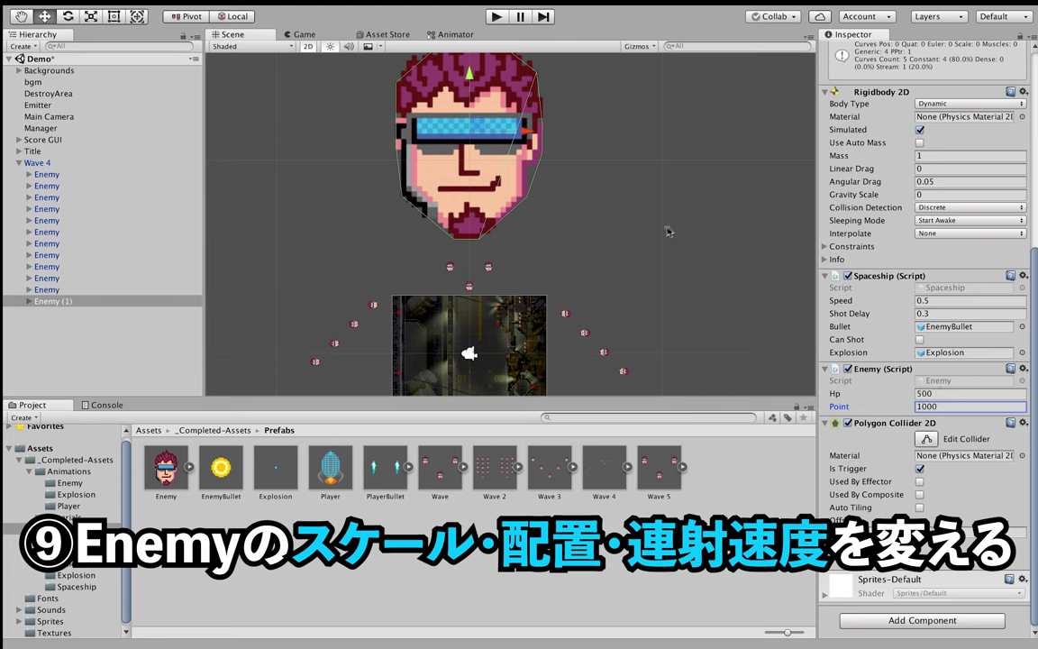
pyautogui.scroll(-2, 664, 211)
pyautogui.scroll(-1, 666, 230)
pyautogui.scroll(2, 665, 231)
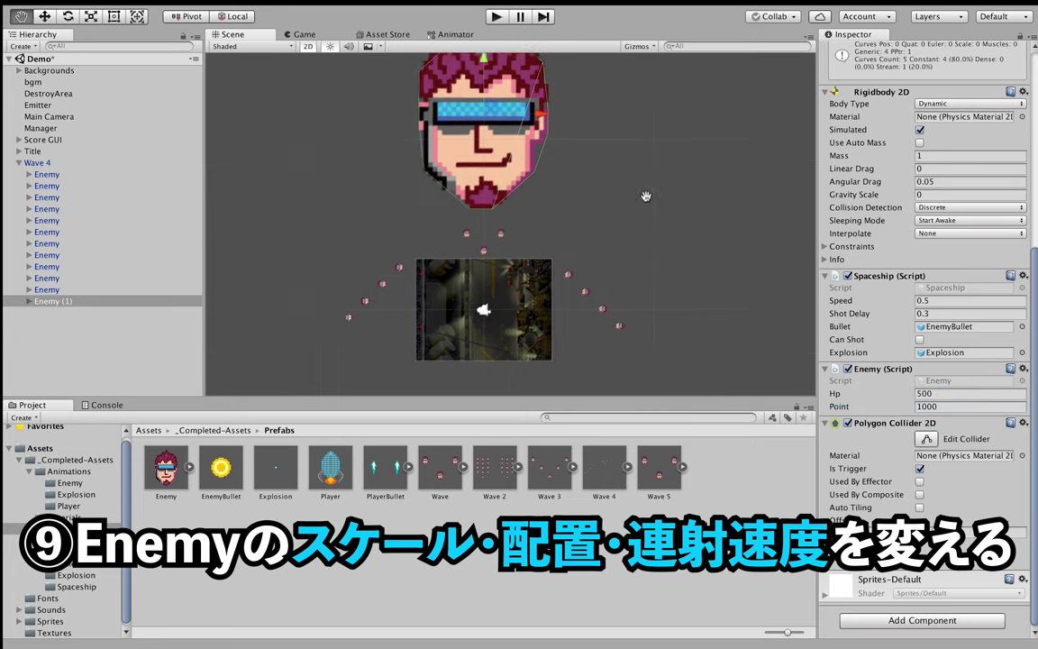
pyautogui.scroll(2, 660, 225)
pyautogui.scroll(1, 655, 230)
pyautogui.scroll(1, 653, 235)
pyautogui.moveTo(653, 235); pyautogui.dragTo(662, 291, button='middle')
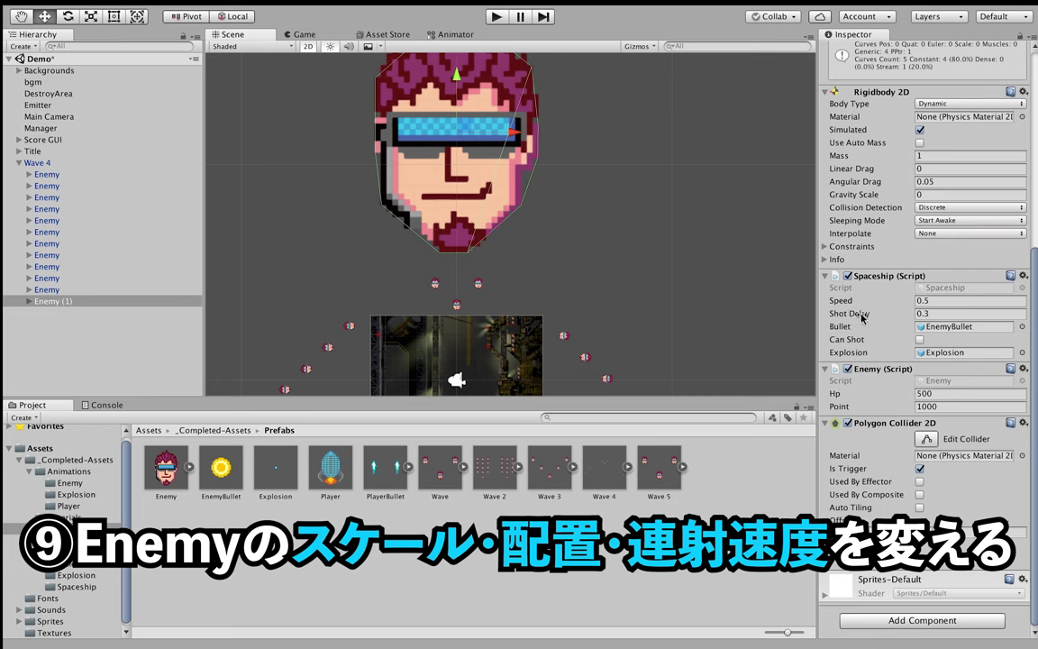
pyautogui.moveTo(613, 199); pyautogui.dragTo(652, 192, button='middle')
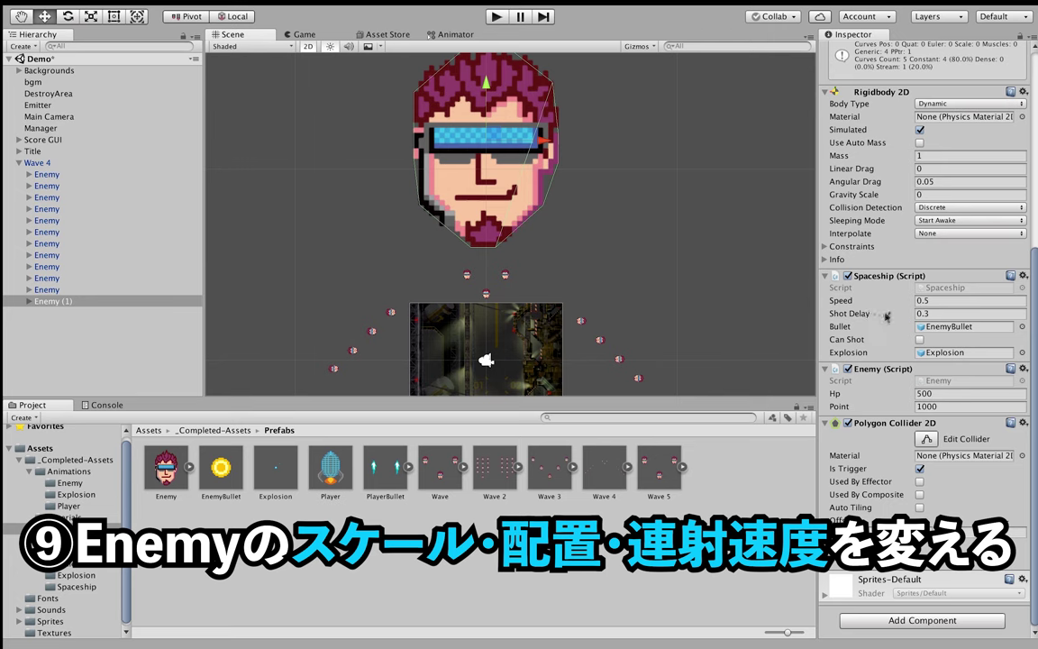
pyautogui.click(935, 312)
pyautogui.write('0.1')
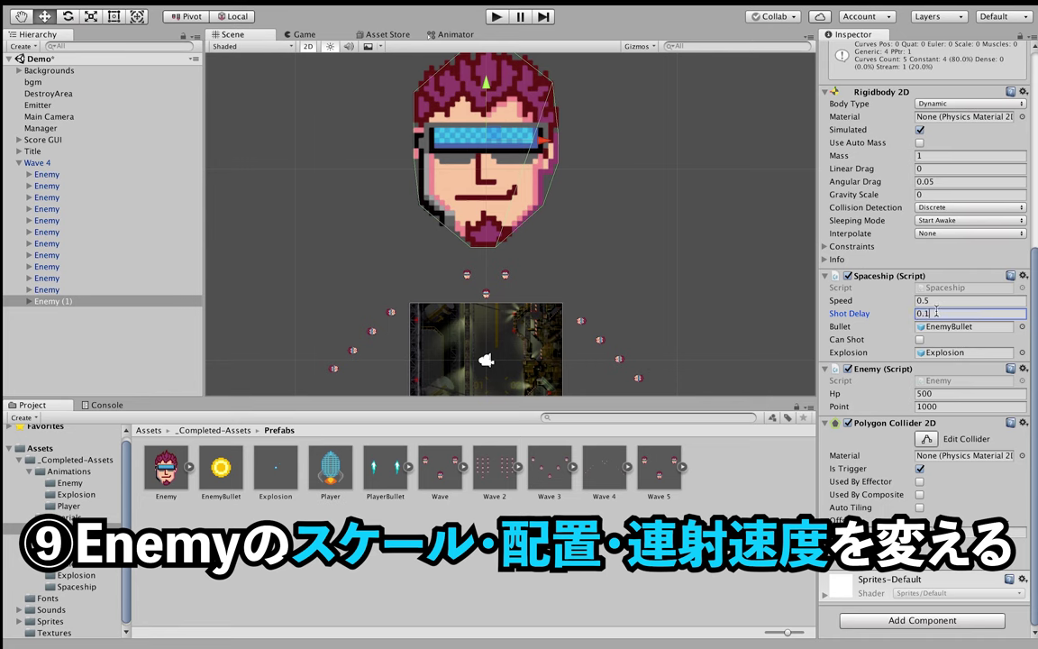
pyautogui.press('BackSpace')
pyautogui.press('BackSpace')
pyautogui.write('1')
# Inspect the Wave 4 enemies and select the three front ones together
pyautogui.scroll(3, 606, 262)
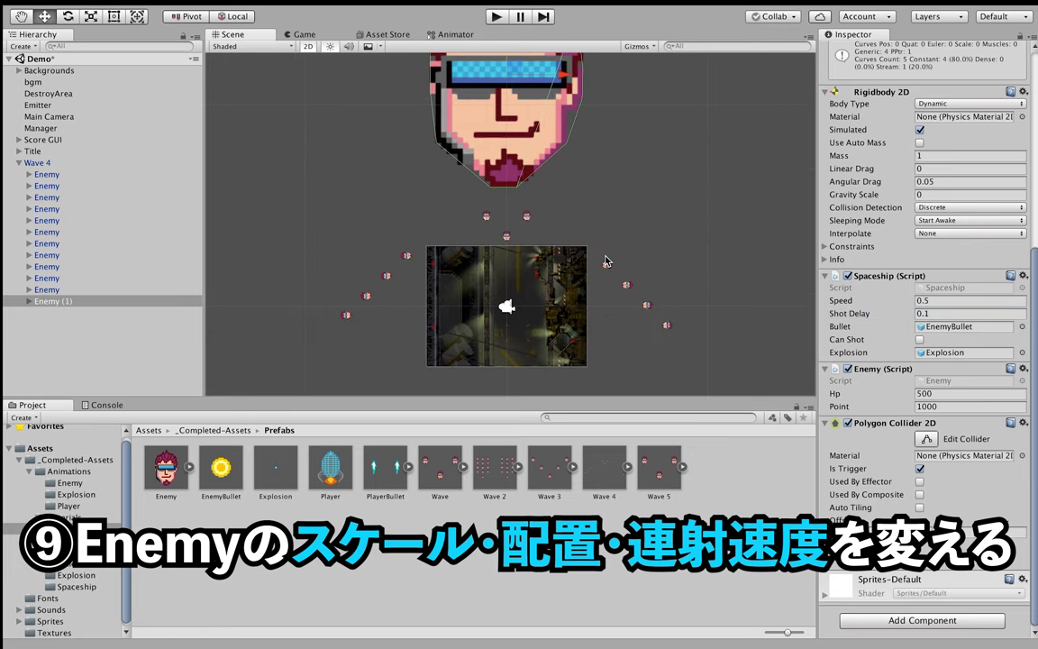
pyautogui.scroll(2, 561, 243)
pyautogui.scroll(1, 562, 243)
pyautogui.scroll(1, 562, 243)
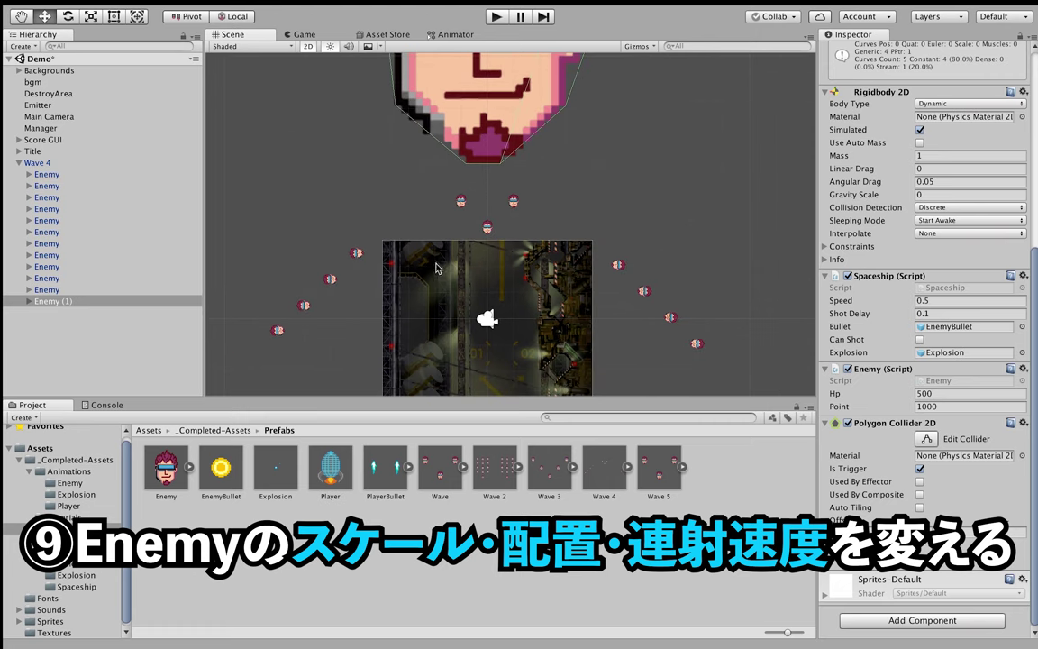
pyautogui.click(43, 289)
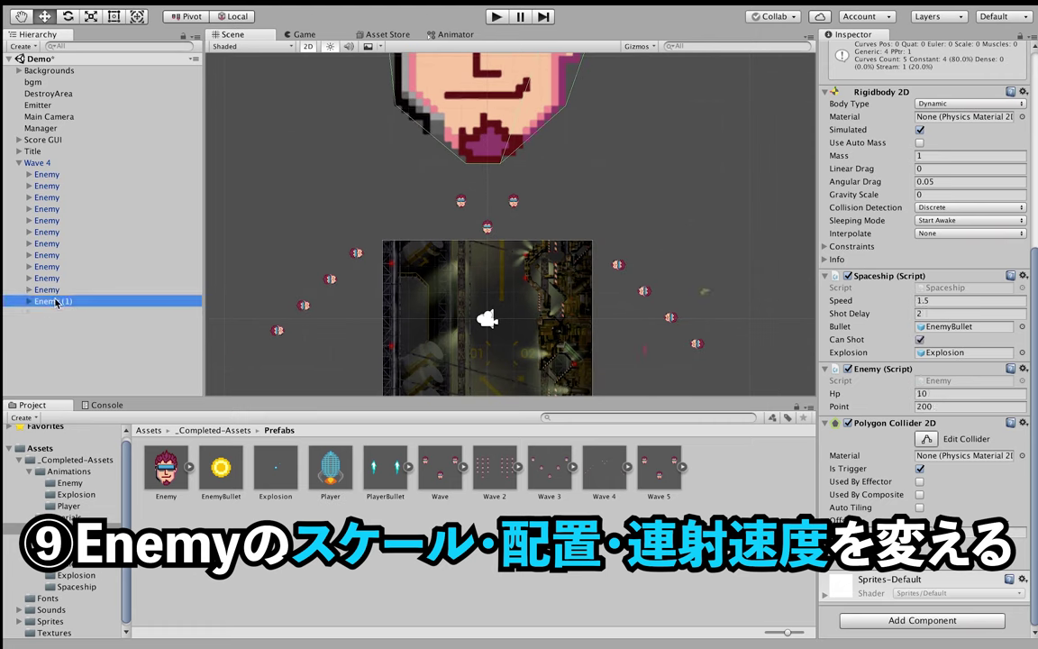
pyautogui.click(48, 277)
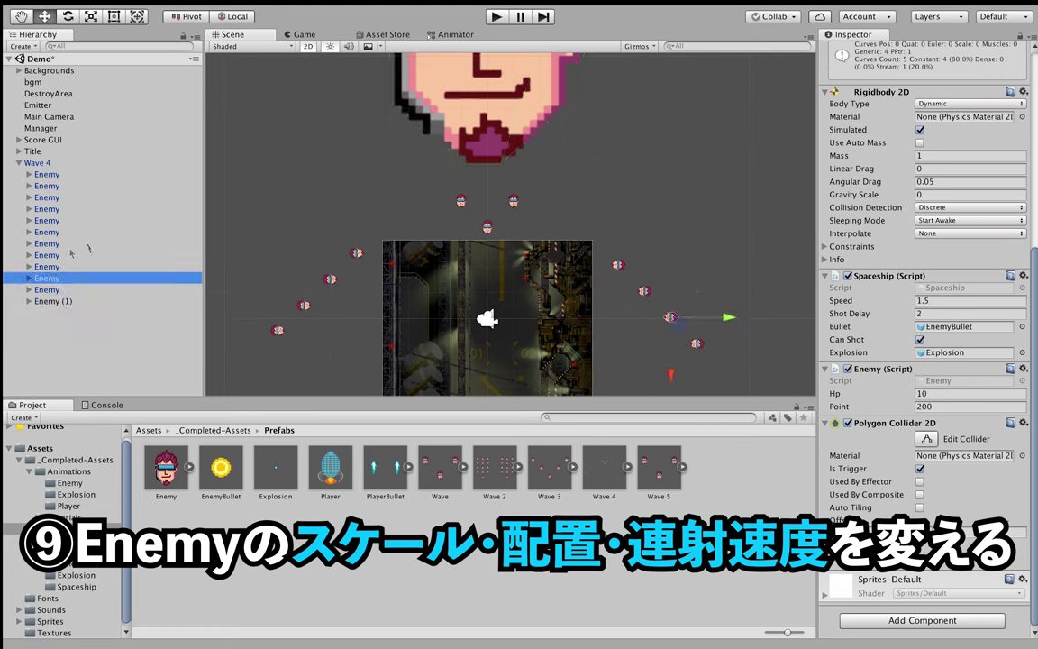
pyautogui.click(49, 173)
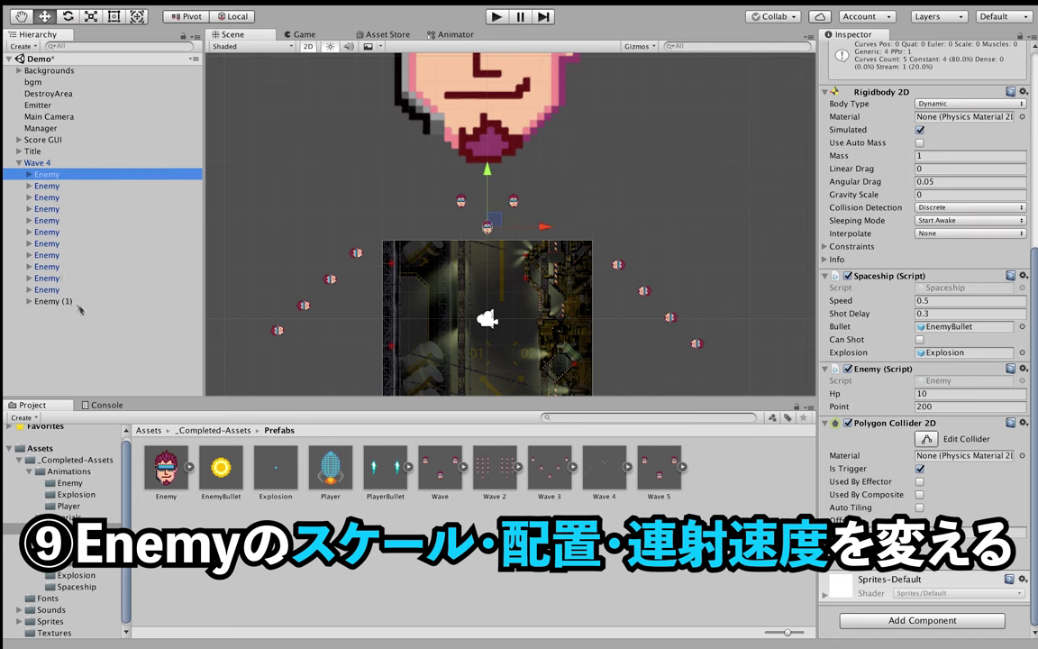
pyautogui.click(43, 258)
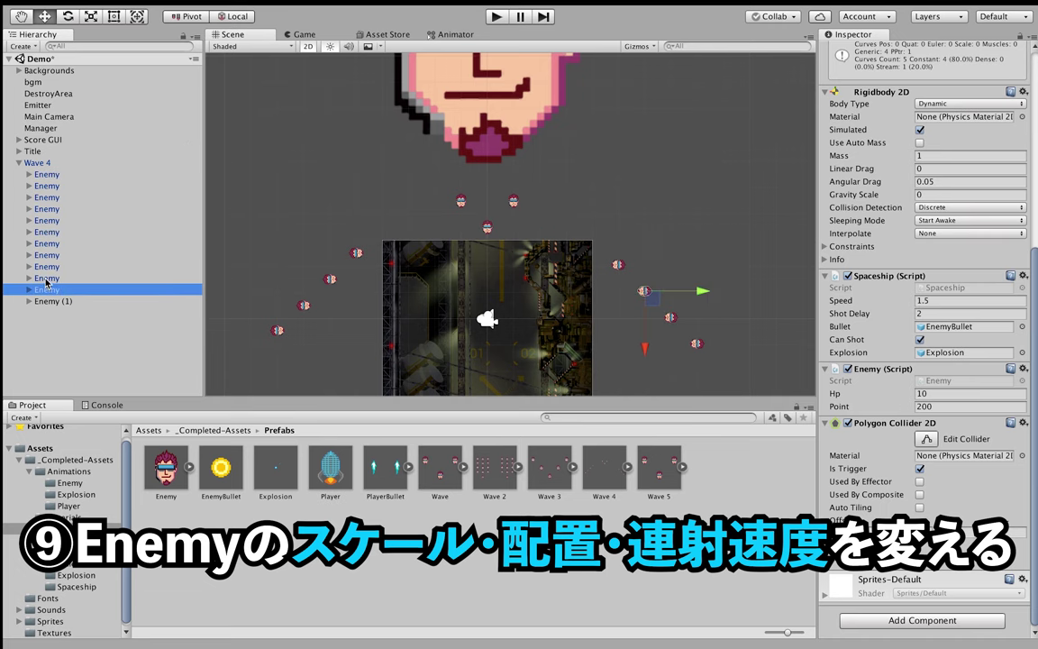
pyautogui.press('Down')
pyautogui.press('Down')
pyautogui.press('Up')
pyautogui.press('Up')
pyautogui.press('Up')
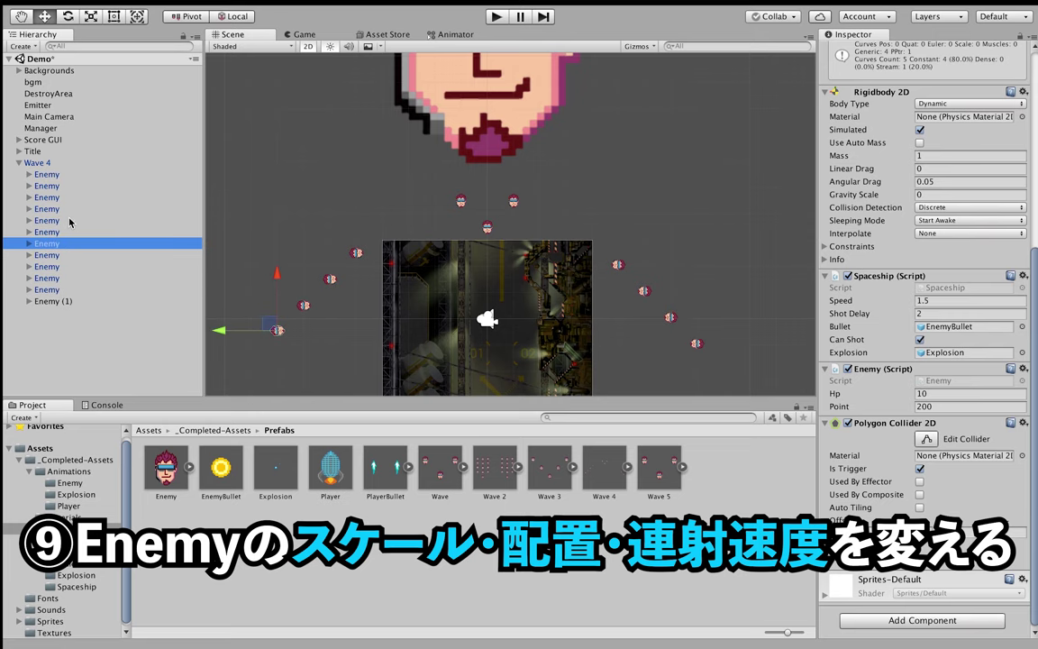
pyautogui.press('Up')
pyautogui.press('Up')
pyautogui.keyDown('shift'); pyautogui.click(49, 175); pyautogui.keyUp('shift')
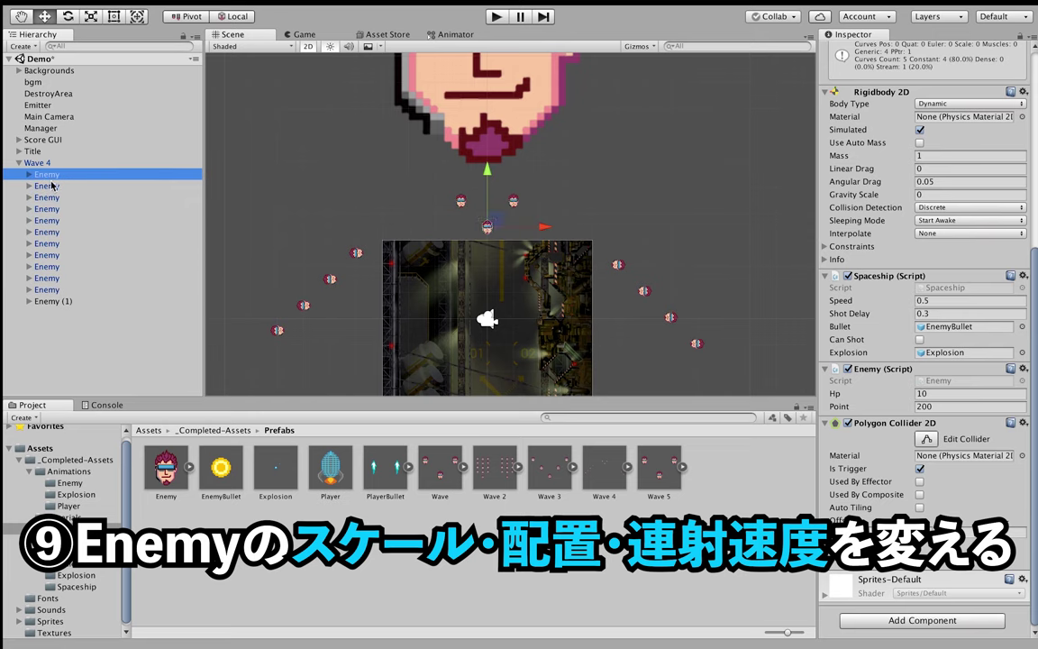
# Set the three front enemies' Transform Scale to 0.1 on X, Y and Z
pyautogui.scroll(1, 600, 206)
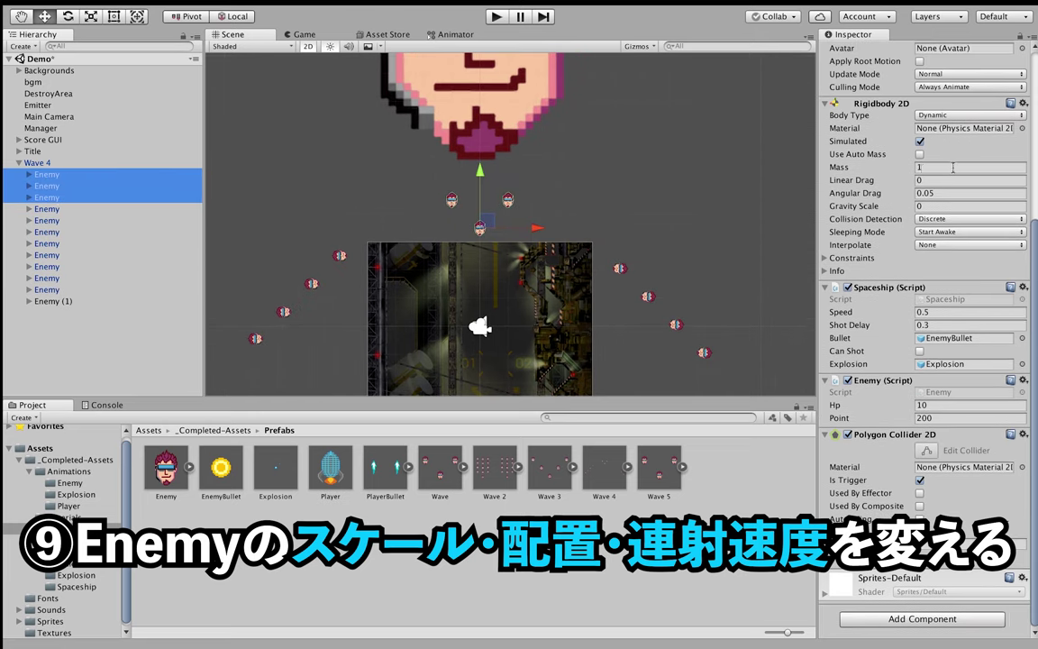
pyautogui.scroll(5, 858, 150)
pyautogui.click(928, 135)
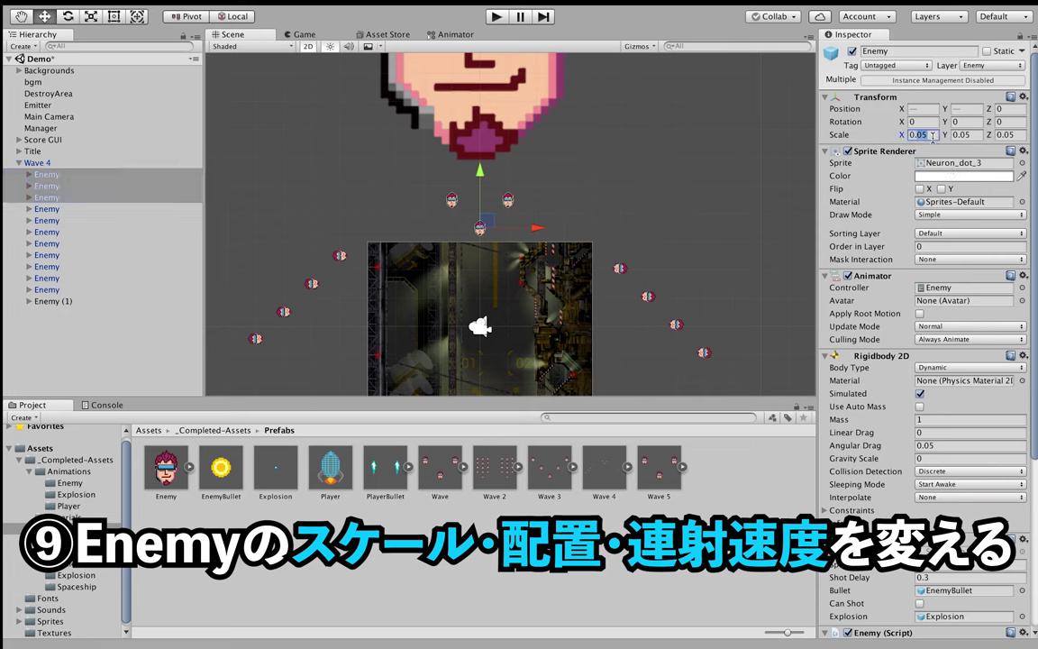
pyautogui.write('0.1')
pyautogui.click(964, 135)
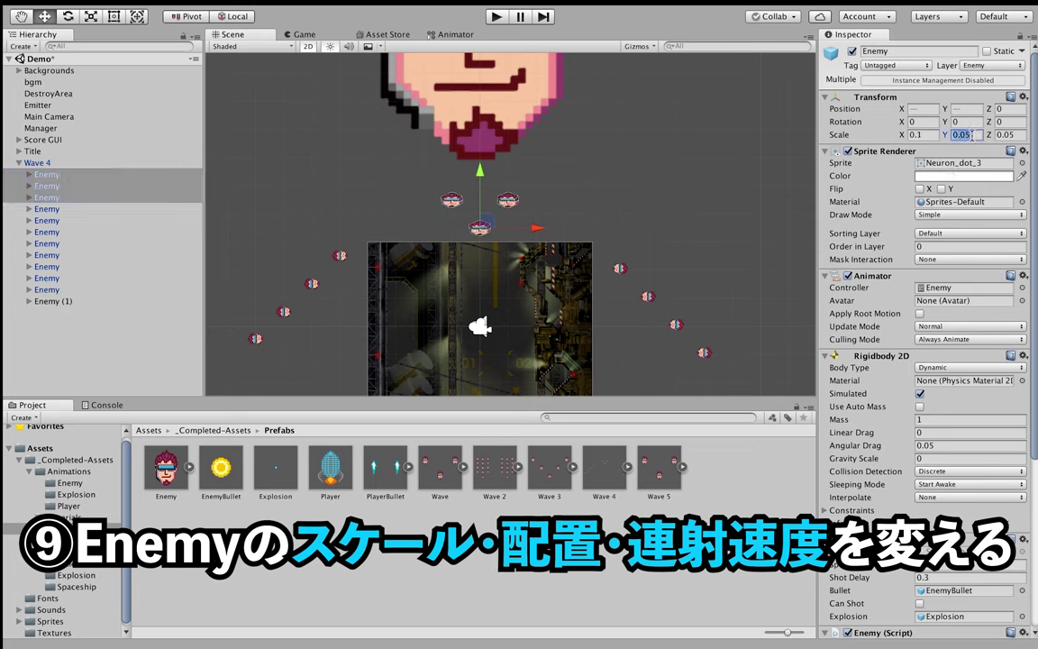
pyautogui.press('BackSpace')
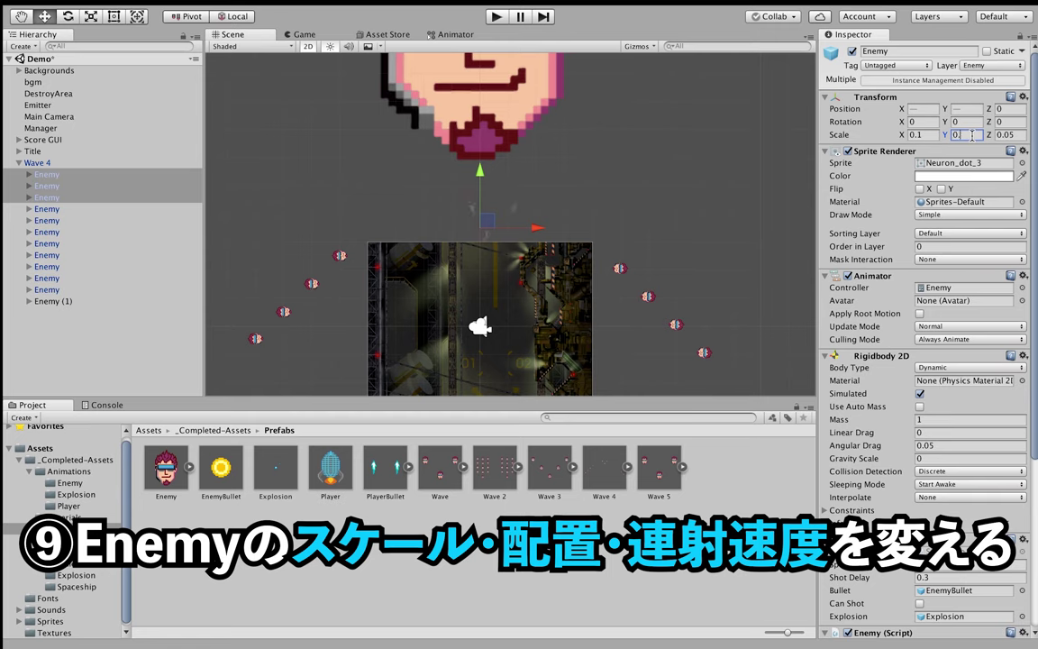
pyautogui.write('1')
pyautogui.click(1022, 135)
pyautogui.write('0')
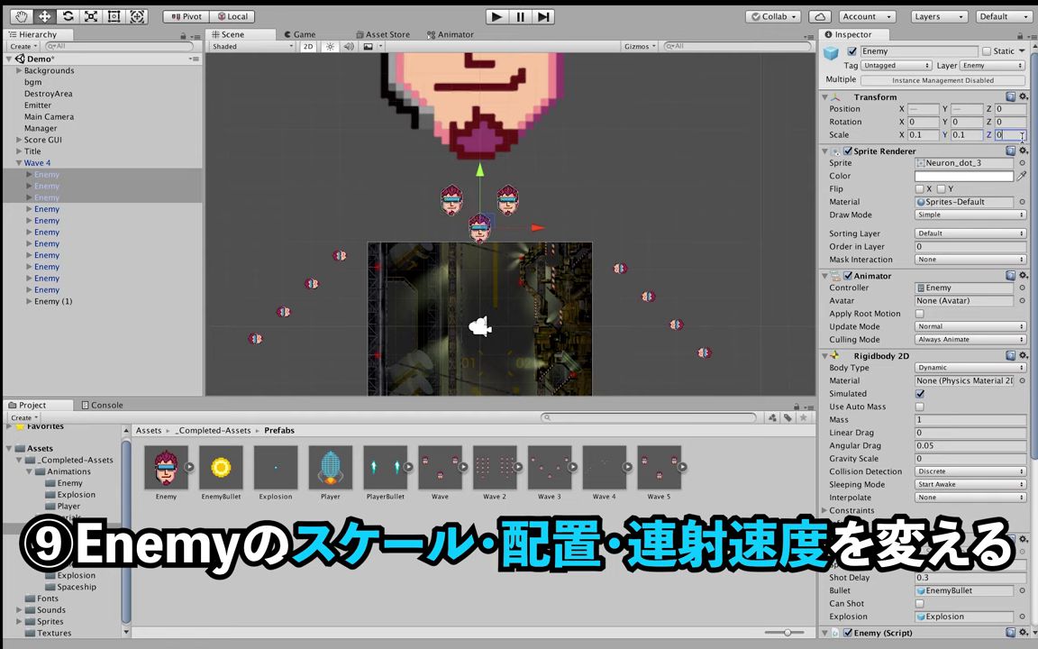
pyautogui.click(637, 155)
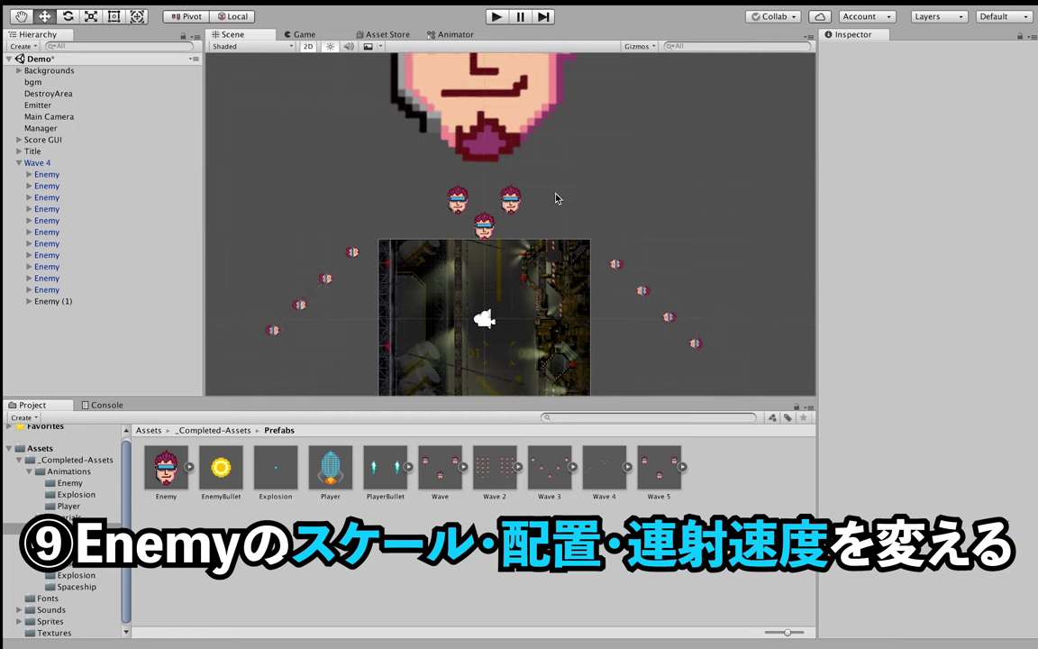
# Reselect the three front enemies and set their Shot Delay to 0.2
pyautogui.moveTo(555, 193); pyautogui.dragTo(552, 146, button='middle')
pyautogui.scroll(2, 533, 167)
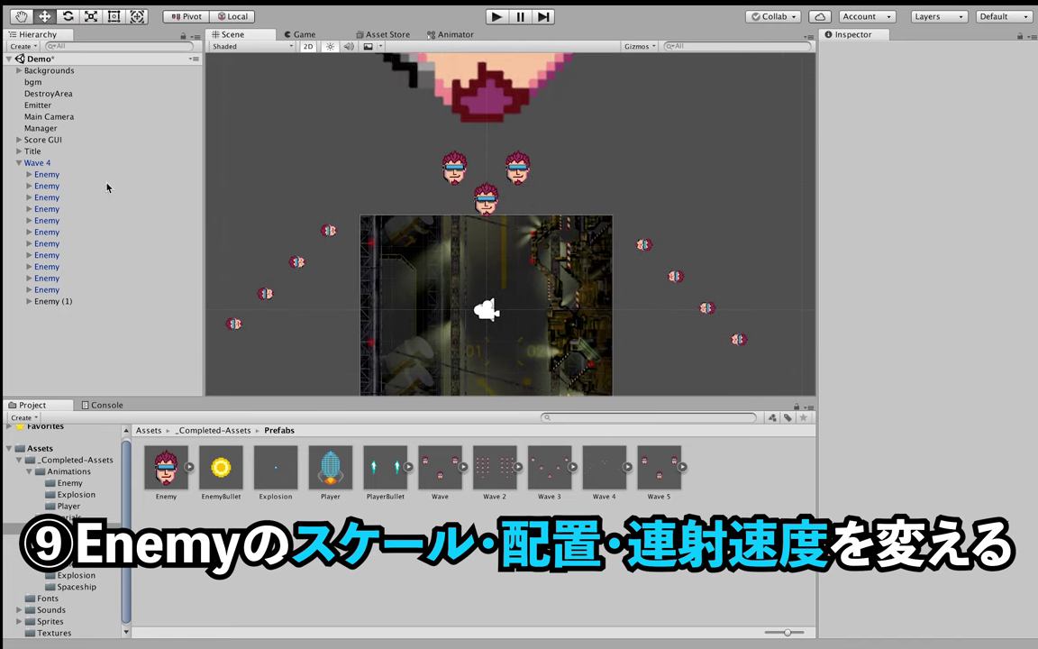
pyautogui.click(54, 174)
pyautogui.keyDown('shift'); pyautogui.click(47, 198); pyautogui.keyUp('shift')
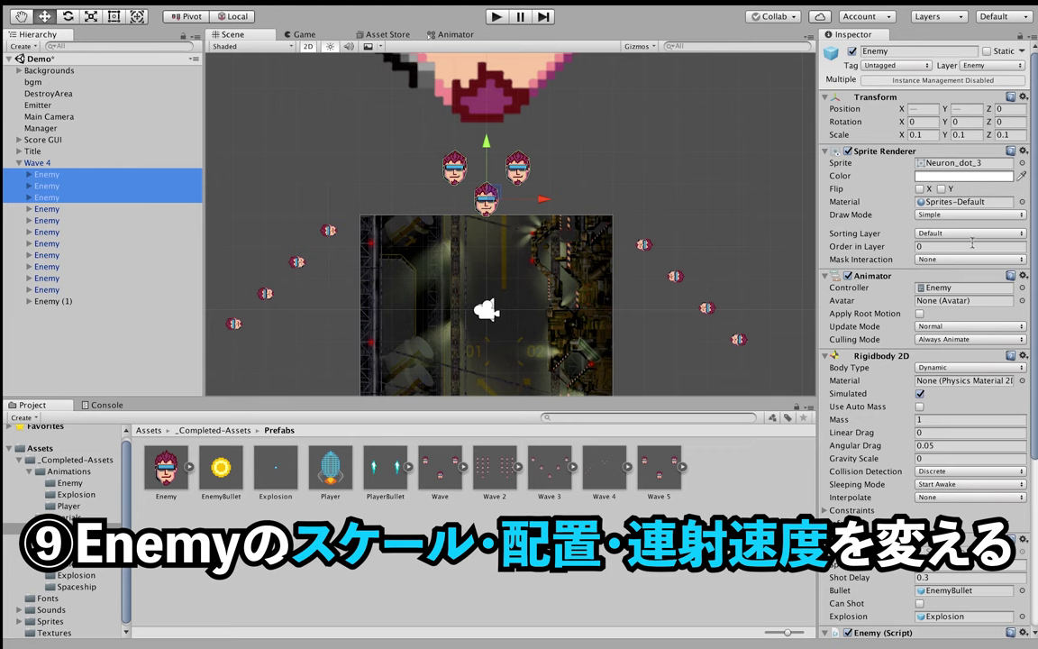
pyautogui.scroll(-2, 937, 321)
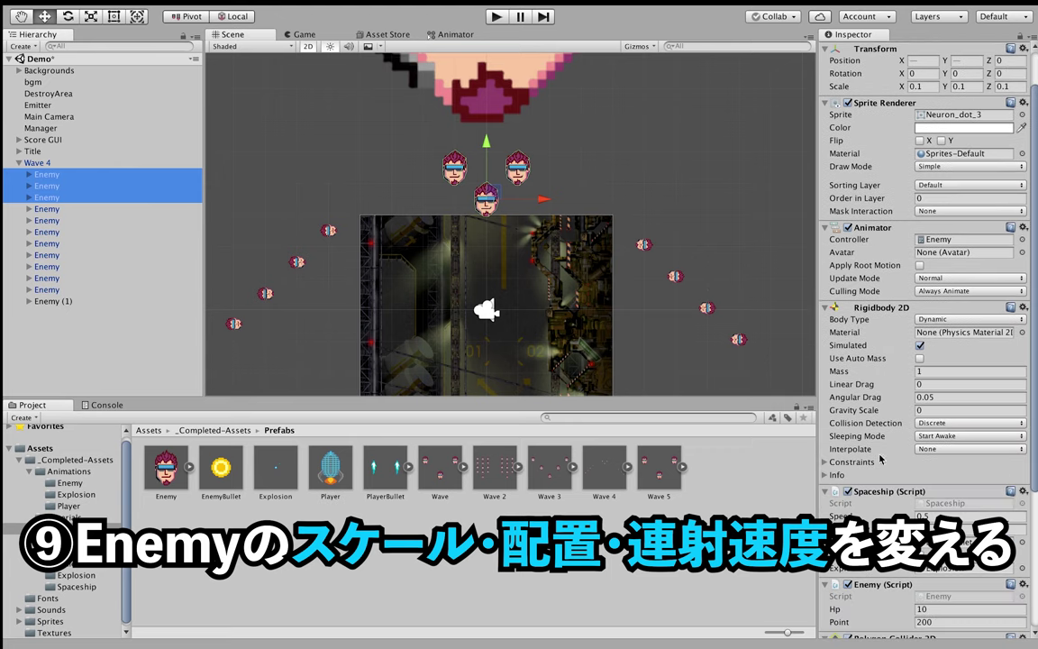
pyautogui.click(970, 529)
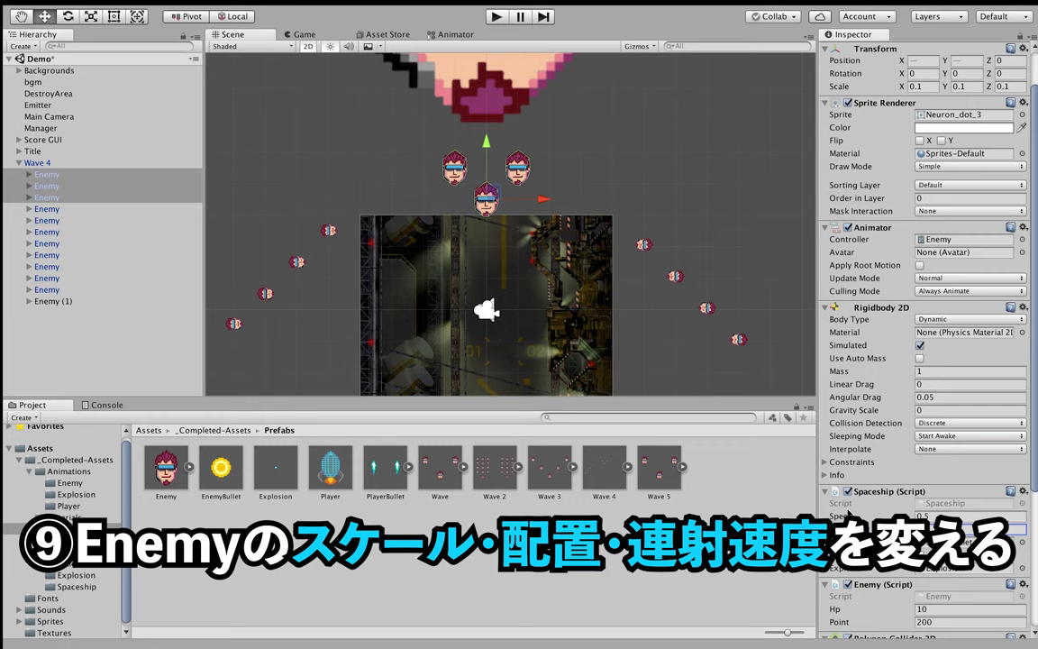
pyautogui.scroll(-3, 847, 505)
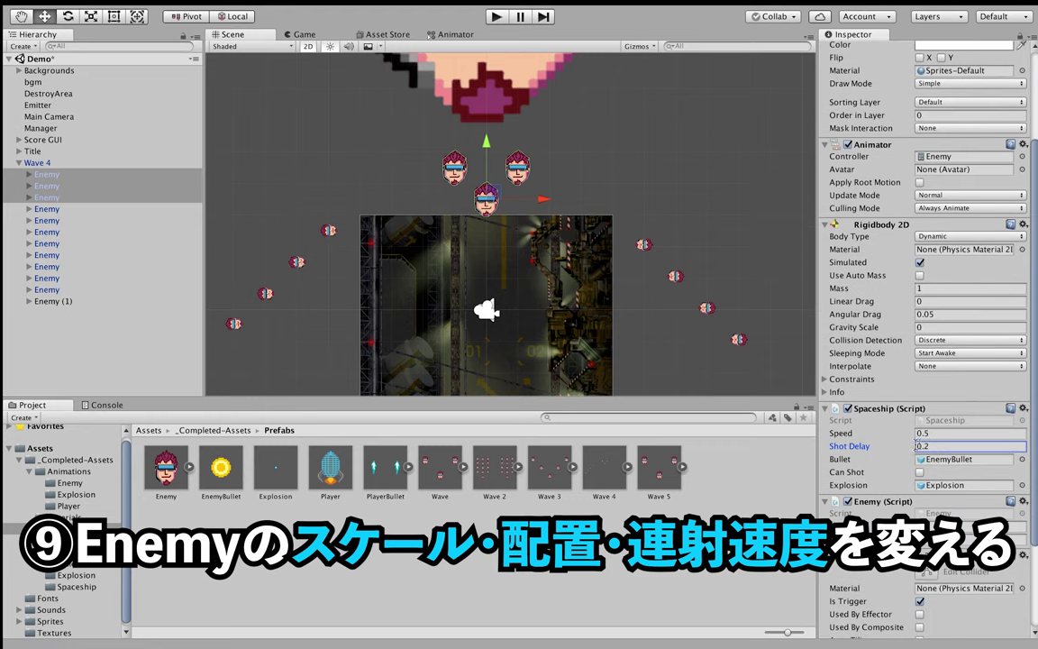
pyautogui.scroll(-4, 910, 438)
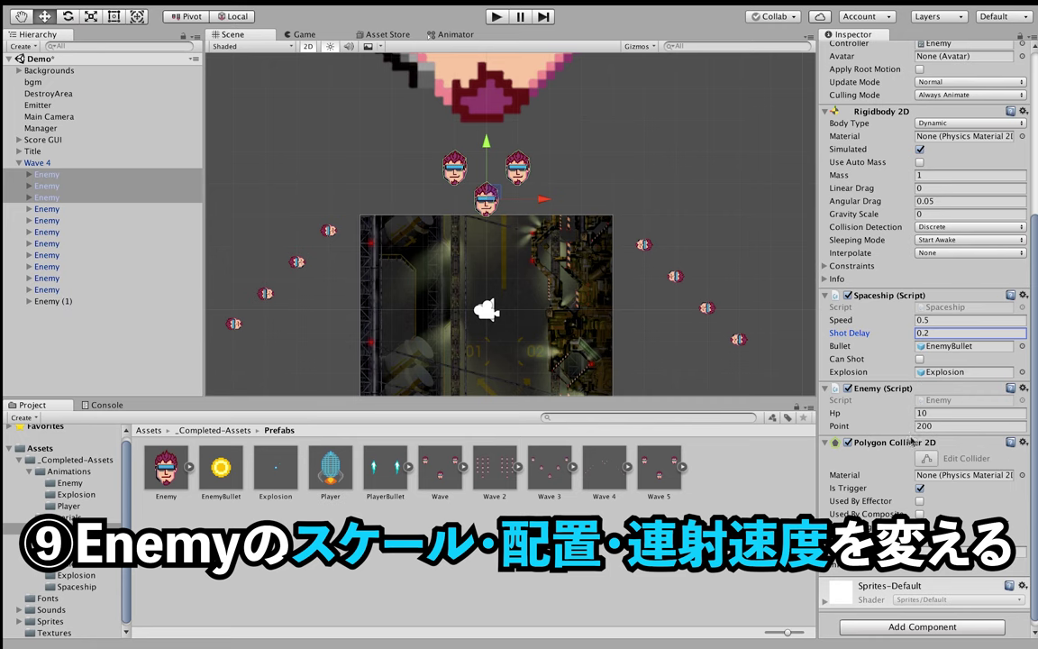
pyautogui.scroll(3, 912, 442)
pyautogui.scroll(1, 912, 441)
pyautogui.scroll(1, 912, 442)
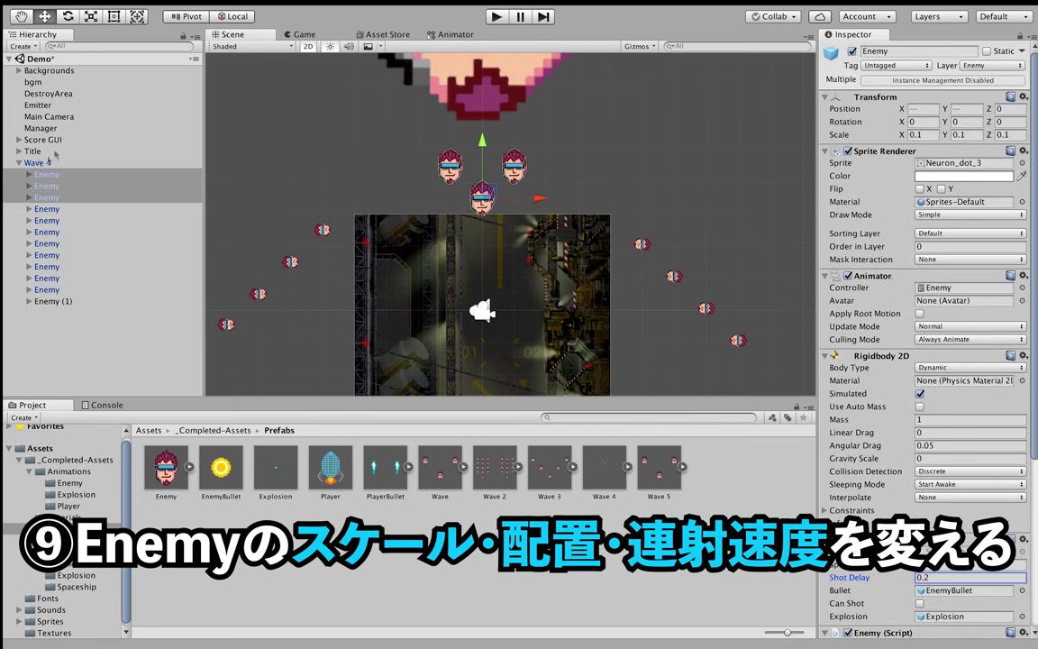
pyautogui.click(40, 162)
pyautogui.click(18, 162)
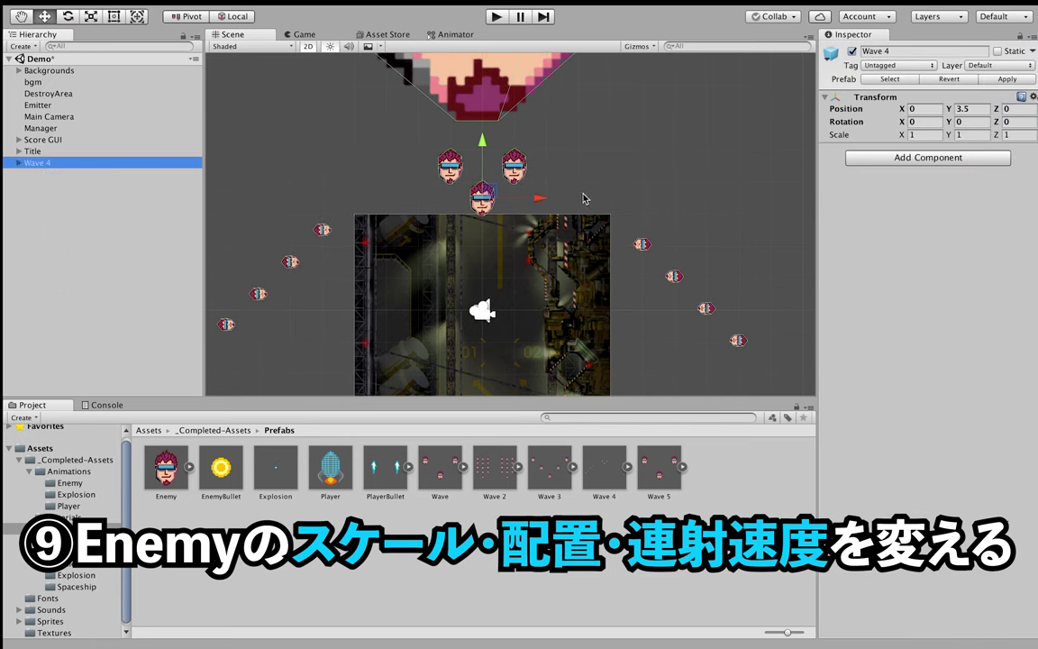
# Apply the Wave 4 changes to its prefab and delete Wave 4 from the scene
pyautogui.click(1011, 82)
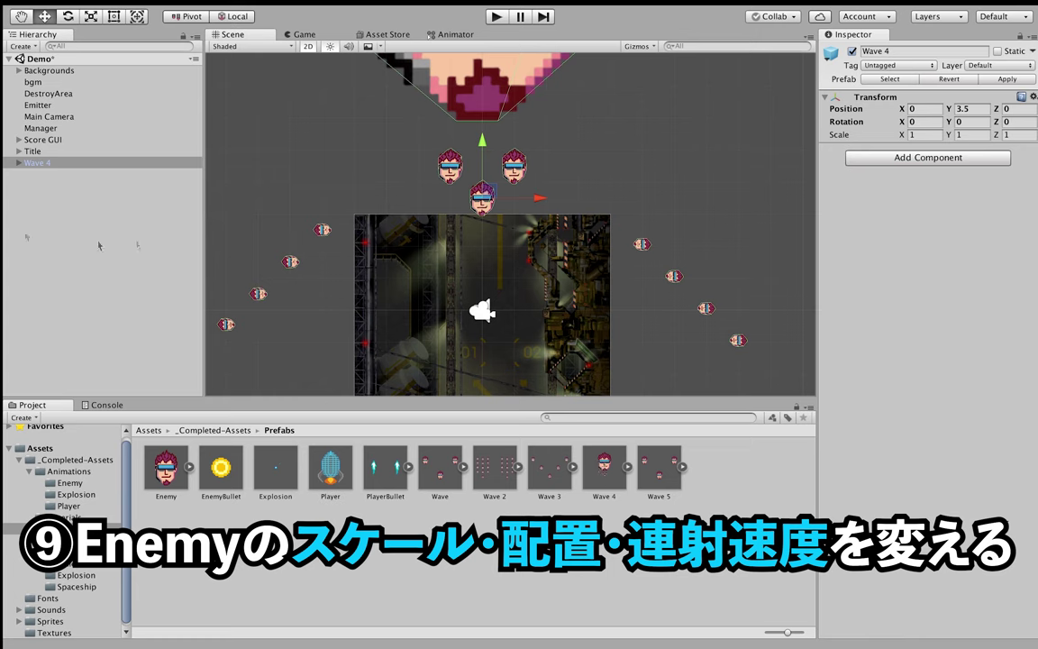
pyautogui.rightClick(62, 167)
pyautogui.click(77, 231)
pyautogui.click(662, 468)
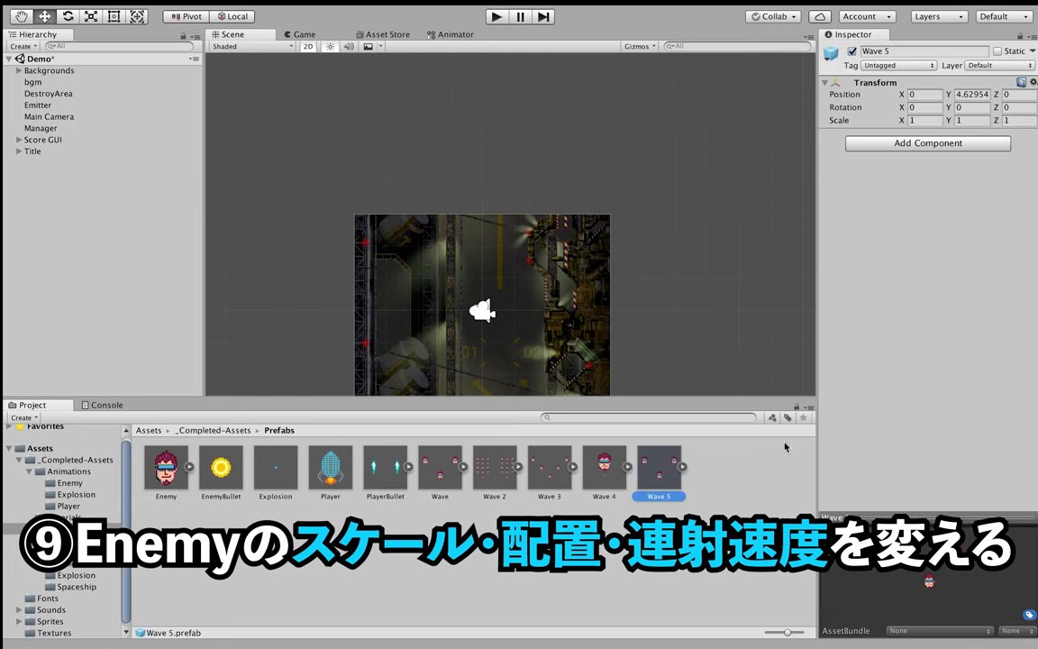
# Drag the Wave 5 prefab into the Hierarchy and frame its three enemies in the Scene view
pyautogui.click(682, 467)
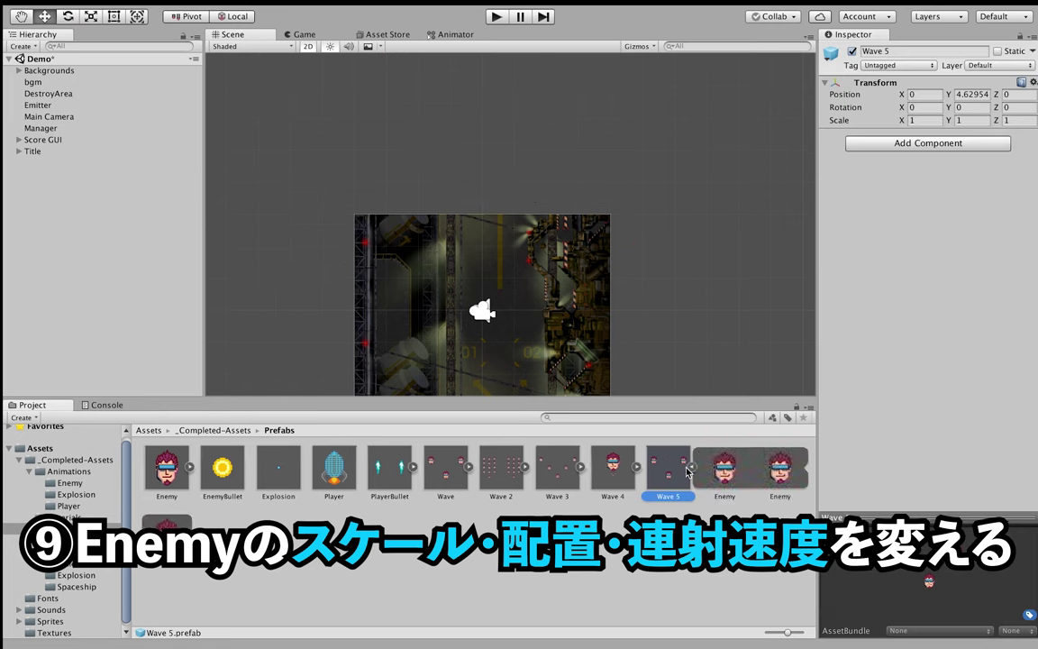
pyautogui.click(714, 468)
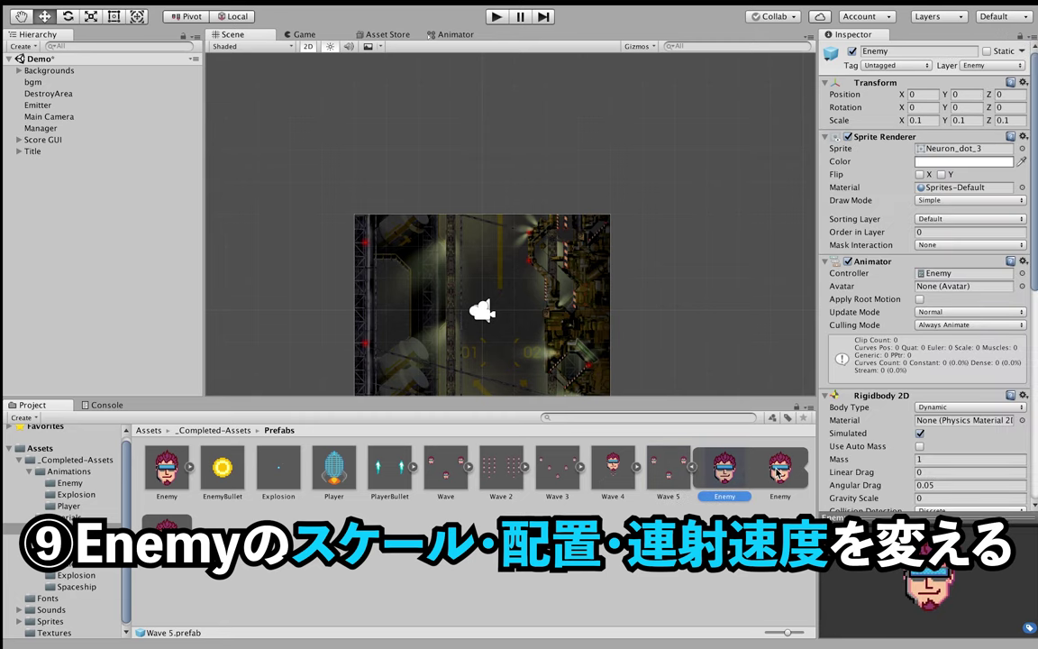
pyautogui.click(685, 473)
pyautogui.moveTo(685, 473); pyautogui.dragTo(54, 162)
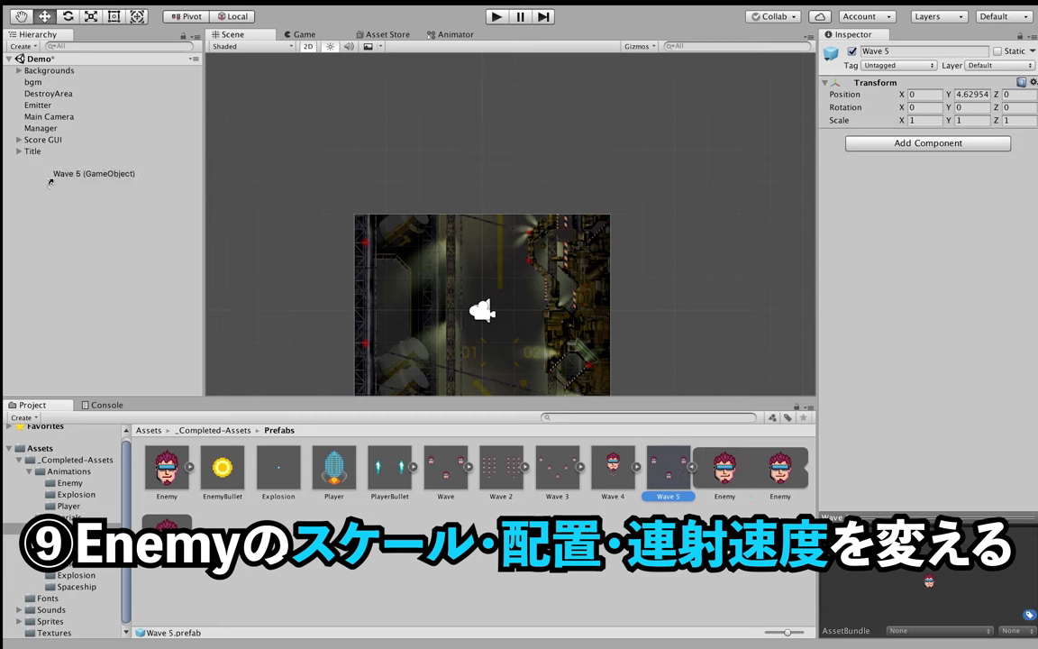
pyautogui.scroll(-2, 469, 158)
pyautogui.moveTo(450, 180); pyautogui.dragTo(544, 239, button='middle')
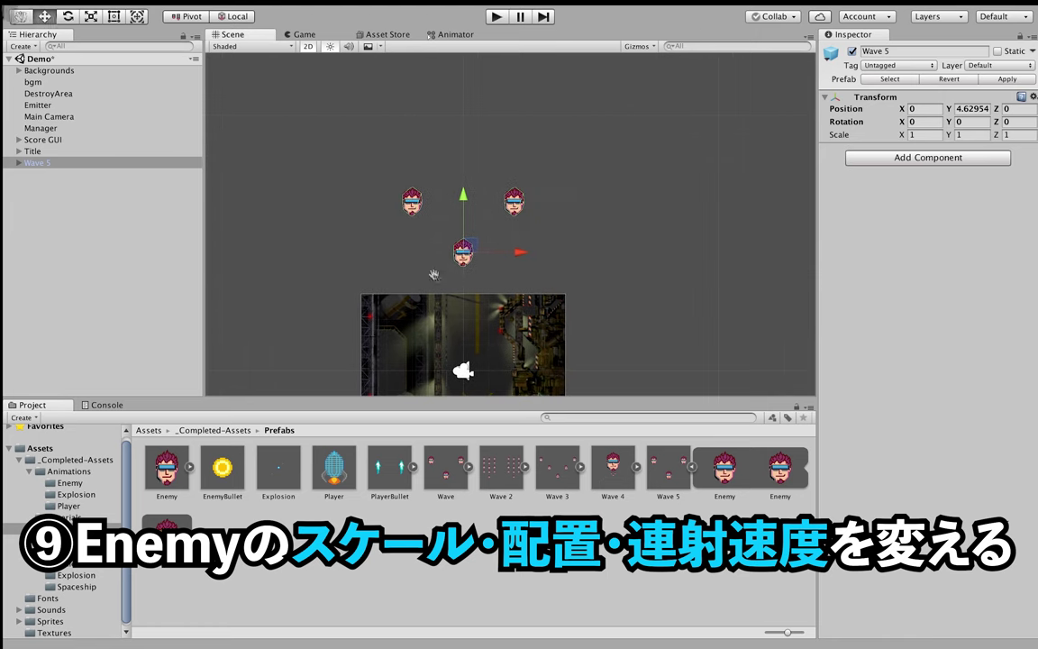
pyautogui.scroll(3, 544, 238)
pyautogui.scroll(3, 540, 253)
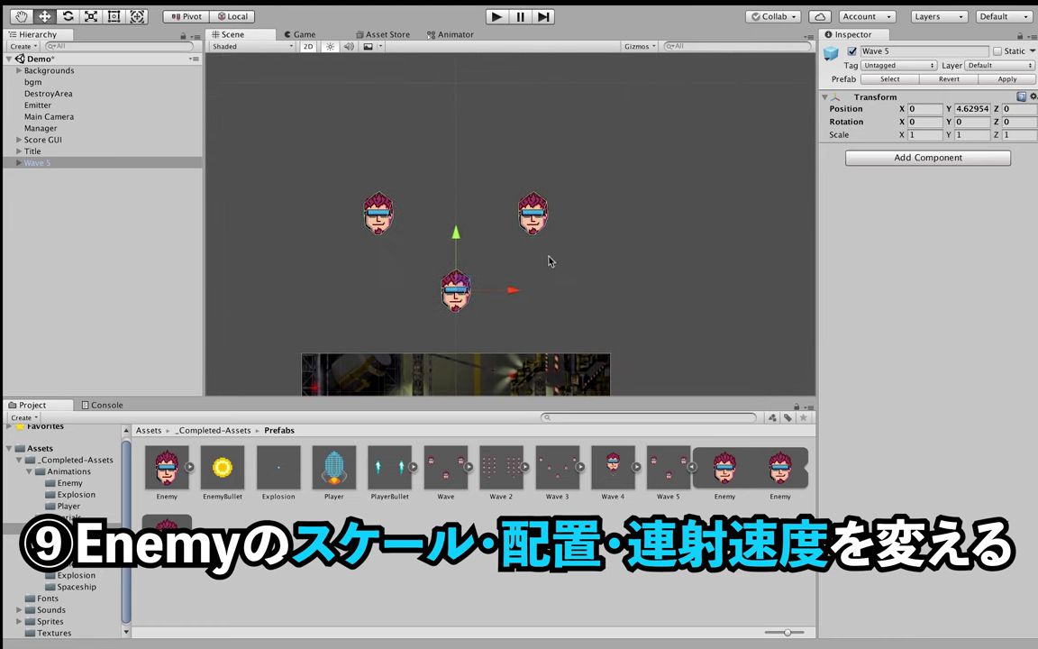
pyautogui.scroll(2, 501, 243)
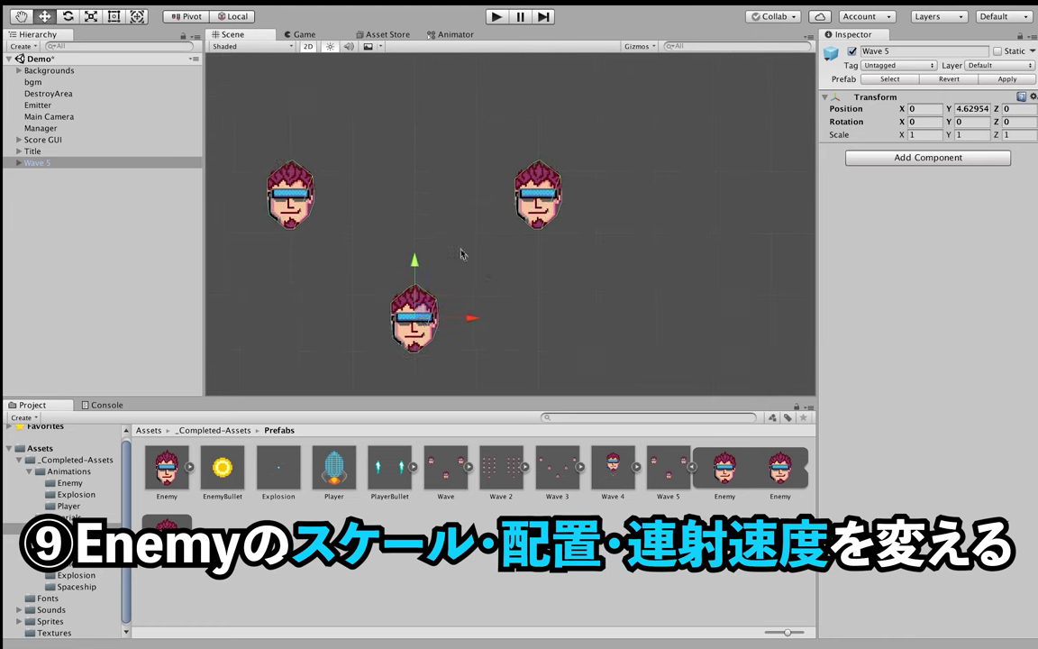
pyautogui.scroll(-1, 441, 241)
pyautogui.scroll(-1, 441, 241)
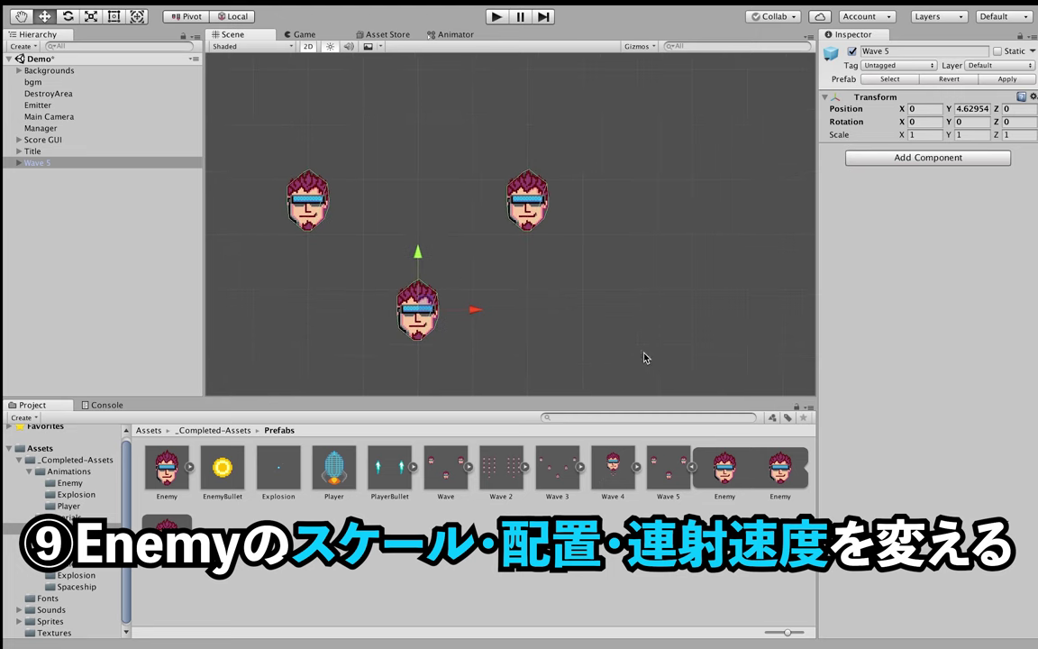
pyautogui.scroll(-1, 576, 292)
pyautogui.scroll(-1, 577, 292)
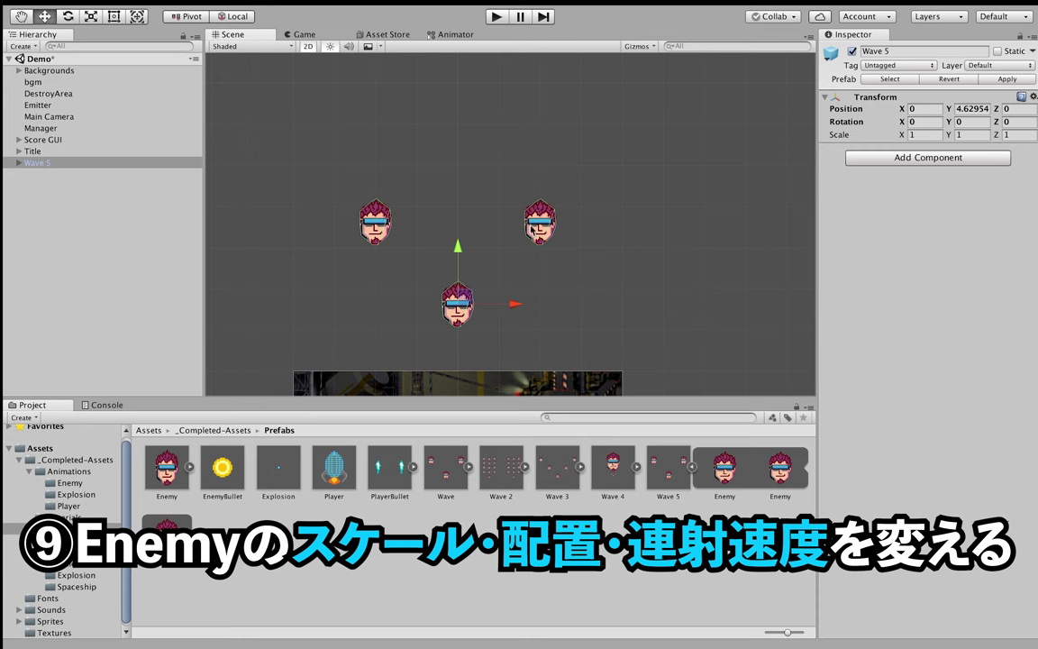
pyautogui.scroll(2, 529, 222)
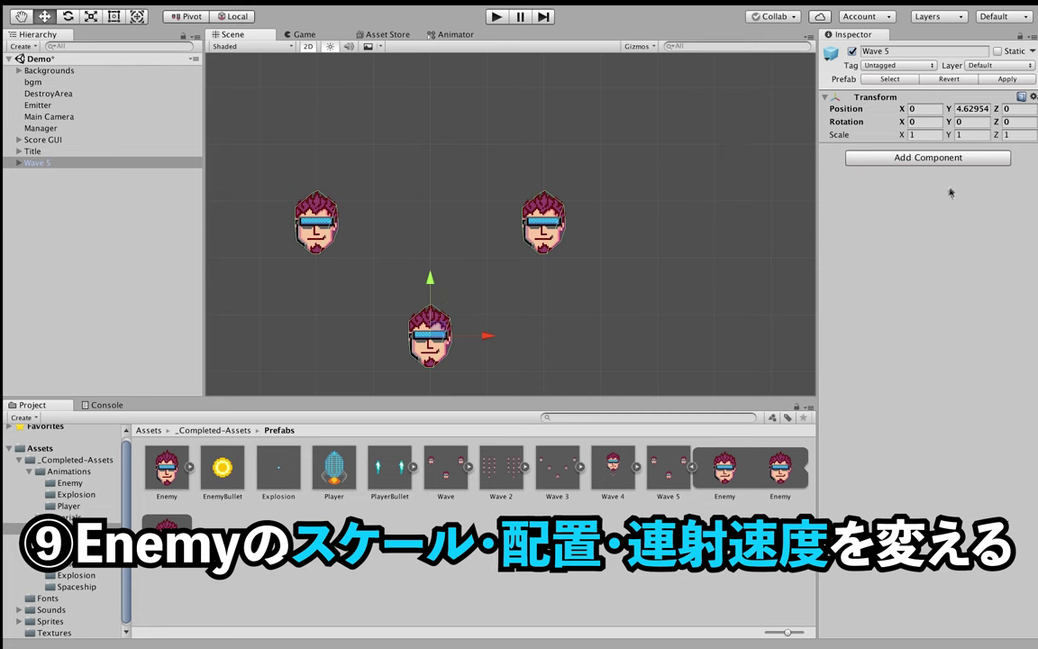
# Duplicate Wave 5's three enemies with Ctrl+D and move the copies to the left
pyautogui.click(19, 163)
pyautogui.click(43, 174)
pyautogui.keyDown('shift'); pyautogui.click(44, 197); pyautogui.keyUp('shift')
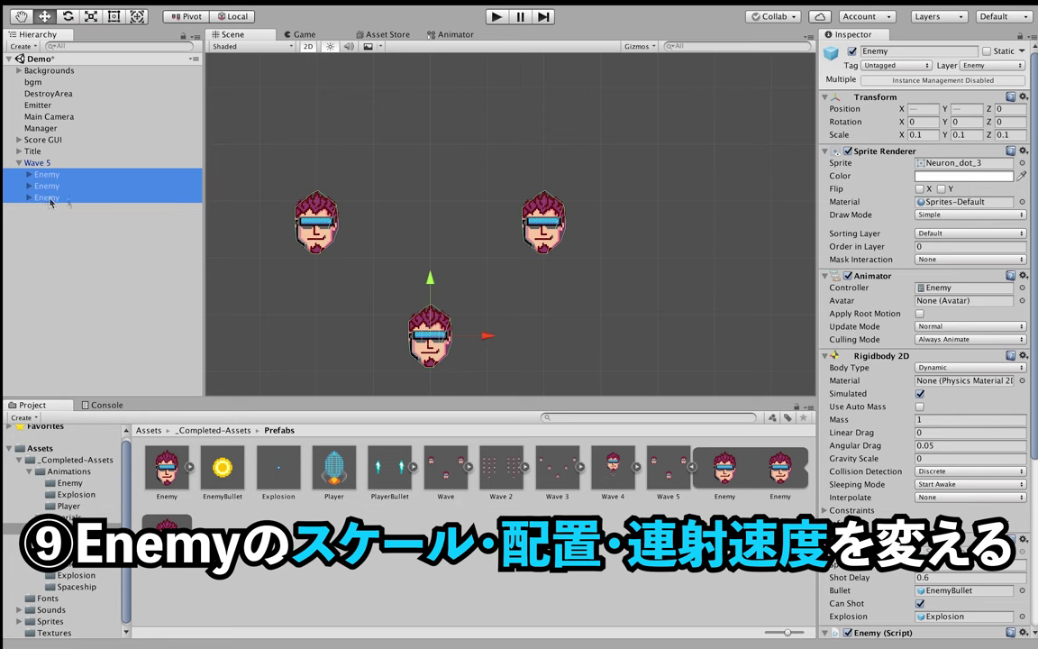
pyautogui.scroll(-1, 424, 189)
pyautogui.scroll(-2, 445, 196)
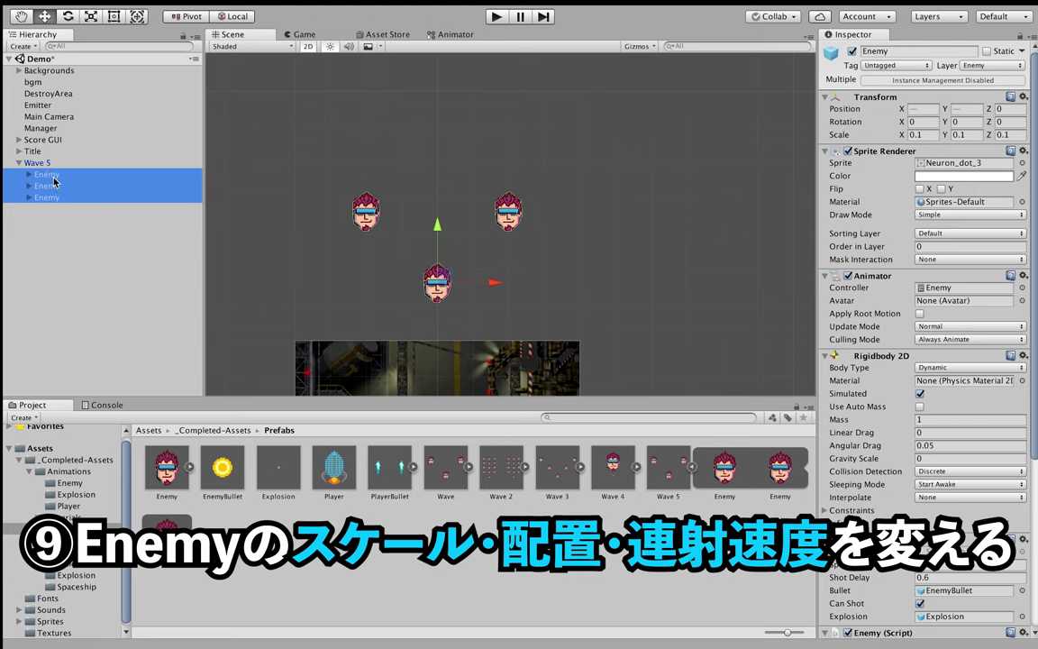
pyautogui.hotkey('ctrl', 'd')
pyautogui.scroll(-1, 397, 185)
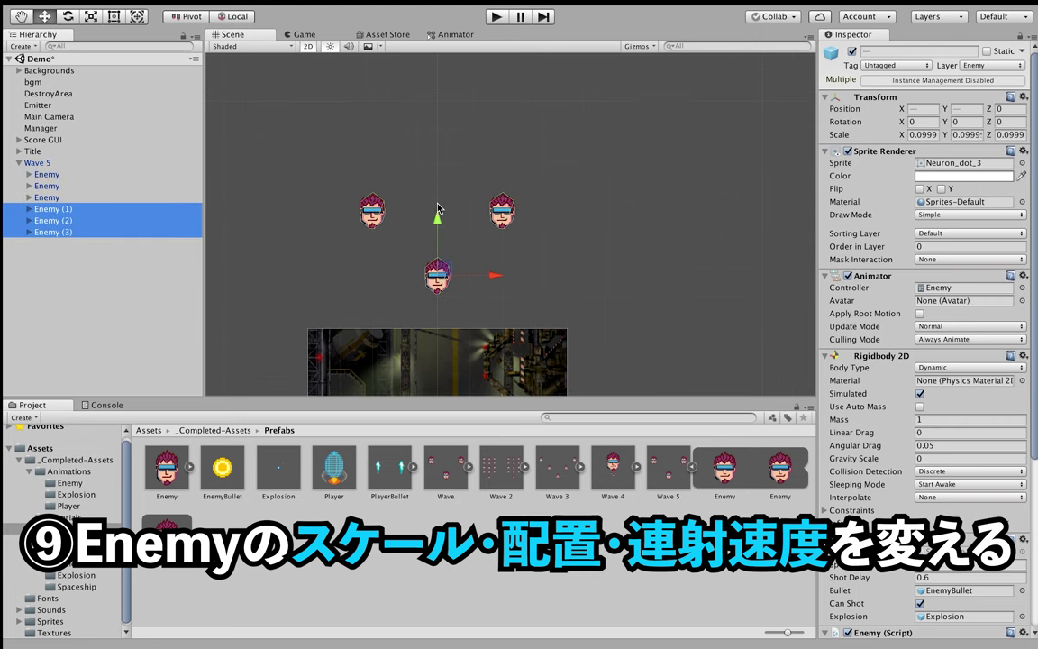
pyautogui.scroll(-2, 419, 185)
pyautogui.moveTo(495, 267); pyautogui.dragTo(442, 265)
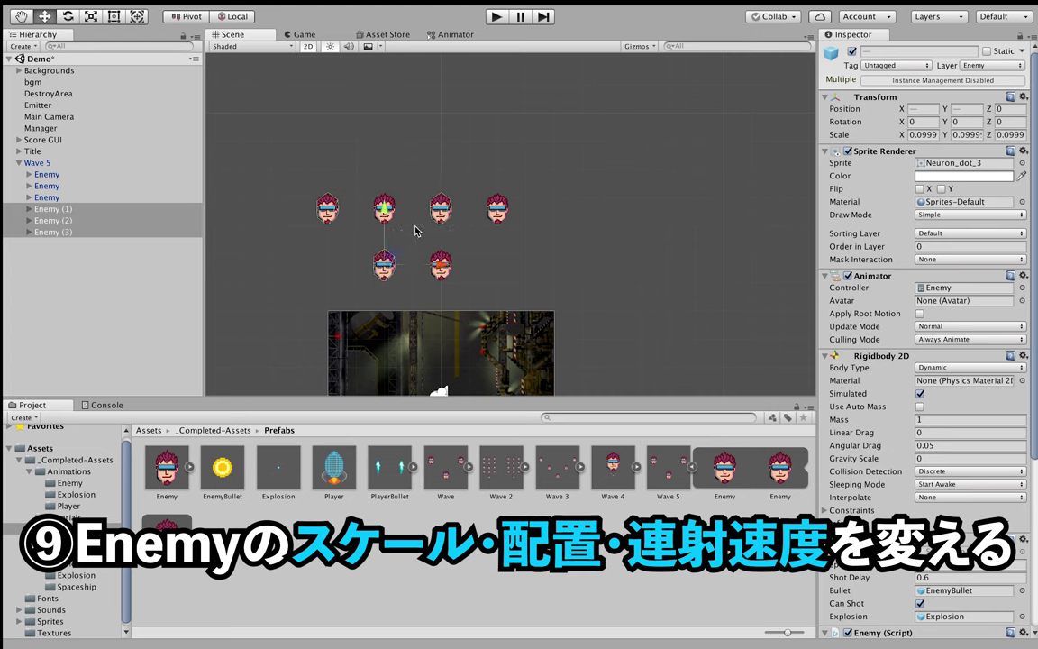
pyautogui.hotkey('ctrl', 'd')
pyautogui.moveTo(444, 271)
pyautogui.mouseDown()
pyautogui.moveTo(635, 273)
pyautogui.moveTo(655, 262)
pyautogui.moveTo(552, 253)
pyautogui.mouseUp()
pyautogui.hotkey('ctrl', 'z')
pyautogui.hotkey('ctrl', 'z')
pyautogui.hotkey('ctrl', 'z')
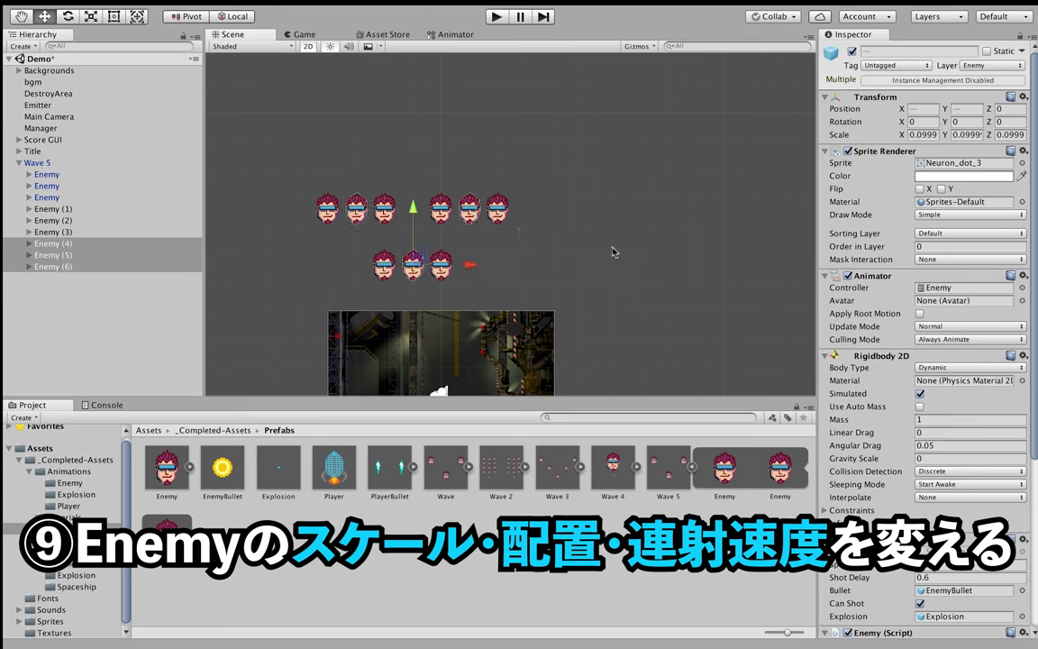
pyautogui.hotkey('ctrl', 'z')
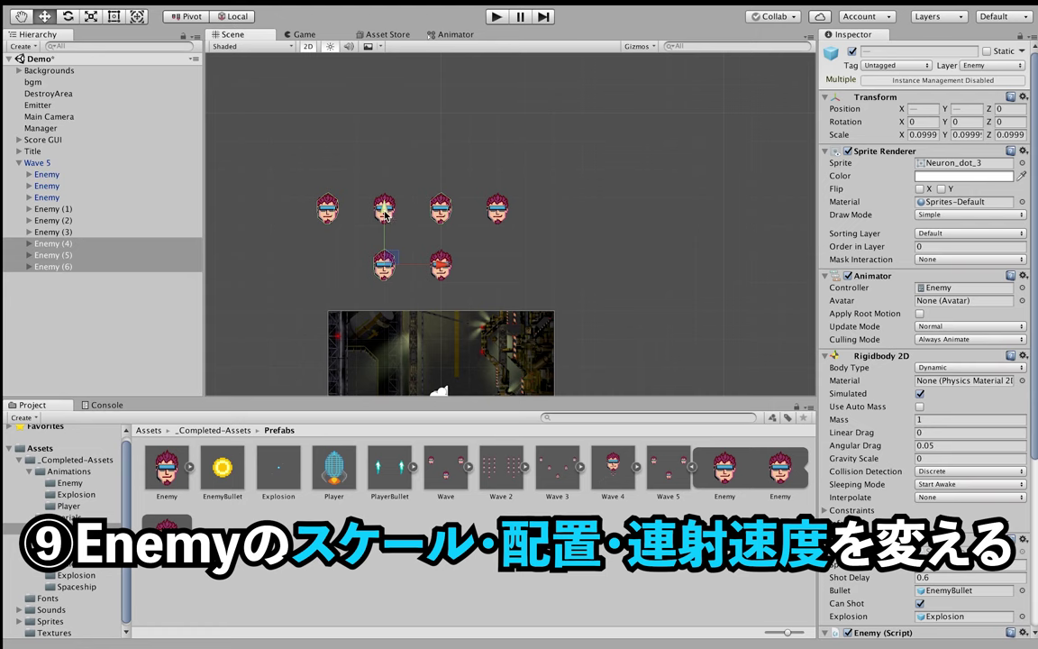
pyautogui.hotkey('ctrl', 'z')
# Raise Enemy (1) to (3), then duplicate three enemies and move the copies up into the top row
pyautogui.moveTo(395, 213); pyautogui.dragTo(443, 159)
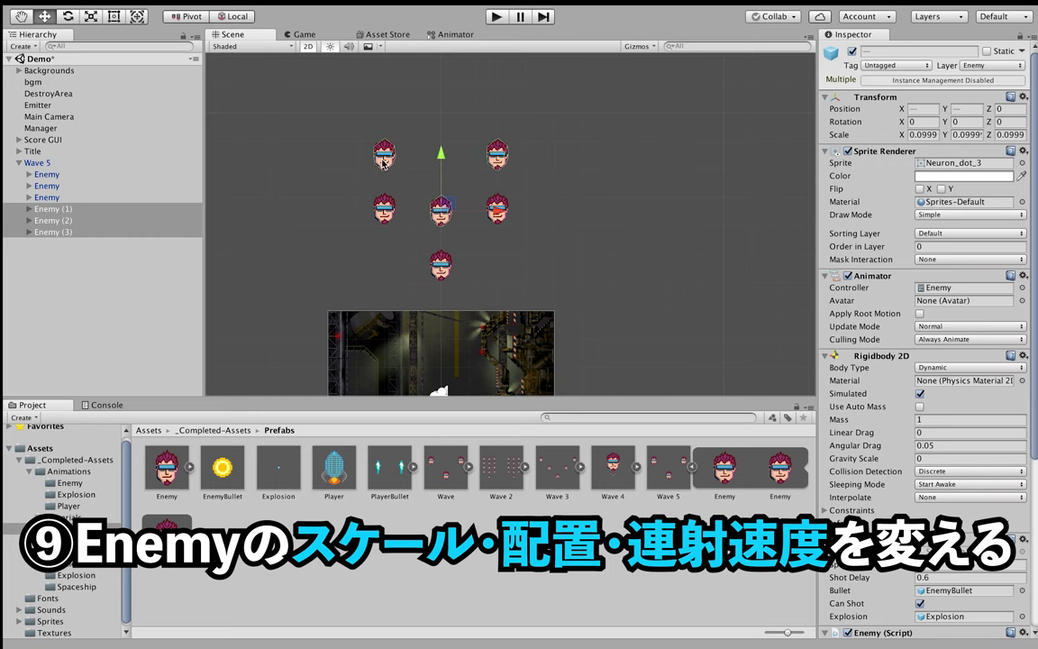
pyautogui.click(358, 195)
pyautogui.click(382, 200)
pyautogui.click(360, 198)
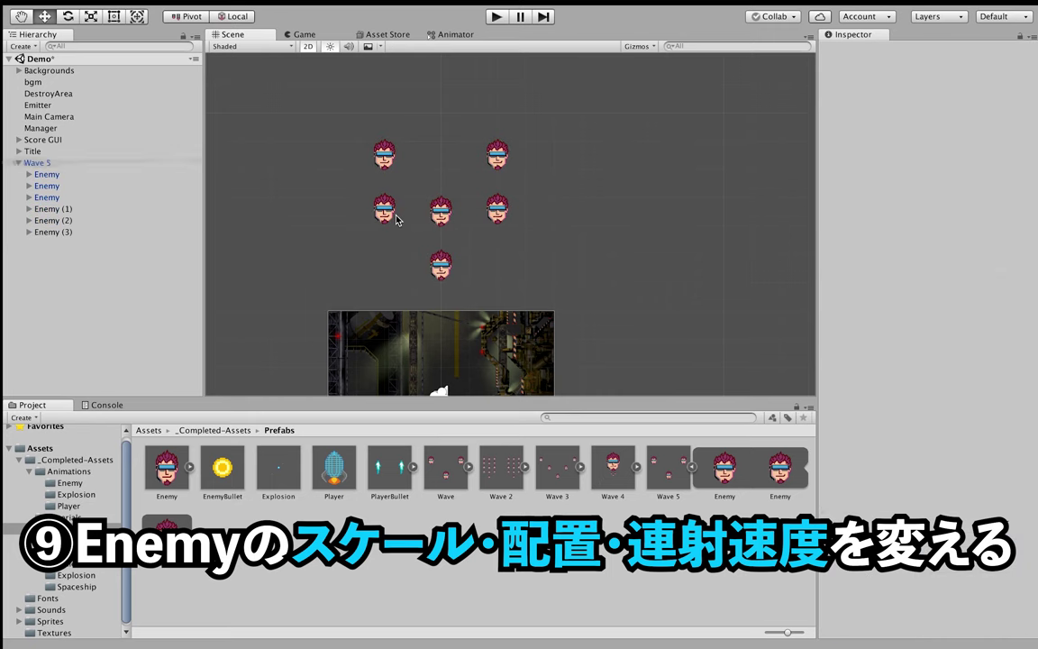
pyautogui.click(54, 185)
pyautogui.click(52, 197)
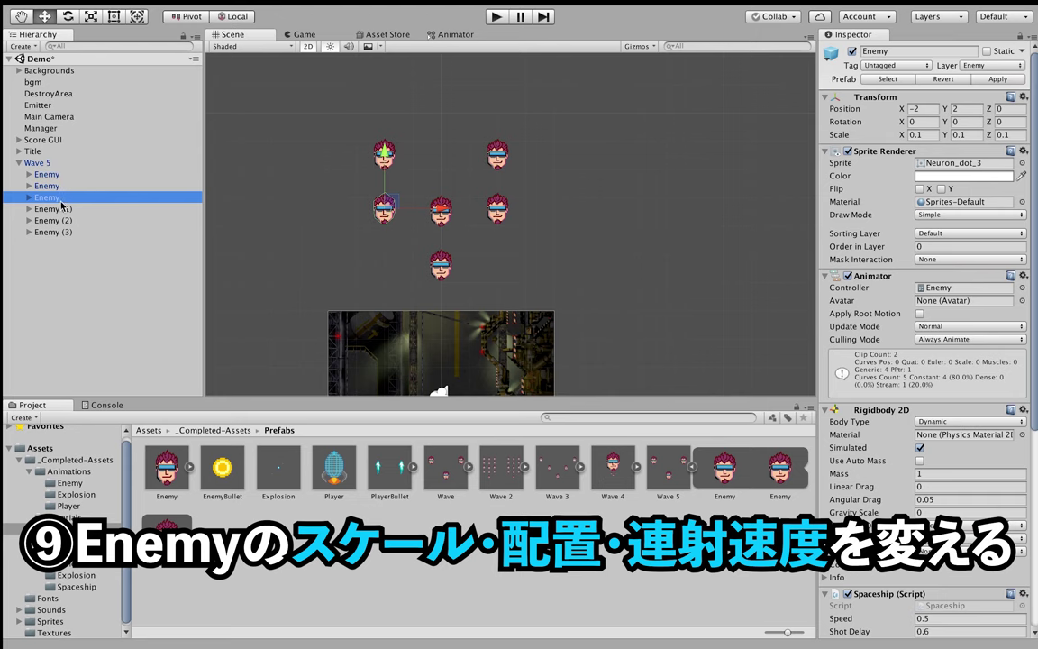
pyautogui.keyDown('shift'); pyautogui.click(56, 209); pyautogui.keyUp('shift')
pyautogui.hotkey('shift', 'Down')
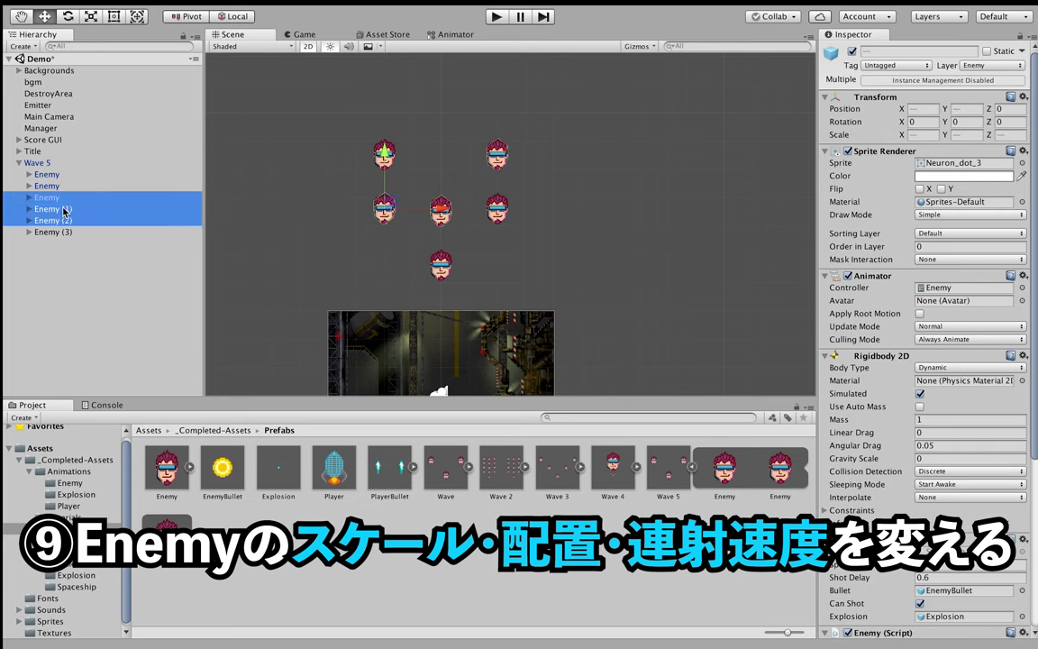
pyautogui.click(55, 186)
pyautogui.hotkey('shift', 'Down')
pyautogui.hotkey('shift', 'Down')
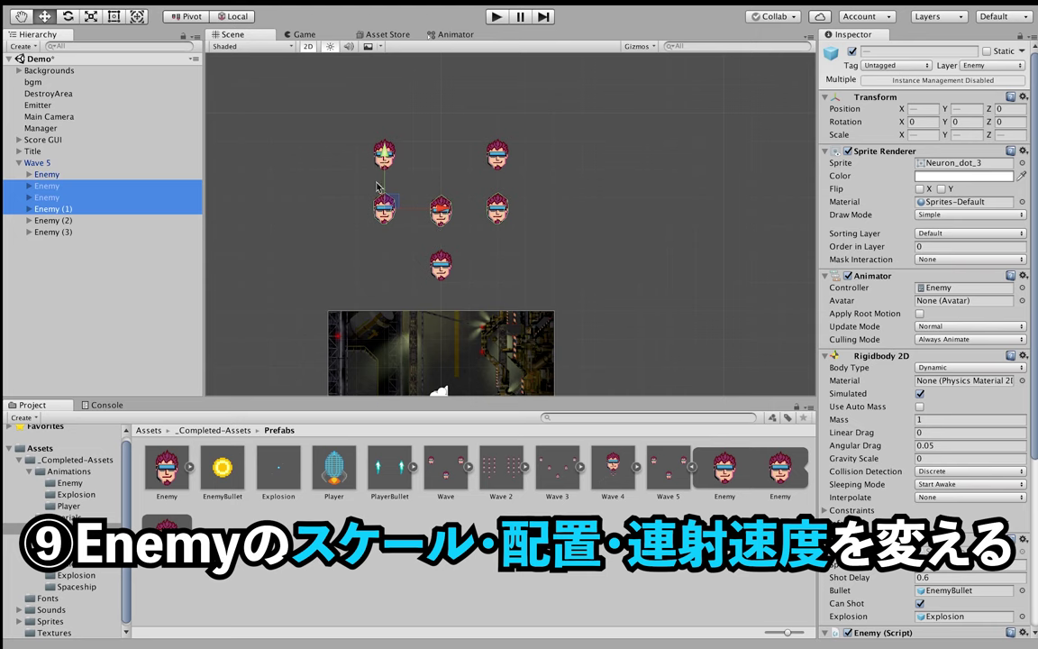
pyautogui.hotkey('ctrl', 'd')
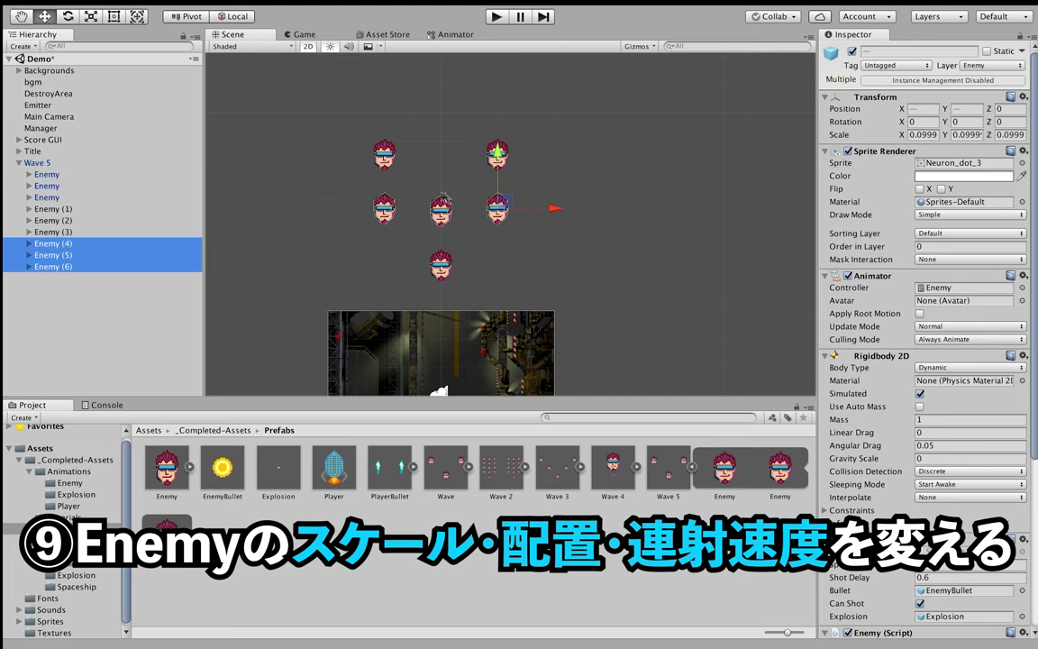
pyautogui.moveTo(500, 159); pyautogui.dragTo(501, 107)
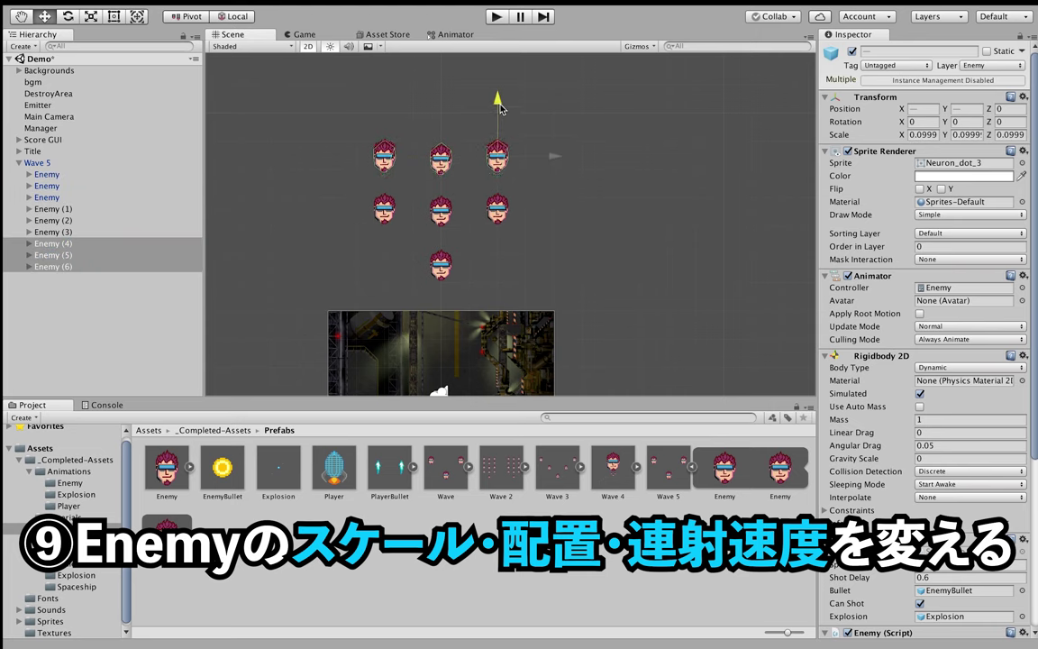
# Widen the top row by sliding Enemy (5) to X -3.91 and Enemy (4) to about X 4
pyautogui.click(63, 266)
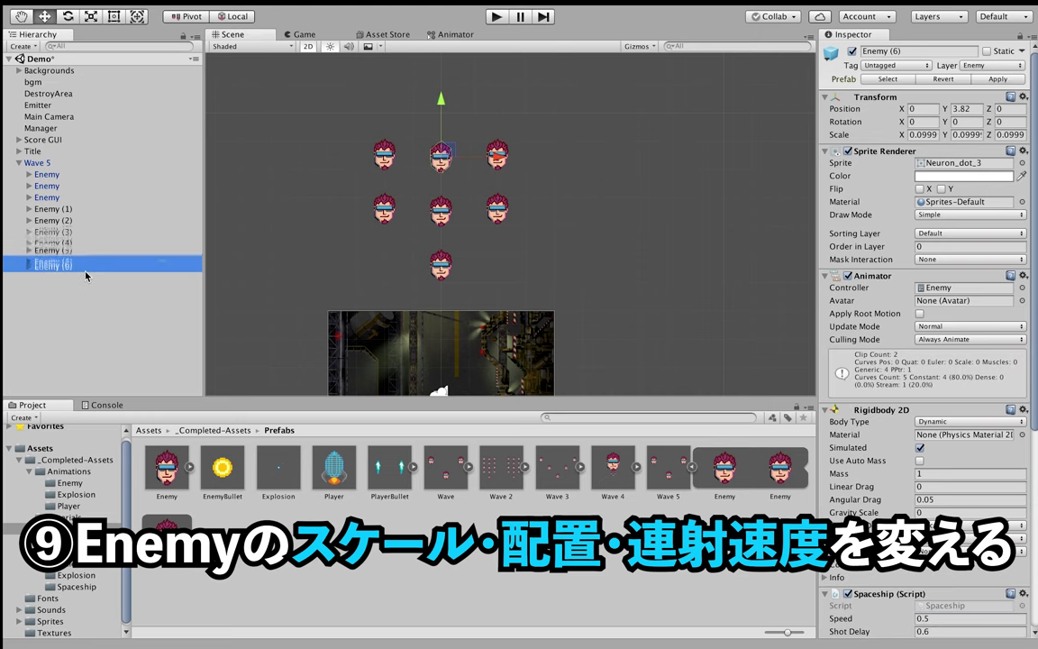
pyautogui.moveTo(83, 267); pyautogui.dragTo(86, 261)
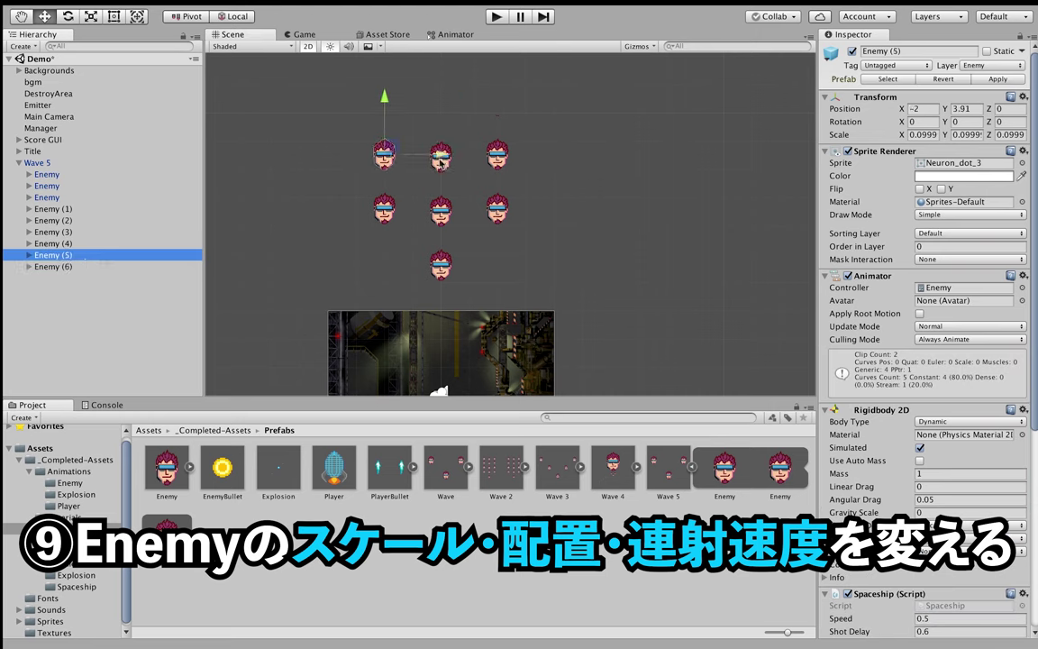
pyautogui.moveTo(438, 163); pyautogui.dragTo(385, 163)
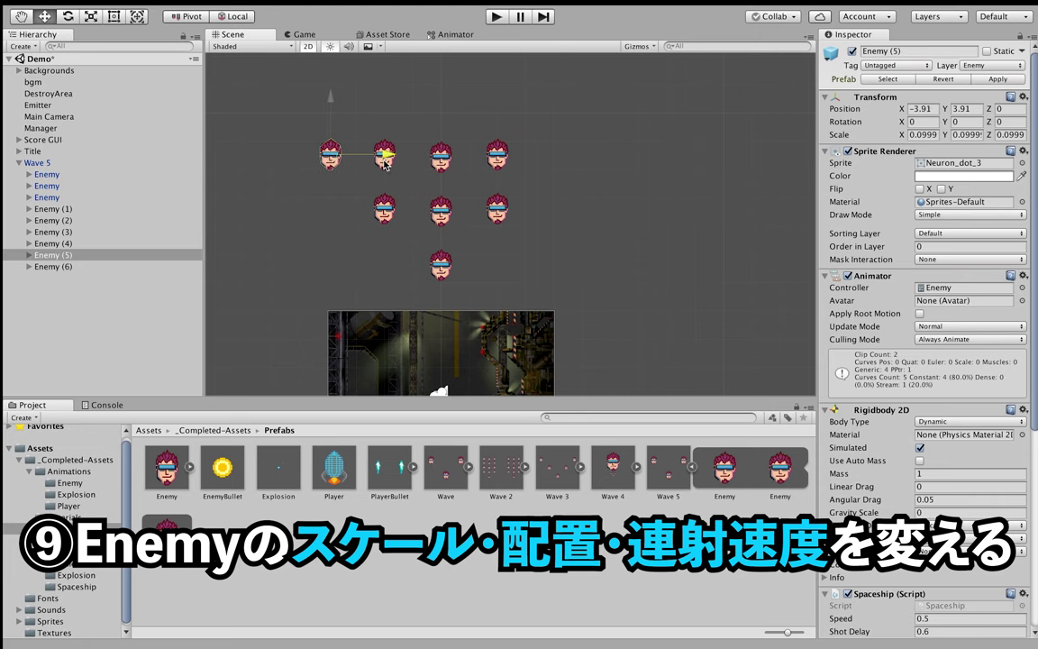
pyautogui.click(86, 243)
pyautogui.moveTo(552, 154); pyautogui.dragTo(619, 163)
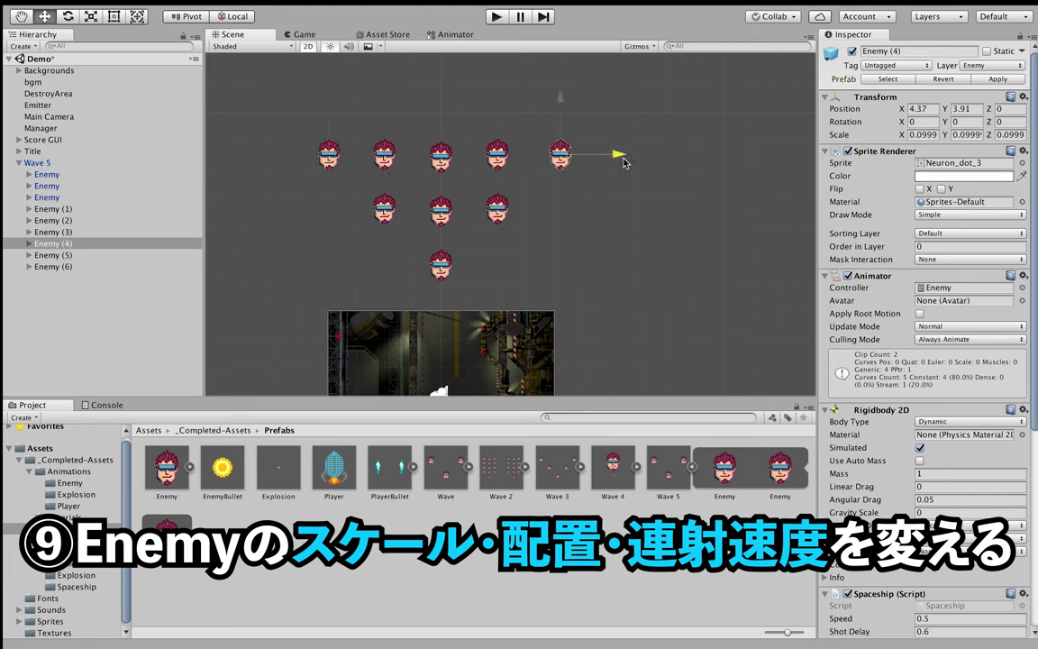
pyautogui.click(591, 227)
pyautogui.scroll(-1, 467, 211)
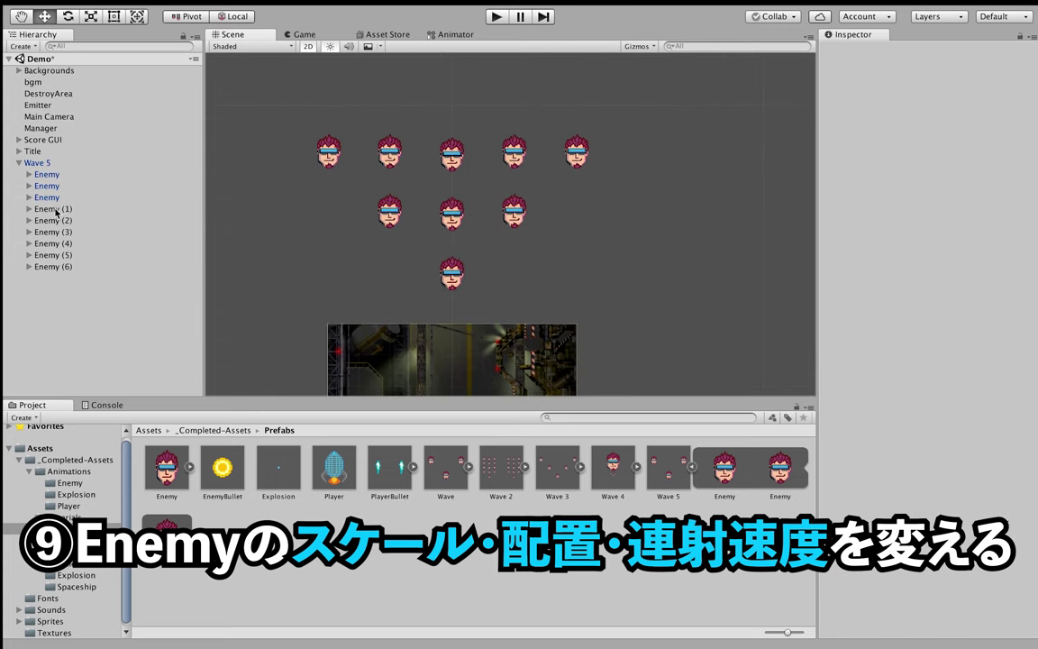
pyautogui.click(55, 209)
# Select the Wave 5 enemies and clear their Point value of 2000
pyautogui.press('Up')
pyautogui.press('Up')
pyautogui.press('Up')
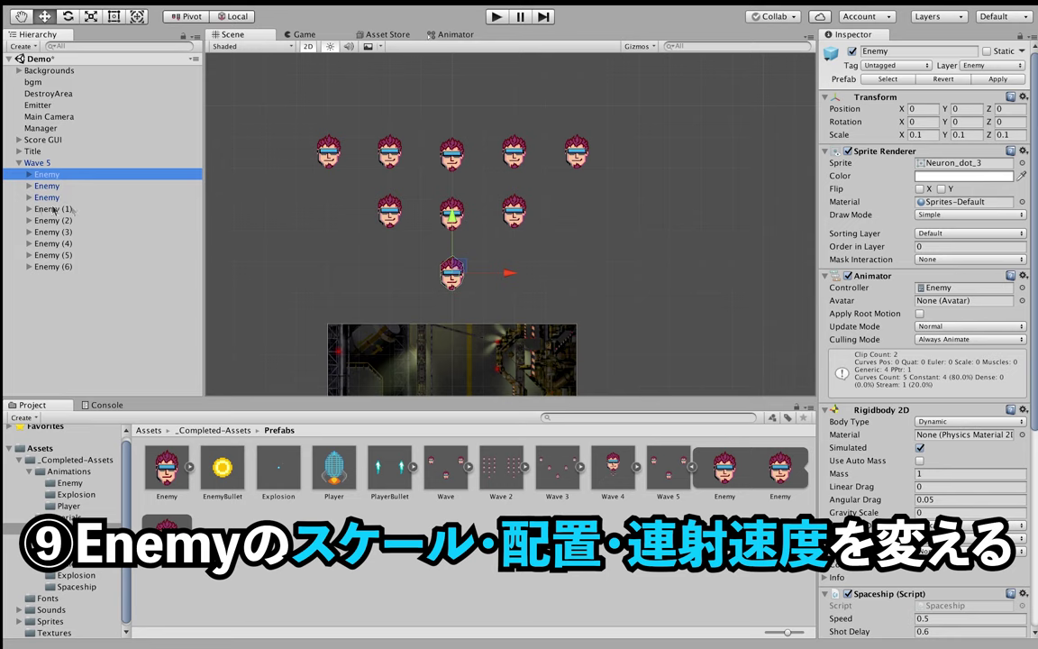
pyautogui.keyDown('shift'); pyautogui.click(41, 264); pyautogui.keyUp('shift')
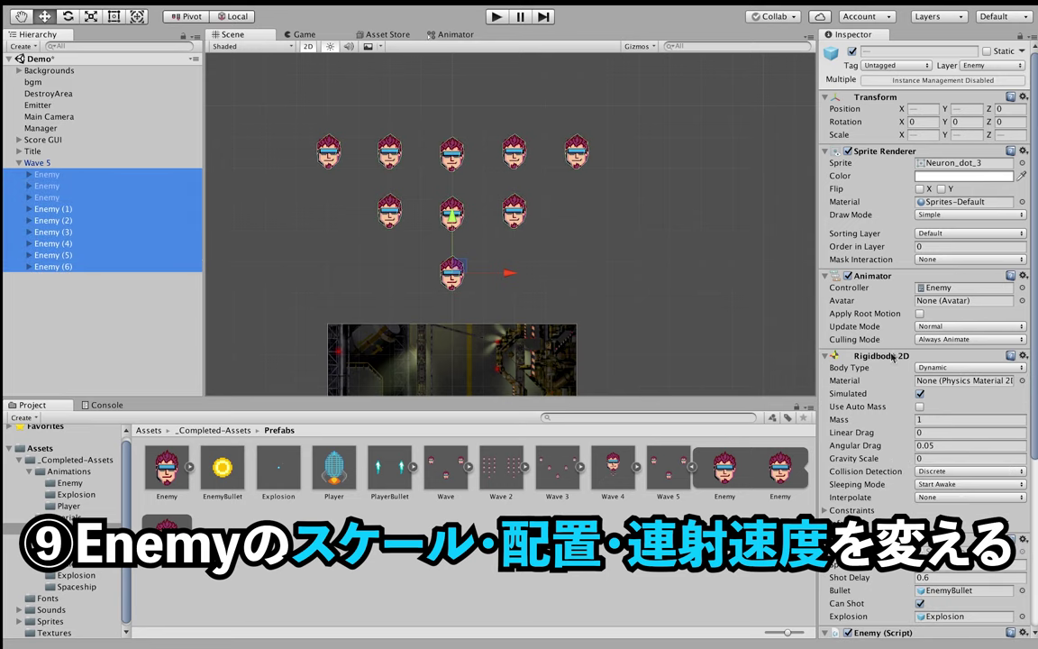
pyautogui.scroll(-1, 892, 358)
pyautogui.scroll(-1, 897, 378)
pyautogui.scroll(-2, 901, 405)
pyautogui.scroll(-1, 908, 431)
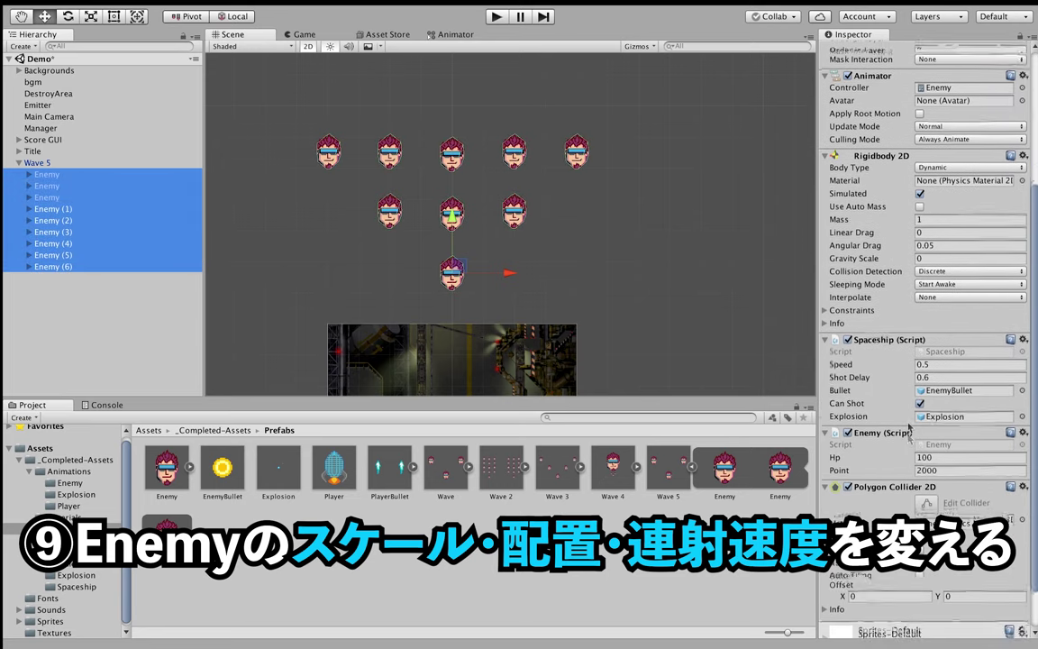
pyautogui.scroll(-1, 909, 431)
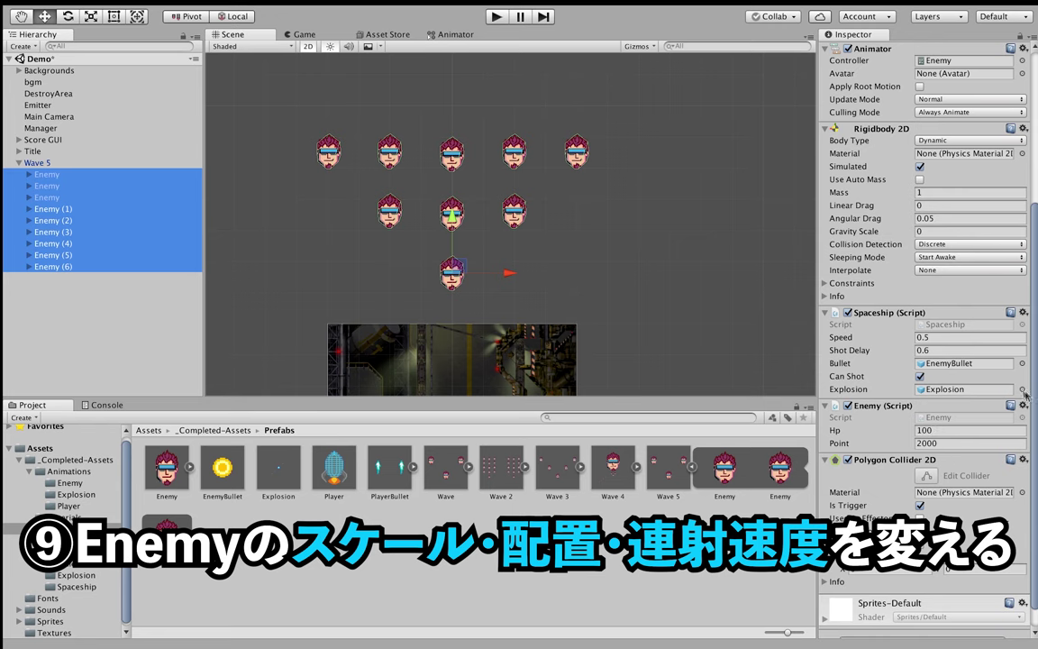
pyautogui.click(966, 442)
pyautogui.press('BackSpace')
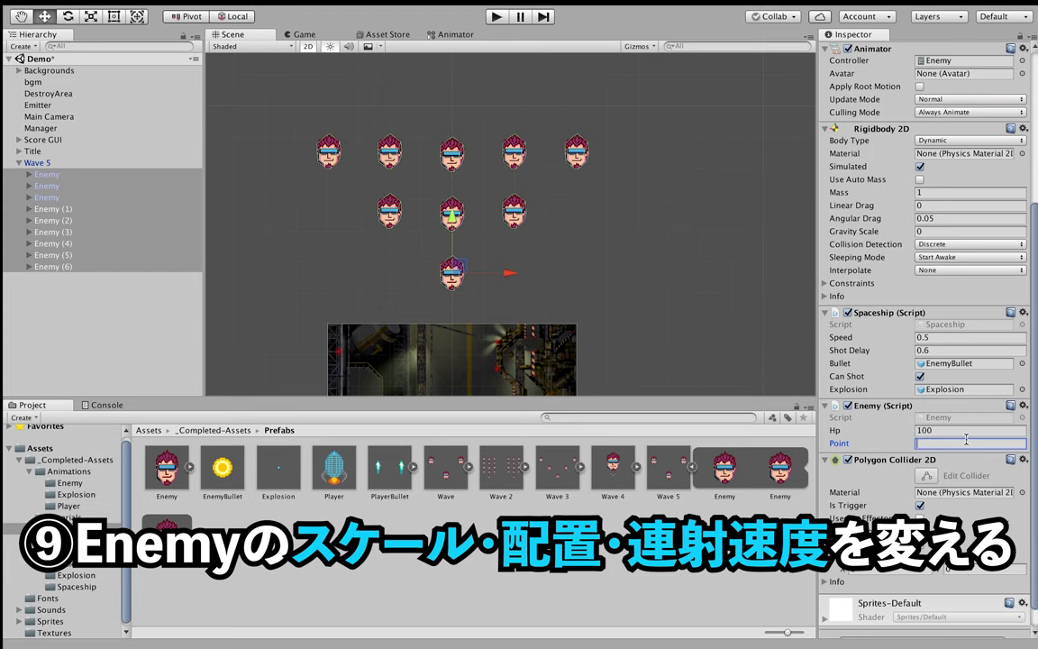
# Reselect all nine Wave 5 enemies and set Point to 300, leaving Hp at 100
pyautogui.click(126, 267)
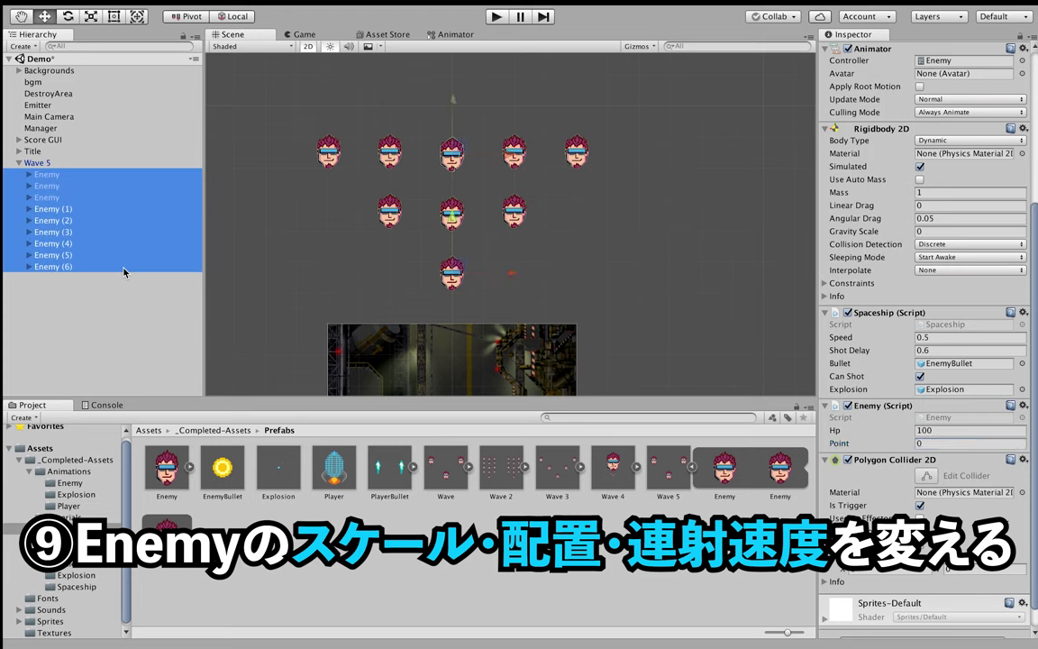
pyautogui.scroll(-3, 923, 360)
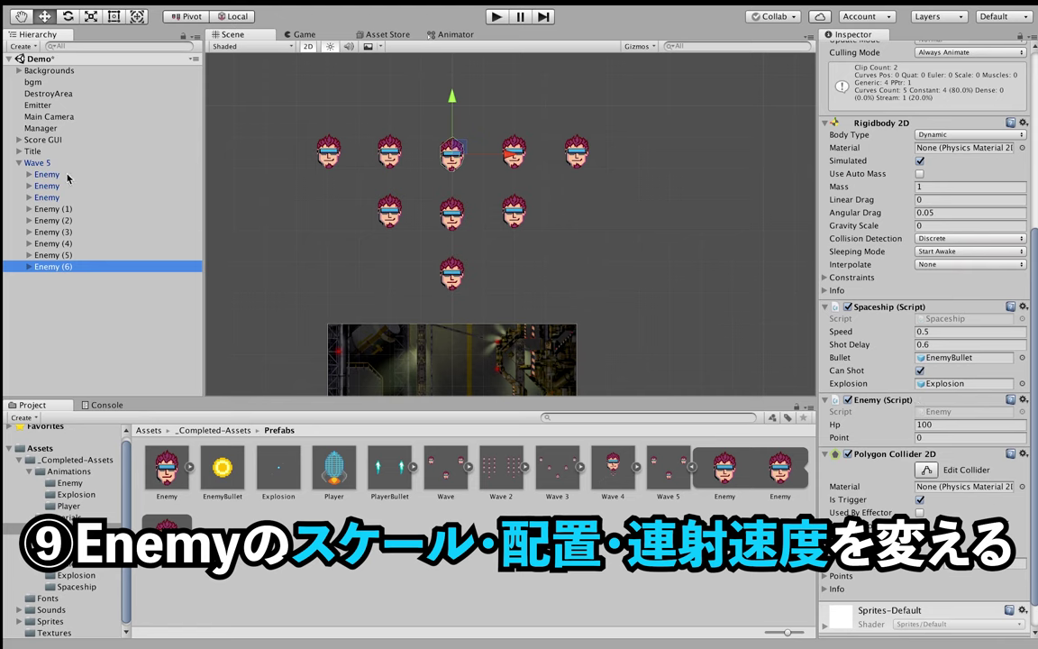
pyautogui.click(68, 175)
pyautogui.rightClick(61, 266)
pyautogui.click(151, 261)
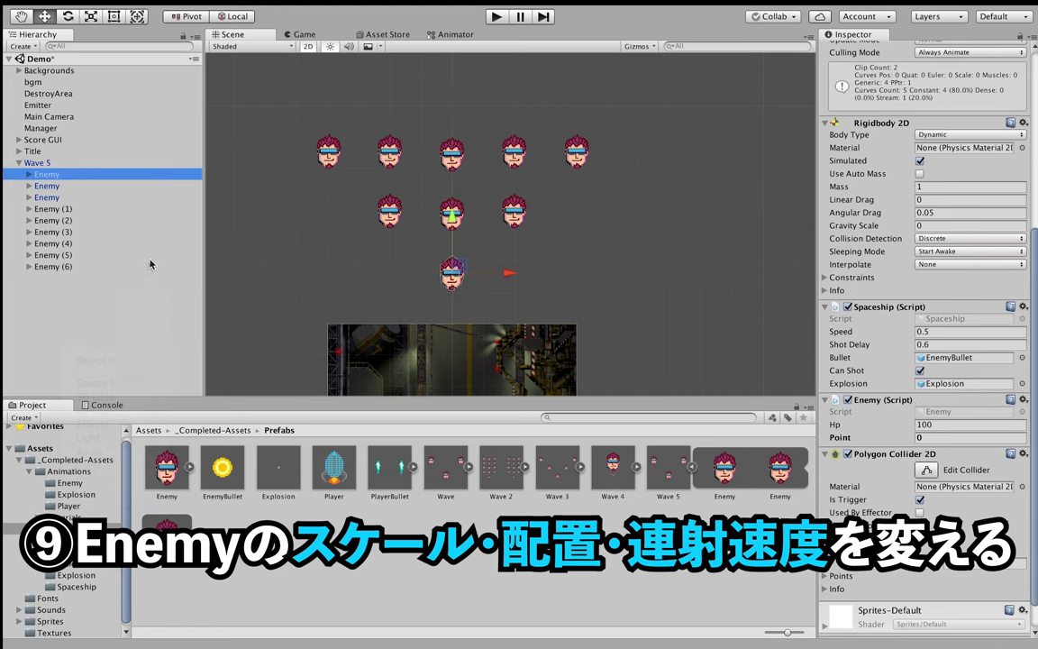
pyautogui.click(135, 267)
pyautogui.keyDown('shift'); pyautogui.click(133, 177); pyautogui.keyUp('shift')
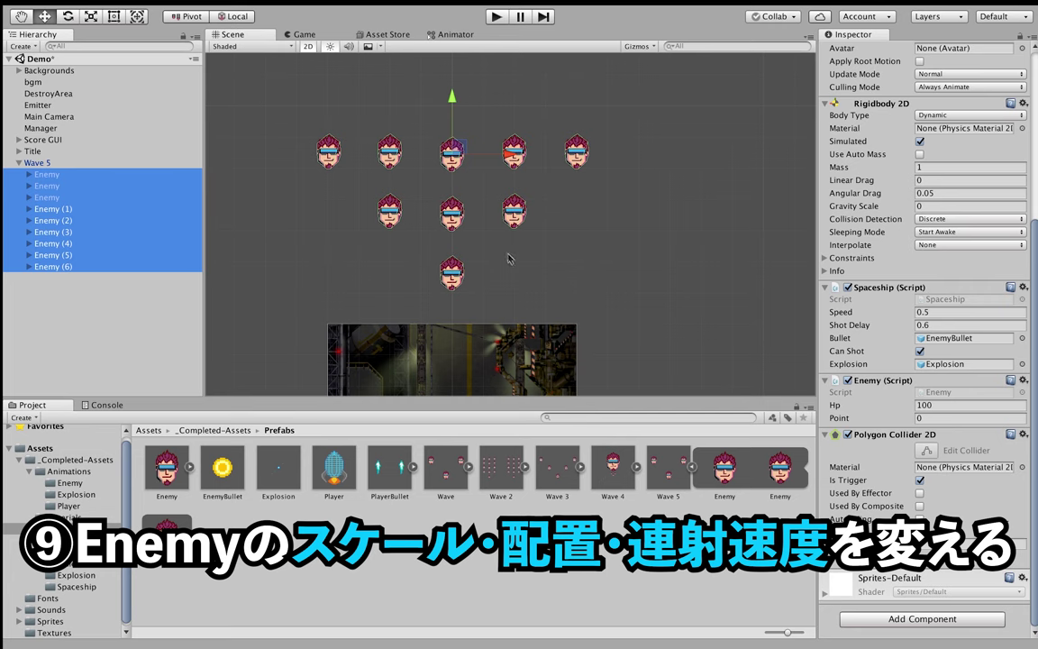
pyautogui.click(940, 417)
pyautogui.write('300')
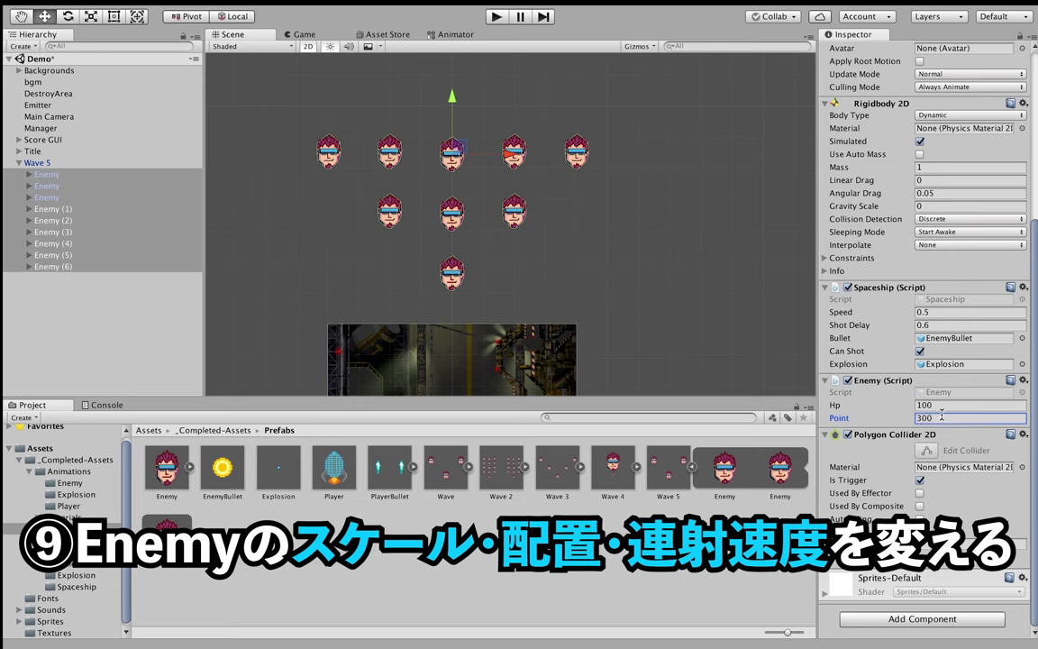
pyautogui.click(938, 405)
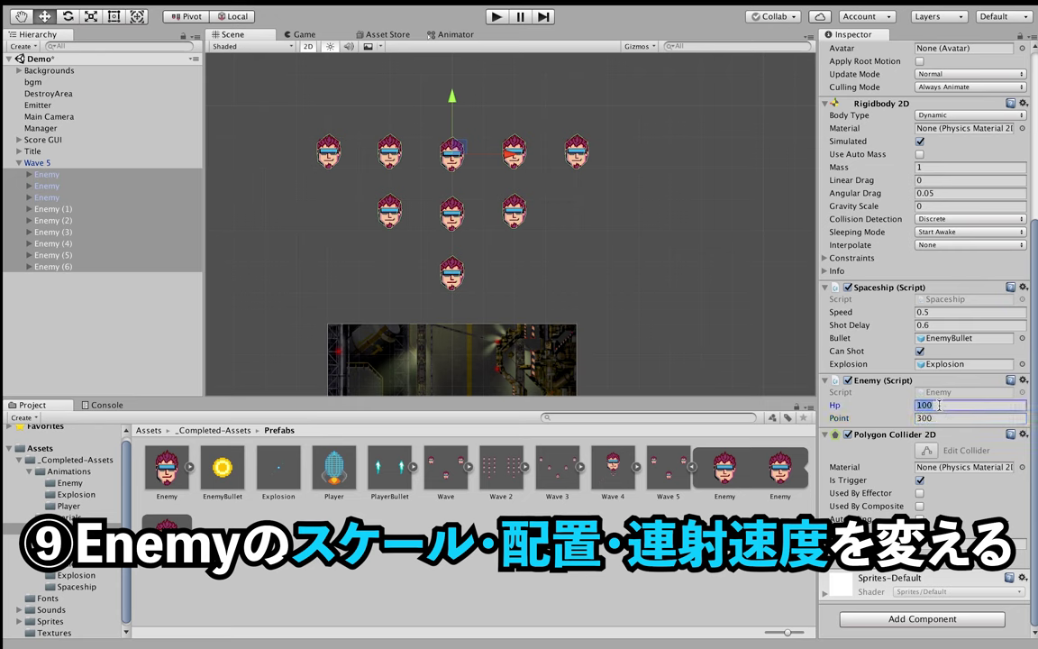
pyautogui.click(915, 408)
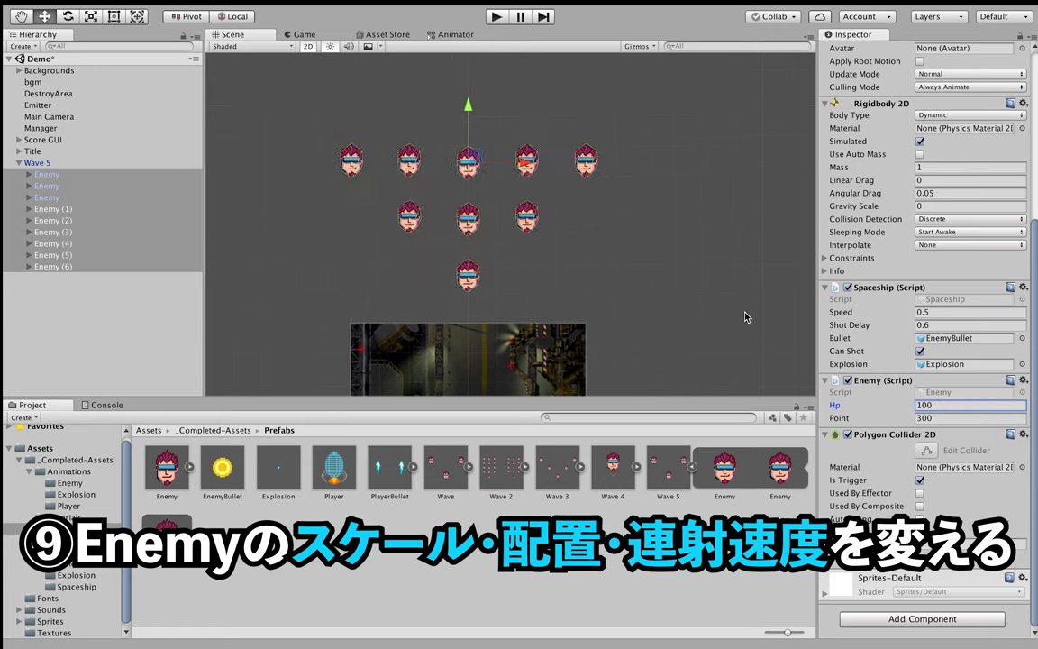
pyautogui.scroll(2, 703, 289)
pyautogui.moveTo(703, 290); pyautogui.dragTo(762, 231, button='middle')
pyautogui.scroll(-1, 621, 248)
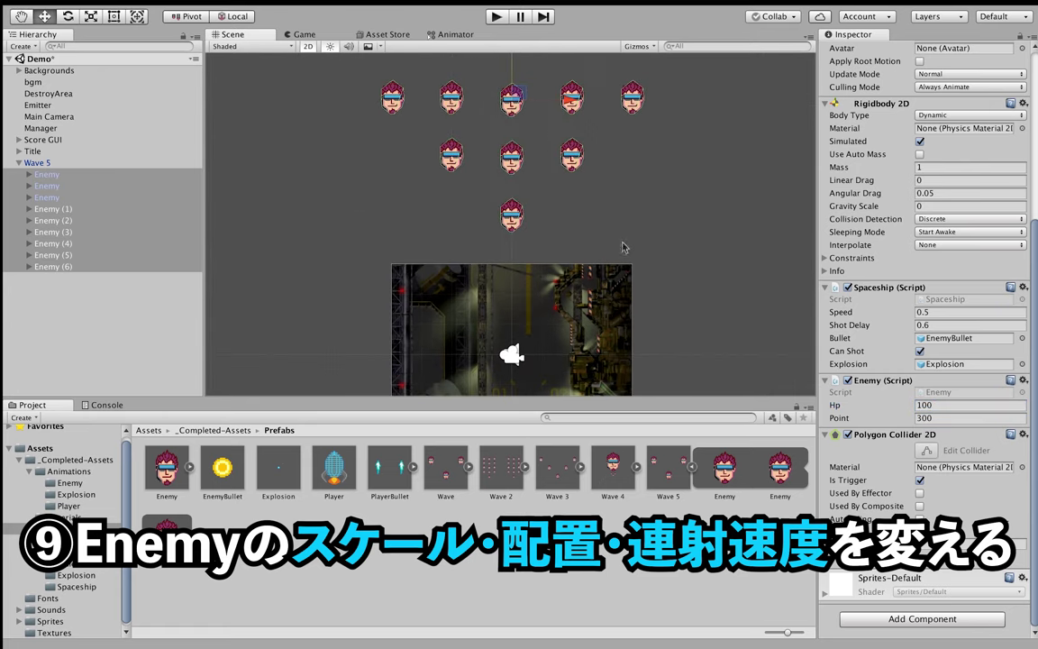
pyautogui.moveTo(621, 248); pyautogui.dragTo(616, 214, button='middle')
pyautogui.moveTo(668, 300); pyautogui.dragTo(646, 284, button='middle')
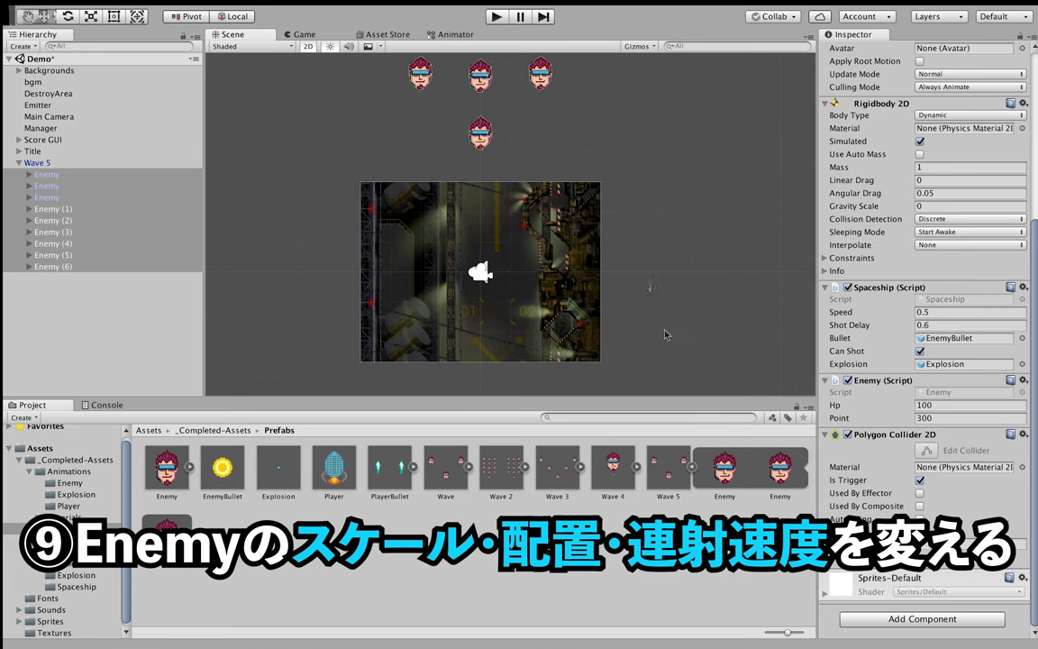
# Apply the nine-enemy formation to the Wave 5 prefab and delete the Wave 5 instance
pyautogui.click(691, 467)
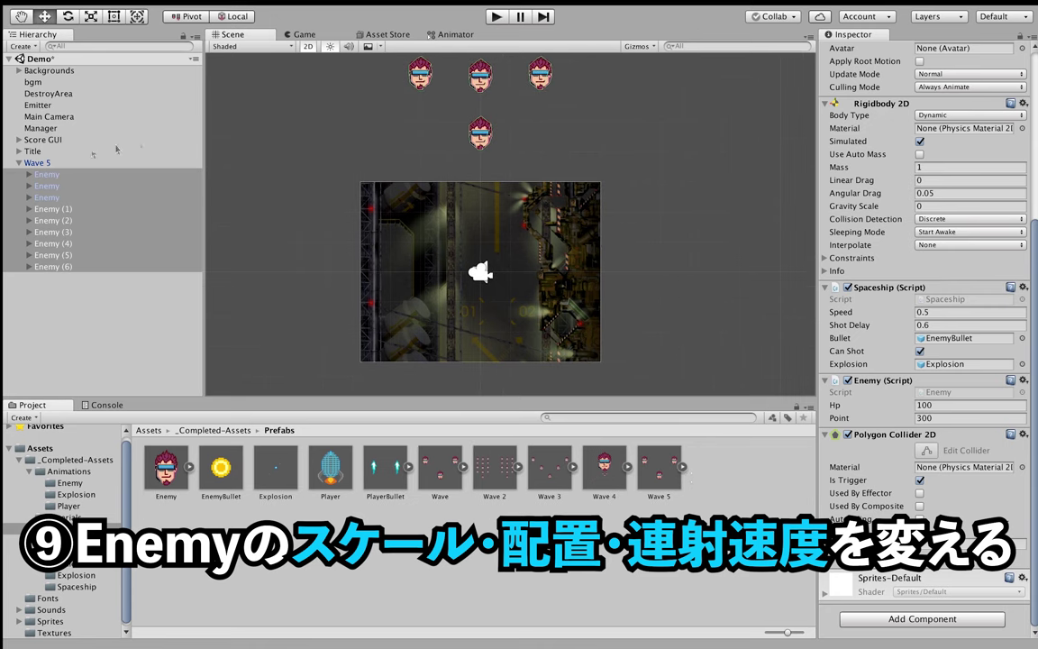
pyautogui.click(38, 162)
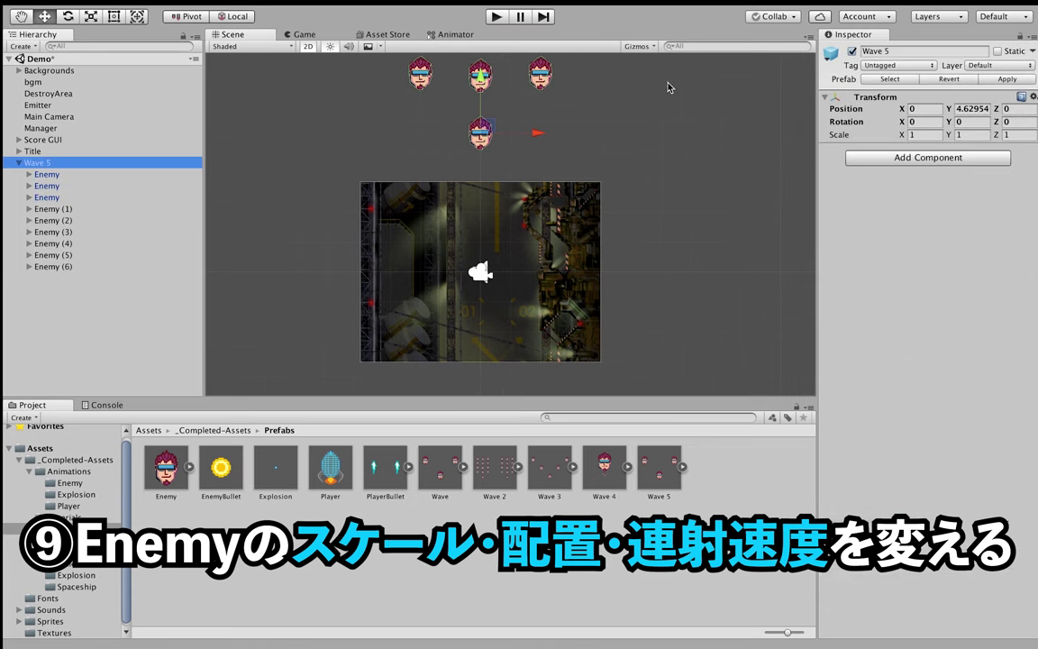
pyautogui.click(1026, 79)
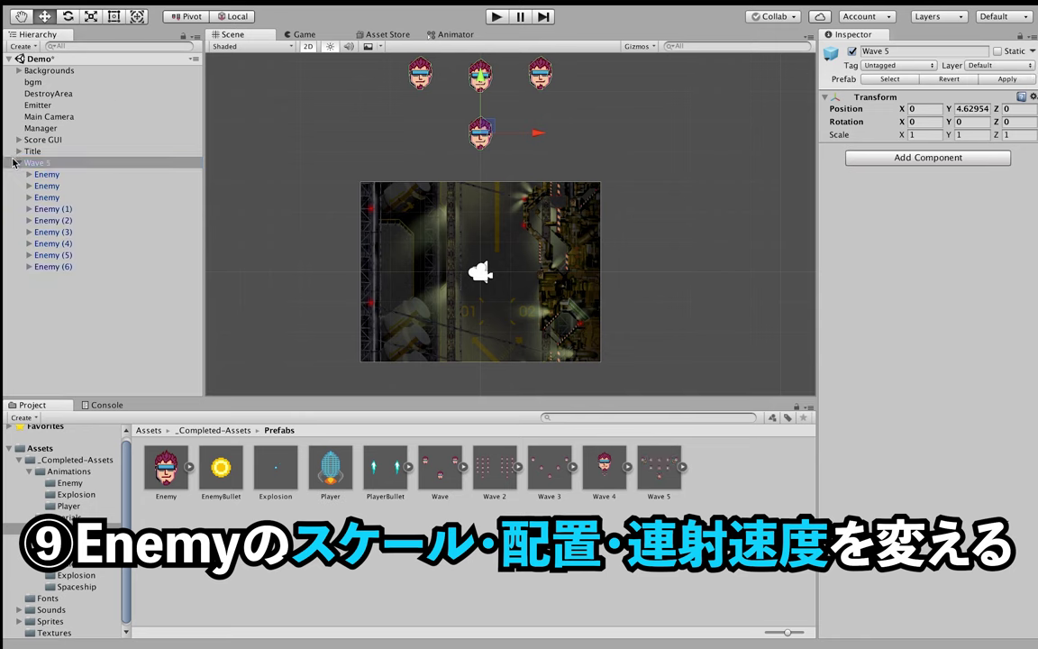
pyautogui.click(17, 163)
pyautogui.rightClick(25, 163)
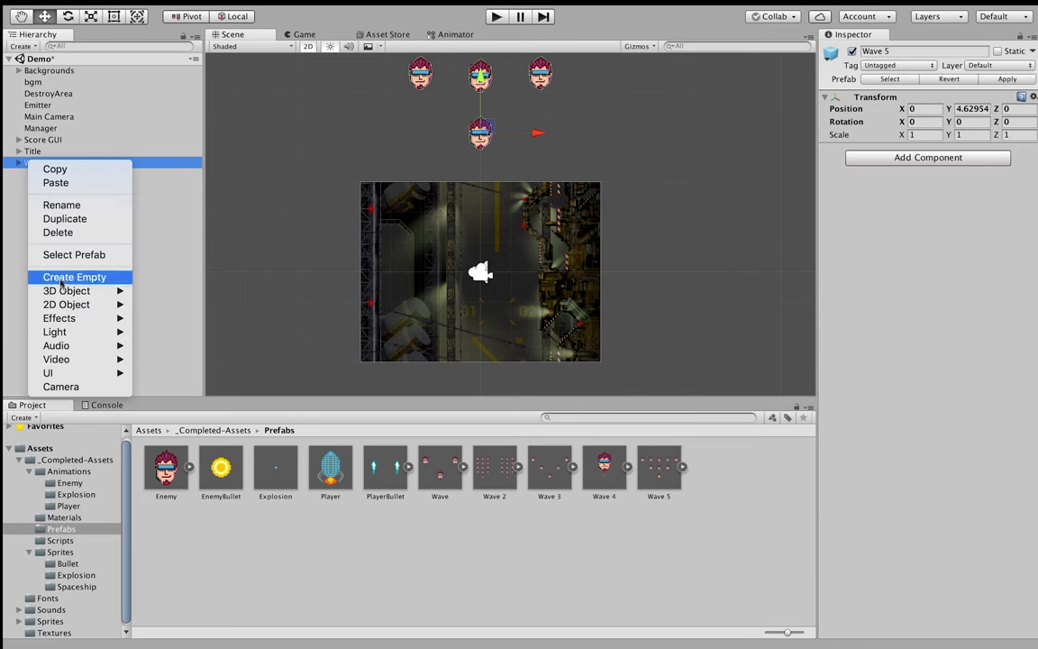
pyautogui.click(58, 232)
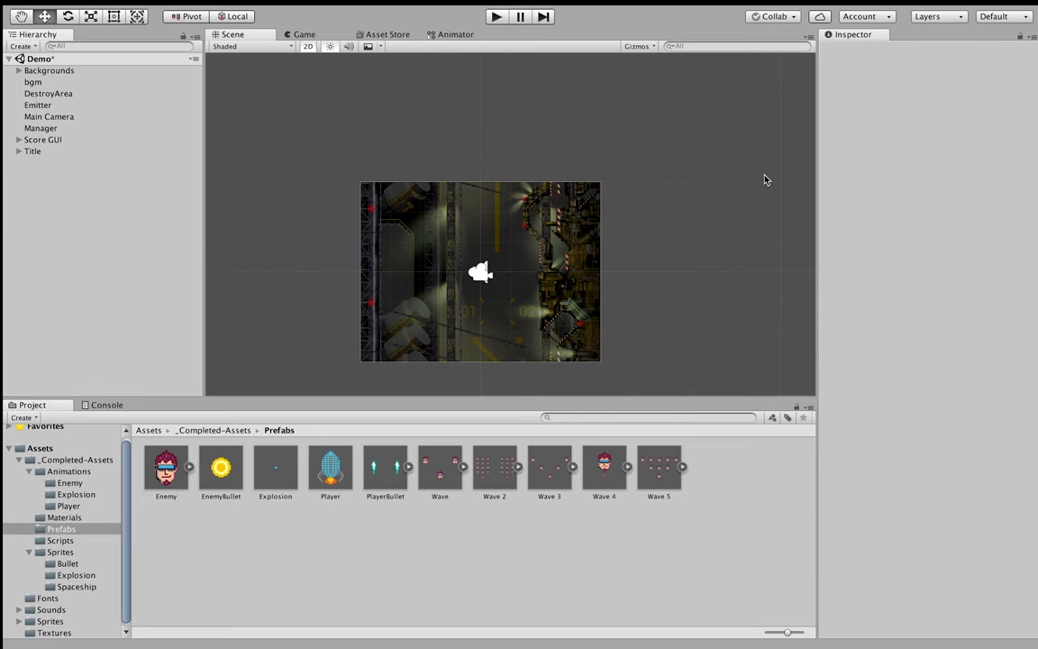
# Inspect the Player prefab's settings in the Inspector
pyautogui.click(330, 465)
pyautogui.scroll(-5, 881, 390)
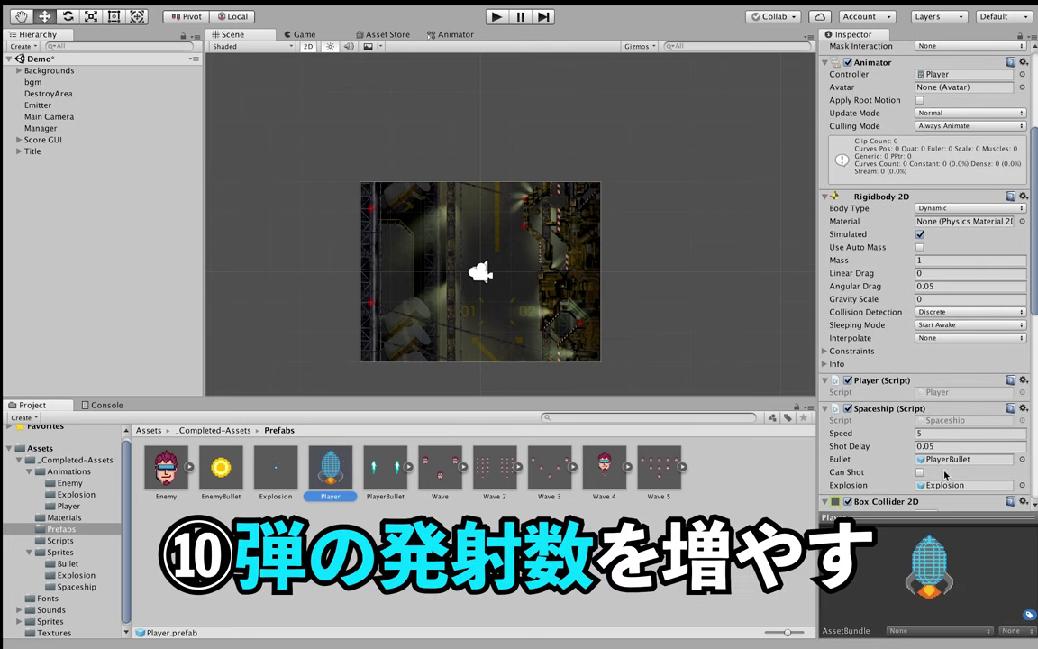
pyautogui.scroll(-1, 937, 431)
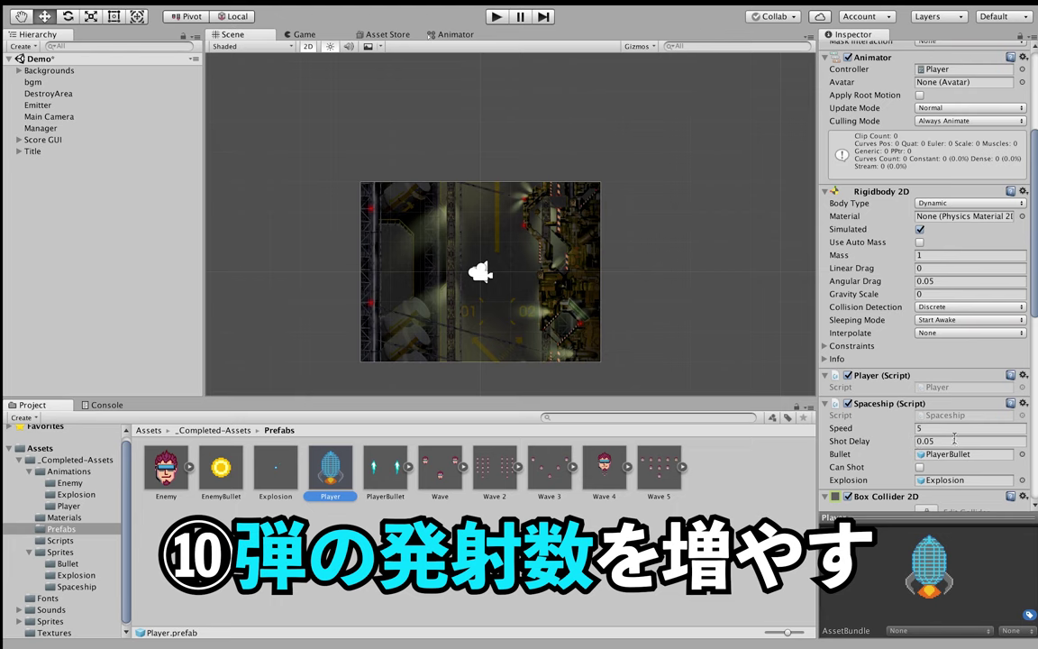
pyautogui.scroll(-2, 842, 427)
pyautogui.scroll(-2, 843, 428)
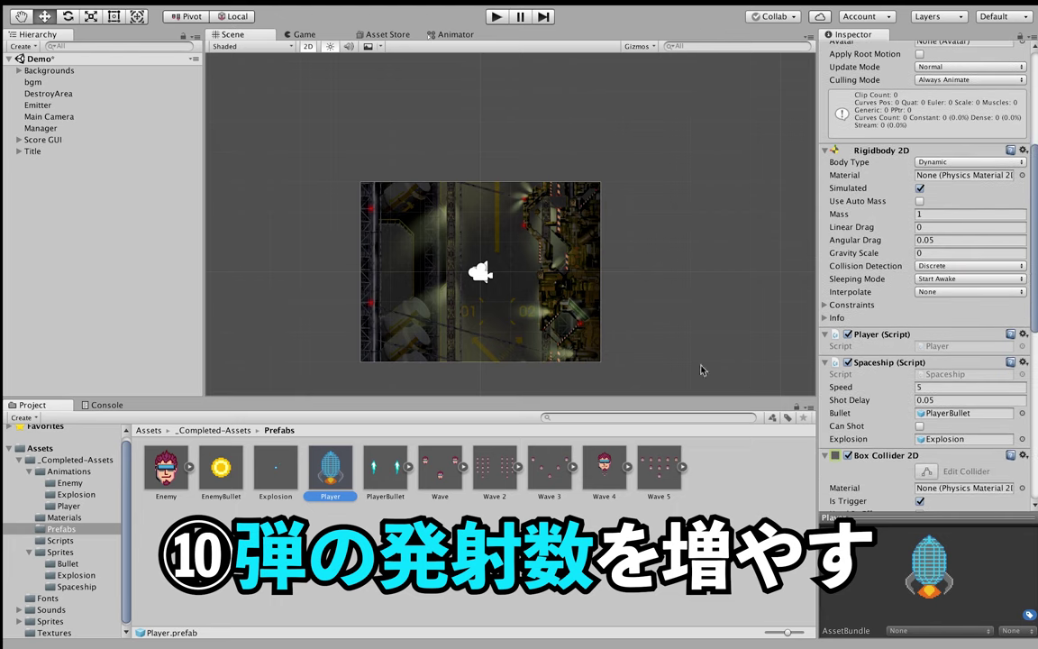
pyautogui.scroll(-2, 842, 427)
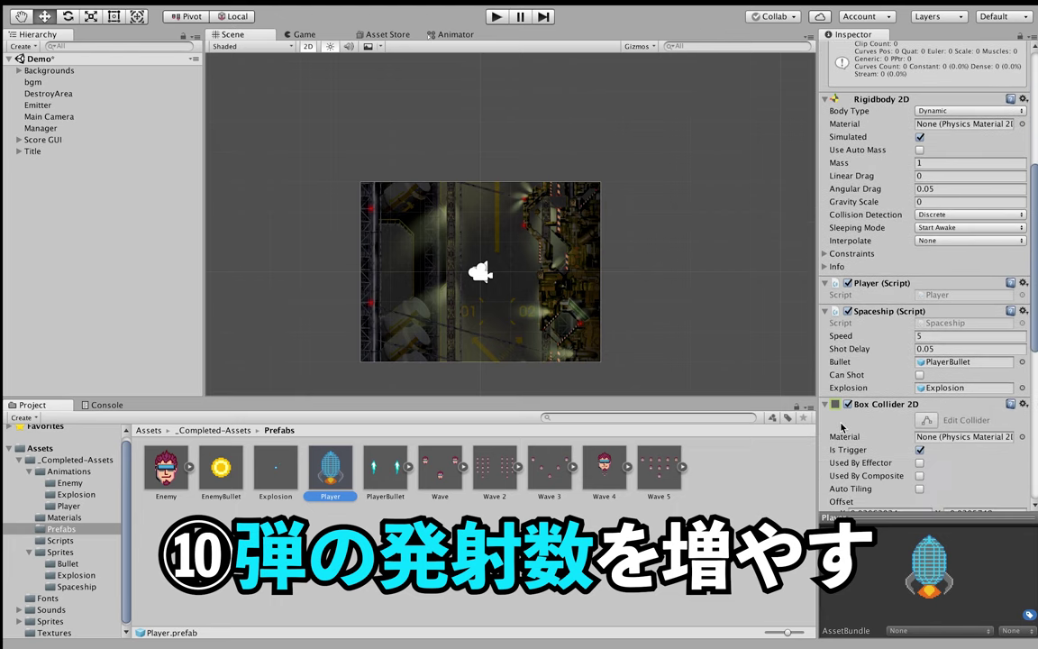
# Place a PlayerBullet prefab instance, holding its two Bullet sprites, into the Demo scene
pyautogui.click(408, 468)
pyautogui.click(434, 467)
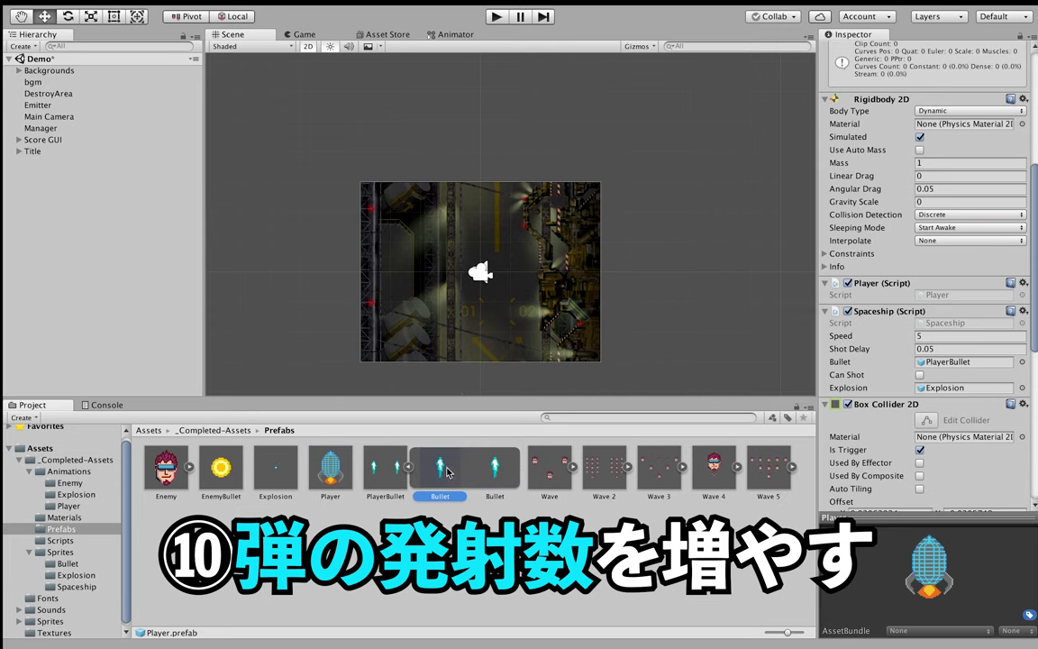
pyautogui.moveTo(385, 466); pyautogui.dragTo(30, 177)
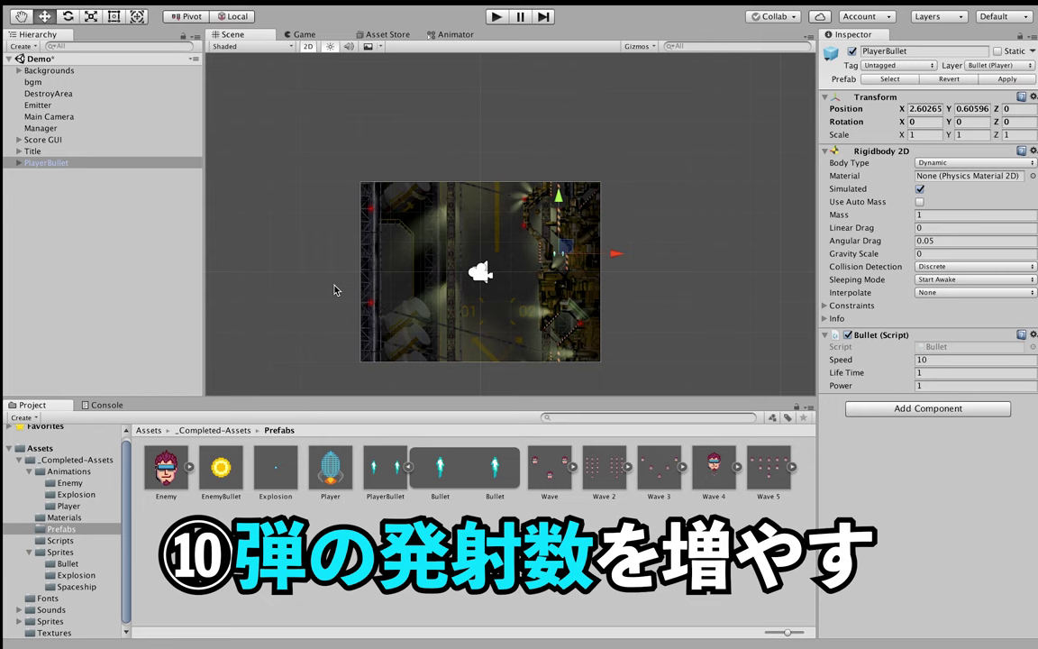
pyautogui.scroll(2, 498, 286)
pyautogui.scroll(2, 499, 286)
pyautogui.scroll(3, 523, 271)
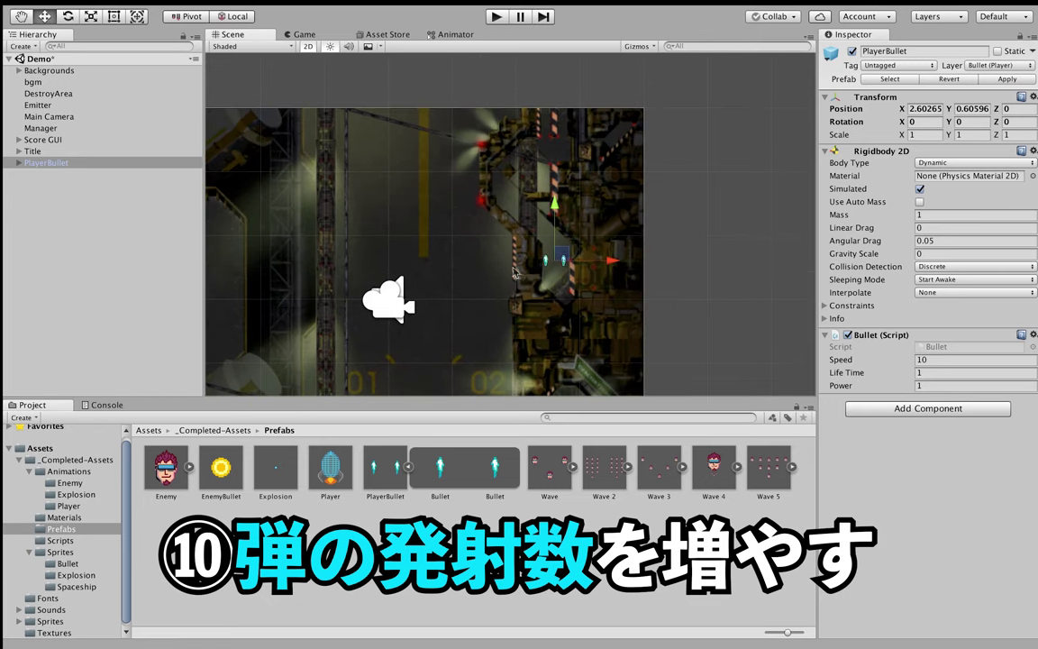
pyautogui.scroll(3, 543, 261)
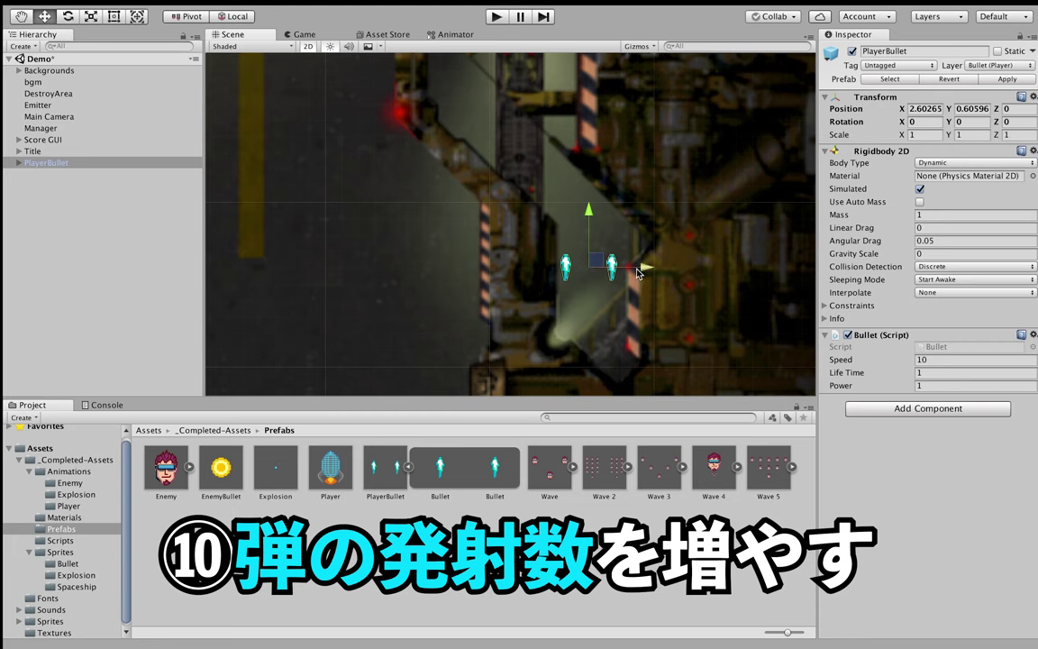
# Select the second Bullet inside PlayerBullet and test-move it left and back
pyautogui.click(20, 162)
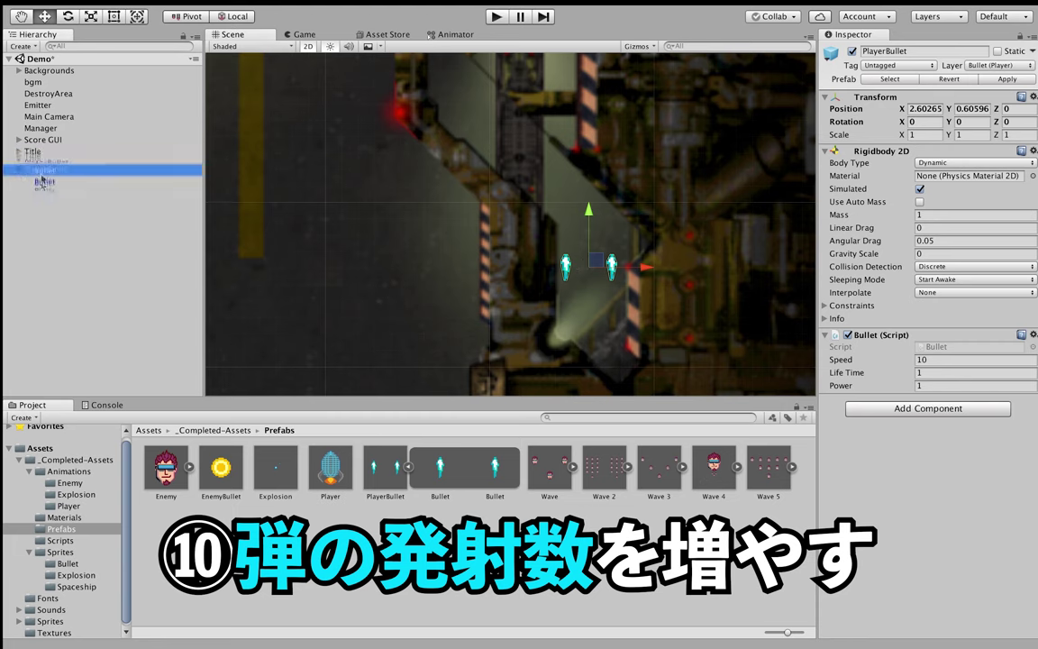
pyautogui.click(43, 185)
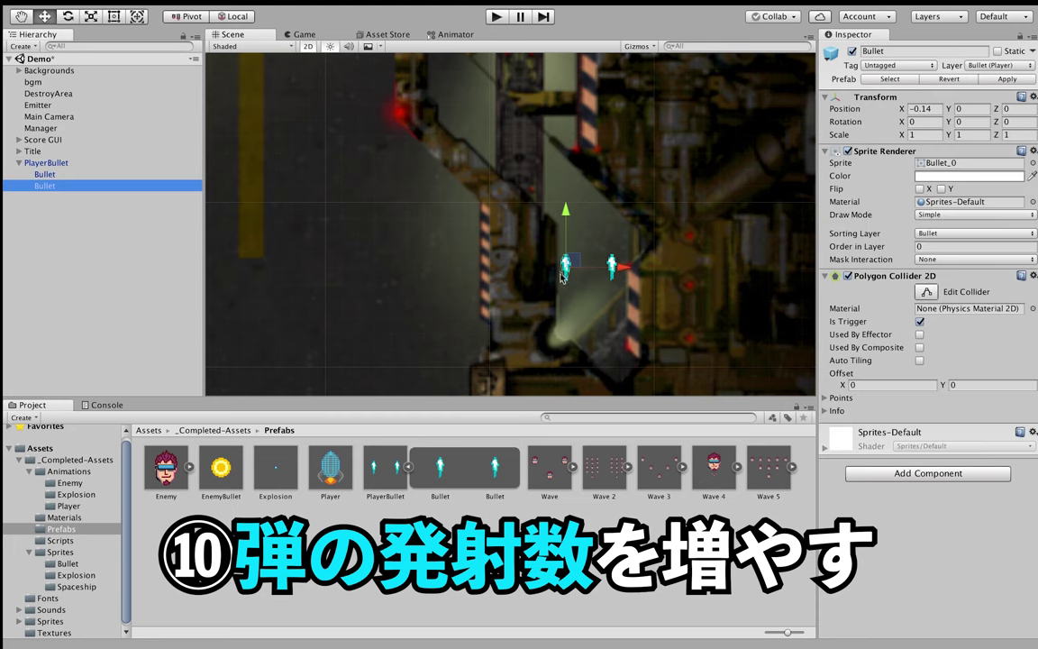
pyautogui.moveTo(618, 269); pyautogui.dragTo(494, 268)
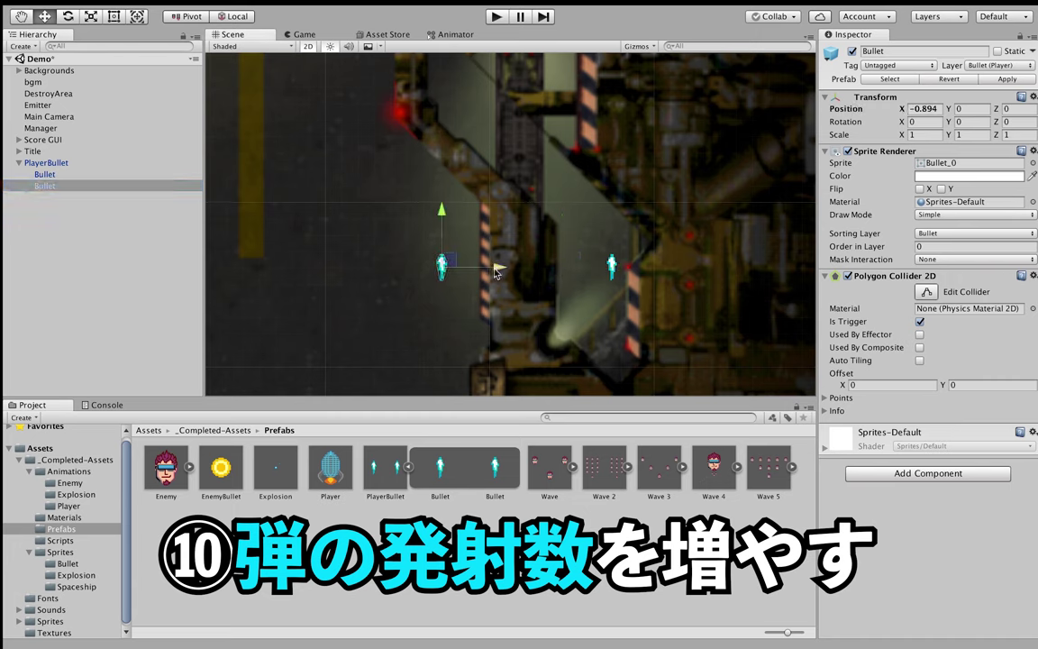
pyautogui.moveTo(494, 268)
pyautogui.mouseDown()
pyautogui.moveTo(664, 264)
pyautogui.moveTo(498, 268)
pyautogui.moveTo(622, 268)
pyautogui.mouseUp()
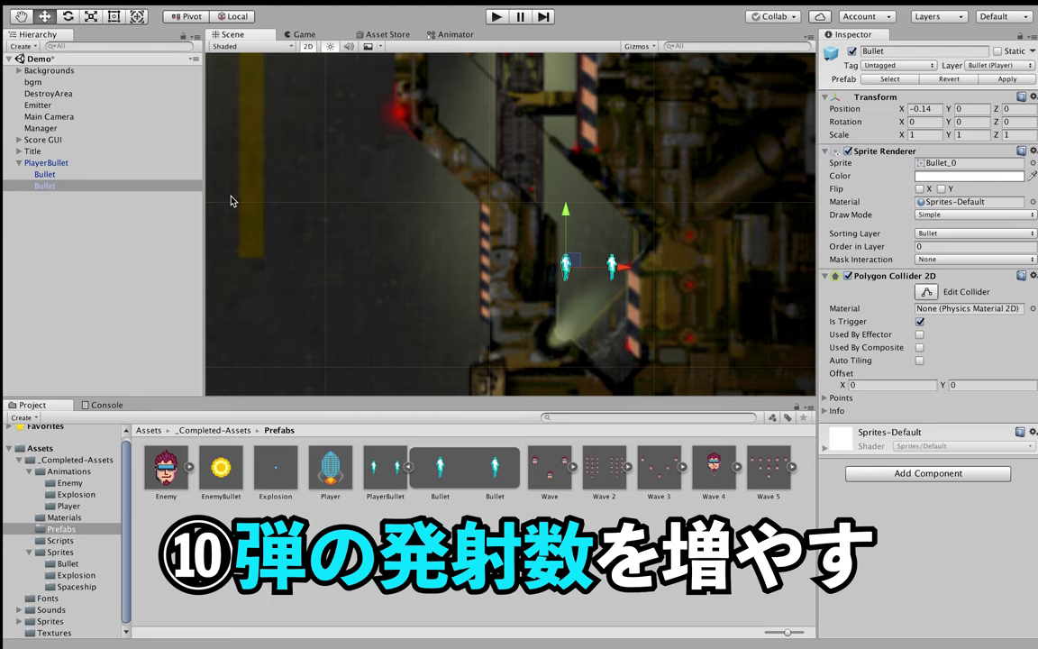
# Duplicate the Bullet, center Bullet (1) at X 0 between the others, and apply to the prefab
pyautogui.hotkey('ctrl', 'd')
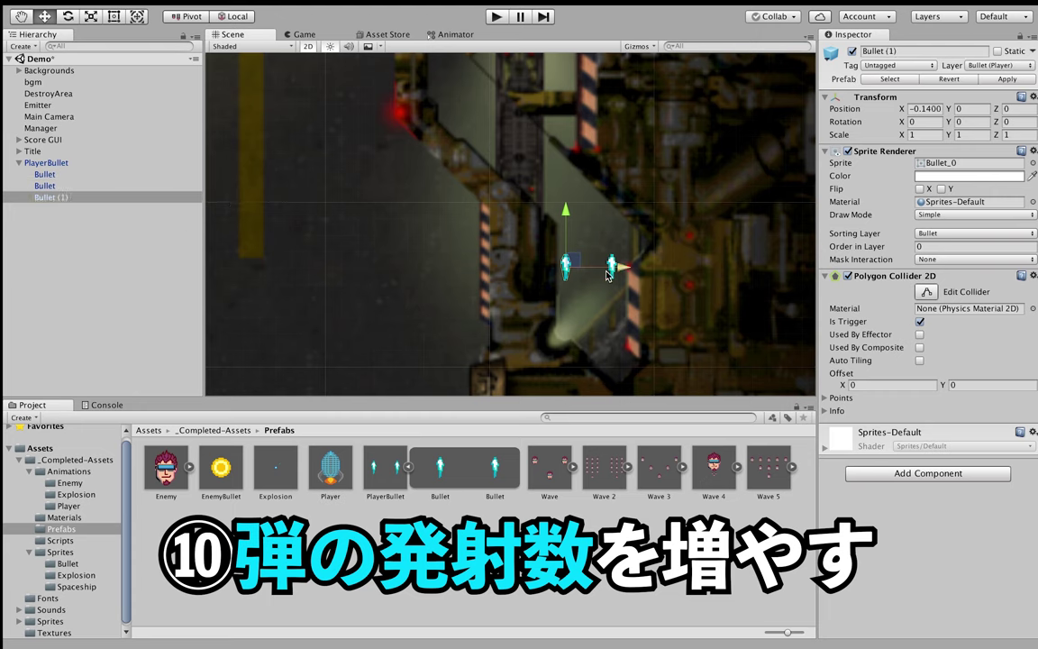
pyautogui.moveTo(606, 270); pyautogui.dragTo(640, 270)
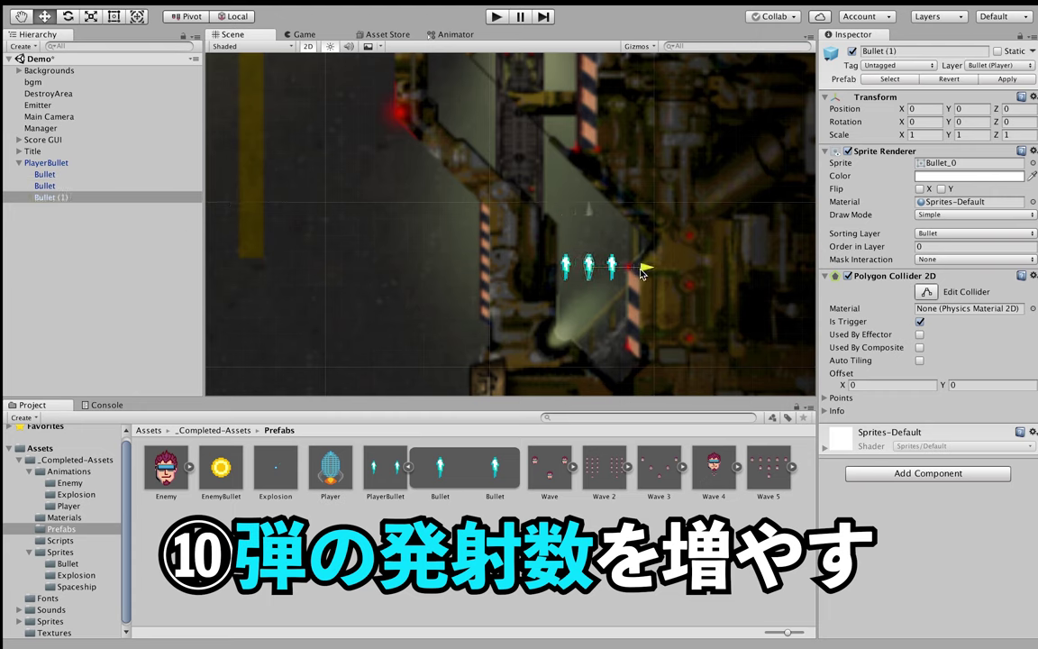
pyautogui.moveTo(641, 270); pyautogui.dragTo(644, 271)
pyautogui.click(529, 251)
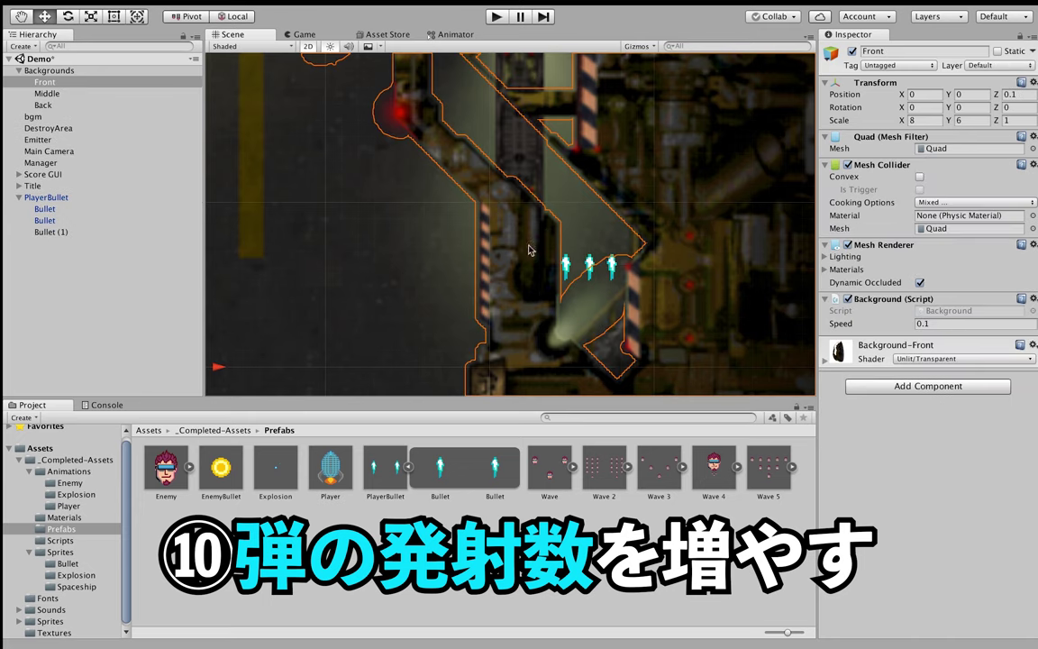
pyautogui.click(615, 285)
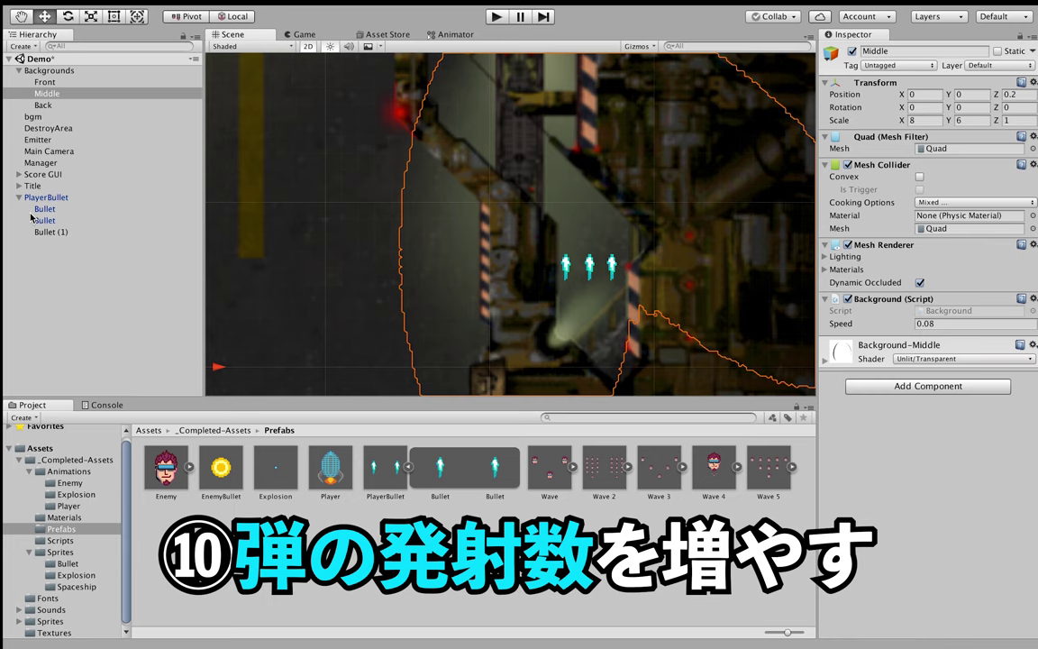
pyautogui.click(32, 217)
pyautogui.click(44, 233)
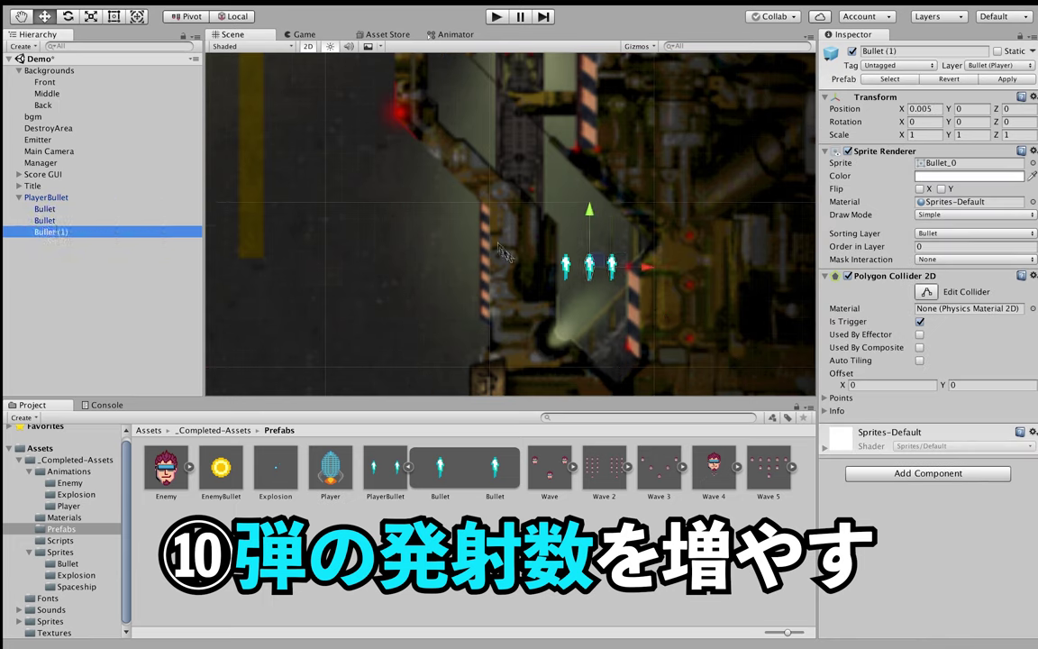
pyautogui.click(29, 199)
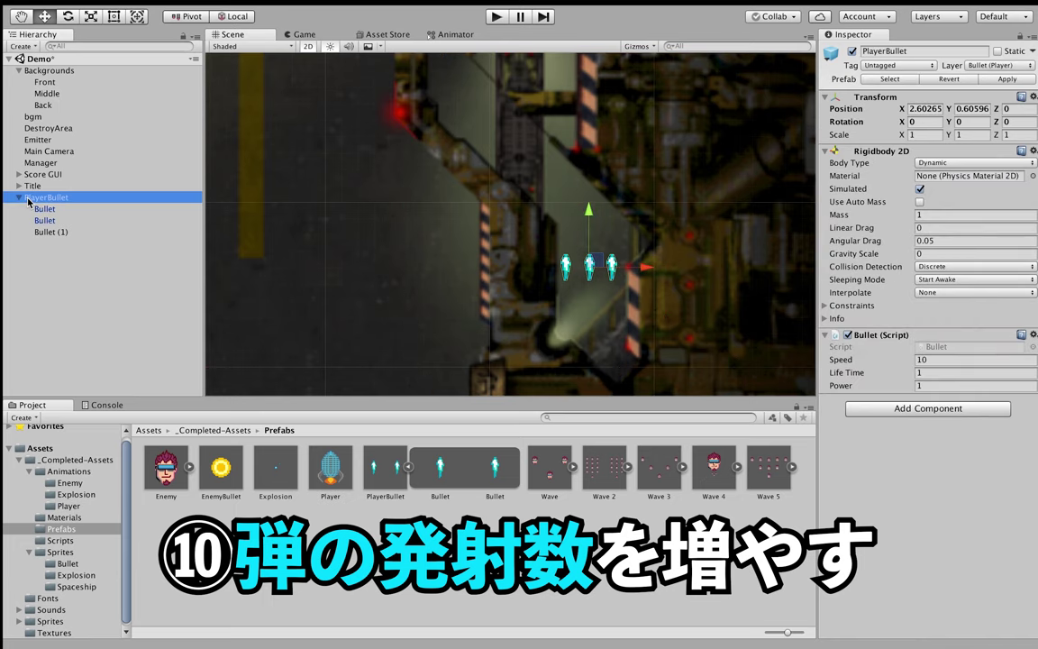
pyautogui.click(1006, 81)
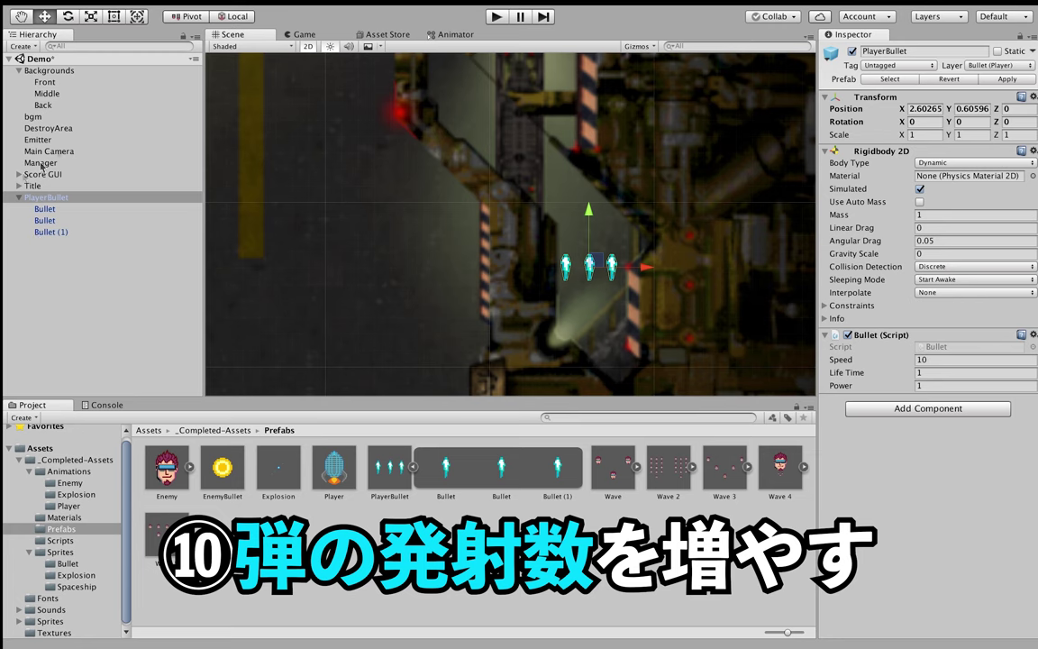
# Delete the PlayerBullet instance from the Demo scene's Hierarchy
pyautogui.click(21, 197)
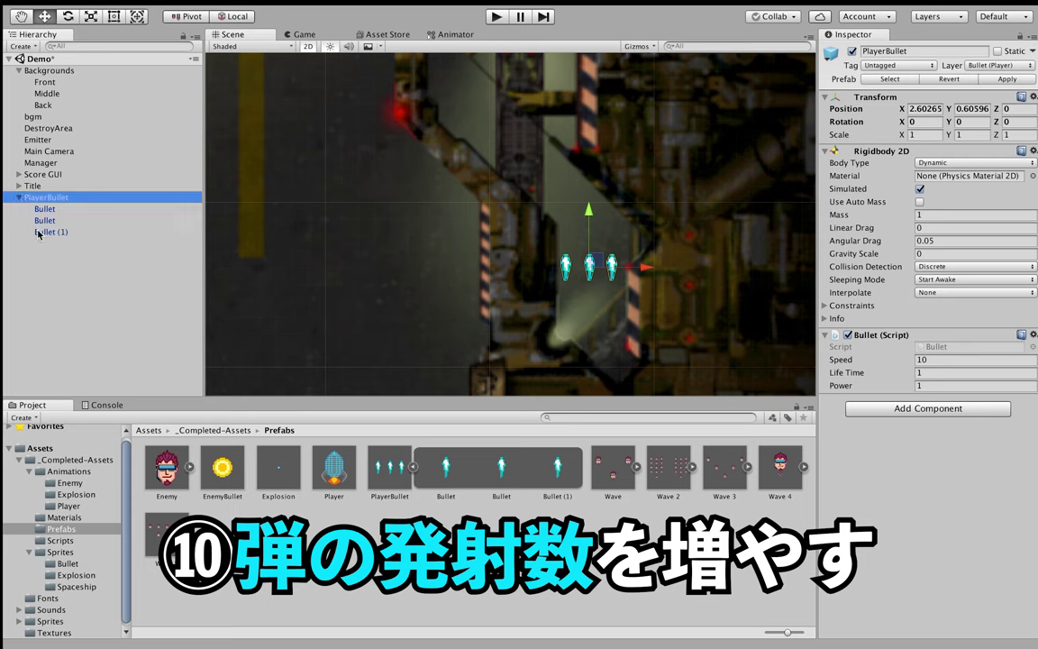
pyautogui.rightClick(27, 197)
pyautogui.click(90, 242)
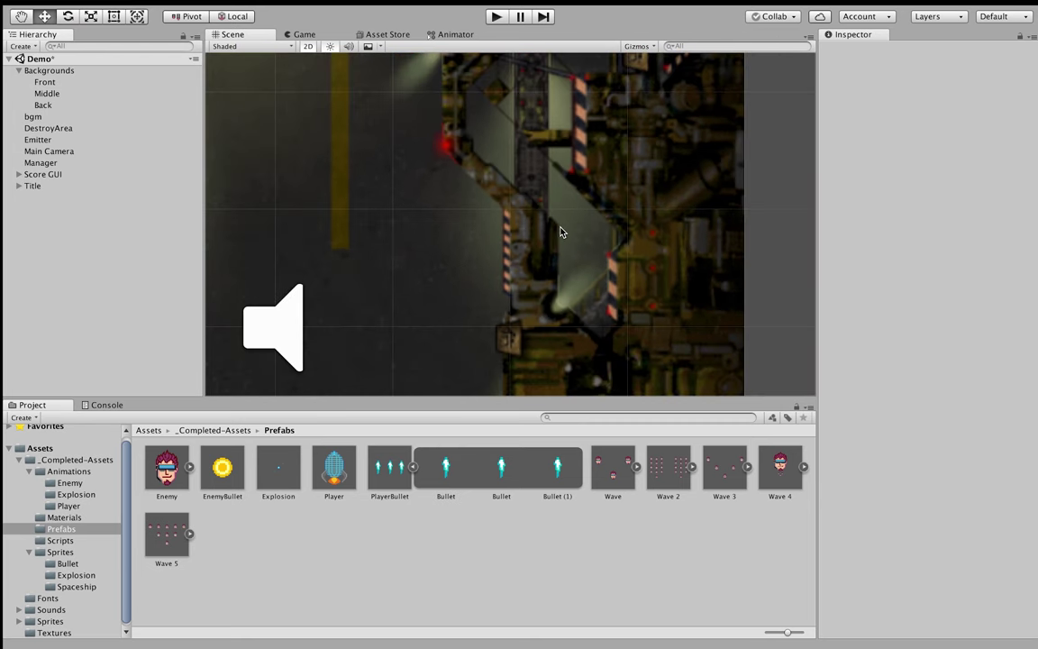
# Collapse the PlayerBullet prefab and the Assets folder tree in the Project panel
pyautogui.scroll(-5, 568, 232)
pyautogui.scroll(-1, 577, 211)
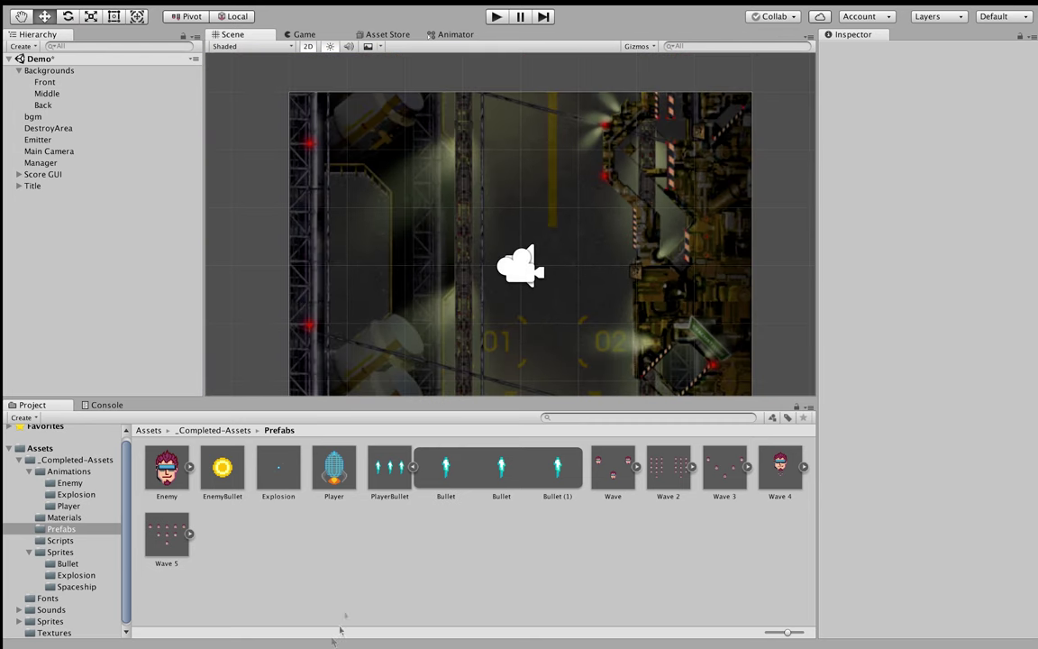
pyautogui.click(413, 468)
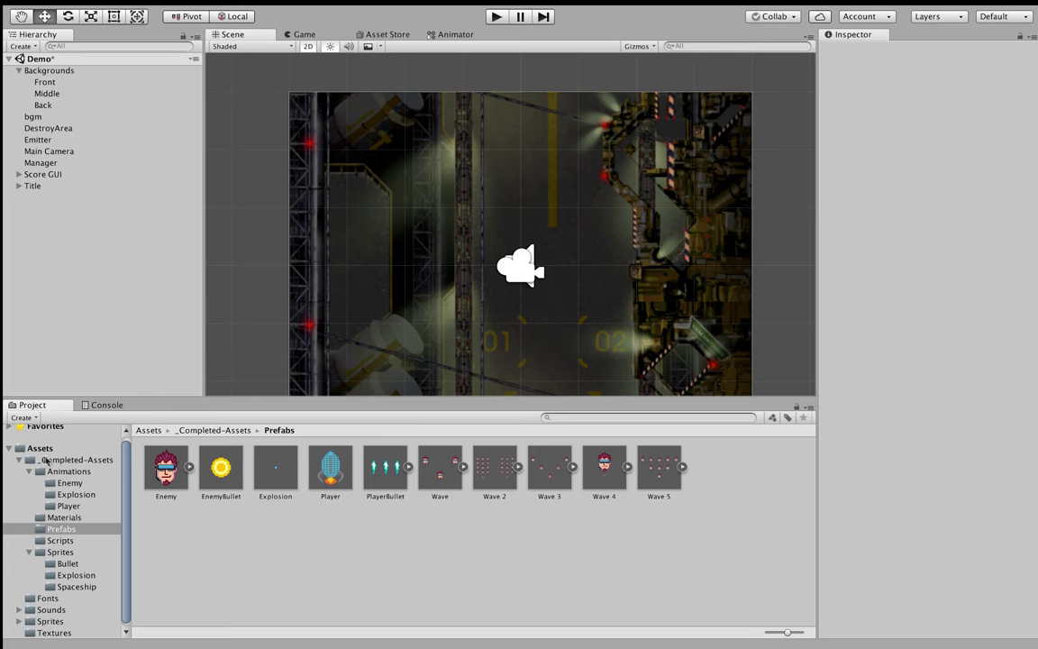
pyautogui.click(8, 450)
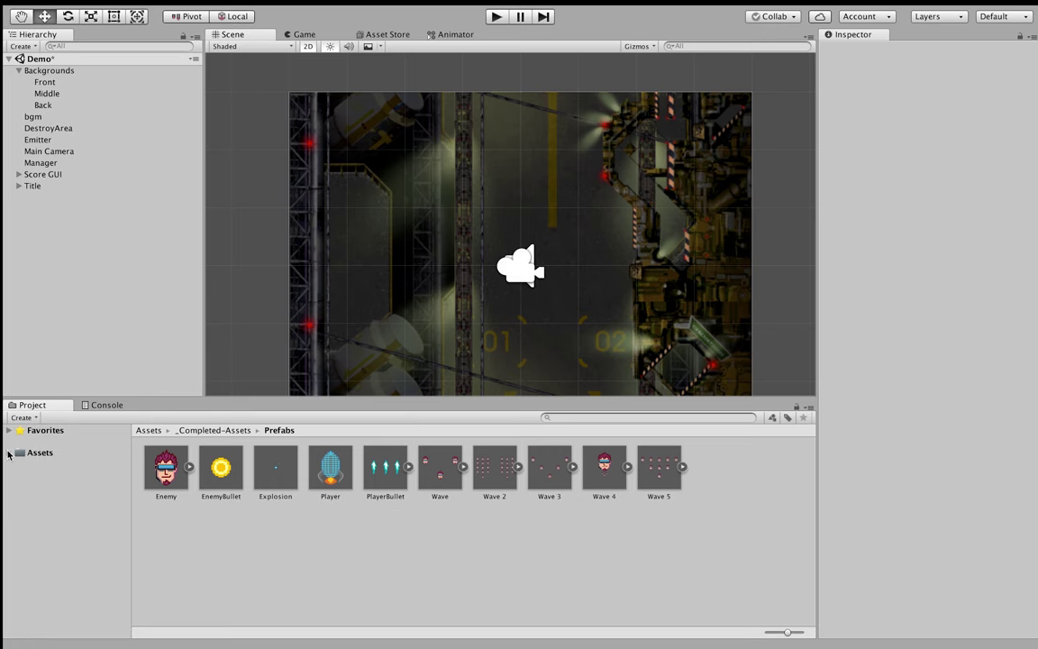
# Maximize the Game view and enter Play mode
pyautogui.click(302, 34)
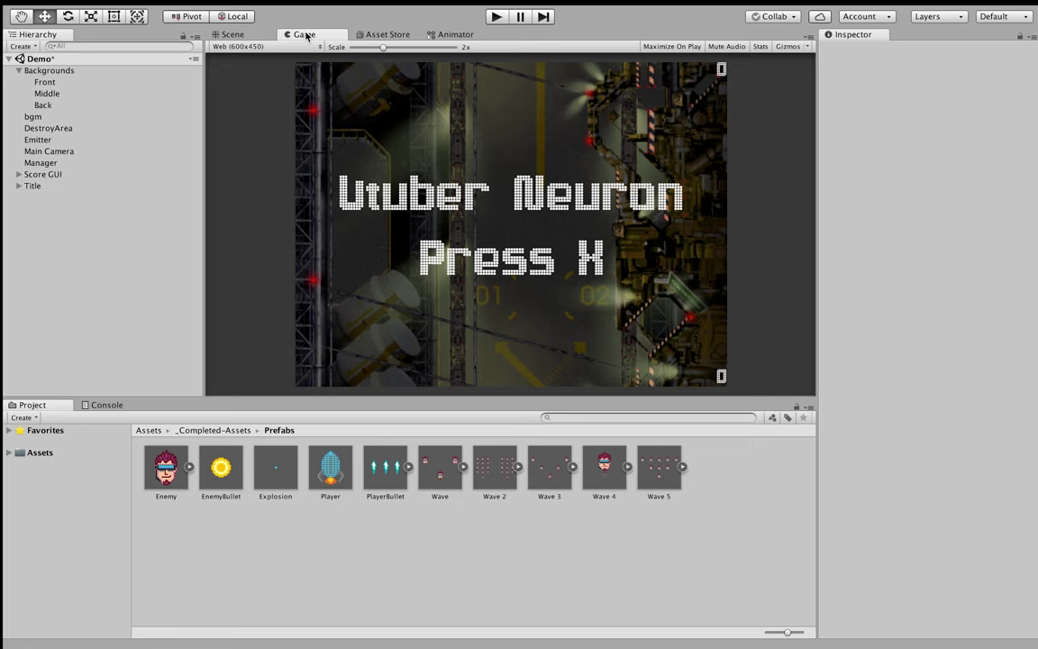
pyautogui.hotkey('shift', 'space')
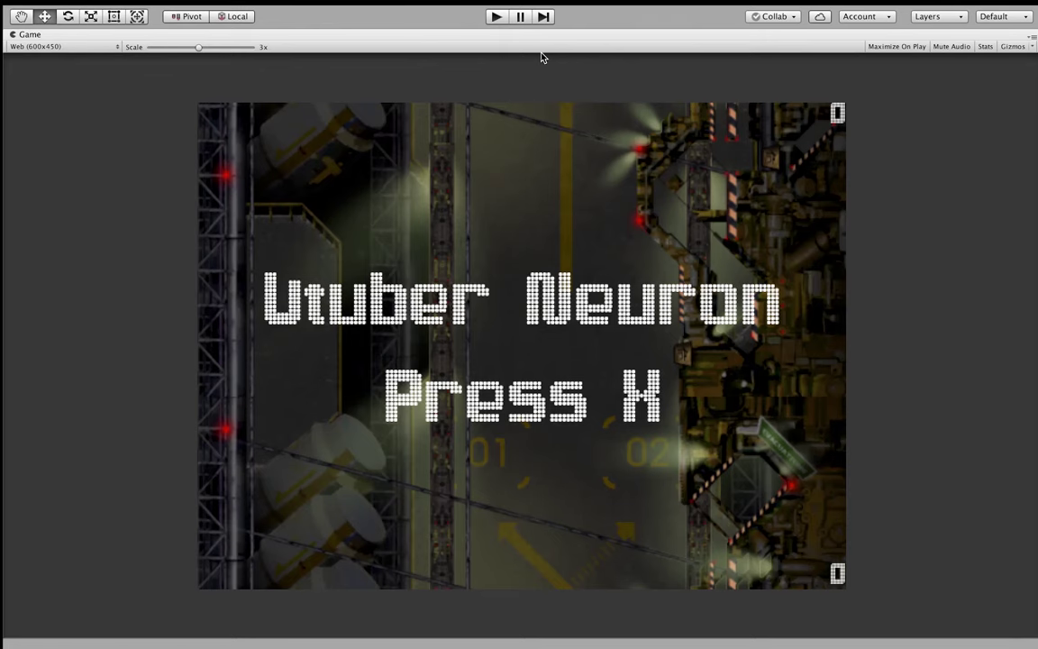
pyautogui.click(497, 17)
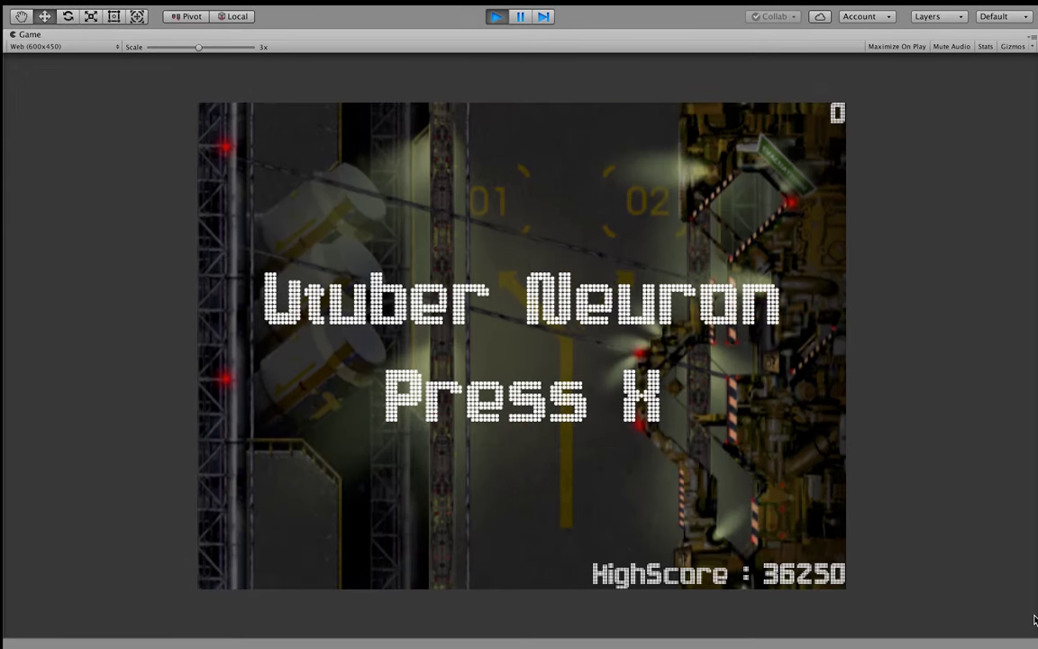
# Start a game and steer the ship with the arrow keys, firing triple bullets at enemies
pyautogui.press('x')
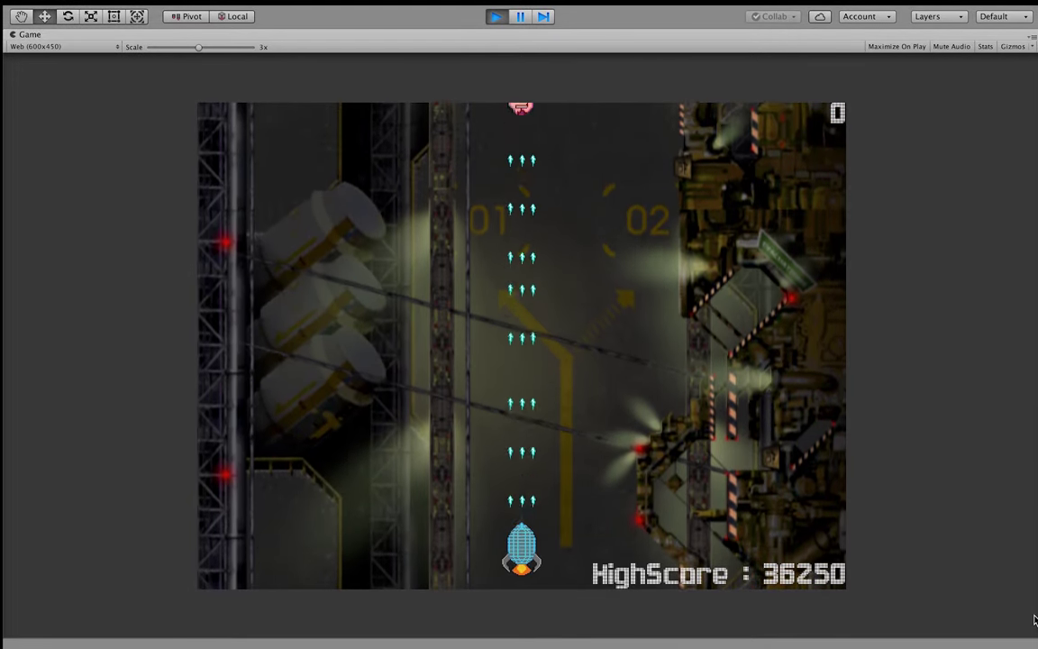
pyautogui.press('Left')
pyautogui.press('Right')
pyautogui.press('Right')
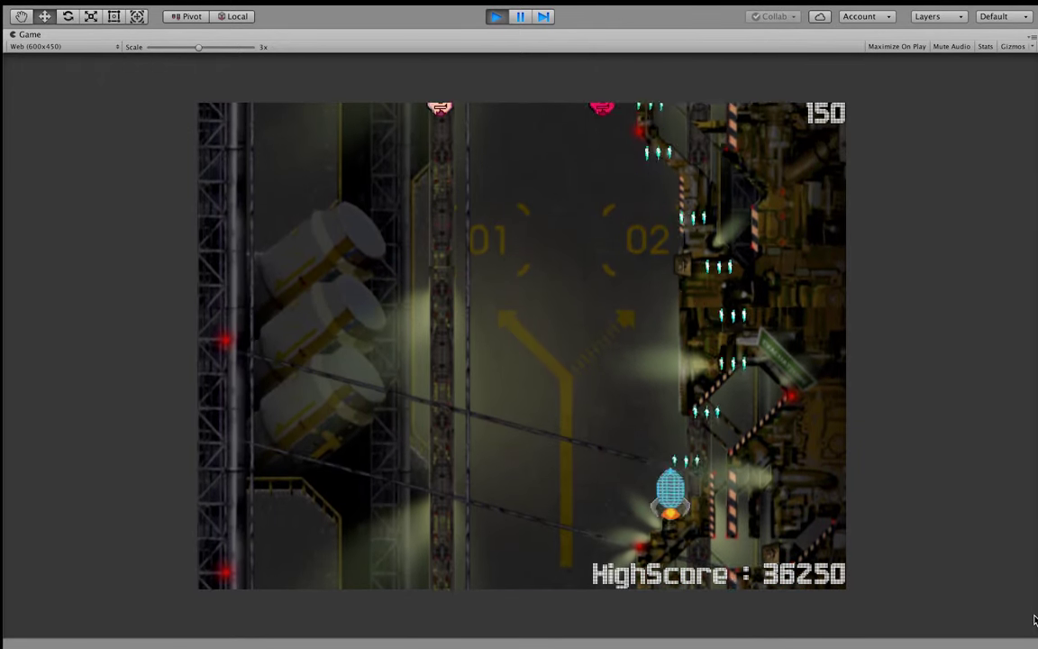
pyautogui.press('Left')
pyautogui.press('Right')
pyautogui.press('Up')
pyautogui.press('Left')
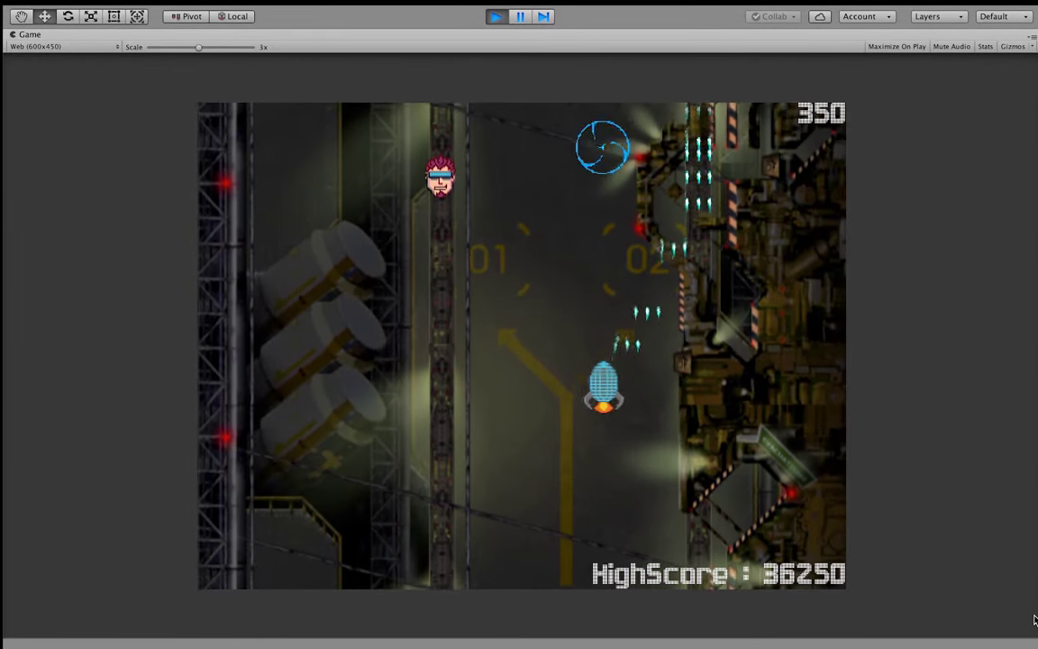
pyautogui.press('Down')
pyautogui.press('Right')
pyautogui.press('Left')
pyautogui.press('Up')
pyautogui.press('Left')
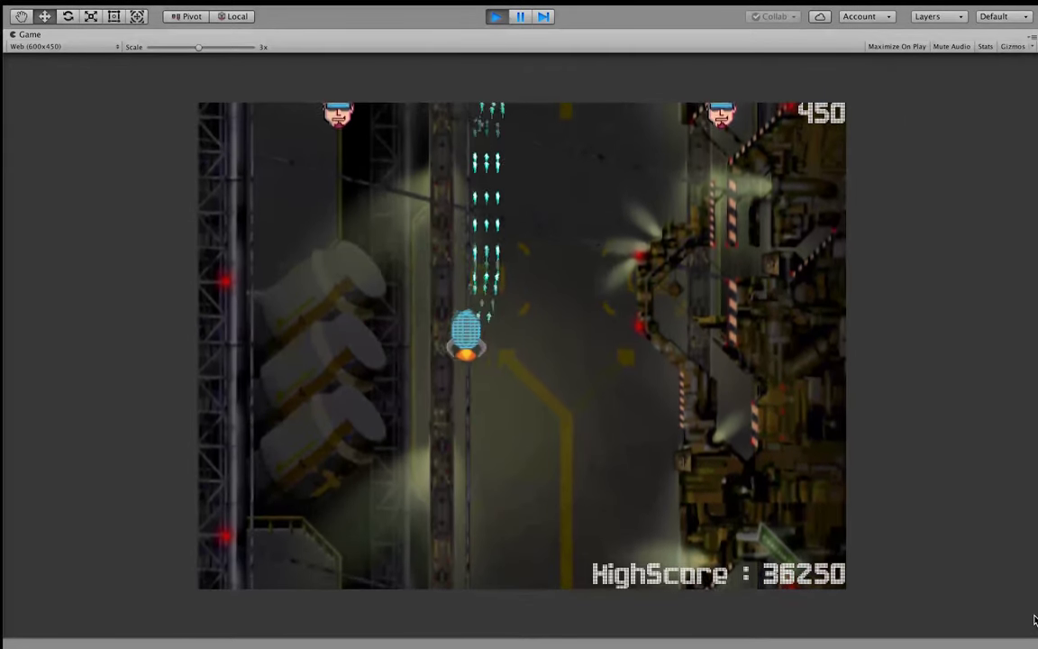
pyautogui.press('Right')
pyautogui.press('Left')
pyautogui.press('Right')
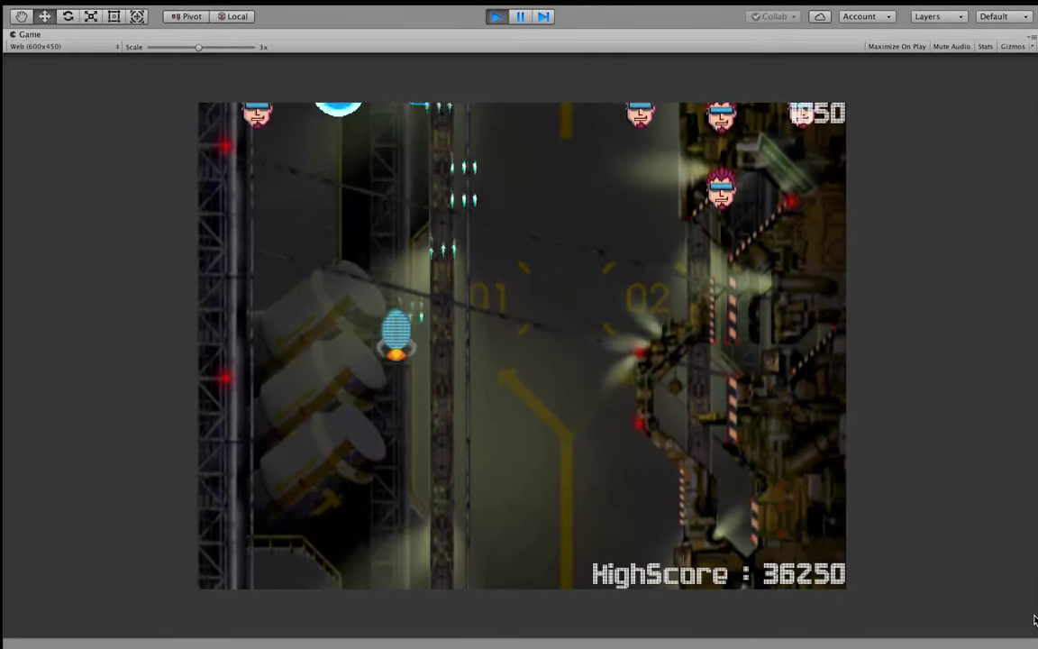
pyautogui.press('Left')
pyautogui.press('Right')
pyautogui.press('Right')
pyautogui.press('Down')
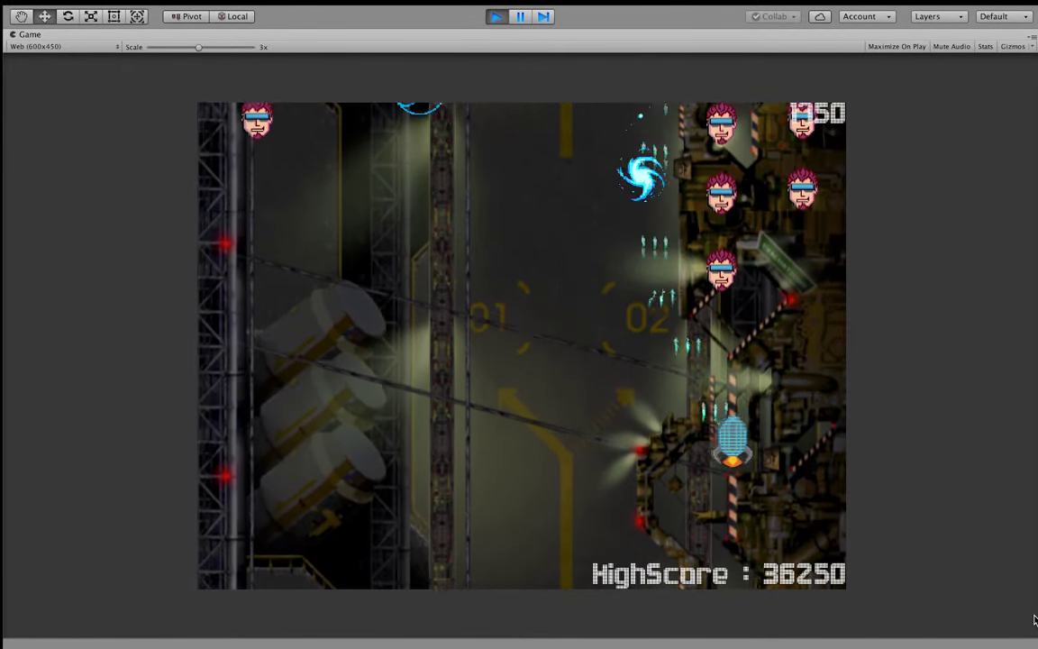
pyautogui.press('Left')
pyautogui.press('Up')
pyautogui.press('Left')
pyautogui.press('Down')
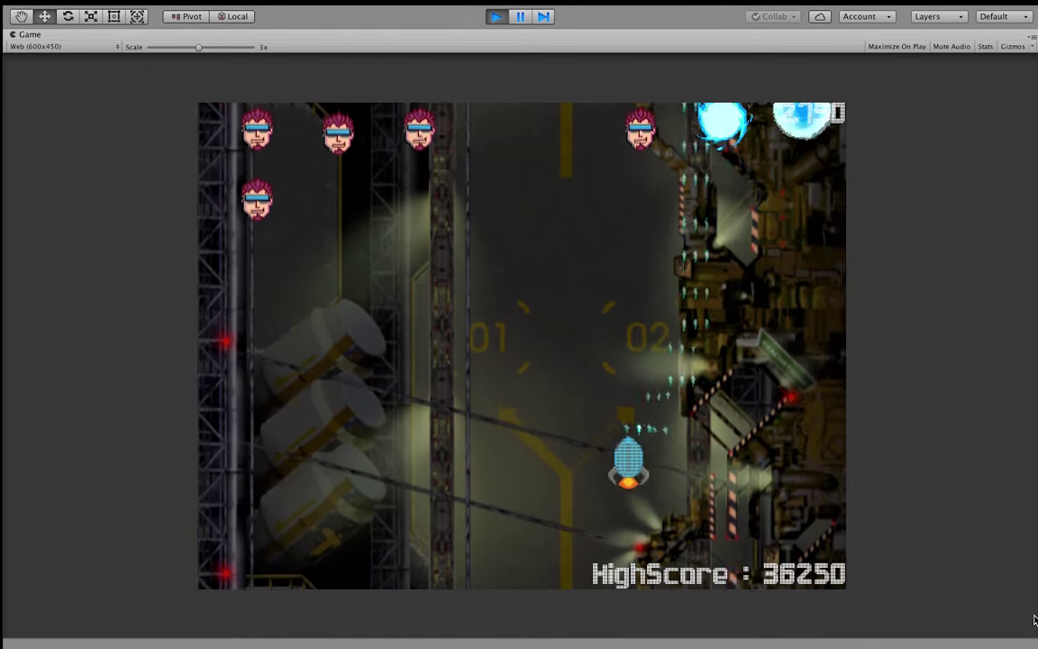
pyautogui.press('Right')
pyautogui.press('Left')
pyautogui.press('Left')
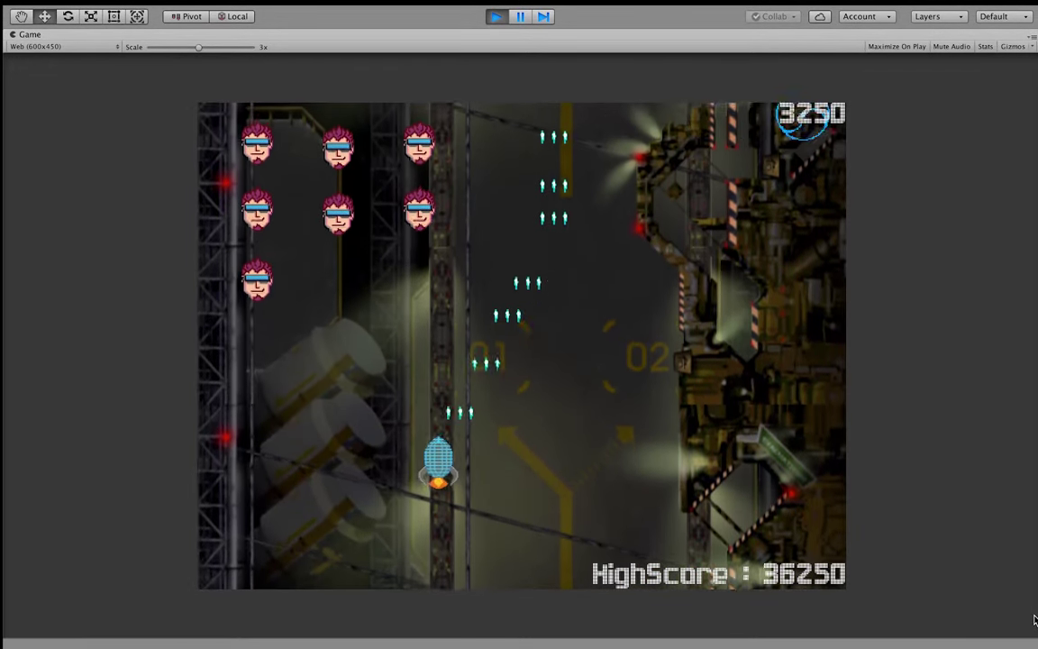
pyautogui.press('Right')
pyautogui.press('Left')
pyautogui.press('Up')
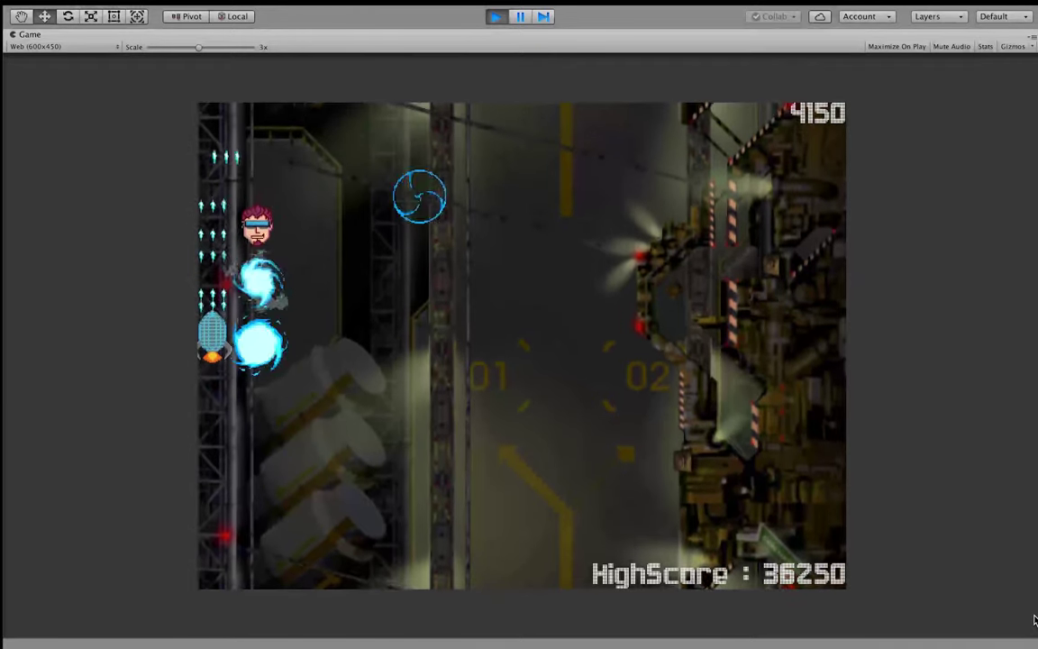
pyautogui.press('Right')
pyautogui.press('Down')
pyautogui.press('Down')
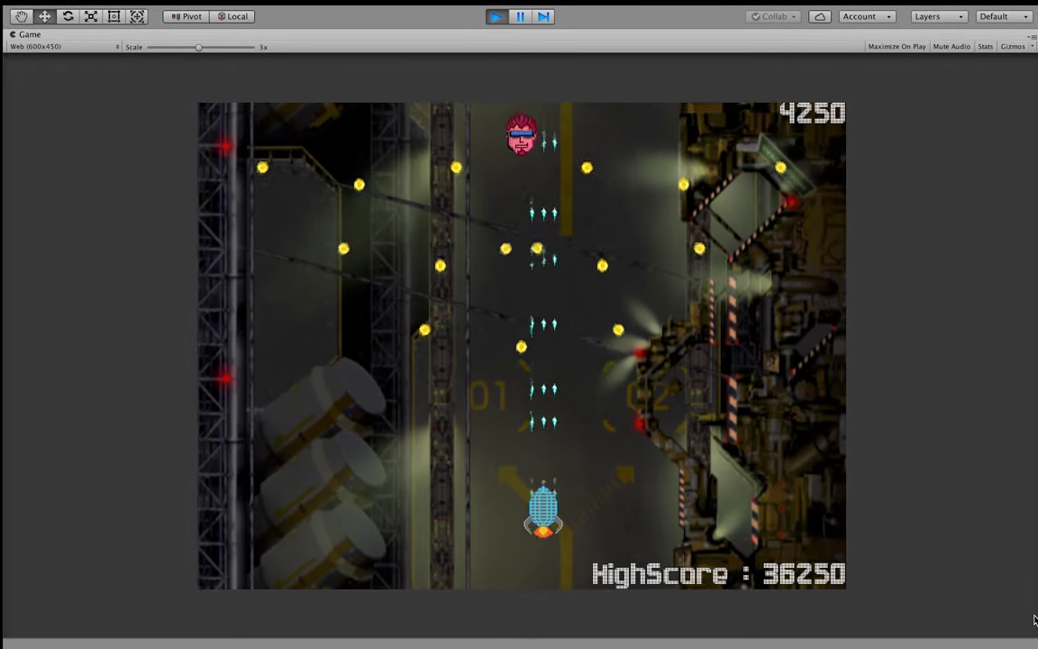
pyautogui.press('Left')
pyautogui.press('Right')
pyautogui.press('Left')
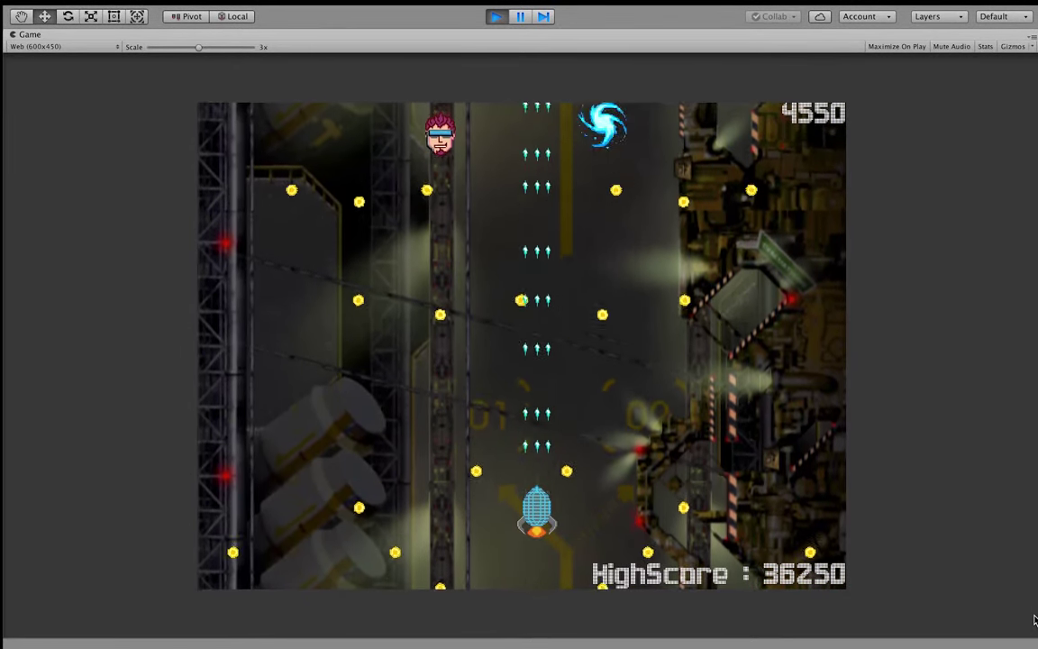
pyautogui.press('Left')
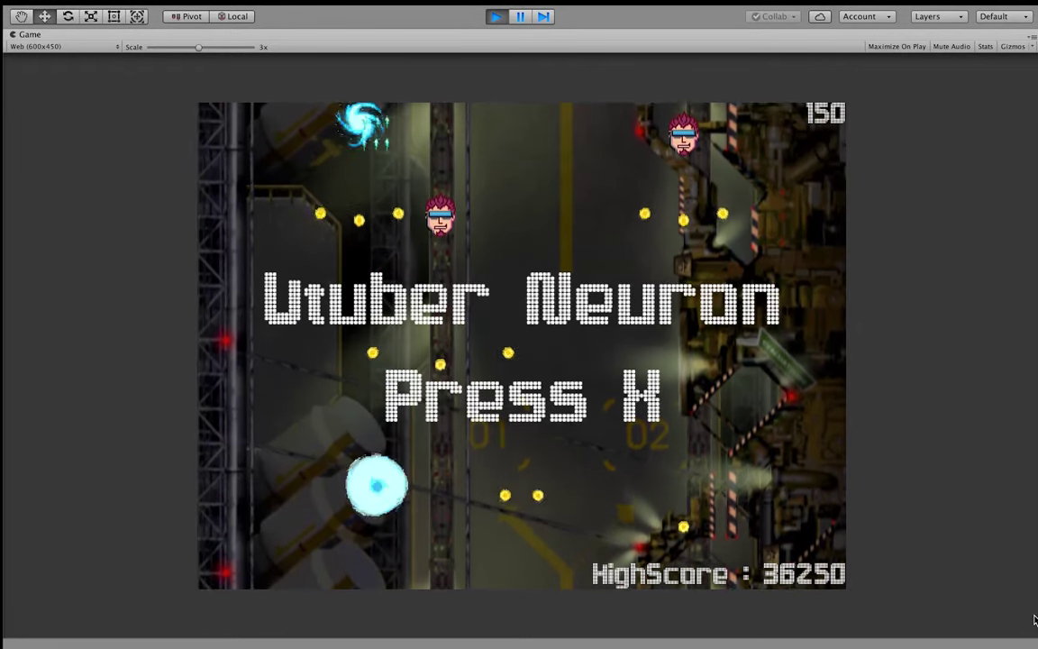
# Restart after the ship is destroyed and keep dodging while firing
pyautogui.press('x')
pyautogui.press('Left')
pyautogui.press('Left')
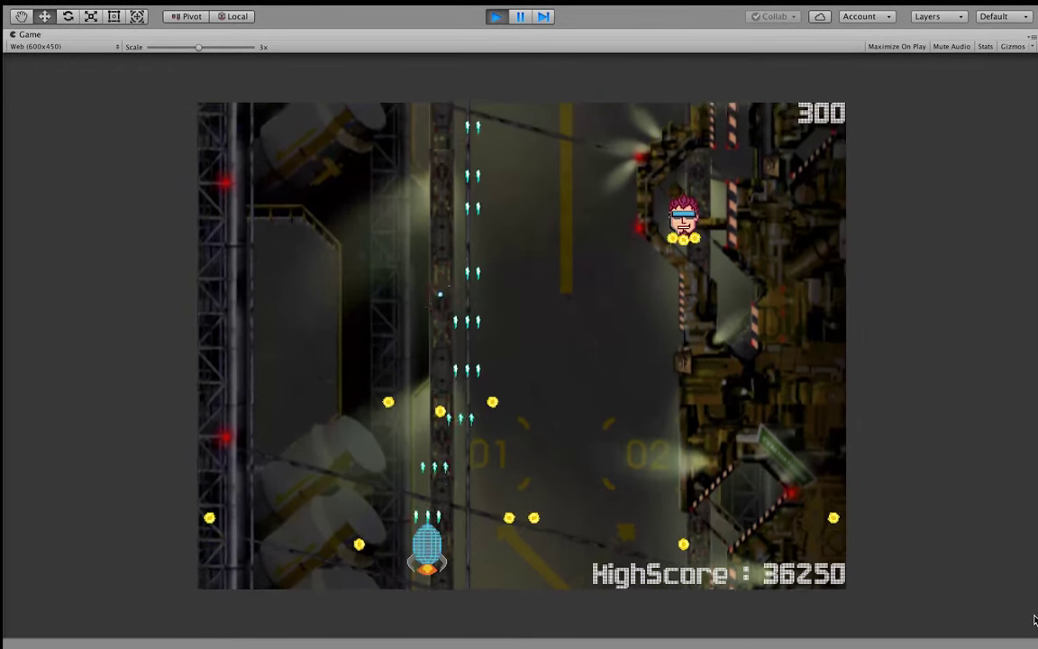
pyautogui.press('Up')
pyautogui.press('Right')
pyautogui.press('Up')
pyautogui.press('Right')
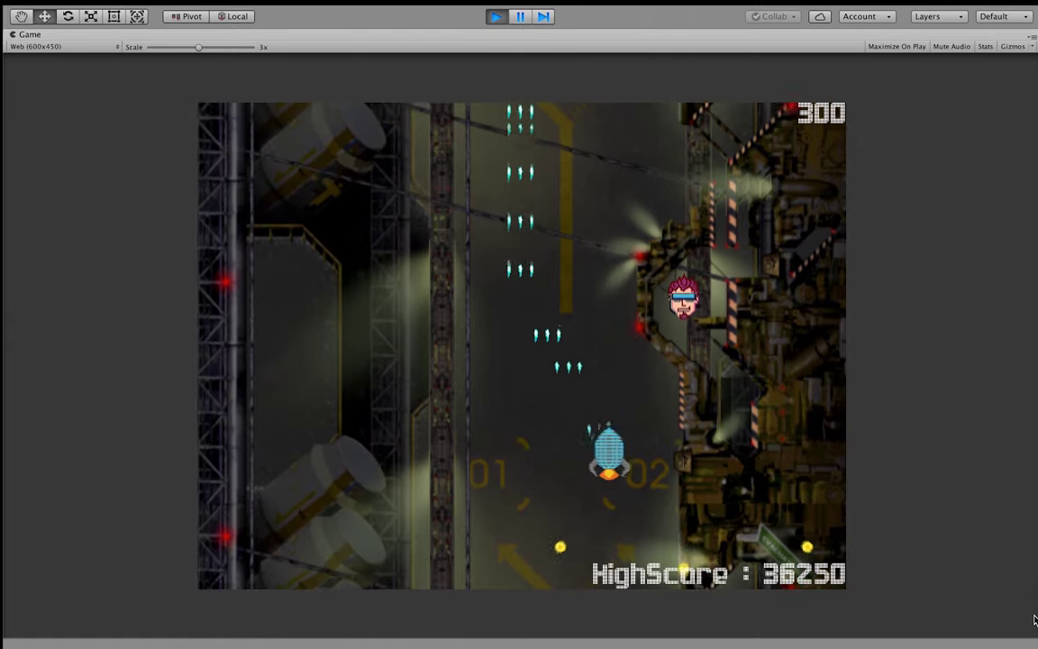
pyautogui.press('Down')
pyautogui.press('Left')
pyautogui.press('Up')
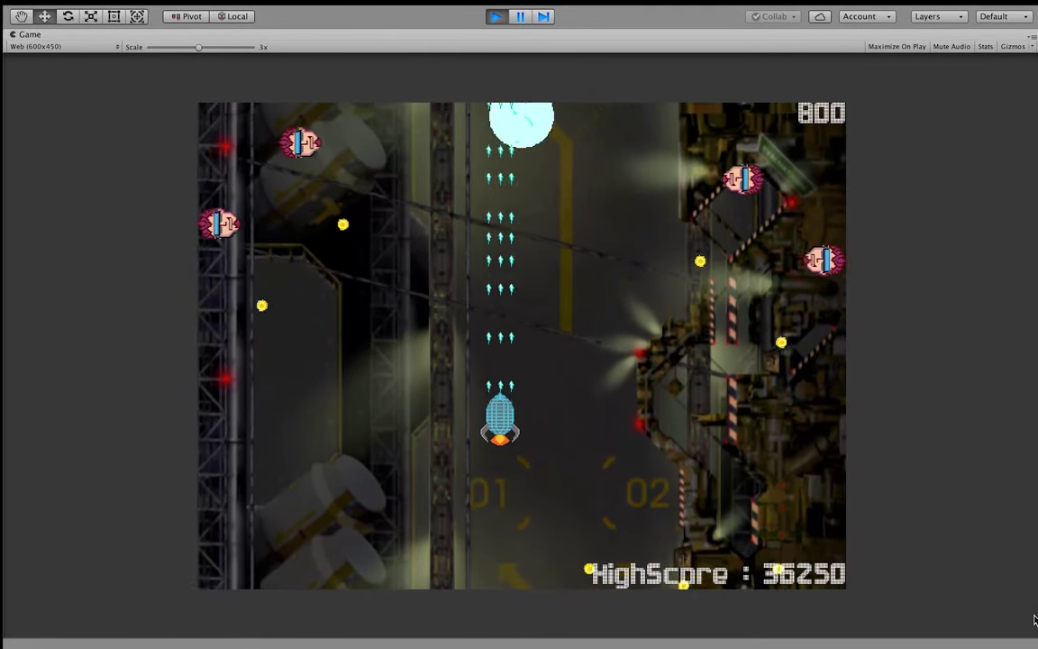
pyautogui.press('Down')
pyautogui.press('Left')
pyautogui.press('Up')
# Start another game and fight through to the boss, steering while firing
pyautogui.press('Left')
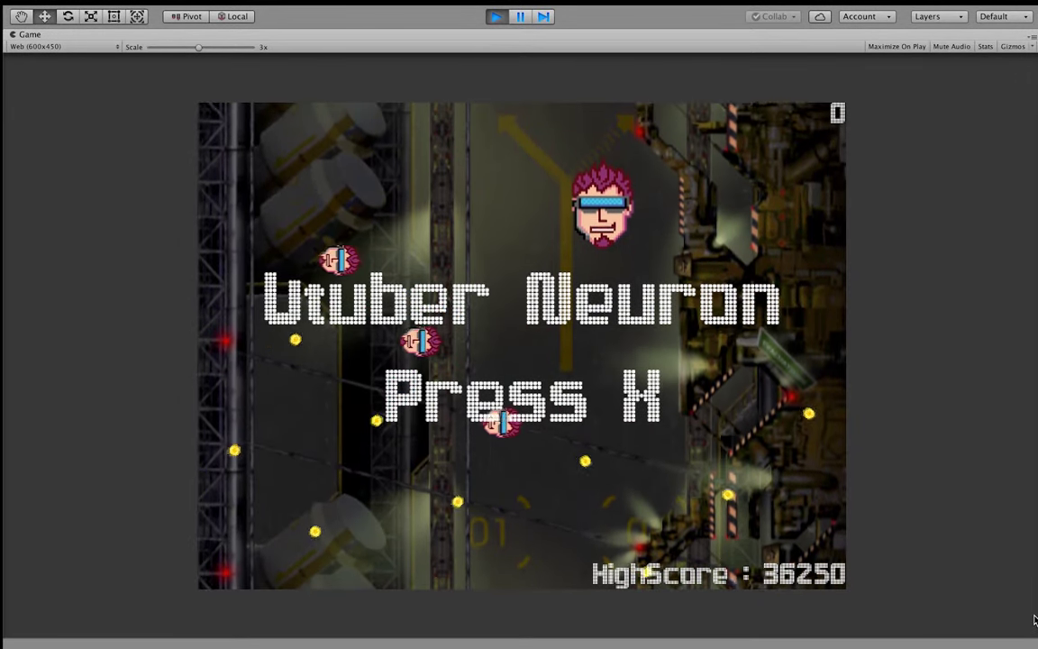
pyautogui.press('x')
pyautogui.press('Right')
pyautogui.press('Up')
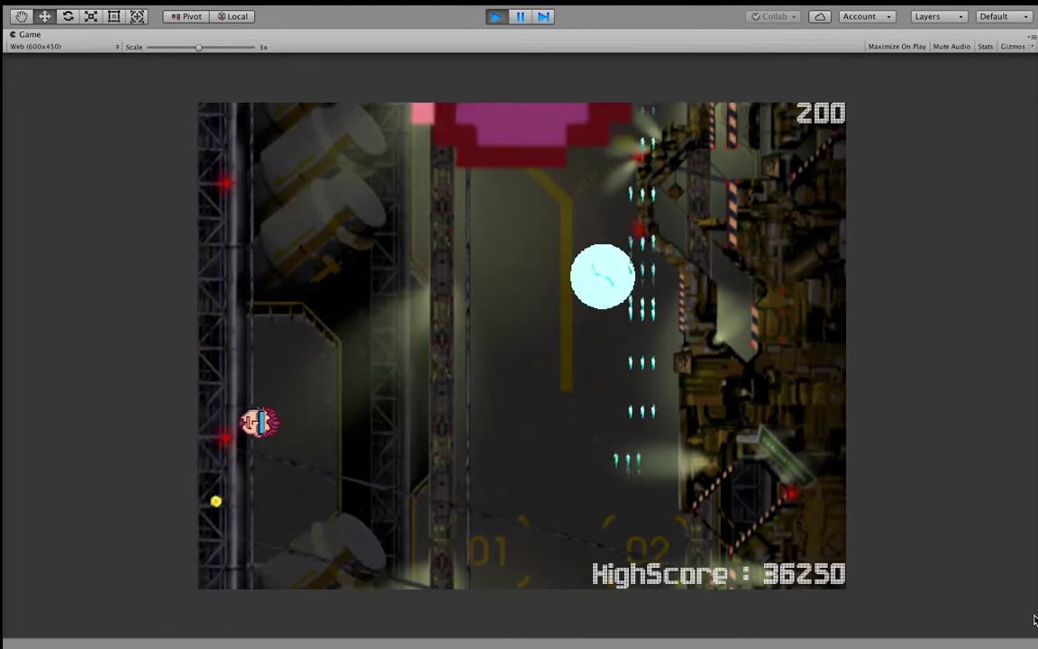
pyautogui.press('Left')
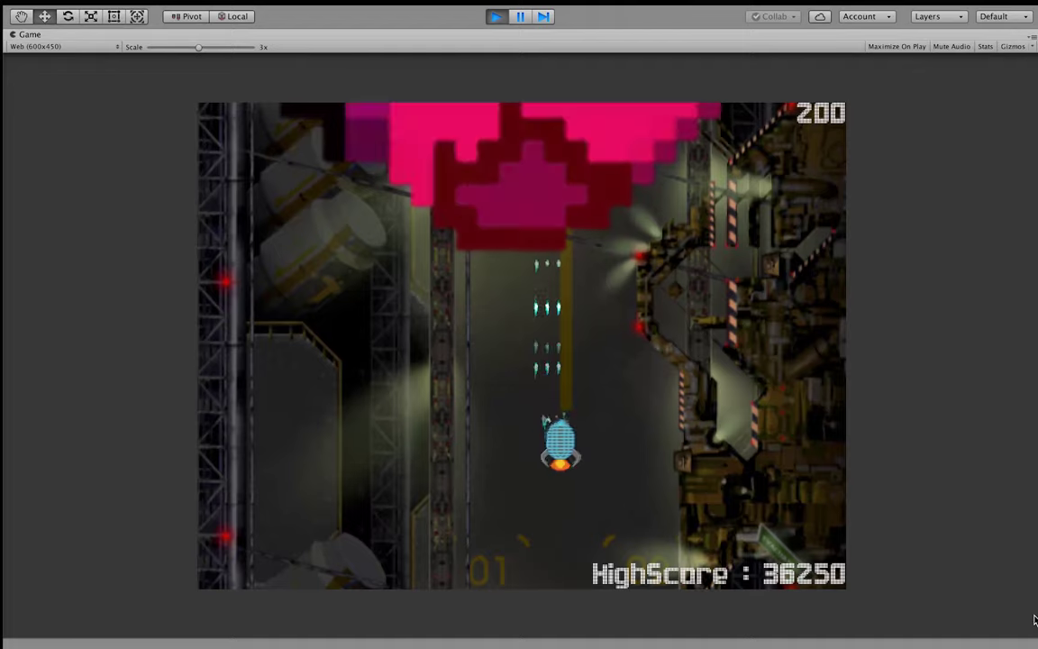
pyautogui.press('Right')
pyautogui.press('Down')
pyautogui.press('Left')
pyautogui.press('Down')
pyautogui.press('Right')
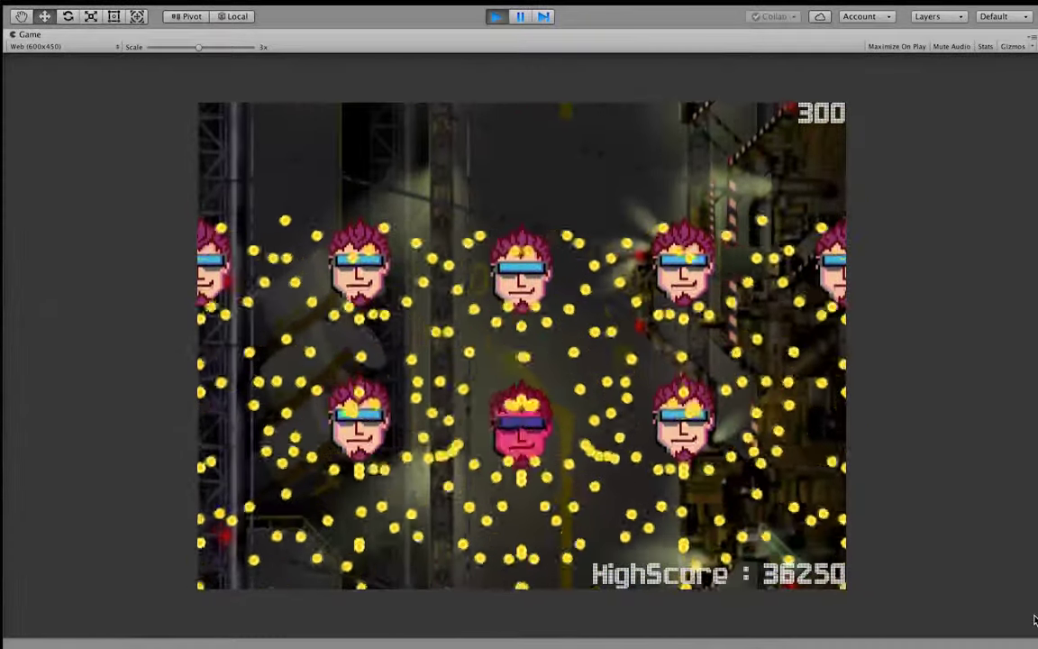
# Start a new game after dying, fly around the playfield, then stop Play mode with Ctrl+P
pyautogui.press('x')
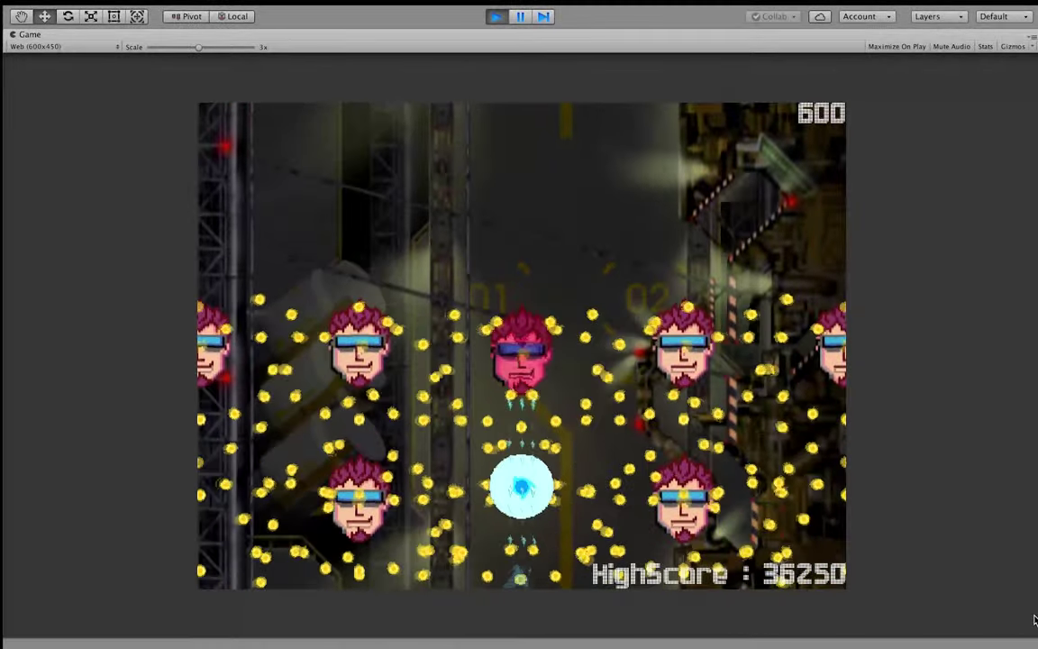
pyautogui.press('Up')
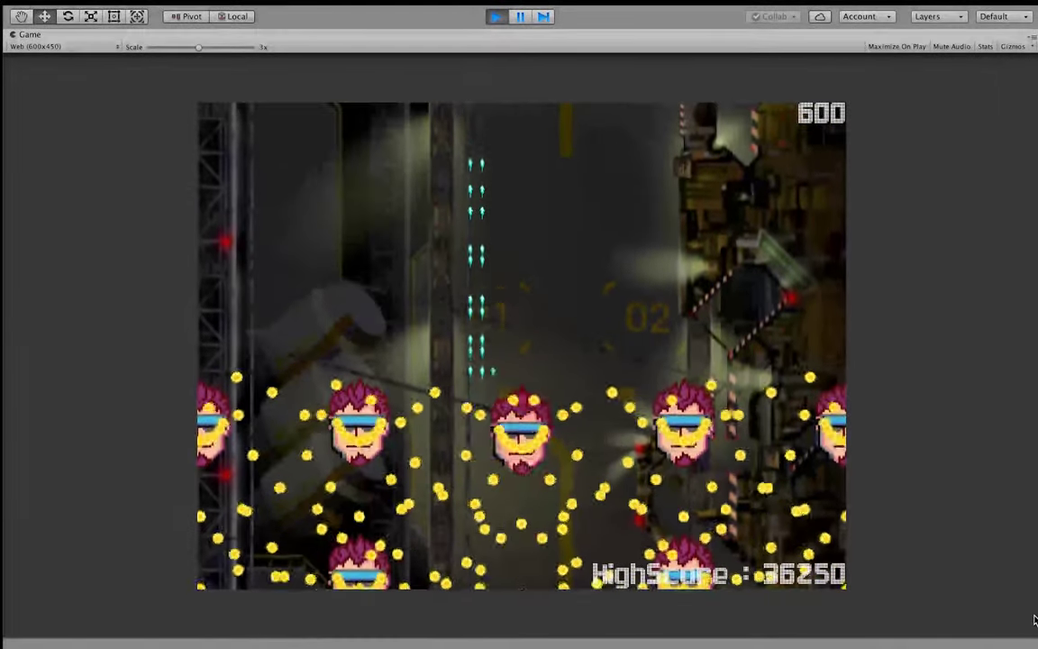
pyautogui.press('Right')
pyautogui.press('Left')
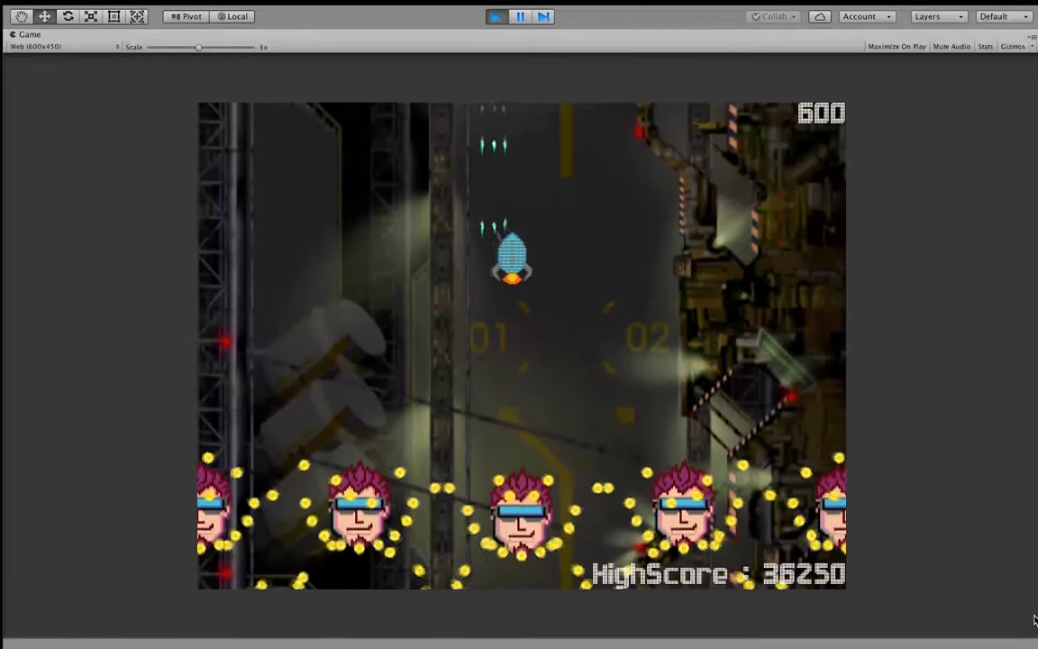
pyautogui.press('Down')
pyautogui.press('Right')
pyautogui.press('Left')
pyautogui.press('Right')
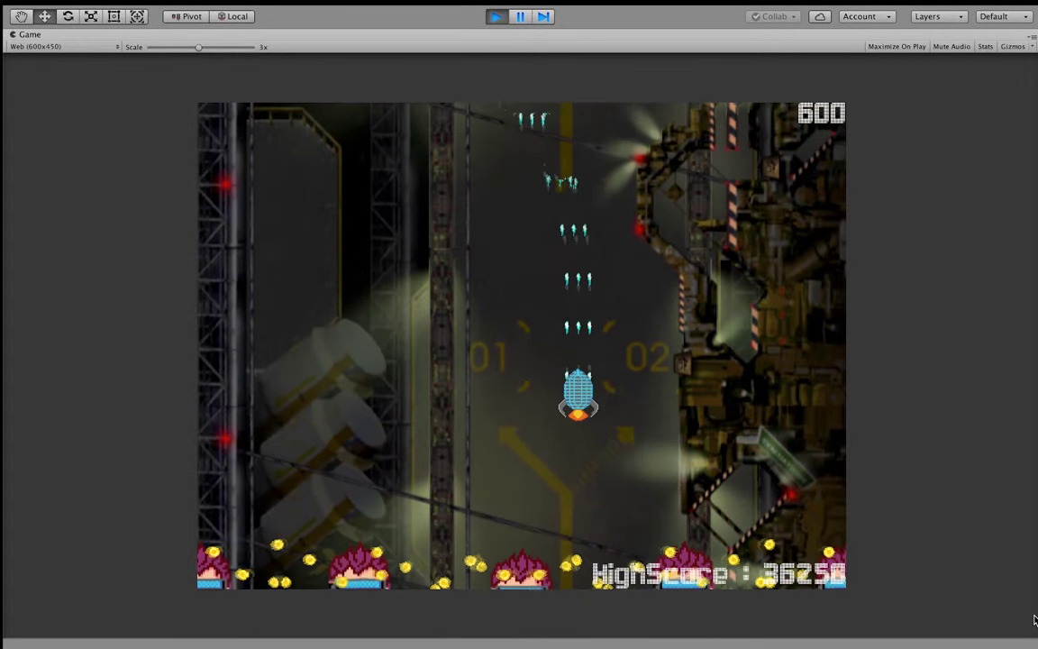
pyautogui.press('Left')
pyautogui.press('Right')
pyautogui.press('Left')
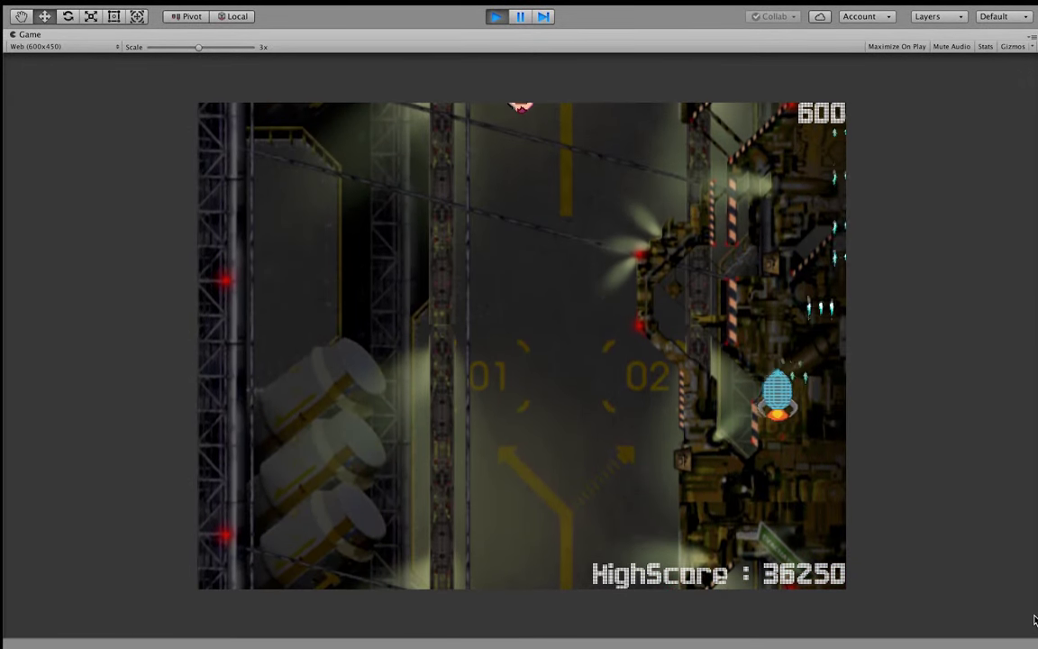
pyautogui.press('Right')
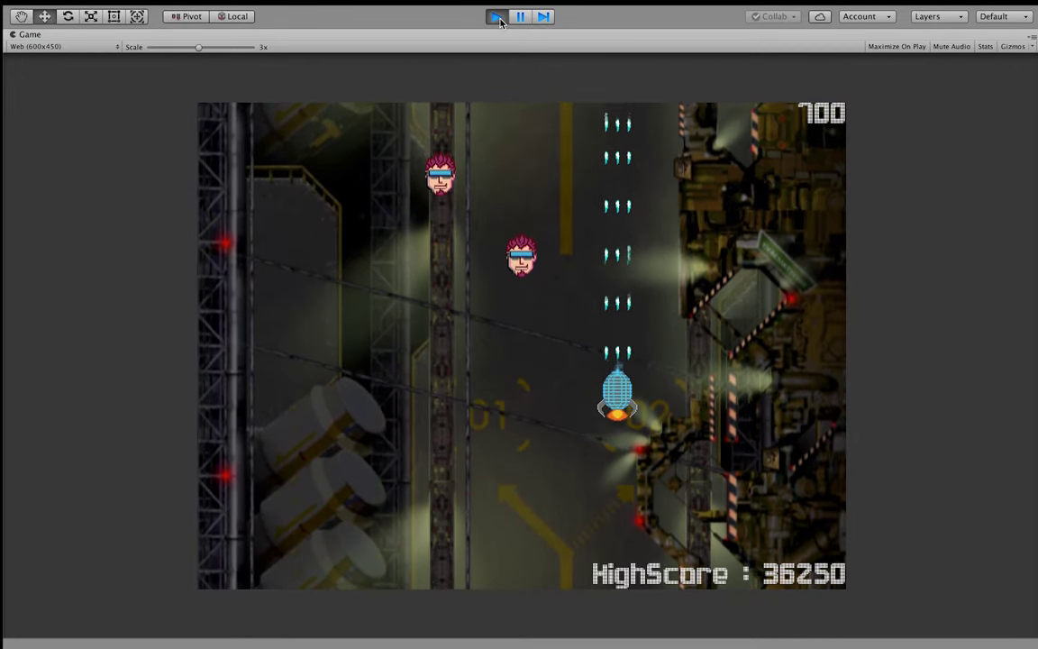
pyautogui.hotkey('ctrl', 'p')
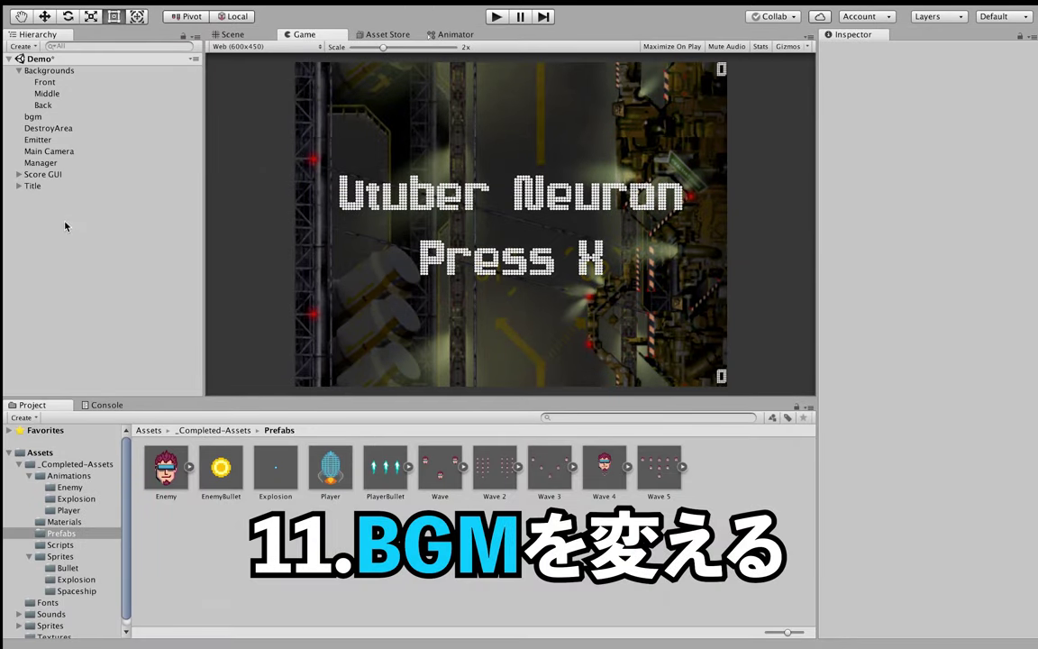
# Inspect the Title object and the Neuron Shooting Game audio clip in Assets
pyautogui.click(38, 187)
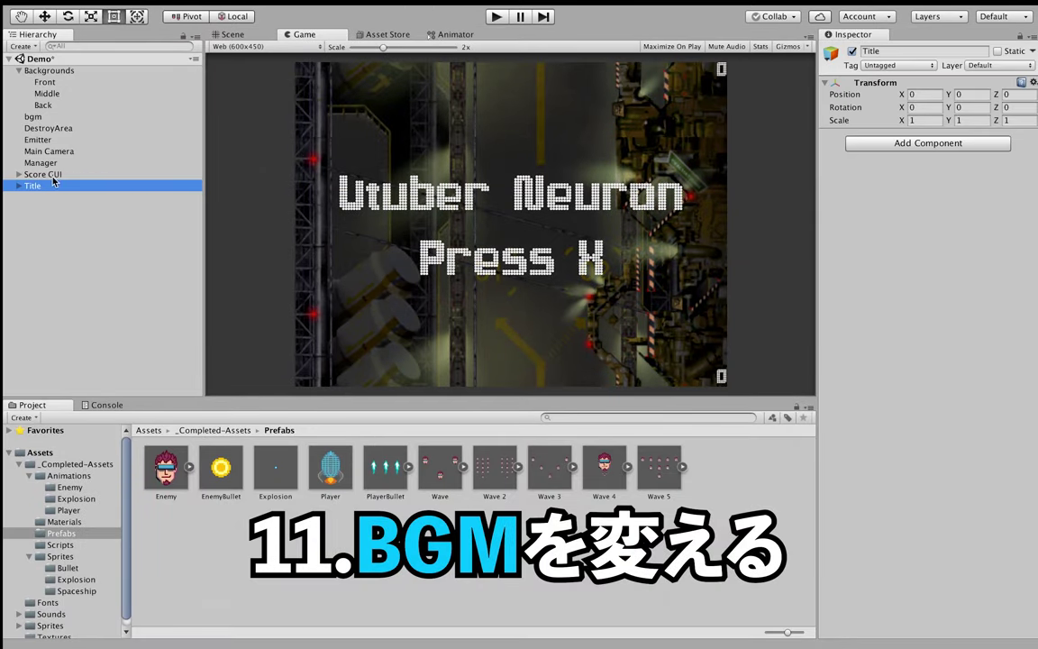
pyautogui.click(149, 431)
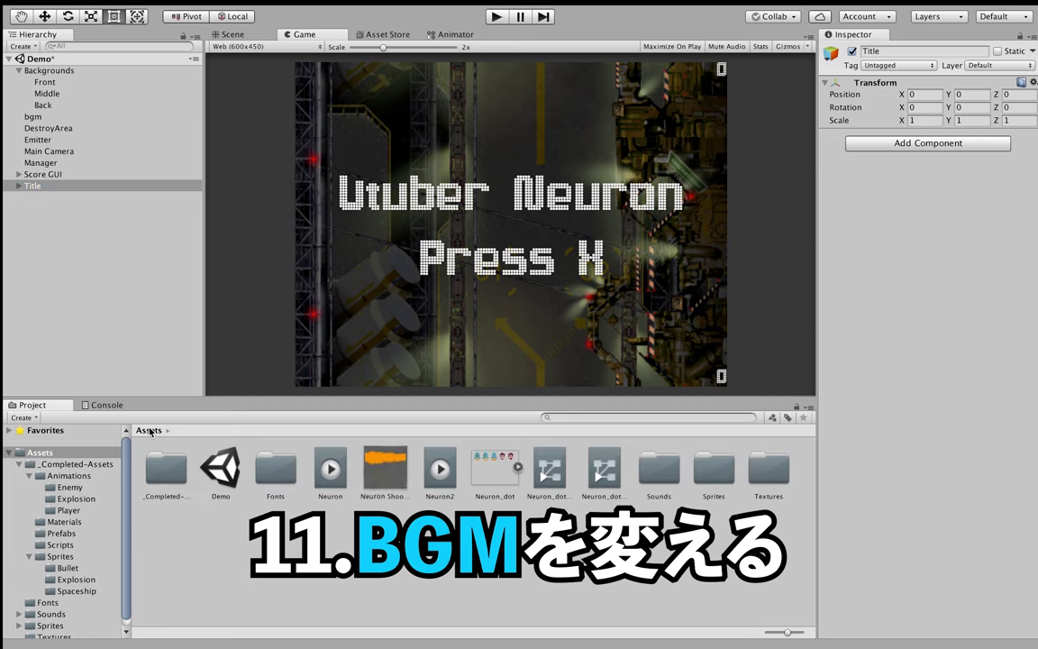
pyautogui.click(385, 468)
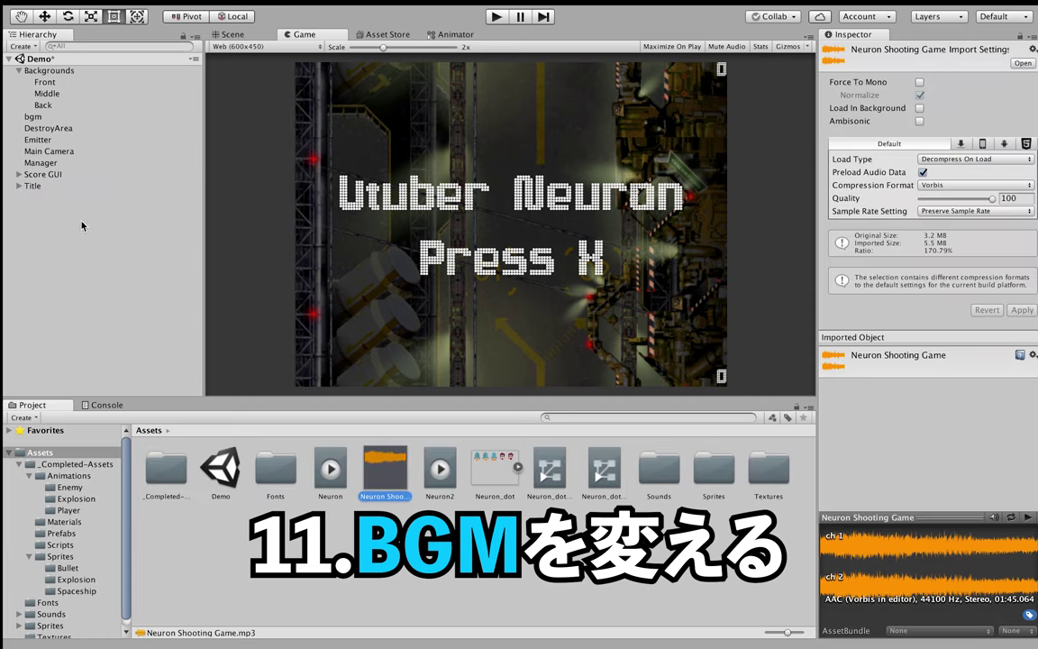
# Assign Neuron Shooting Game as the bgm object's AudioClip, then maximize the Game view
pyautogui.click(40, 117)
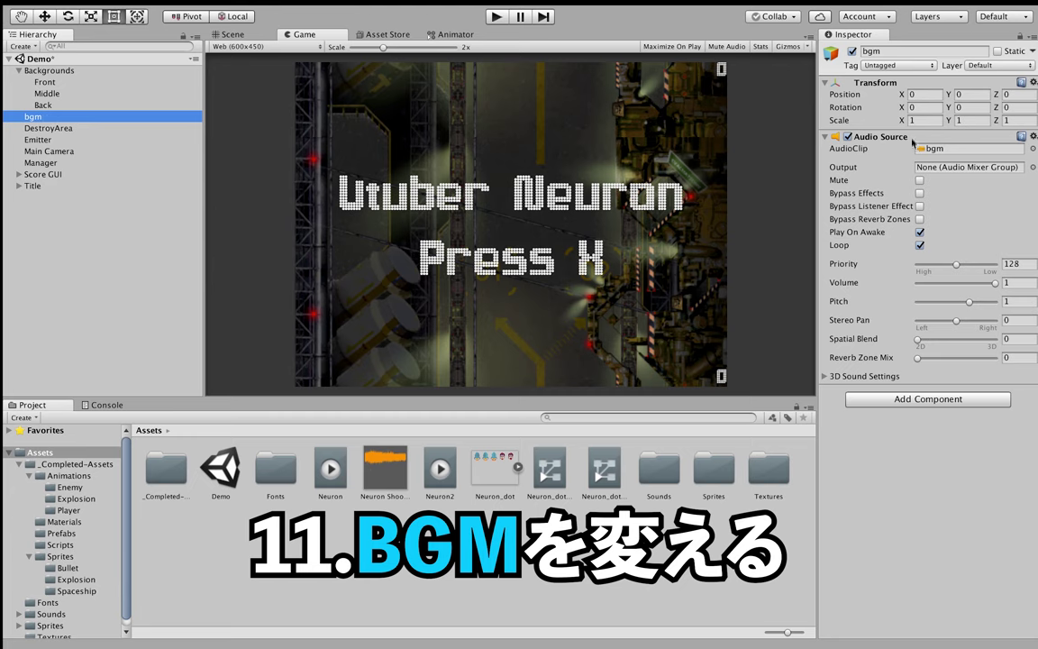
pyautogui.click(934, 153)
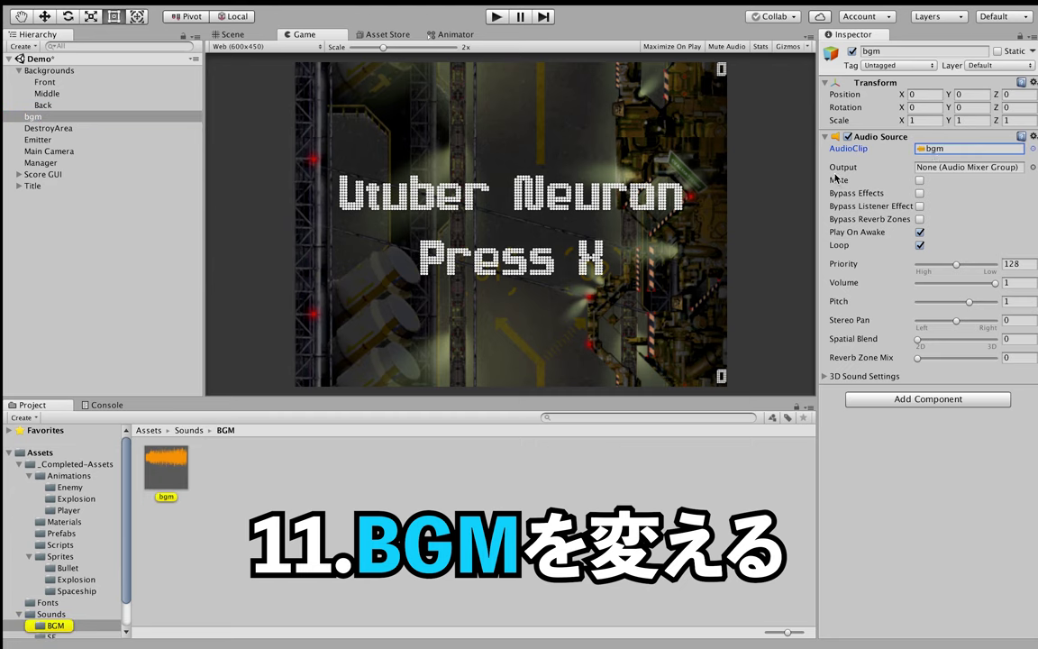
pyautogui.click(154, 430)
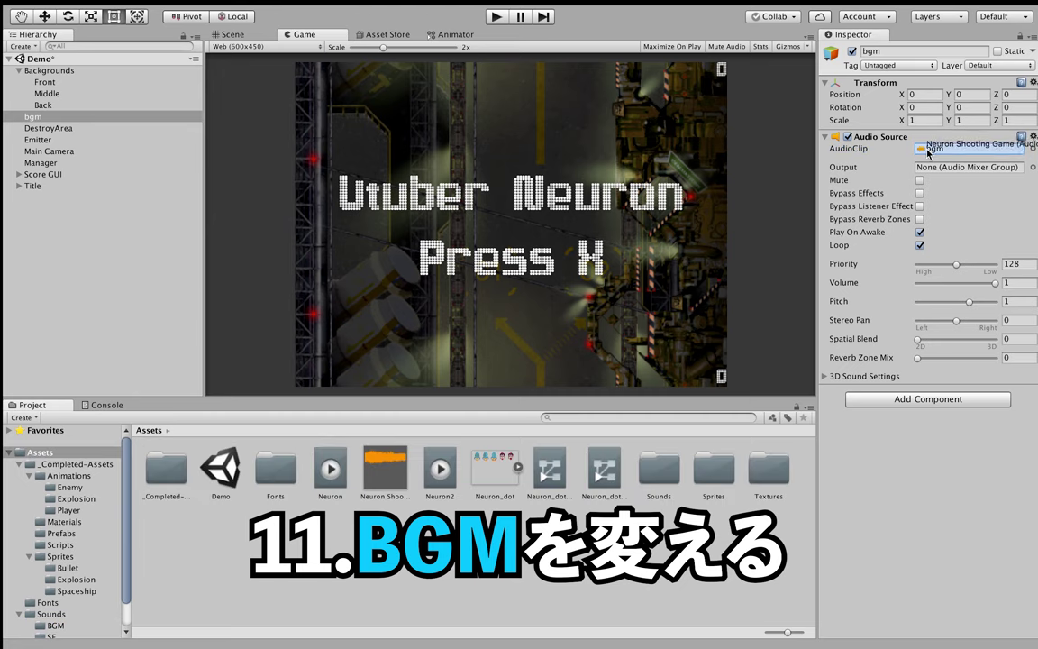
pyautogui.moveTo(557, 341); pyautogui.dragTo(932, 153)
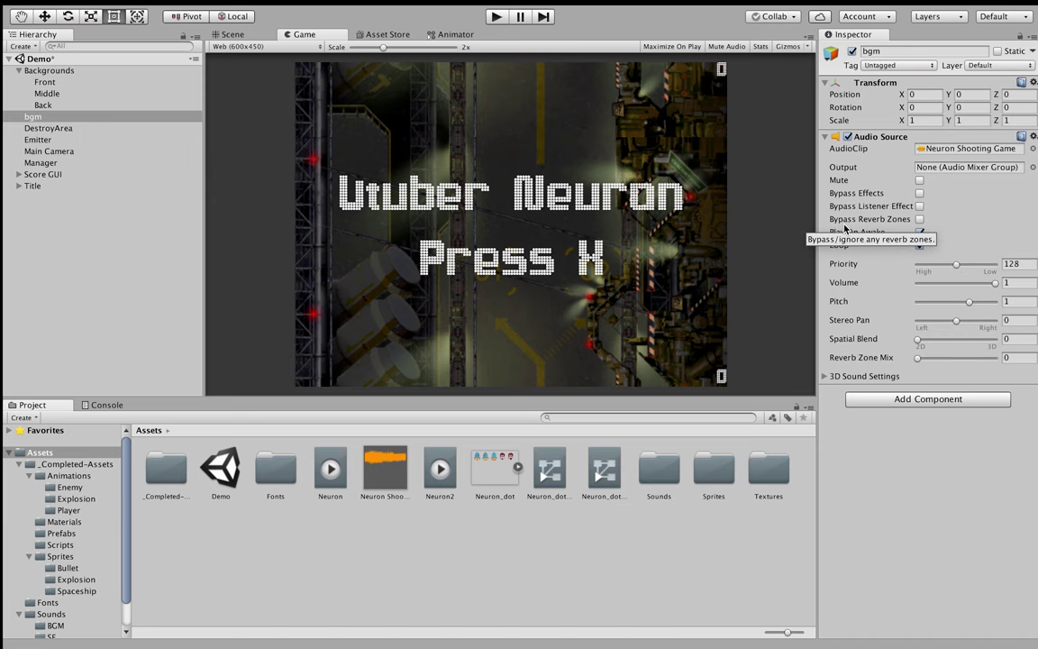
pyautogui.hotkey('shift', 'space')
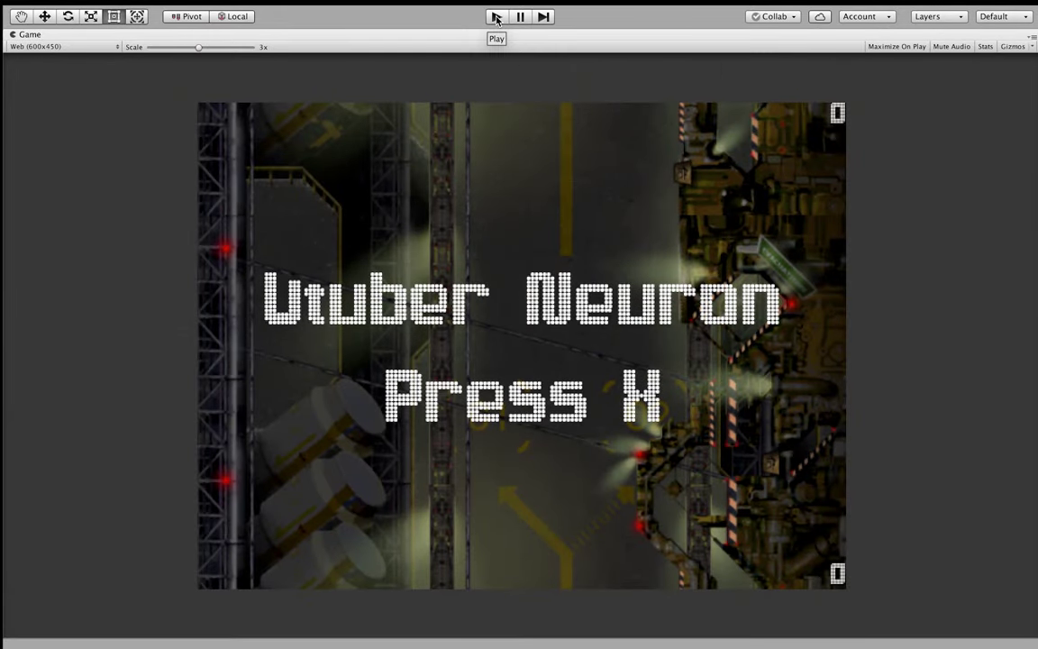
pyautogui.click(495, 17)
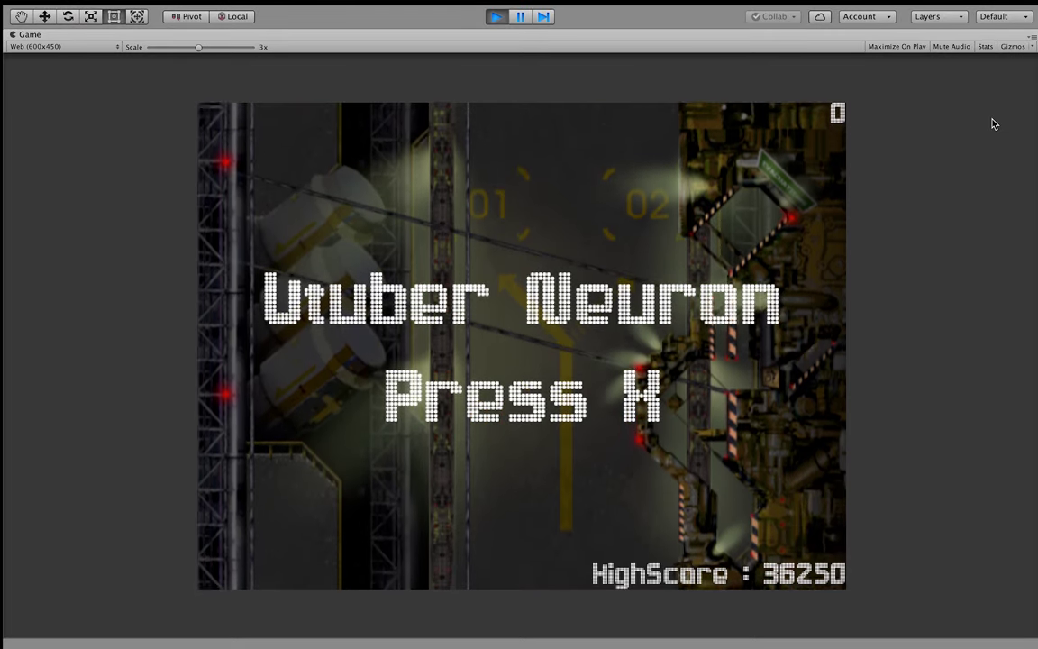
pyautogui.press('x')
pyautogui.press('Right')
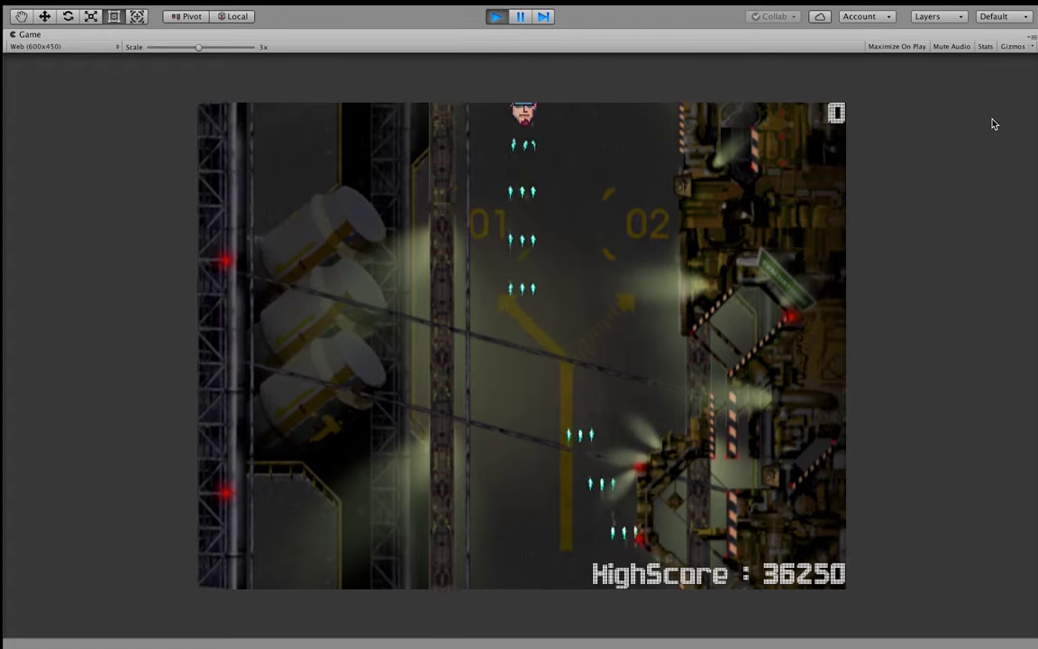
pyautogui.press('Left')
pyautogui.press('Right')
pyautogui.press('Left')
pyautogui.press('Right')
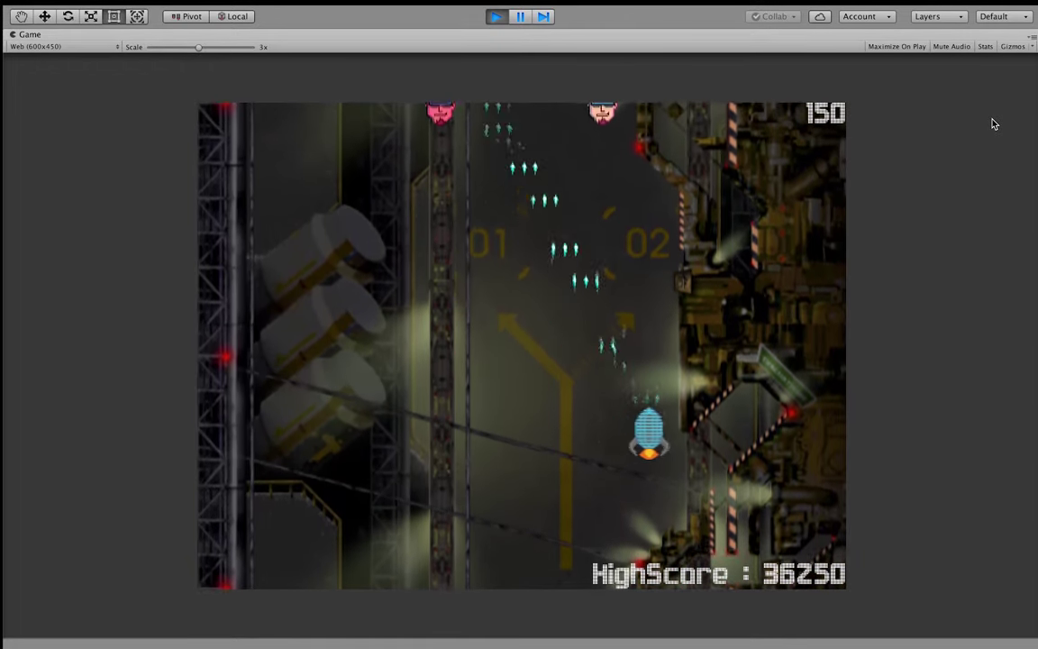
pyautogui.press('Left')
pyautogui.press('Right')
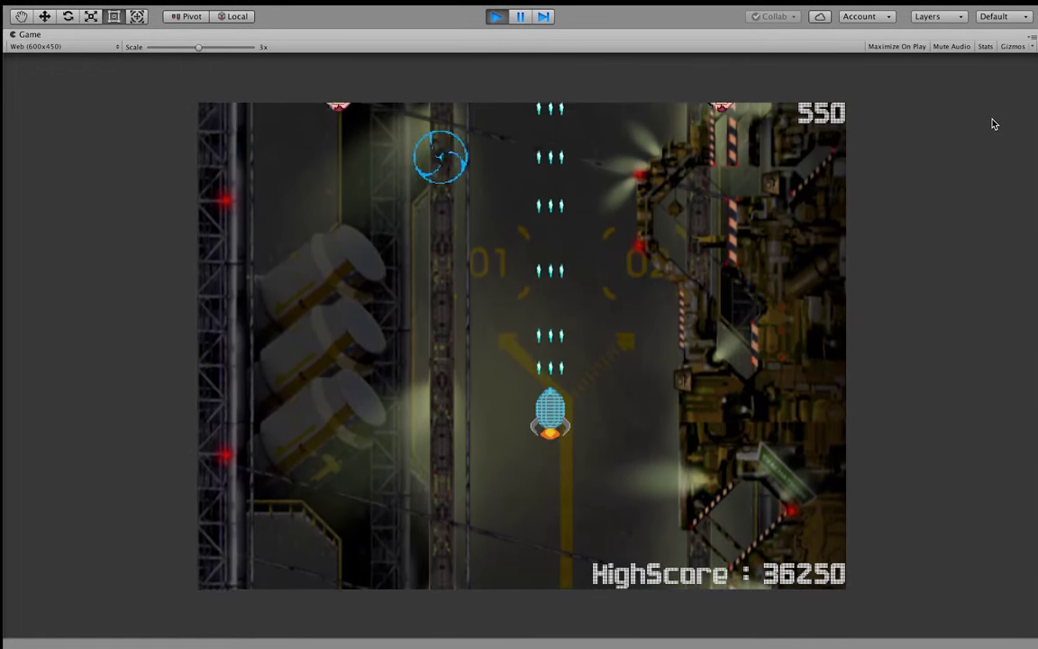
pyautogui.press('Left')
pyautogui.press('Up')
pyautogui.press('Left')
pyautogui.press('Right')
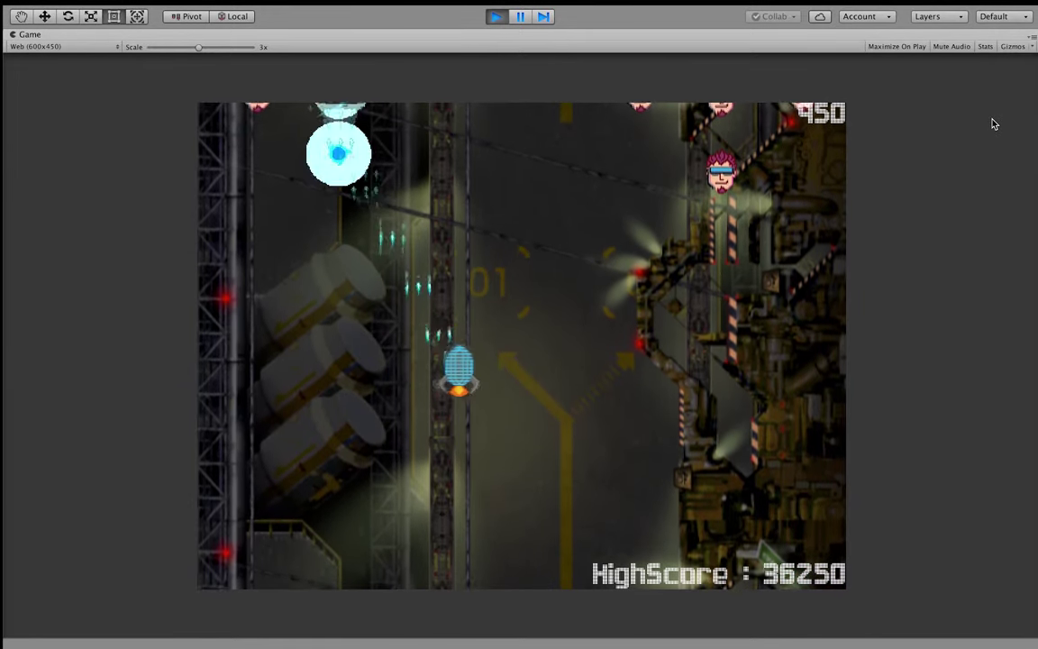
pyautogui.press('Right')
pyautogui.press('Left')
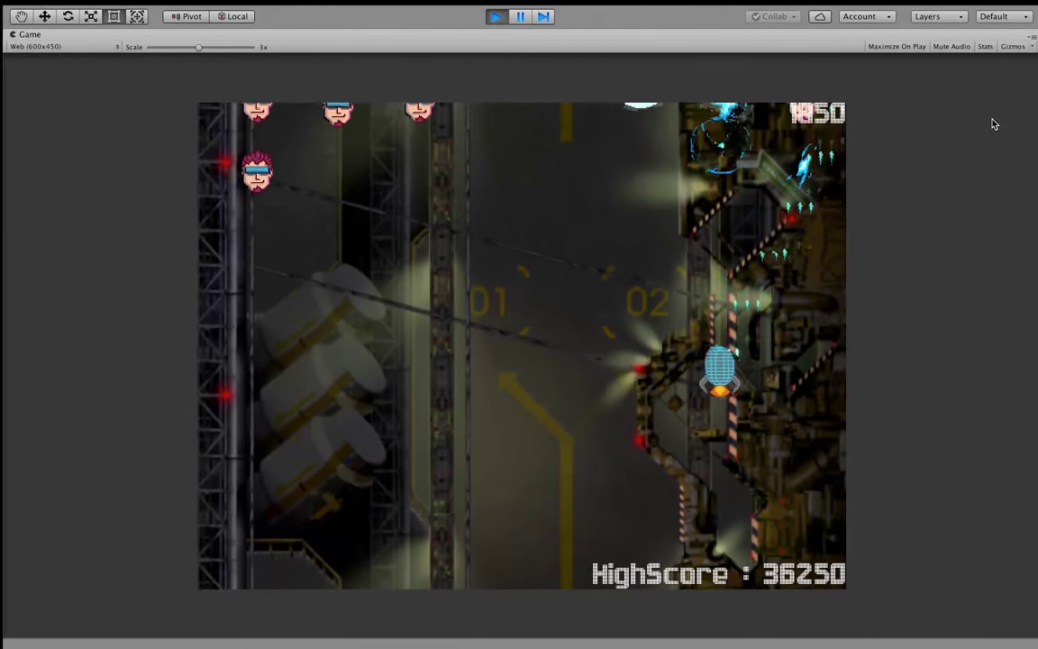
pyautogui.press('Right')
pyautogui.press('Left')
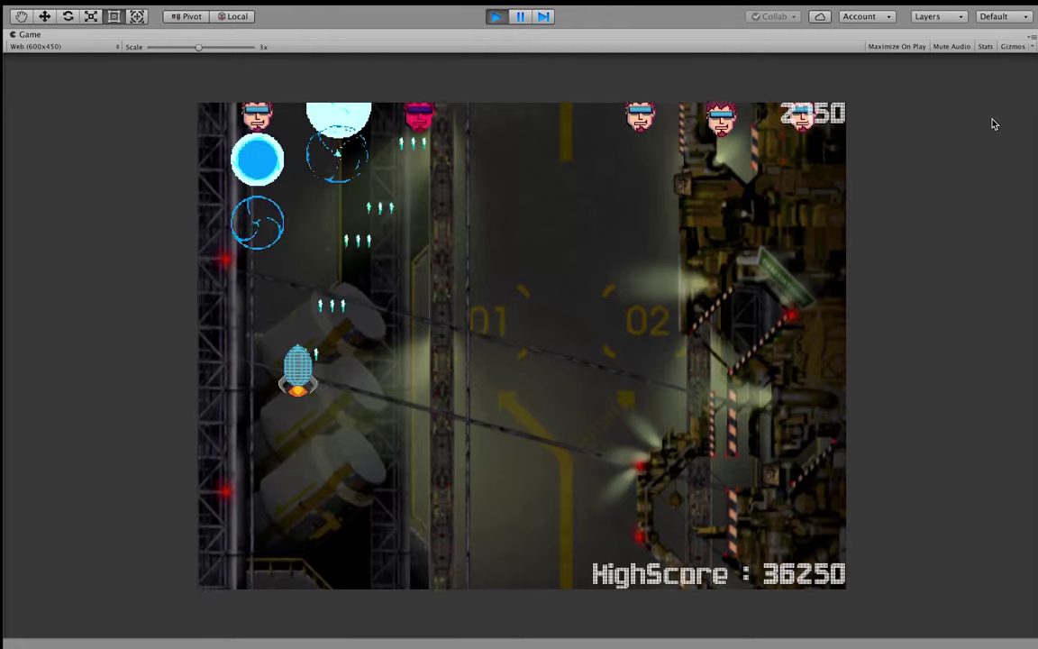
pyautogui.press('Right')
pyautogui.press('Left')
pyautogui.press('Left')
pyautogui.press('Right')
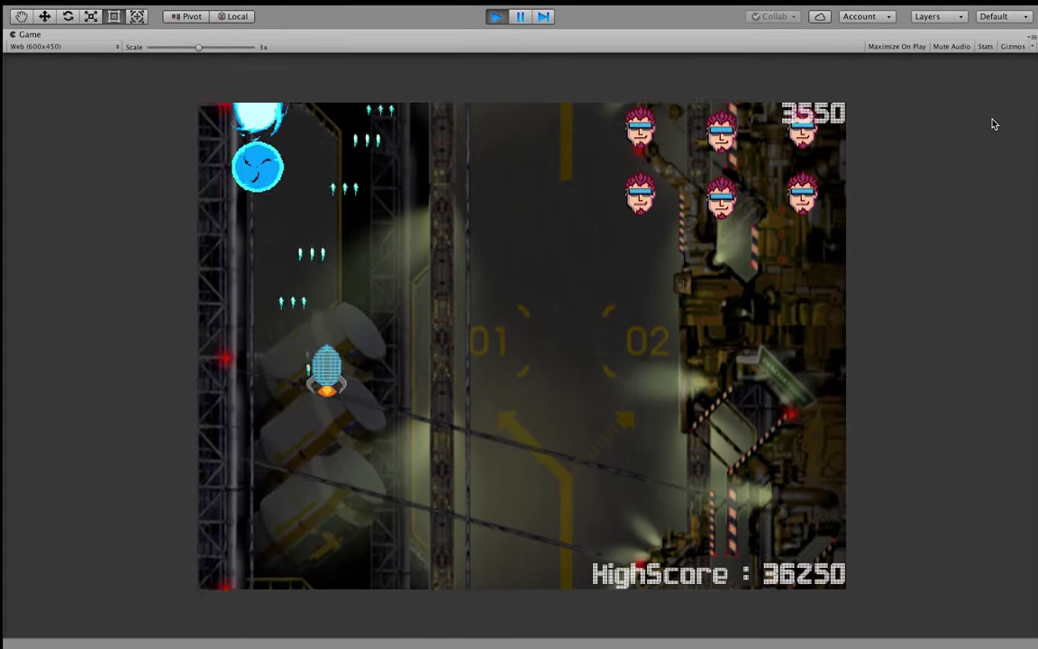
pyautogui.press('Up')
pyautogui.press('Down')
pyautogui.press('Right')
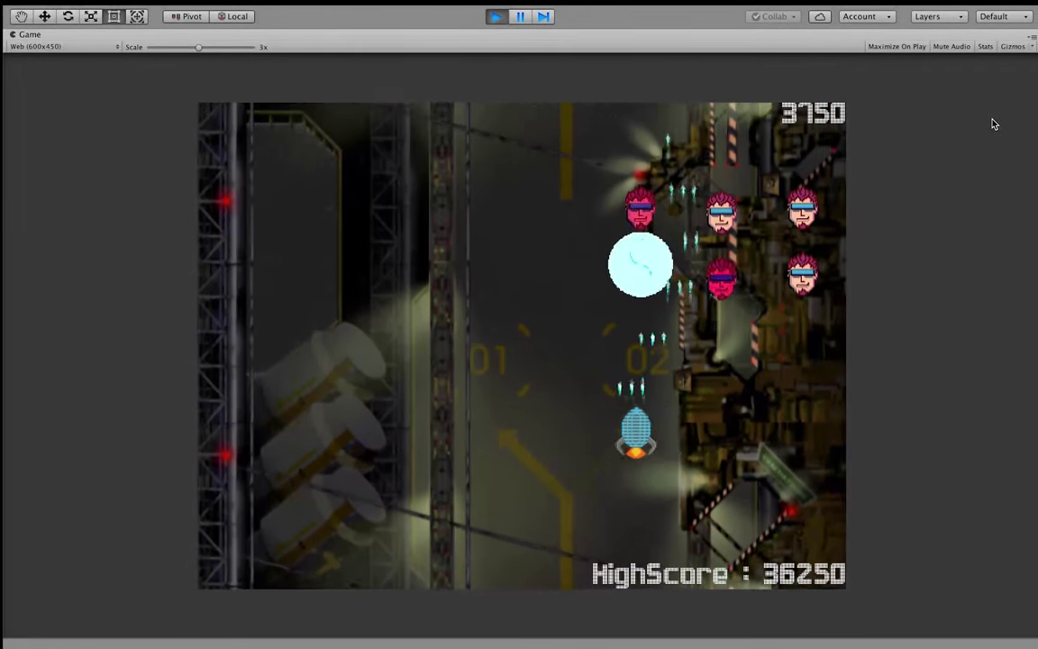
pyautogui.press('Left')
pyautogui.press('Down')
pyautogui.press('Left')
pyautogui.press('Up')
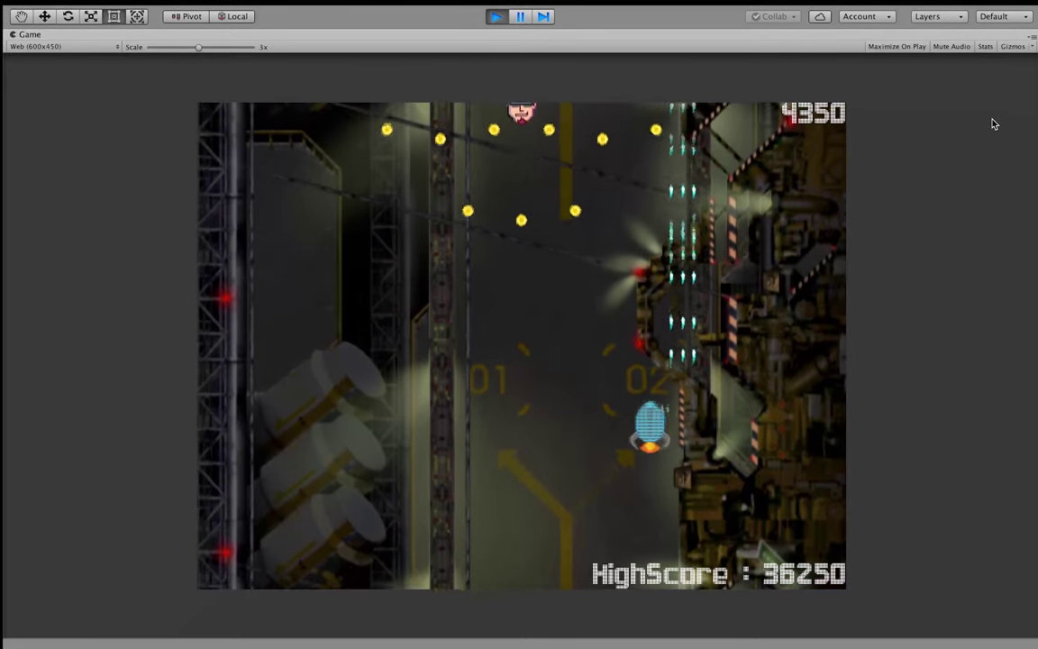
pyautogui.press('Left')
pyautogui.press('Down')
pyautogui.press('Left')
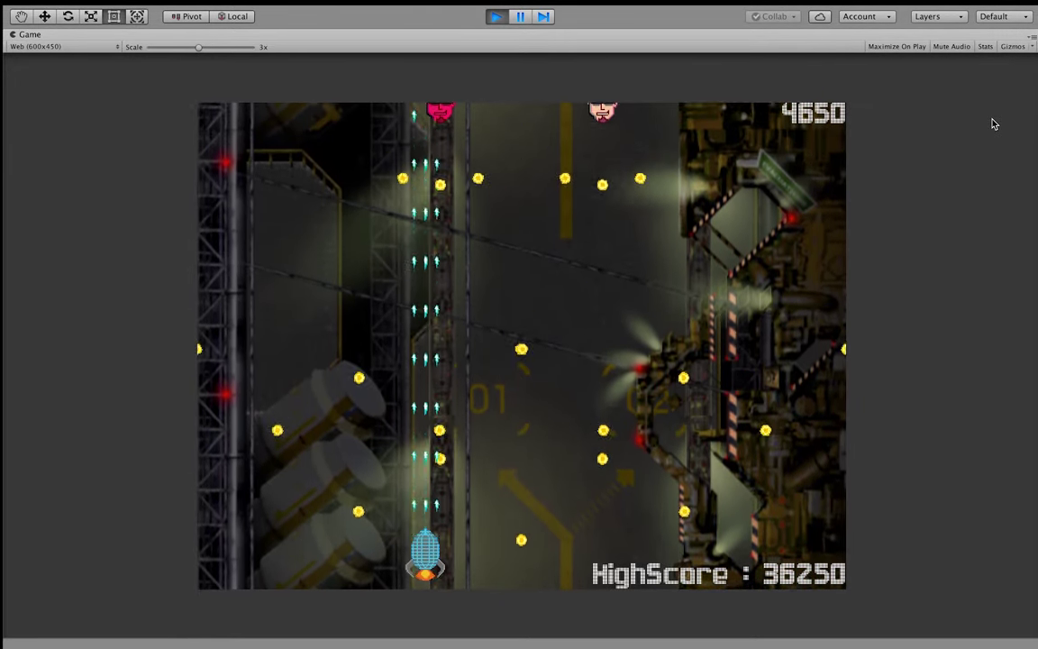
pyautogui.press('x')
pyautogui.press('Left')
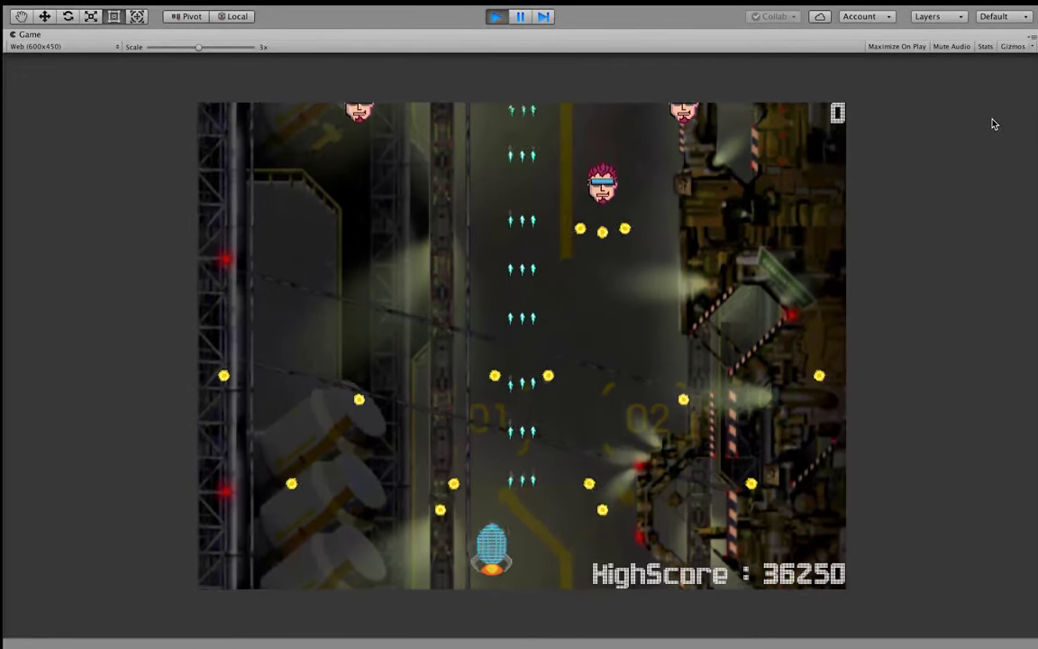
pyautogui.press('Right')
pyautogui.press('Up')
pyautogui.press('Up')
pyautogui.press('Right')
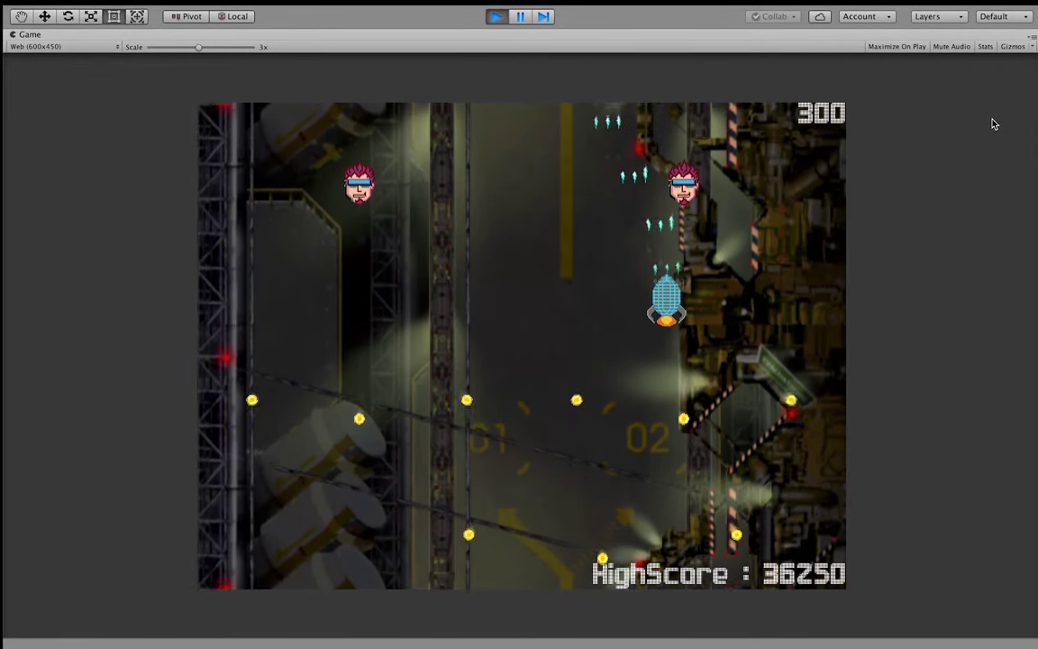
pyautogui.press('Left')
pyautogui.press('Right')
pyautogui.press('x')
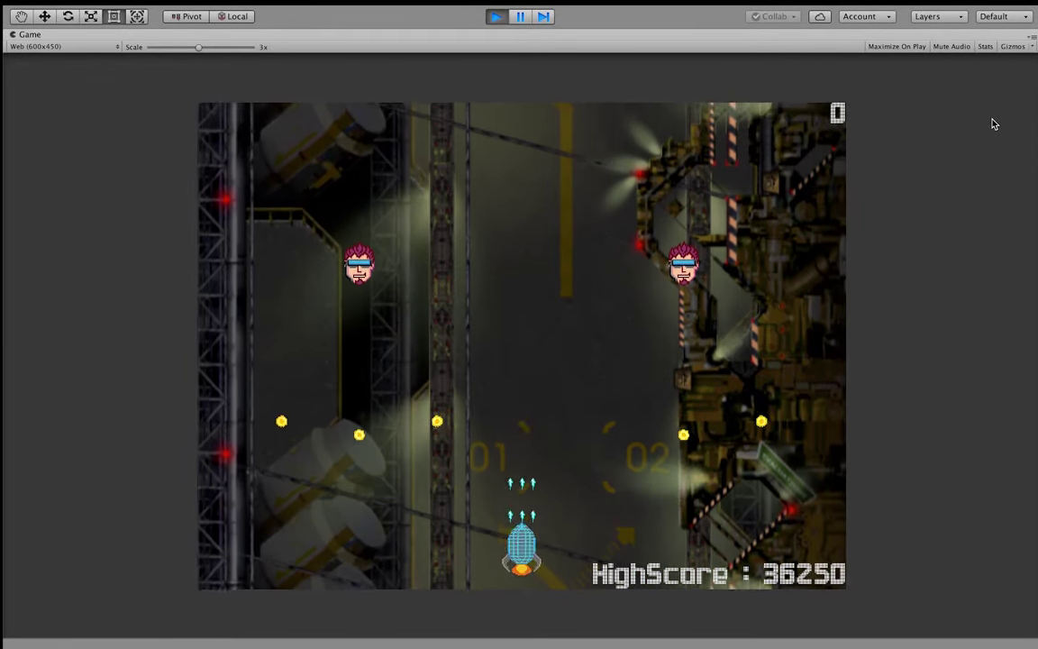
pyautogui.press('Right')
pyautogui.press('Up')
pyautogui.press('Left')
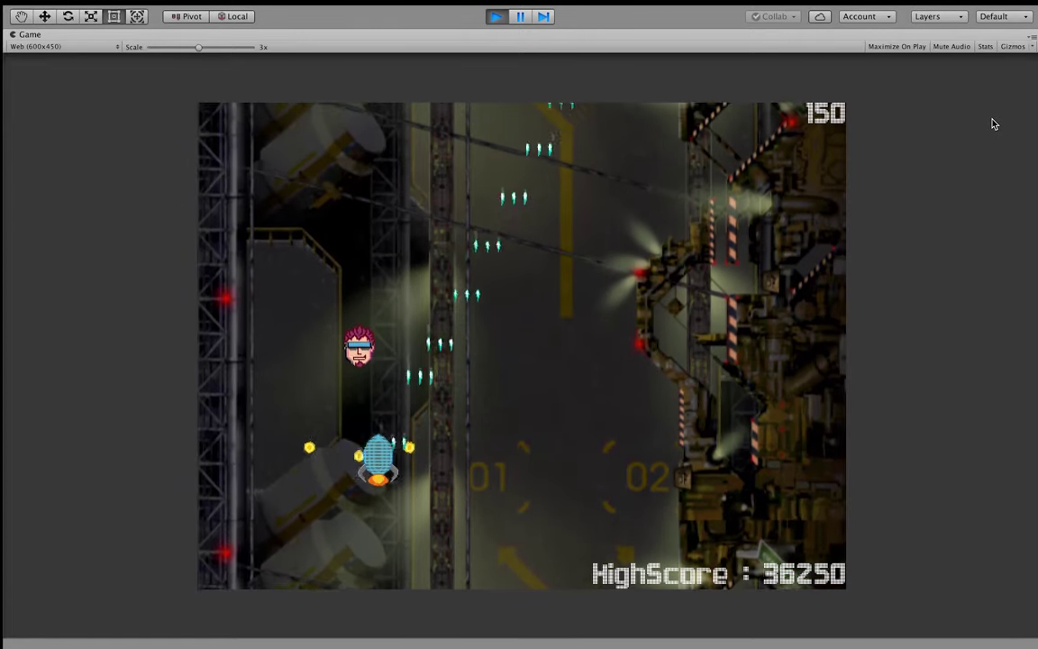
pyautogui.press('Right')
pyautogui.press('Down')
pyautogui.press('Right')
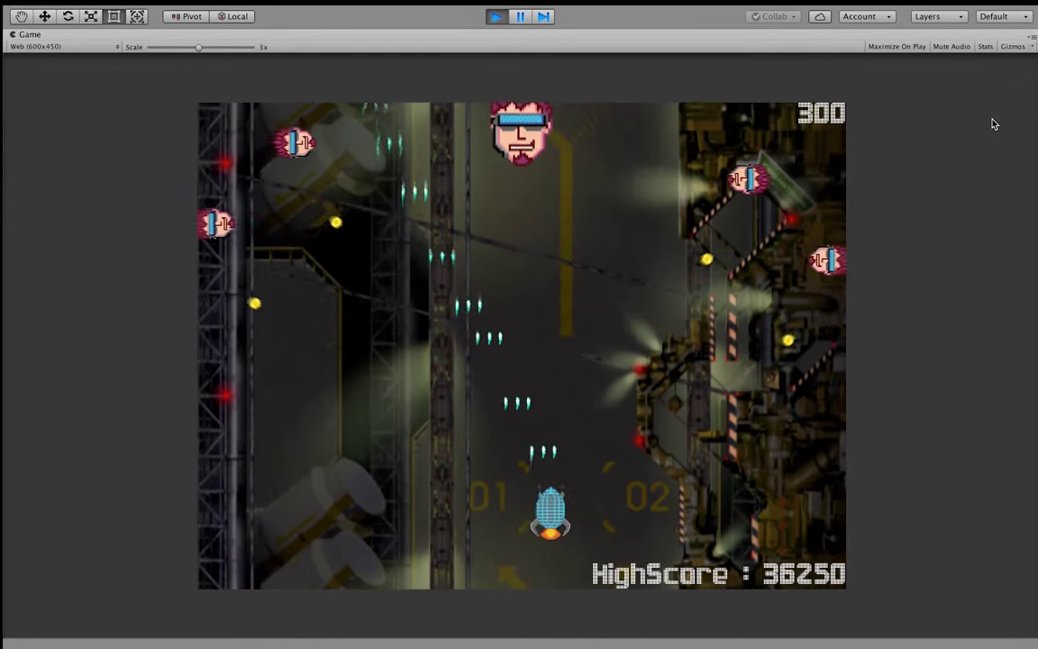
pyautogui.press('Left')
pyautogui.press('Up')
pyautogui.press('Right')
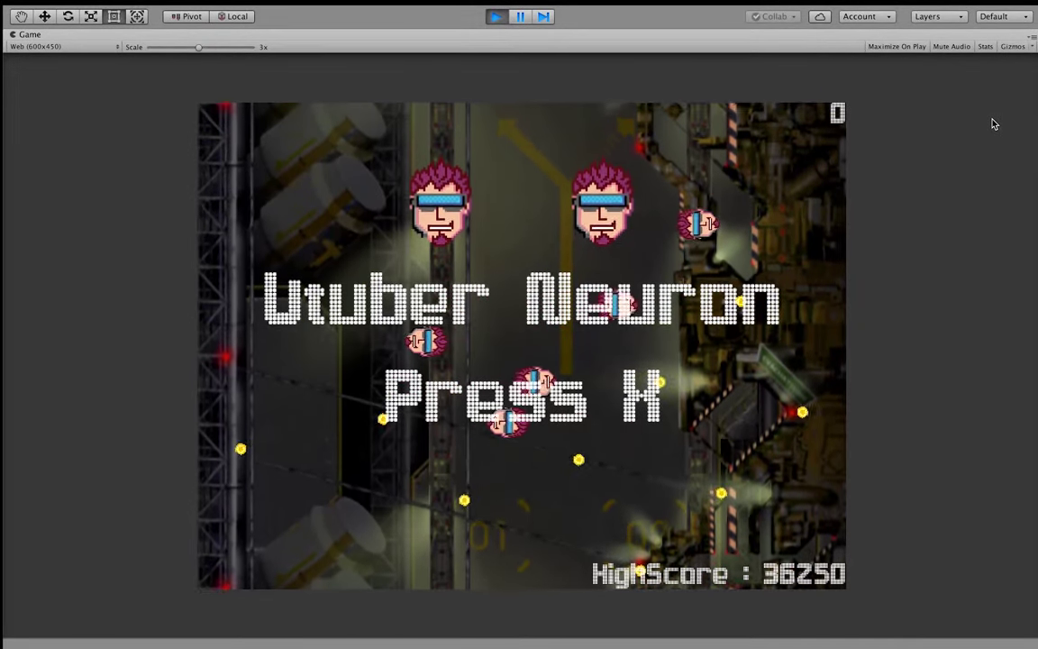
pyautogui.press('x')
pyautogui.press('Left')
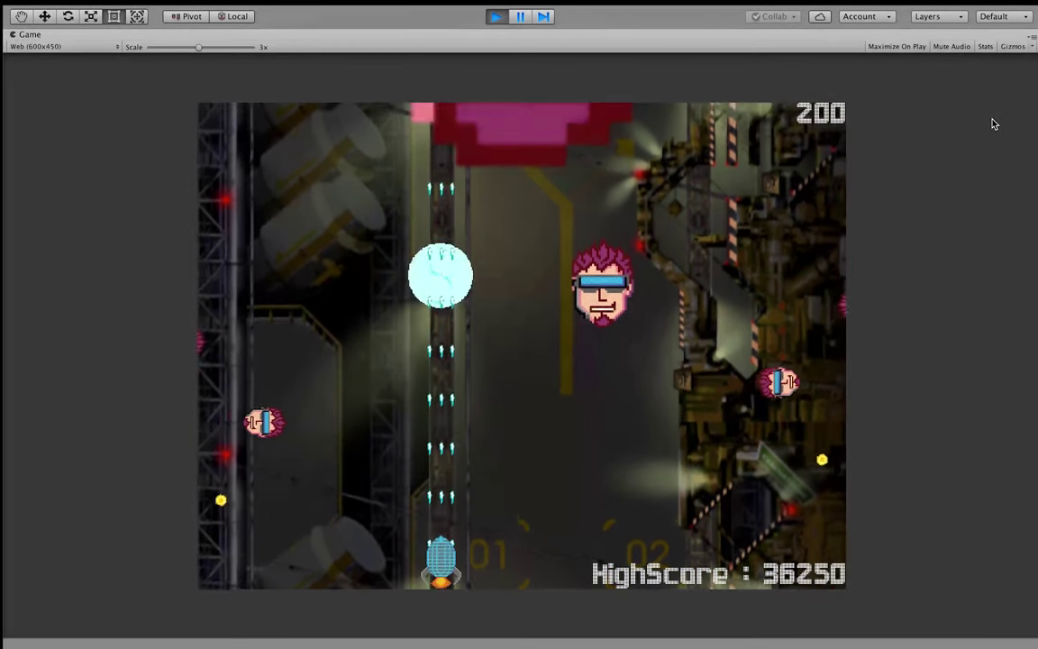
pyautogui.press('Right')
pyautogui.press('Up')
pyautogui.press('Left')
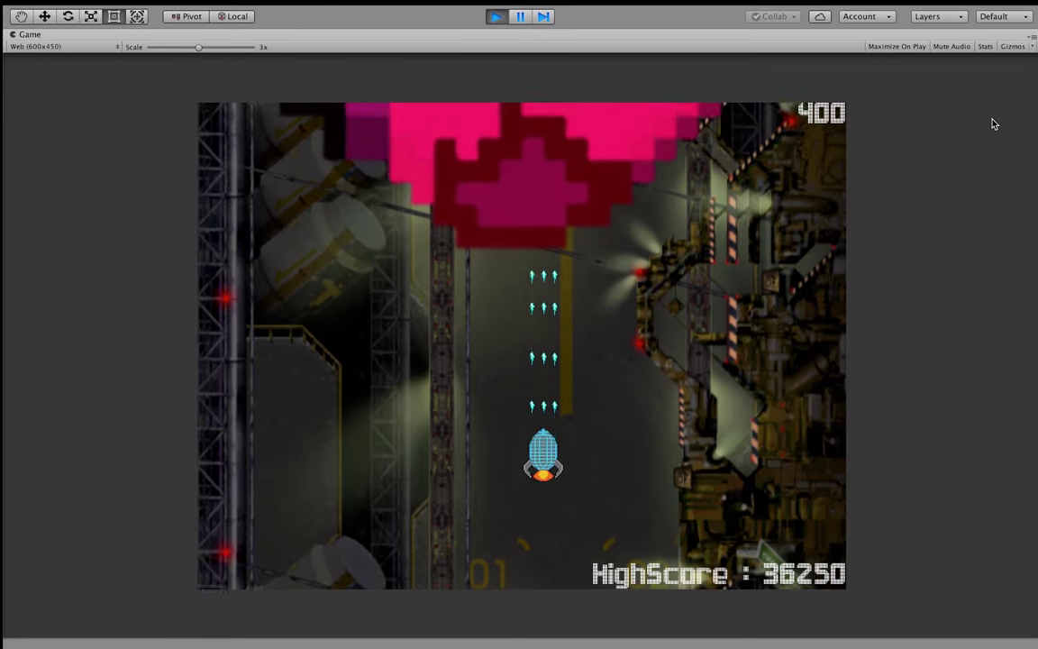
pyautogui.click(494, 17)
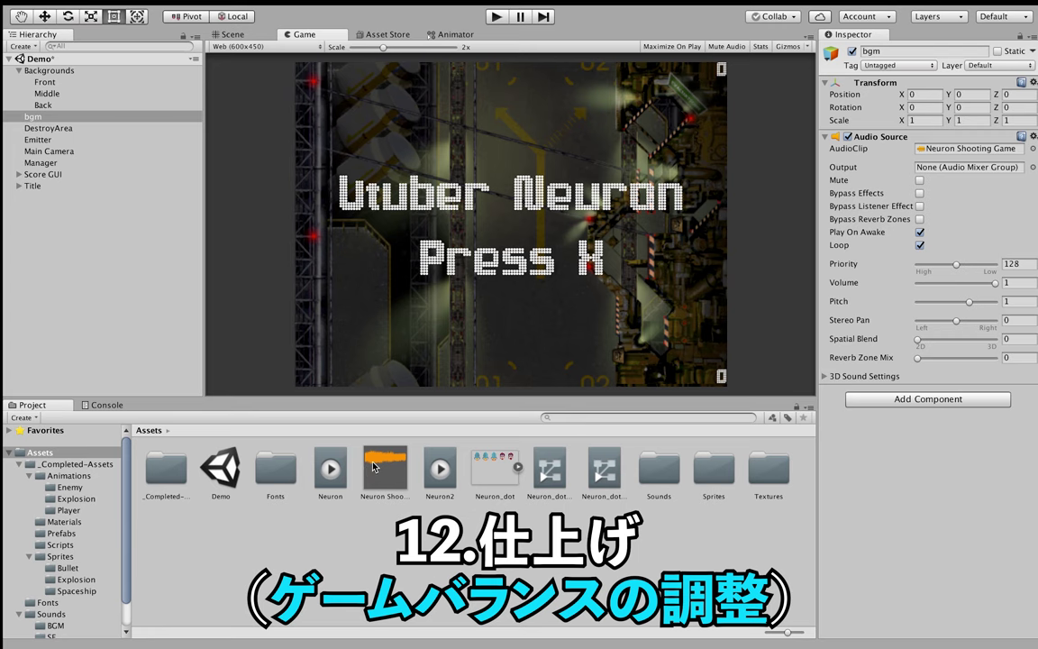
# Browse the project folders and select the Player prefab in Prefabs
pyautogui.click(191, 467)
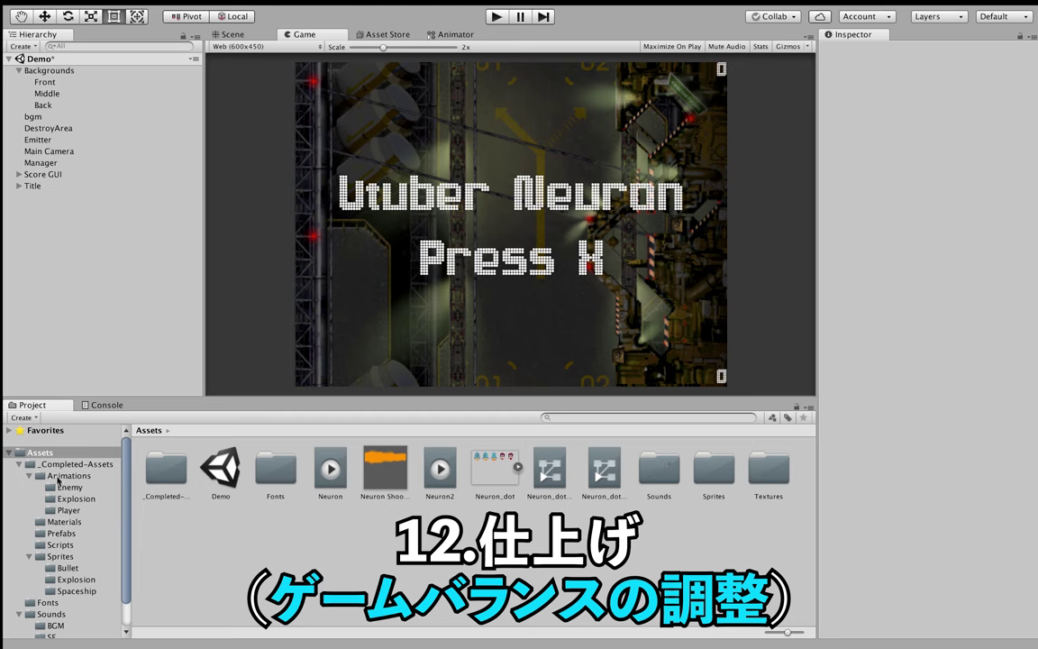
pyautogui.click(61, 512)
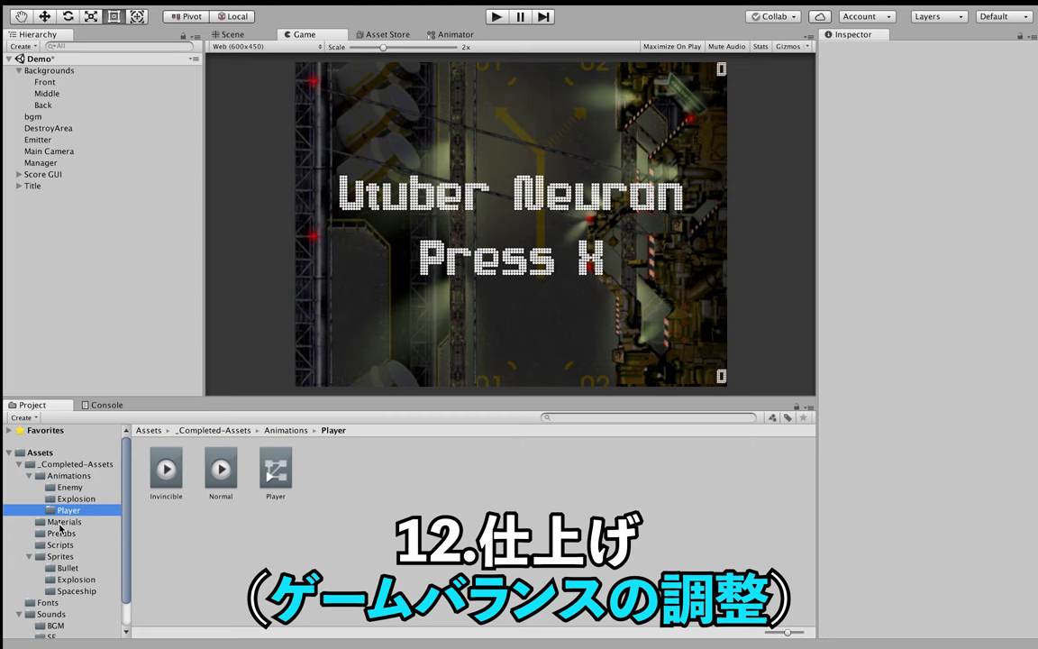
pyautogui.click(58, 557)
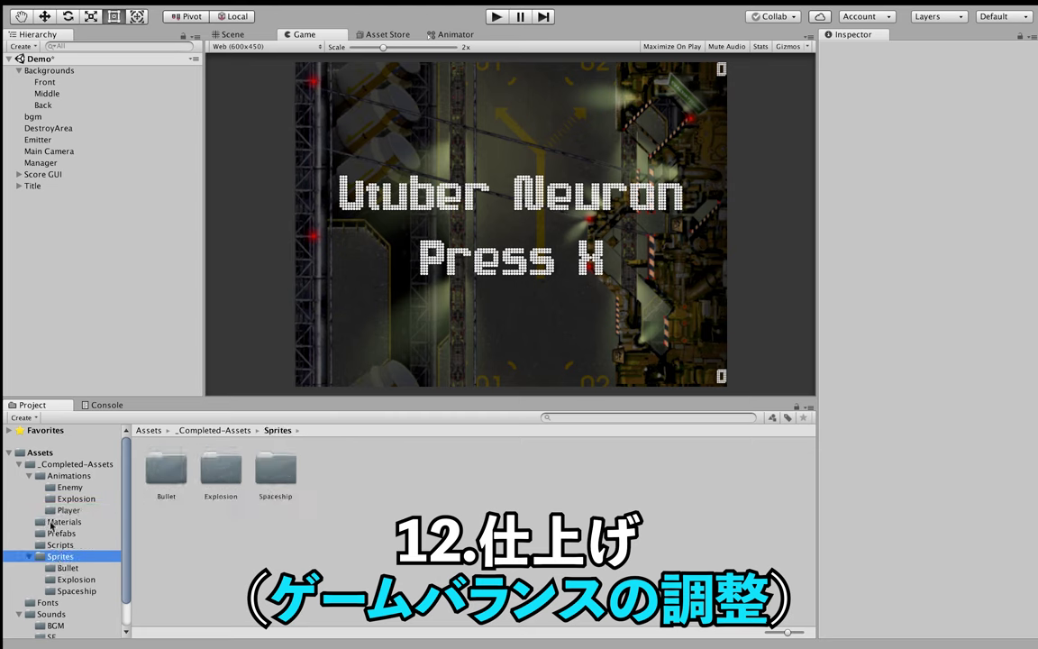
pyautogui.click(55, 521)
pyautogui.click(59, 533)
pyautogui.click(327, 466)
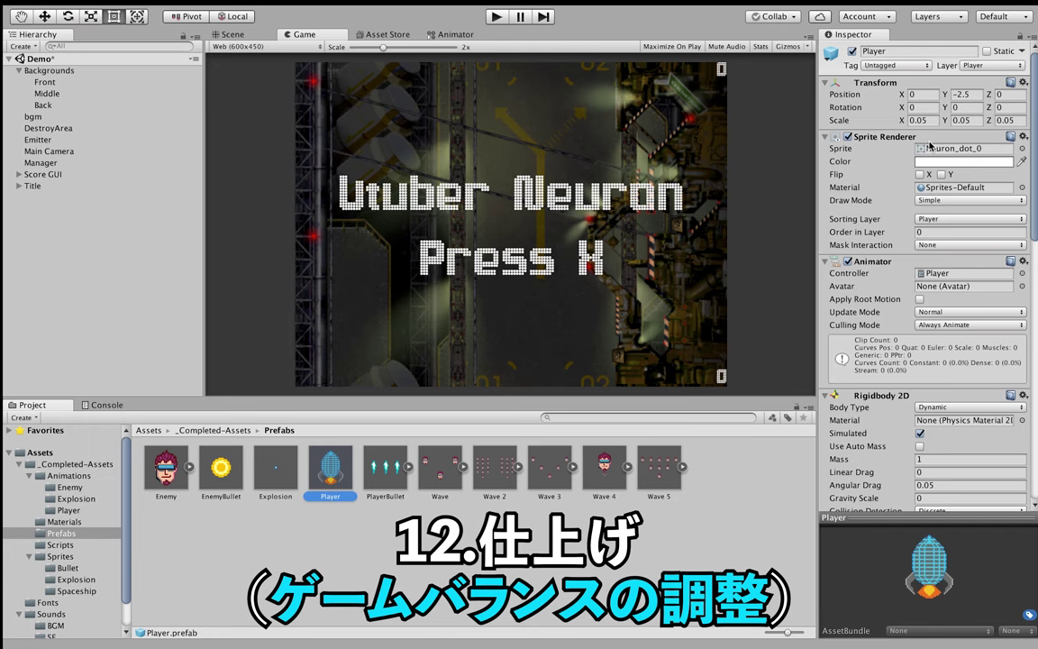
# Change the Player prefab's Transform Scale X, Y and Z from 0.05 to 0.03
pyautogui.click(930, 122)
pyautogui.click(974, 122)
pyautogui.press('BackSpace')
pyautogui.write('3')
pyautogui.click(1020, 119)
pyautogui.write('0.03')
pyautogui.click(363, 526)
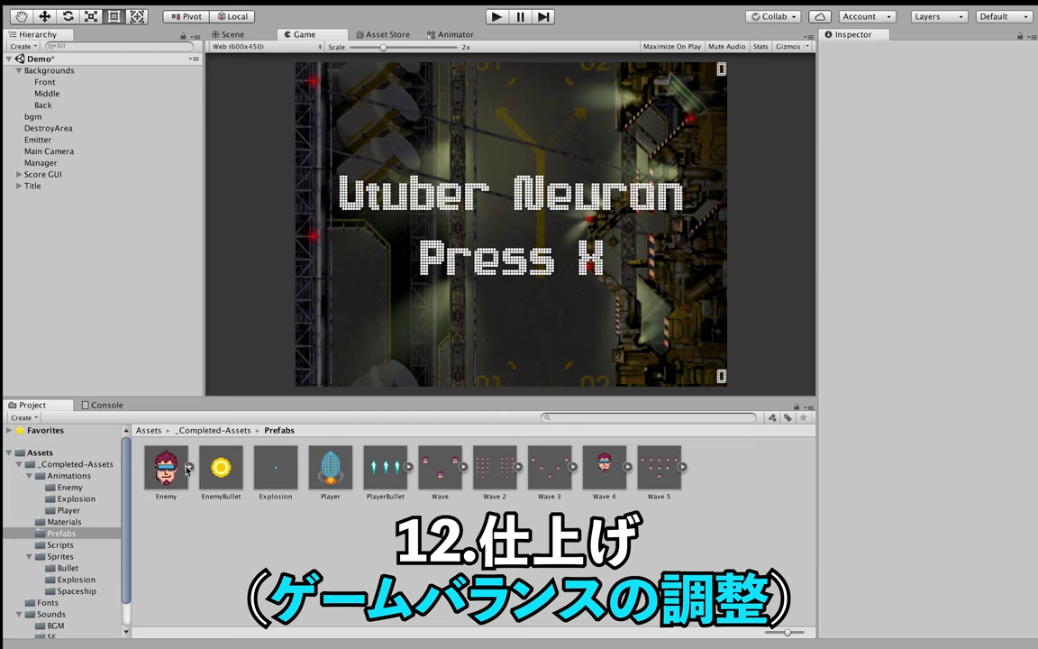
pyautogui.click(150, 431)
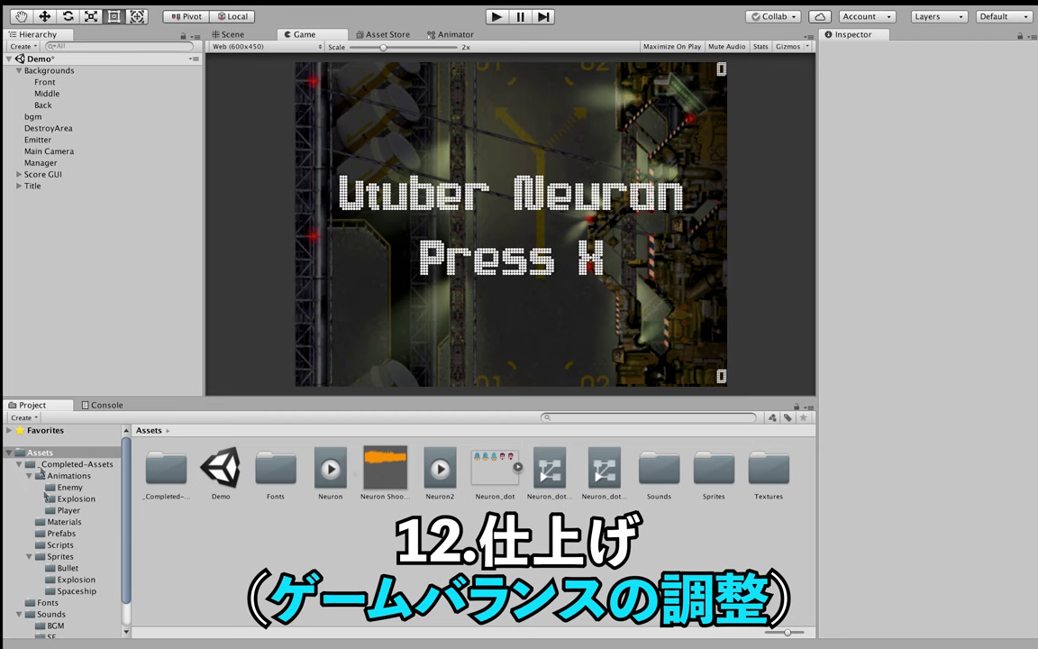
pyautogui.click(661, 477)
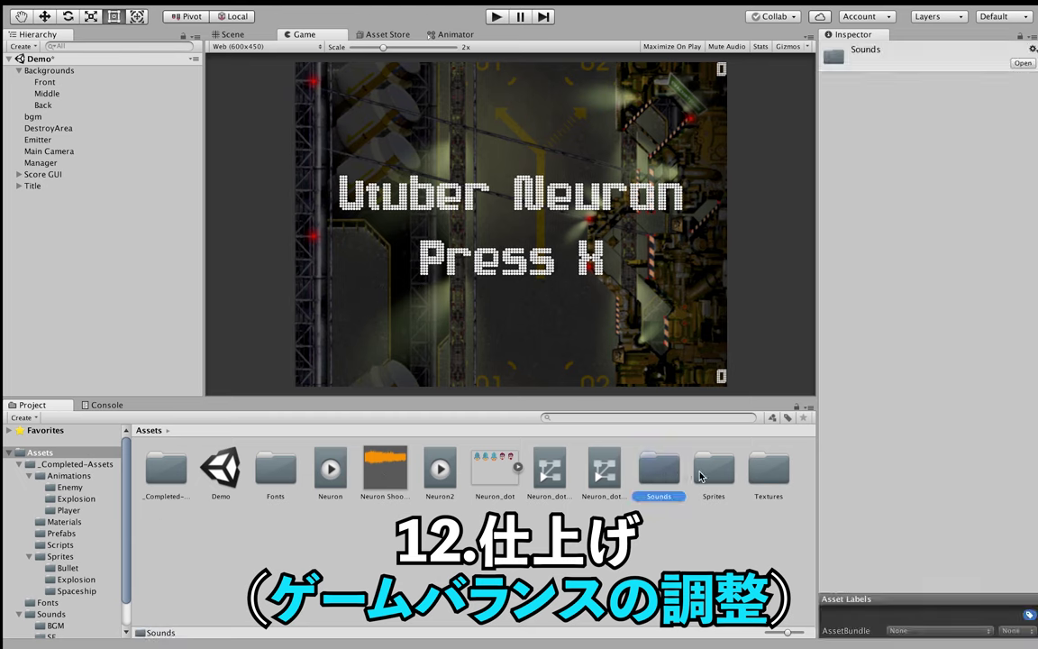
pyautogui.press('Right')
pyautogui.press('Right')
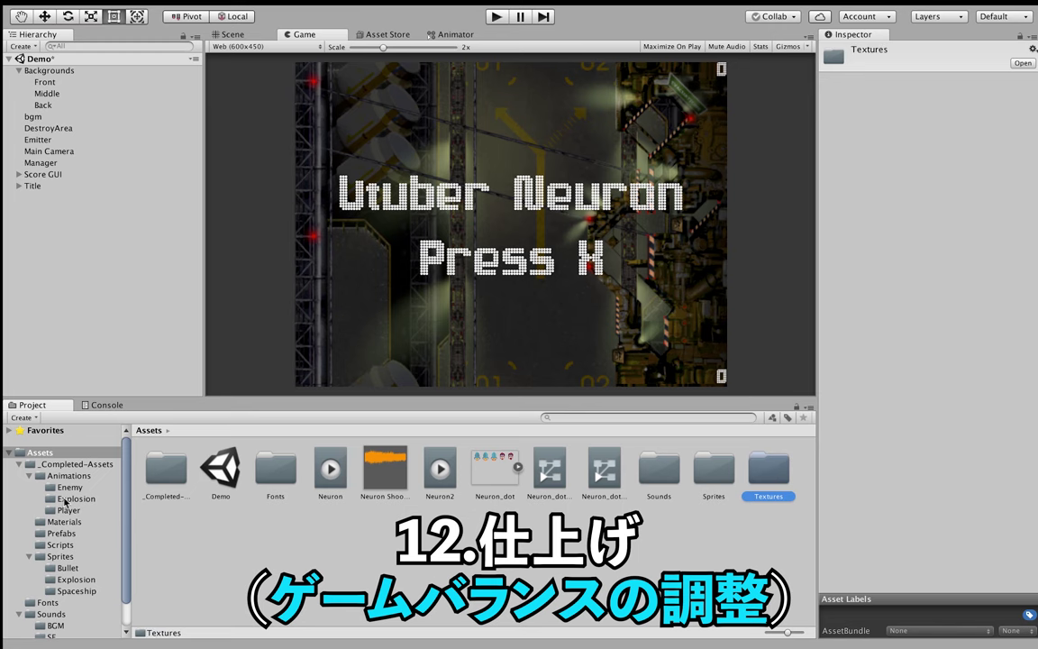
pyautogui.click(67, 487)
pyautogui.click(64, 500)
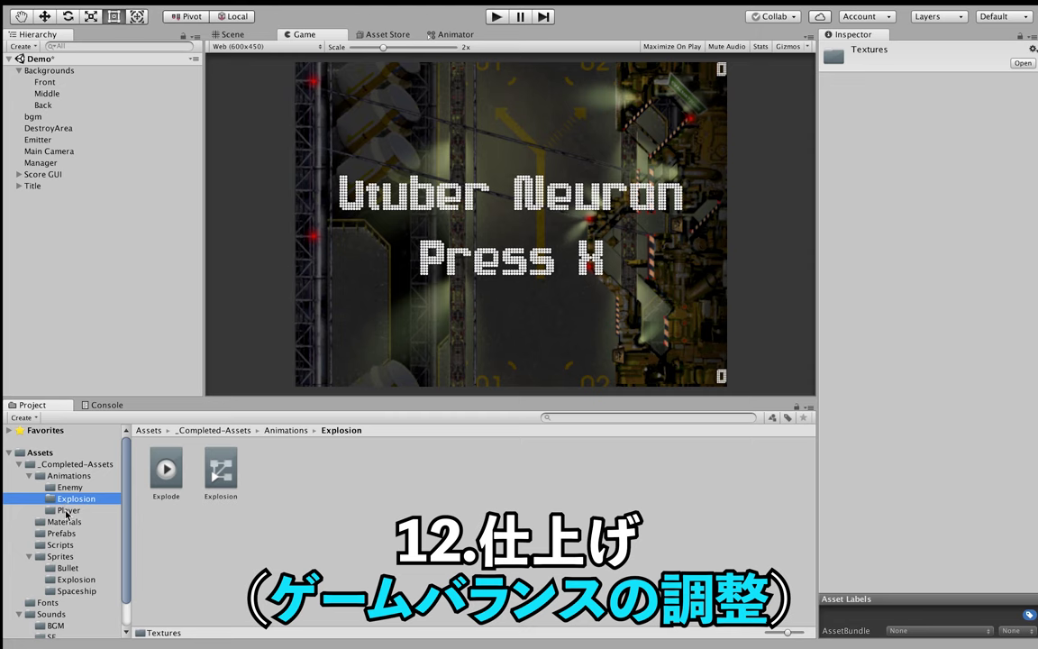
pyautogui.click(62, 532)
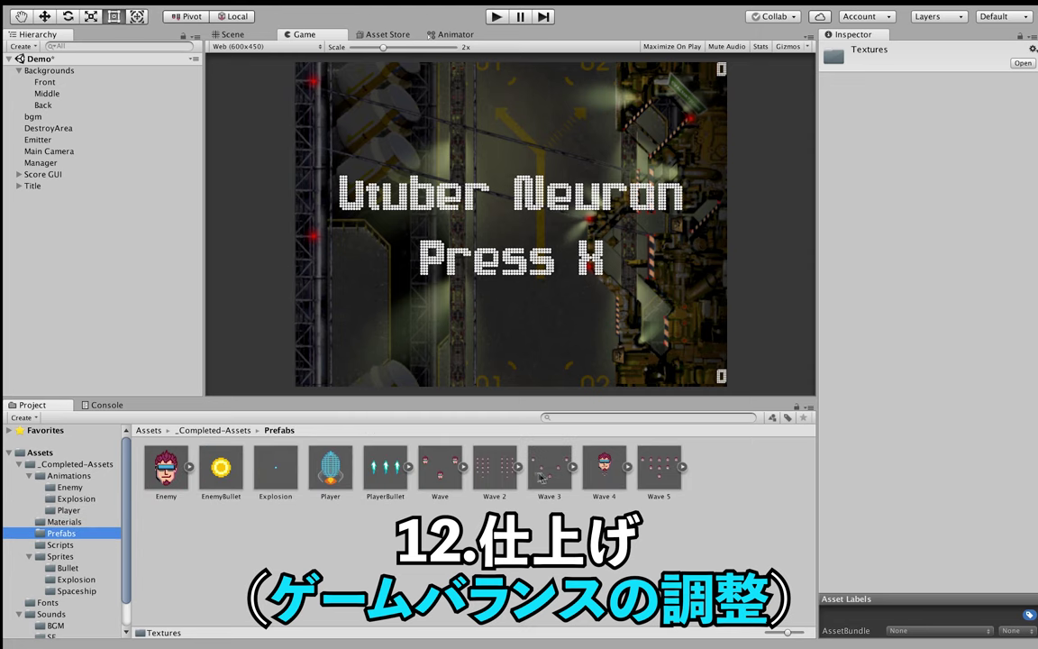
# Add a Wave 4 instance, check its Enemy (1) boss at Hp 500, and view the formation in Scene
pyautogui.moveTo(604, 464); pyautogui.dragTo(36, 197)
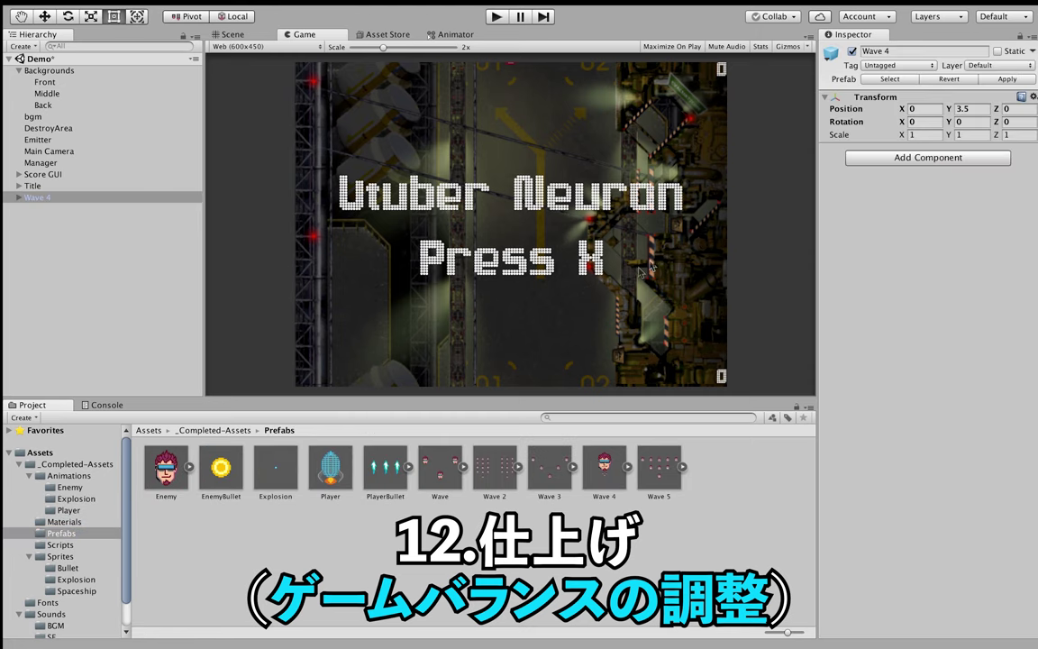
pyautogui.click(18, 197)
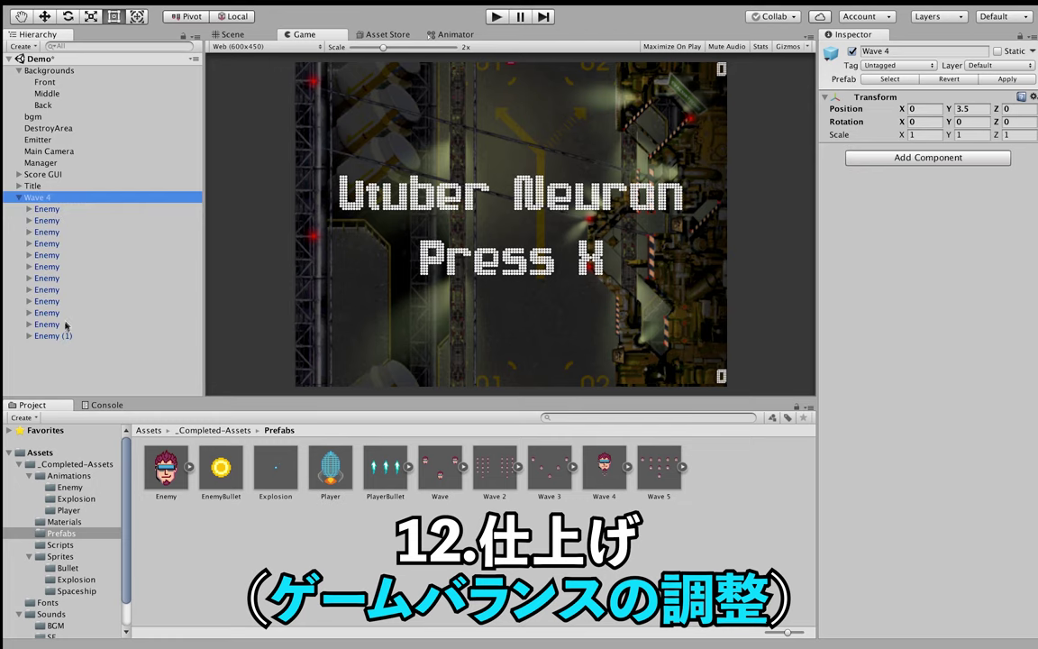
pyautogui.click(53, 335)
pyautogui.scroll(-5, 870, 342)
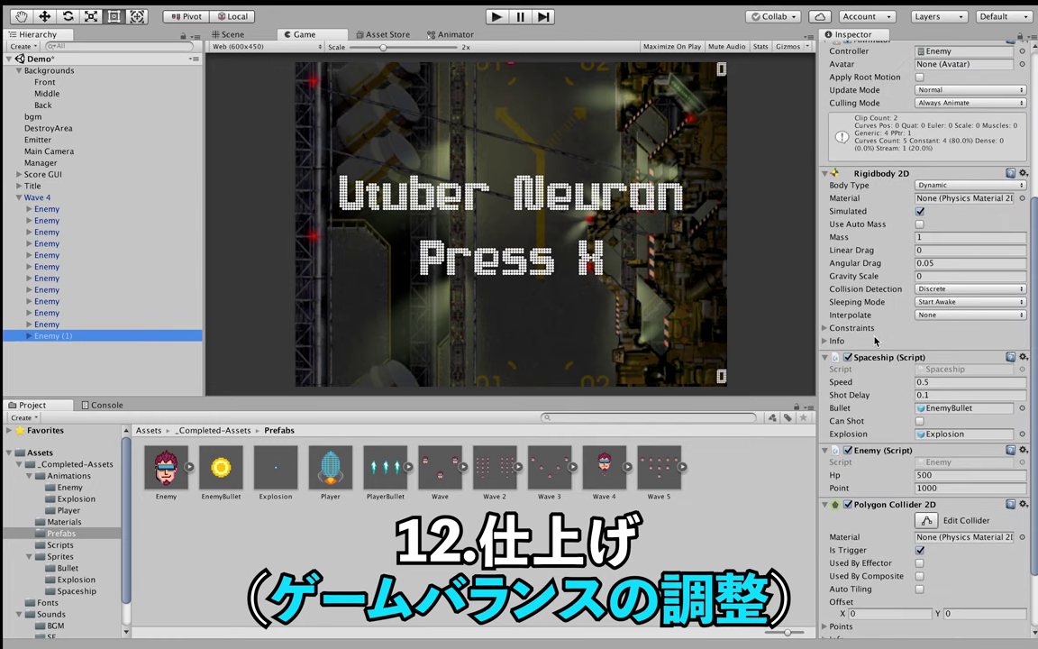
pyautogui.scroll(3, 881, 327)
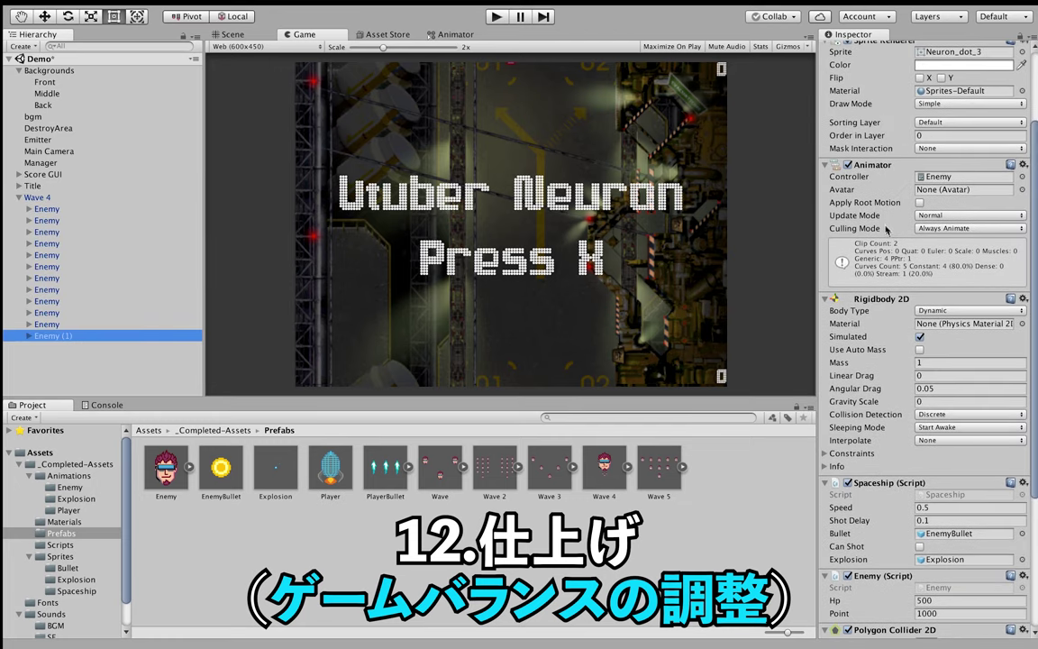
pyautogui.scroll(3, 884, 228)
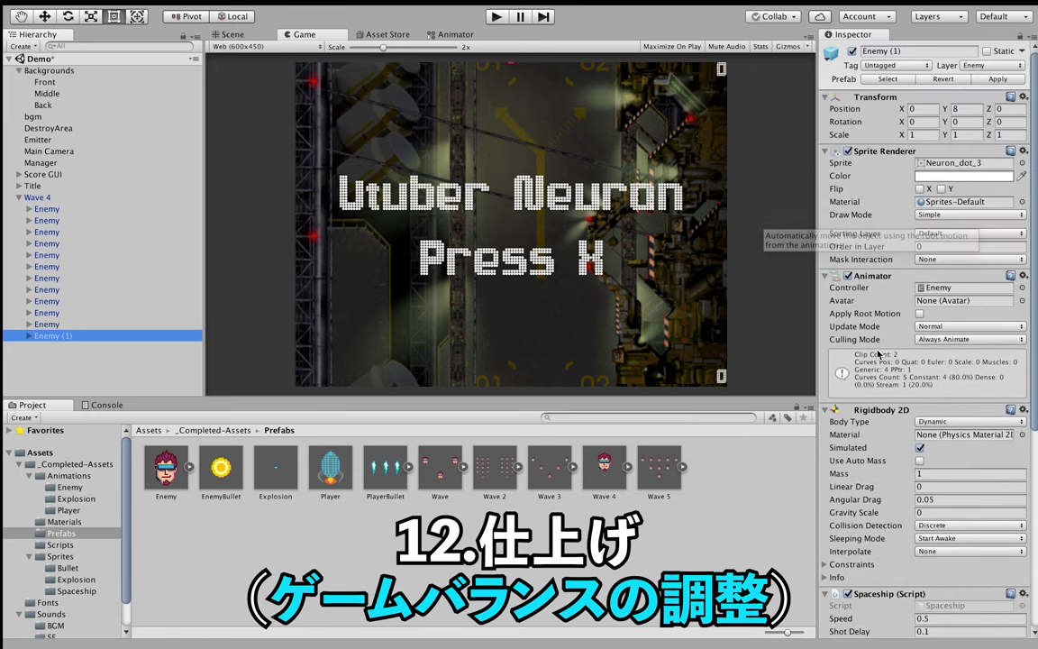
pyautogui.scroll(-3, 884, 401)
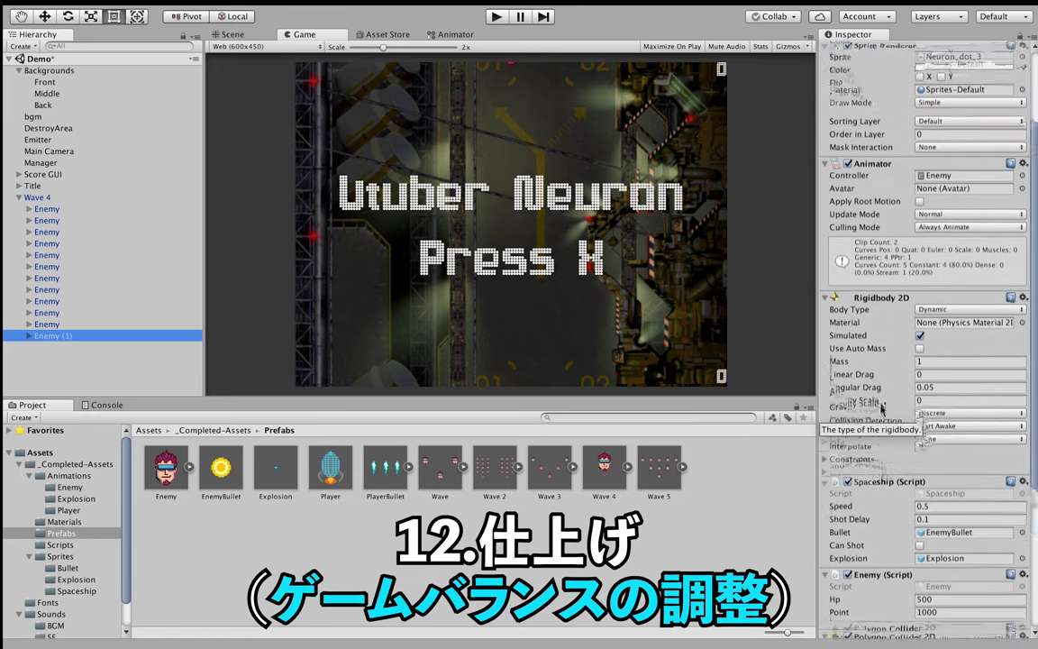
pyautogui.scroll(-3, 900, 520)
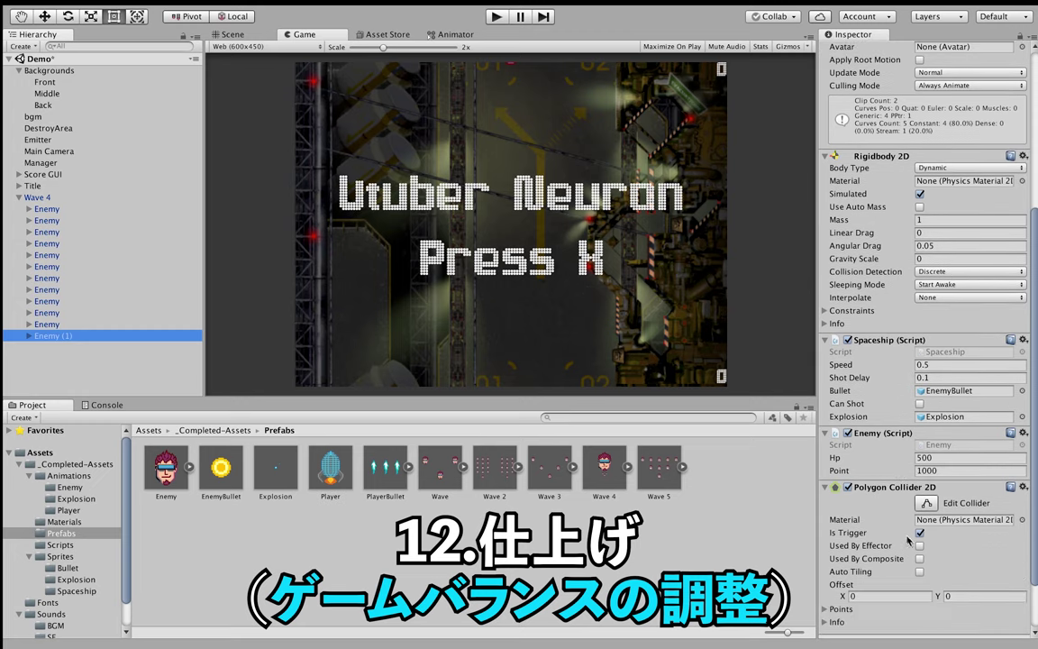
pyautogui.click(232, 35)
pyautogui.scroll(2, 481, 143)
# Bring the large boss enemy into view and toggle its shooting option
pyautogui.scroll(2, 480, 143)
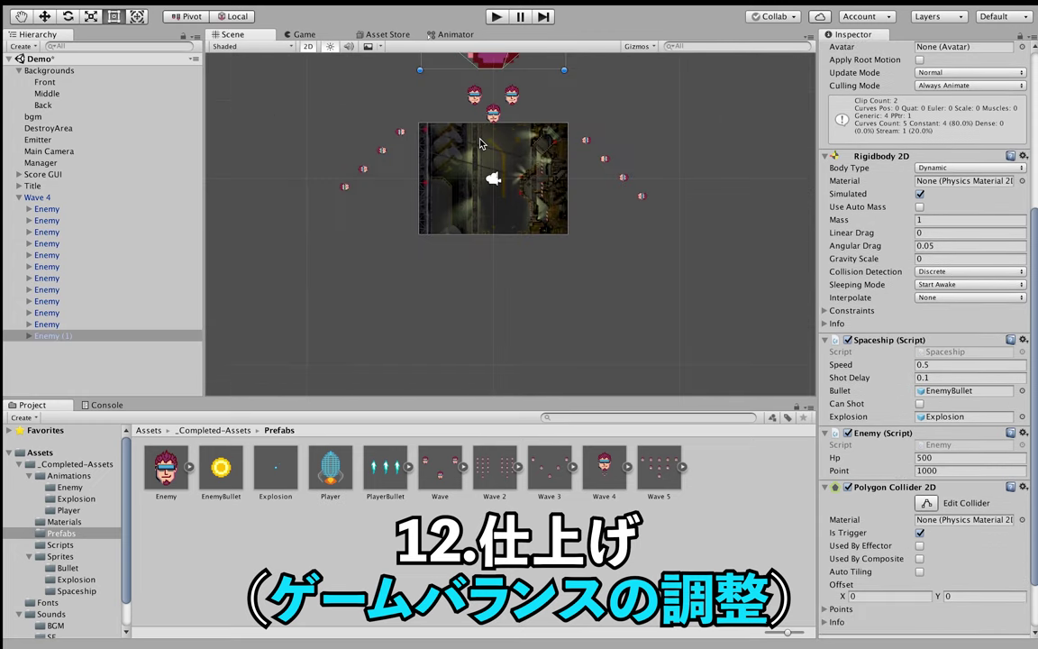
pyautogui.moveTo(480, 143); pyautogui.dragTo(474, 282, button='middle')
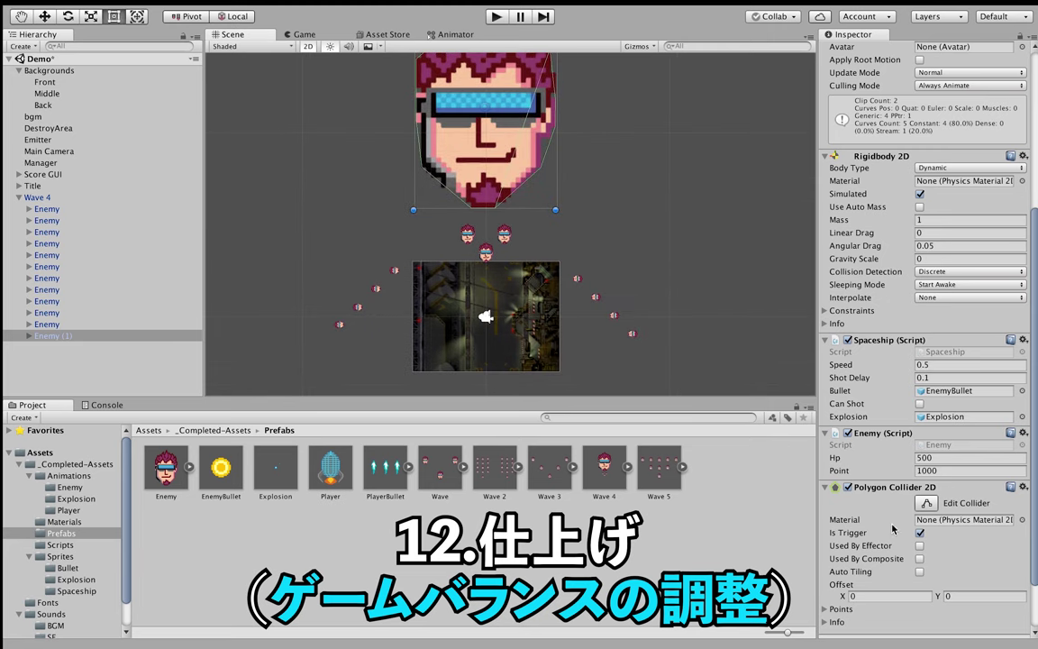
pyautogui.scroll(1, 883, 484)
pyautogui.scroll(5, 892, 388)
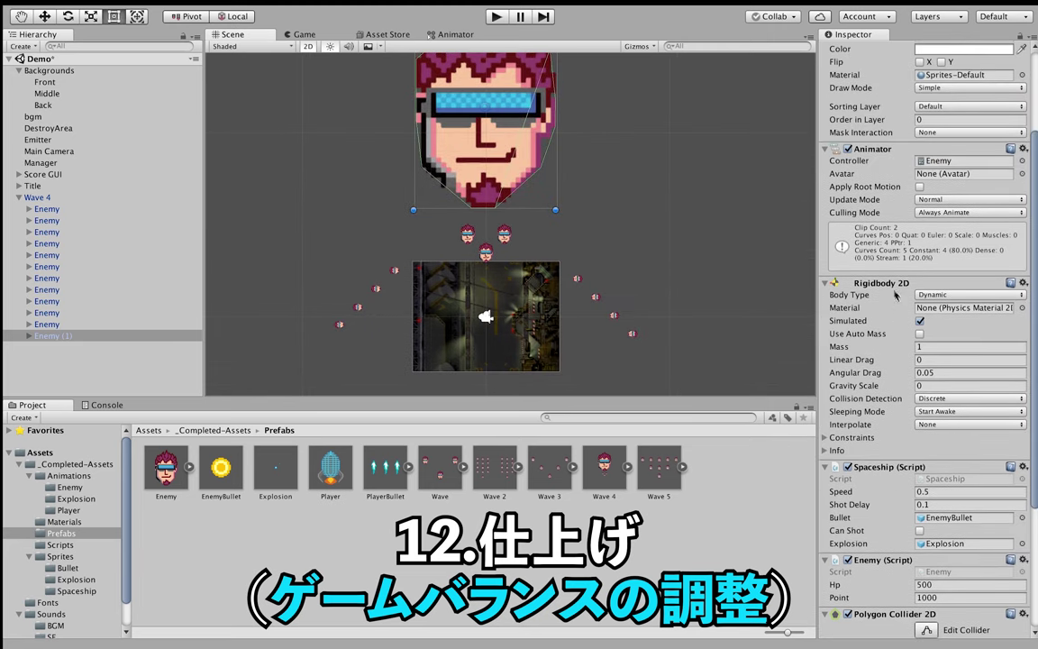
pyautogui.scroll(-2, 888, 415)
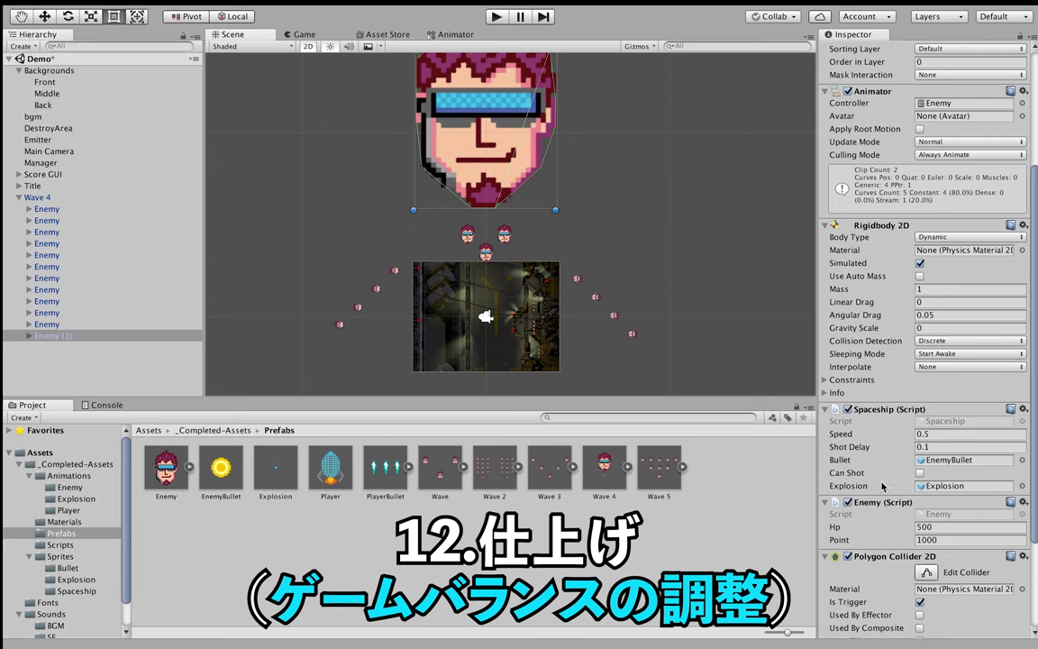
pyautogui.scroll(-1, 897, 488)
pyautogui.click(919, 472)
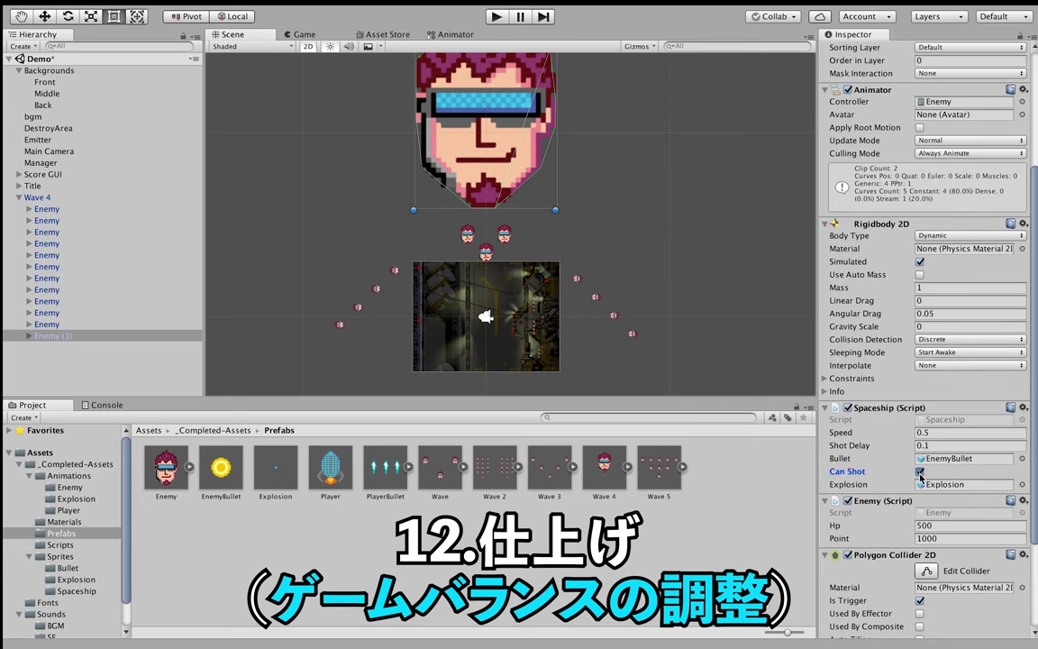
# Check the first Wave 4 Enemy (Hp 10, Point 200, 0.2 shot delay) and frame it
pyautogui.scroll(-1, 433, 186)
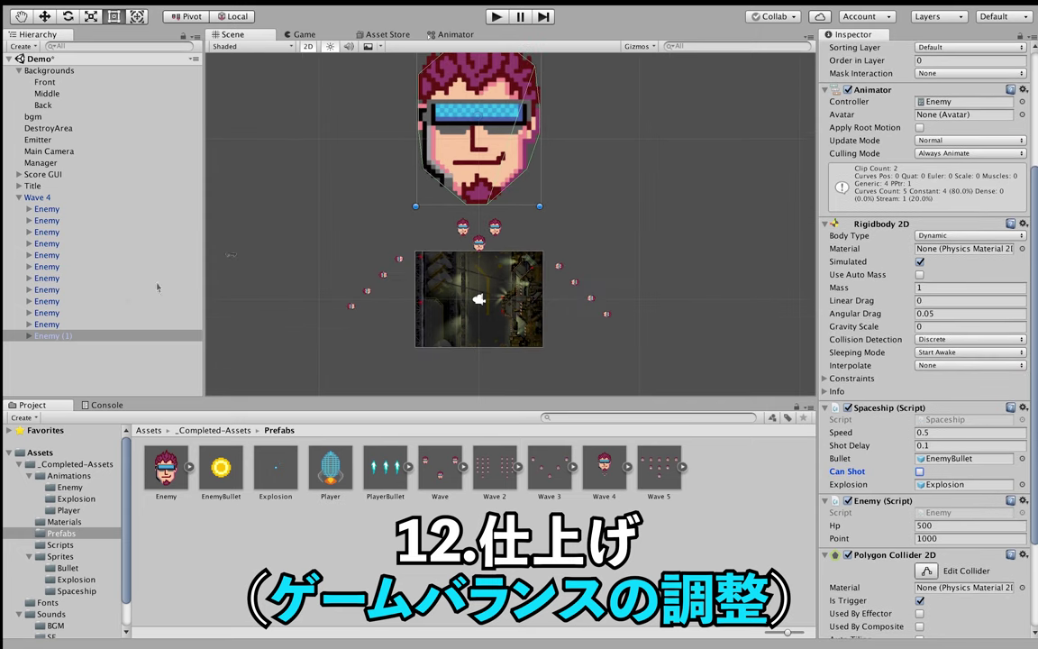
pyautogui.scroll(1, 500, 186)
pyautogui.scroll(1, 500, 187)
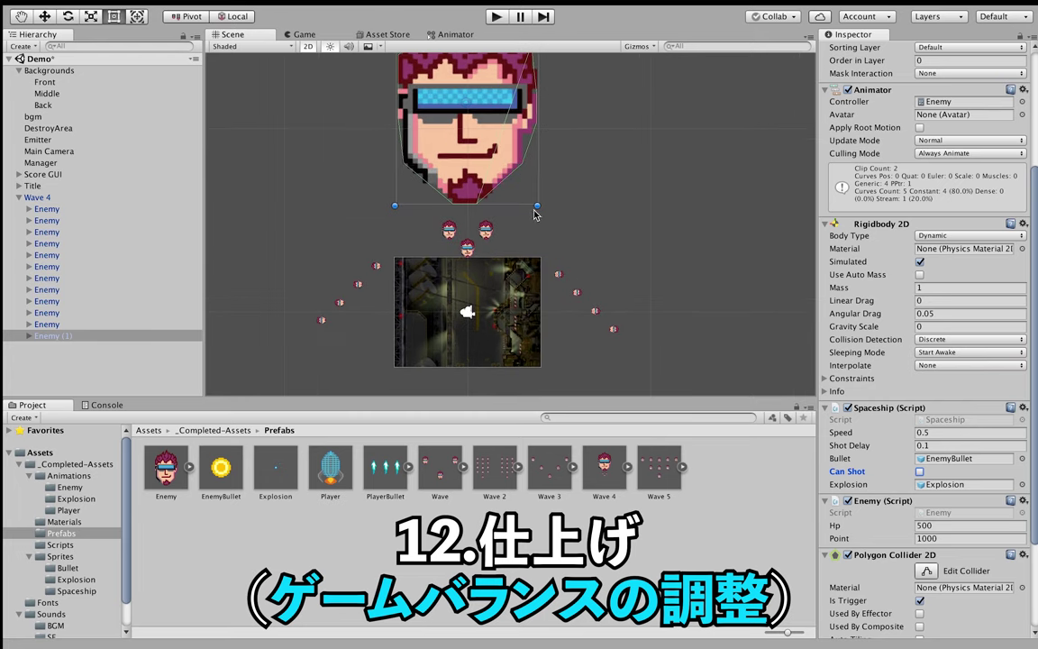
pyautogui.scroll(2, 456, 267)
pyautogui.scroll(5, 861, 207)
pyautogui.scroll(5, 862, 207)
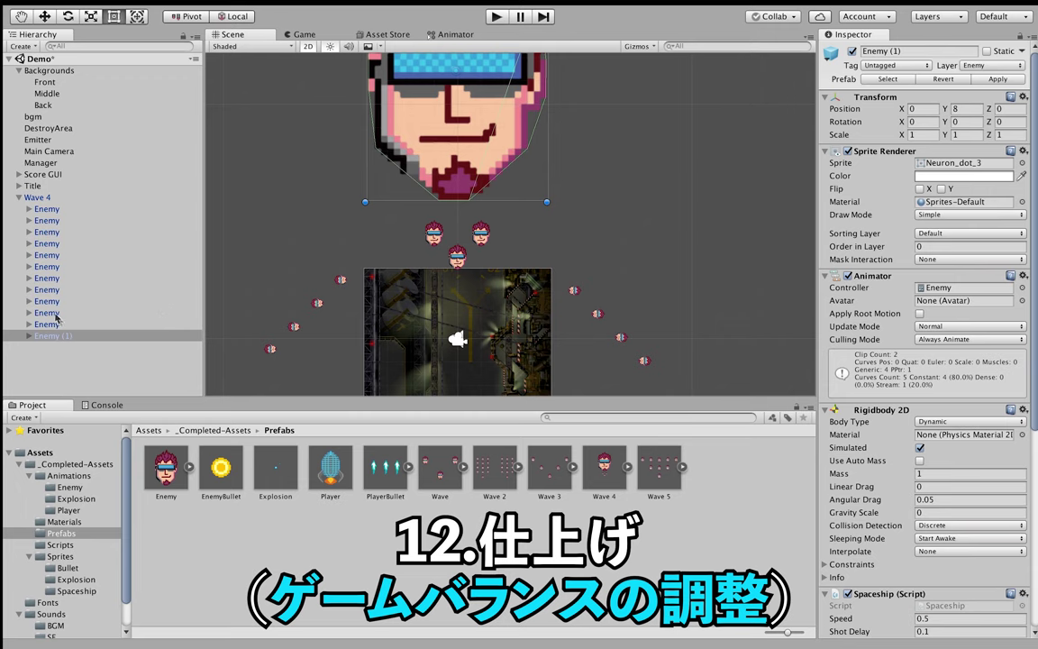
pyautogui.click(47, 209)
pyautogui.scroll(-3, 789, 261)
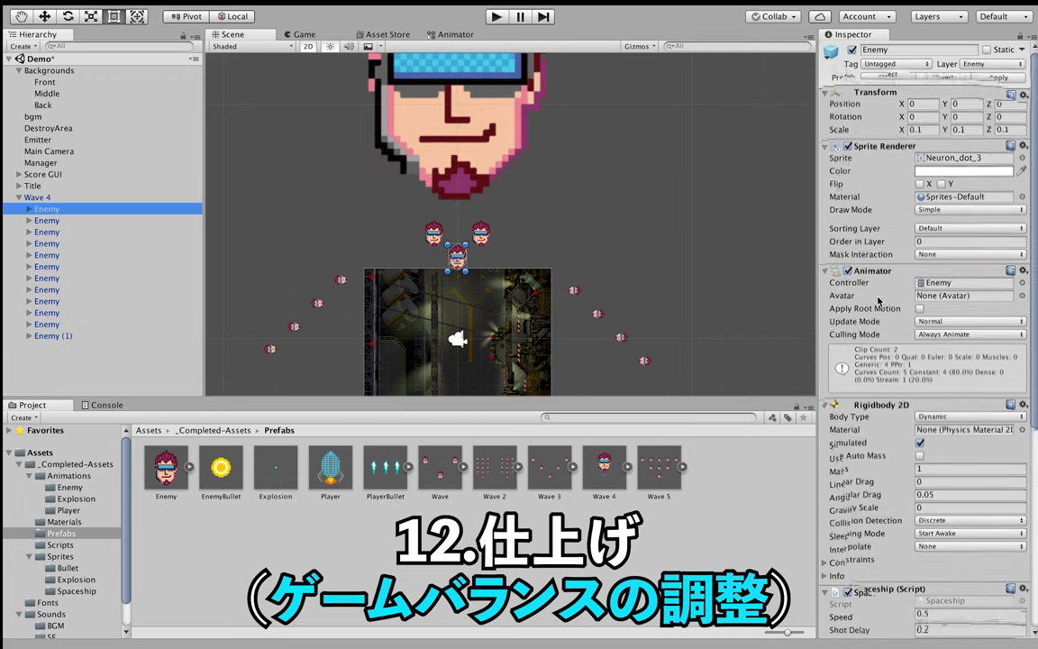
pyautogui.scroll(-2, 793, 275)
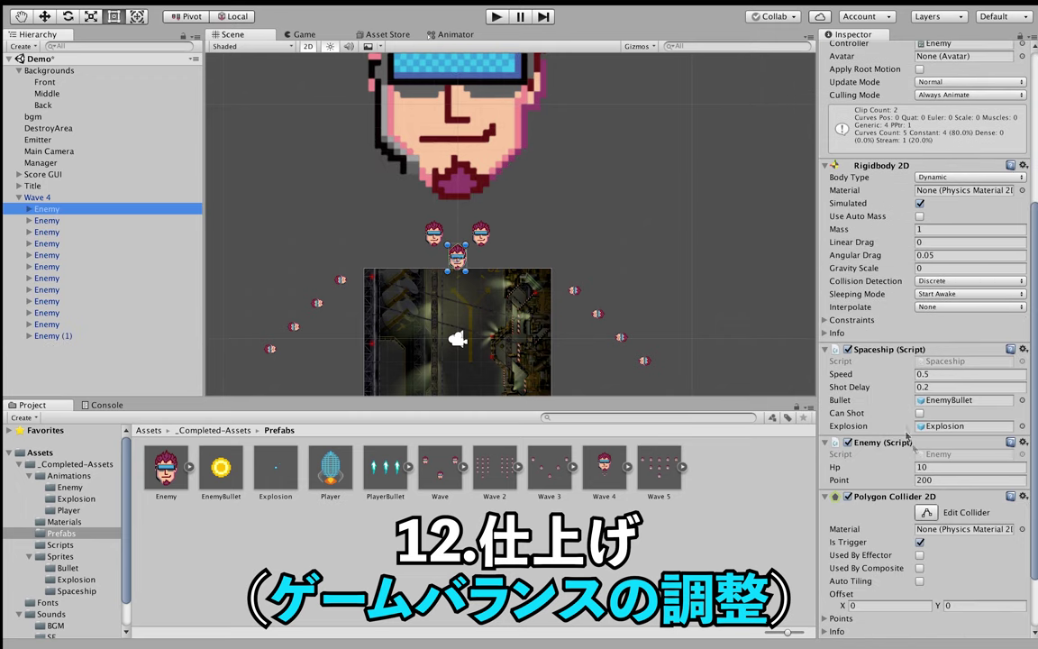
pyautogui.click(919, 414)
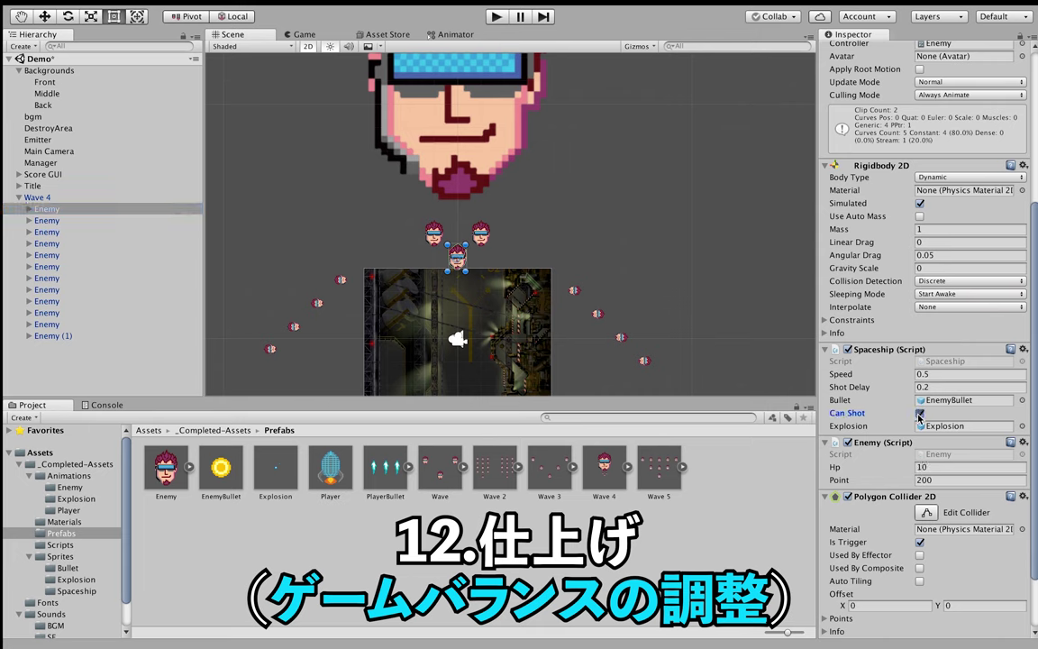
pyautogui.scroll(-3, 888, 396)
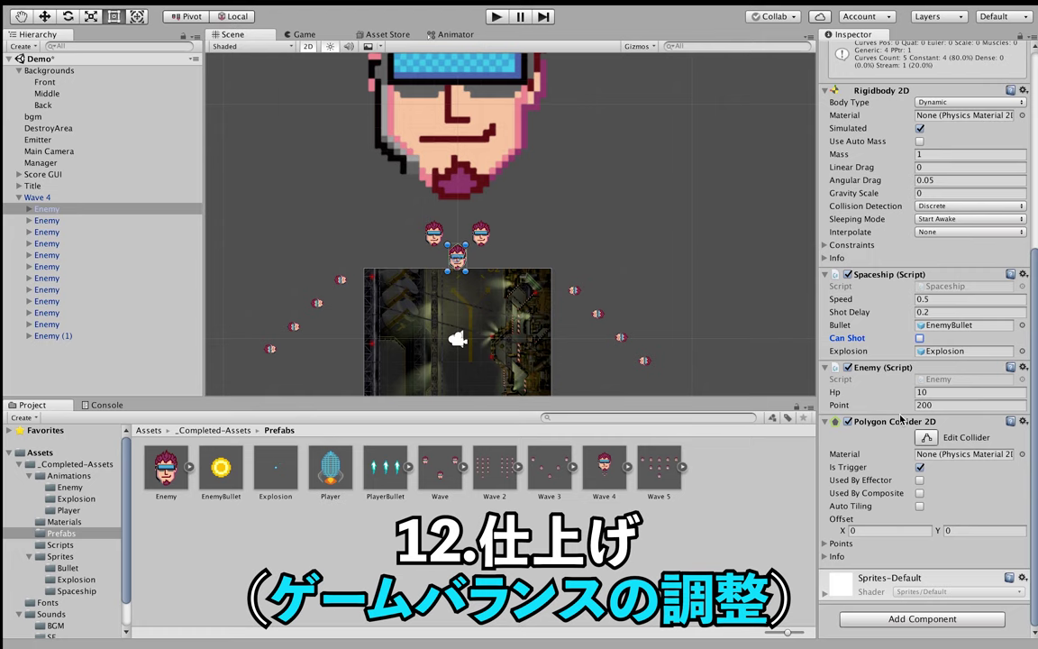
pyautogui.scroll(10, 897, 393)
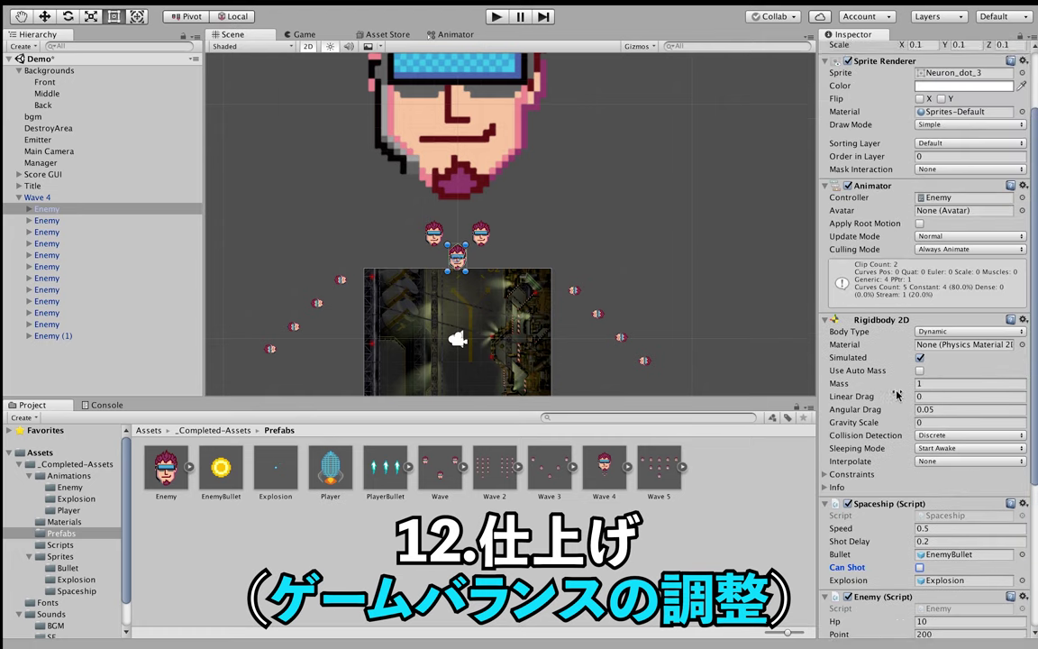
pyautogui.press('f')
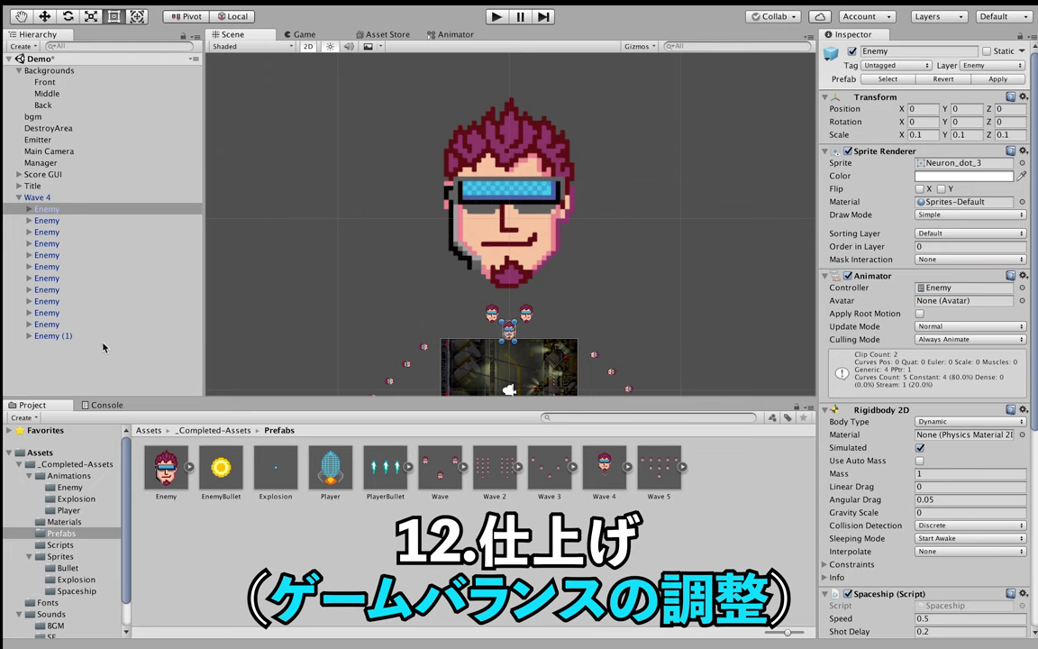
# Give boss Enemy (1) Hp 1000 and Point 10000, then collapse Wave 4
pyautogui.click(90, 337)
pyautogui.scroll(-5, 892, 437)
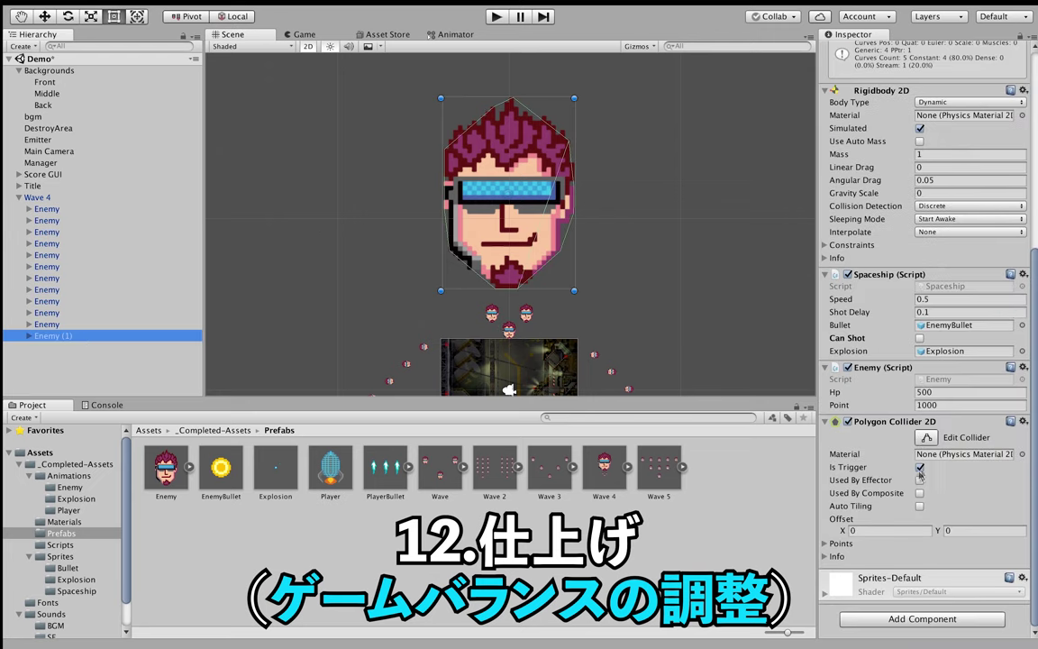
pyautogui.click(940, 391)
pyautogui.write('1000')
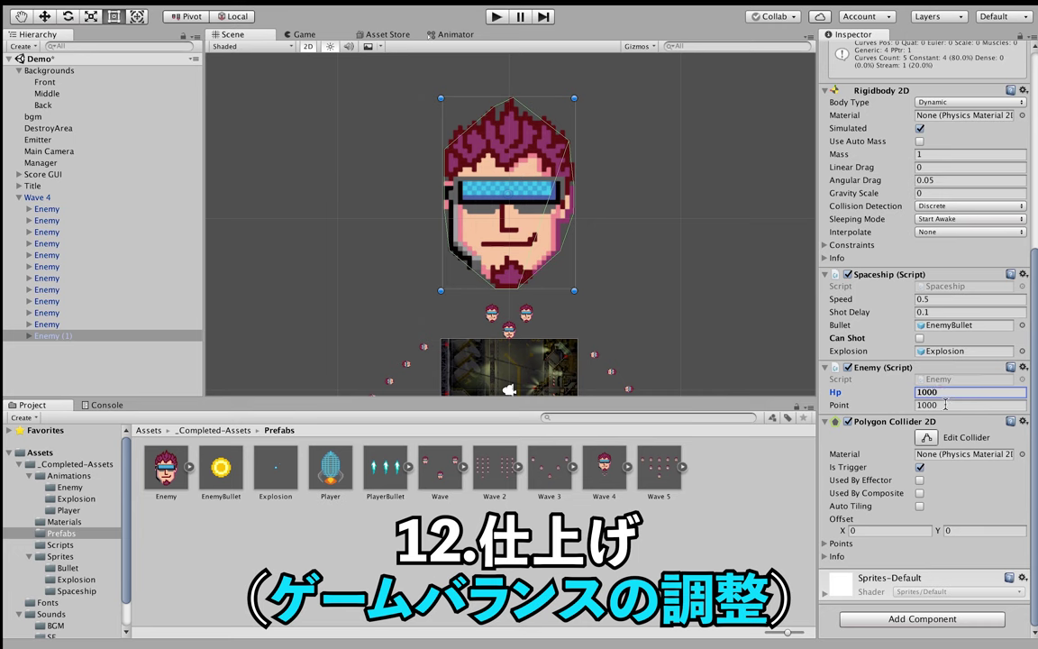
pyautogui.click(947, 405)
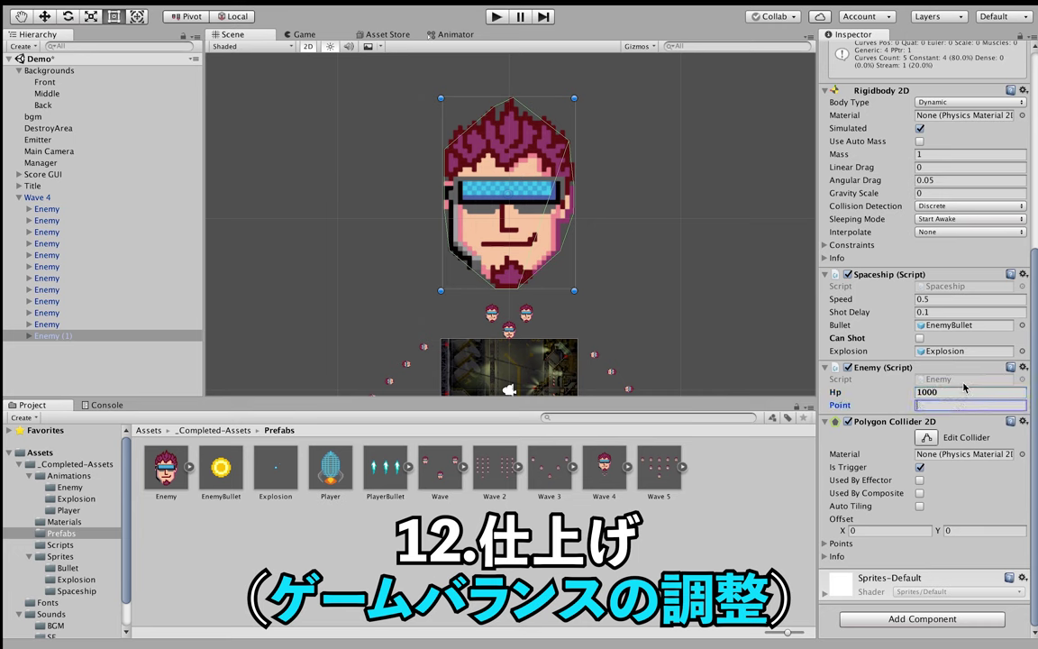
pyautogui.write('10000')
pyautogui.click(19, 197)
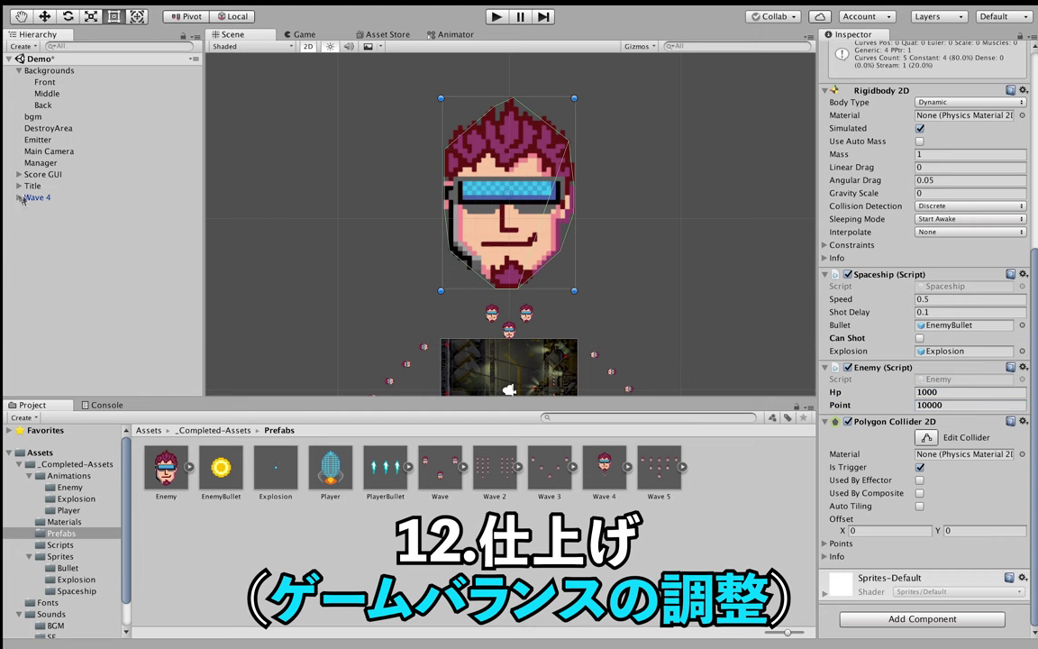
pyautogui.scroll(5, 887, 162)
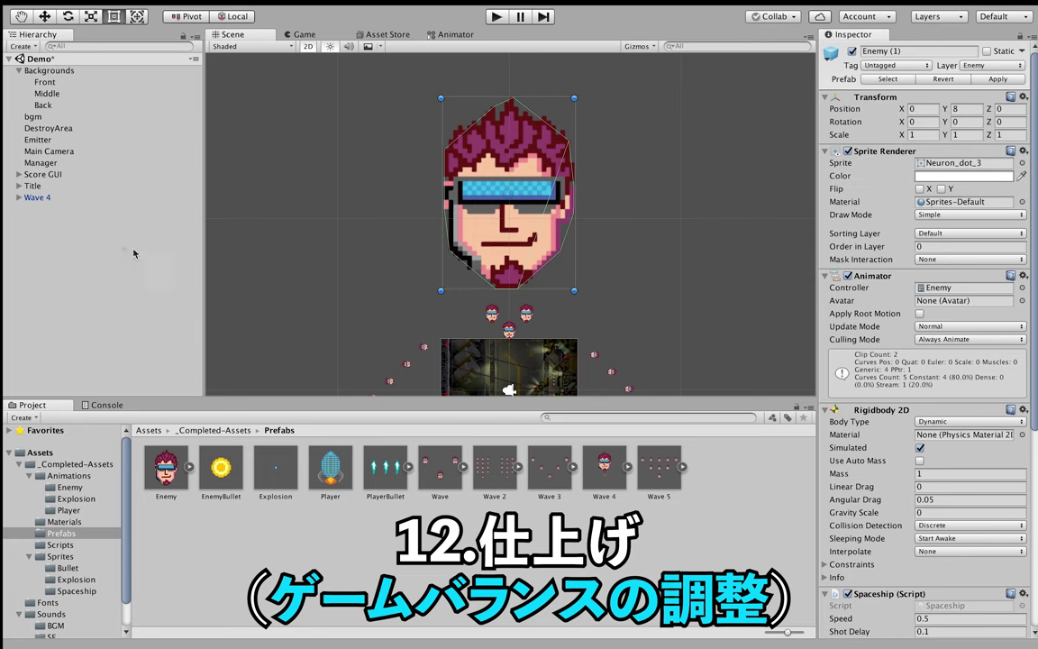
# Delete Wave 4 and place a PlayerBullet prefab instance in the Hierarchy
pyautogui.rightClick(55, 197)
pyautogui.click(79, 247)
pyautogui.click(335, 467)
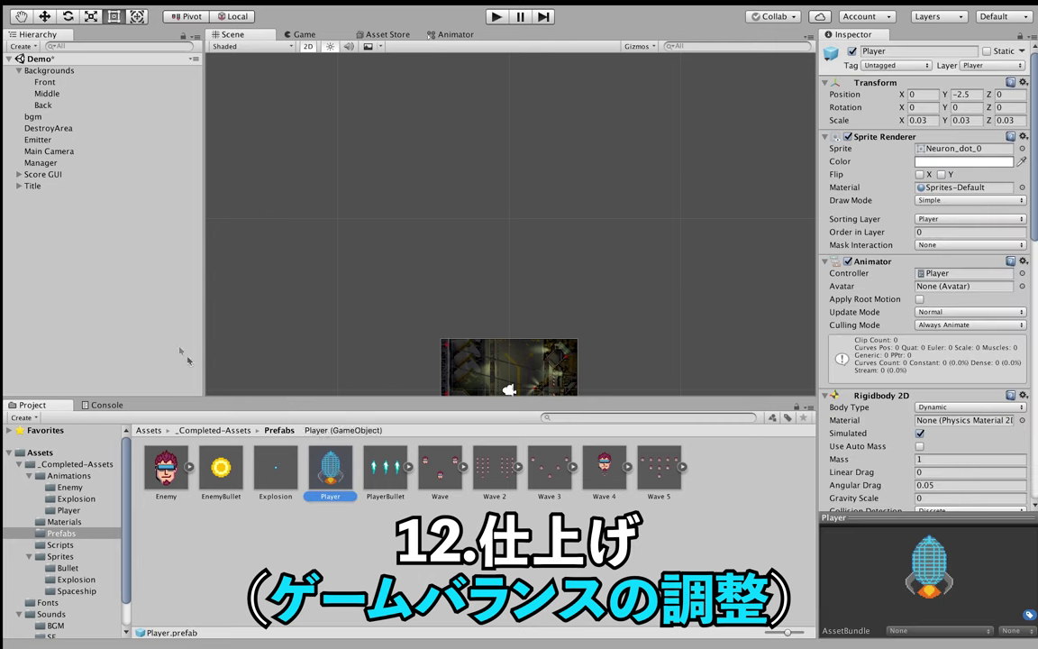
pyautogui.moveTo(187, 361); pyautogui.dragTo(29, 227)
pyautogui.hotkey('ctrl', 'z')
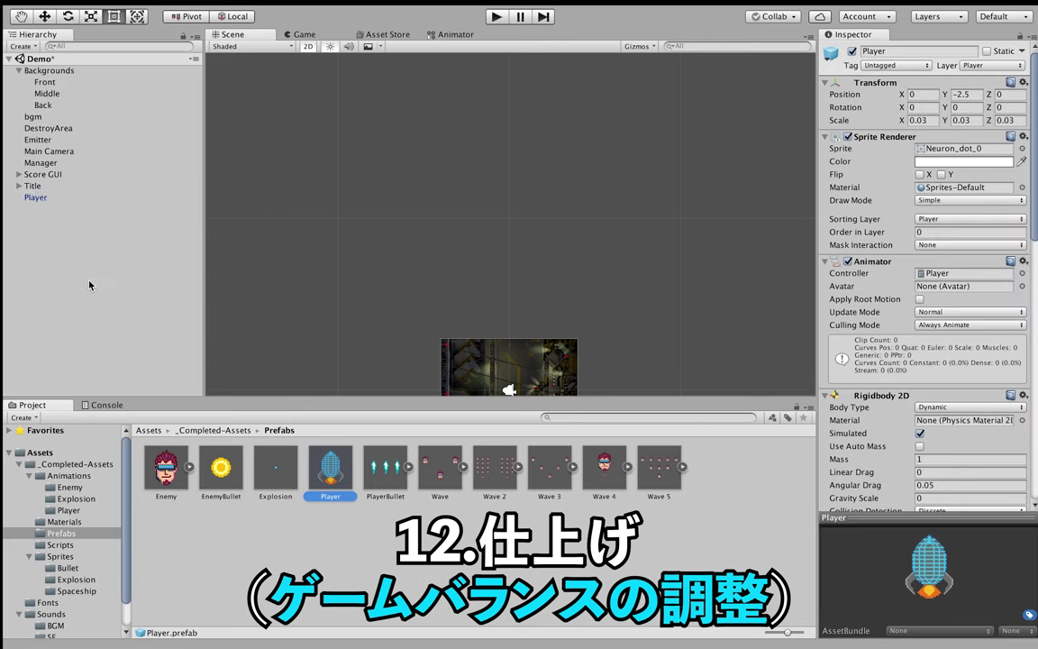
pyautogui.moveTo(373, 467); pyautogui.dragTo(72, 213)
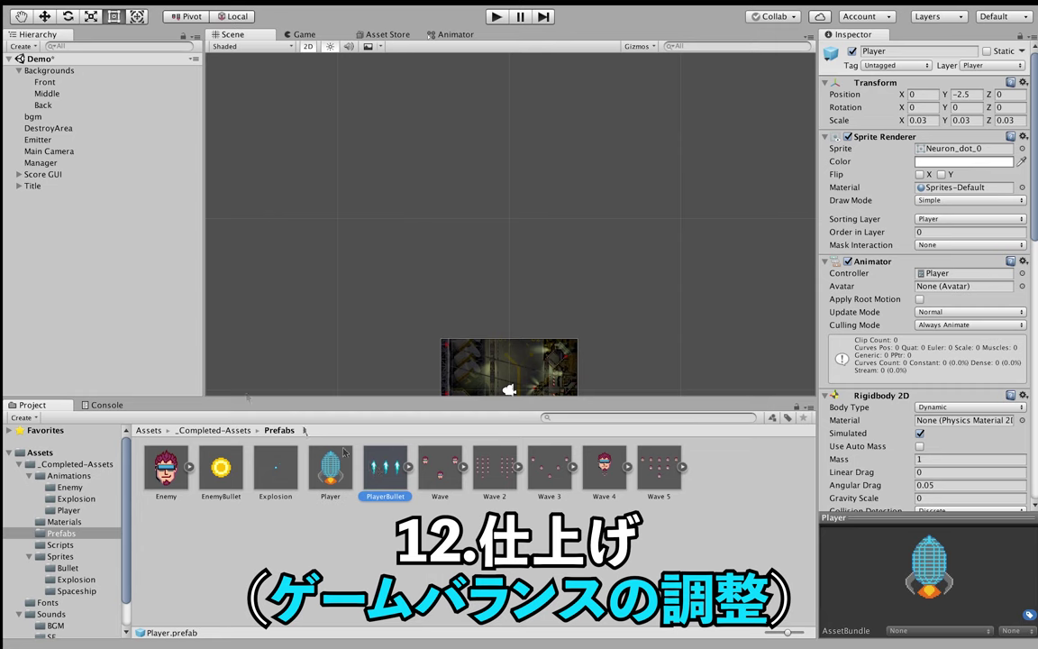
# Expand PlayerBullet, frame its bullets, and select the first Bullet
pyautogui.click(18, 197)
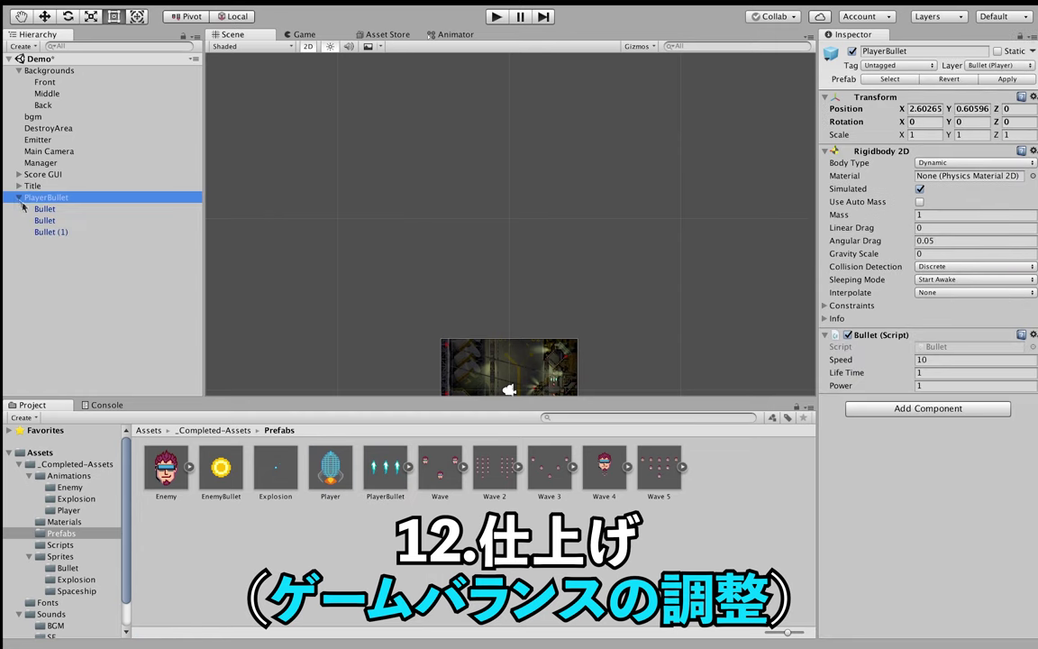
pyautogui.click(49, 231)
pyautogui.keyDown('shift'); pyautogui.click(42, 208); pyautogui.keyUp('shift')
pyautogui.press('f')
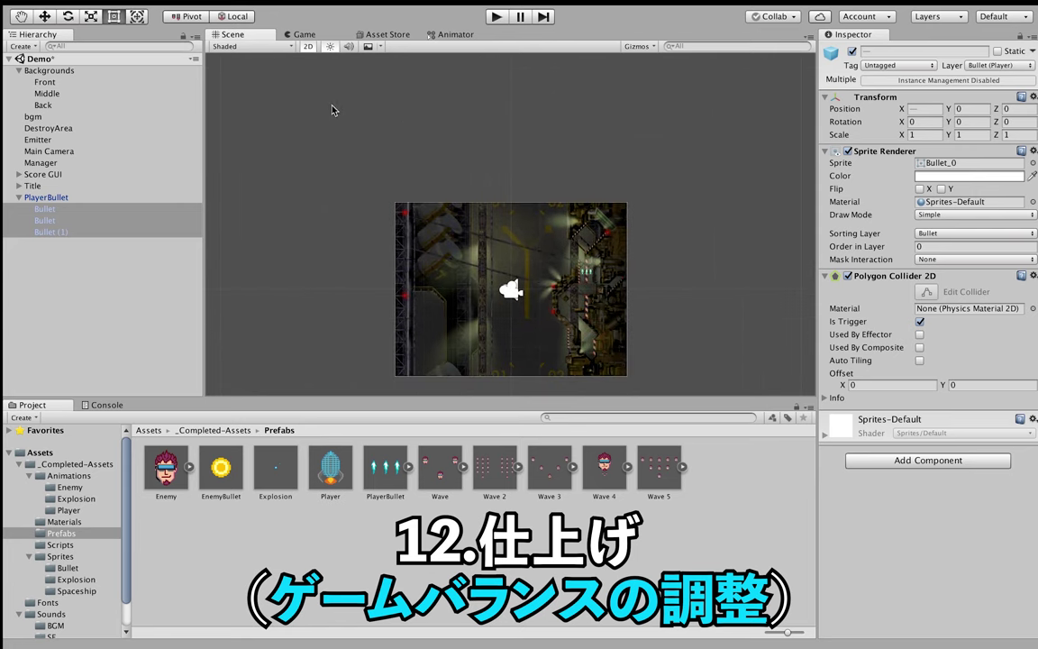
pyautogui.click(54, 211)
pyautogui.press('f')
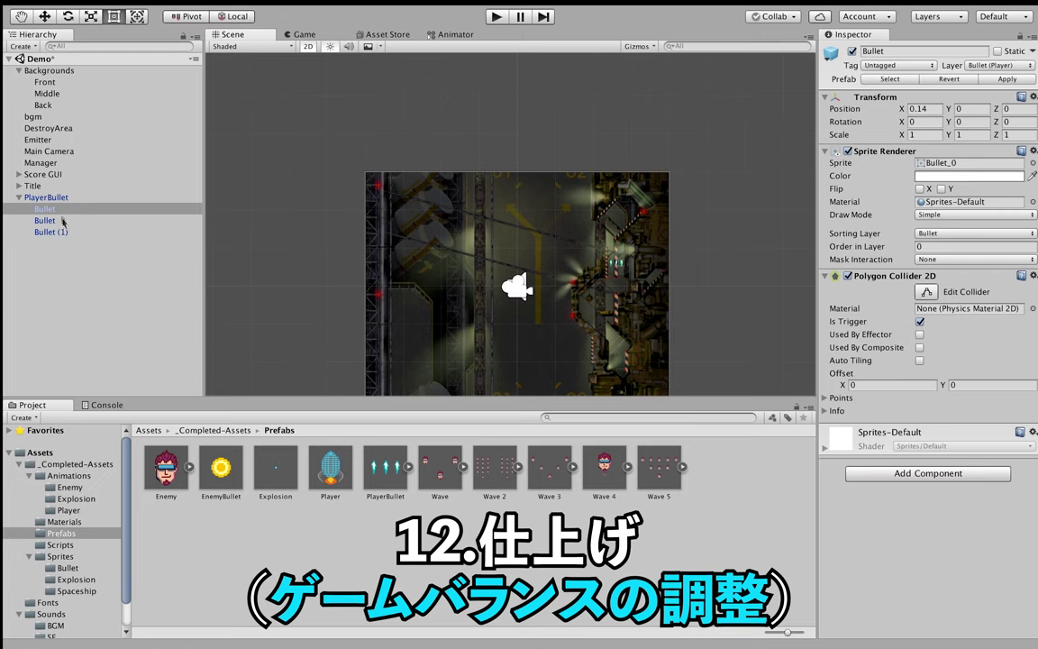
pyautogui.click(60, 210)
pyautogui.doubleClick(47, 197)
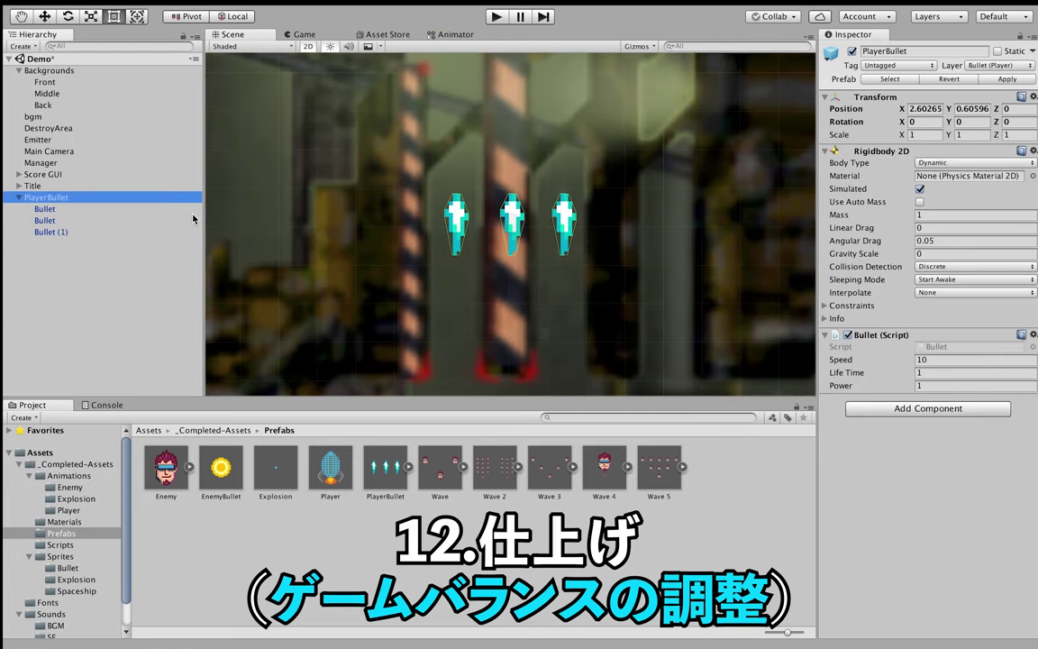
pyautogui.click(47, 208)
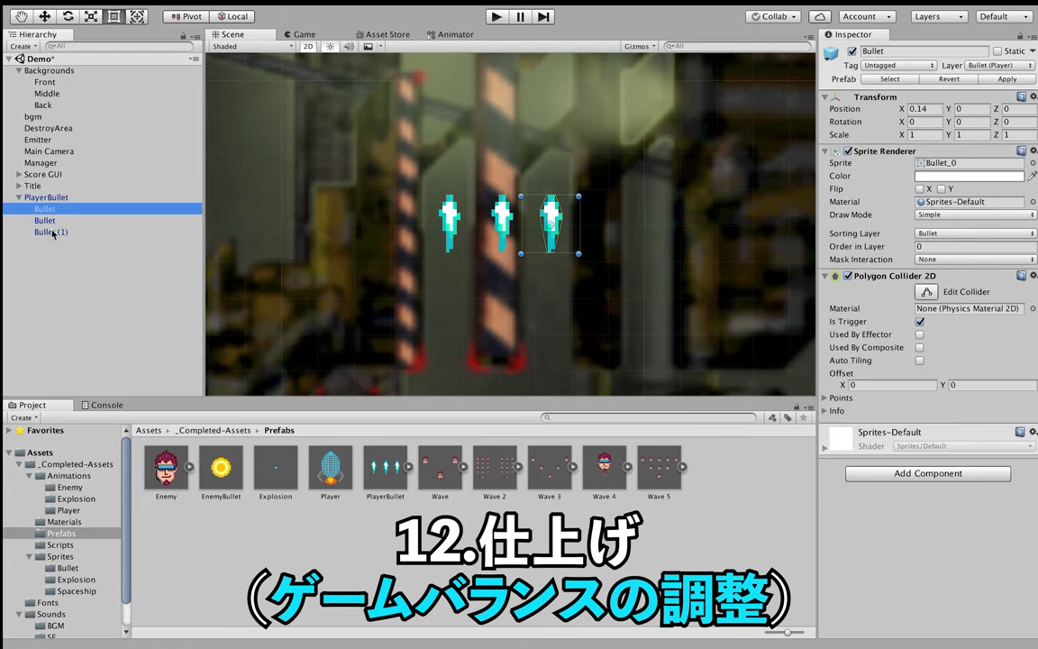
pyautogui.keyDown('shift'); pyautogui.click(52, 234); pyautogui.keyUp('shift')
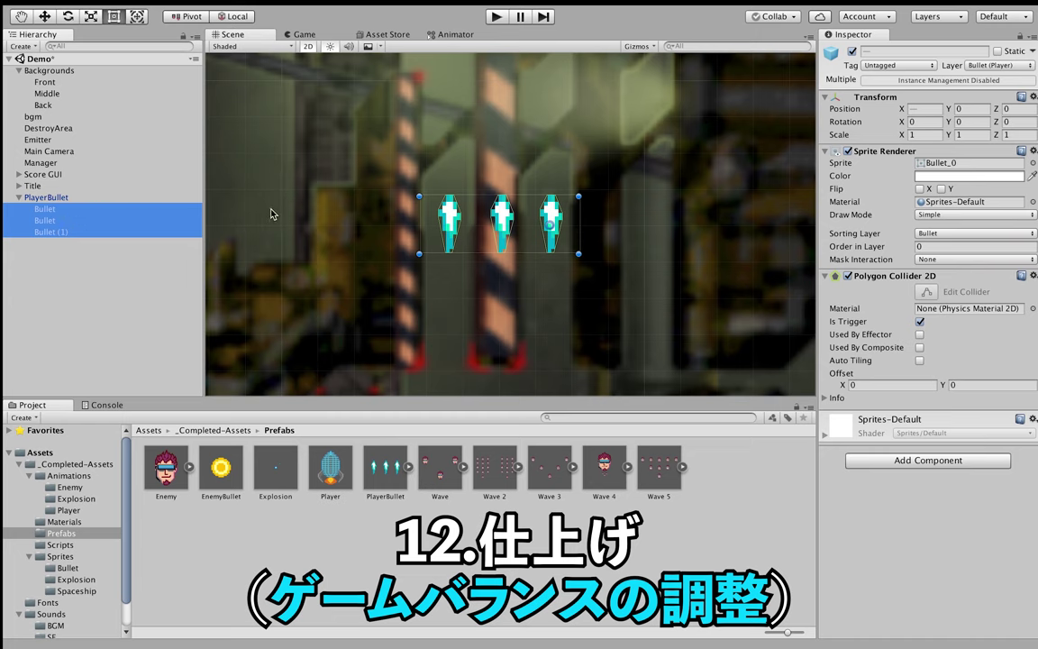
pyautogui.click(96, 221)
pyautogui.click(78, 208)
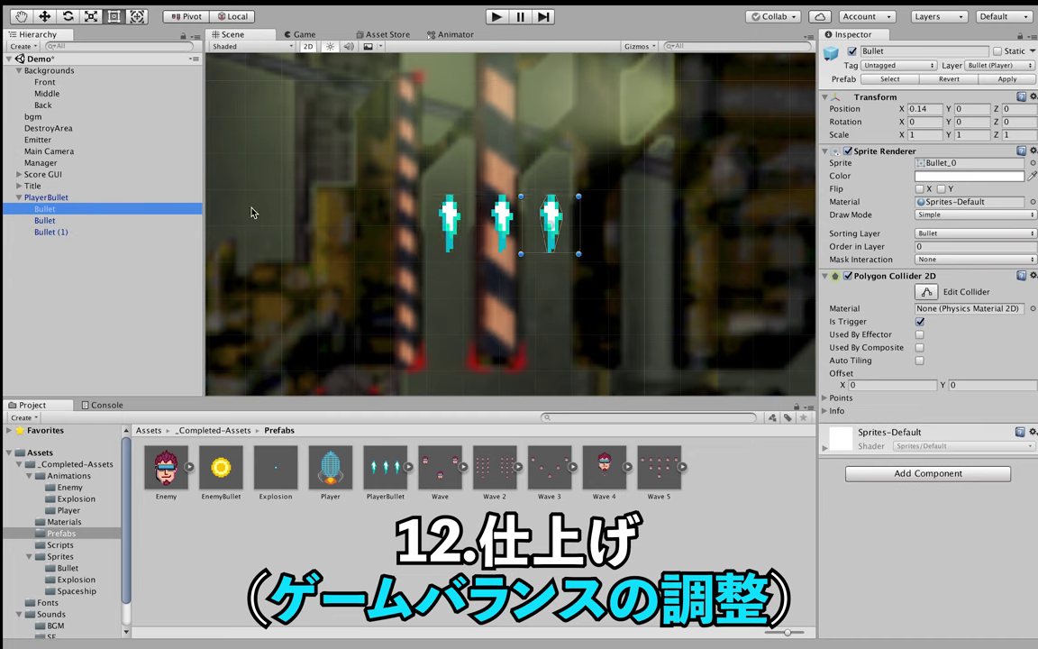
# Duplicate the Bullet twice, placing the copies at X 0.285 and X -0.291
pyautogui.hotkey('ctrl', 'd')
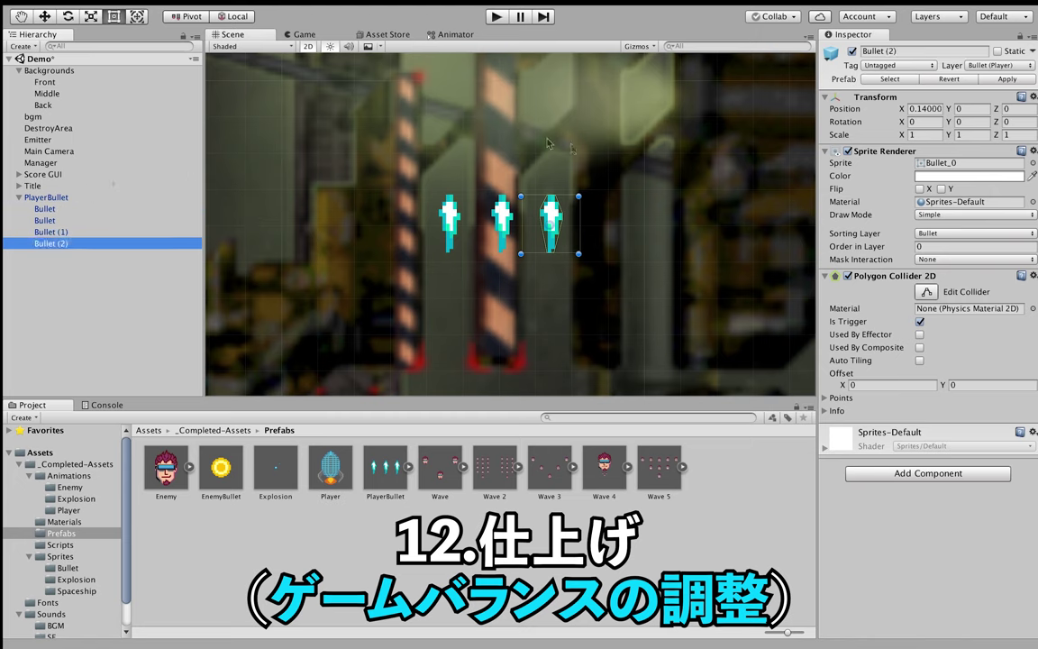
pyautogui.click(52, 16)
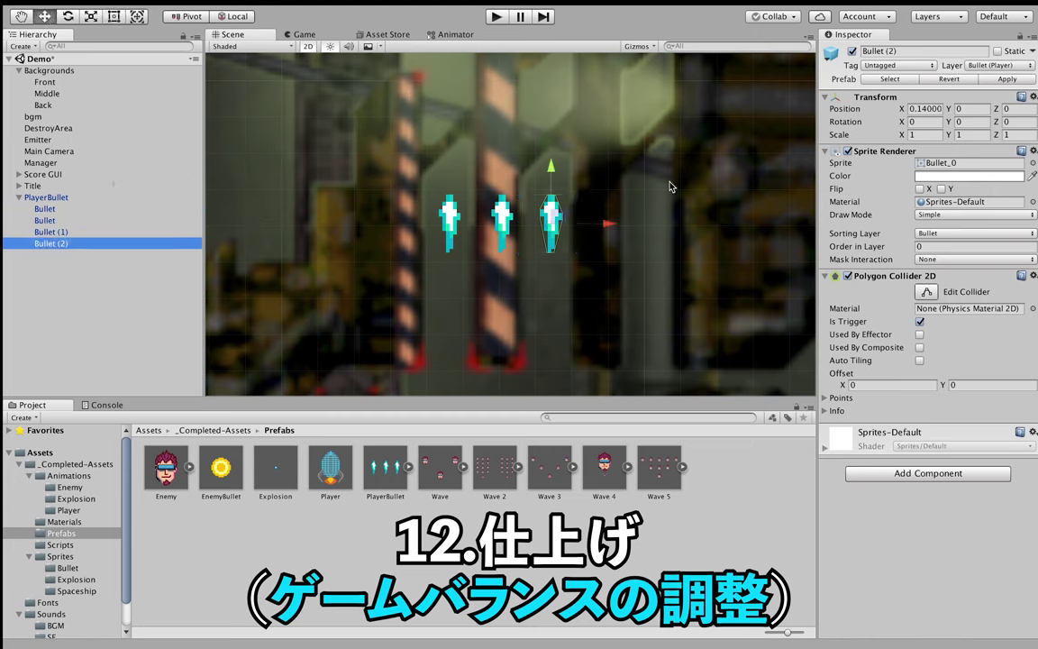
pyautogui.moveTo(615, 225); pyautogui.dragTo(664, 231)
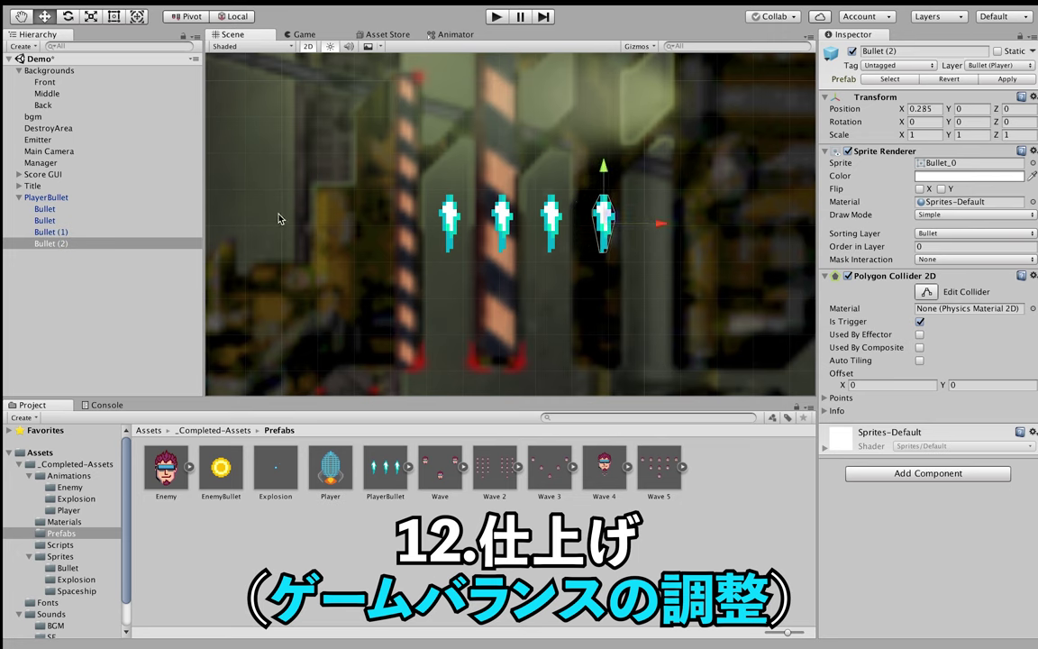
pyautogui.hotkey('ctrl', 'd')
pyautogui.moveTo(664, 219); pyautogui.dragTo(455, 239)
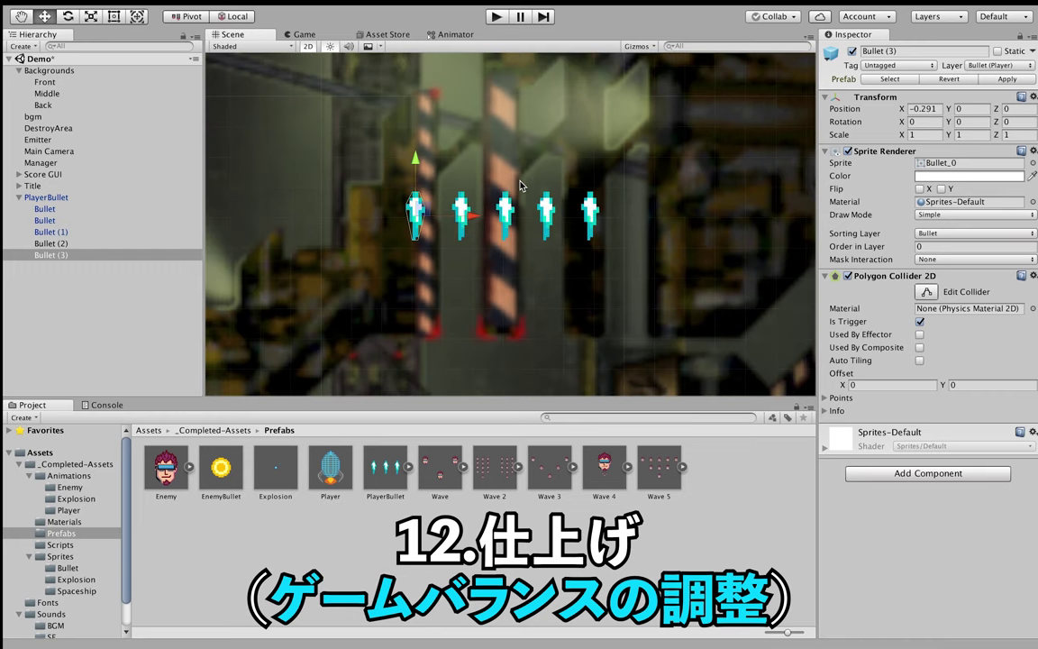
pyautogui.scroll(-3, 519, 186)
pyautogui.scroll(2, 551, 142)
pyautogui.scroll(2, 549, 135)
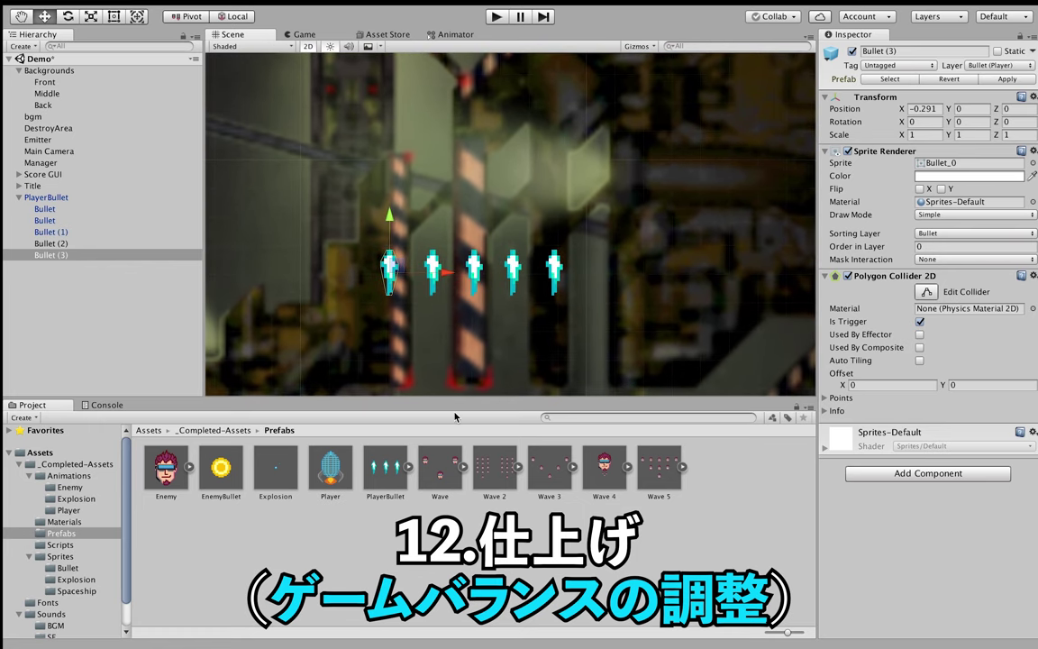
# Apply the five-bullet layout to the PlayerBullet prefab
pyautogui.click(27, 198)
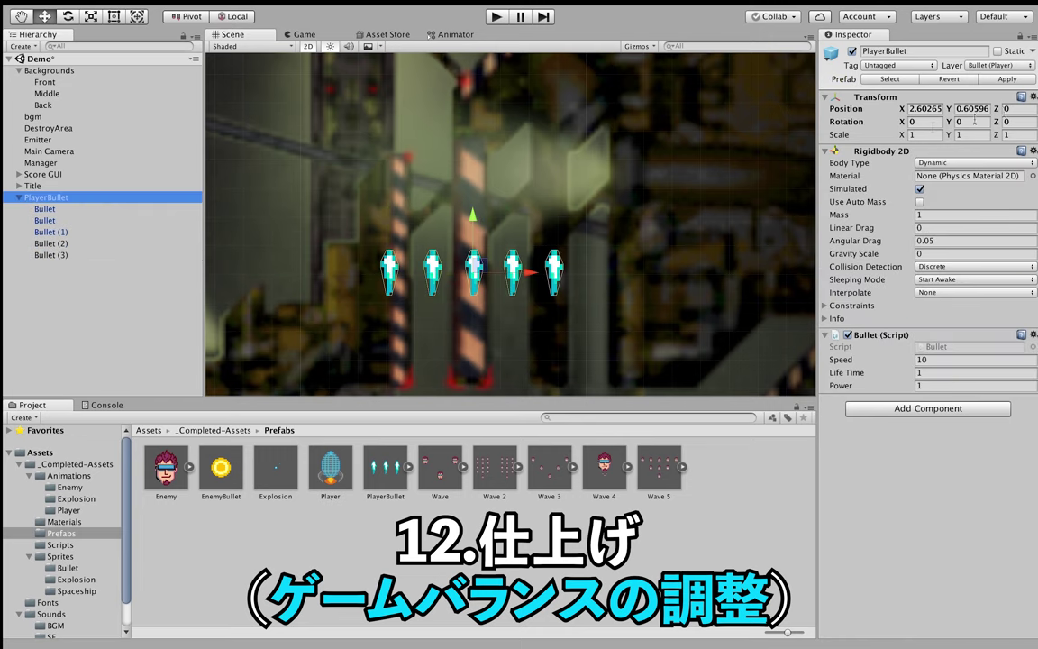
pyautogui.click(1007, 79)
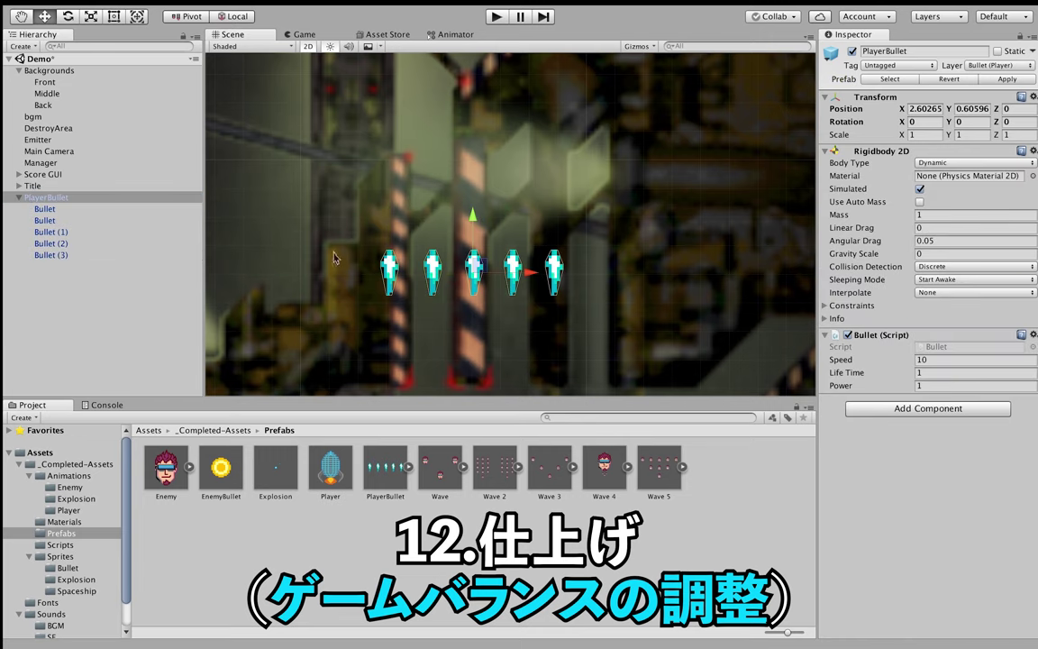
pyautogui.scroll(-2, 348, 251)
pyautogui.scroll(-3, 362, 232)
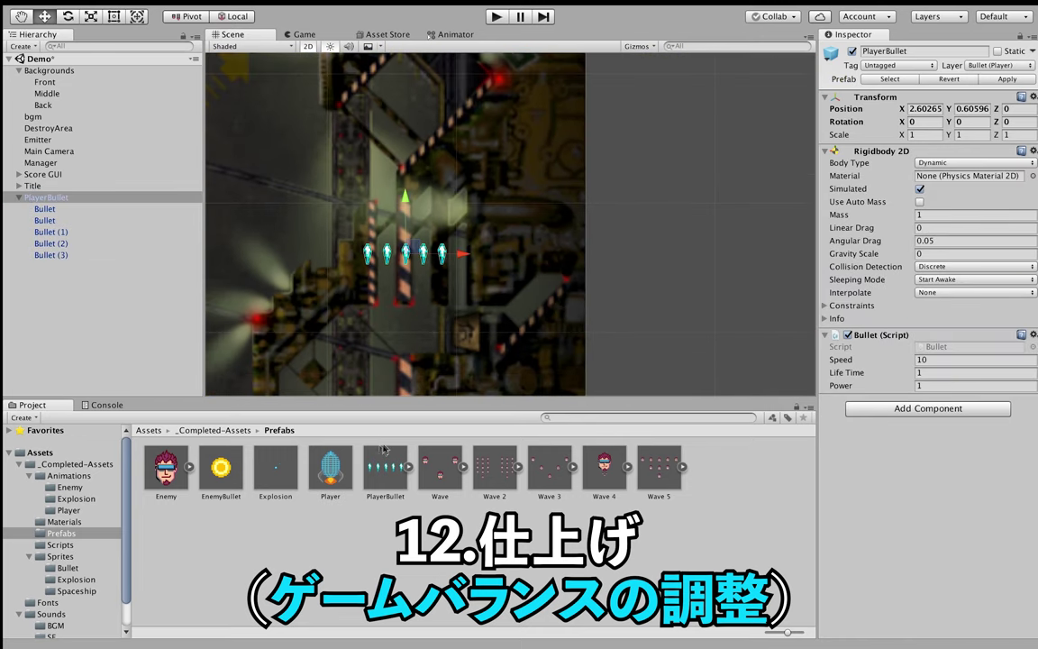
# Delete the PlayerBullet instance from the scene and show the Game view
pyautogui.rightClick(54, 199)
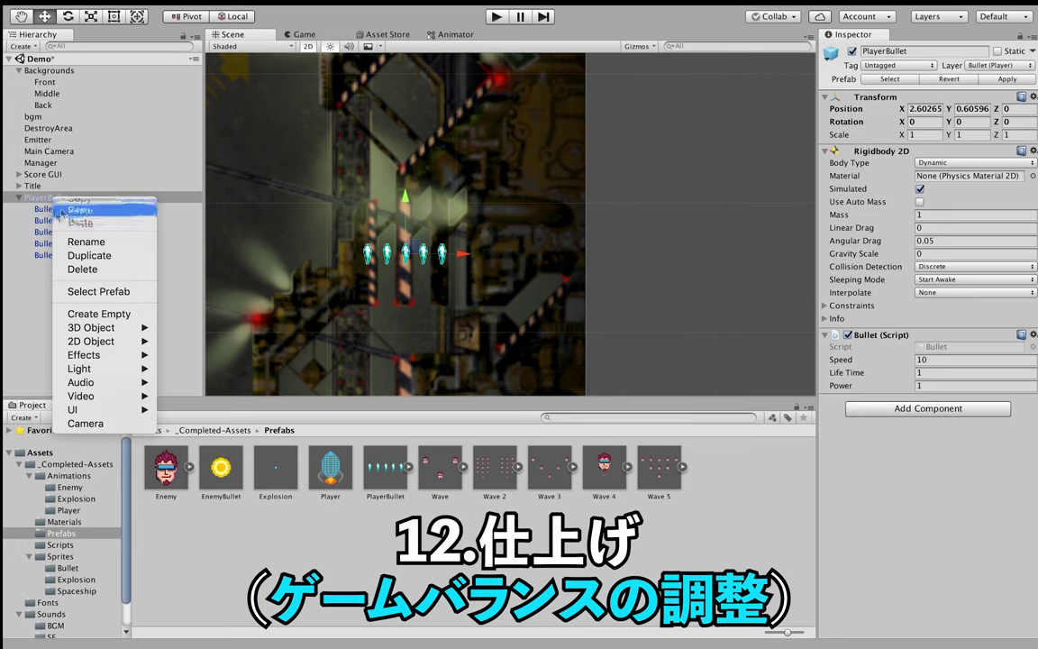
pyautogui.click(83, 271)
pyautogui.moveTo(348, 288); pyautogui.dragTo(542, 167, button='middle')
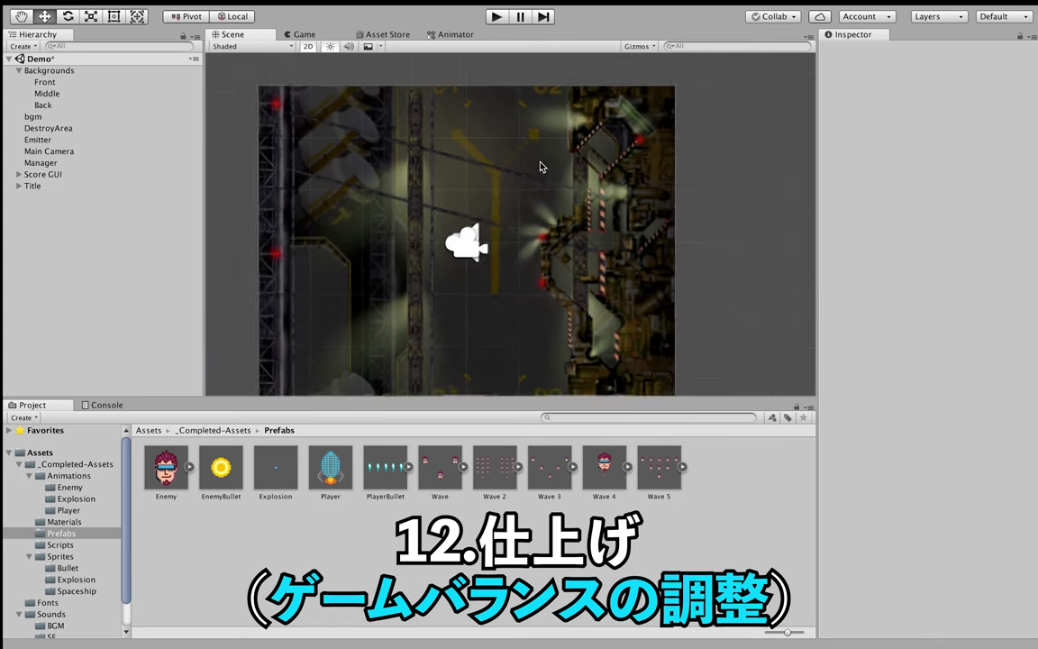
pyautogui.scroll(-2, 542, 162)
pyautogui.scroll(3, 539, 159)
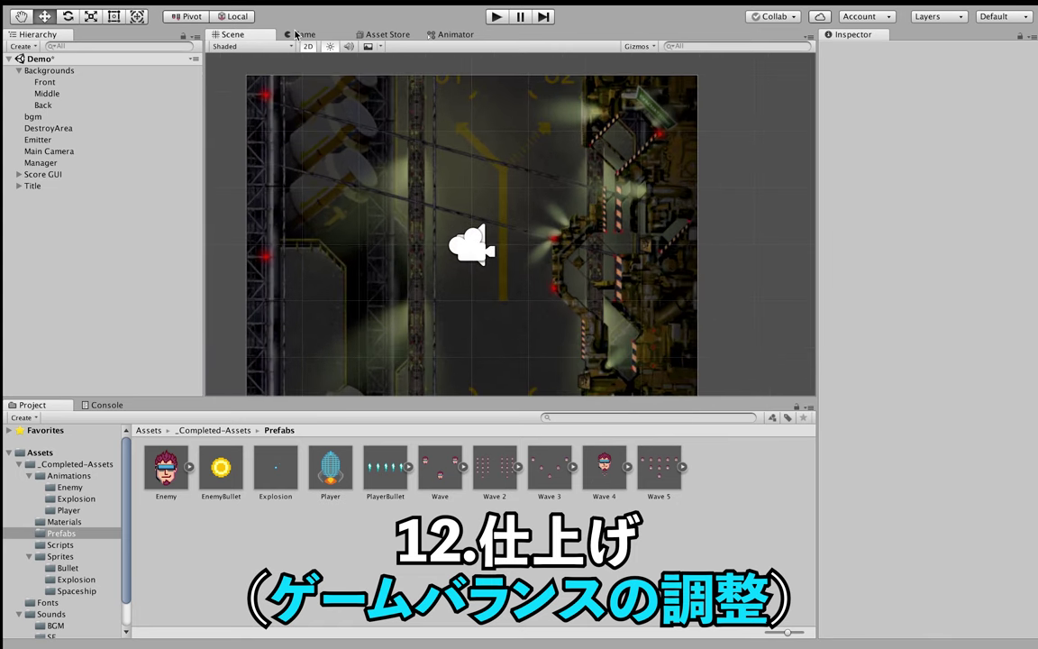
pyautogui.click(496, 16)
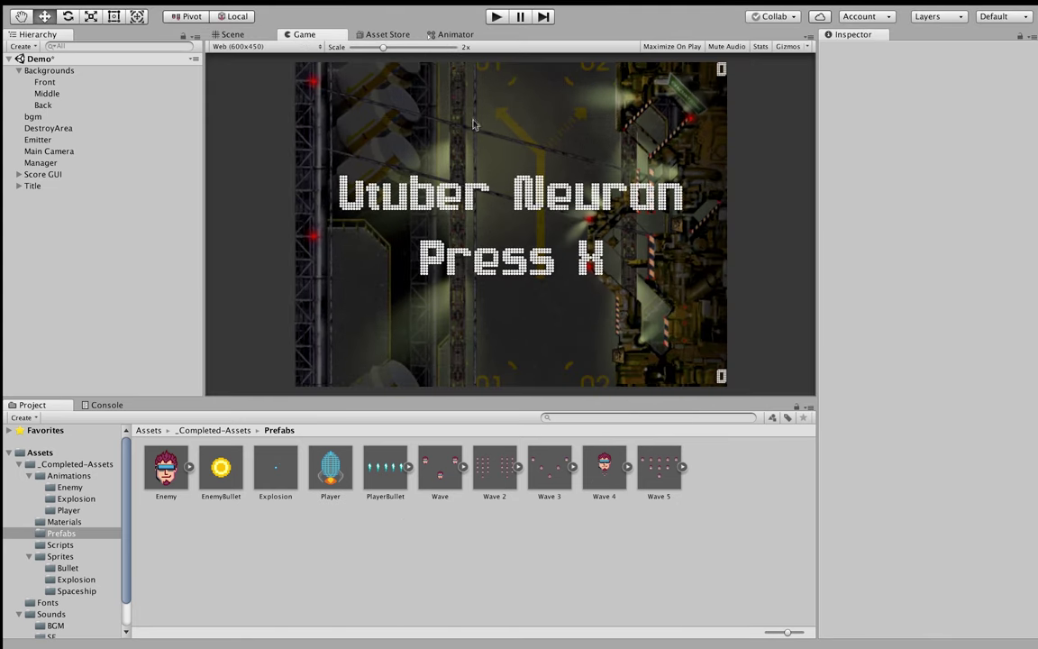
# Maximize the Game view, enter Play mode and start the game with X
pyautogui.hotkey('shift', 'space')
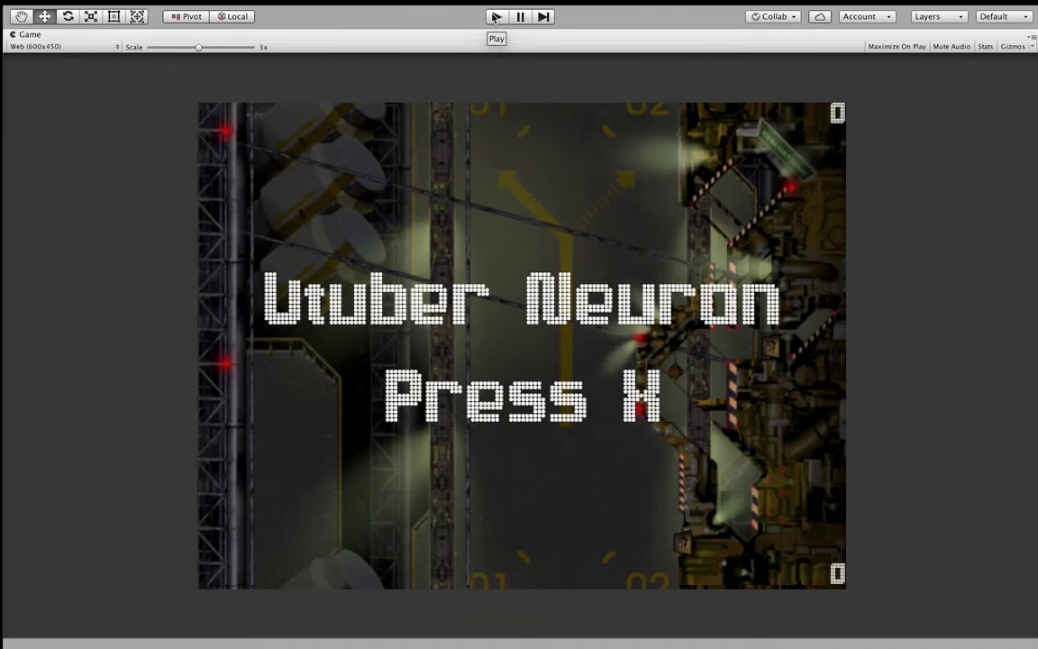
pyautogui.click(494, 16)
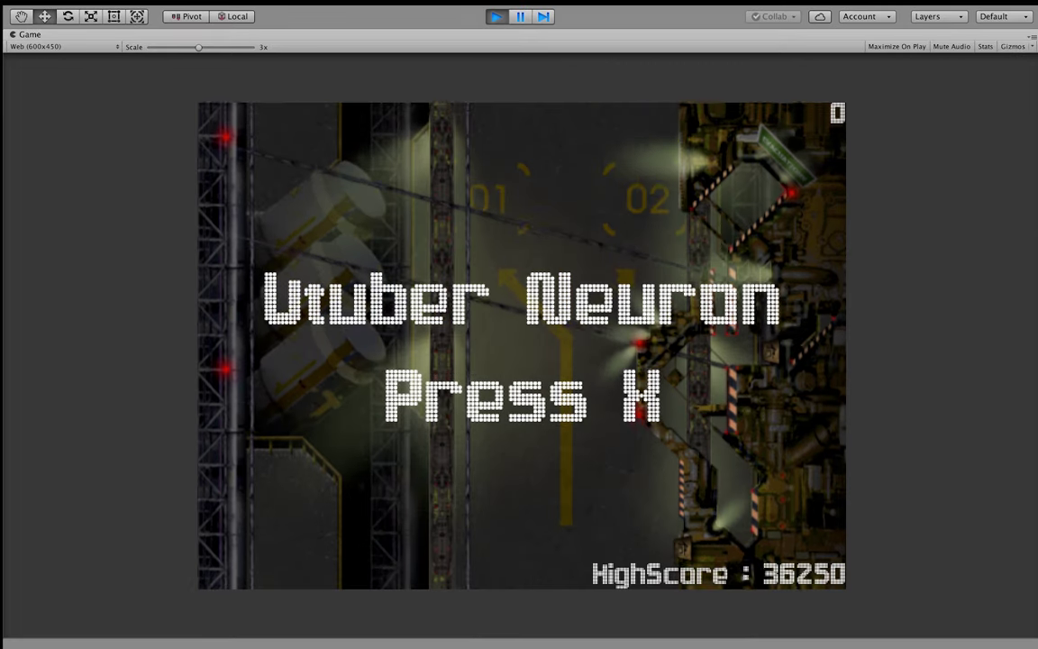
pyautogui.press('x')
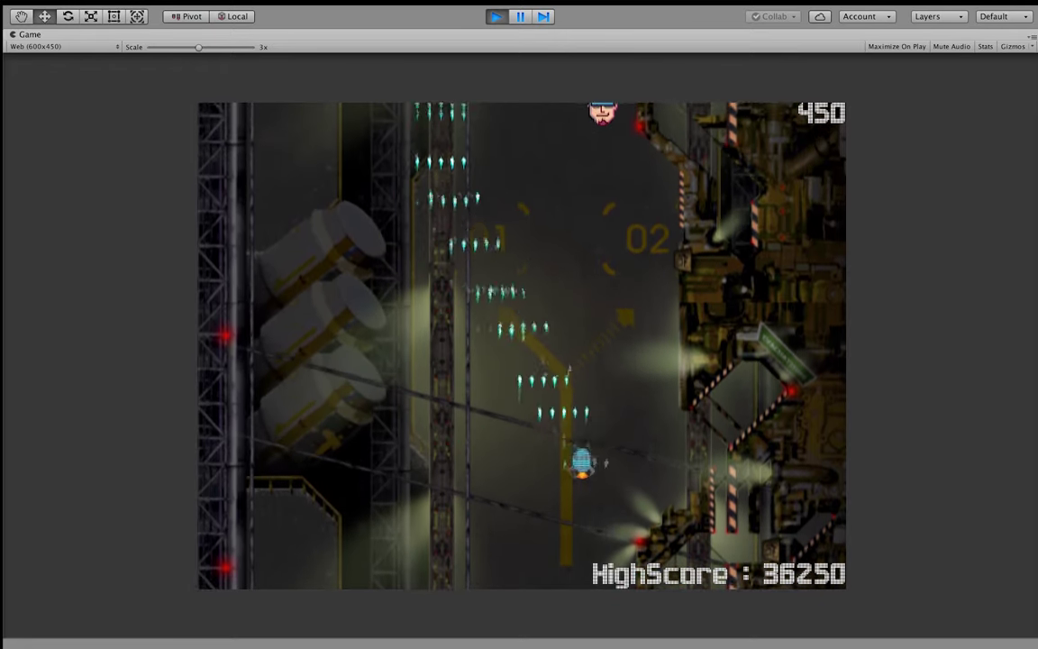
# Weave left and right with the arrow keys, firing five-bullet volleys at the first waves
pyautogui.press('Left')
pyautogui.press('Right')
pyautogui.press('Right')
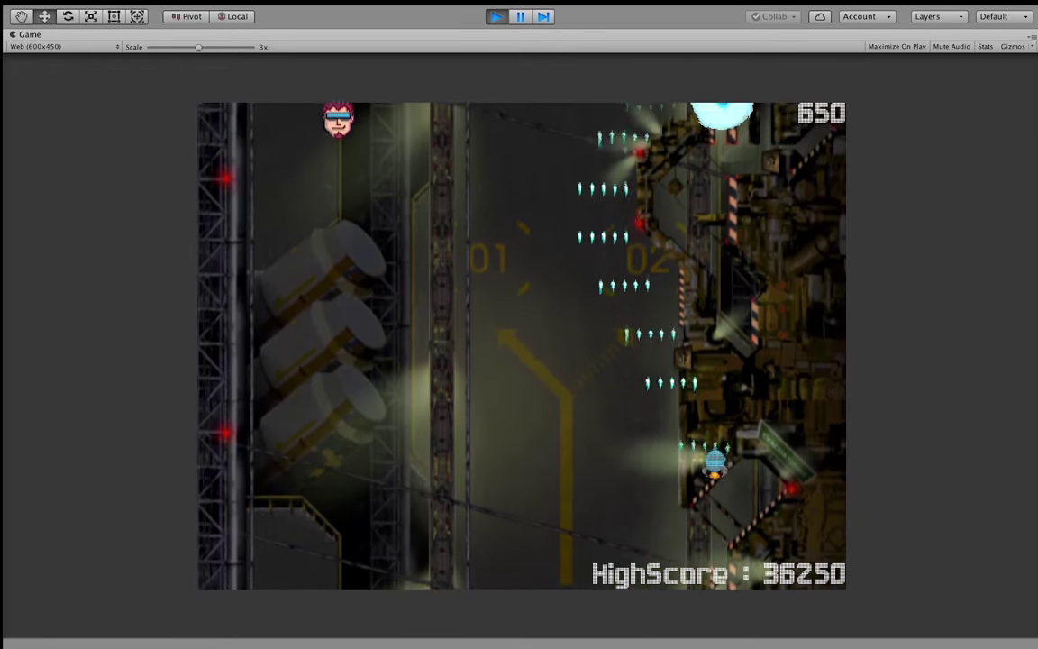
pyautogui.press('Left')
pyautogui.press('Left')
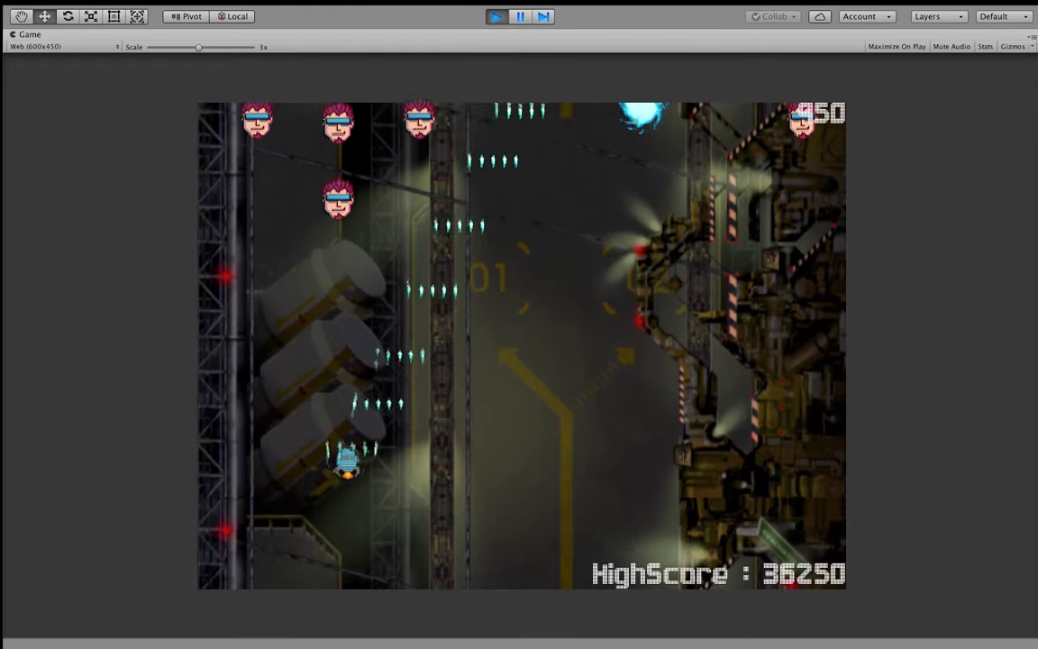
pyautogui.press('Right')
pyautogui.press('Right')
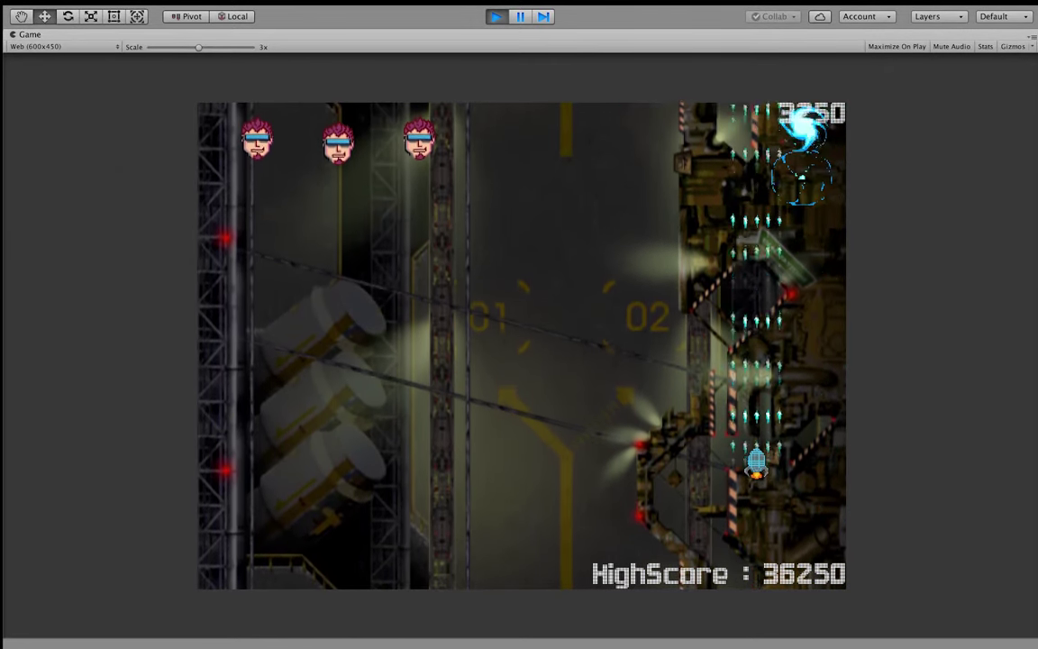
pyautogui.press('Left')
pyautogui.press('Left')
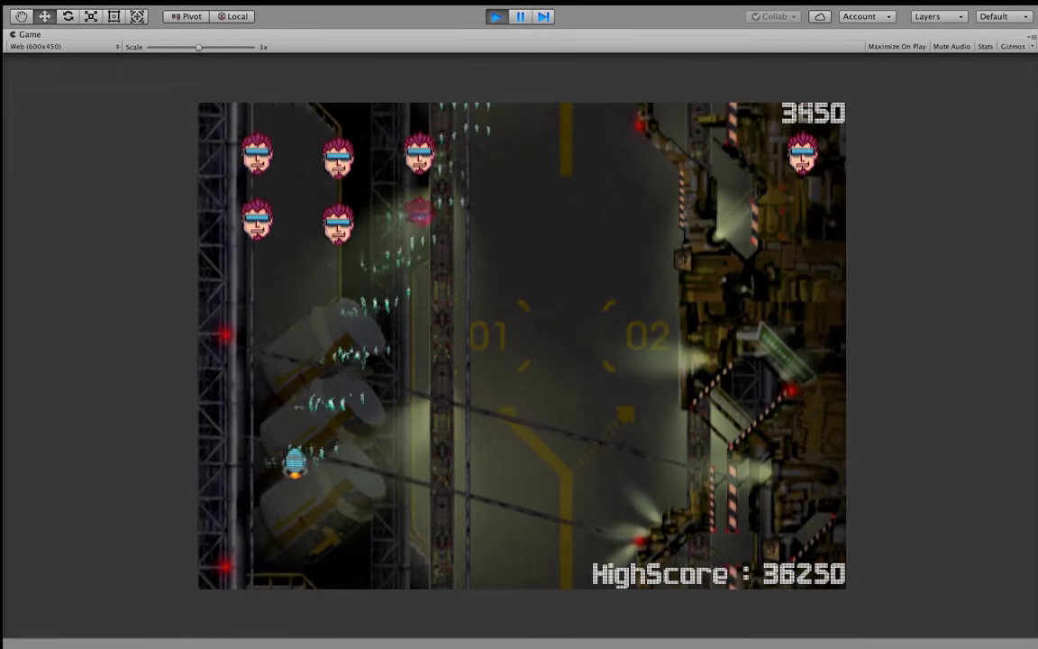
pyautogui.press('Right')
pyautogui.press('Left')
pyautogui.press('Right')
pyautogui.press('Right')
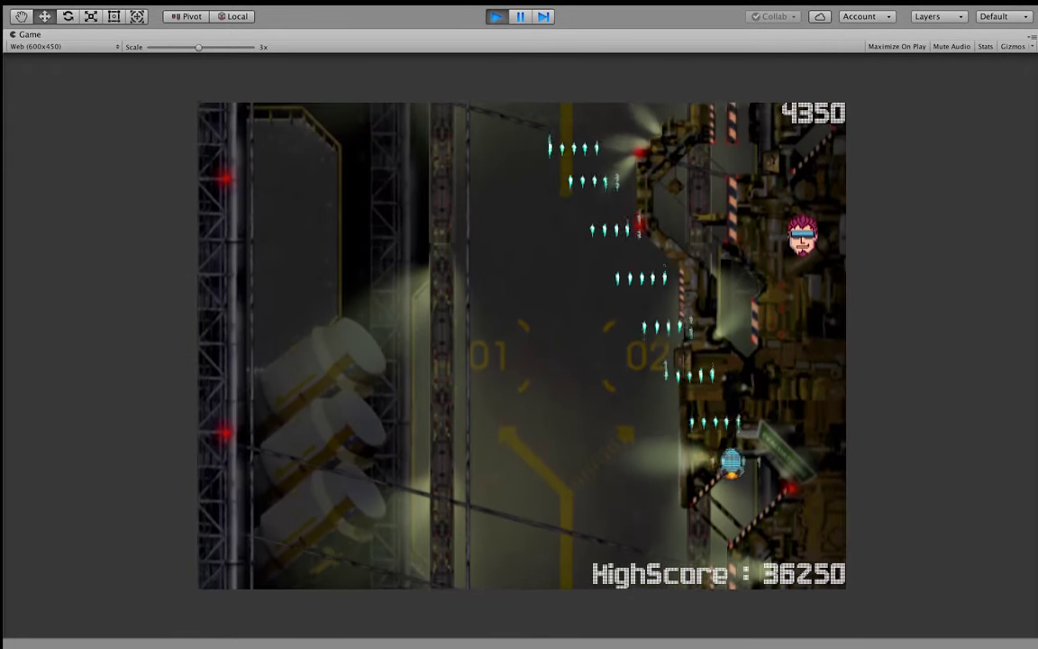
pyautogui.press('Up')
pyautogui.press('Left')
pyautogui.press('Down')
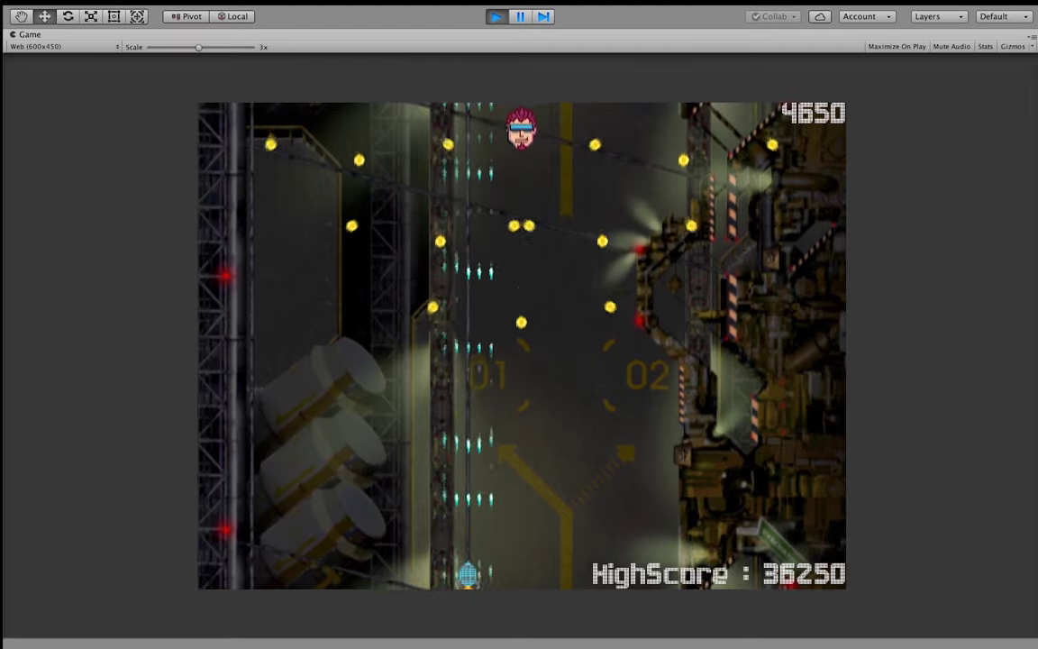
pyautogui.press('Right')
pyautogui.press('Left')
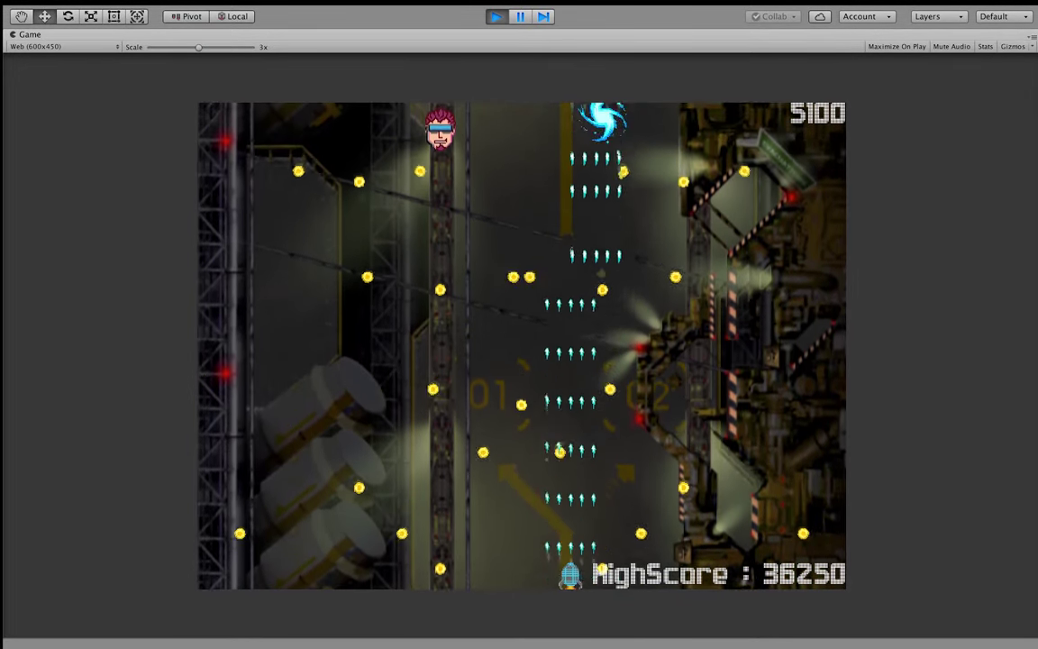
pyautogui.press('Right')
# Keep dodging and shooting through the later waves until the boss arrives at 9050 points
pyautogui.press('Left')
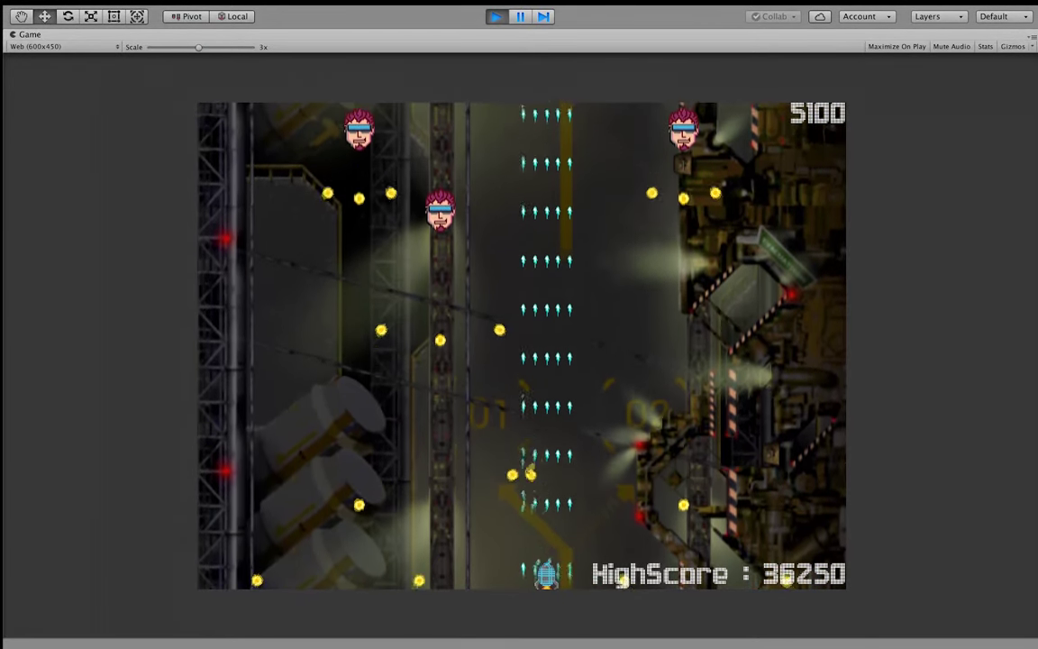
pyautogui.press('Right')
pyautogui.press('Up')
pyautogui.press('Left')
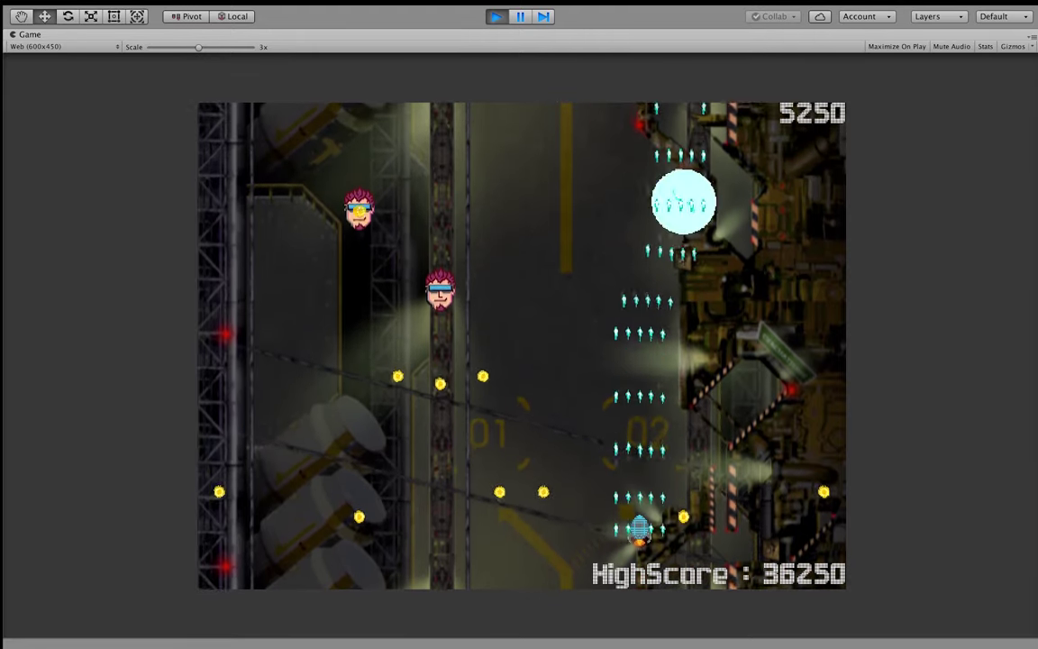
pyautogui.press('Up')
pyautogui.press('Left')
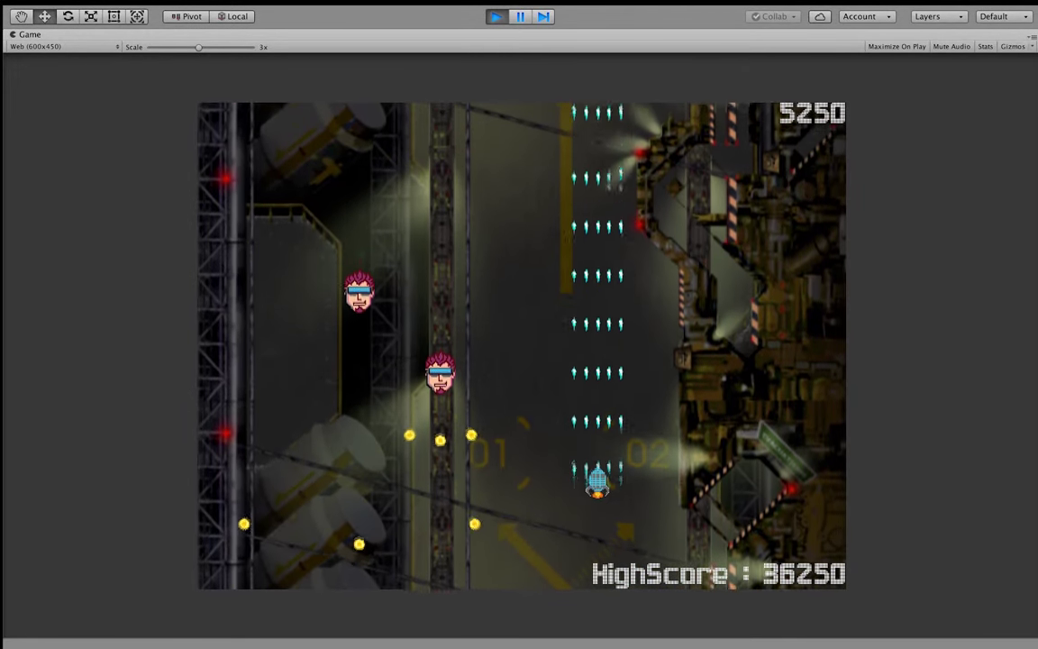
pyautogui.press('Left')
pyautogui.press('Right')
pyautogui.press('Left')
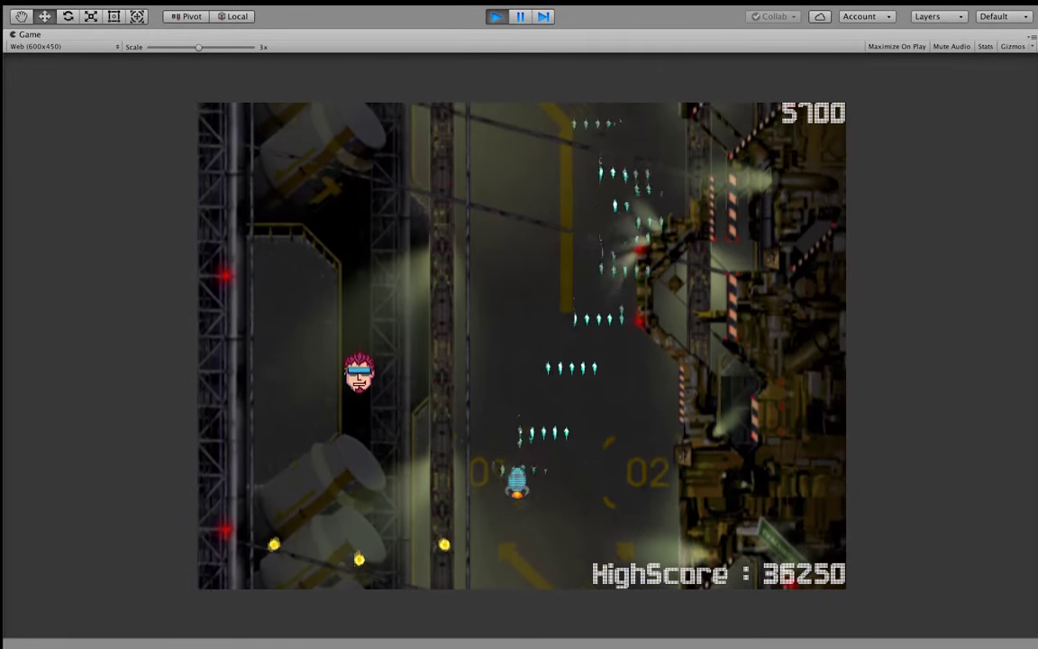
pyautogui.press('Right')
pyautogui.press('Left')
pyautogui.press('Down')
pyautogui.press('Right')
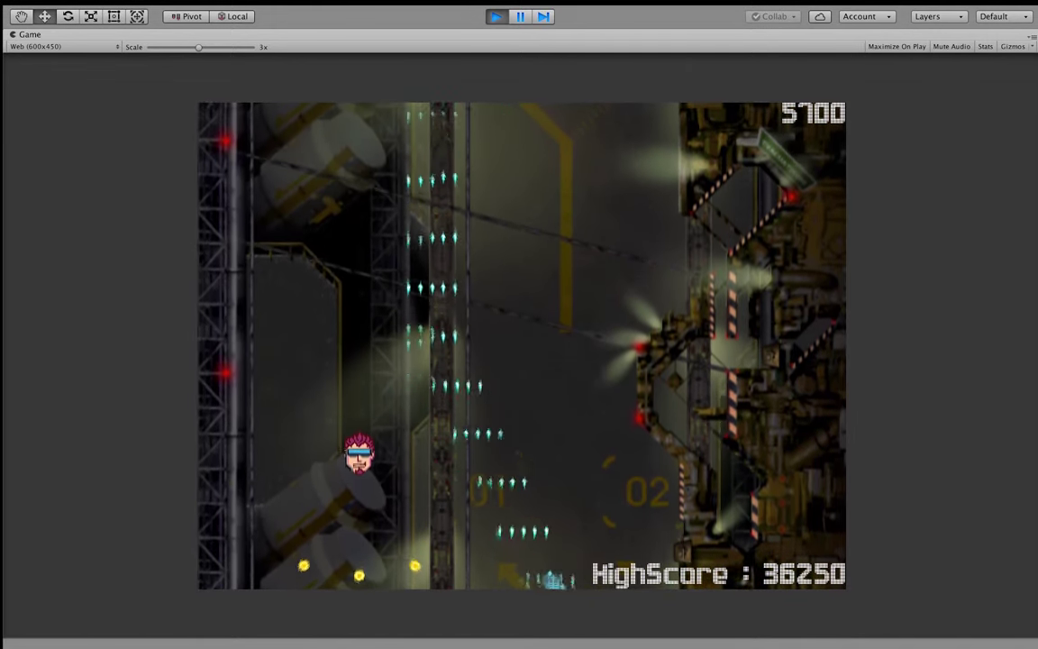
pyautogui.press('Right')
pyautogui.press('Up')
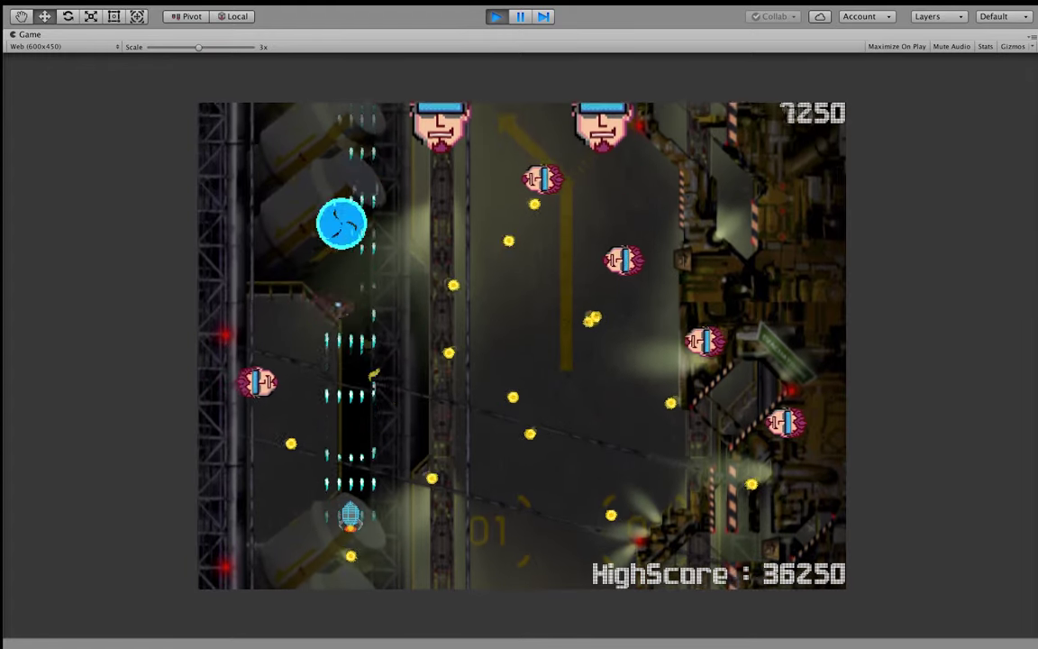
pyautogui.press('Left')
pyautogui.press('Up')
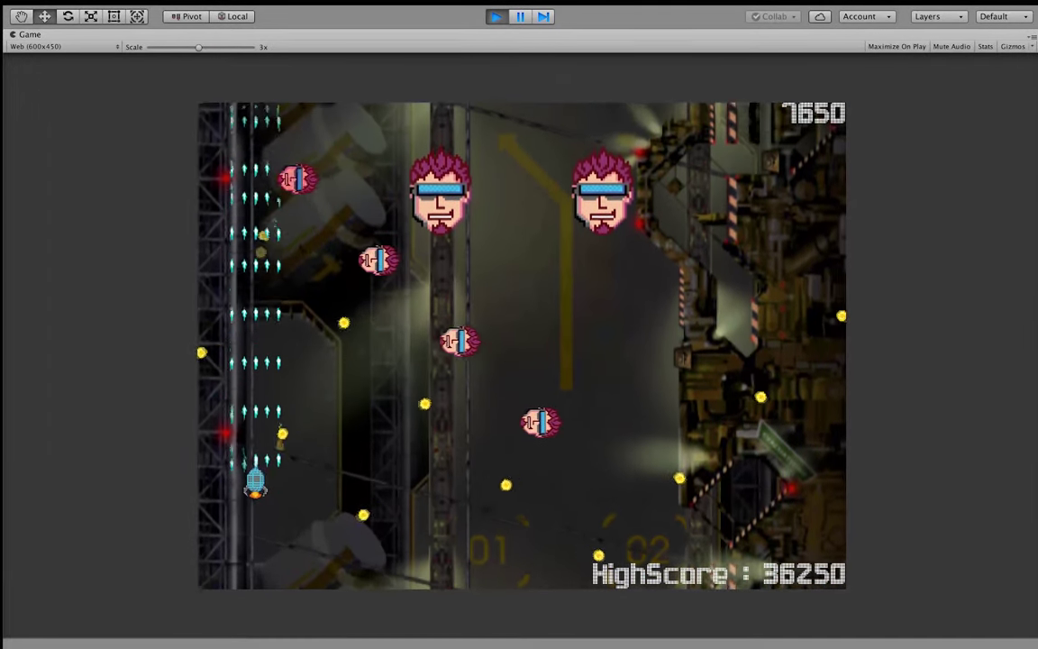
pyautogui.press('Right')
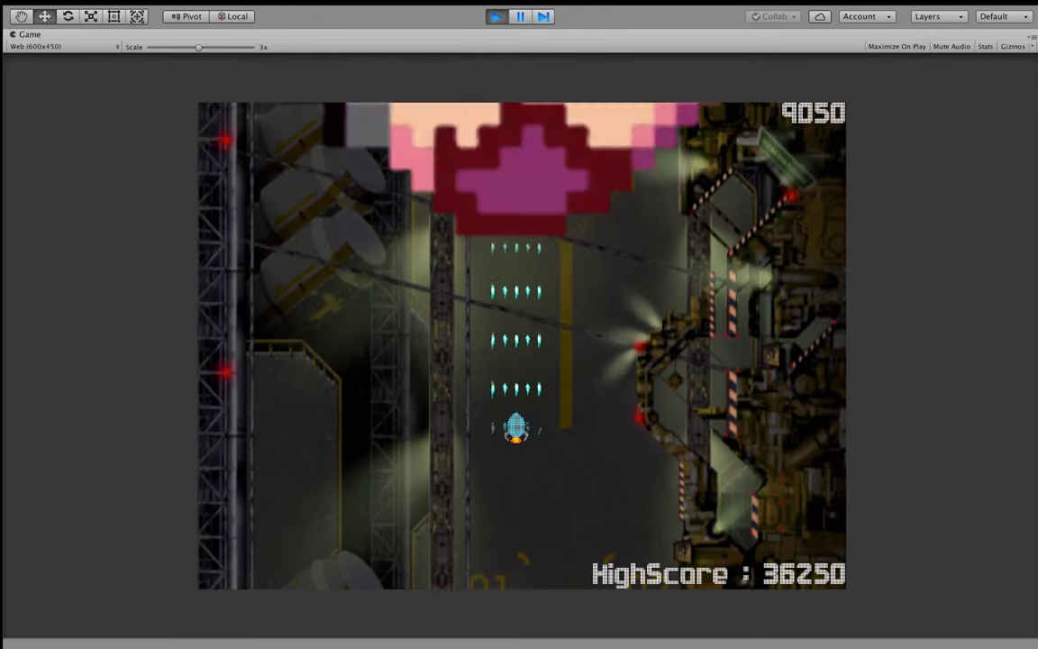
# Dodge and shoot the boss until the round ends at 29050 points, then stop Play mode
pyautogui.press('Left')
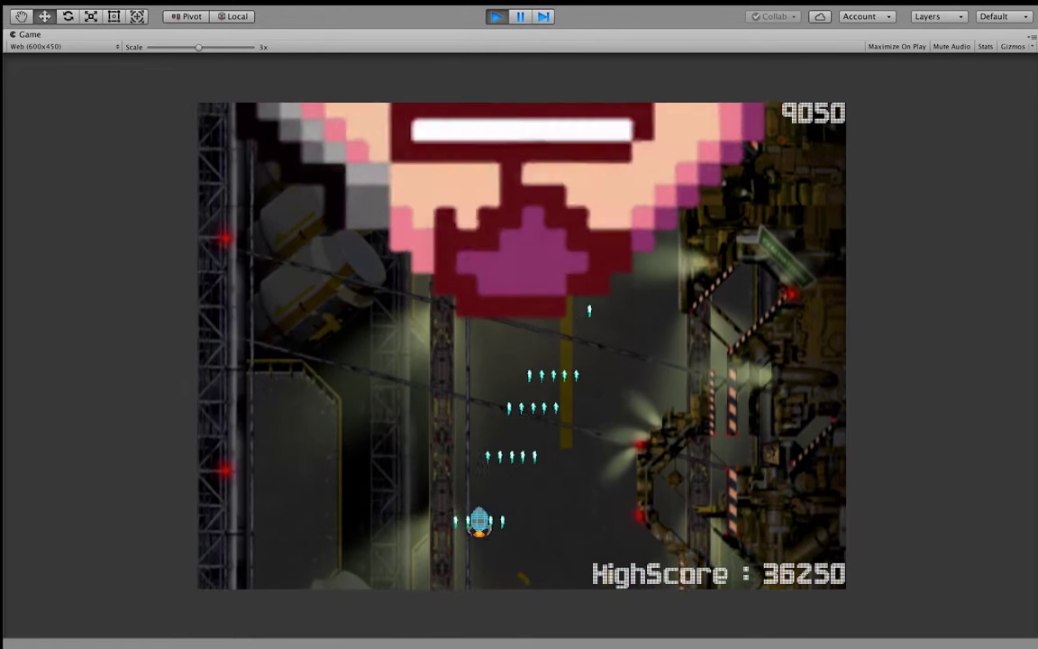
pyautogui.press('Right')
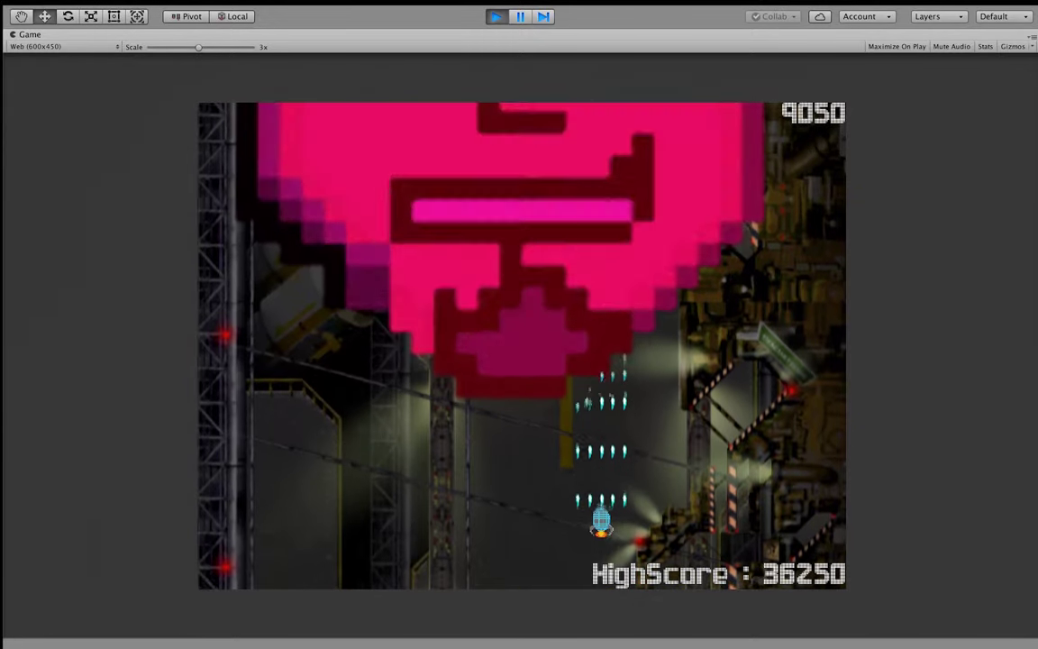
pyautogui.press('Left')
pyautogui.press('Down')
pyautogui.press('Right')
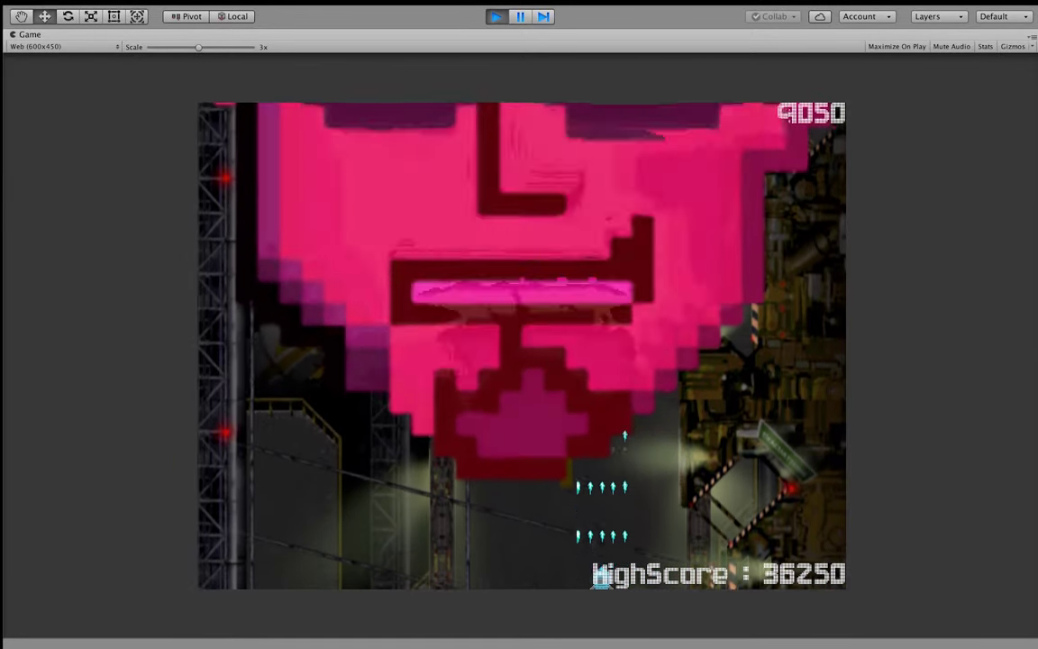
pyautogui.press('Right')
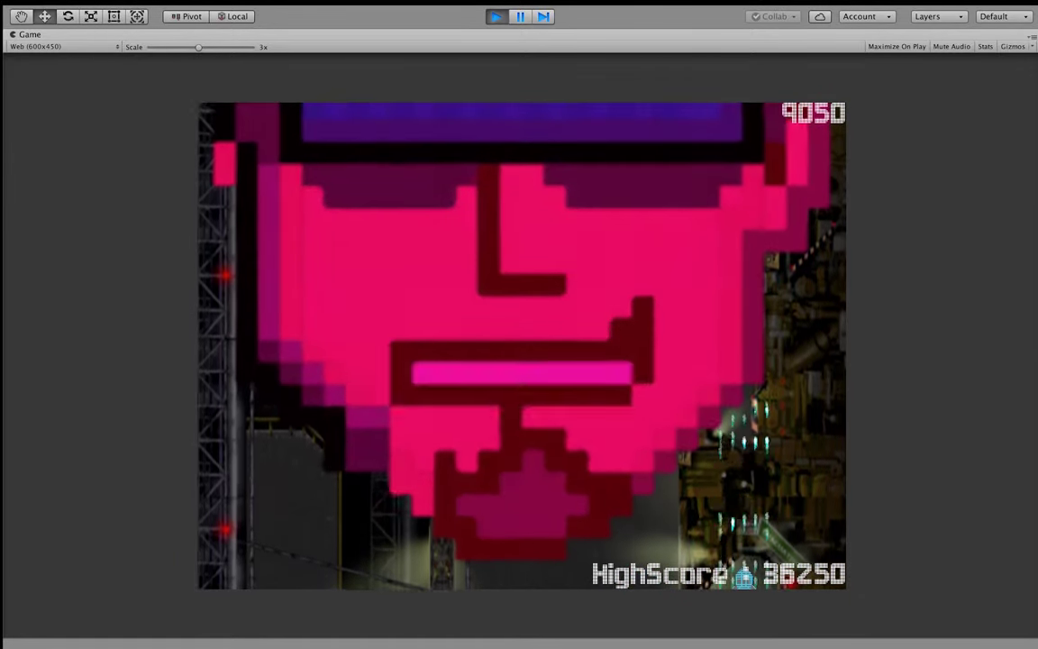
pyautogui.press('Right')
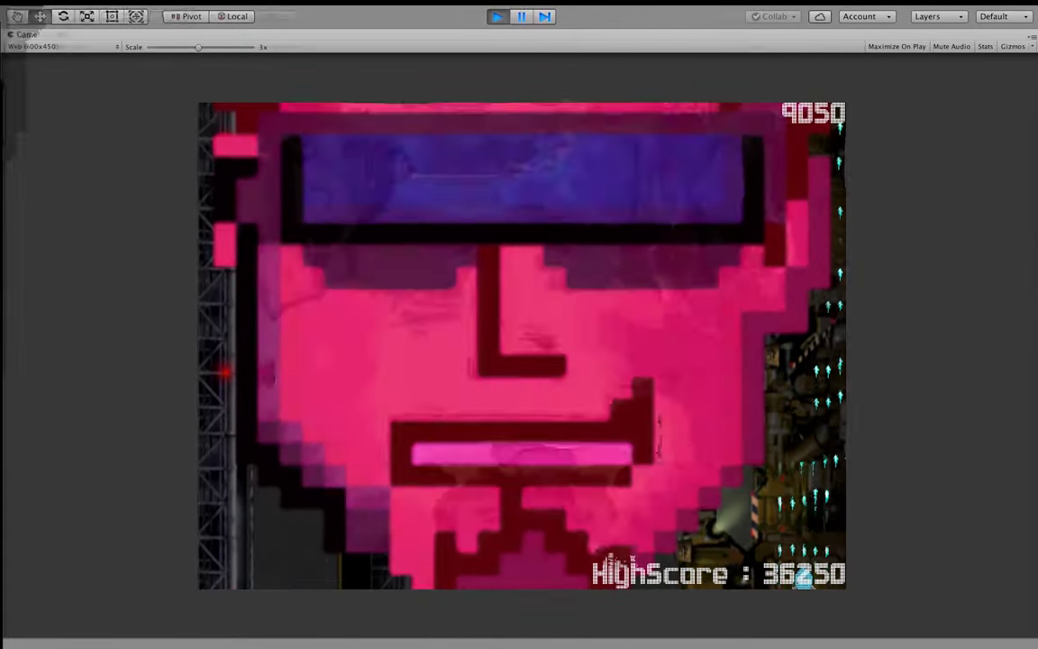
pyautogui.press('Left')
pyautogui.press('Up')
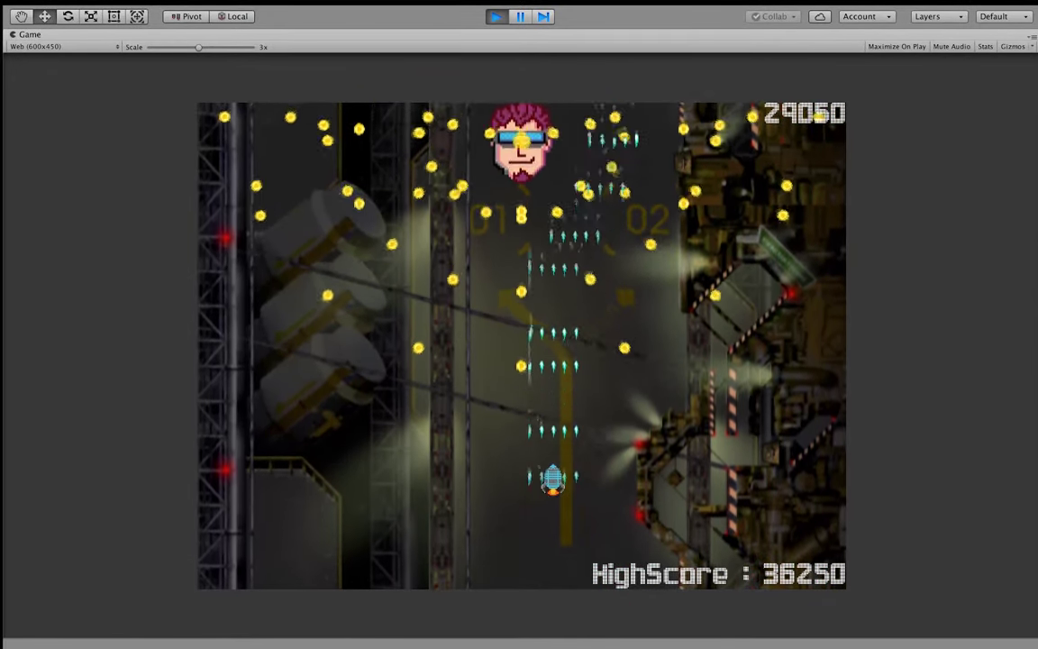
pyautogui.press('Left')
pyautogui.press('Down')
pyautogui.press('Left')
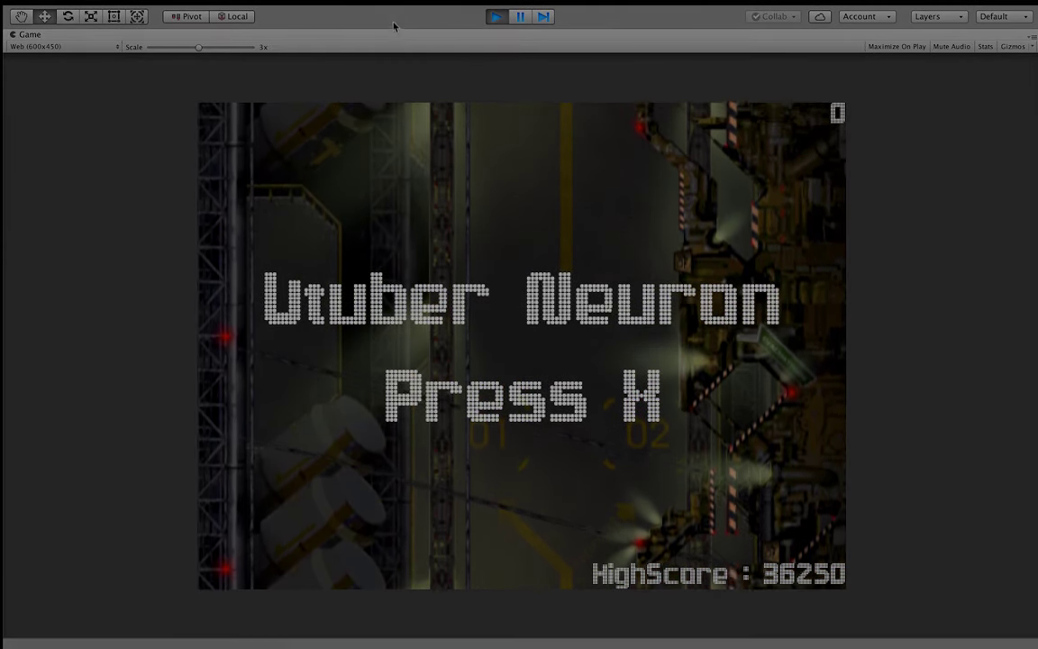
pyautogui.press('super+p')
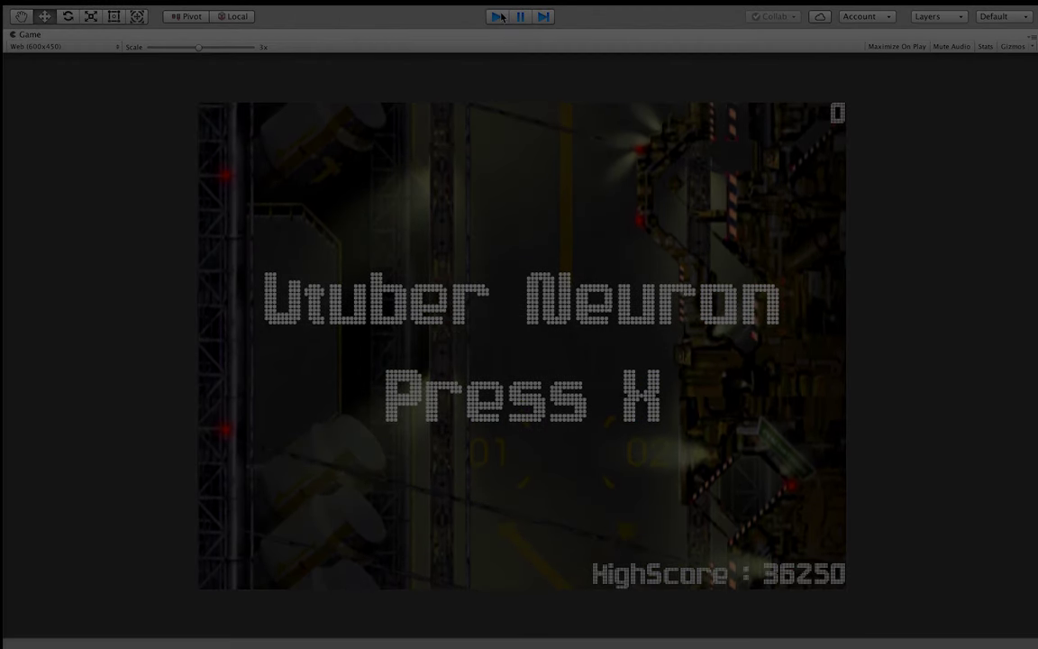